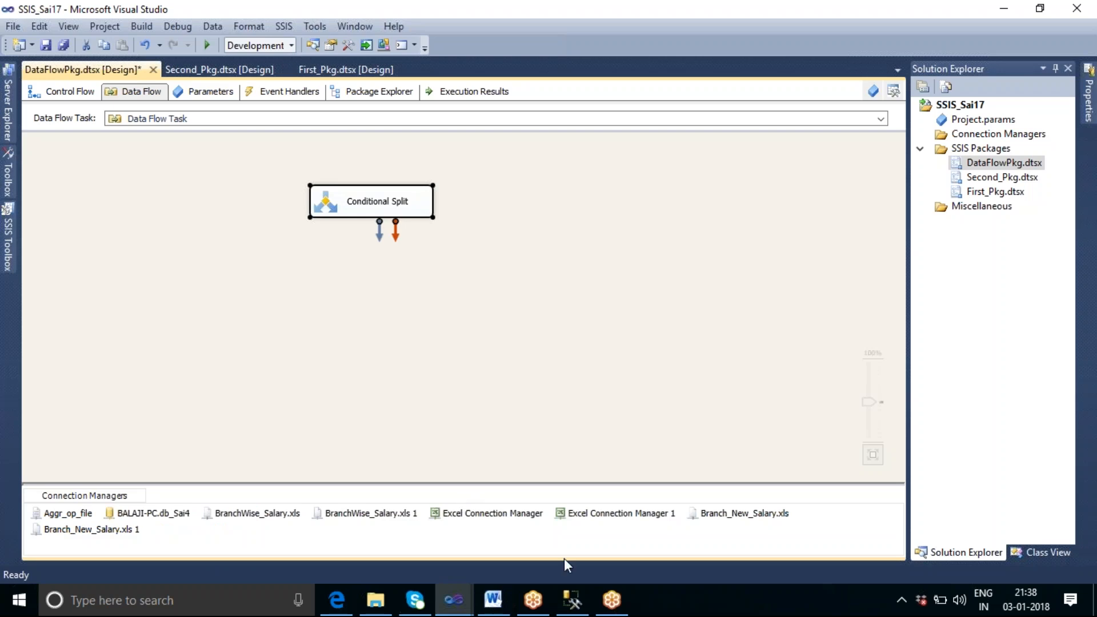
Switch to SQL Server Management Studio and connect the SQL_Sai5_queries.sql query to the database engine using Windows Authentication
{"action": "left_click", "coordinate": [572, 600]}
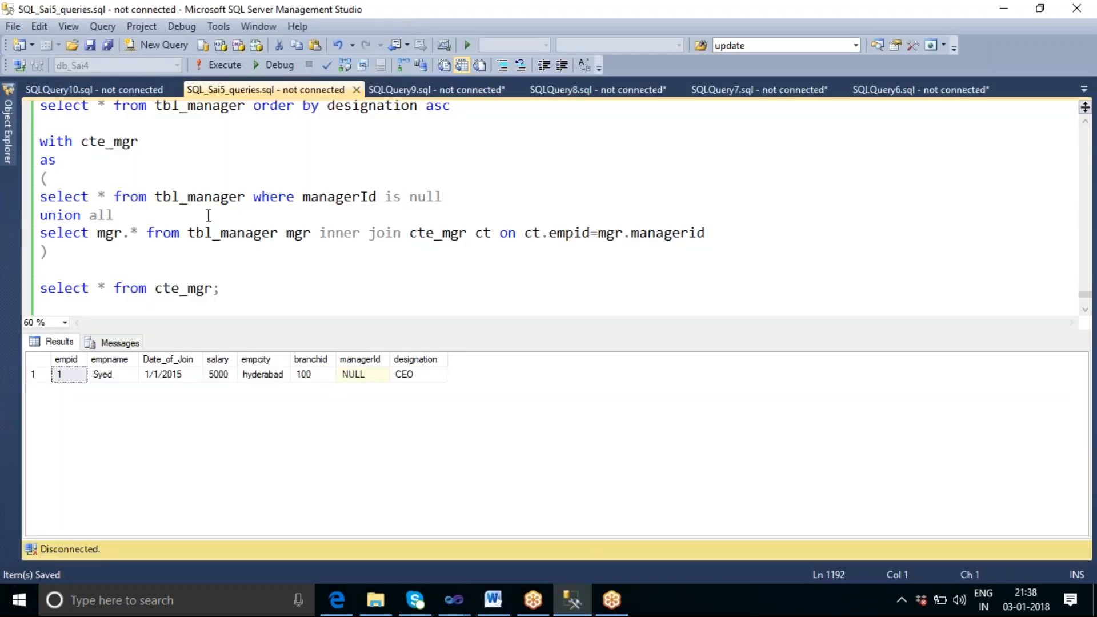
{"action": "left_click", "coordinate": [19, 66]}
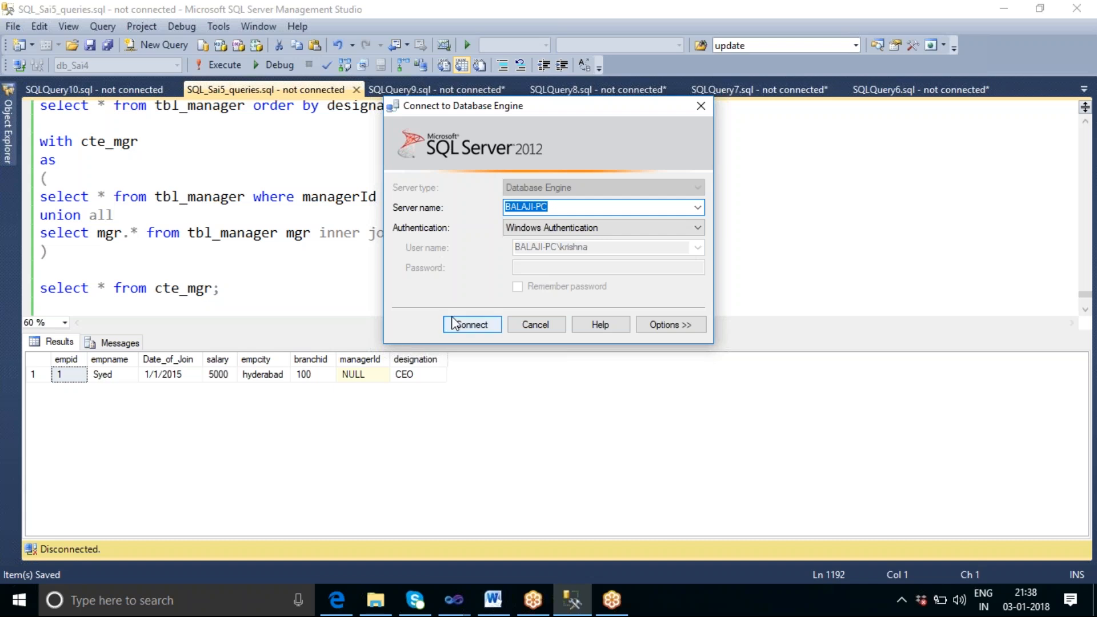
{"action": "left_click", "coordinate": [480, 326]}
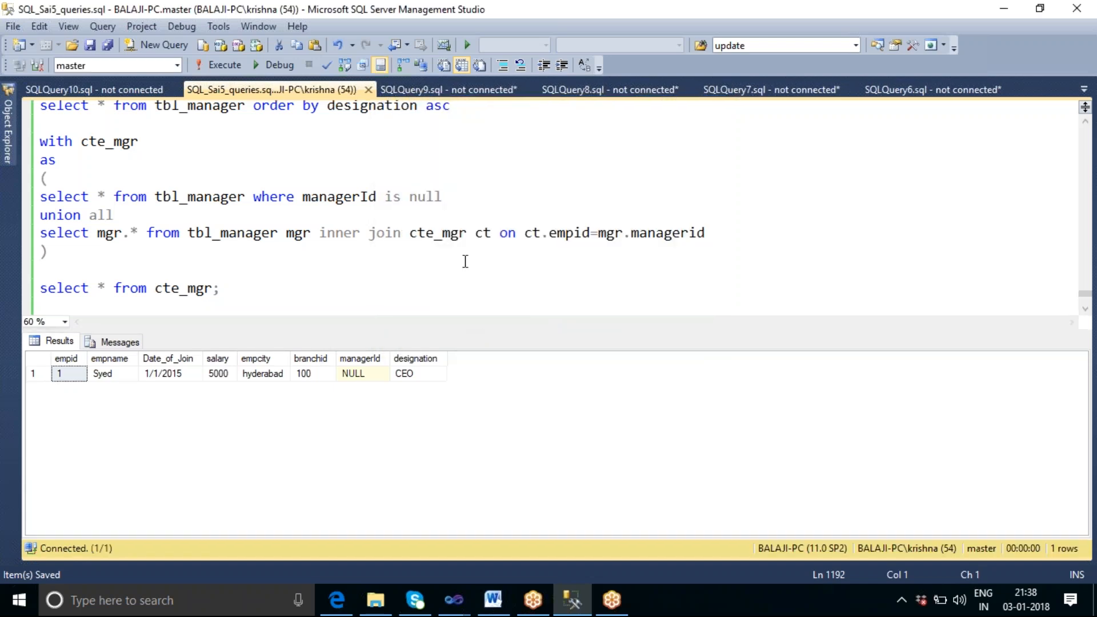
{"action": "scroll", "coordinate": [464, 261], "scroll_direction": "down", "scroll_amount": 3}
{"action": "scroll", "coordinate": [464, 261], "scroll_direction": "up", "scroll_amount": 1}
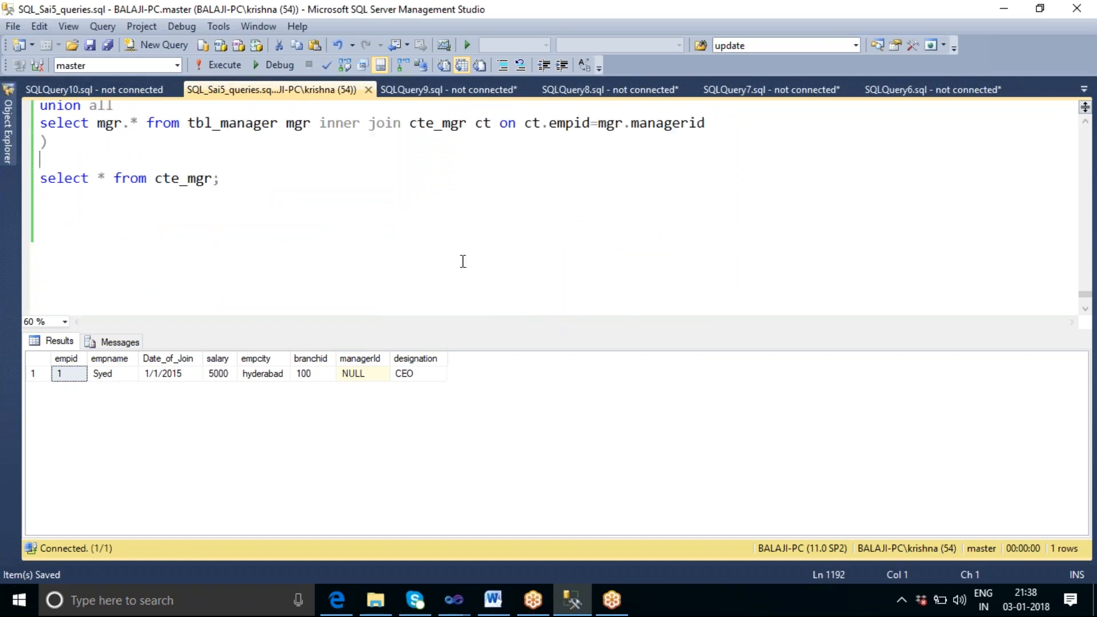
Create a new query and run "use db_sai4" to set the active database
{"action": "left_click", "coordinate": [163, 52]}
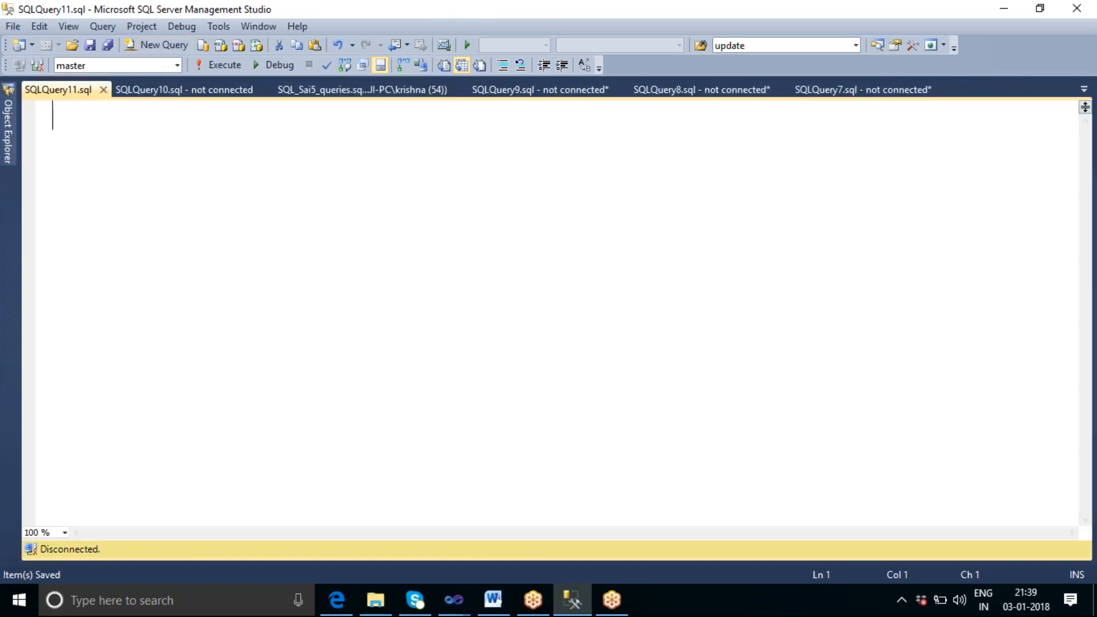
{"action": "type", "text": "use "}
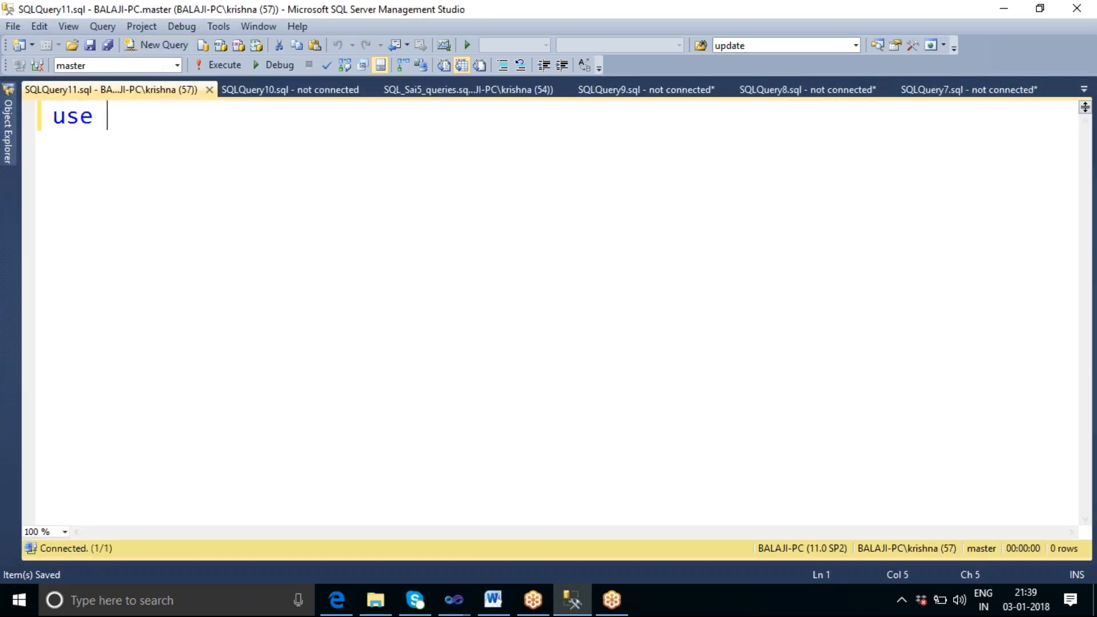
{"action": "type", "text": "db_sai"}
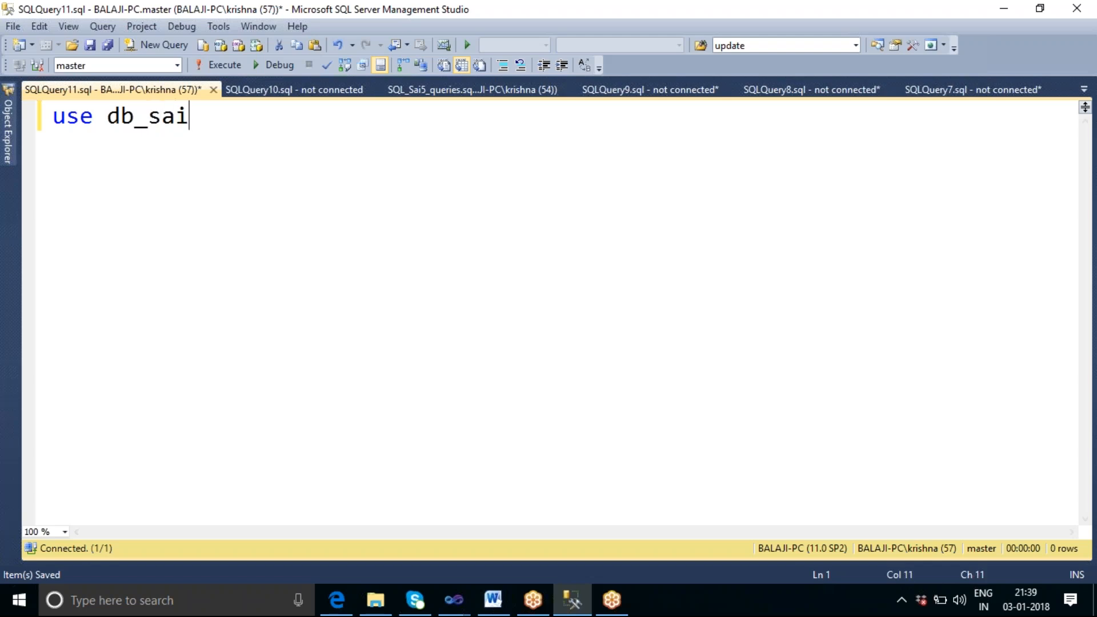
{"action": "type", "text": "4"}
{"action": "key", "text": "F5"}
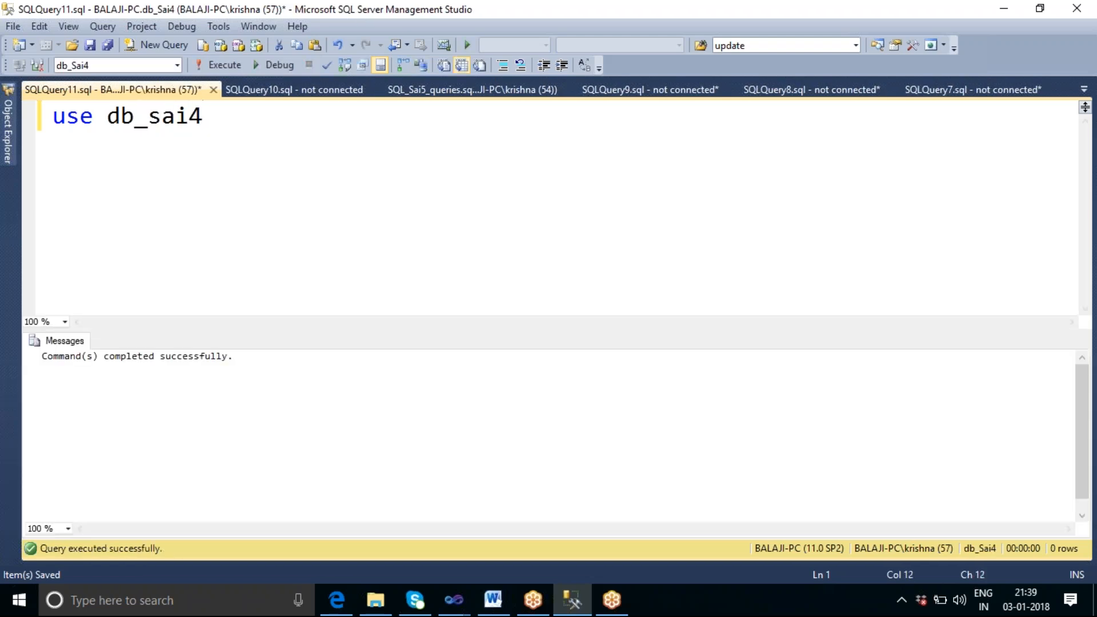
Replace the statement with "select * from tbl_empl_master" and execute it
{"action": "key", "text": "shift+Home"}
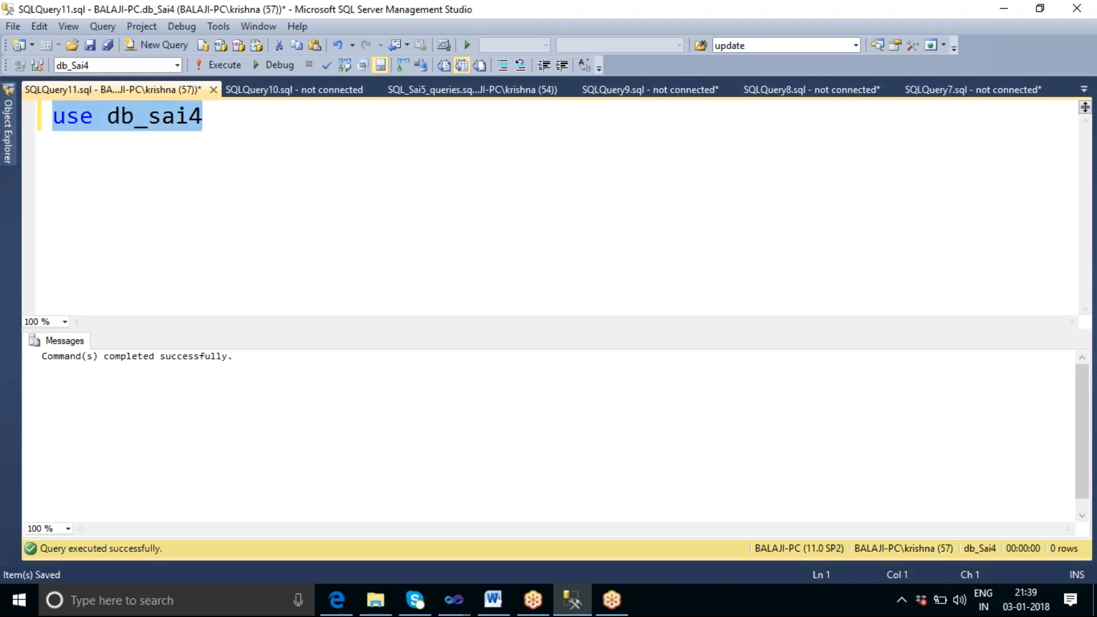
{"action": "type", "text": "select "}
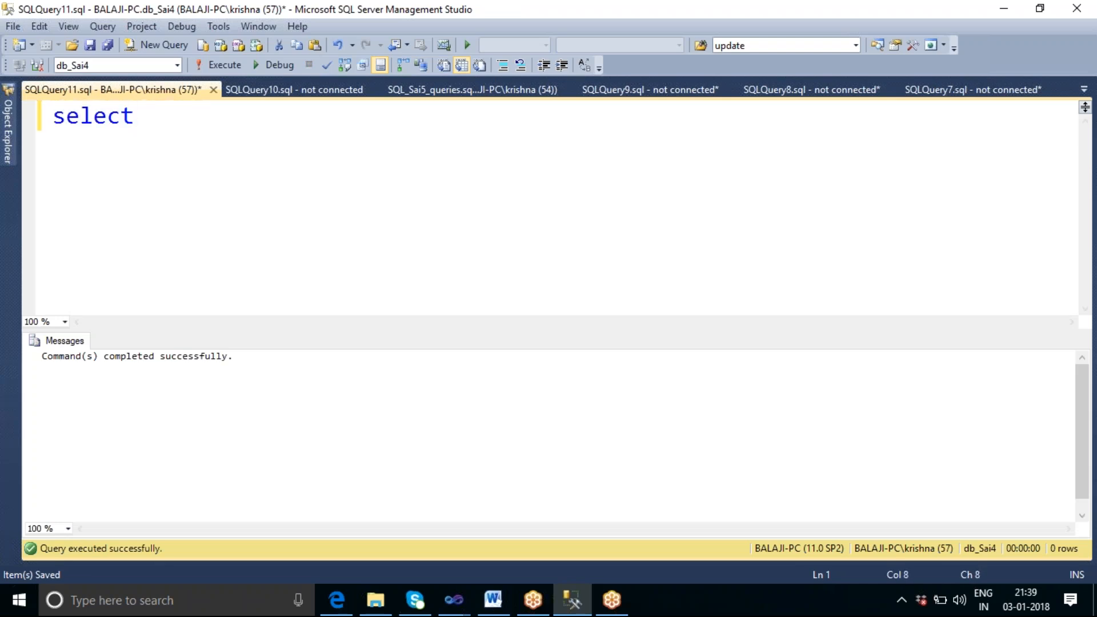
{"action": "type", "text": "* from"}
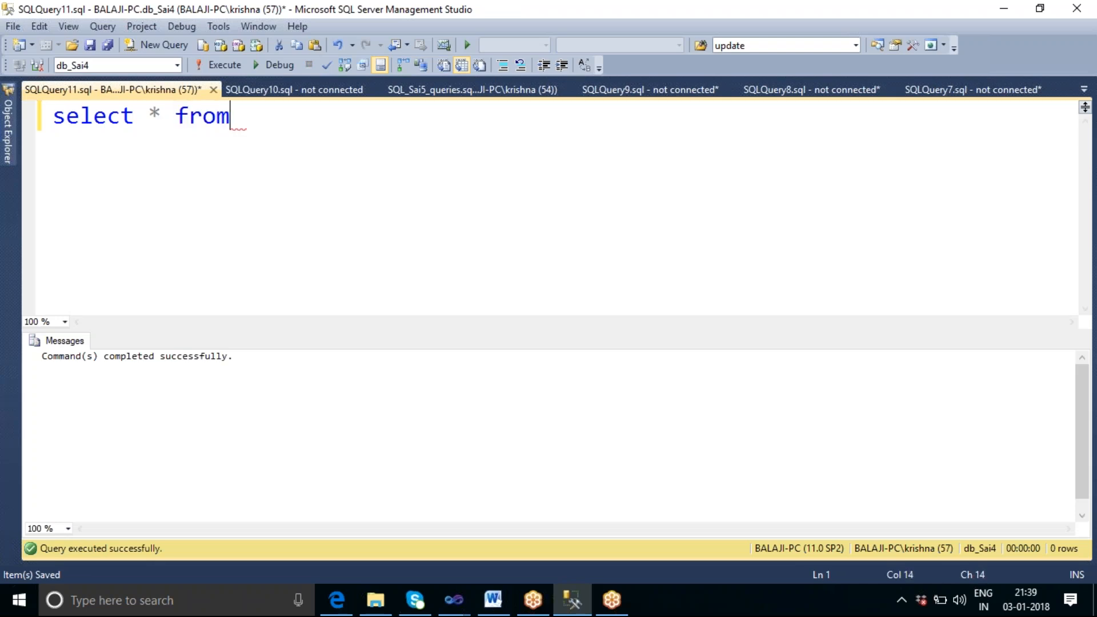
{"action": "type", "text": " tbl_emp"}
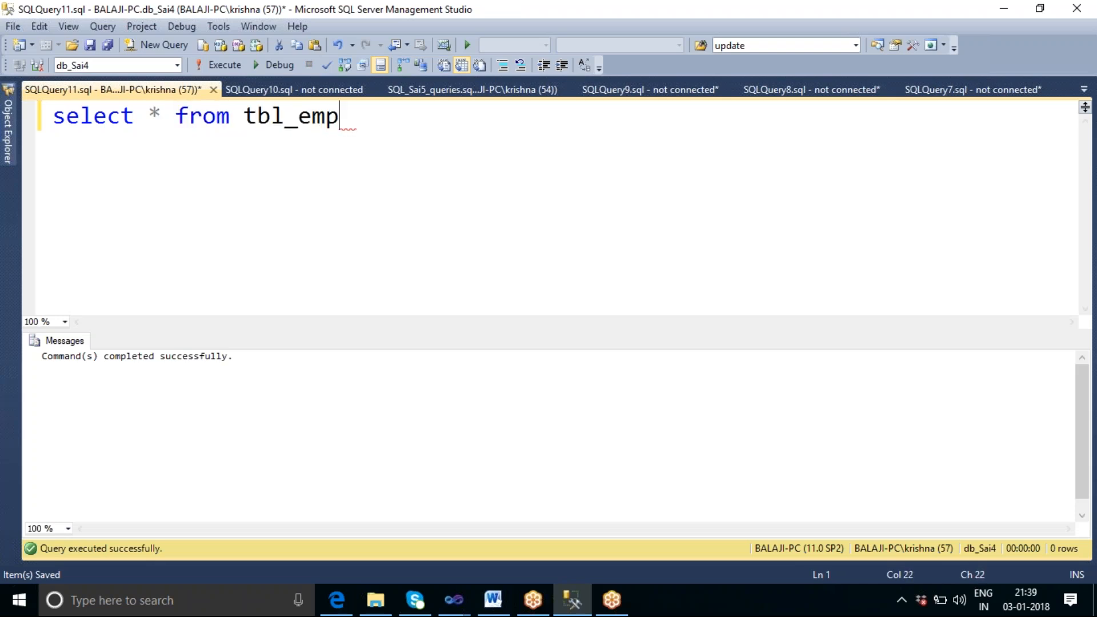
{"action": "type", "text": "l_master"}
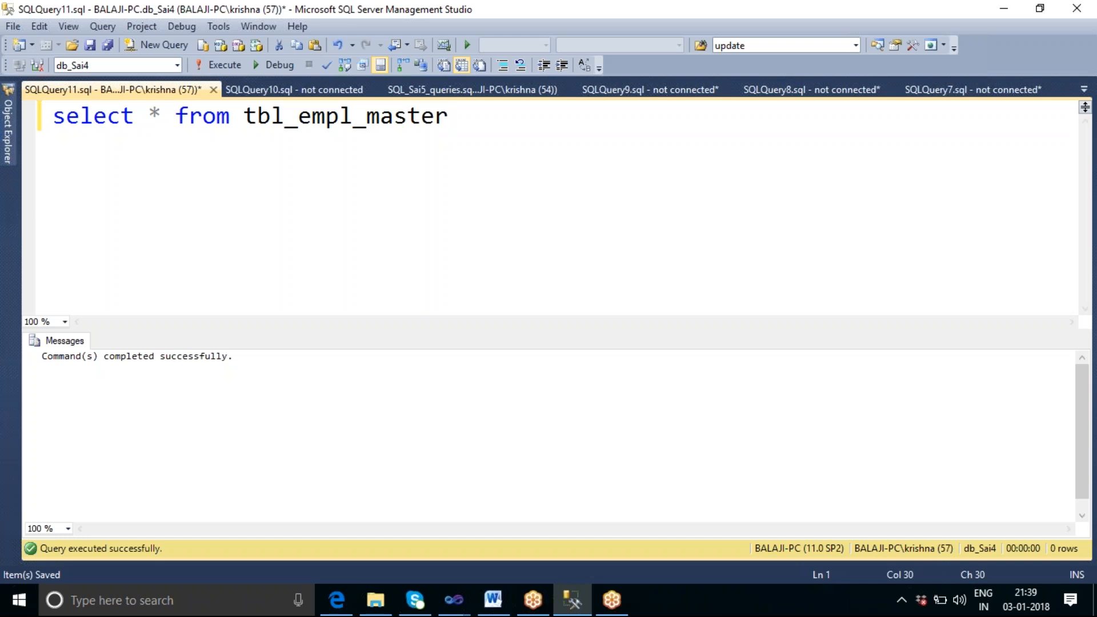
{"action": "key", "text": "F5"}
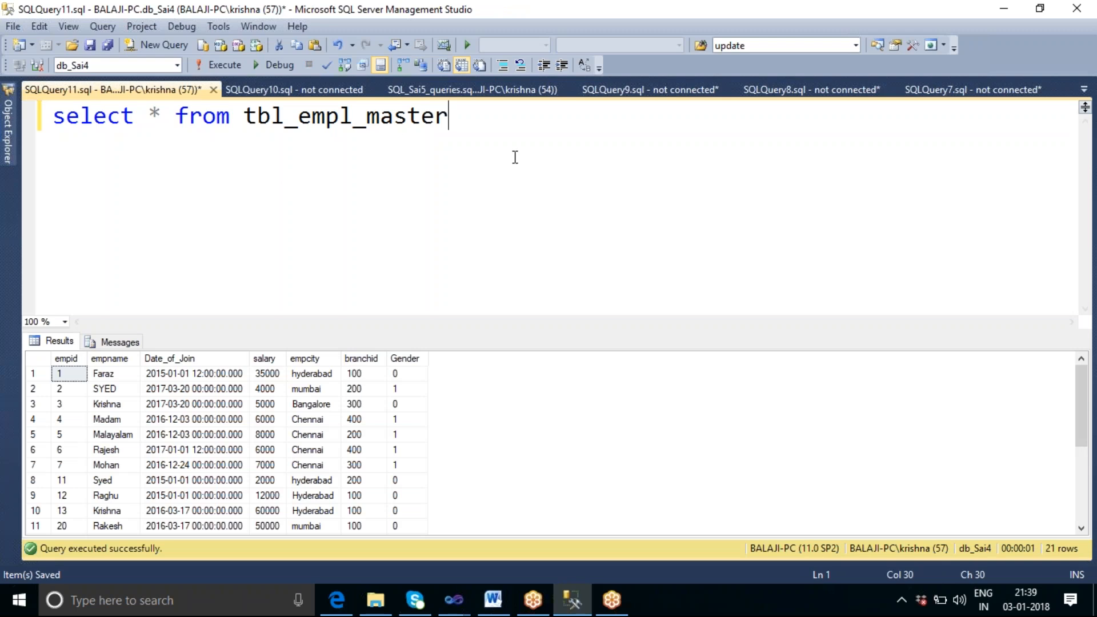
Add the condition "where salary>8000" to the query, execute it, and enlarge the results area
{"action": "type", "text": "where "}
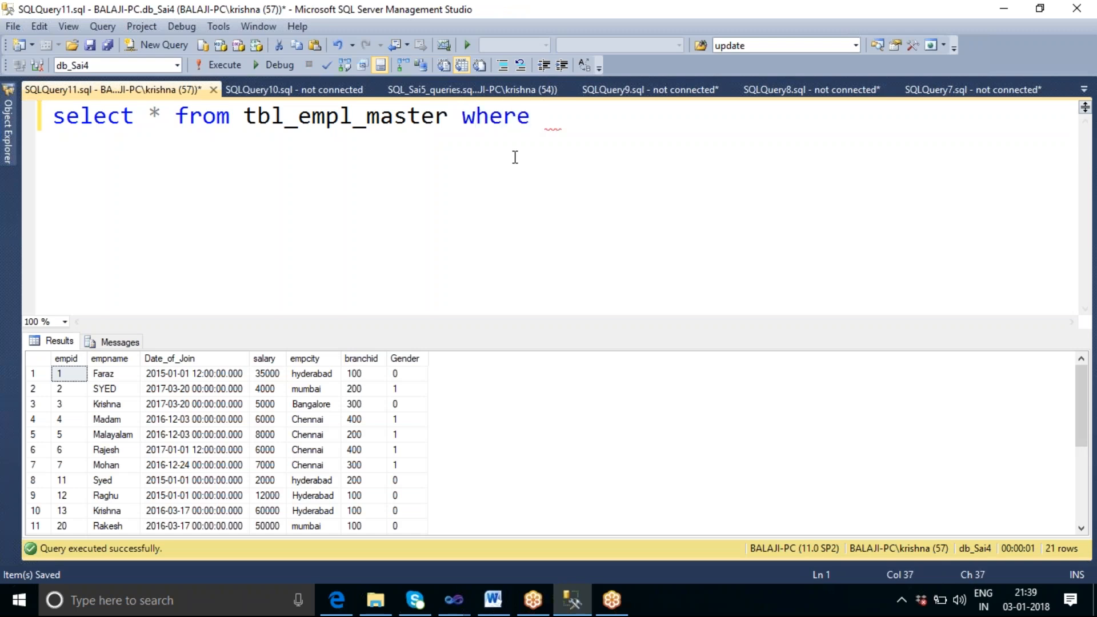
{"action": "type", "text": "salary"}
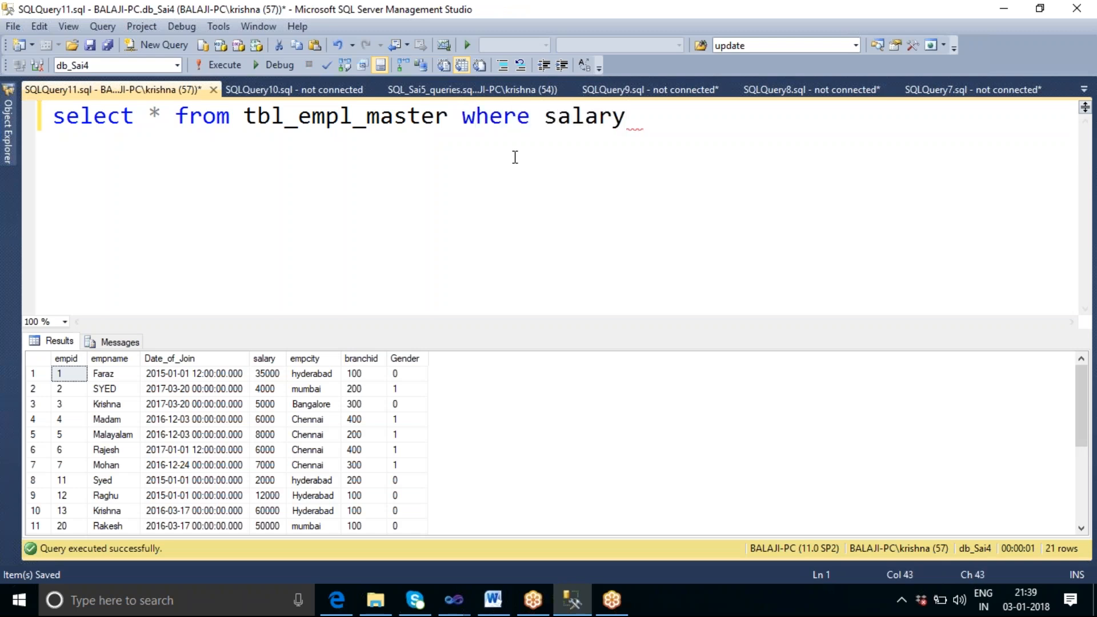
{"action": "type", "text": ">8000"}
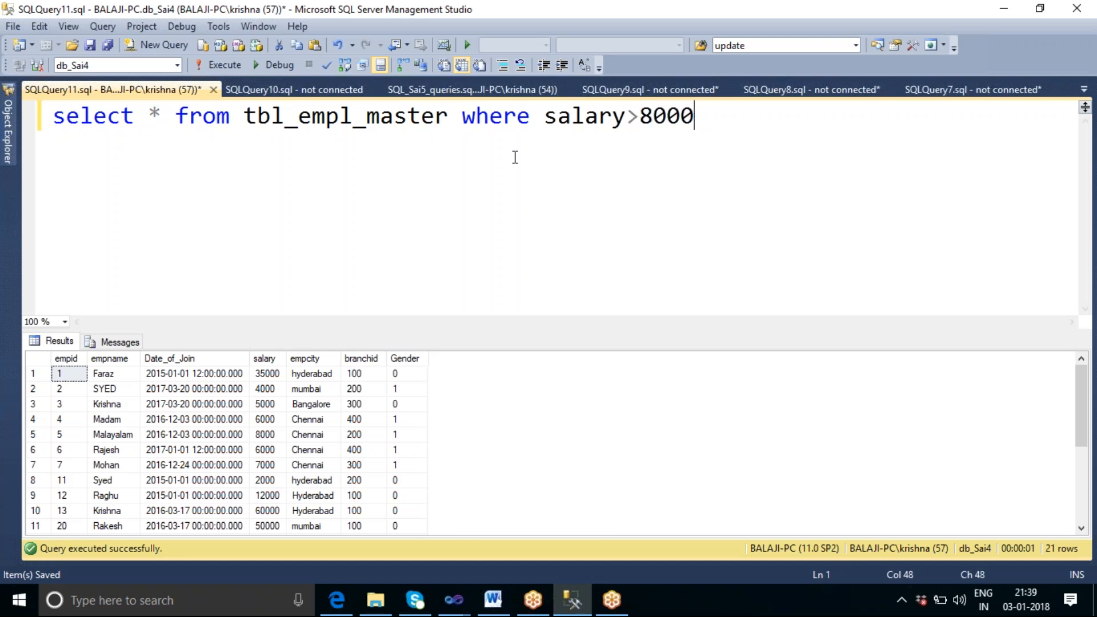
{"action": "key", "text": "F5"}
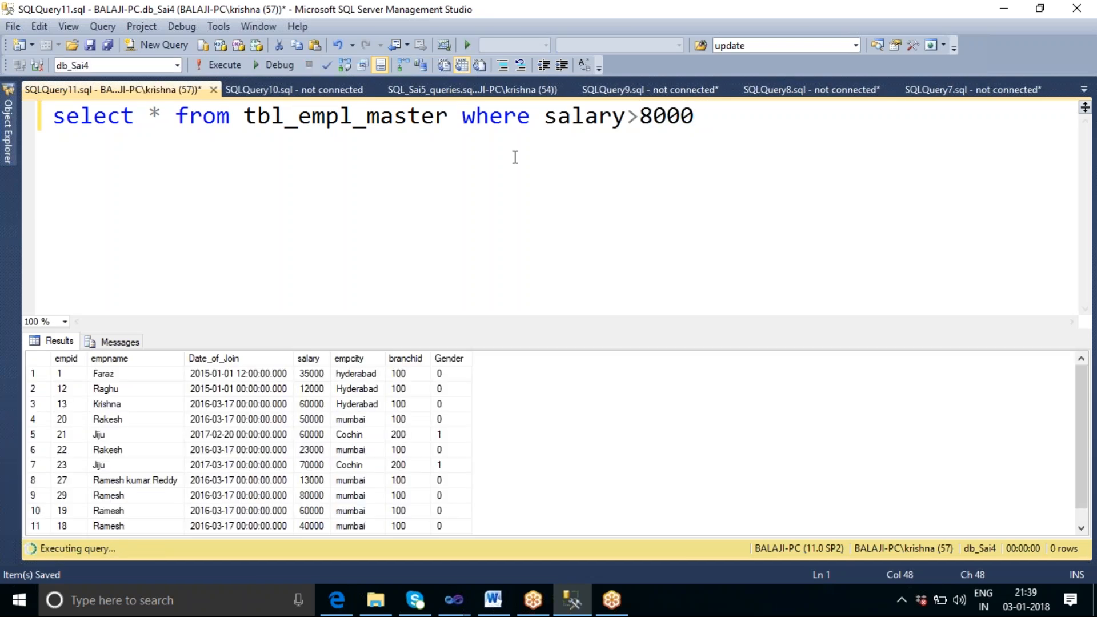
{"action": "left_click_drag", "start_coordinate": [463, 330], "coordinate": [460, 275]}
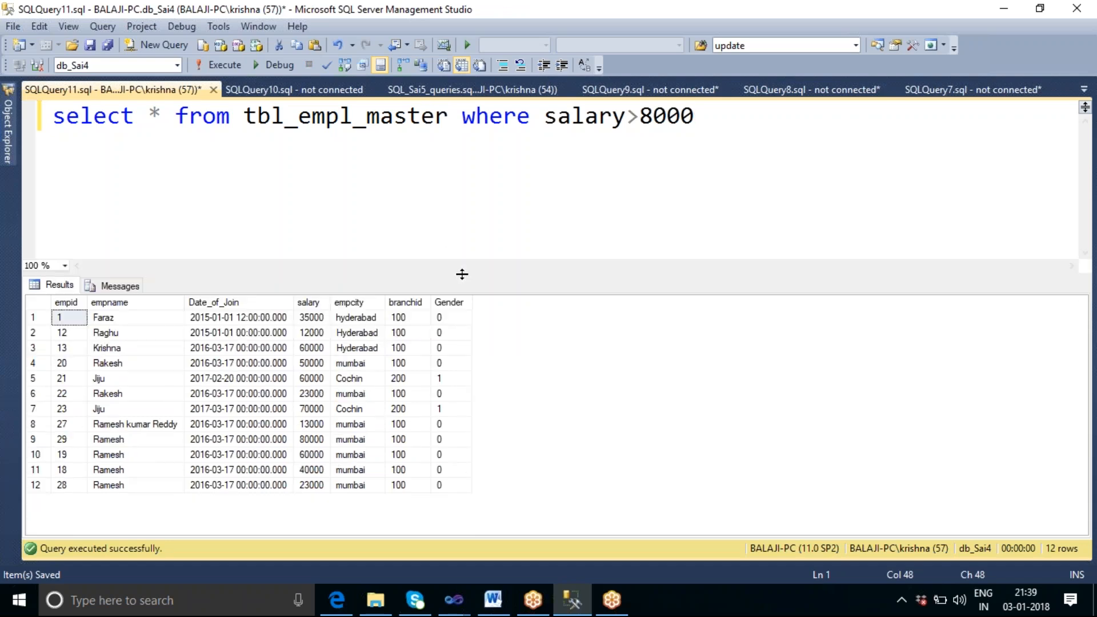
Execute only the "select * from tbl_empl_master" part of the statement and check its affected row count
{"action": "left_click_drag", "start_coordinate": [449, 117], "coordinate": [48, 121]}
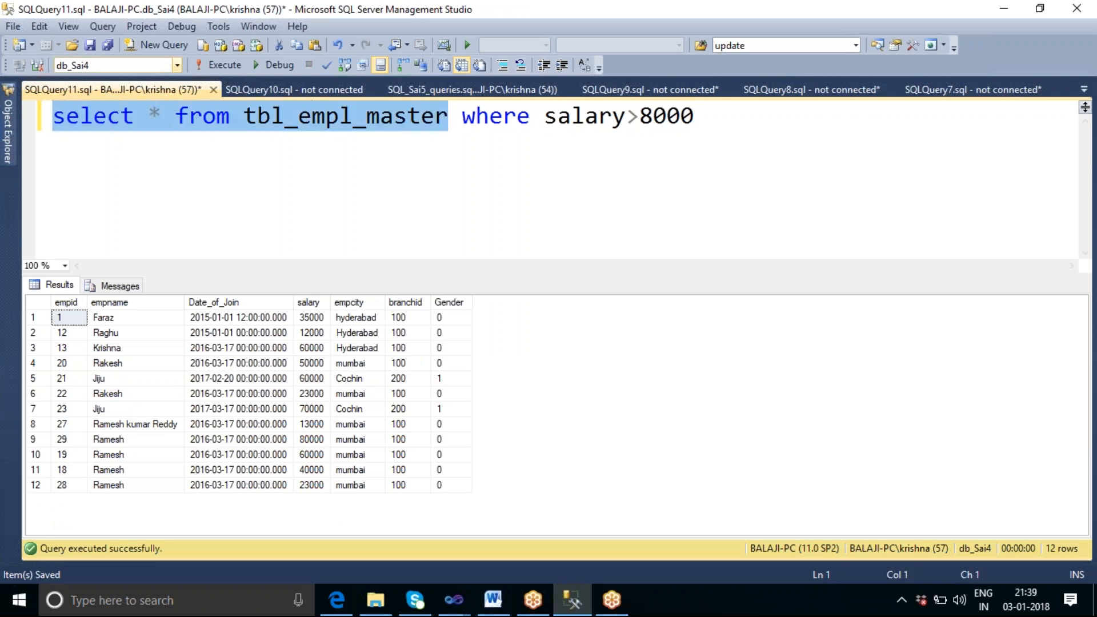
{"action": "left_click", "coordinate": [217, 65]}
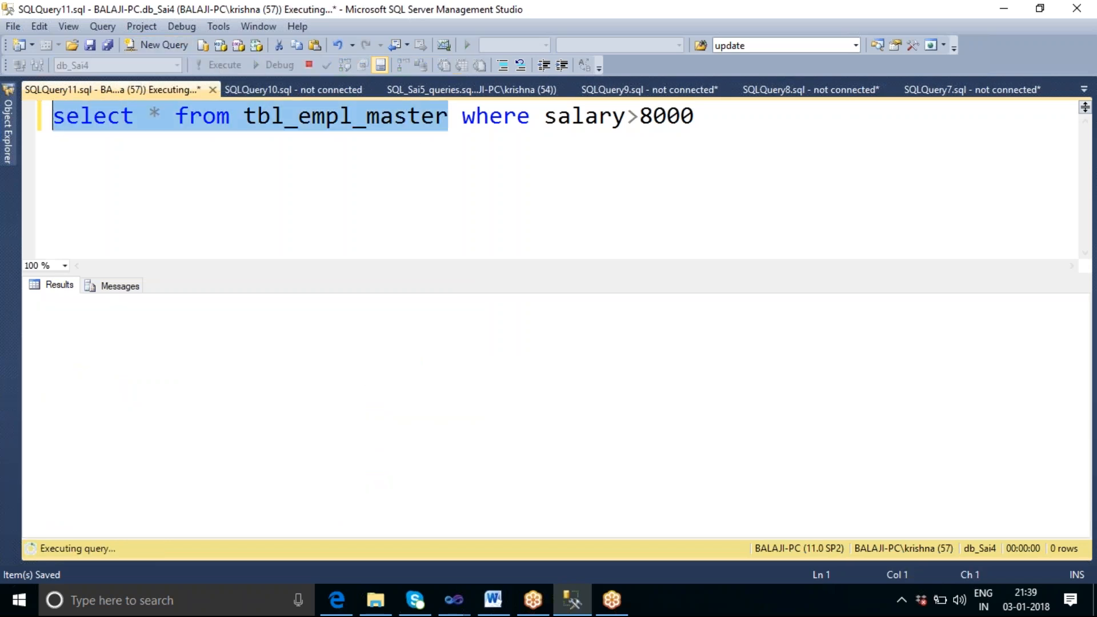
{"action": "left_click", "coordinate": [118, 285]}
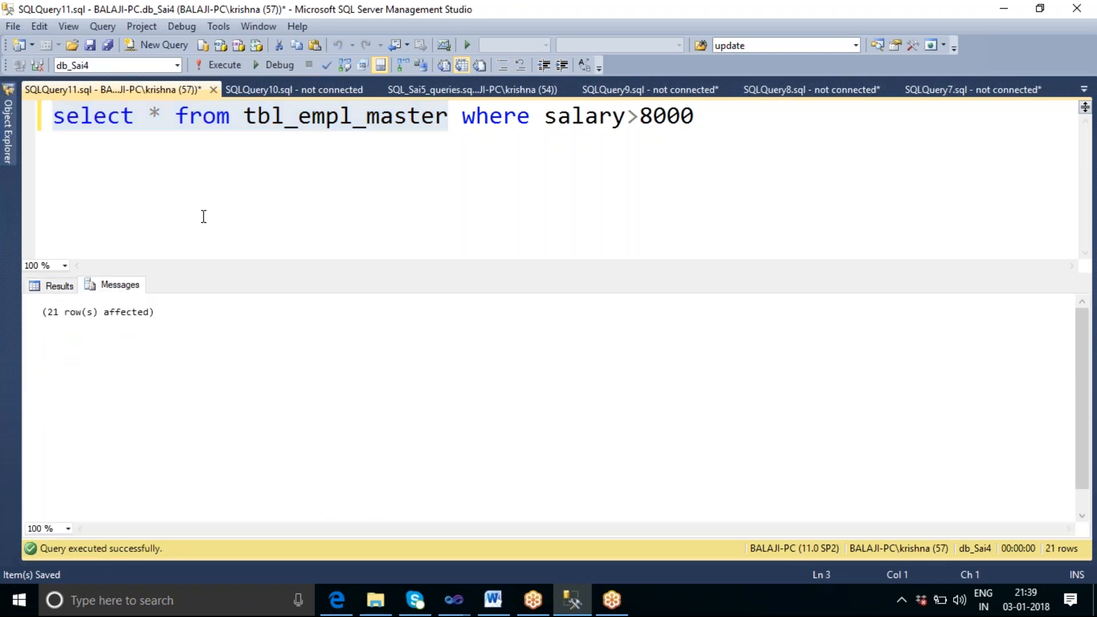
{"action": "left_click", "coordinate": [195, 192]}
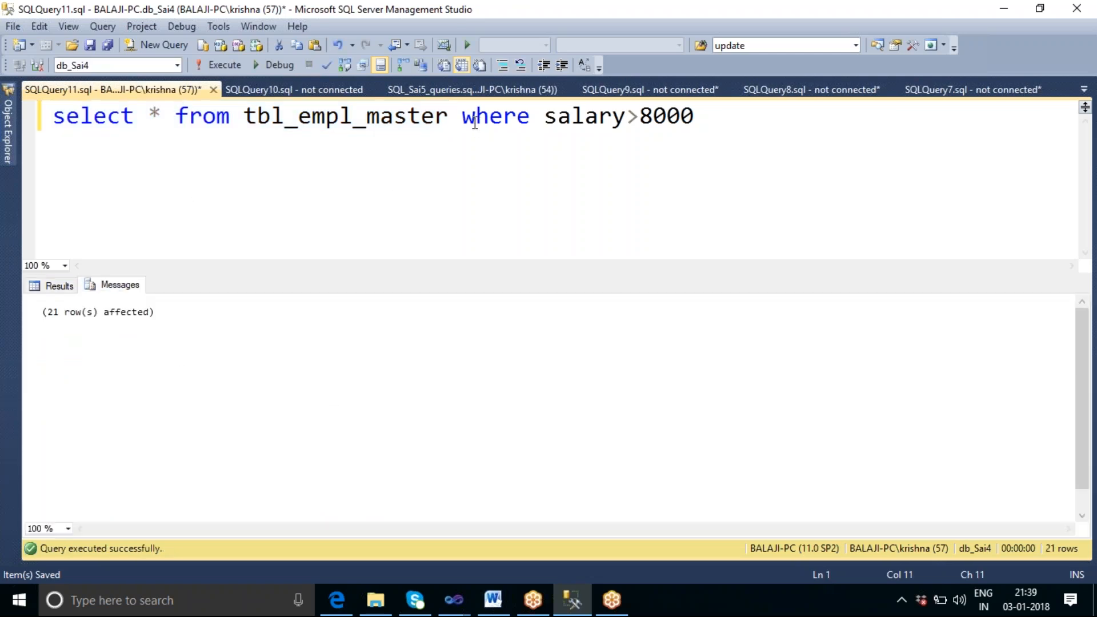
Execute the full query with the salary condition, check its affected row count, and return to the result rows
{"action": "left_click", "coordinate": [702, 151]}
{"action": "key", "text": "F5"}
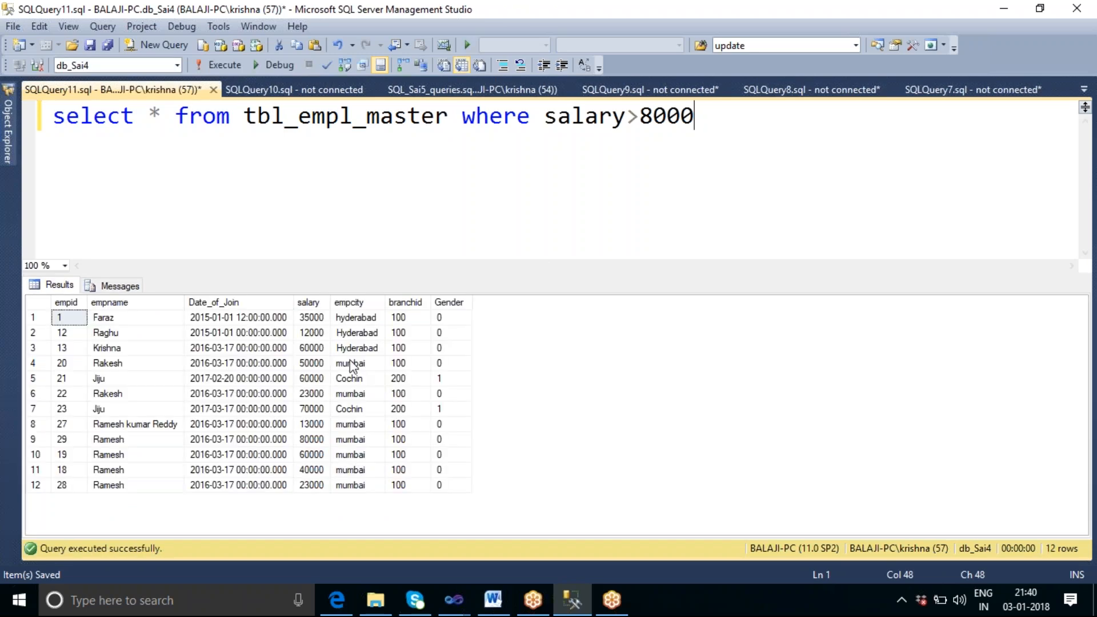
{"action": "left_click", "coordinate": [119, 285]}
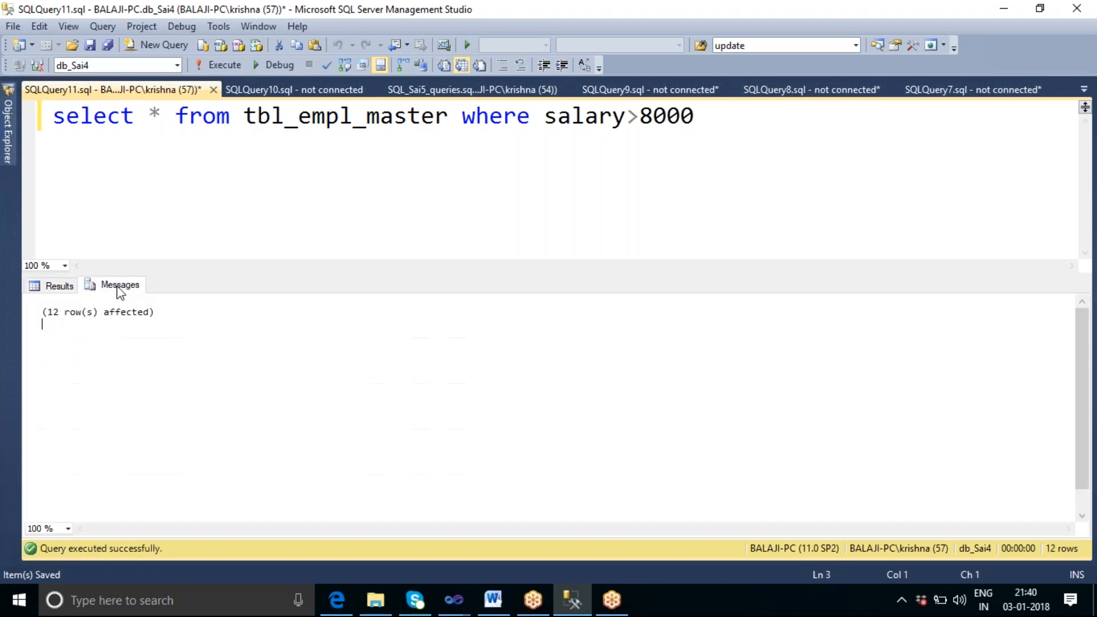
{"action": "left_click", "coordinate": [63, 286]}
{"action": "left_click", "coordinate": [300, 207]}
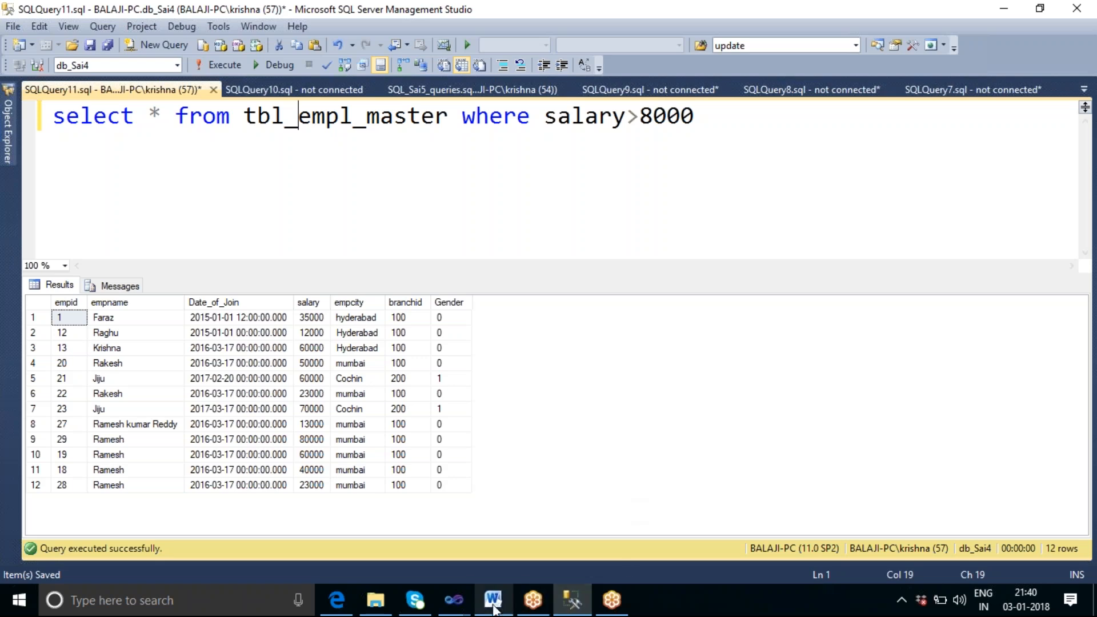
Switch to the SSIS_Sai17 project in Visual Studio, move the Conditional Split lower, and add an OLE DB Source above it
{"action": "left_click", "coordinate": [461, 603]}
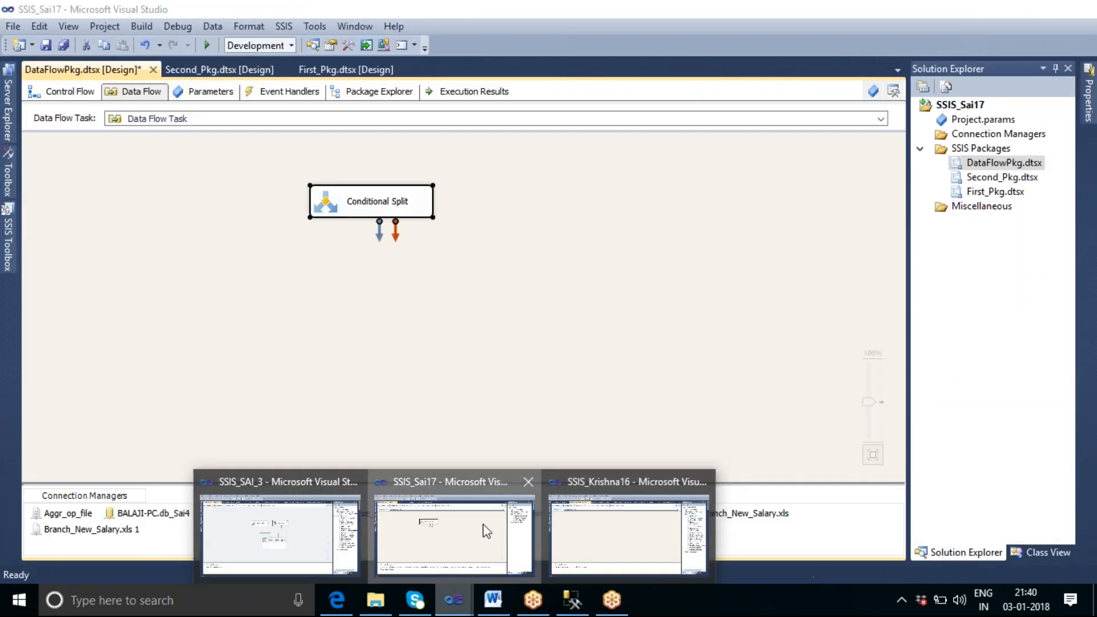
{"action": "left_click", "coordinate": [486, 531]}
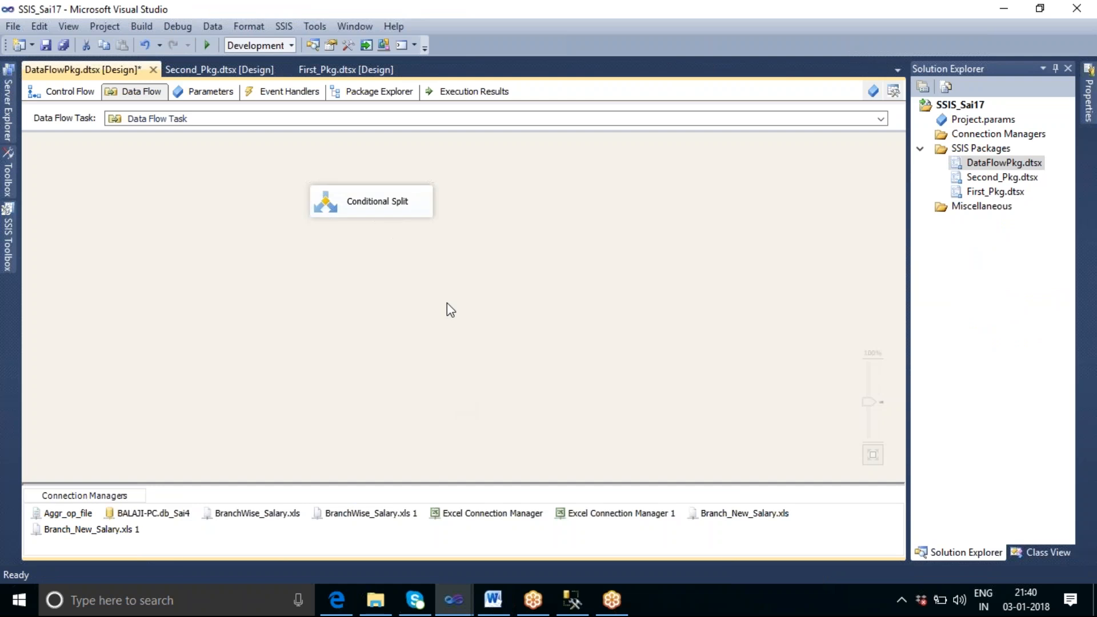
{"action": "left_click_drag", "start_coordinate": [402, 216], "coordinate": [414, 261]}
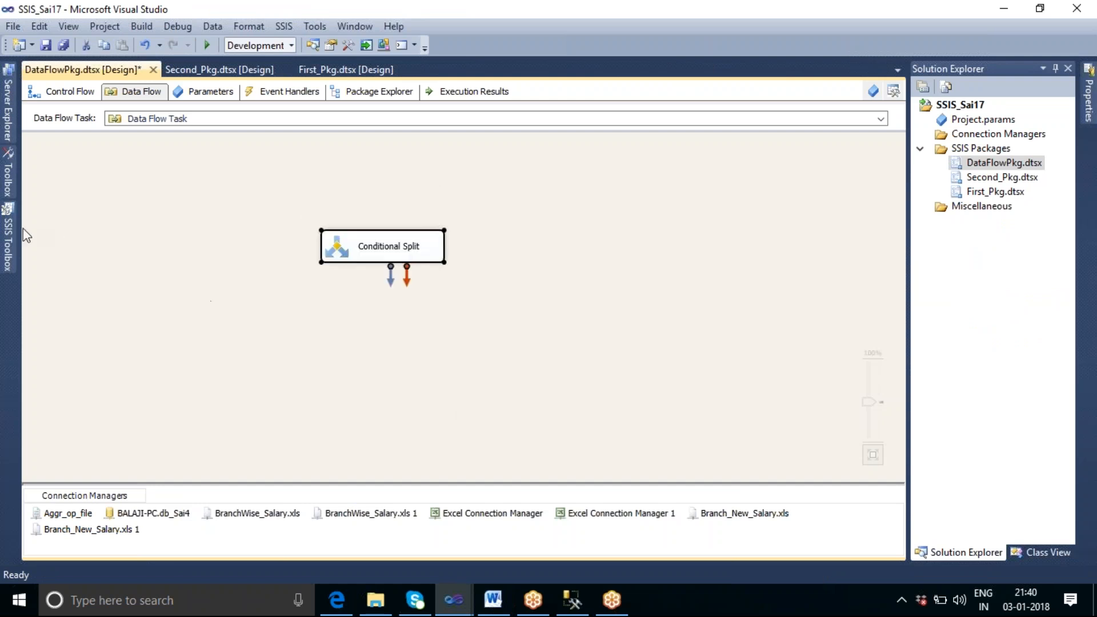
{"action": "left_click", "coordinate": [8, 234]}
{"action": "left_click_drag", "start_coordinate": [248, 158], "coordinate": [259, 233]}
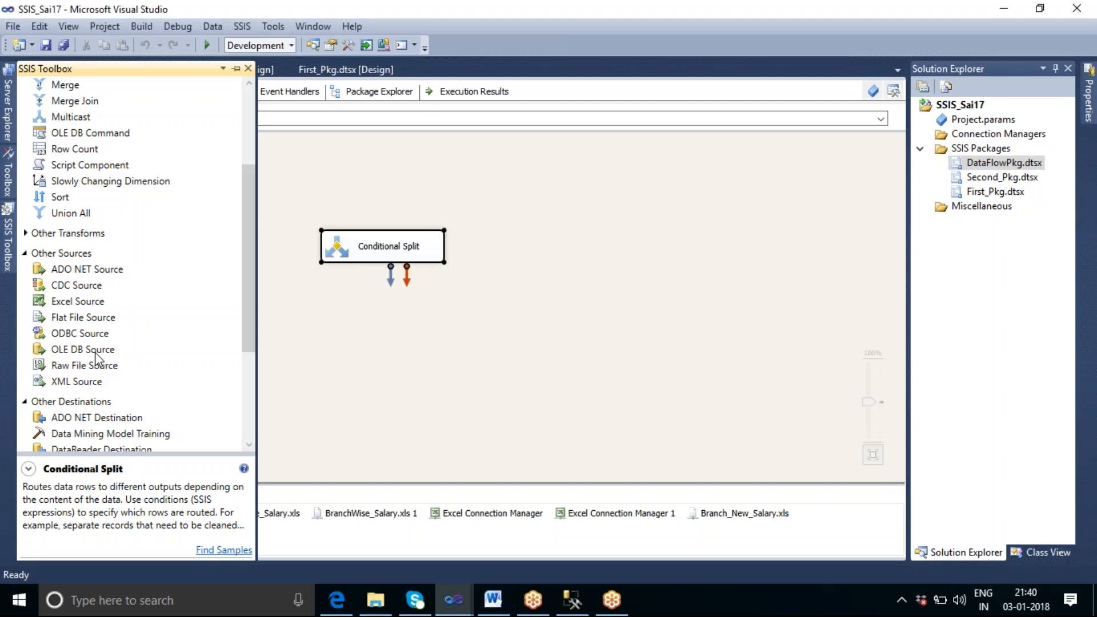
{"action": "left_click_drag", "start_coordinate": [94, 352], "coordinate": [313, 157]}
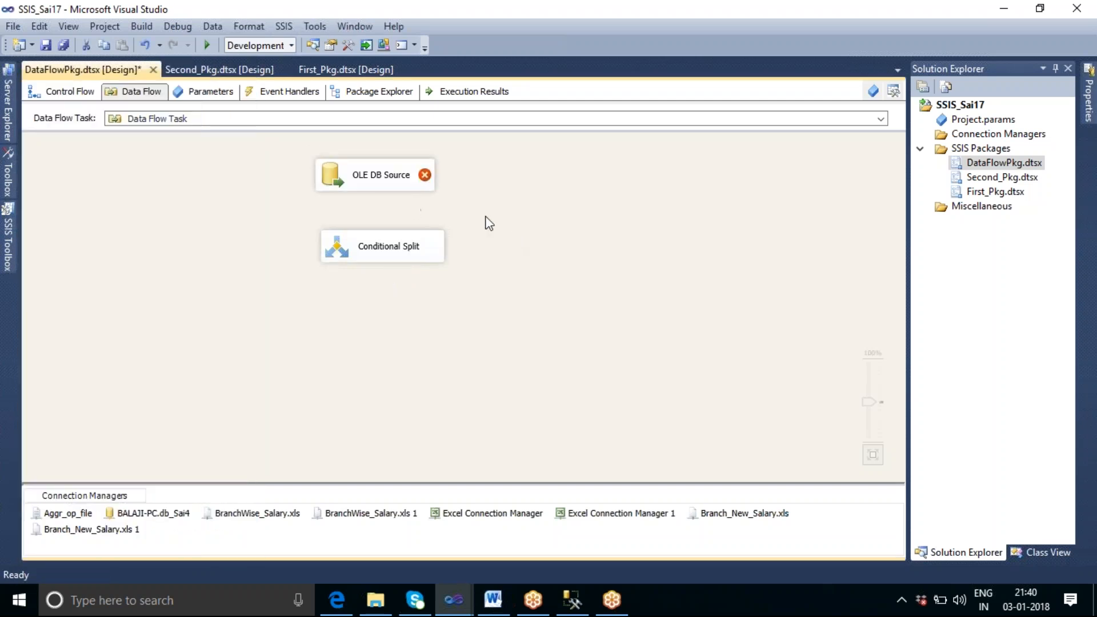
Configure the OLE DB Source with the db_Sai4 connection, Table or view access mode and the [dbo].[tbl_empl_master] table
{"action": "double_click", "coordinate": [401, 179]}
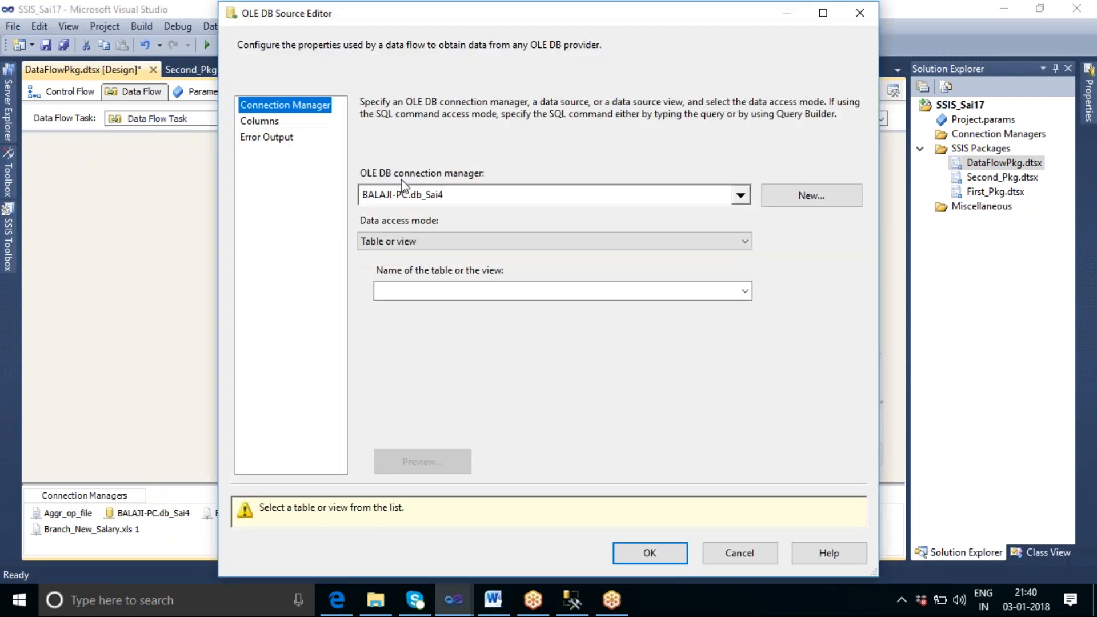
{"action": "left_click", "coordinate": [741, 201]}
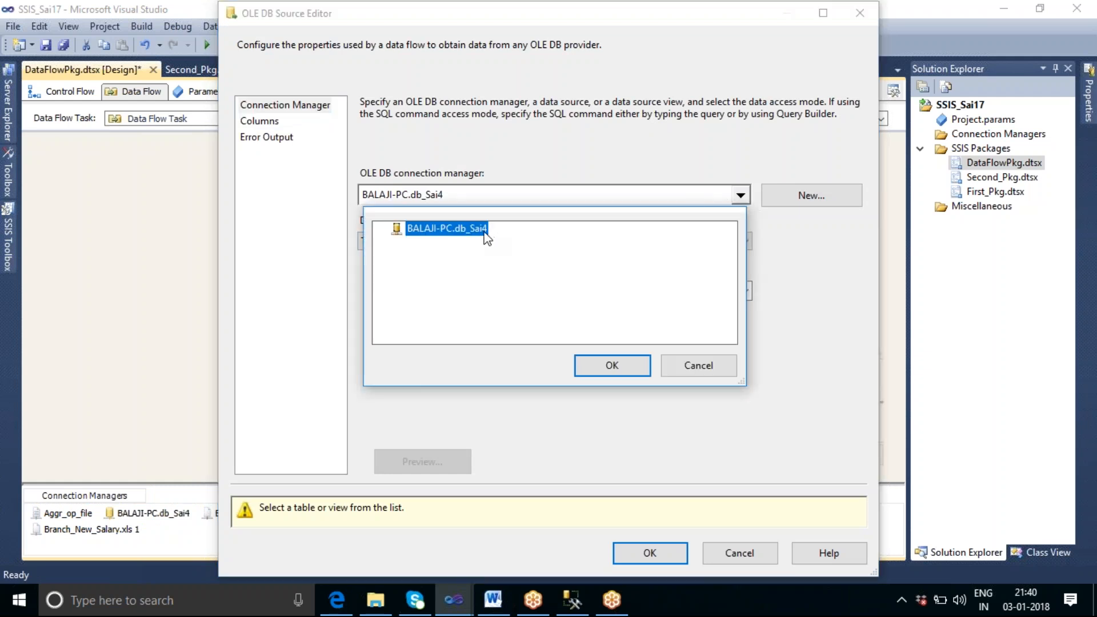
{"action": "left_click", "coordinate": [611, 365]}
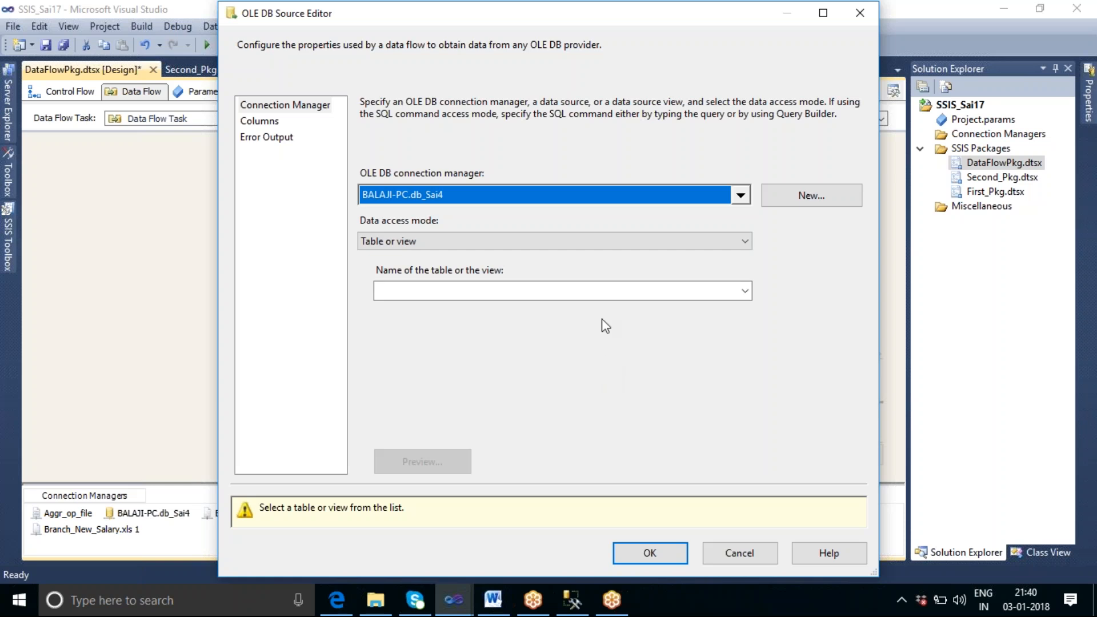
{"action": "left_click", "coordinate": [507, 244]}
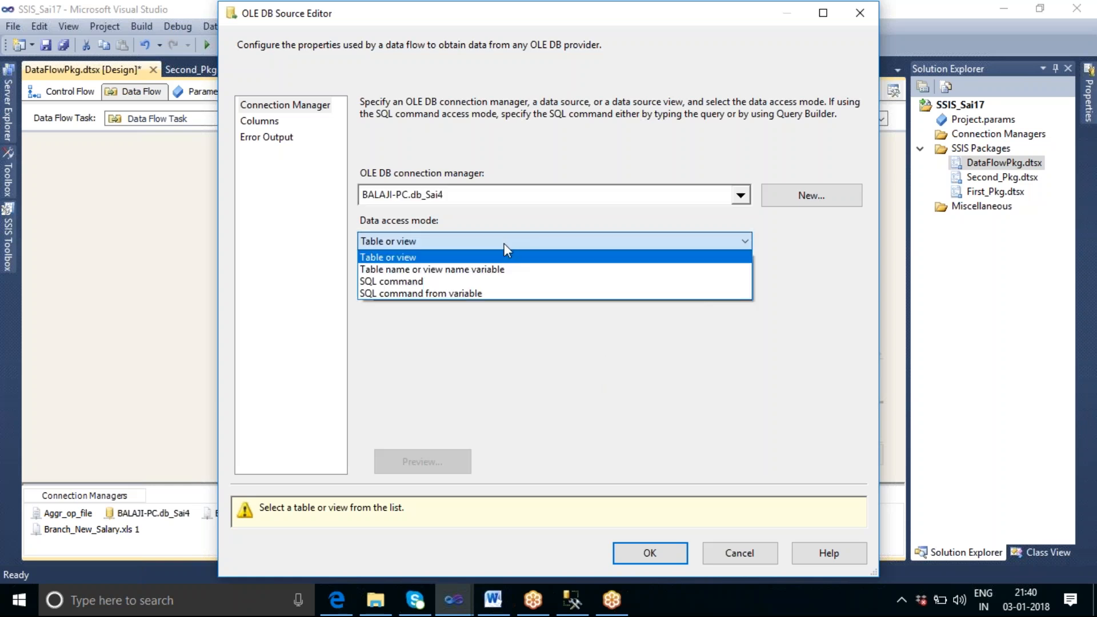
{"action": "left_click", "coordinate": [432, 258]}
{"action": "left_click", "coordinate": [744, 290]}
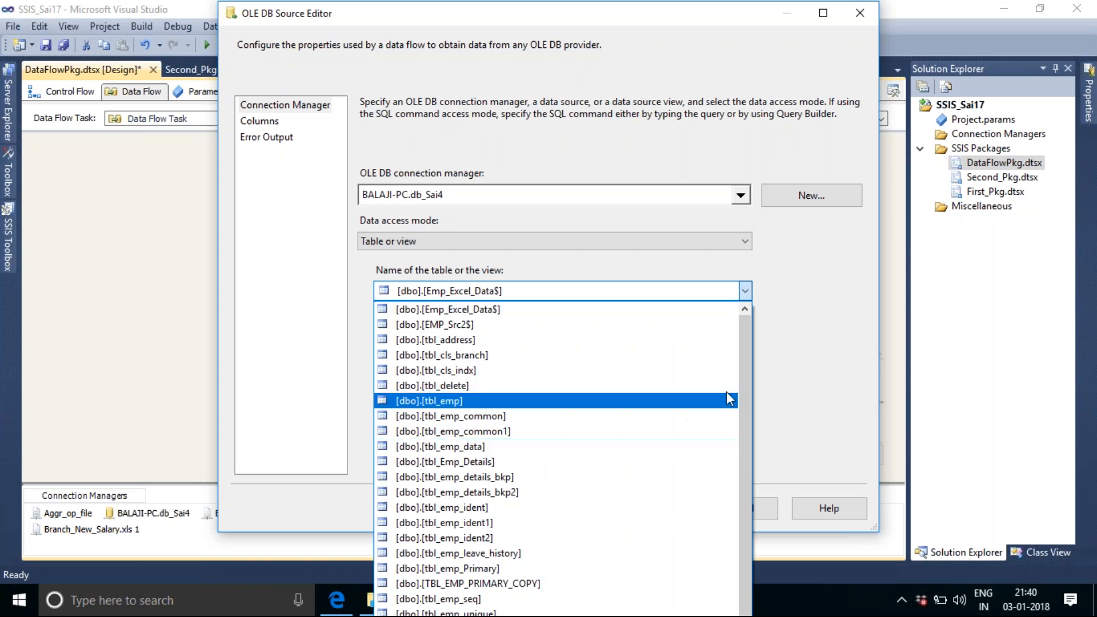
{"action": "left_click_drag", "start_coordinate": [739, 378], "coordinate": [754, 428]}
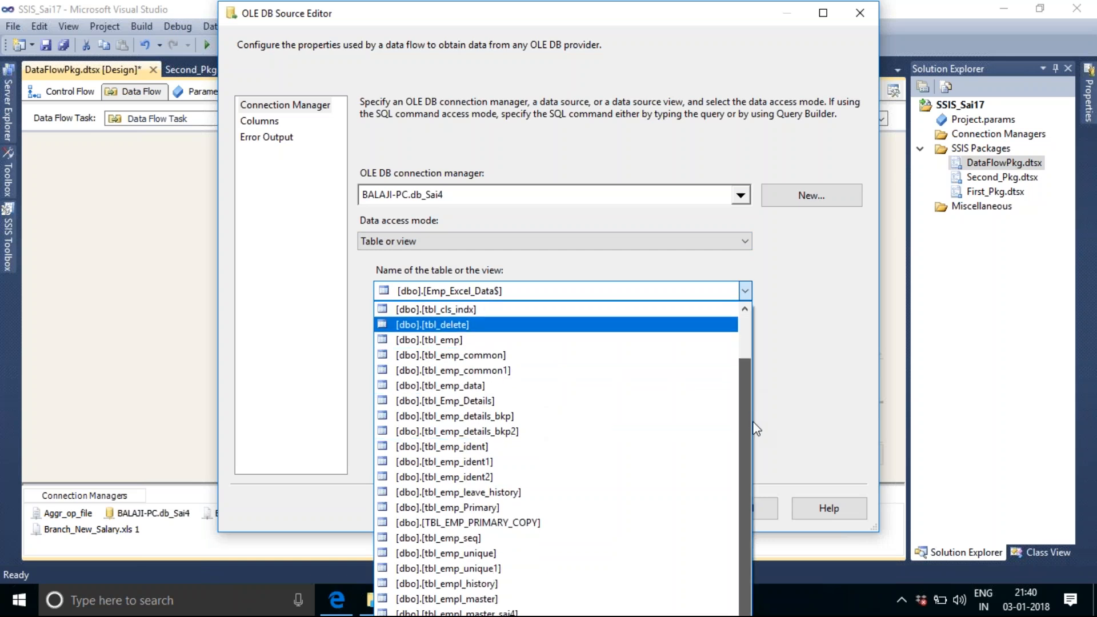
{"action": "scroll", "coordinate": [685, 431], "scroll_direction": "down", "scroll_amount": 2}
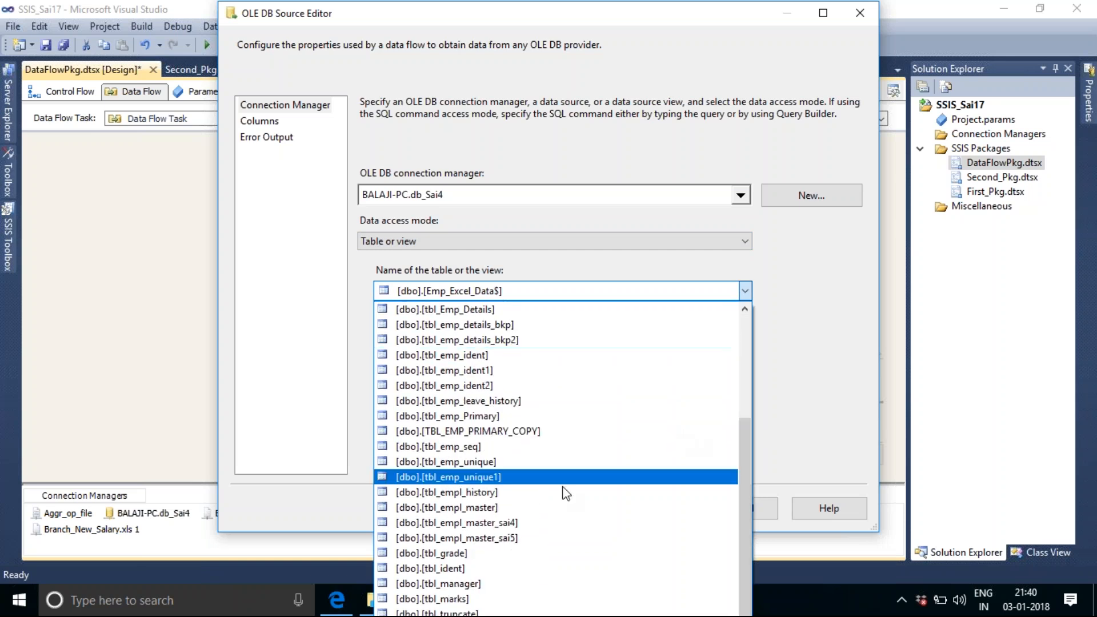
{"action": "left_click", "coordinate": [540, 507]}
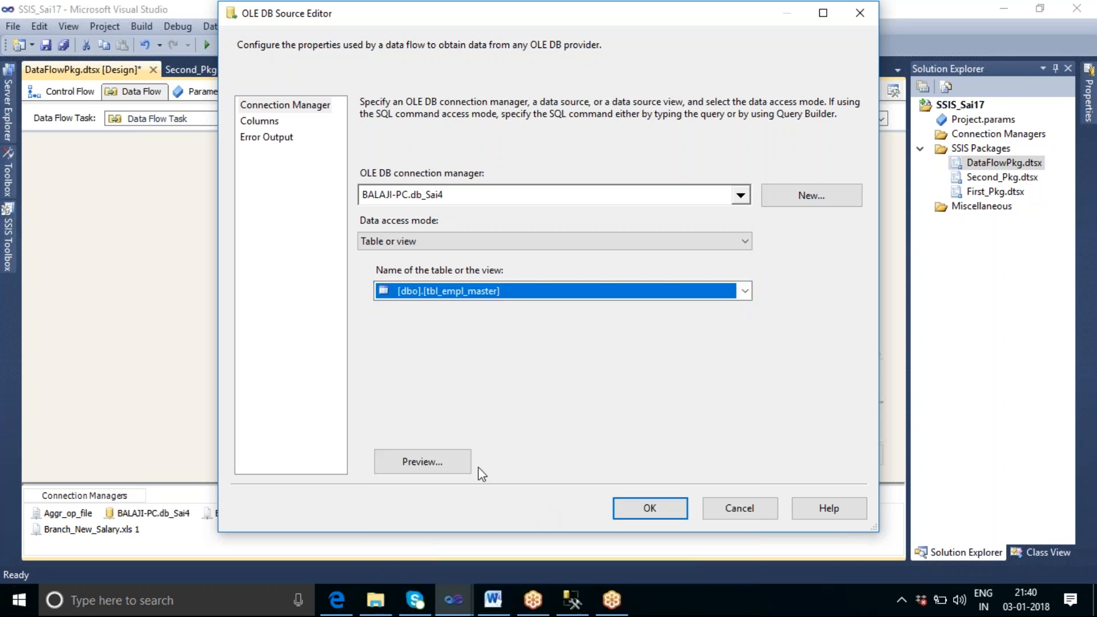
Preview the rows of the selected source table, close the preview, and accept the OLE DB Source settings
{"action": "left_click", "coordinate": [431, 467]}
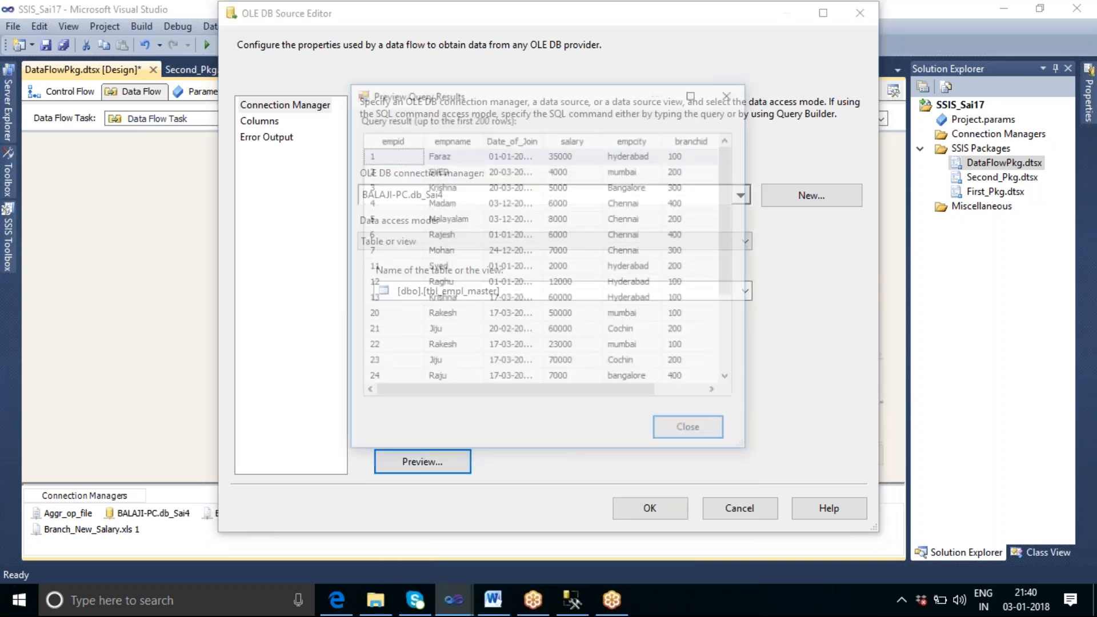
{"action": "left_click_drag", "start_coordinate": [725, 201], "coordinate": [740, 308]}
{"action": "left_click", "coordinate": [692, 431]}
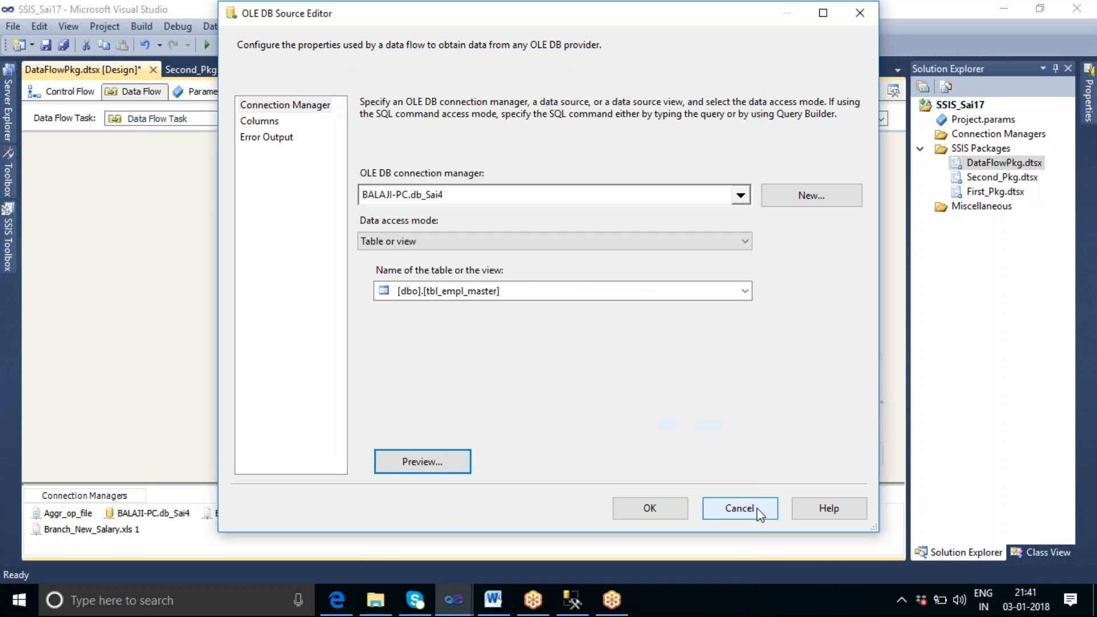
{"action": "left_click", "coordinate": [650, 508]}
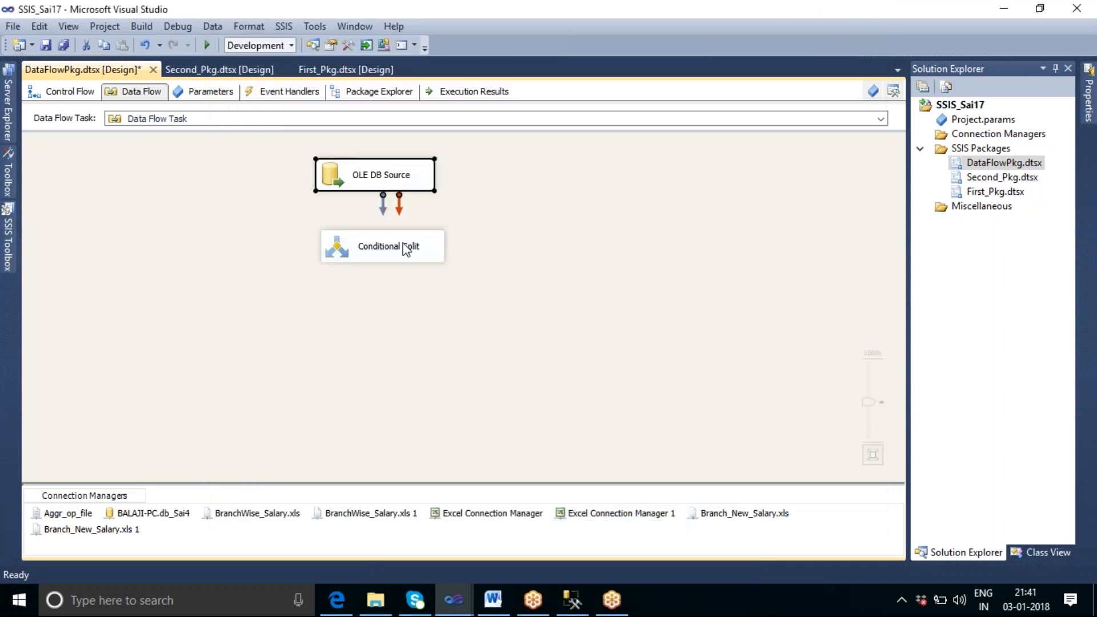
Connect the OLE DB Source's data output to the Conditional Split and line the source up above it
{"action": "left_click_drag", "start_coordinate": [383, 182], "coordinate": [395, 258]}
{"action": "left_click", "coordinate": [526, 226]}
{"action": "left_click", "coordinate": [395, 177]}
{"action": "left_click", "coordinate": [416, 328]}
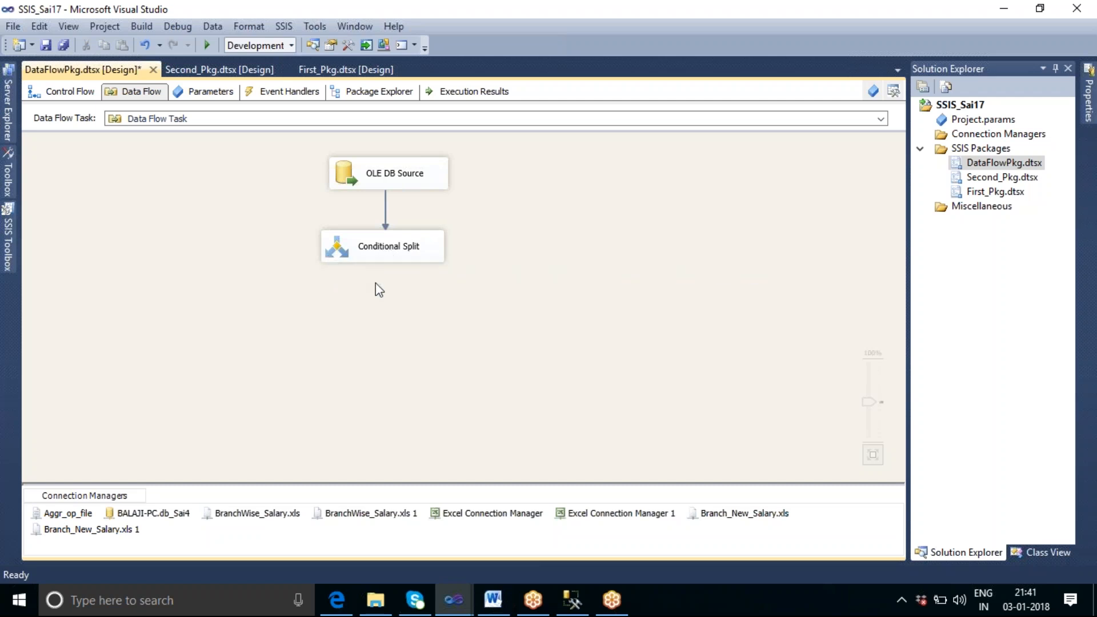
Open the Conditional Split for editing and expand its list of available input columns
{"action": "left_click", "coordinate": [403, 254]}
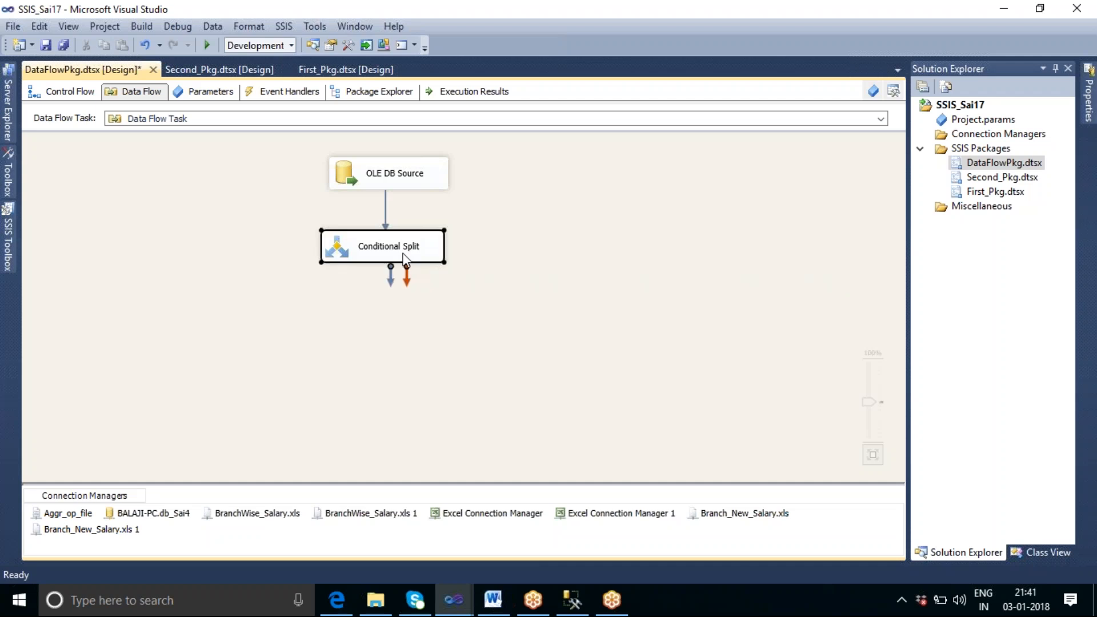
{"action": "double_click", "coordinate": [404, 256]}
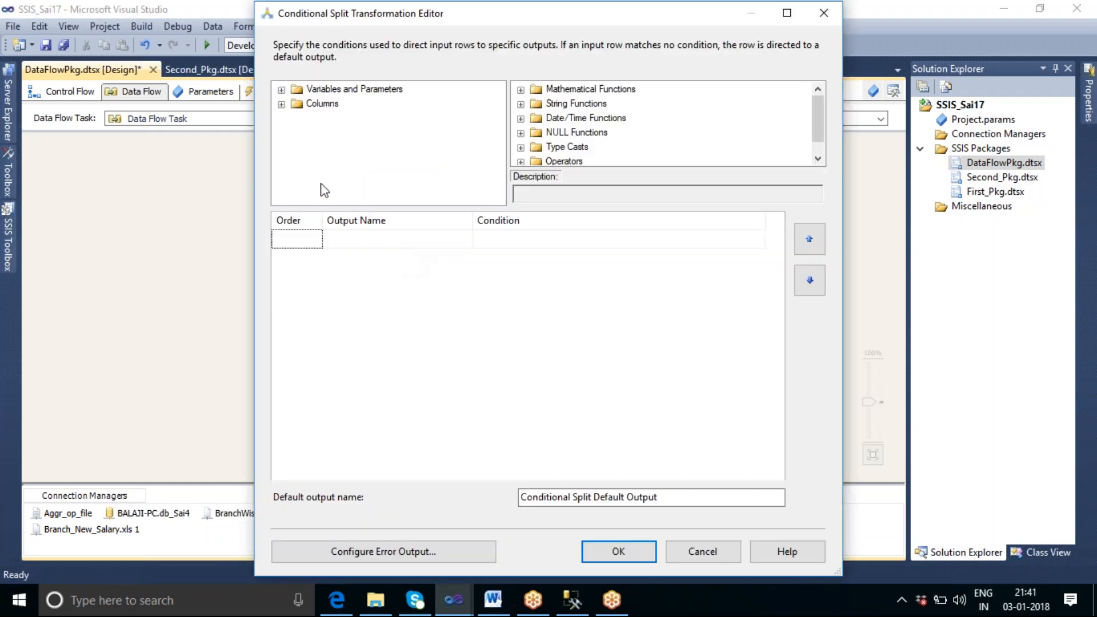
{"action": "left_click", "coordinate": [282, 104]}
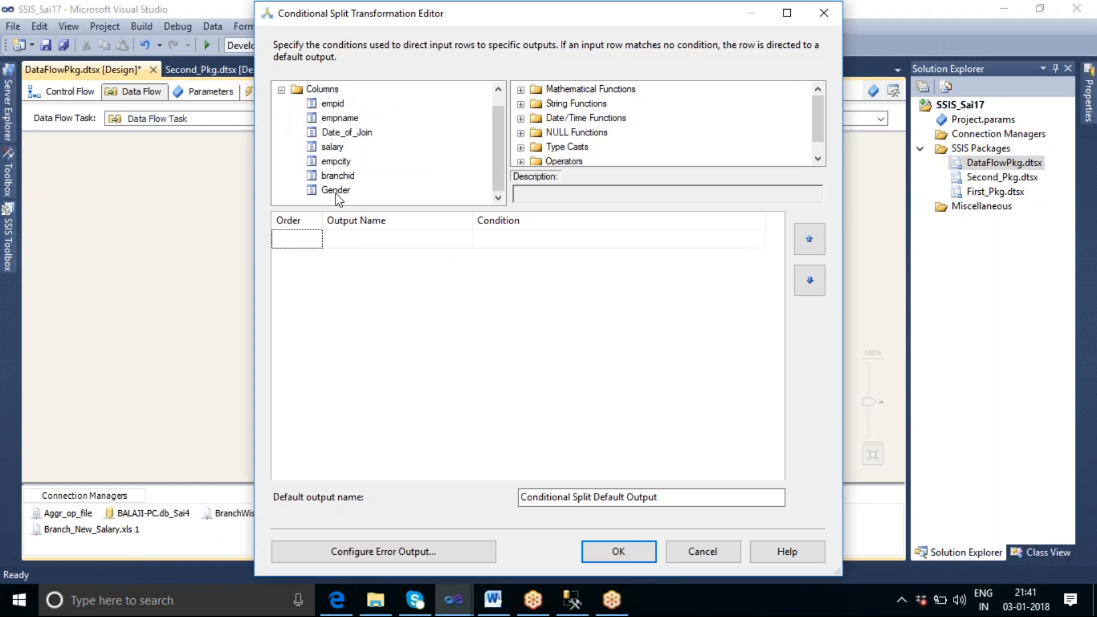
Switch to SQL Server Management Studio to review the salary>8000 query, and return to the Conditional Split editor
{"action": "left_click", "coordinate": [572, 599]}
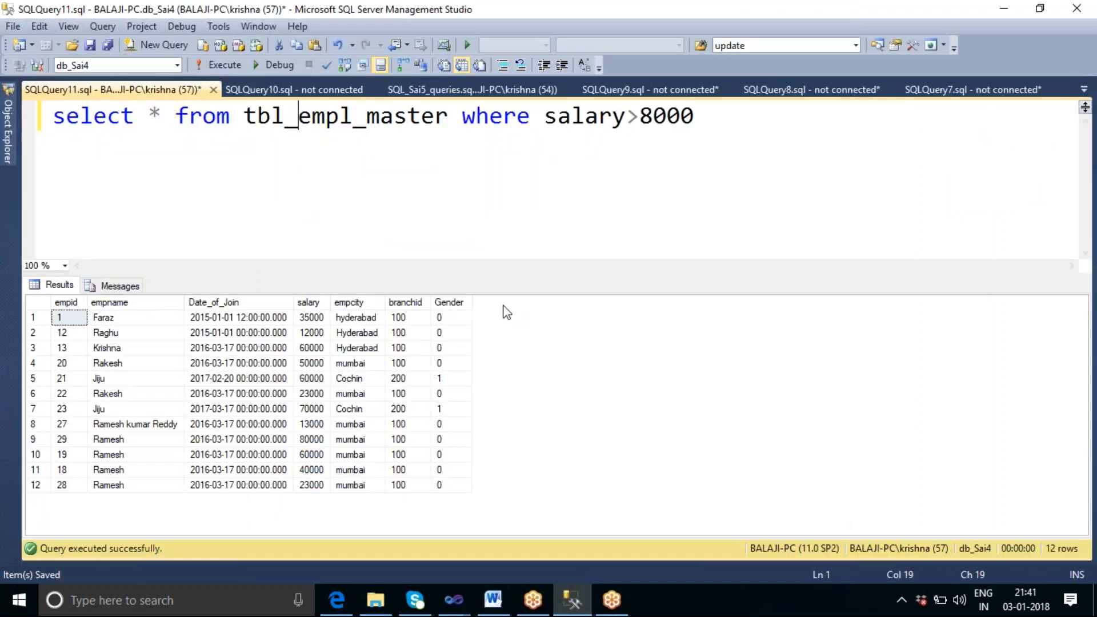
{"action": "key", "text": "alt"}
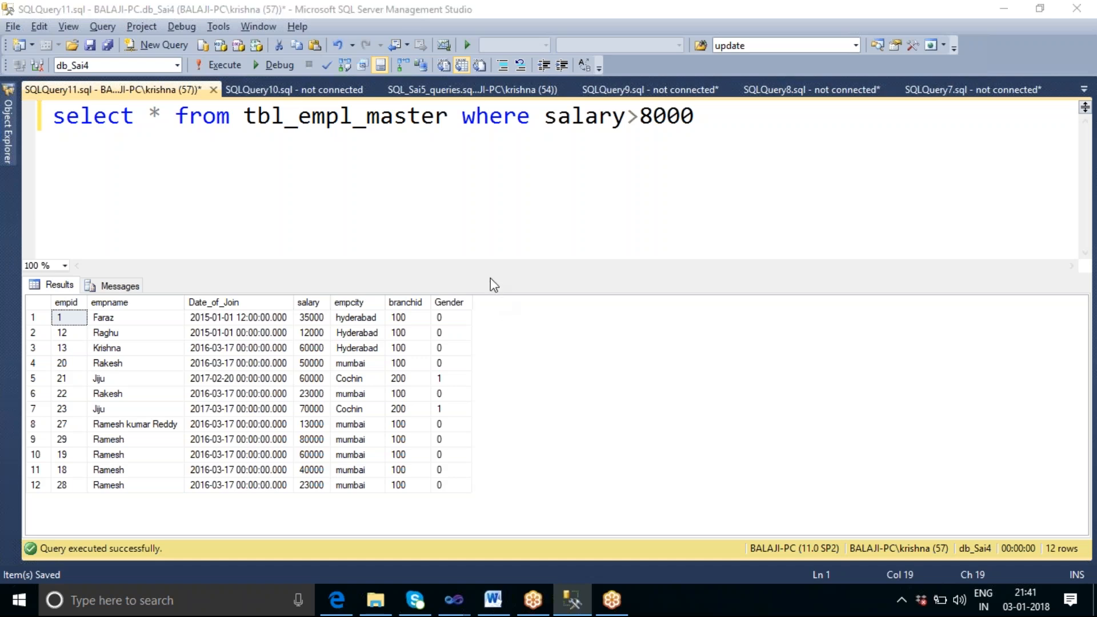
{"action": "key", "text": "alt+Tab"}
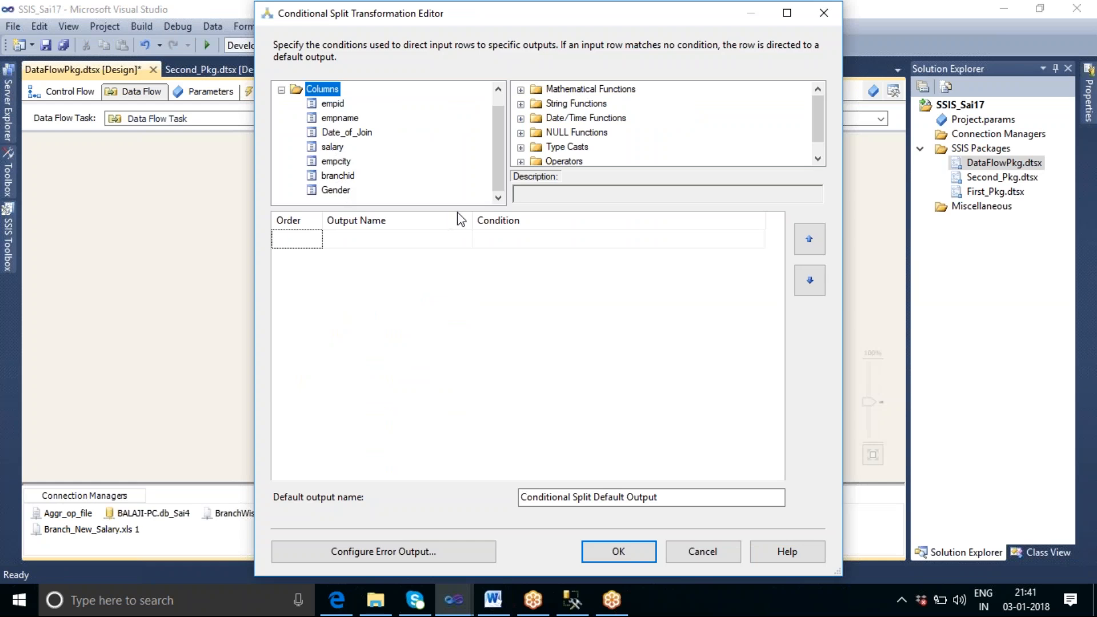
Enlarge the column list area and add the split condition [salary]>8000 as the first case
{"action": "left_click_drag", "start_coordinate": [455, 210], "coordinate": [456, 282]}
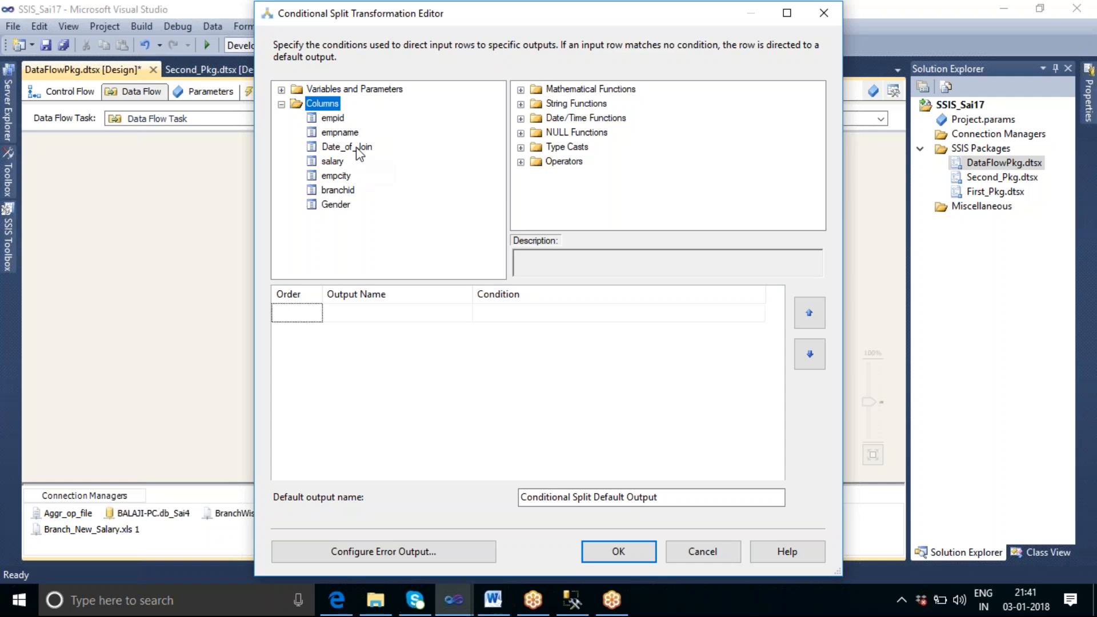
{"action": "left_click", "coordinate": [333, 165]}
{"action": "left_click", "coordinate": [502, 314]}
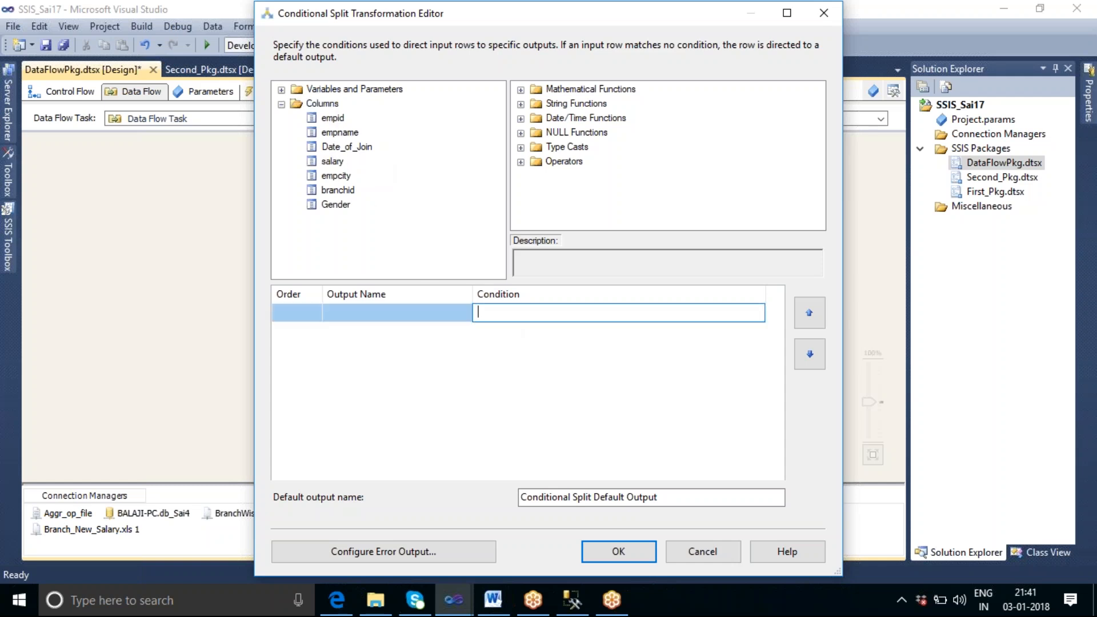
{"action": "type", "text": "[salary]"}
{"action": "left_click", "coordinate": [530, 311]}
{"action": "type", "text": ">8000"}
{"action": "left_click", "coordinate": [504, 376]}
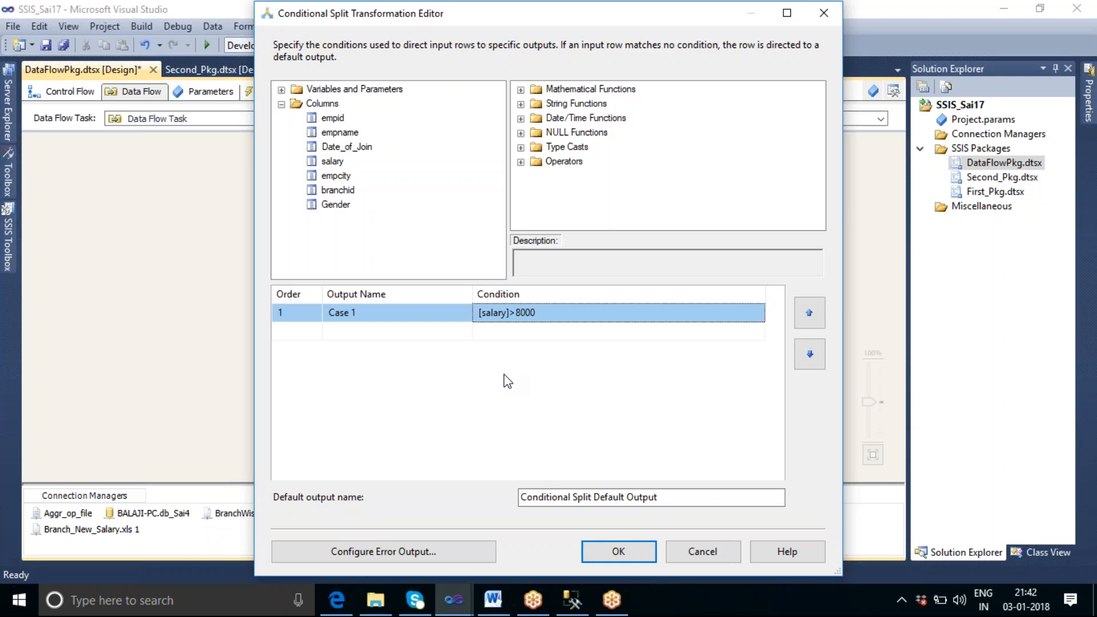
Rename the output of the [salary]>8000 condition as SalGrt8000
{"action": "double_click", "coordinate": [394, 314]}
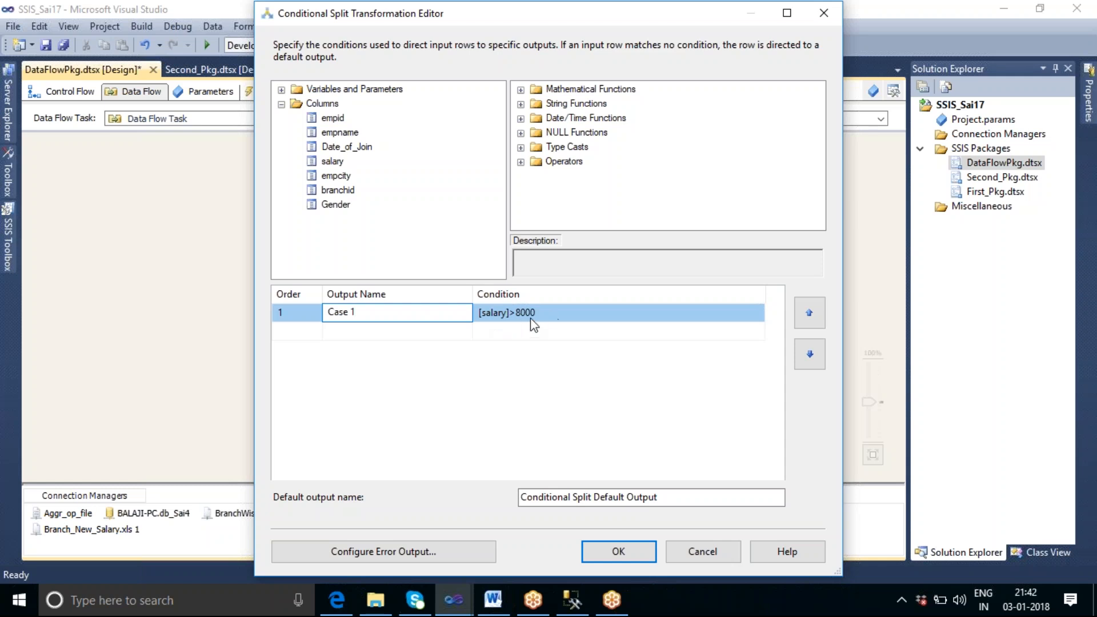
{"action": "left_click_drag", "start_coordinate": [369, 316], "coordinate": [327, 314]}
{"action": "type", "text": "SalGrt8000"}
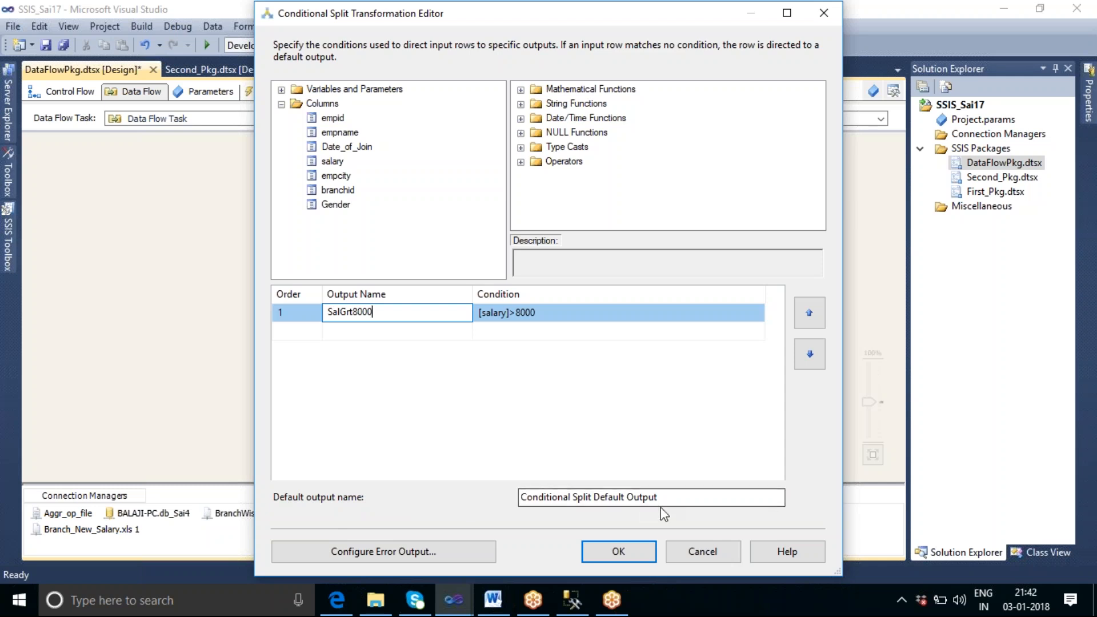
Set the Conditional Split's default output name to SalLessThan8000 and accept the transformation settings
{"action": "left_click", "coordinate": [675, 497]}
{"action": "left_click_drag", "start_coordinate": [663, 497], "coordinate": [517, 497]}
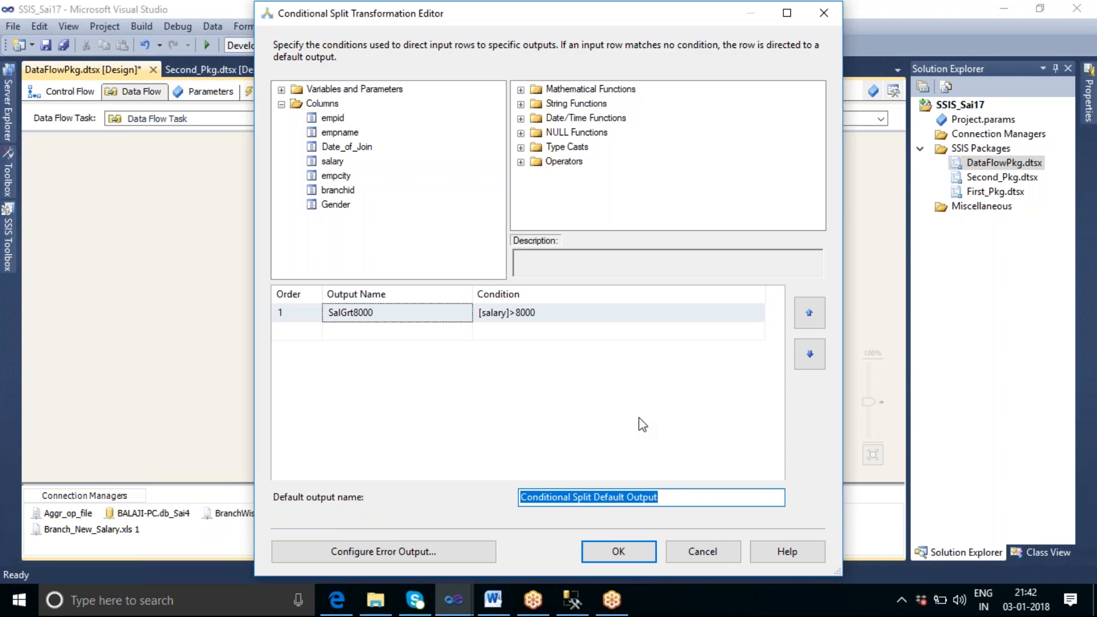
{"action": "type", "text": "Sa"}
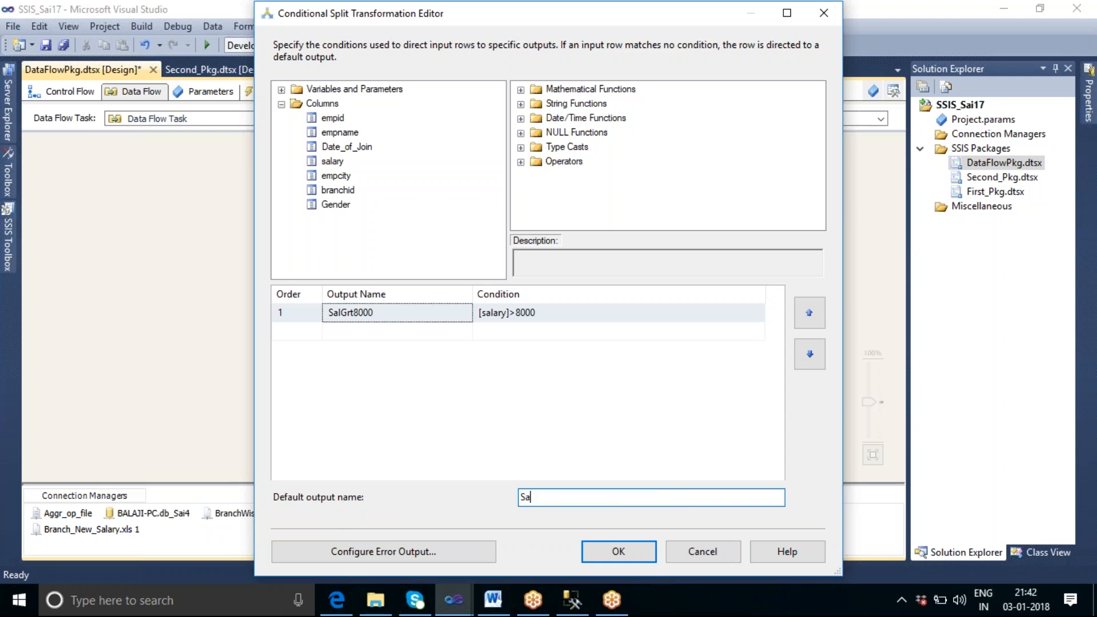
{"action": "type", "text": "lar"}
{"action": "key", "text": "BackSpace"}
{"action": "type", "text": "Less"}
{"action": "type", "text": "Tah"}
{"action": "key", "text": "BackSpace"}
{"action": "key", "text": "BackSpace"}
{"action": "type", "text": "han8000"}
{"action": "left_click", "coordinate": [619, 551]}
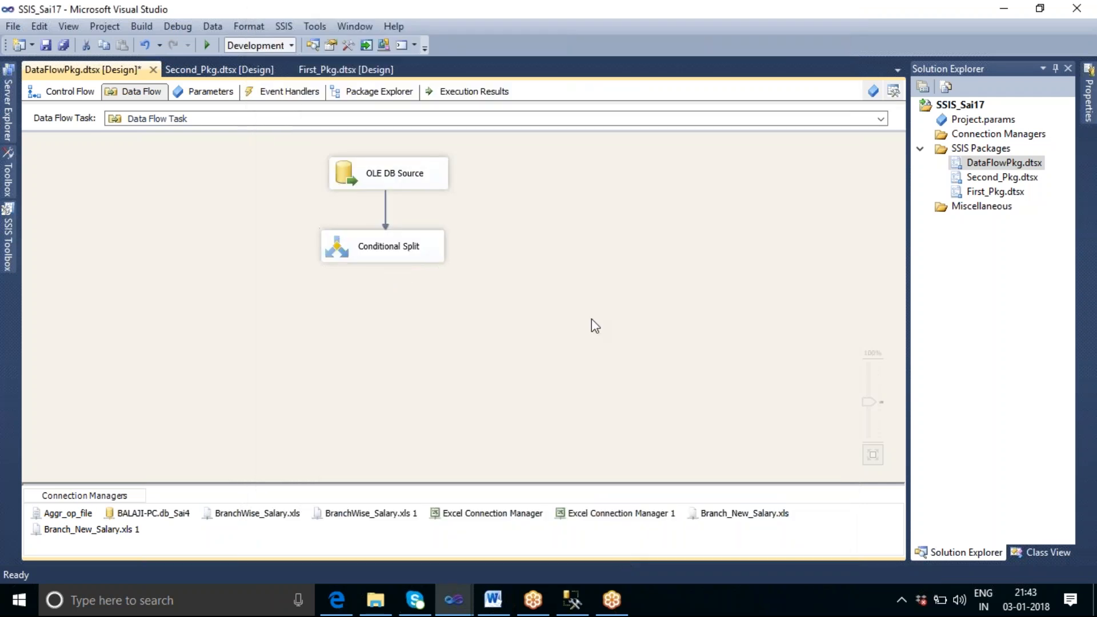
Add two Flat File Destinations below the Conditional Split and arrange them side by side
{"action": "left_click", "coordinate": [10, 246]}
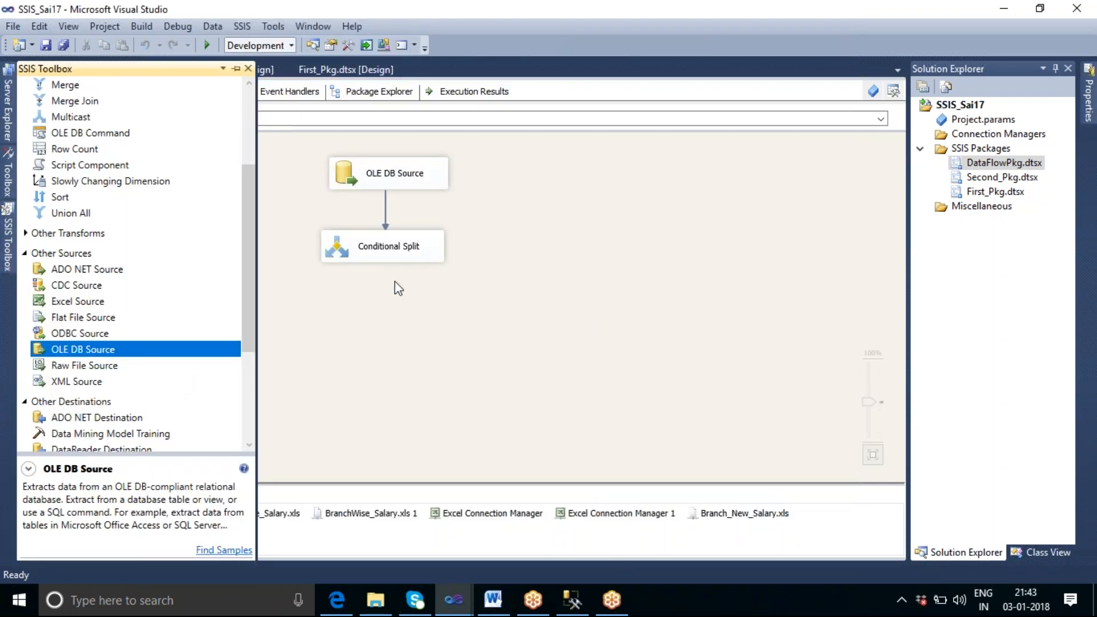
{"action": "left_click", "coordinate": [25, 253]}
{"action": "left_click_drag", "start_coordinate": [244, 220], "coordinate": [251, 258]}
{"action": "left_click_drag", "start_coordinate": [92, 328], "coordinate": [287, 349]}
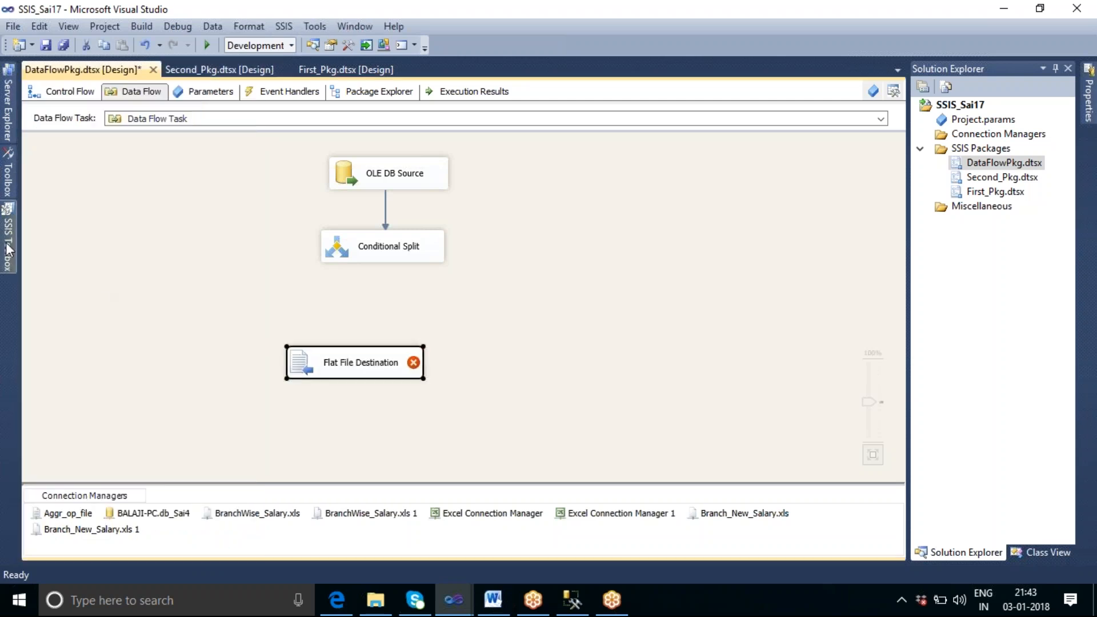
{"action": "mouse_move", "coordinate": [8, 234]}
{"action": "left_click_drag", "start_coordinate": [102, 328], "coordinate": [515, 354]}
{"action": "left_click_drag", "start_coordinate": [342, 367], "coordinate": [280, 365]}
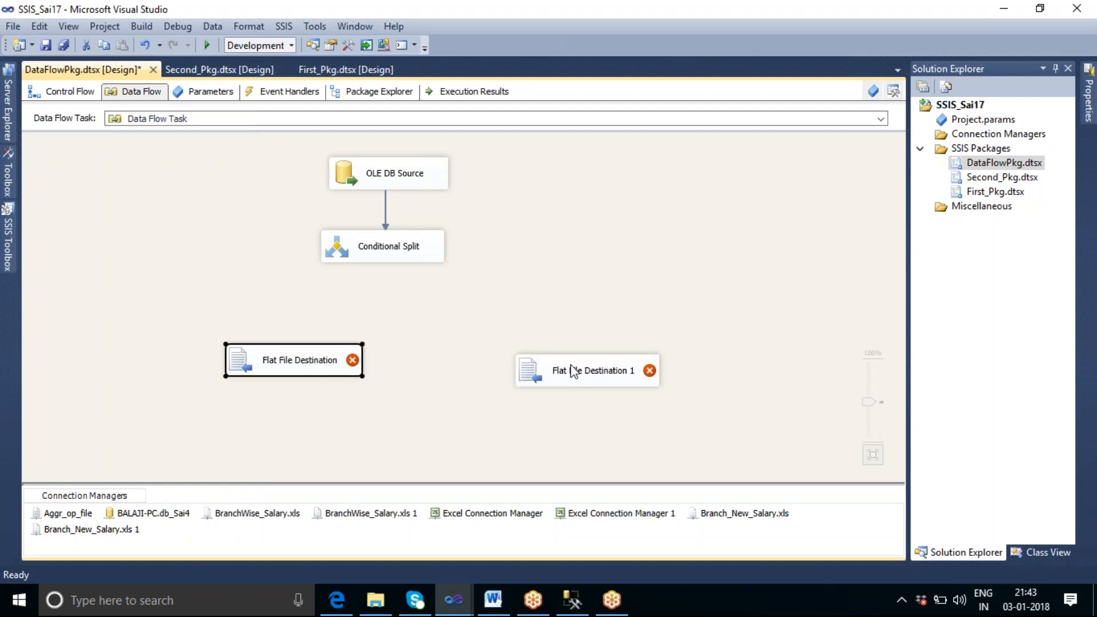
{"action": "left_click_drag", "start_coordinate": [588, 367], "coordinate": [554, 357]}
Connect the Conditional Split's SalGrt8000 output to the first Flat File Destination
{"action": "left_click", "coordinate": [388, 252]}
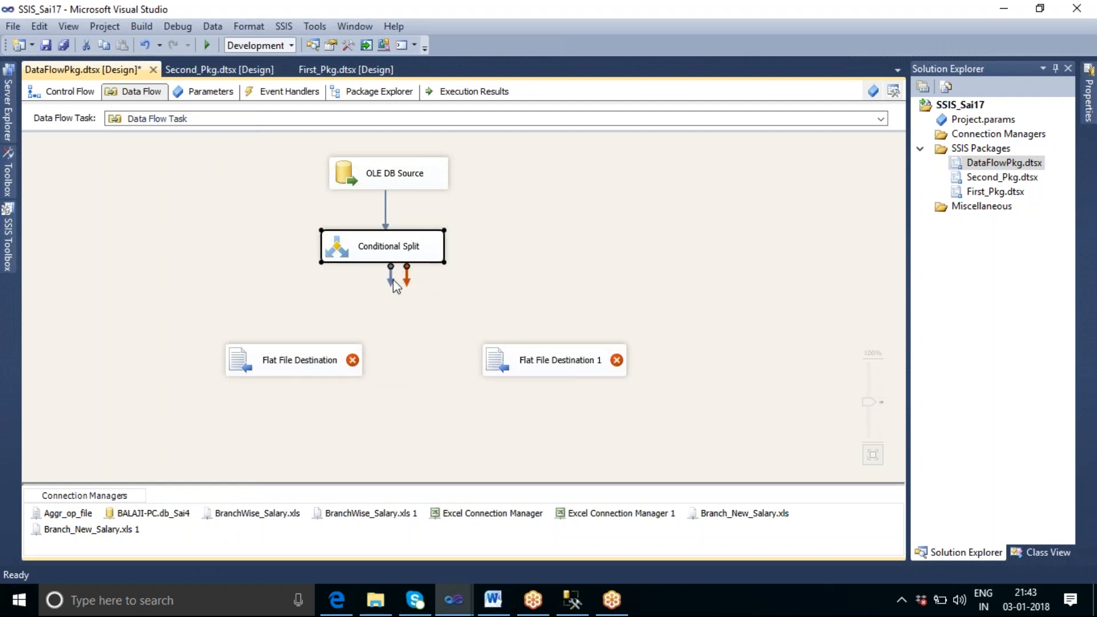
{"action": "left_click_drag", "start_coordinate": [393, 283], "coordinate": [308, 360]}
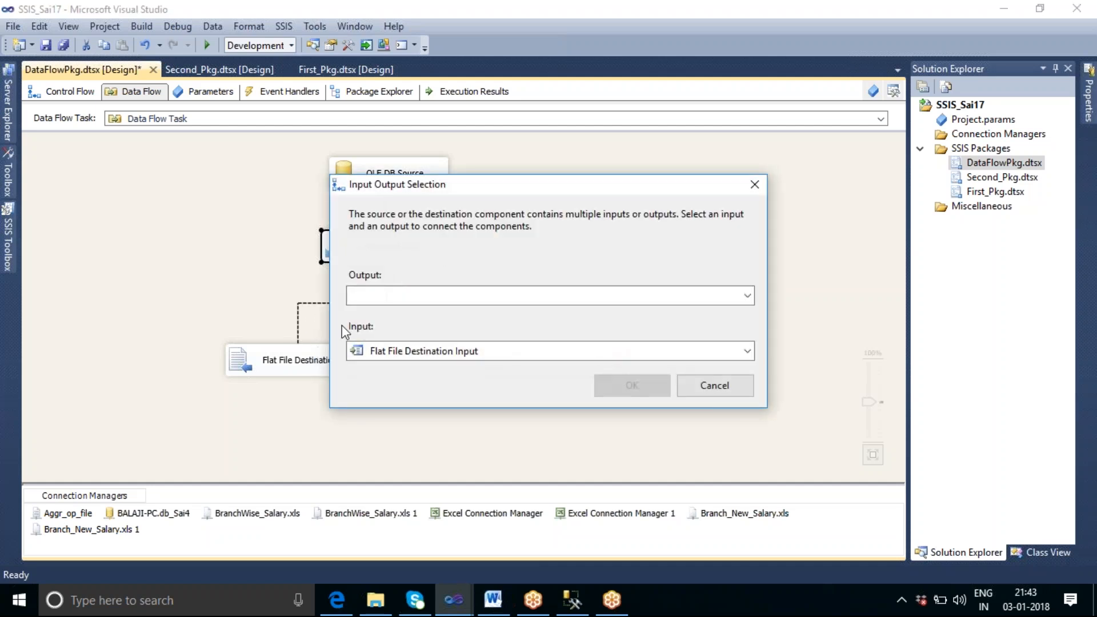
{"action": "left_click", "coordinate": [746, 296]}
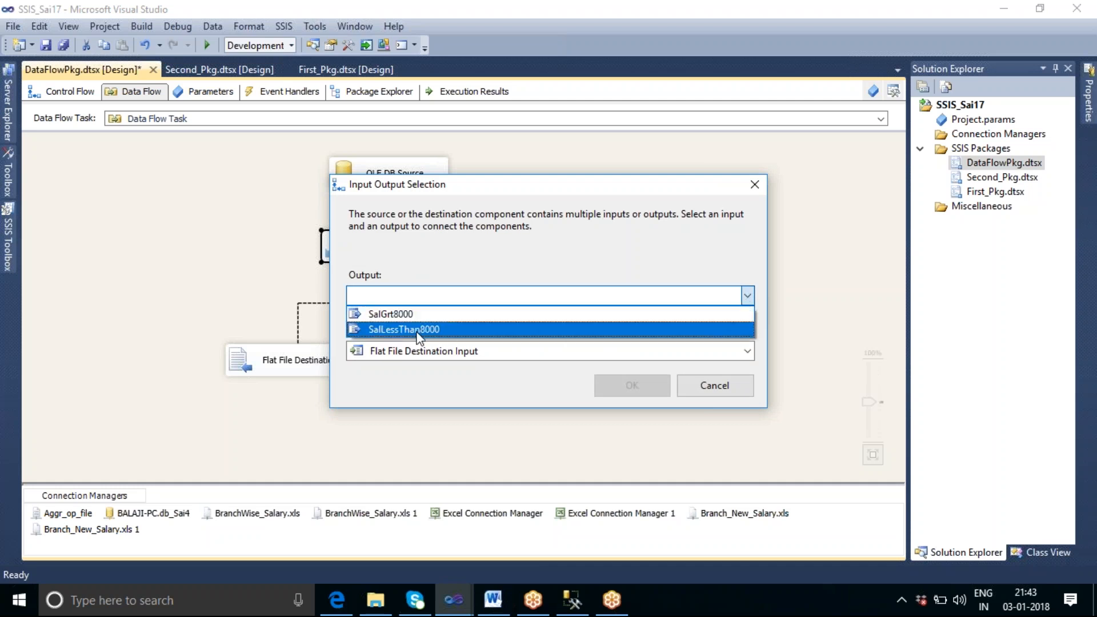
{"action": "left_click", "coordinate": [406, 314]}
{"action": "left_click", "coordinate": [631, 384]}
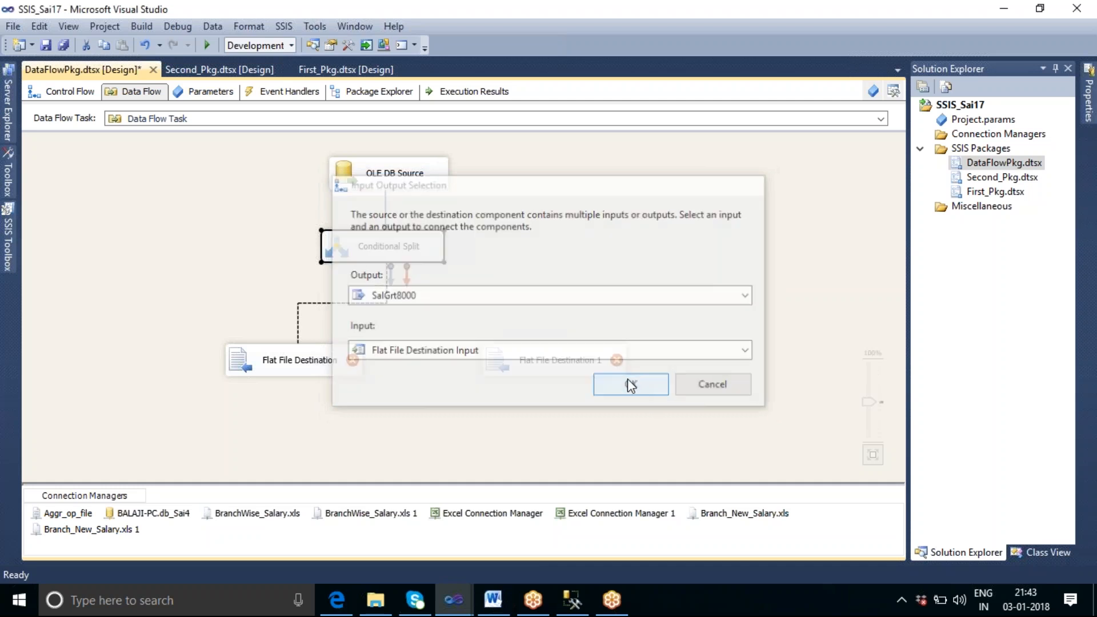
Connect the SalLessThan8000 output to Flat File Destination 1 and move that destination closer to the first one
{"action": "left_click", "coordinate": [410, 256]}
{"action": "left_click_drag", "start_coordinate": [390, 271], "coordinate": [549, 360]}
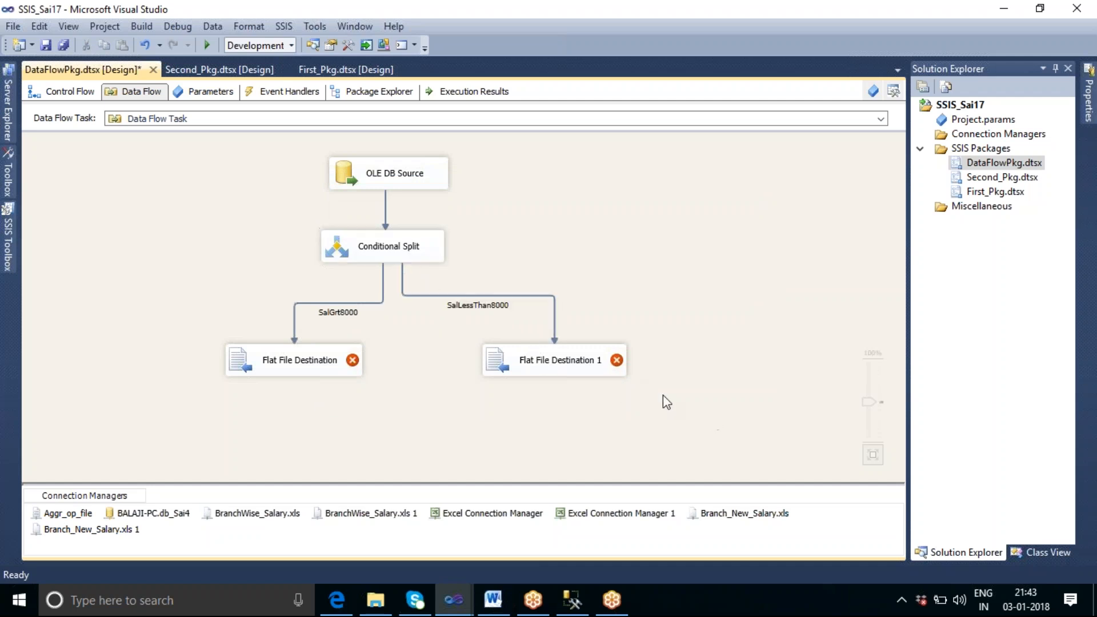
{"action": "left_click_drag", "start_coordinate": [568, 367], "coordinate": [506, 360]}
{"action": "left_click", "coordinate": [543, 399]}
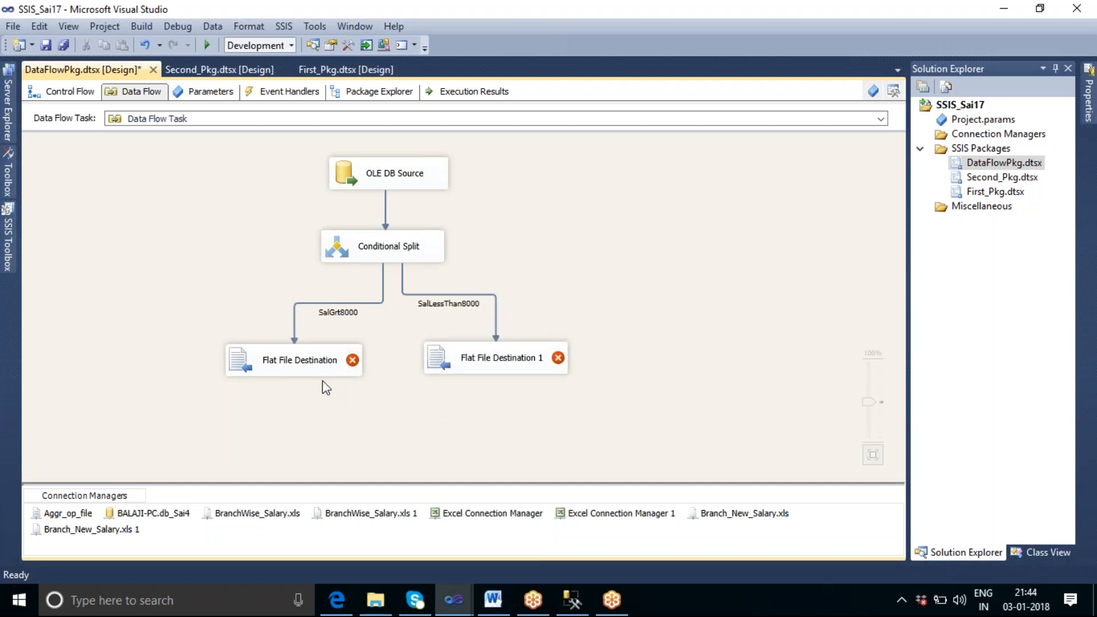
{"action": "mouse_move", "coordinate": [301, 374]}
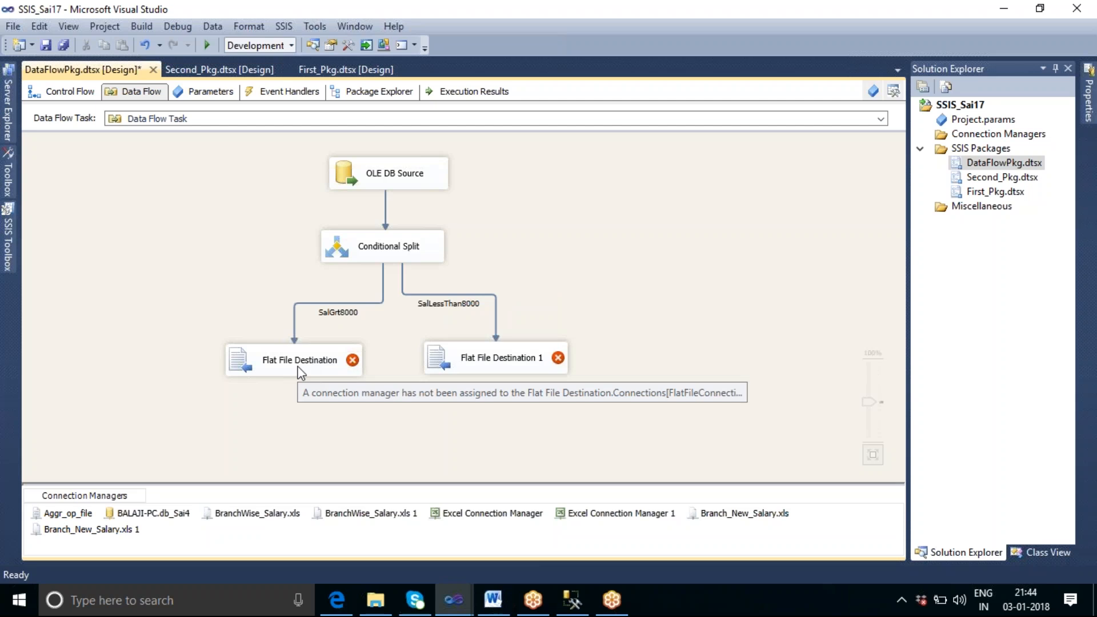
{"action": "double_click", "coordinate": [299, 366]}
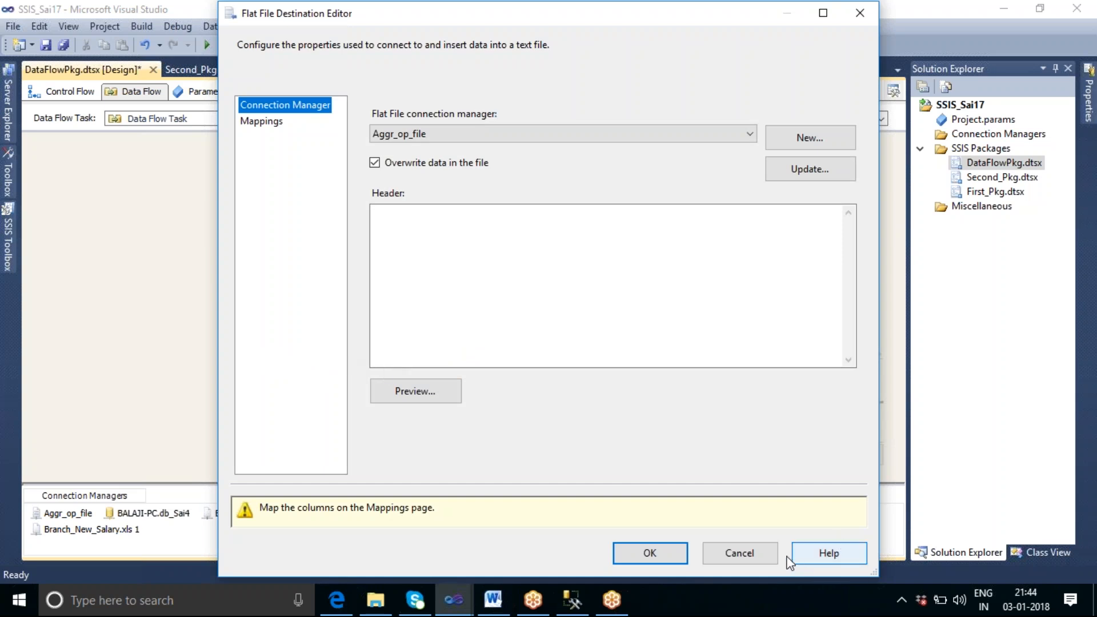
{"action": "left_click", "coordinate": [754, 554]}
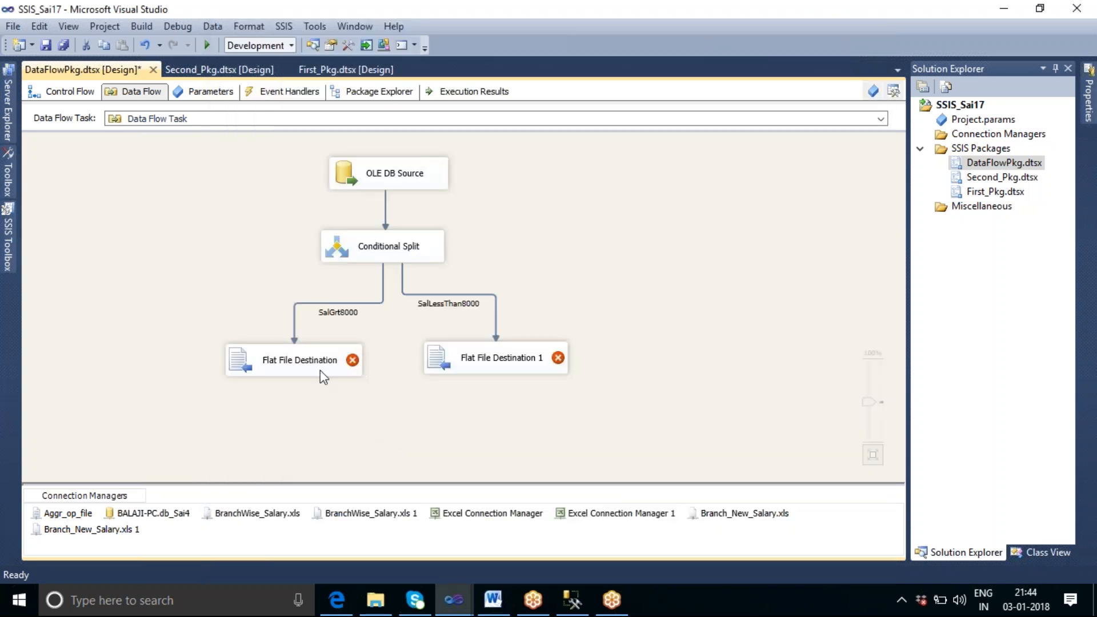
Create a Delimited connection manager for the first Flat File Destination and name it SalaryGrt8000file
{"action": "double_click", "coordinate": [307, 370]}
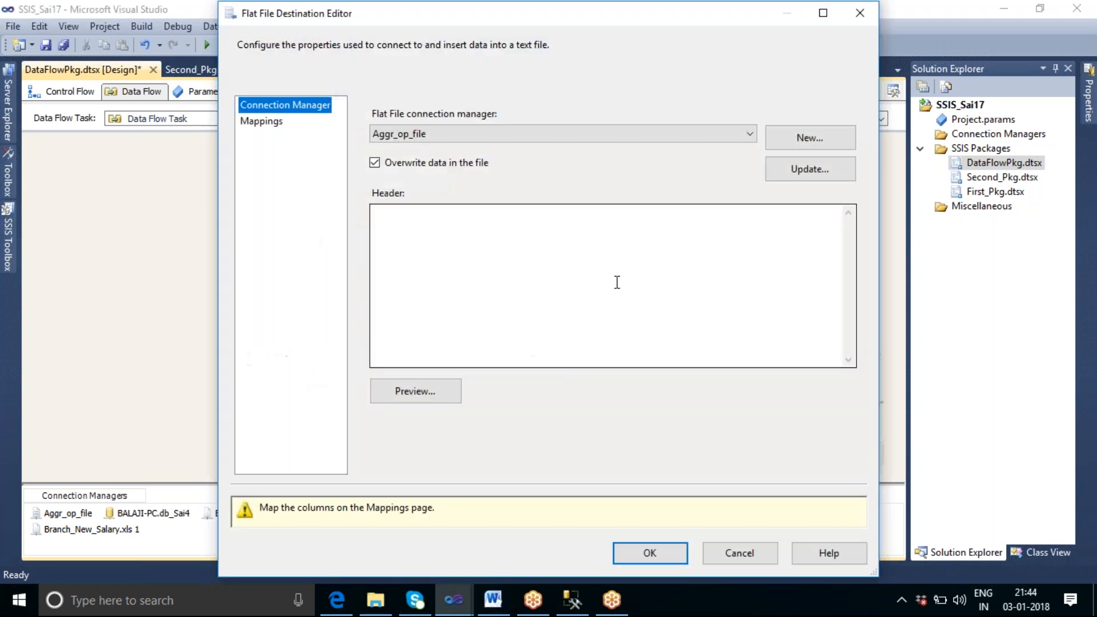
{"action": "left_click", "coordinate": [817, 143]}
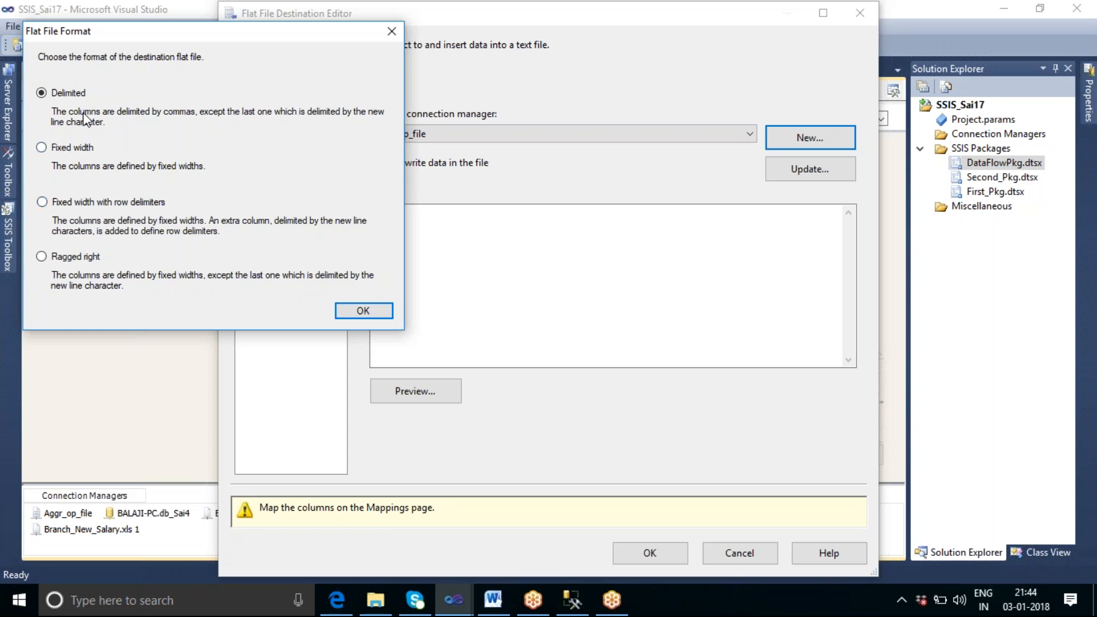
{"action": "left_click", "coordinate": [368, 313]}
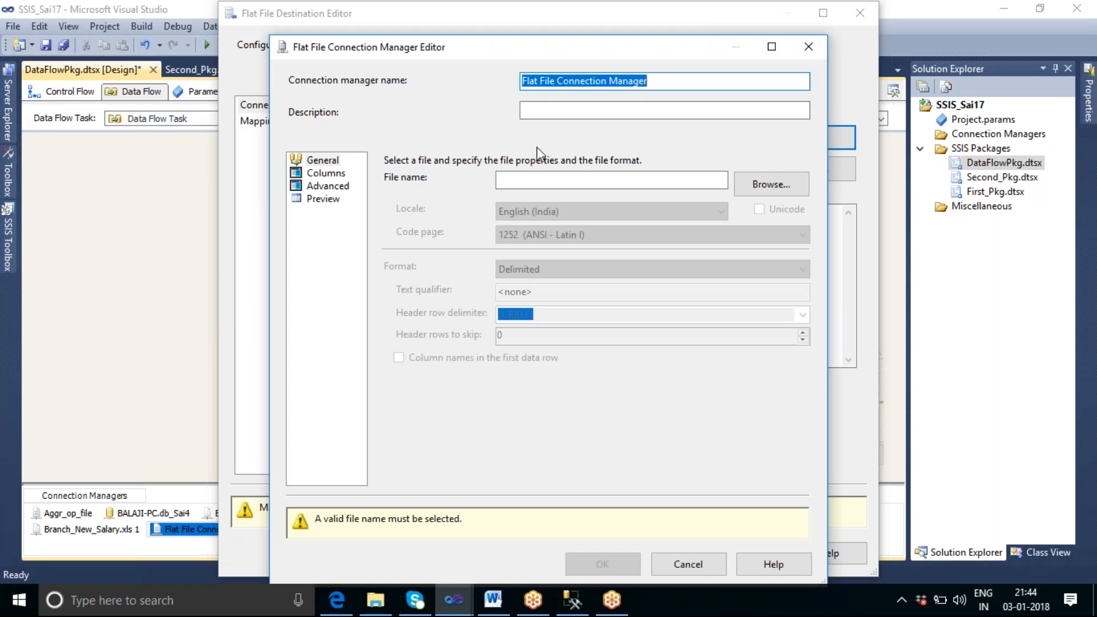
{"action": "left_click", "coordinate": [663, 81]}
{"action": "left_click_drag", "start_coordinate": [663, 80], "coordinate": [521, 81]}
{"action": "type", "text": "Sal"}
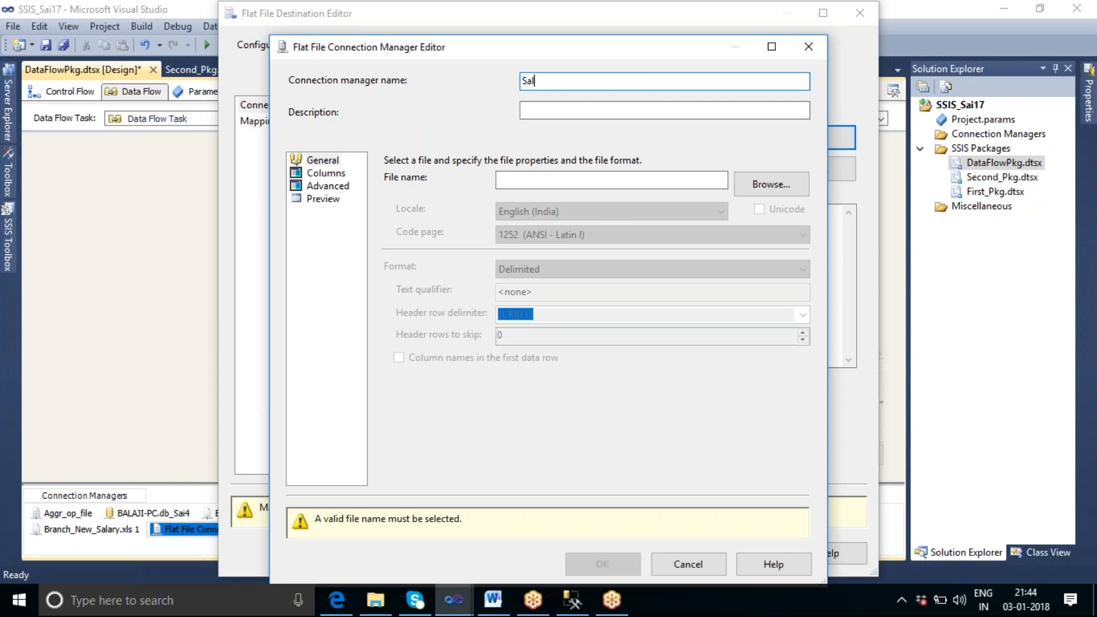
{"action": "type", "text": "aryGrt8000file"}
Set the SalaryGrt8000file connection's output file to Salary_Grt_8000.txt in F:\SSIS_Tharala
{"action": "left_click", "coordinate": [767, 189]}
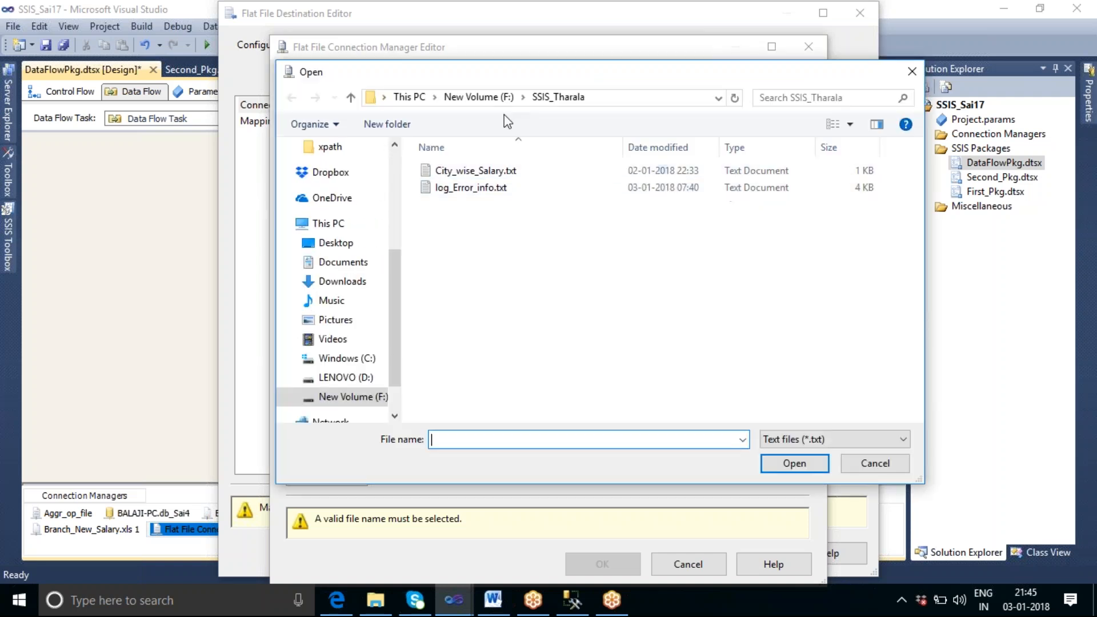
{"action": "left_click", "coordinate": [475, 98]}
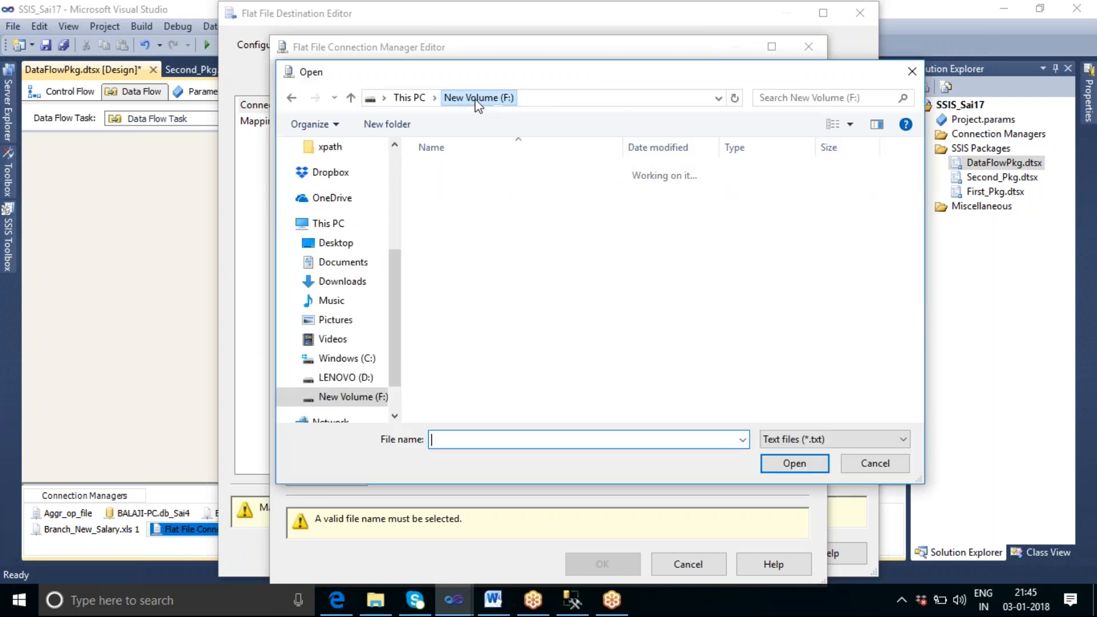
{"action": "double_click", "coordinate": [464, 413]}
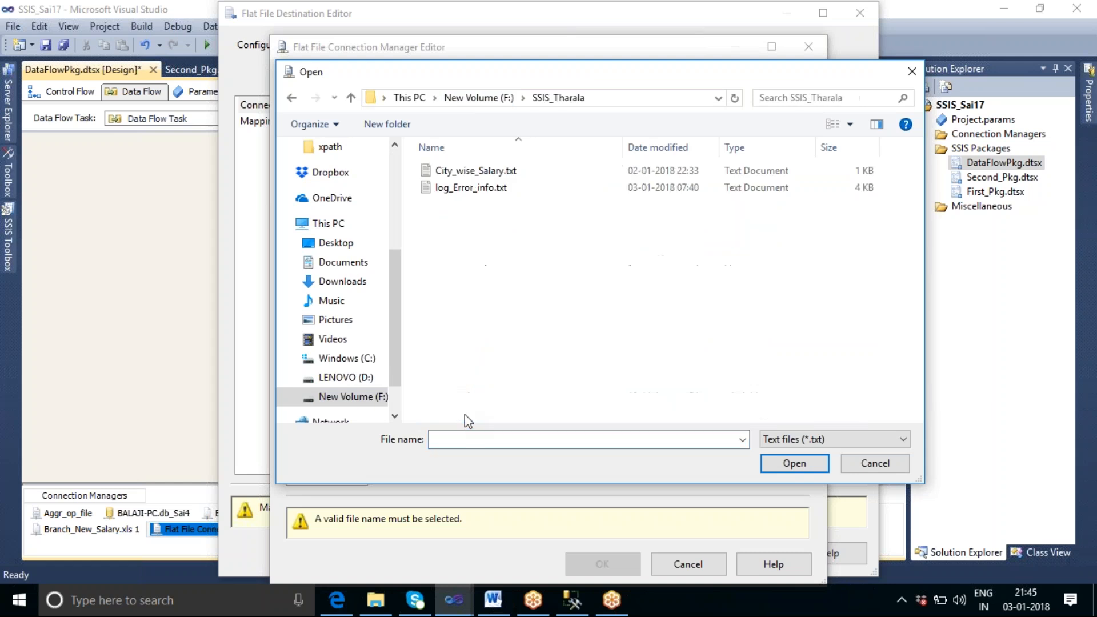
{"action": "left_click", "coordinate": [454, 440]}
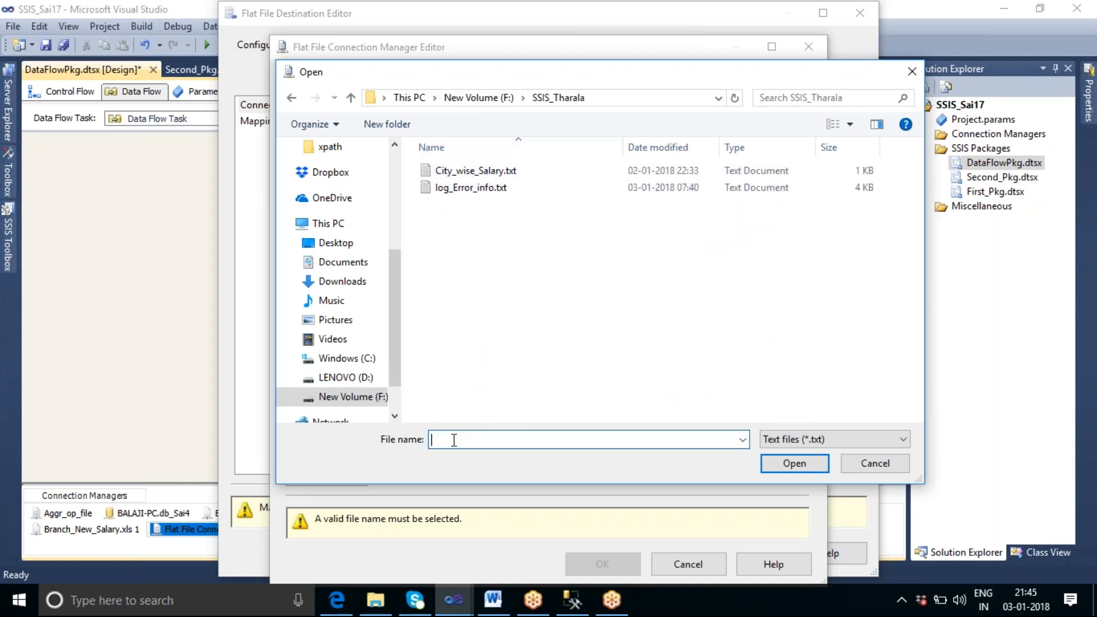
{"action": "type", "text": "Salary_Grt_8000.txt"}
{"action": "left_click", "coordinate": [772, 459]}
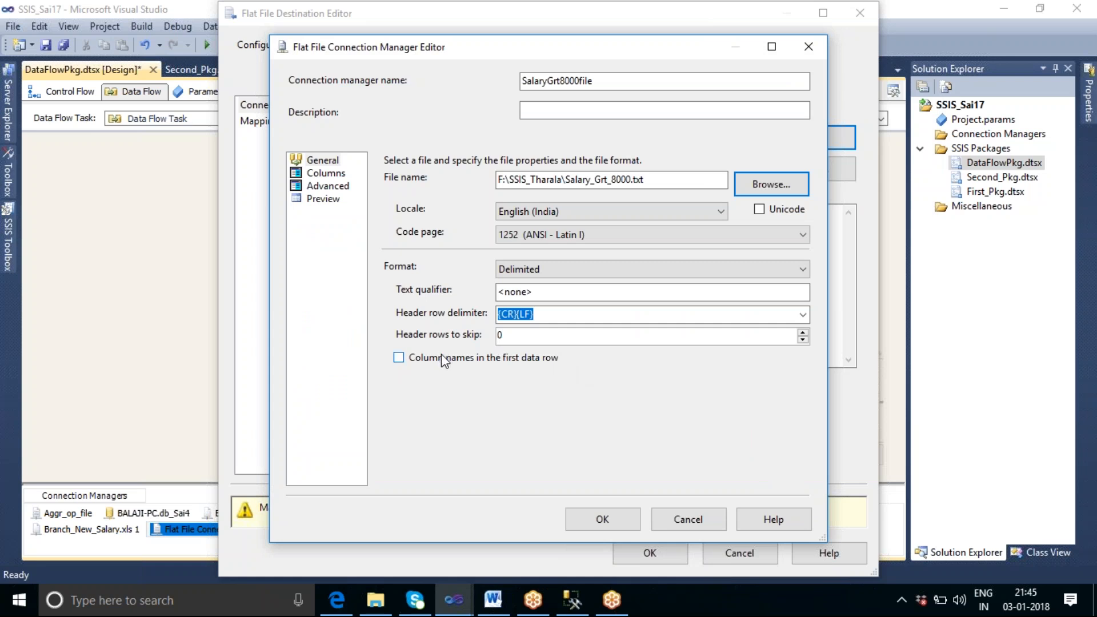
Include column names in the first data row, accept the connection, and map the input columns to the first flat file destination
{"action": "left_click", "coordinate": [399, 358]}
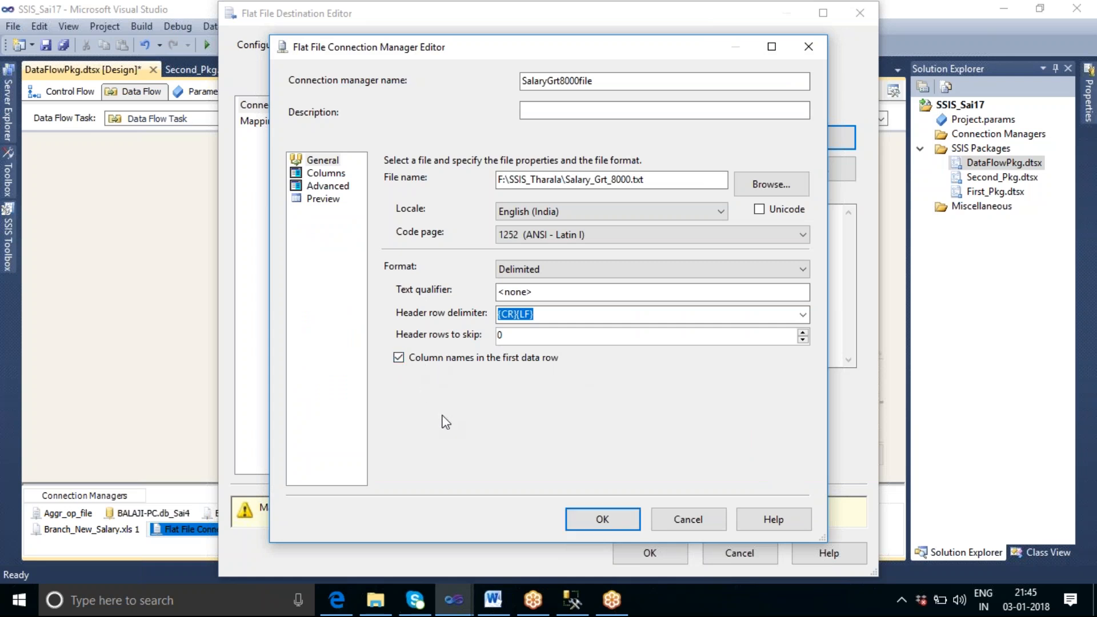
{"action": "left_click", "coordinate": [601, 519]}
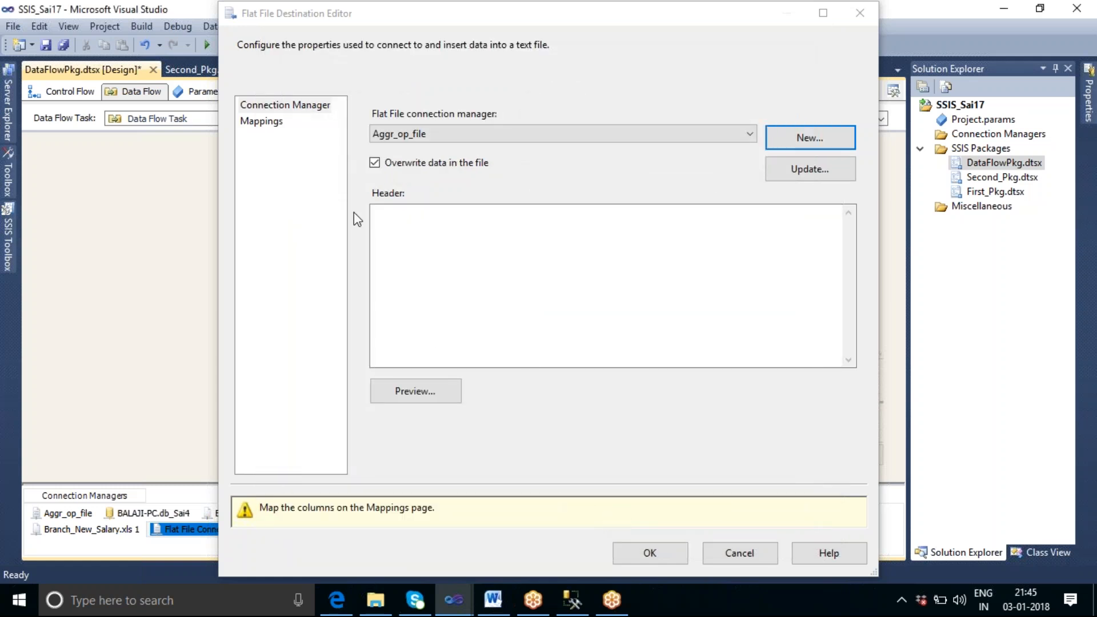
{"action": "left_click", "coordinate": [270, 127]}
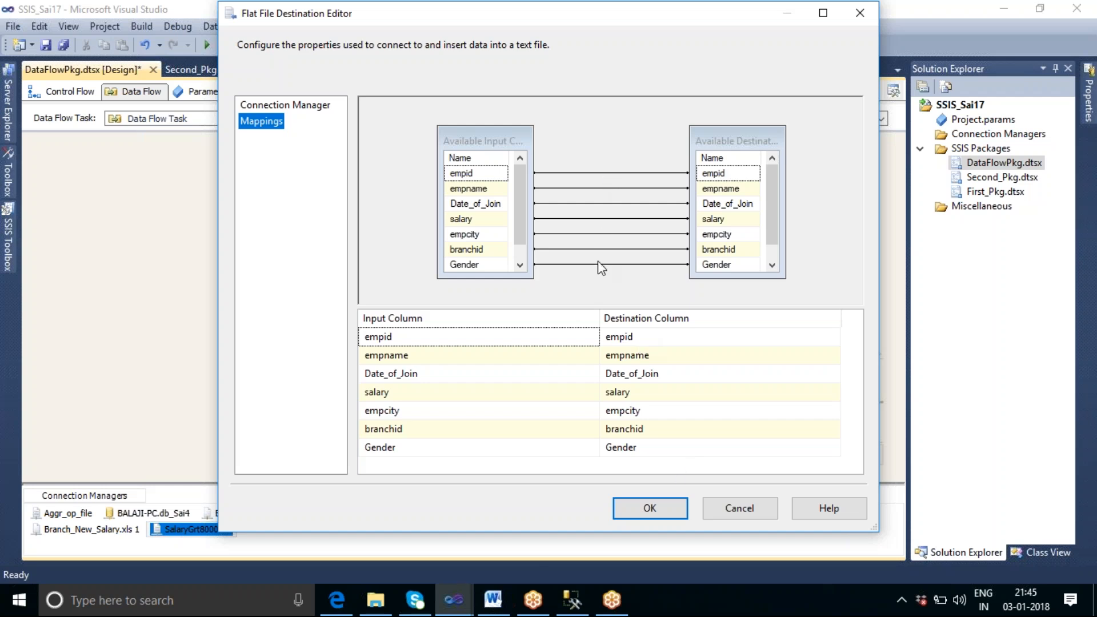
{"action": "left_click", "coordinate": [653, 507]}
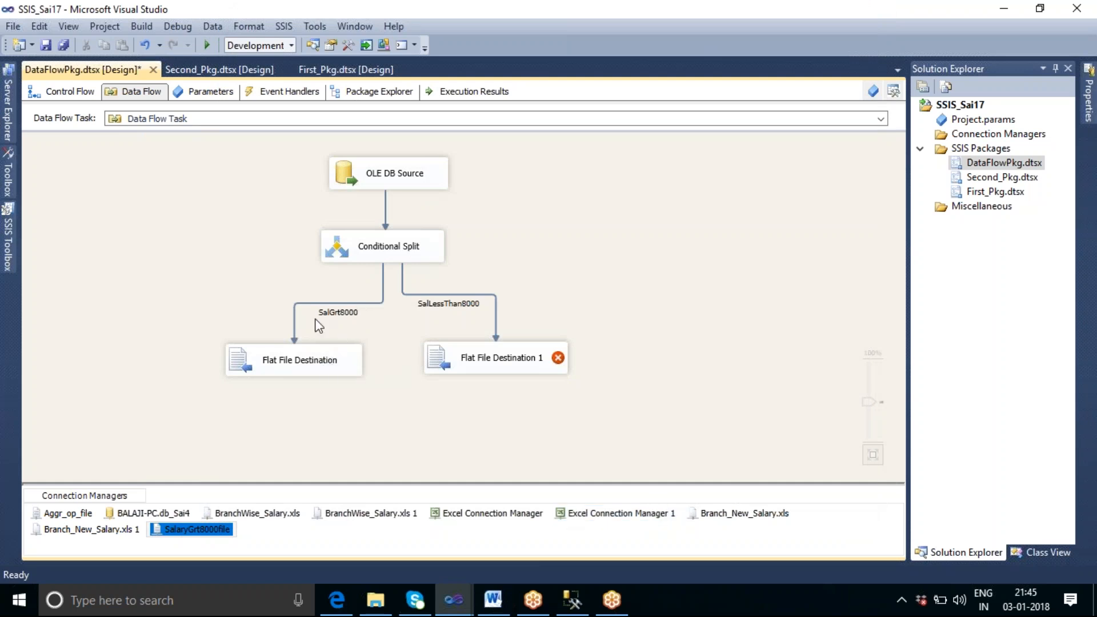
Create a Ragged right connection manager for Flat File Destination 1 and name it SalLess8000file
{"action": "double_click", "coordinate": [455, 366]}
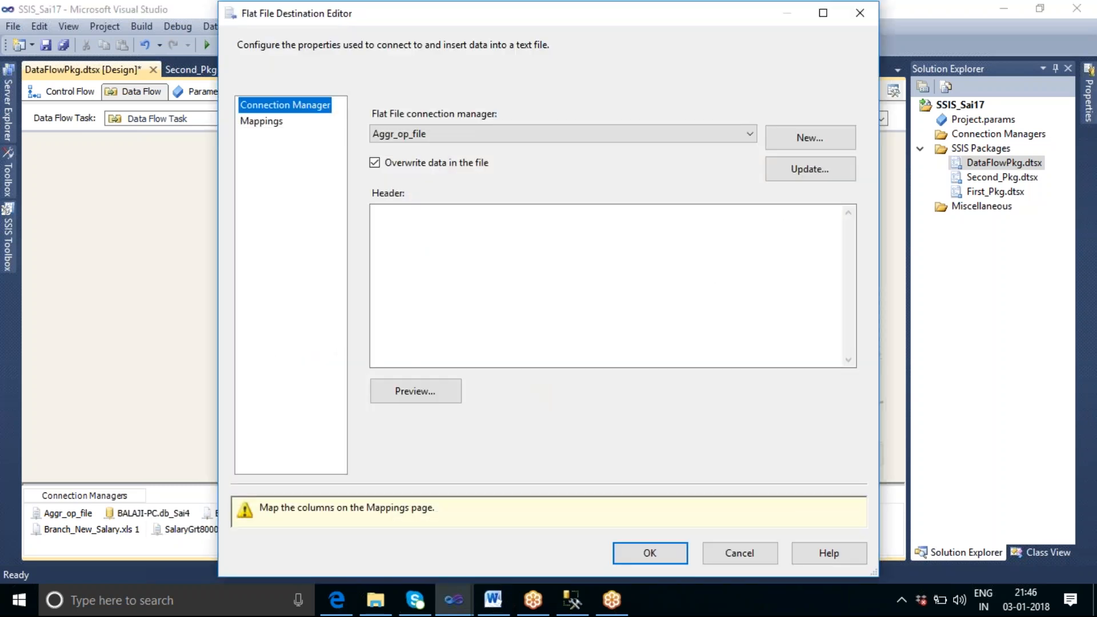
{"action": "left_click", "coordinate": [797, 143]}
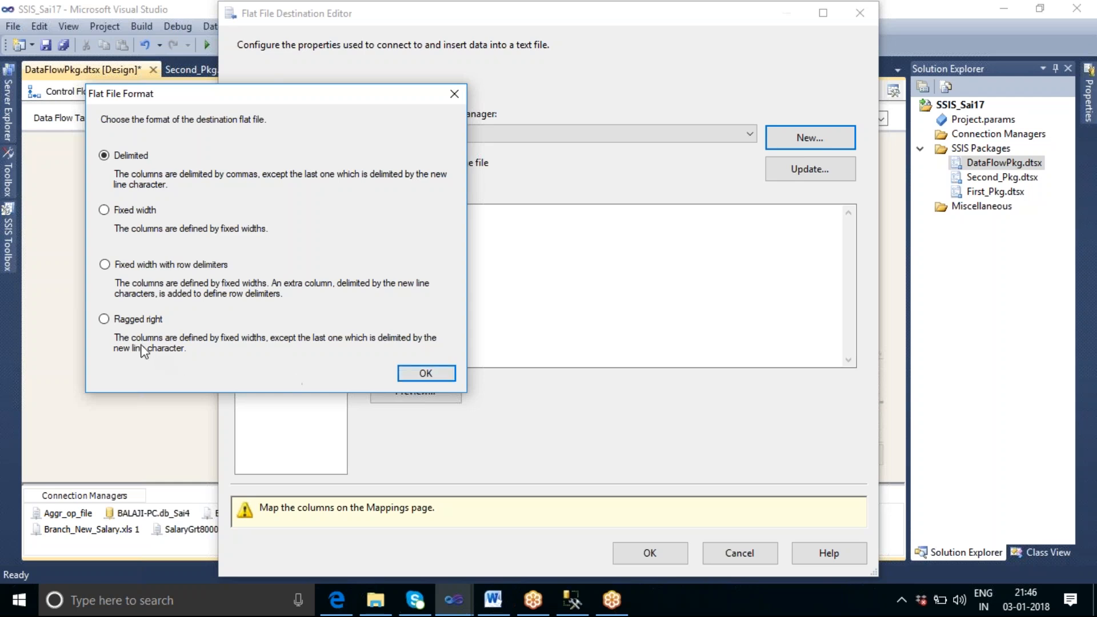
{"action": "left_click", "coordinate": [105, 320]}
{"action": "left_click", "coordinate": [414, 378]}
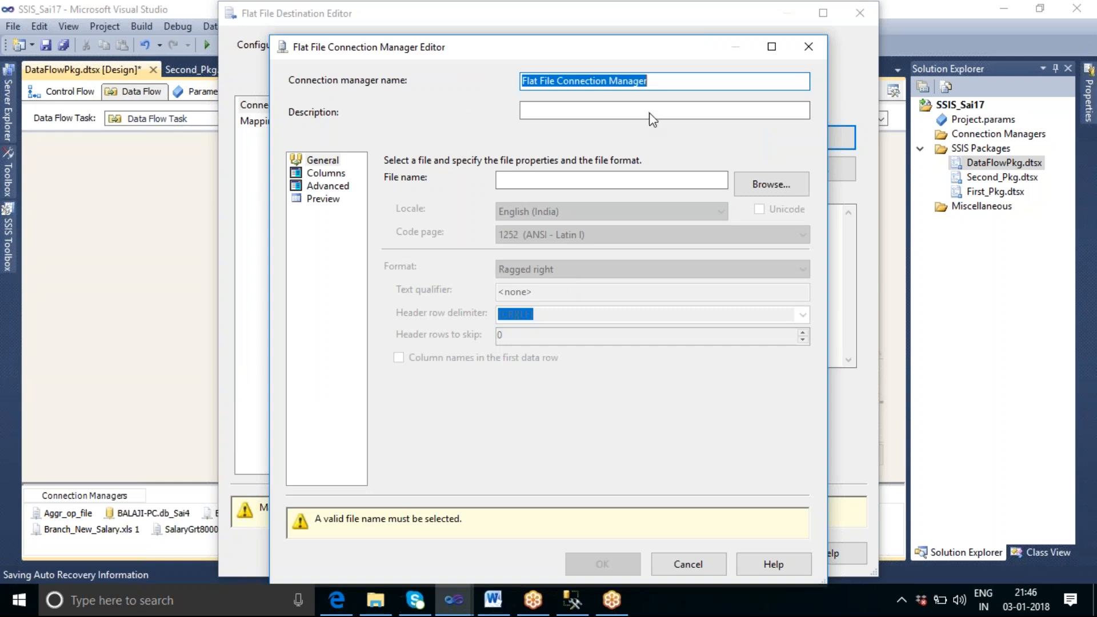
{"action": "type", "text": "Sal"}
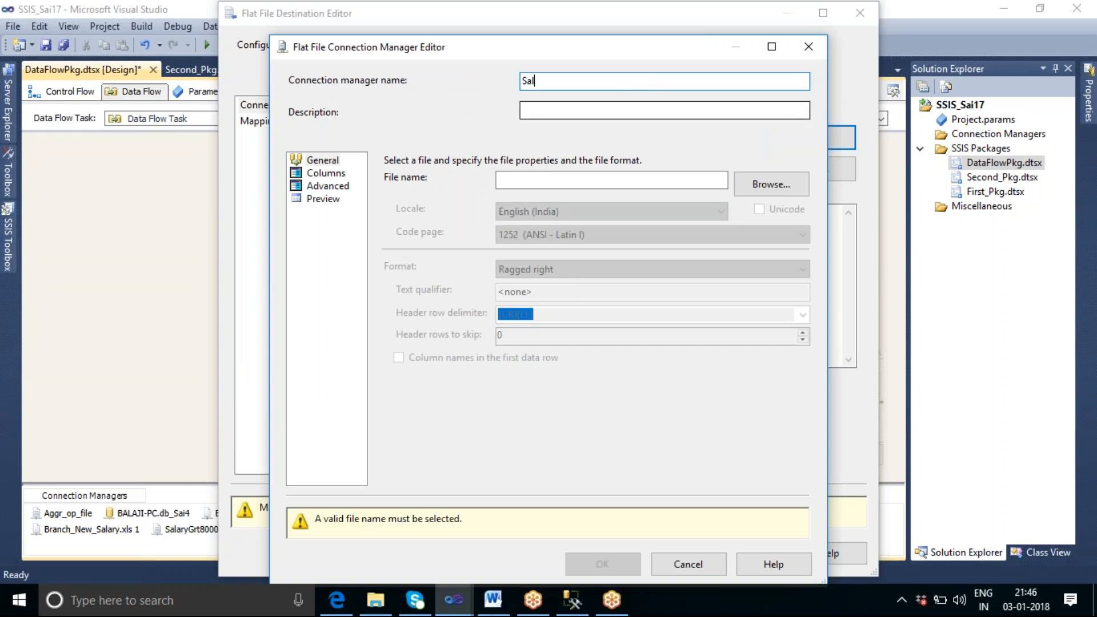
{"action": "type", "text": "Less8000file"}
Set the SalLess8000file connection's output file to Sal_Less_8000_data.txt in the SSIS_Tharala folder
{"action": "left_click", "coordinate": [753, 188]}
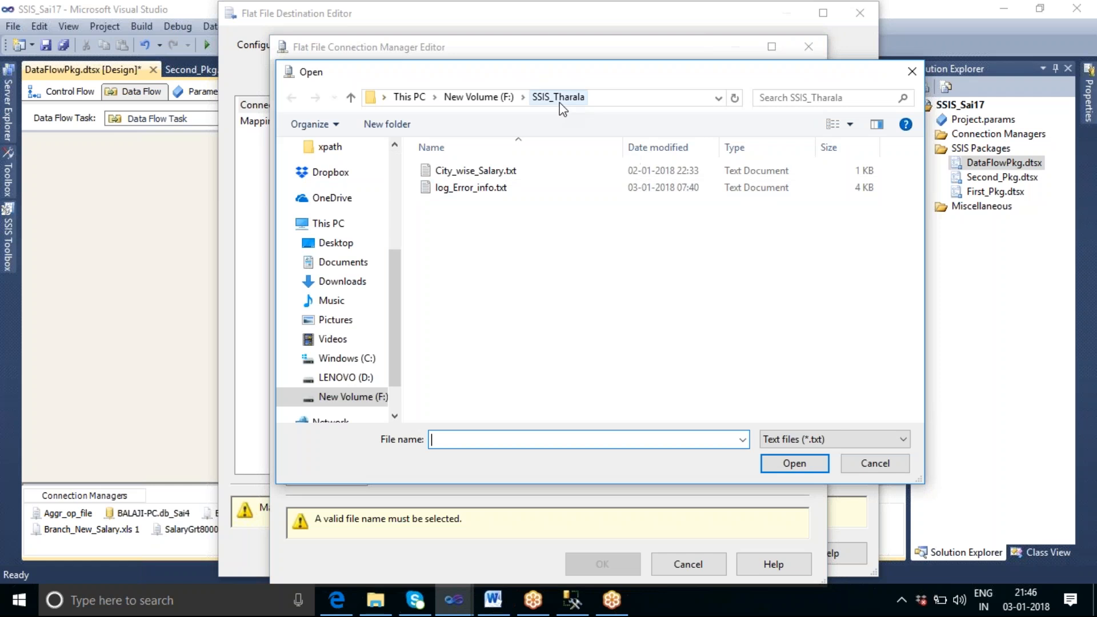
{"action": "left_click", "coordinate": [478, 443]}
{"action": "type", "text": "Sal_Less"}
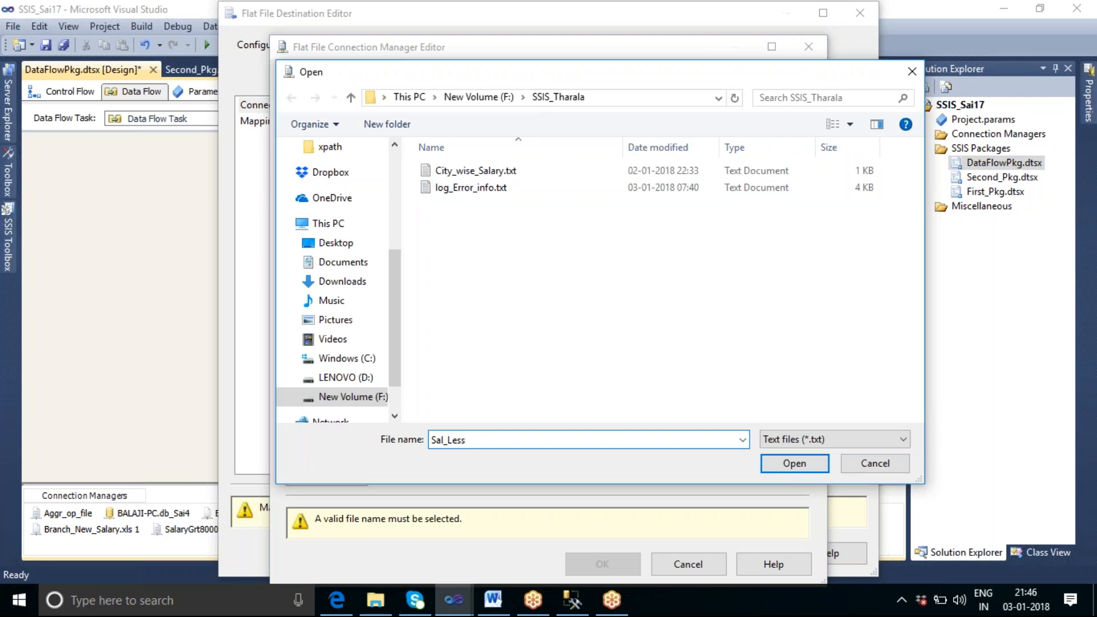
{"action": "type", "text": "_8000_data.txt"}
{"action": "left_click", "coordinate": [791, 462]}
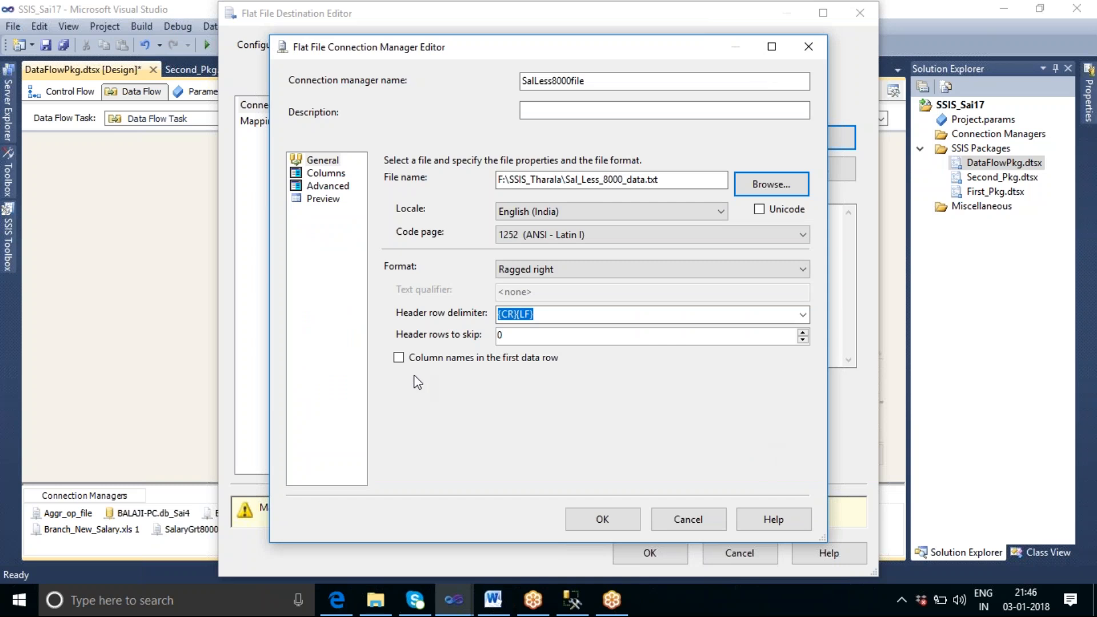
Include column names in SalLess8000file's first data row, accept the connection, and map the columns for Flat File Destination 1
{"action": "left_click", "coordinate": [398, 358]}
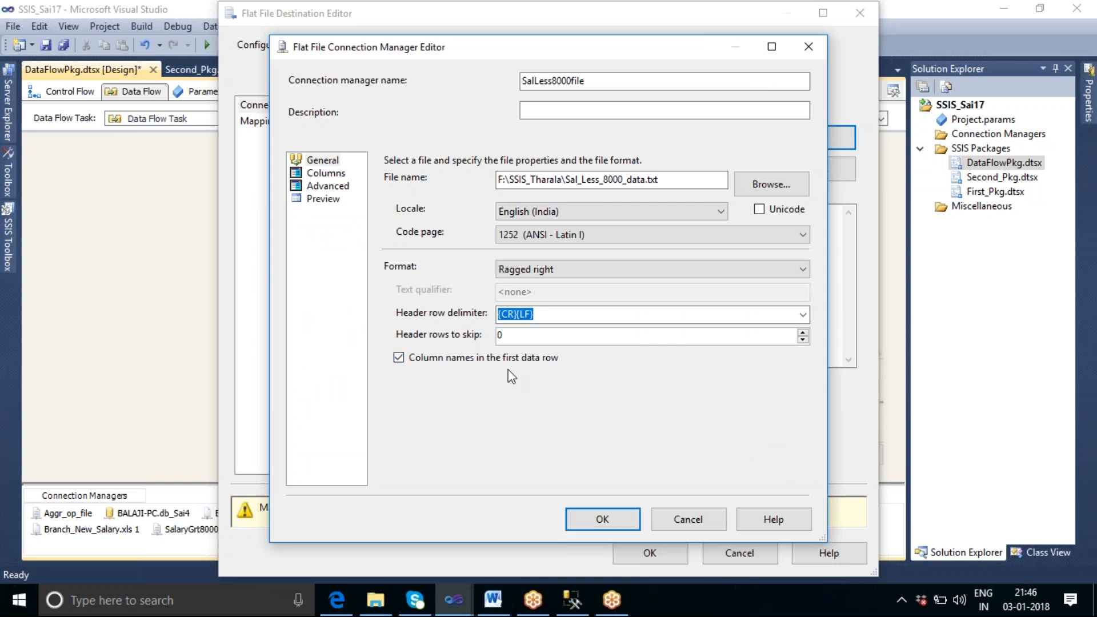
{"action": "left_click", "coordinate": [602, 519]}
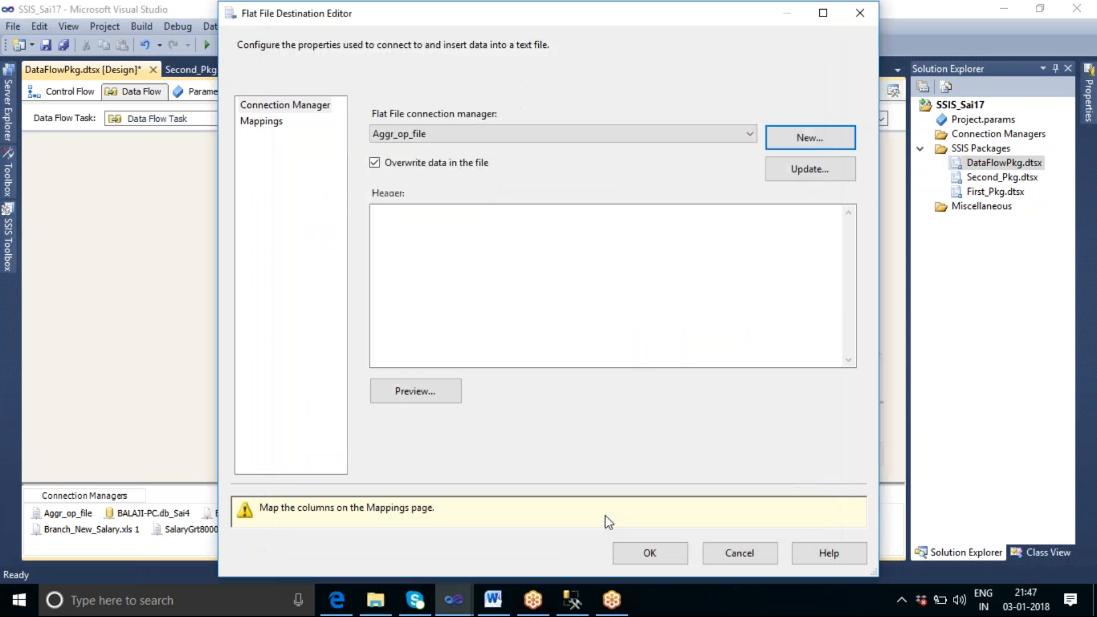
{"action": "left_click", "coordinate": [262, 122]}
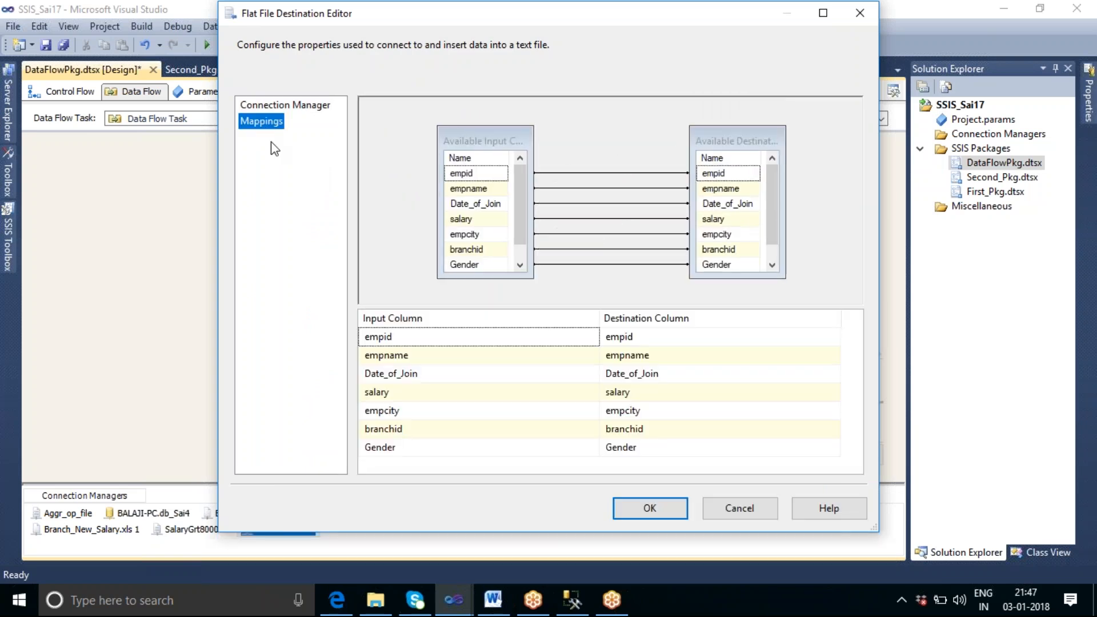
{"action": "left_click", "coordinate": [643, 508]}
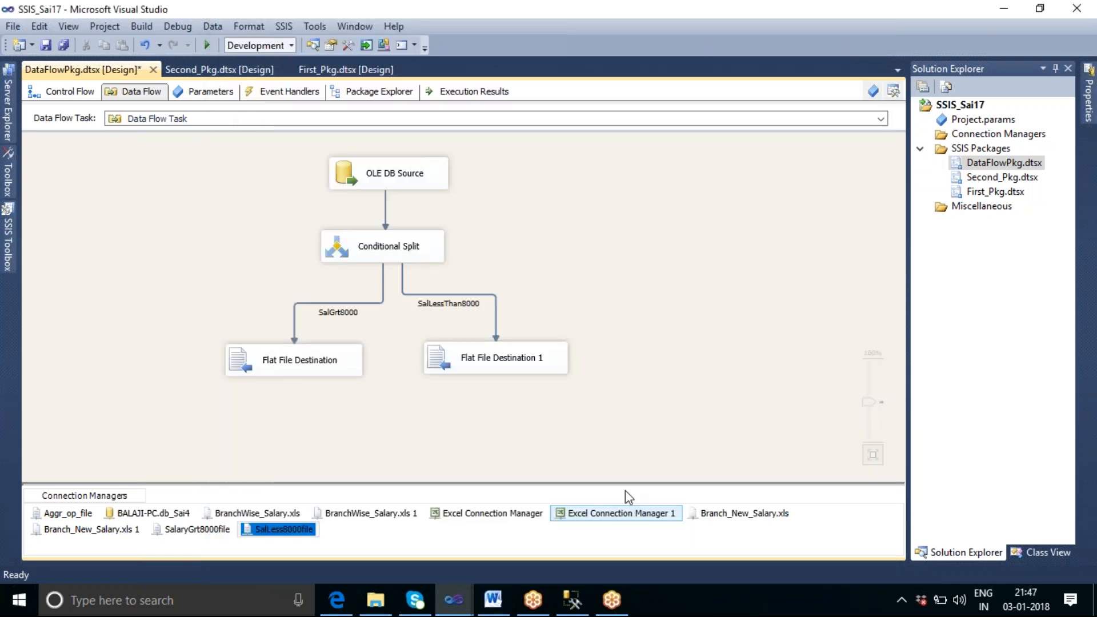
Review the Conditional Split's salary condition and default output name, and close its editor
{"action": "left_click", "coordinate": [652, 283]}
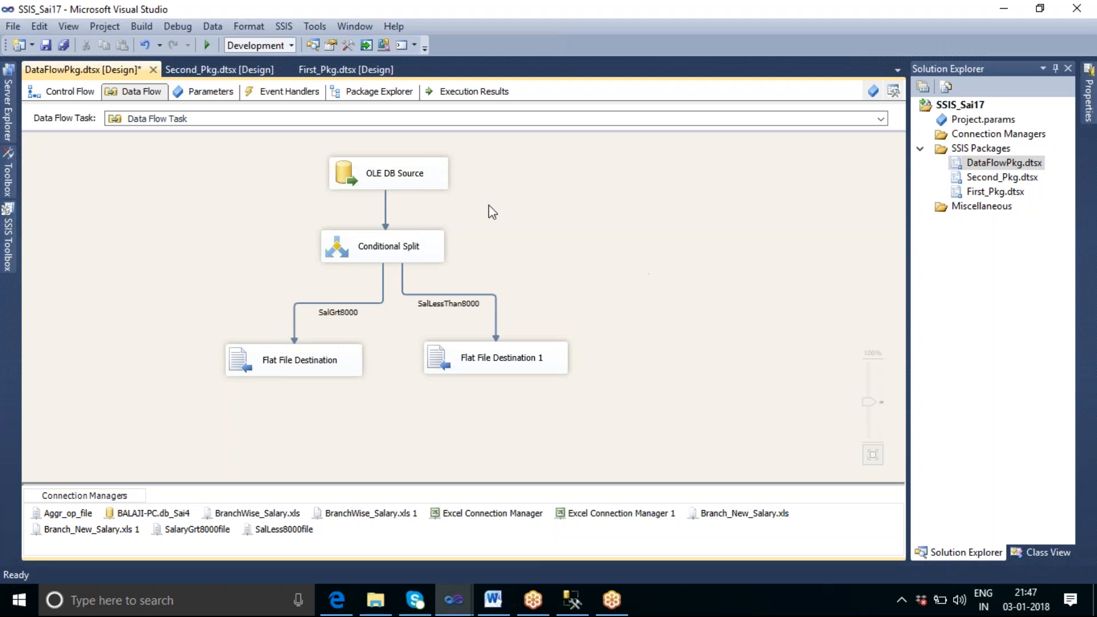
{"action": "left_click", "coordinate": [423, 179]}
{"action": "double_click", "coordinate": [412, 251]}
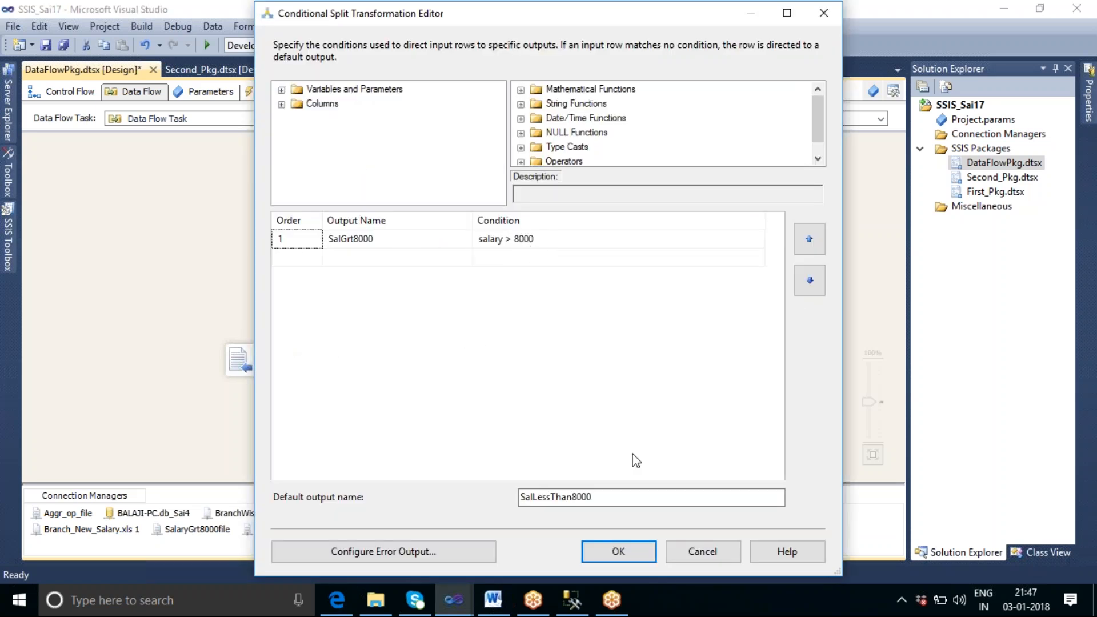
{"action": "left_click", "coordinate": [619, 552]}
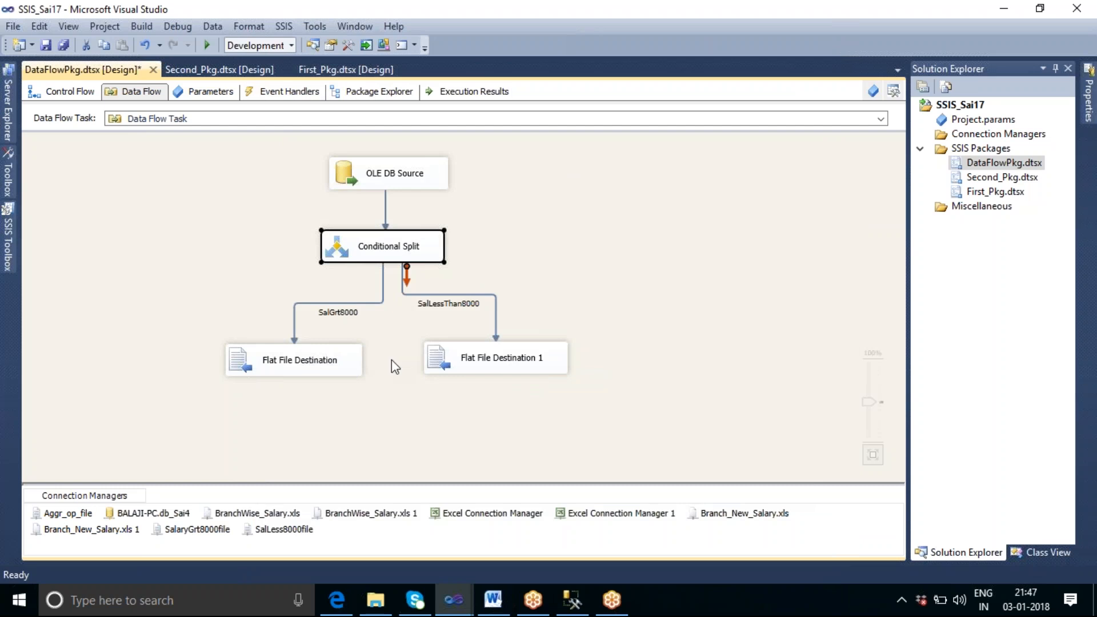
Execute the Data Flow Task to write the split rows to both flat files
{"action": "right_click", "coordinate": [512, 207]}
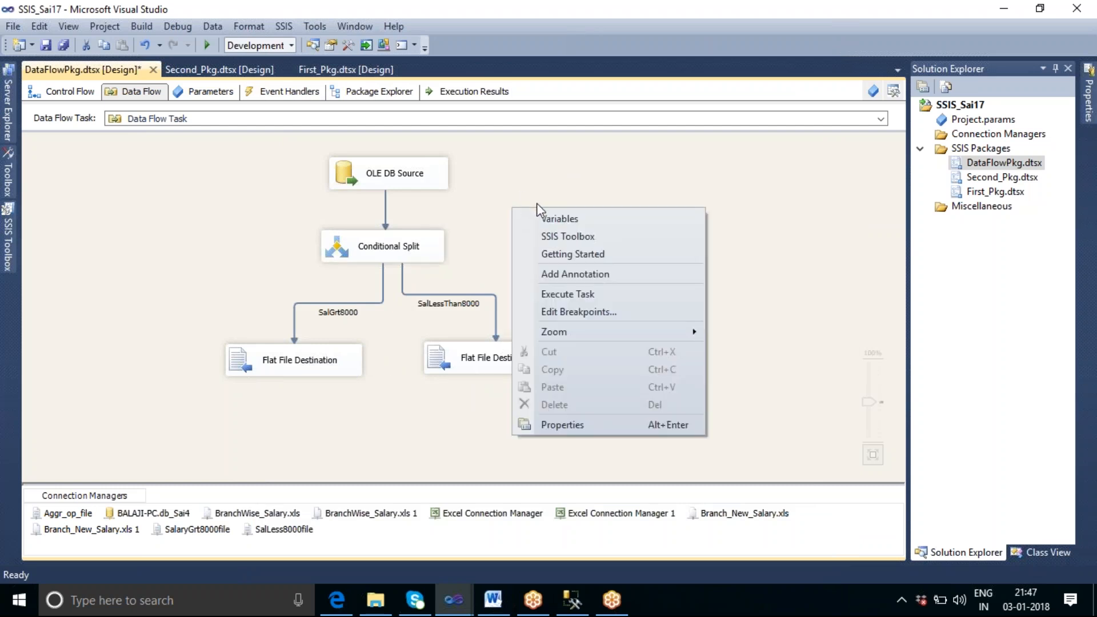
{"action": "left_click", "coordinate": [578, 294]}
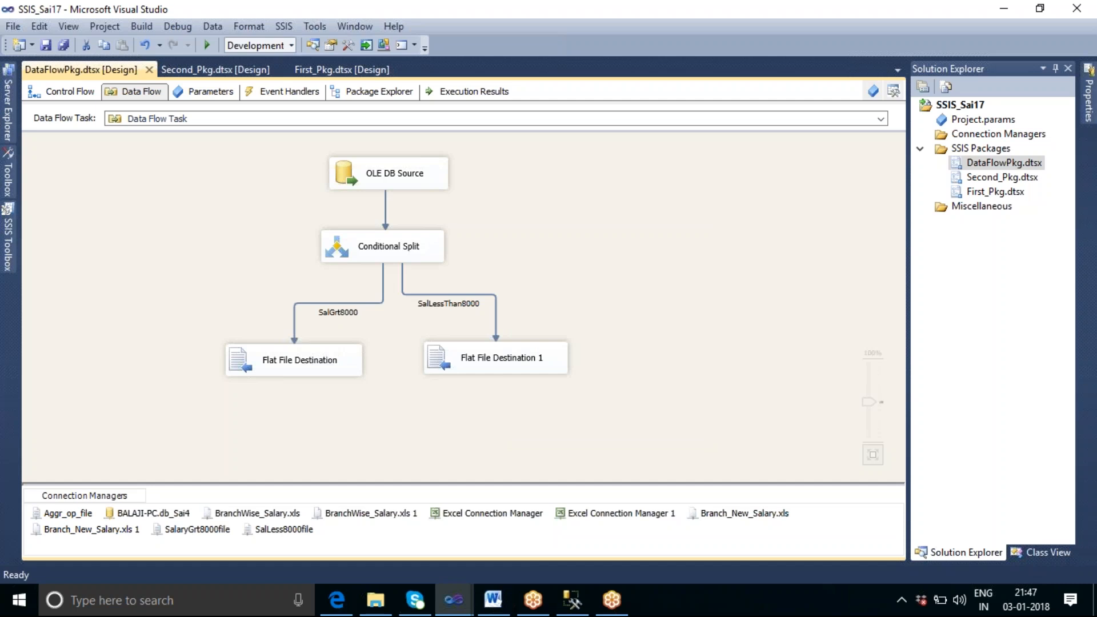
{"action": "key", "text": "F5"}
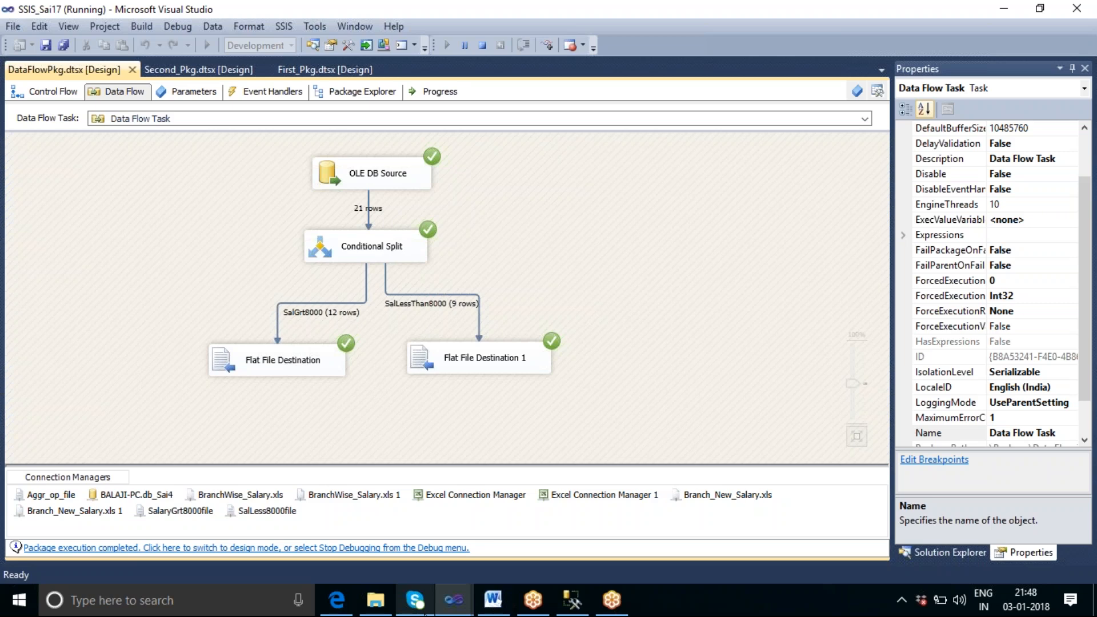
Switch to File Explorer and open Salary_Grt_8000.txt from the SSIS_Tharala folder to check its rows
{"action": "left_click", "coordinate": [381, 610]}
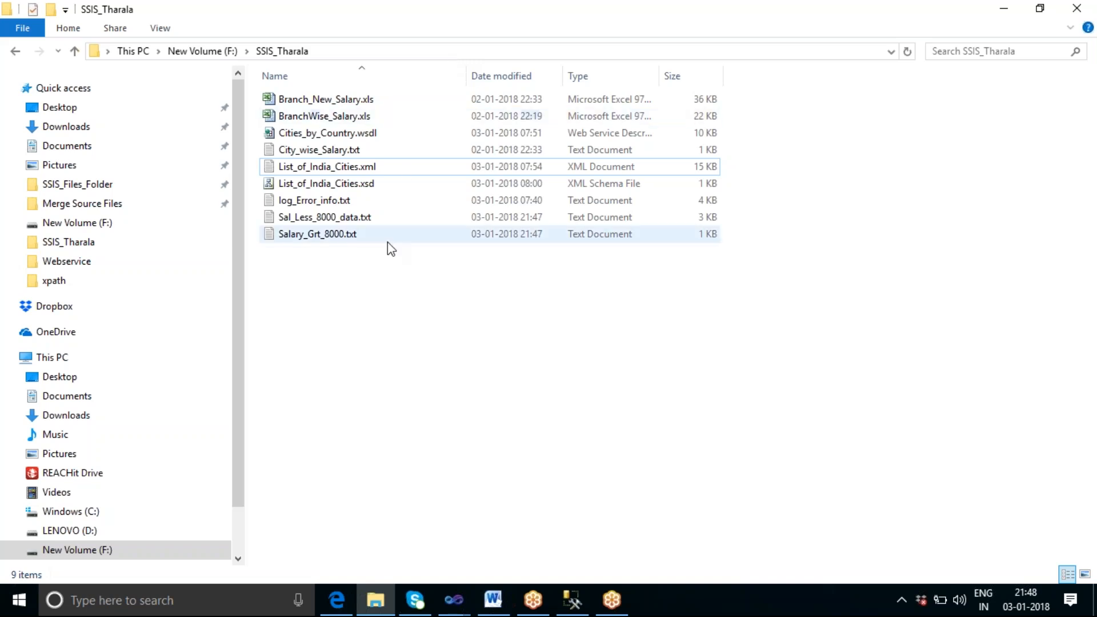
{"action": "left_click", "coordinate": [340, 235]}
{"action": "double_click", "coordinate": [338, 232]}
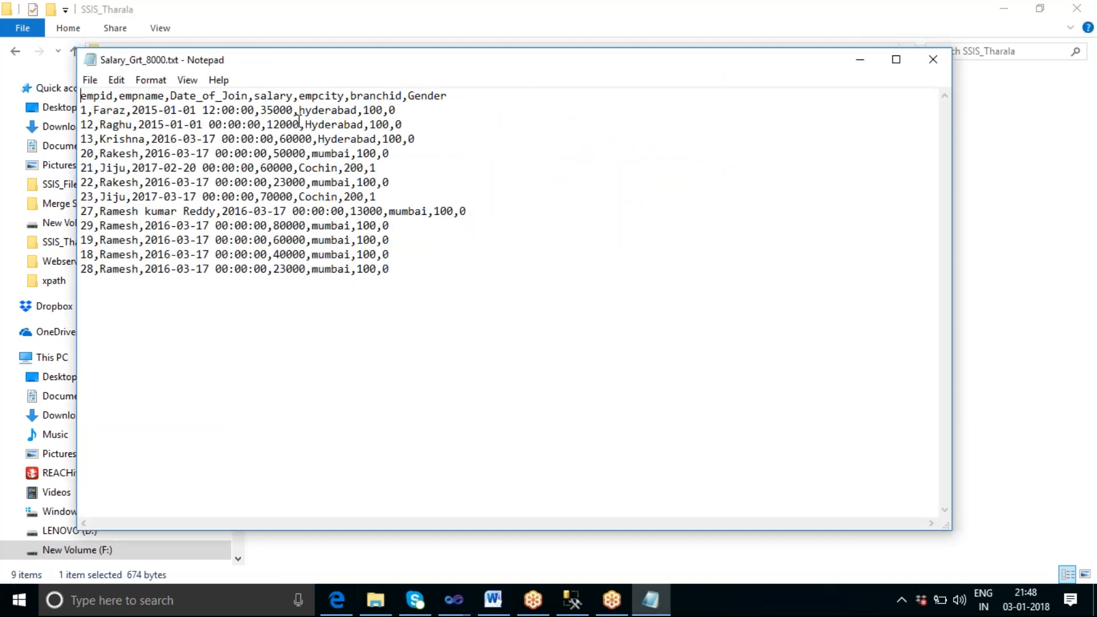
Check the salary values of the rows in Salary_Grt_8000.txt and close the file
{"action": "left_click_drag", "start_coordinate": [261, 110], "coordinate": [311, 143]}
{"action": "left_click_drag", "start_coordinate": [273, 153], "coordinate": [306, 154]}
{"action": "left_click", "coordinate": [932, 64]}
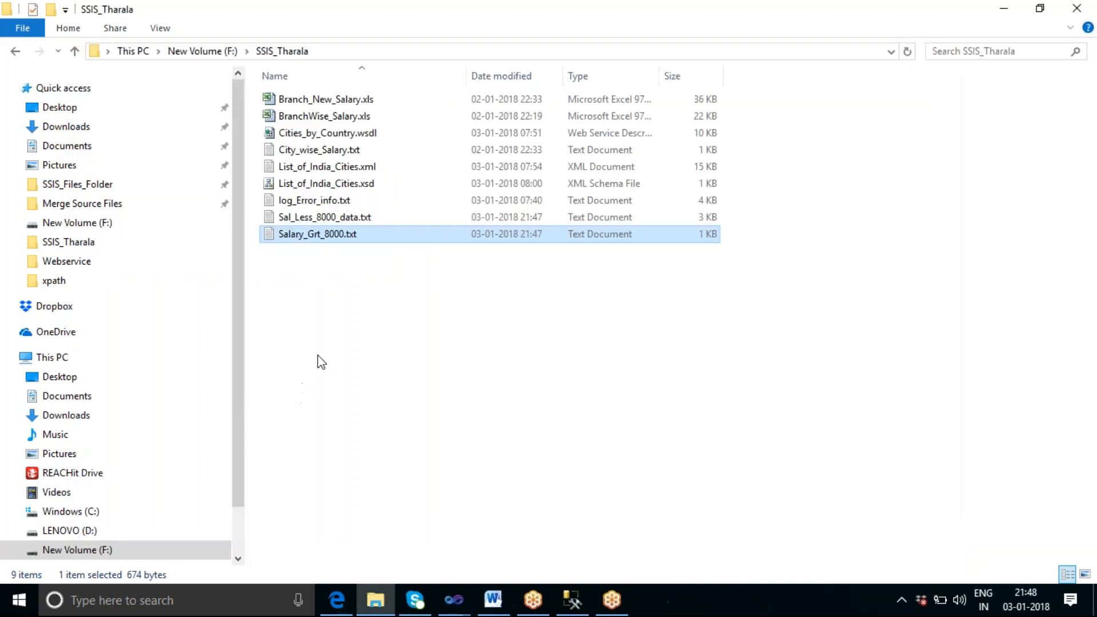
Open Sal_Less_8000_data.txt from the SSIS_Tharala folder, check its rows, and close the file
{"action": "double_click", "coordinate": [338, 219]}
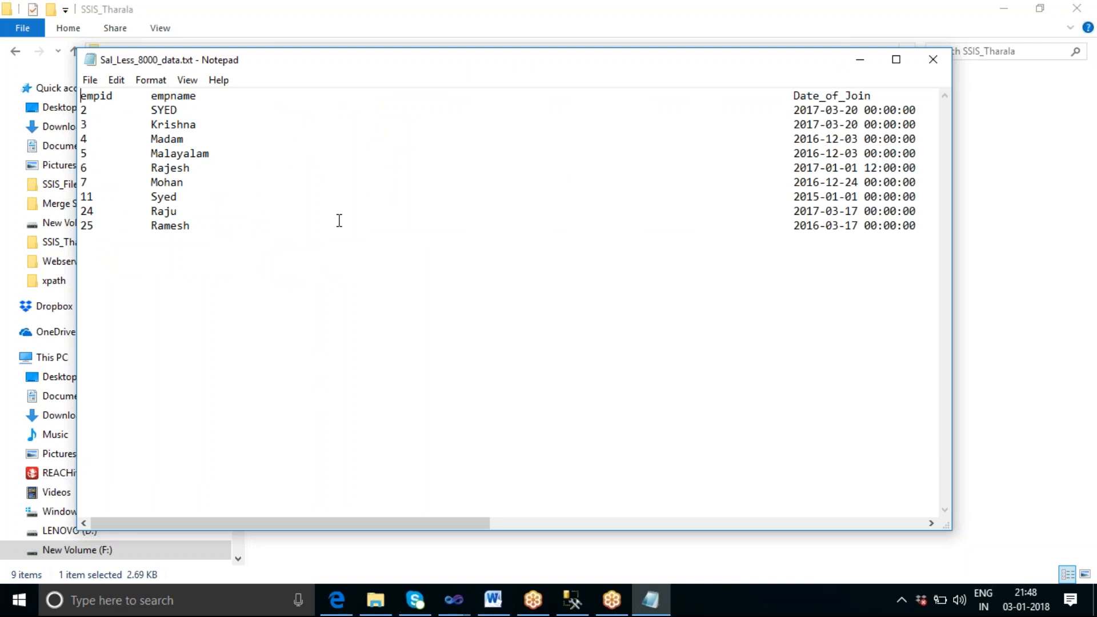
{"action": "left_click", "coordinate": [707, 23]}
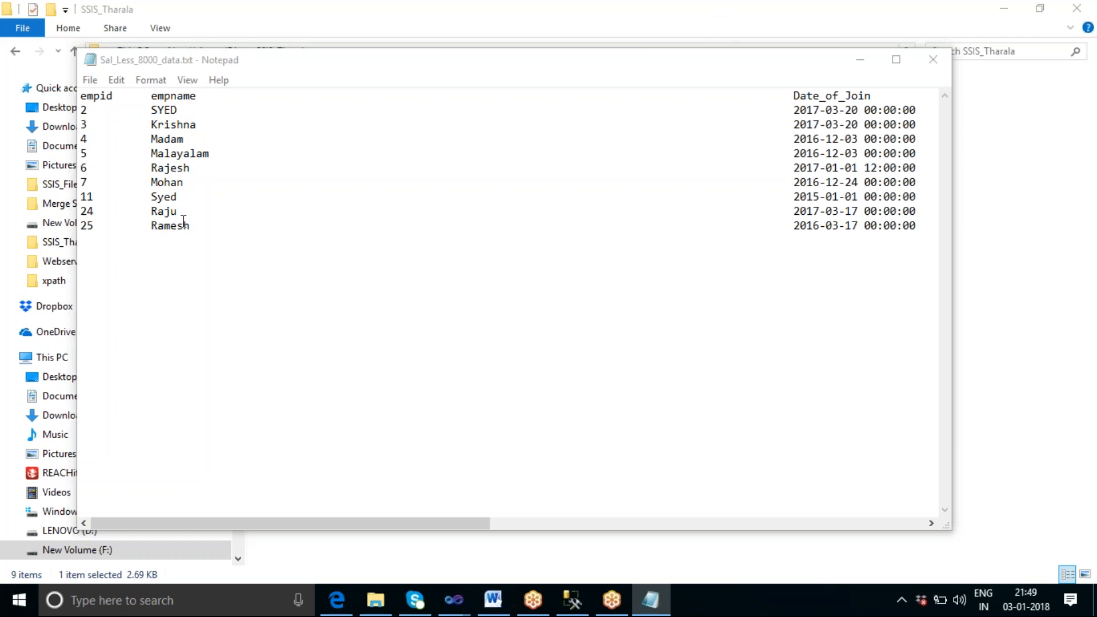
{"action": "left_click_drag", "start_coordinate": [392, 522], "coordinate": [385, 568]}
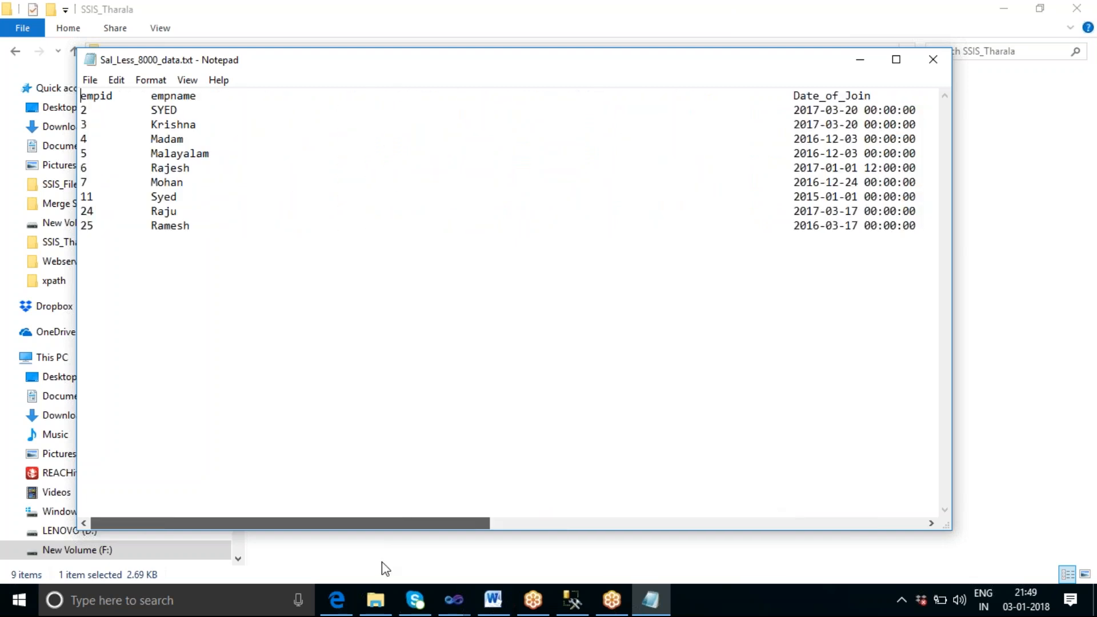
{"action": "left_click", "coordinate": [932, 59]}
{"action": "left_click", "coordinate": [387, 296]}
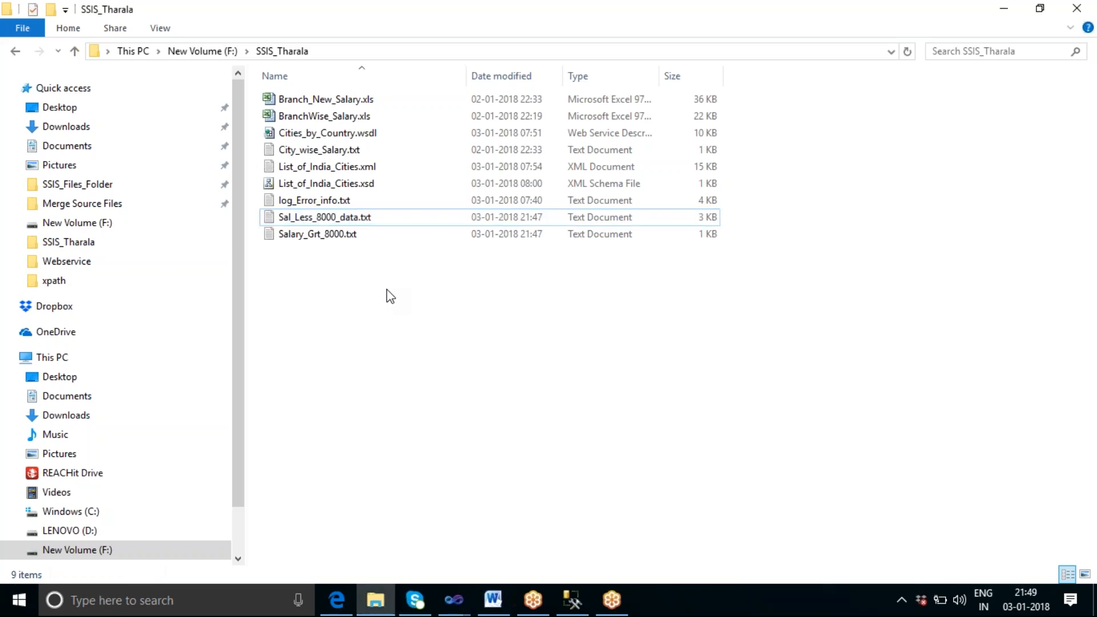
Compare the salary>8000 query's row count in SQL Server Management Studio with the SSIS_Sai17 data flow in Visual Studio, and stop debugging
{"action": "left_click", "coordinate": [579, 608]}
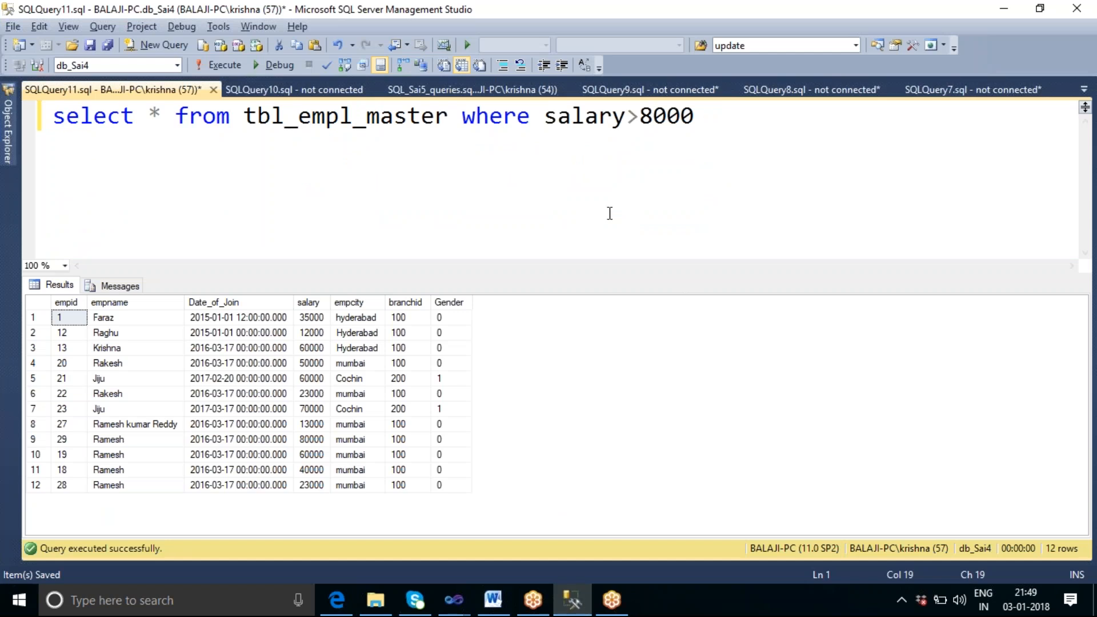
{"action": "left_click", "coordinate": [457, 608]}
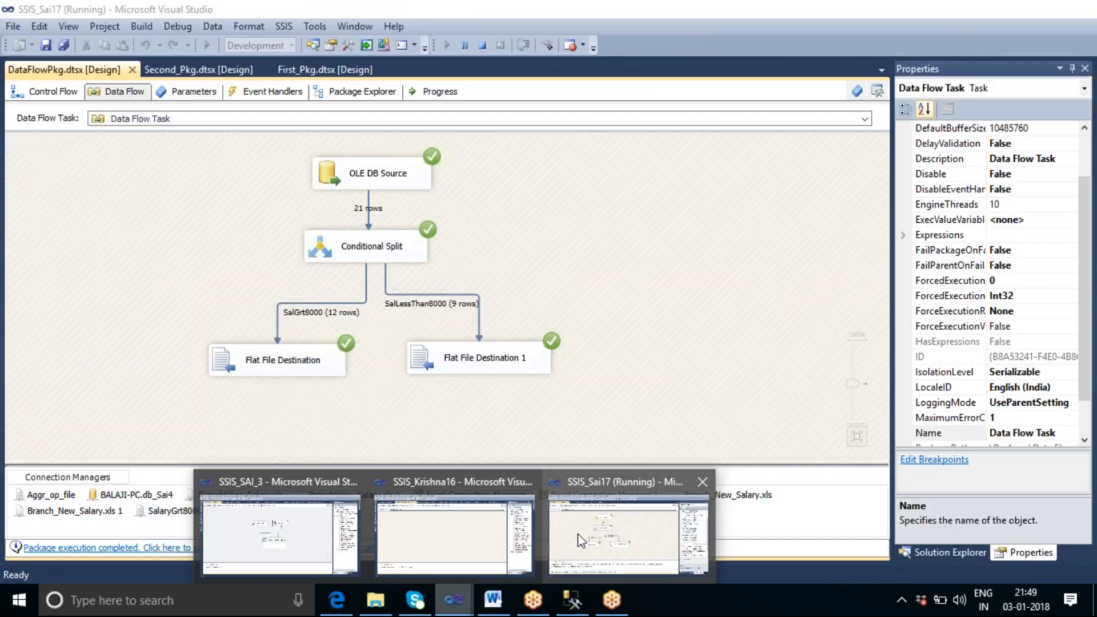
{"action": "left_click", "coordinate": [577, 533]}
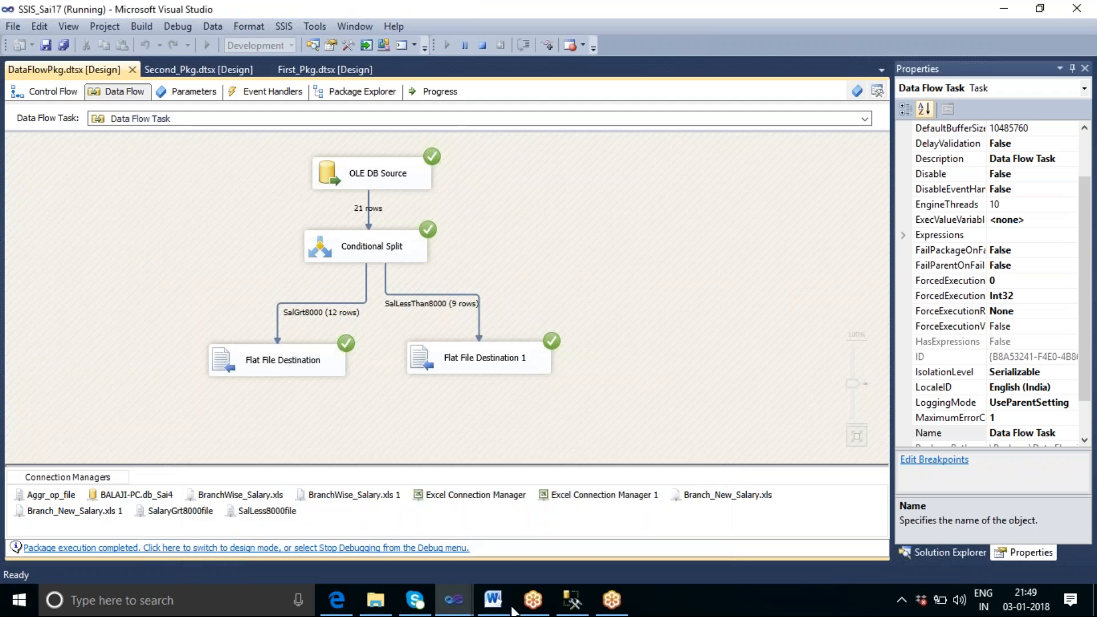
{"action": "left_click", "coordinate": [569, 601]}
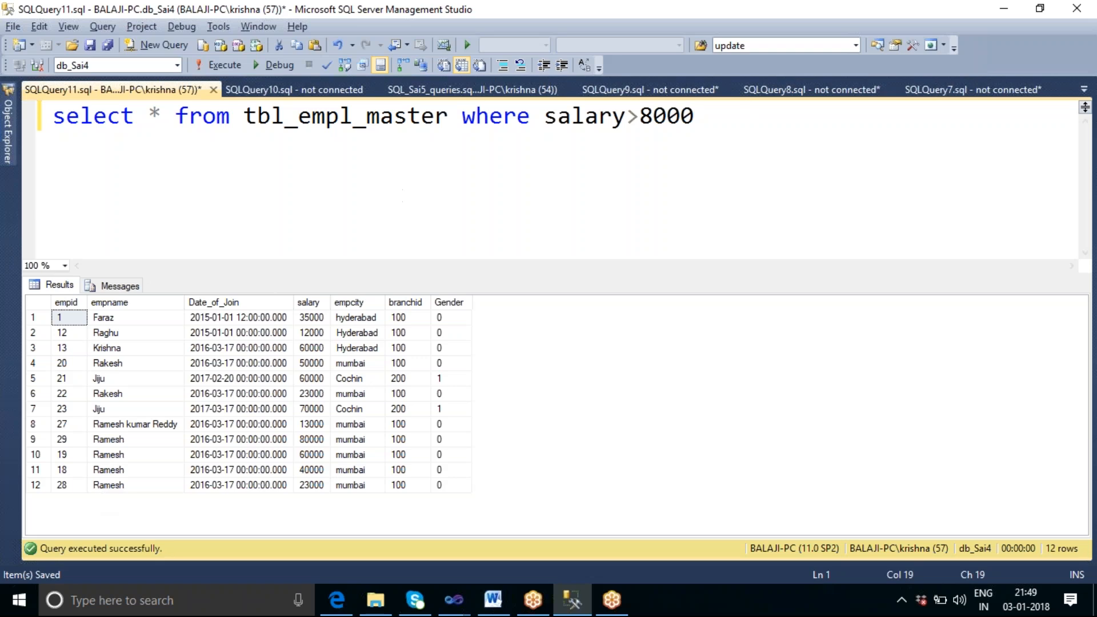
{"action": "left_click", "coordinate": [130, 286]}
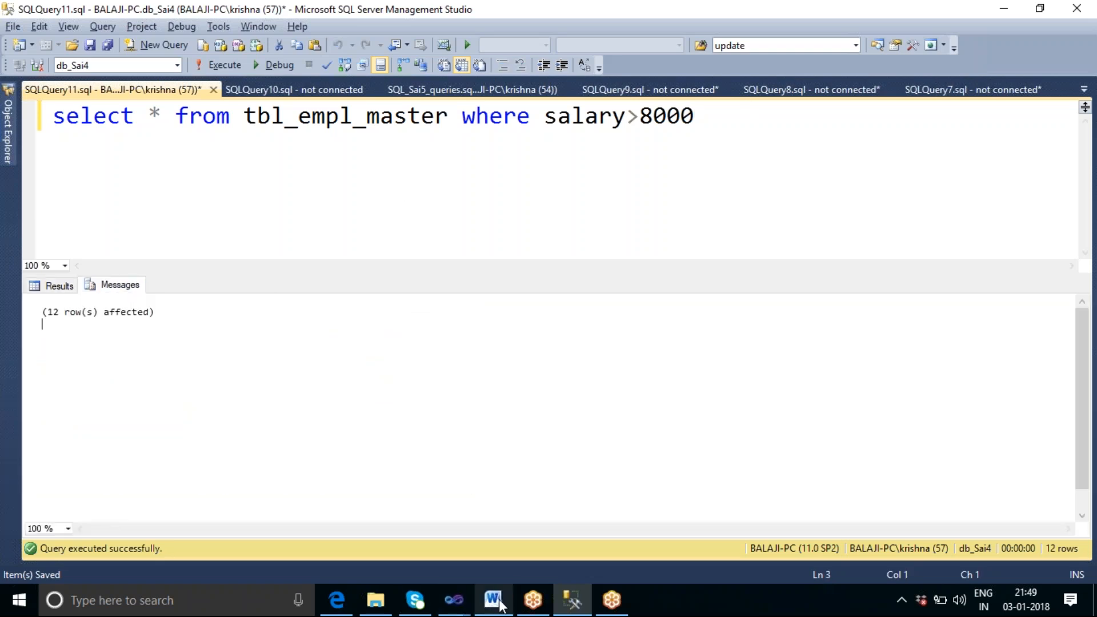
{"action": "mouse_move", "coordinate": [465, 605]}
{"action": "left_click", "coordinate": [600, 557]}
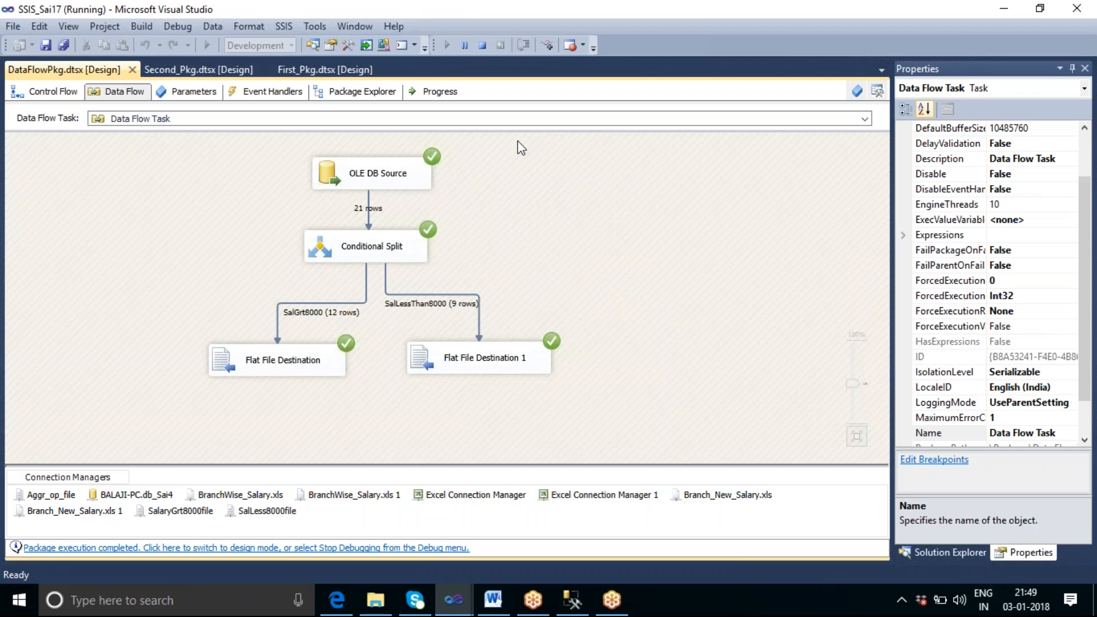
{"action": "left_click", "coordinate": [482, 45]}
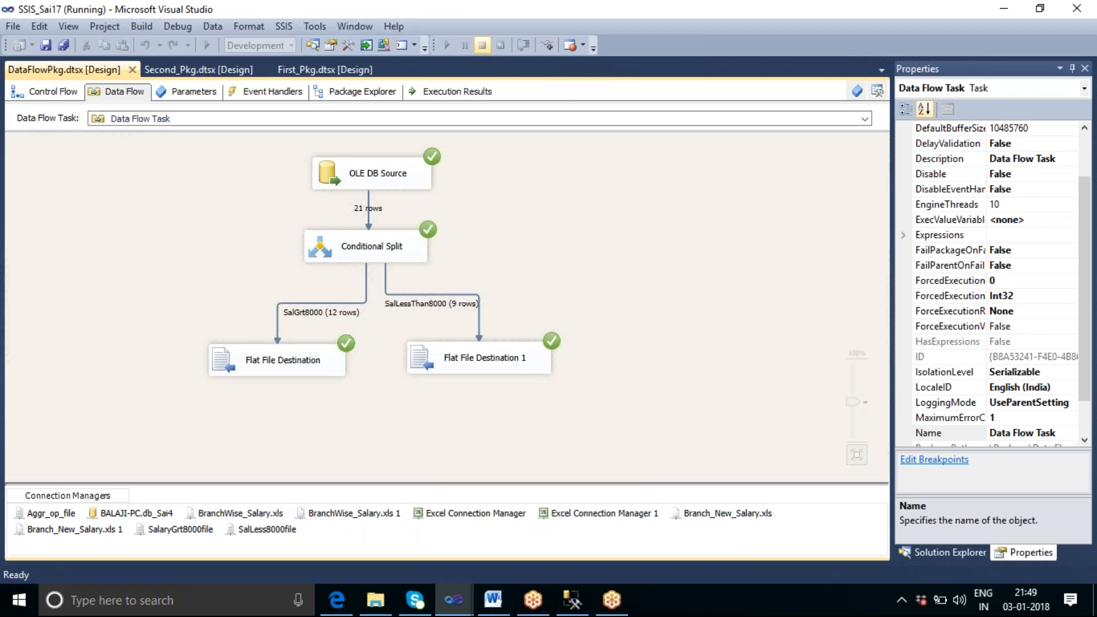
In SQL Server Management Studio, add the second query select * from tbl_empl_master where empcity='Hyderabad' below the salary query
{"action": "left_click", "coordinate": [572, 600]}
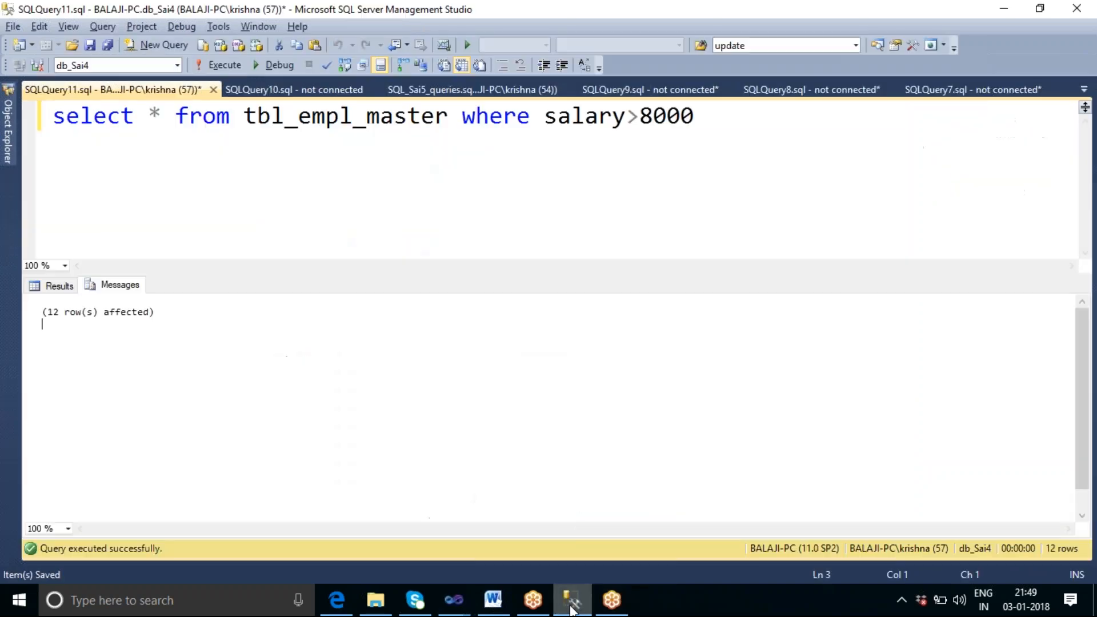
{"action": "left_click", "coordinate": [714, 119]}
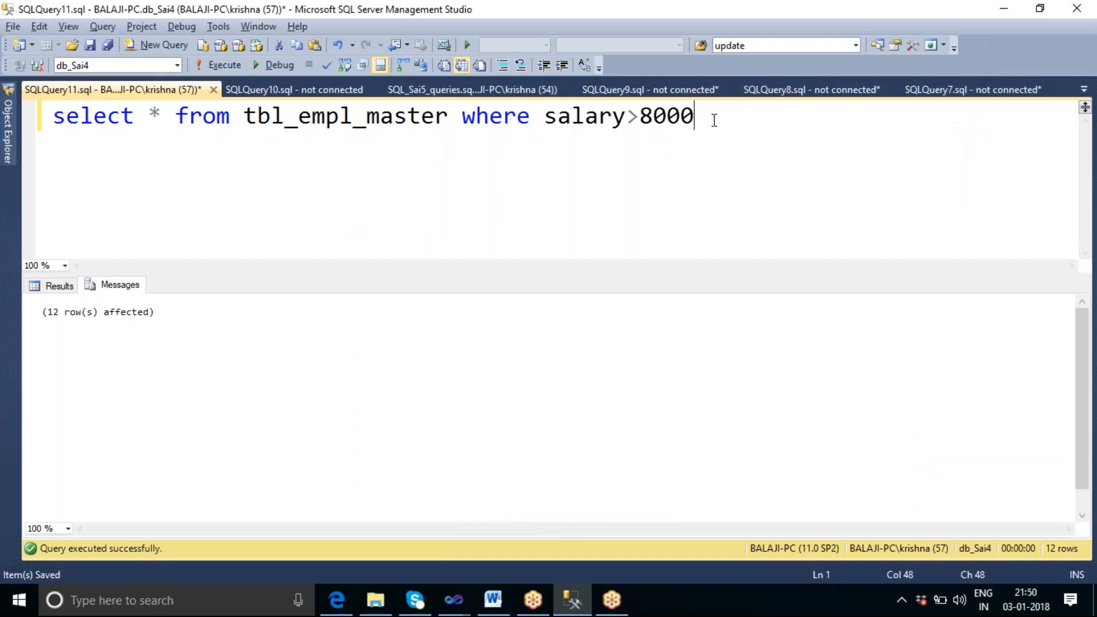
{"action": "key", "text": "Return"}
{"action": "type", "text": "sele"}
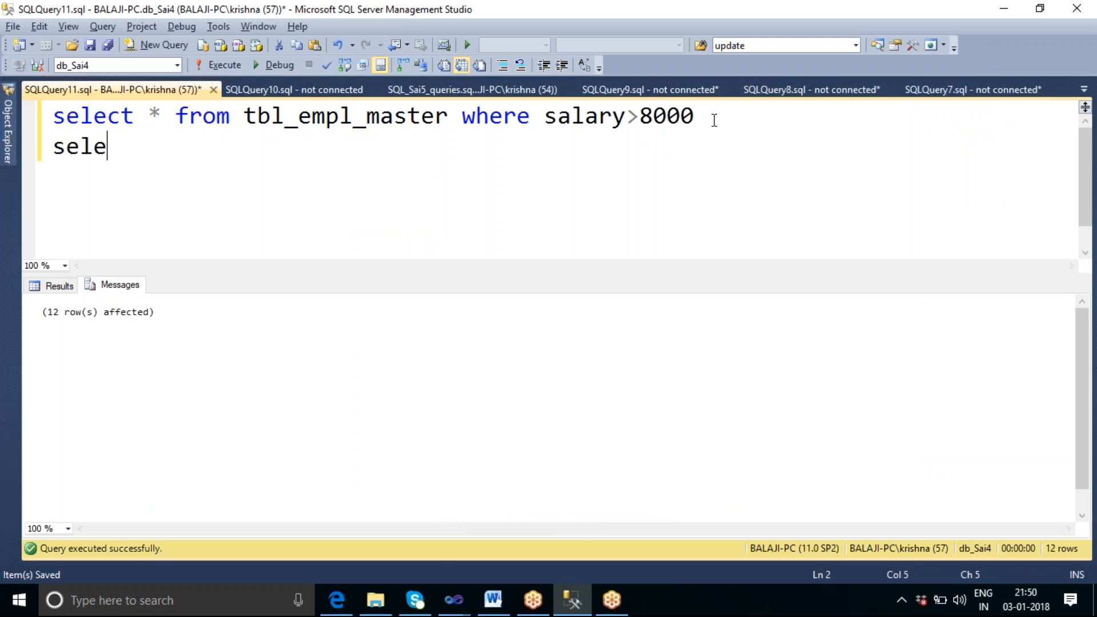
{"action": "type", "text": "ct * from"}
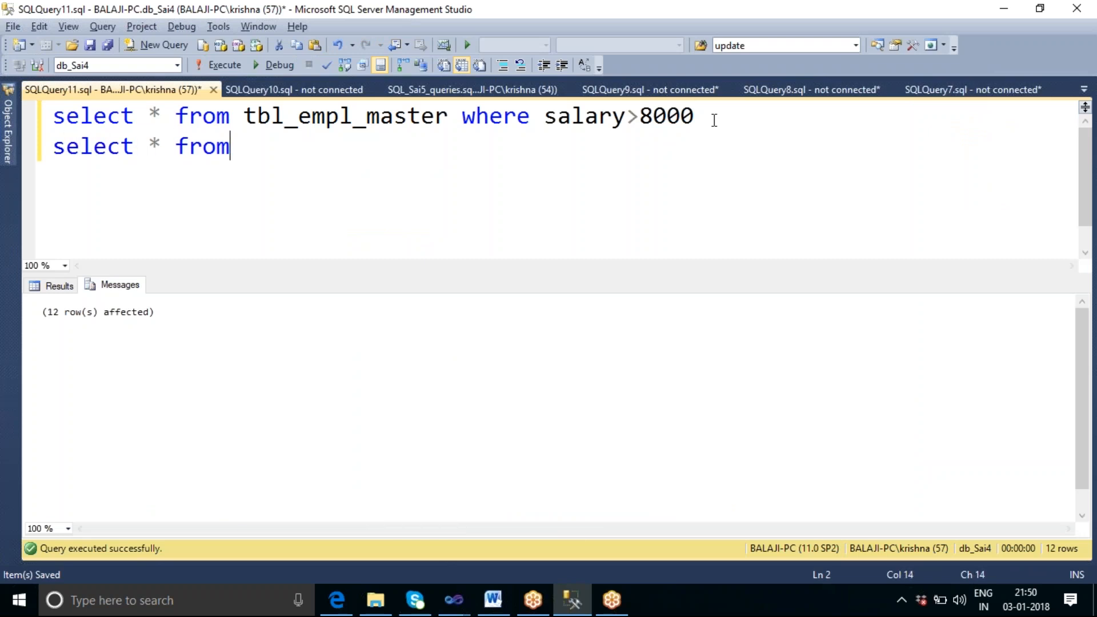
{"action": "type", "text": " tbl_"}
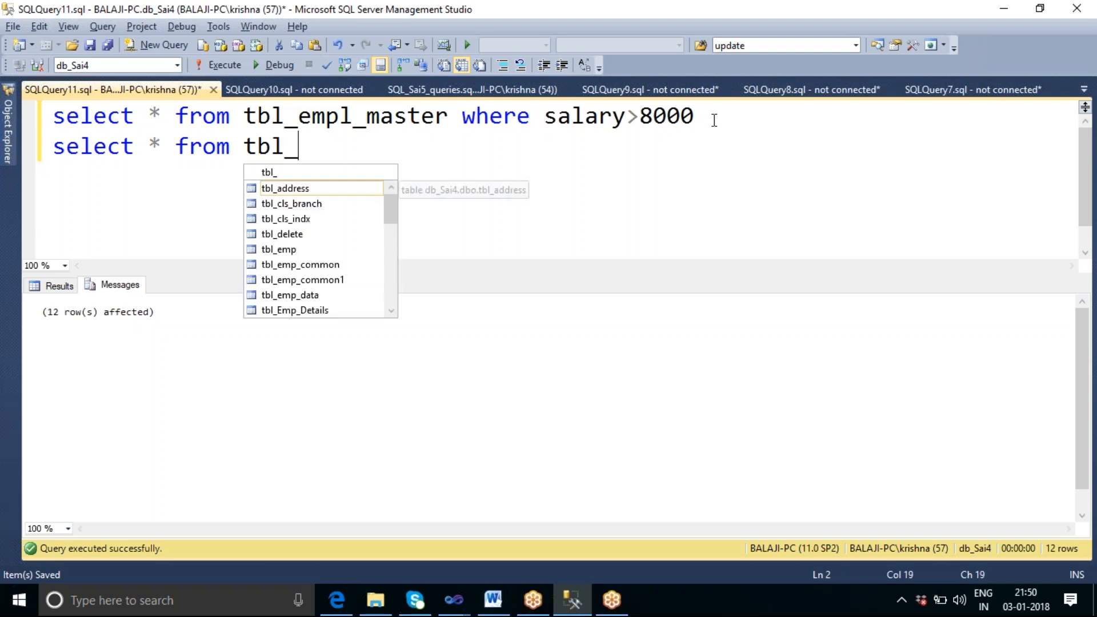
{"action": "type", "text": "empl_m"}
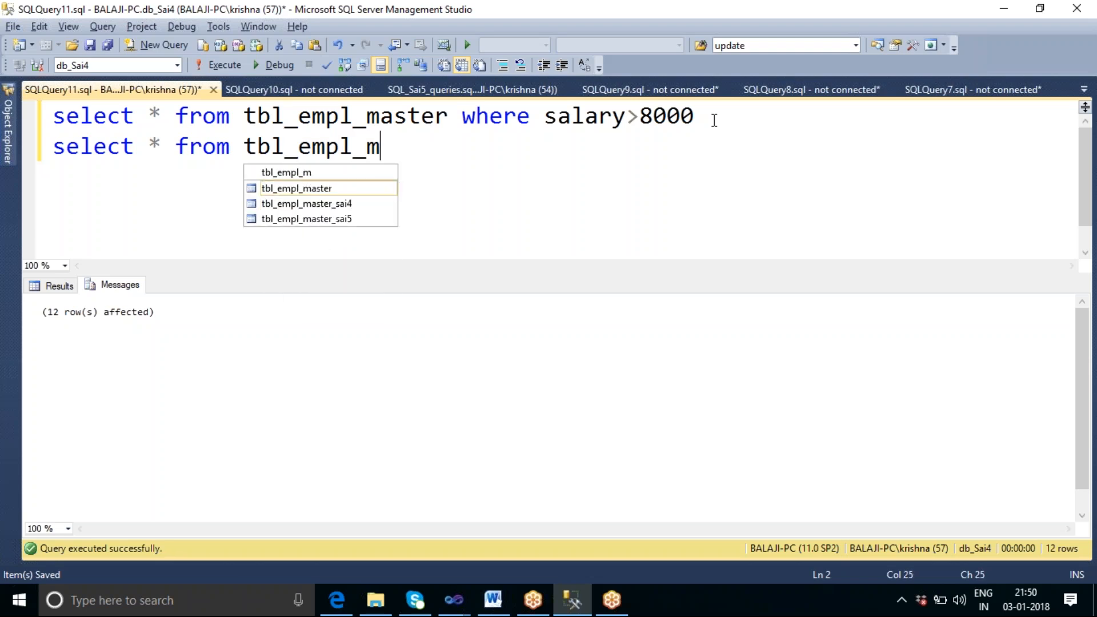
{"action": "type", "text": "aster where "}
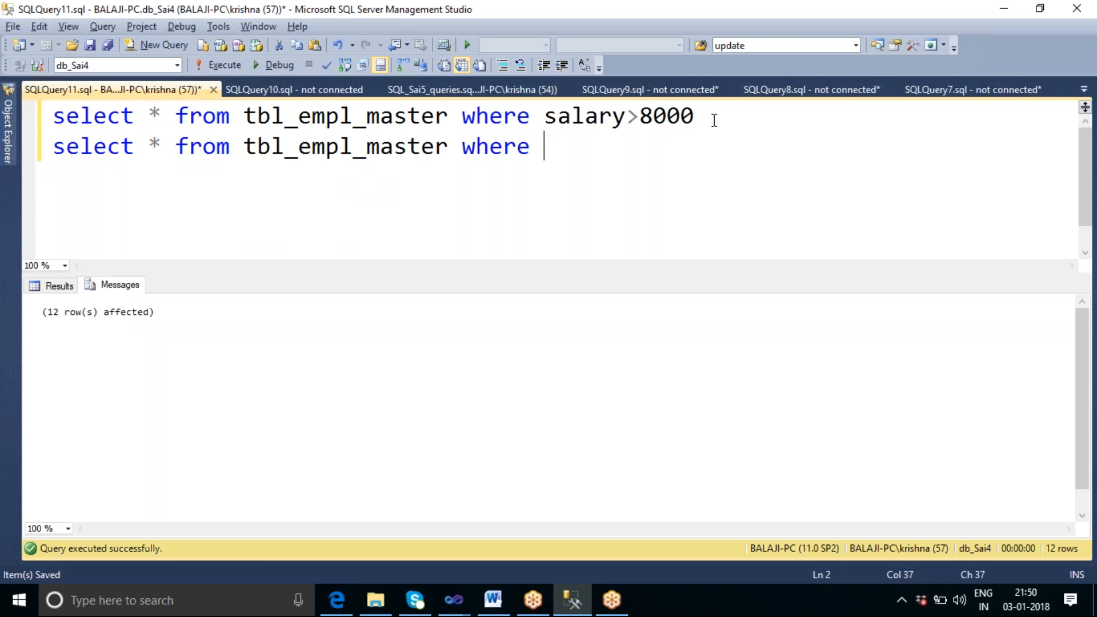
{"action": "type", "text": "empc"}
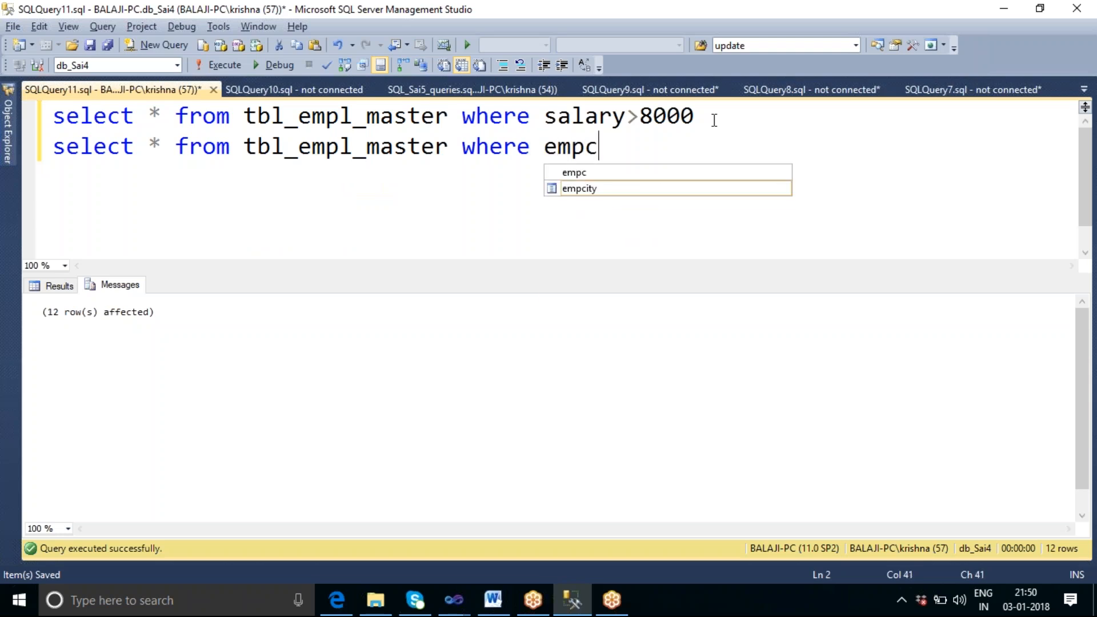
{"action": "type", "text": "ity=''"}
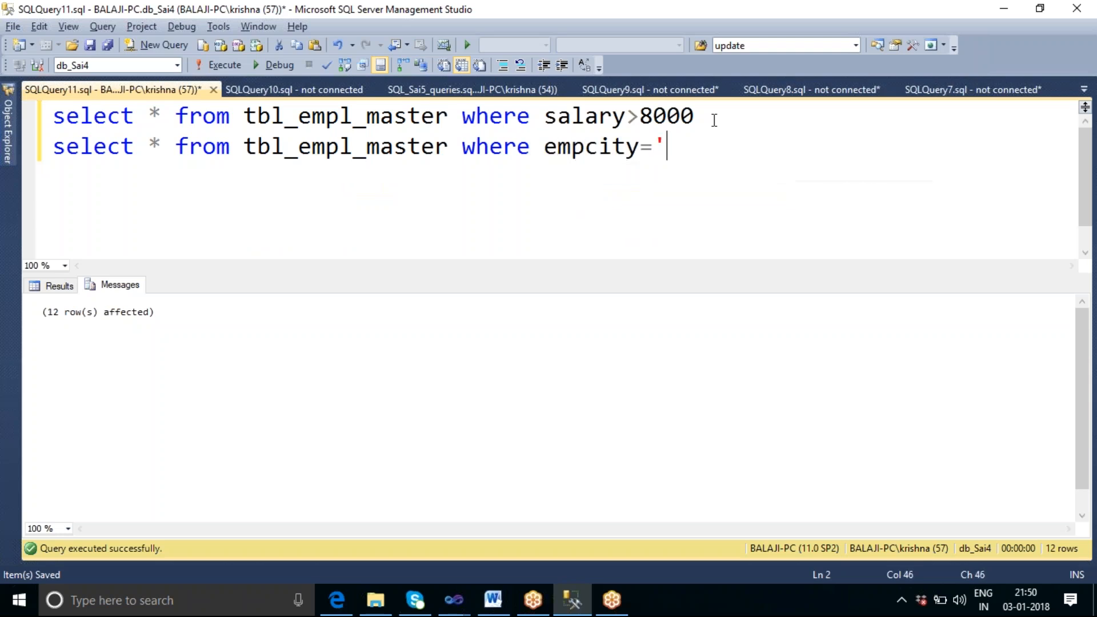
{"action": "key", "text": "Left"}
{"action": "type", "text": "Hydera"}
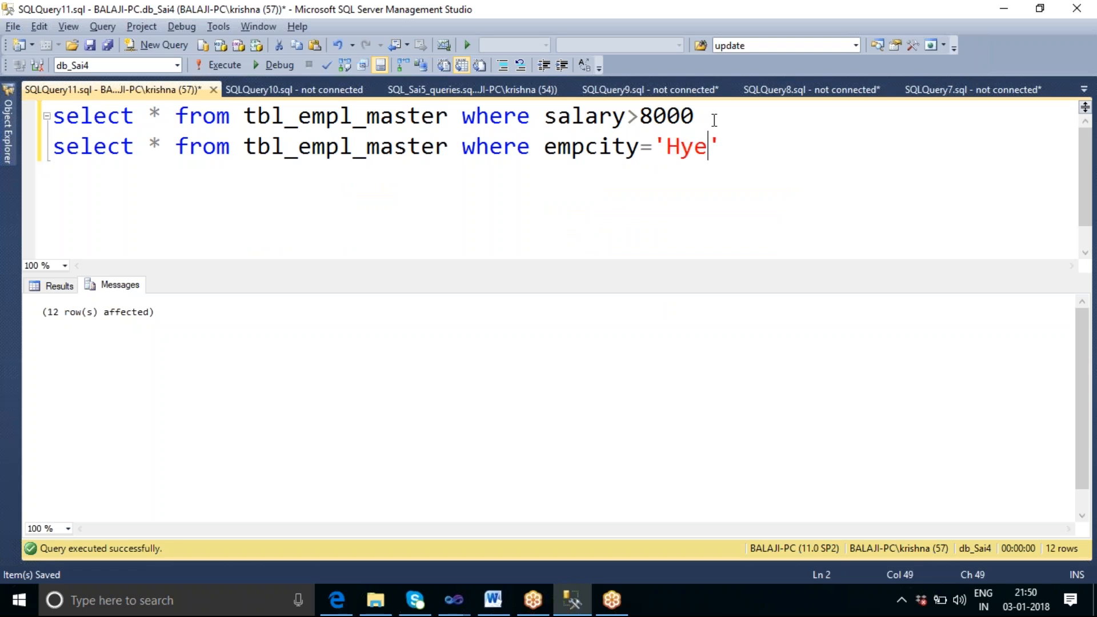
{"action": "type", "text": "bad"}
Execute only the empcity='Hyderabad' query to list the matching employees
{"action": "key", "text": "End"}
{"action": "key", "text": "Home"}
{"action": "key", "text": "shift+End"}
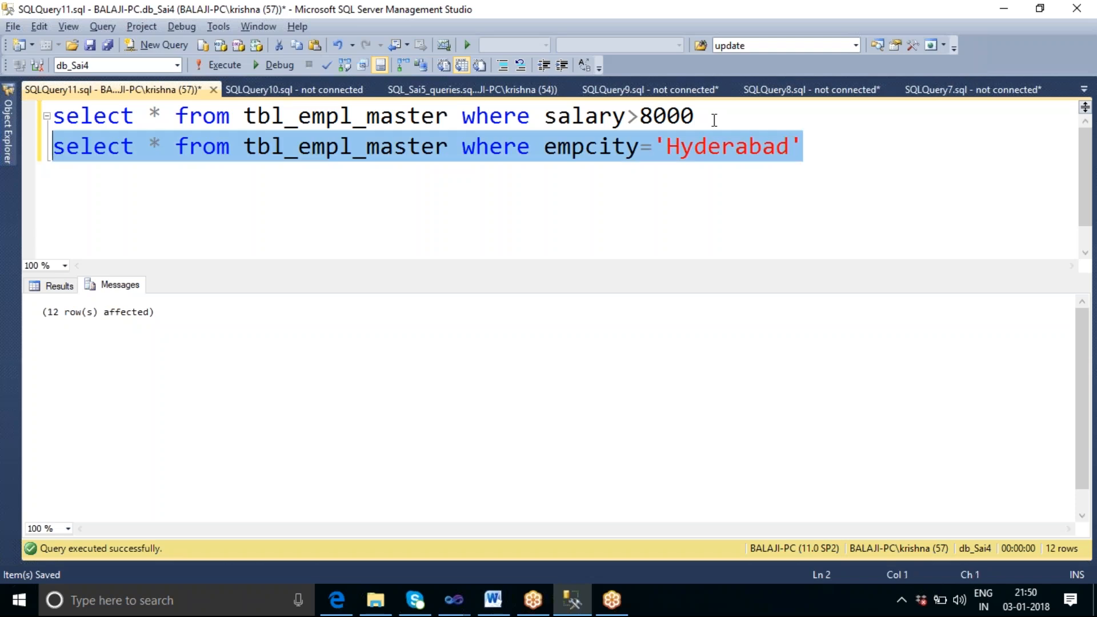
{"action": "key", "text": "F5"}
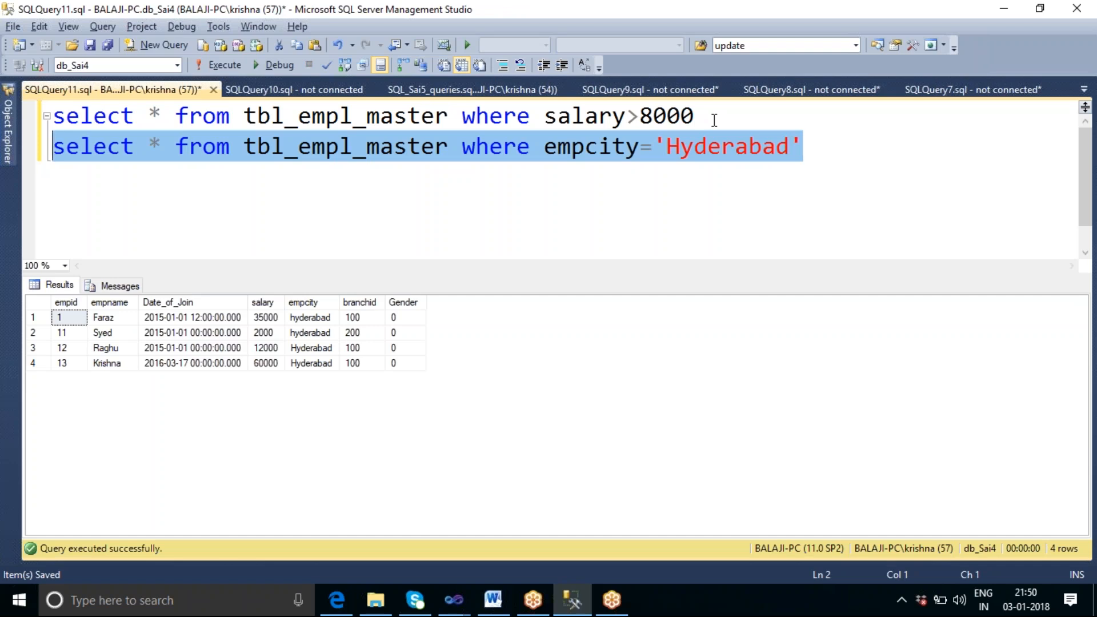
{"action": "left_click", "coordinate": [747, 191]}
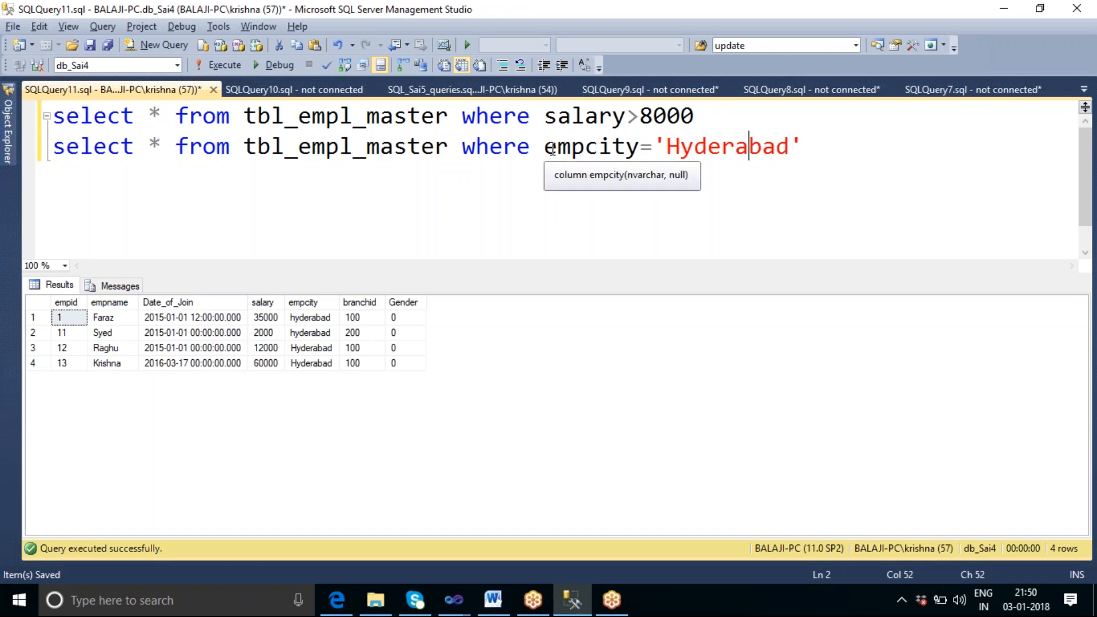
Switch to the SSIS_Sai17 project in Visual Studio, review the Conditional Split's condition and outputs, and cancel its editor
{"action": "mouse_move", "coordinate": [454, 599]}
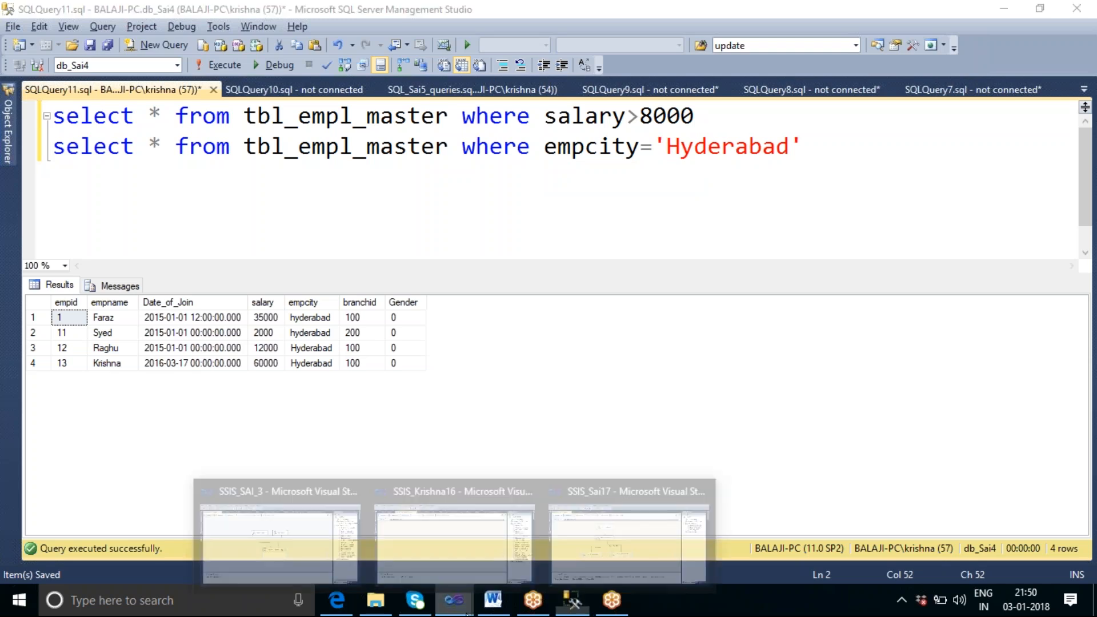
{"action": "left_click", "coordinate": [581, 543]}
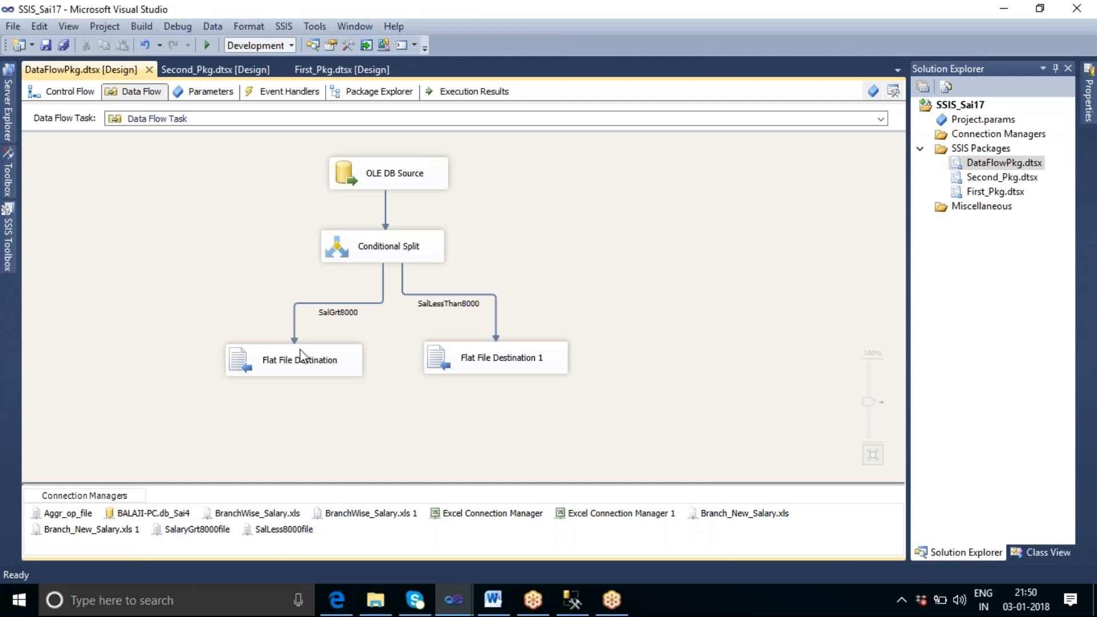
{"action": "mouse_move", "coordinate": [9, 232]}
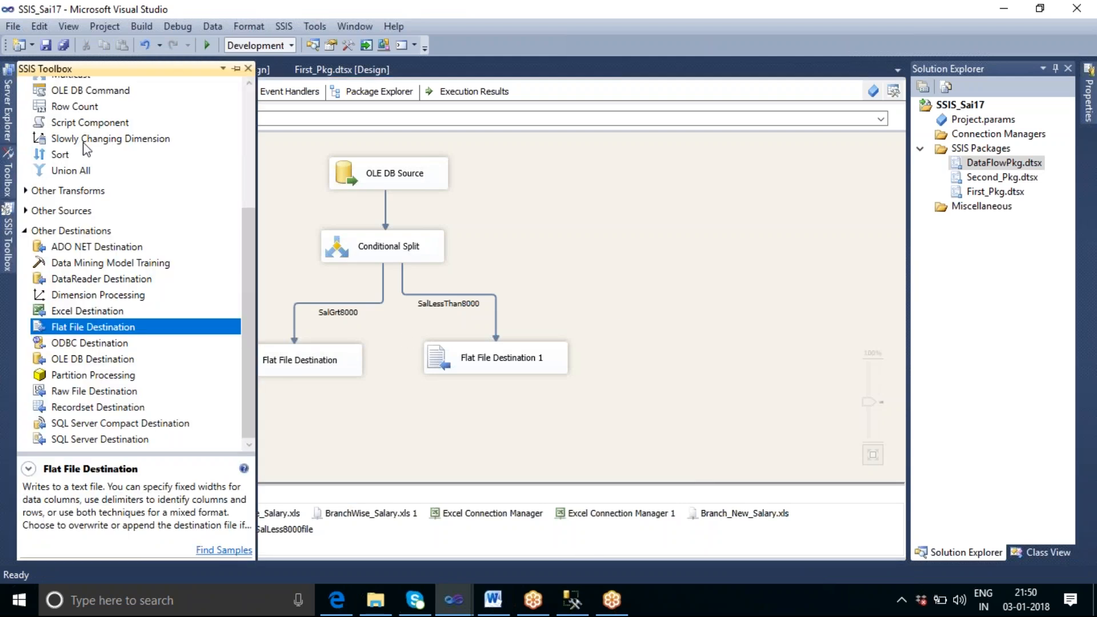
{"action": "scroll", "coordinate": [251, 132], "scroll_direction": "up", "scroll_amount": 5}
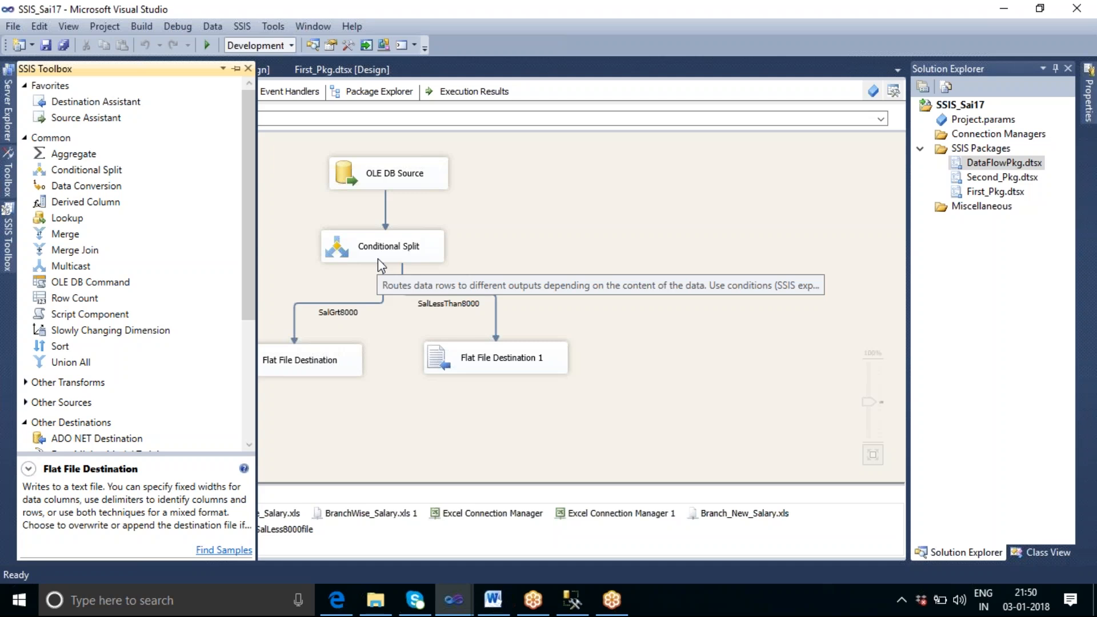
{"action": "left_click", "coordinate": [539, 261]}
{"action": "double_click", "coordinate": [391, 248]}
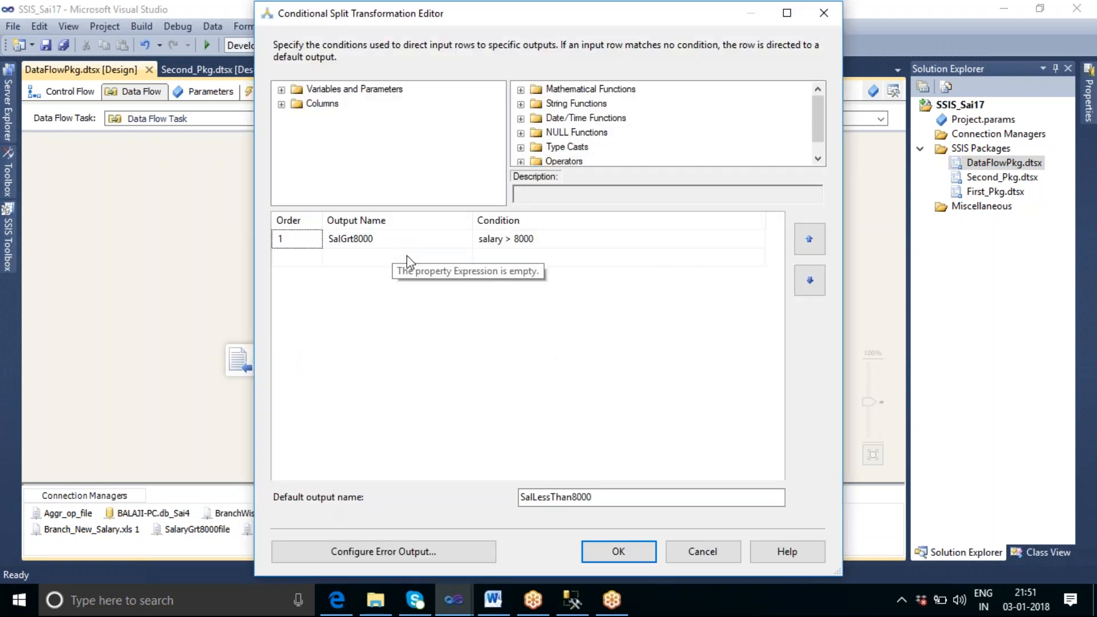
{"action": "left_click", "coordinate": [702, 552]}
{"action": "mouse_move", "coordinate": [7, 251]}
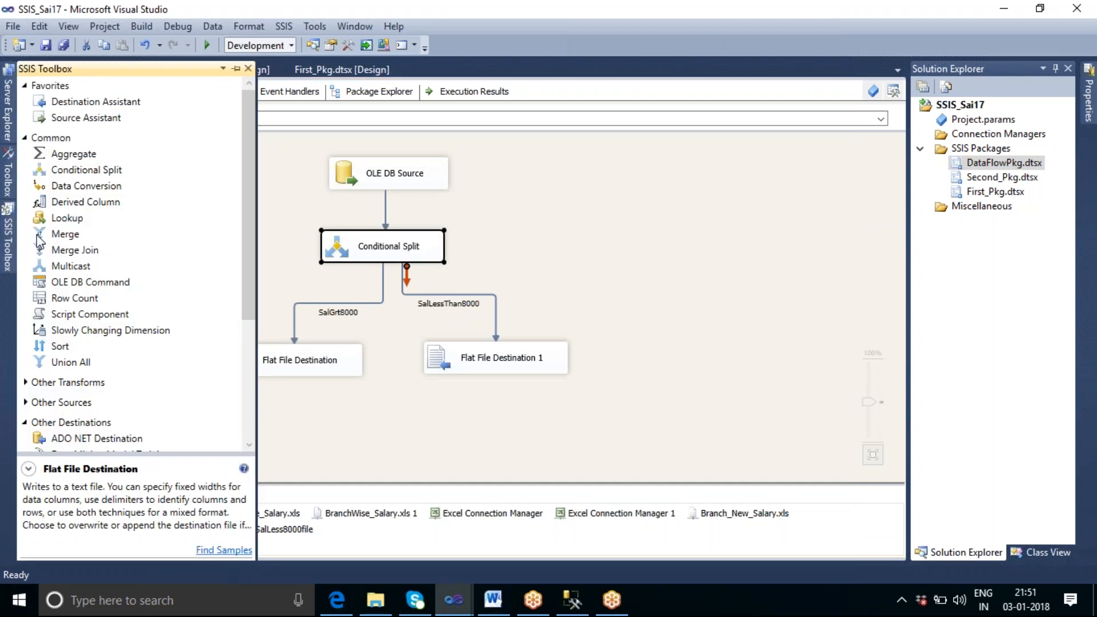
{"action": "left_click_drag", "start_coordinate": [92, 170], "coordinate": [594, 267]}
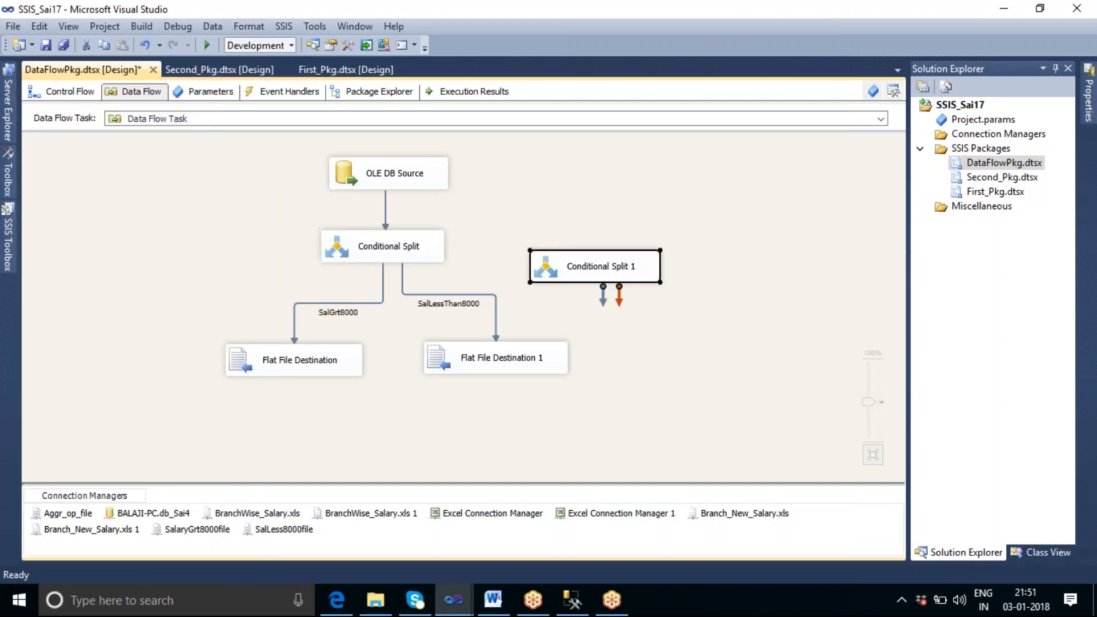
{"action": "left_click", "coordinate": [666, 328]}
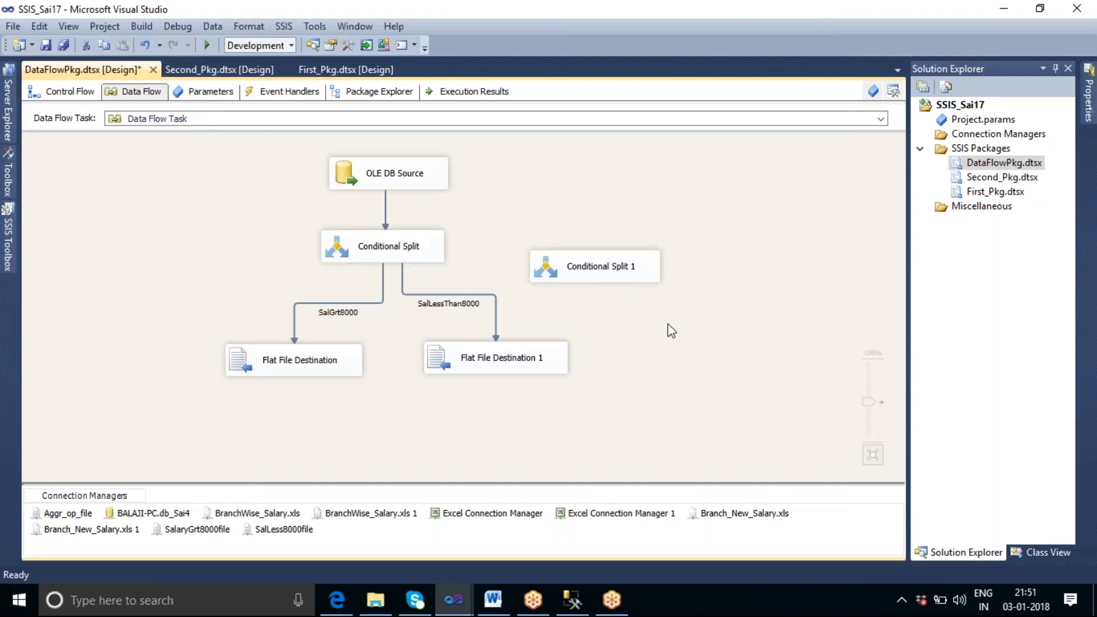
{"action": "left_click", "coordinate": [649, 280]}
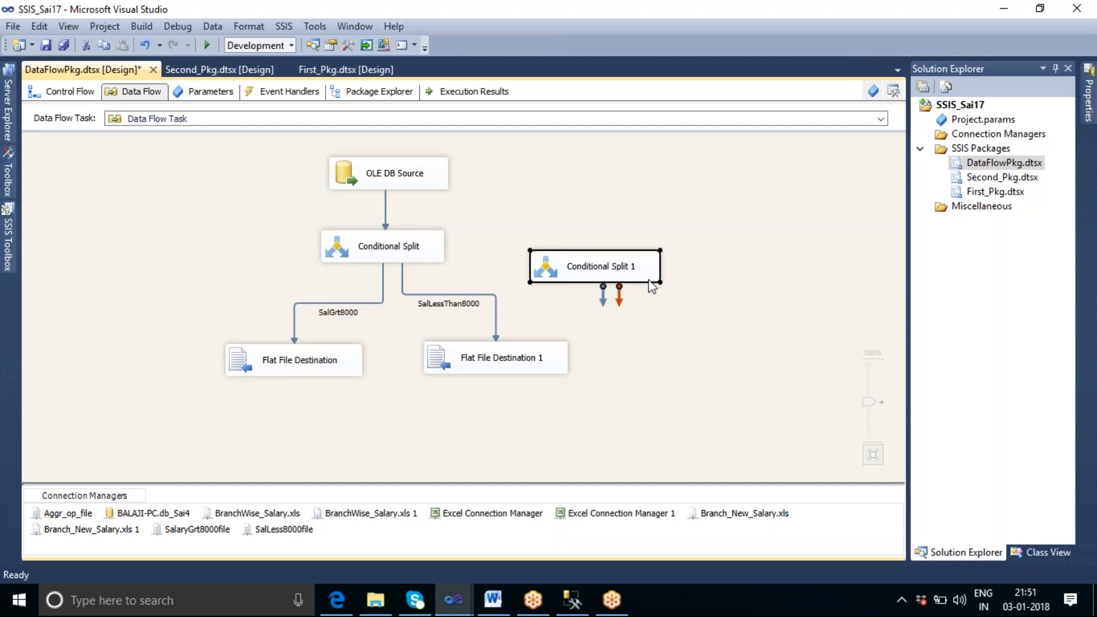
{"action": "key", "text": "Delete"}
Delete the unconnected Conditional Split 1, and add a second condition based on the empcity column to the connected Conditional Split
{"action": "left_click", "coordinate": [404, 255]}
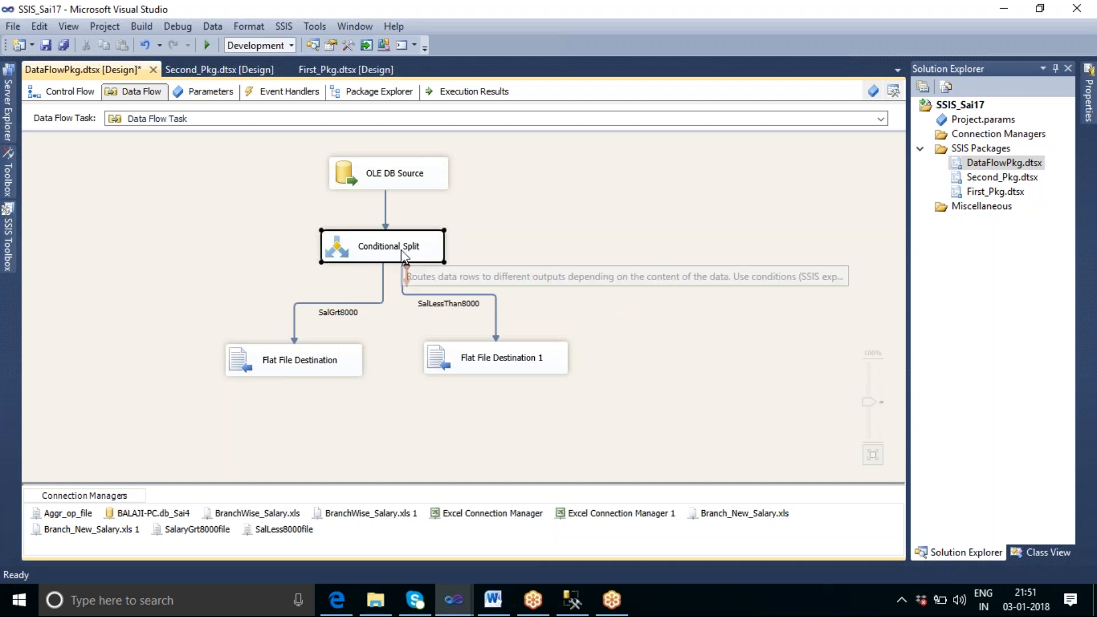
{"action": "double_click", "coordinate": [404, 255]}
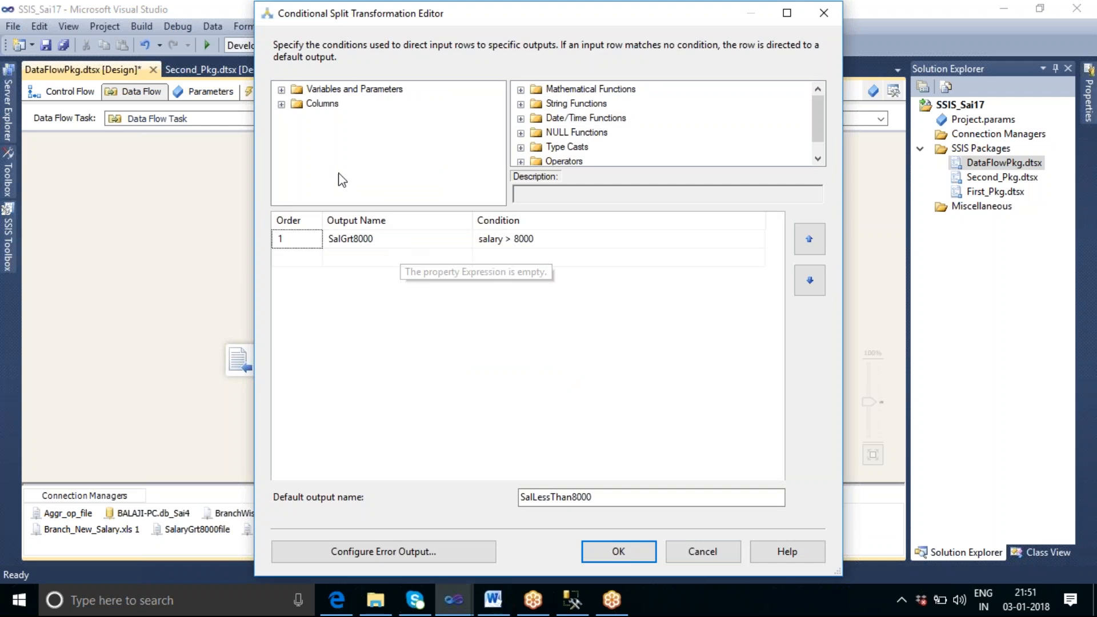
{"action": "left_click", "coordinate": [281, 104]}
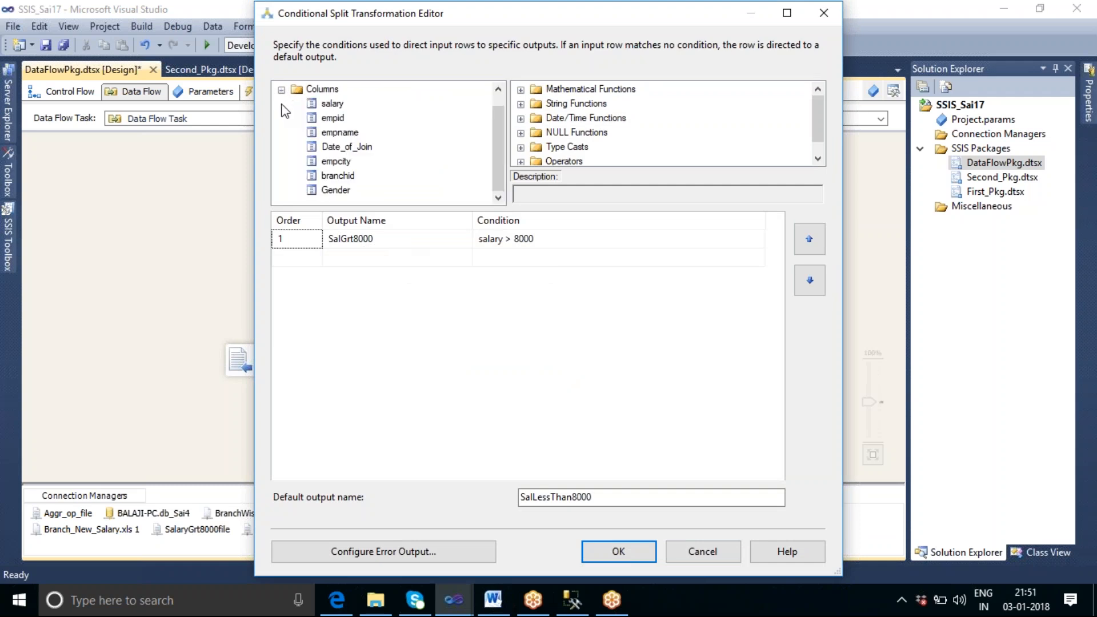
{"action": "left_click", "coordinate": [337, 163]}
{"action": "left_click", "coordinate": [572, 600]}
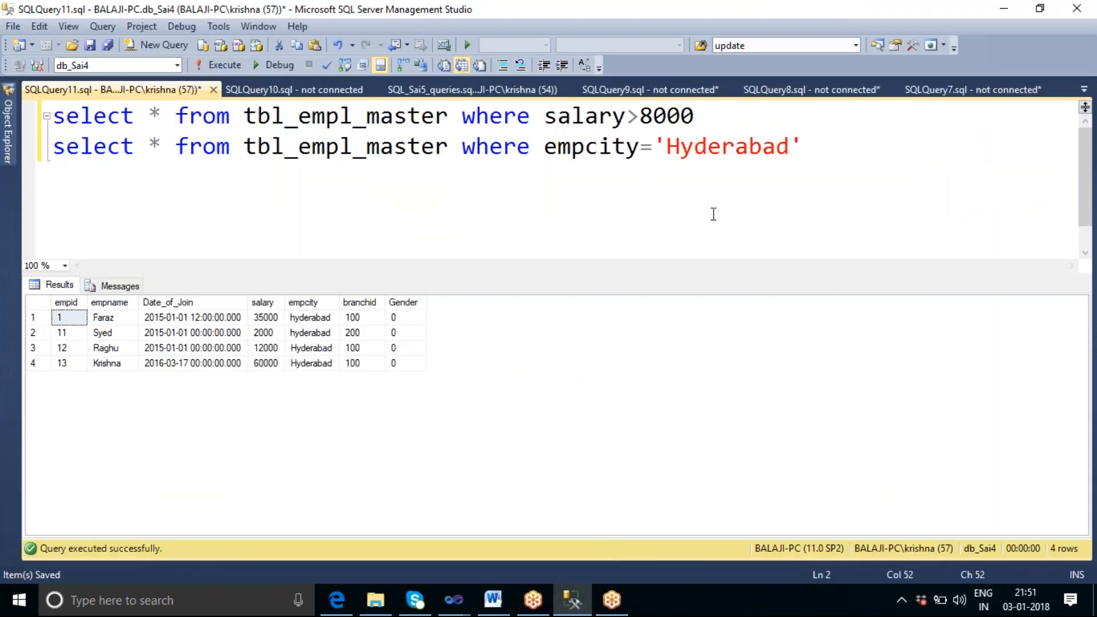
{"action": "mouse_move", "coordinate": [454, 600]}
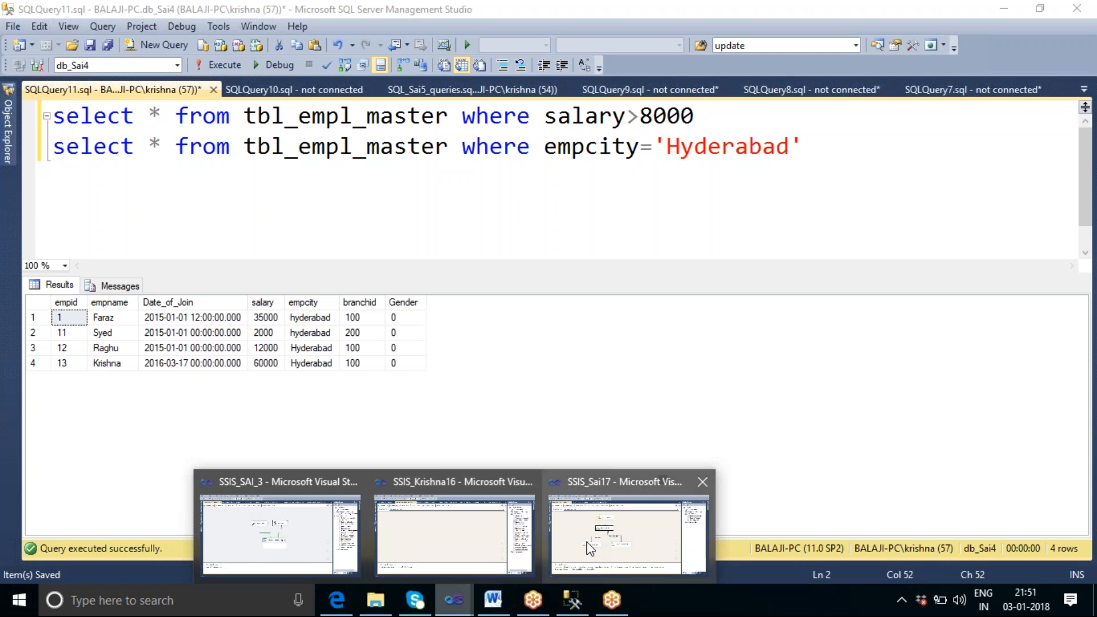
{"action": "left_click", "coordinate": [585, 532]}
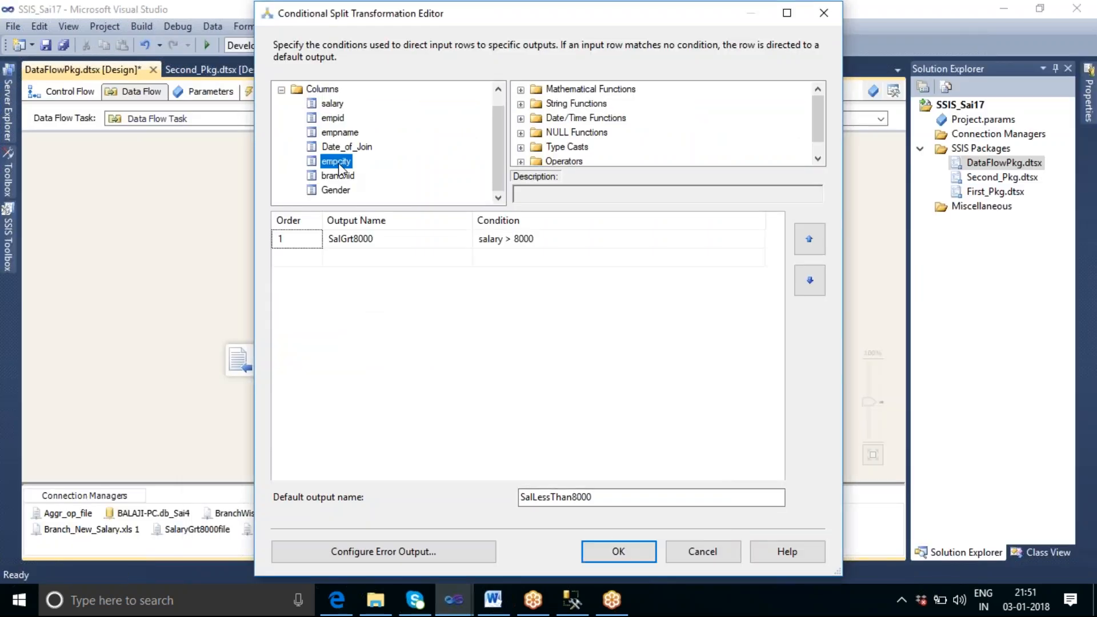
{"action": "left_click_drag", "start_coordinate": [339, 165], "coordinate": [492, 260]}
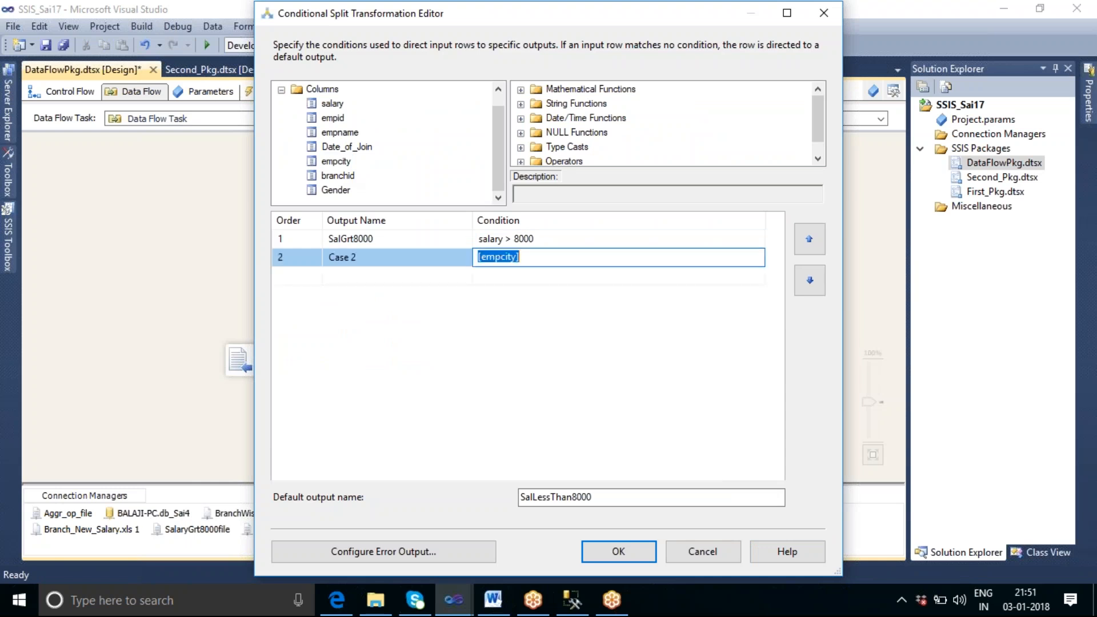
{"action": "left_click", "coordinate": [536, 261]}
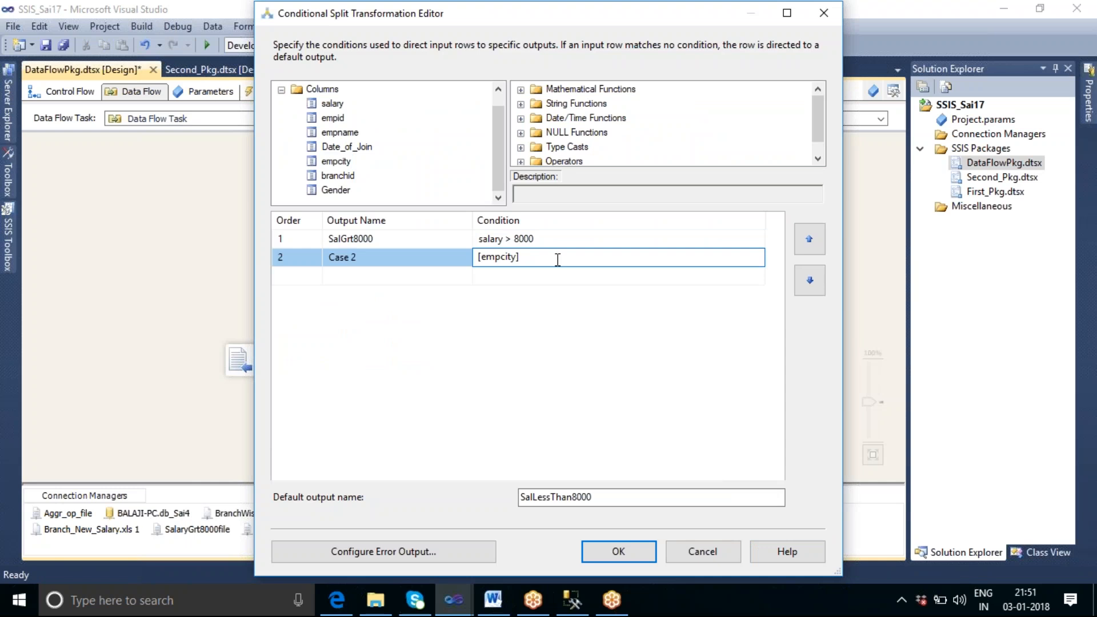
Complete the second condition's expression as [empcity]=='Hyderabad'
{"action": "type", "text": "="}
{"action": "type", "text": "\""}
{"action": "type", "text": "Hyde"}
{"action": "type", "text": "rabad"}
{"action": "type", "text": "'"}
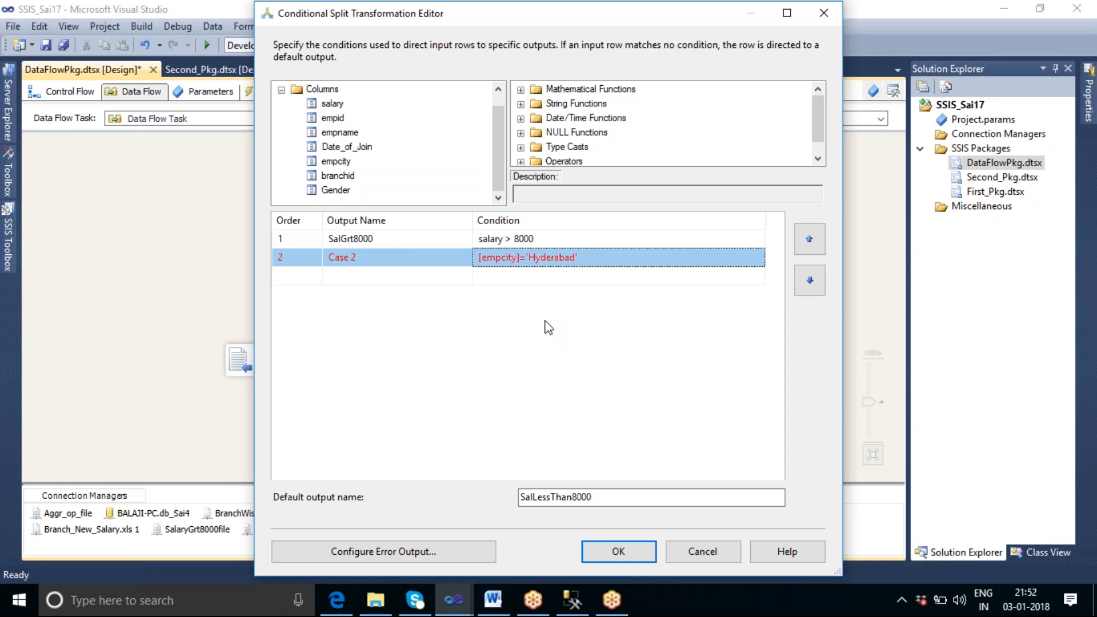
{"action": "left_click", "coordinate": [526, 258]}
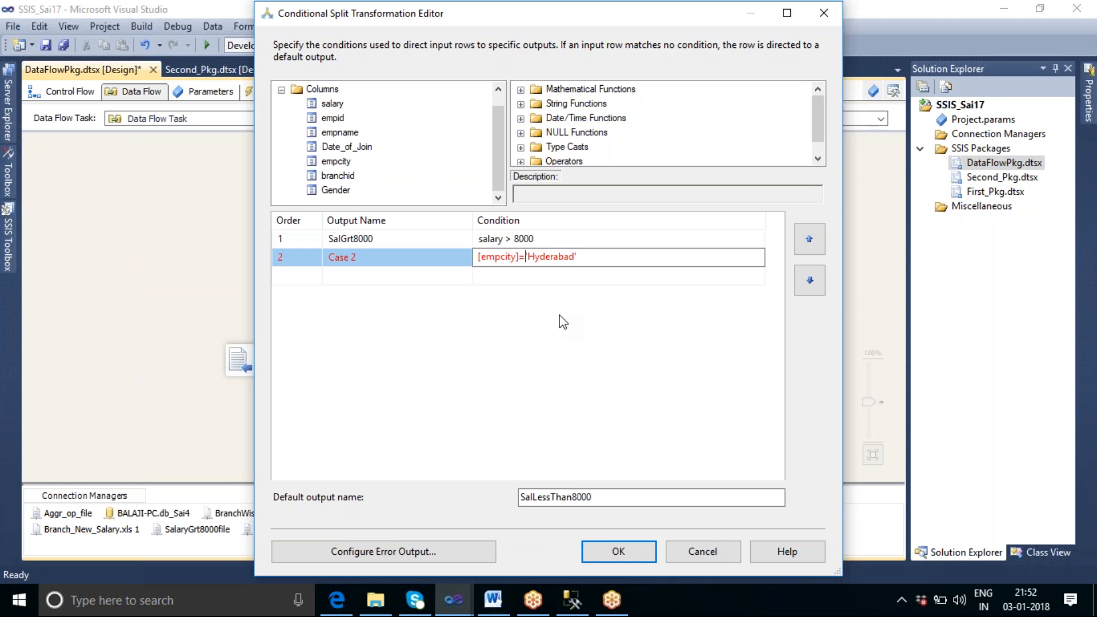
{"action": "type", "text": "="}
{"action": "left_click", "coordinate": [581, 347]}
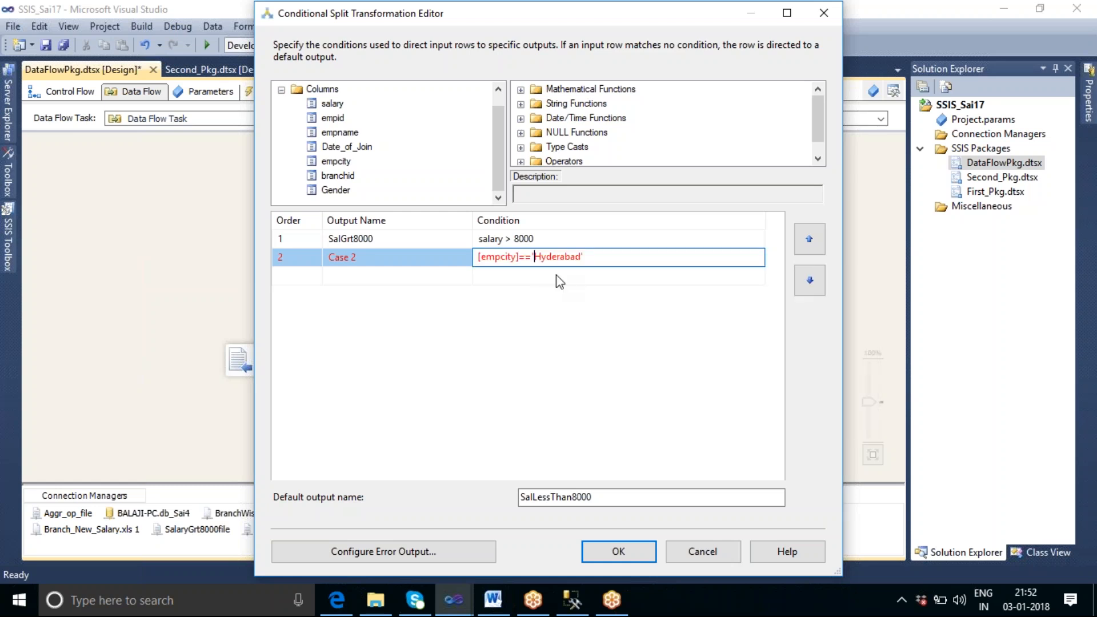
Check the Hyderabad query in SQL Server Management Studio, return to SSIS_Sai17, and change the condition to [empcity]=="Hyderabad" with double quotes
{"action": "left_click", "coordinate": [572, 599]}
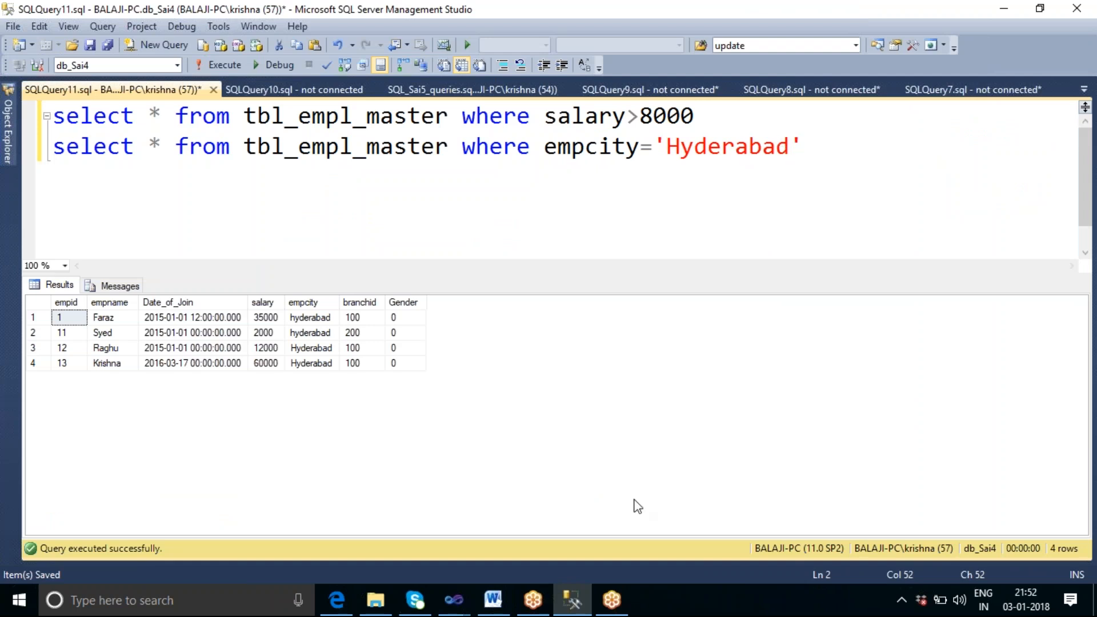
{"action": "mouse_move", "coordinate": [464, 610]}
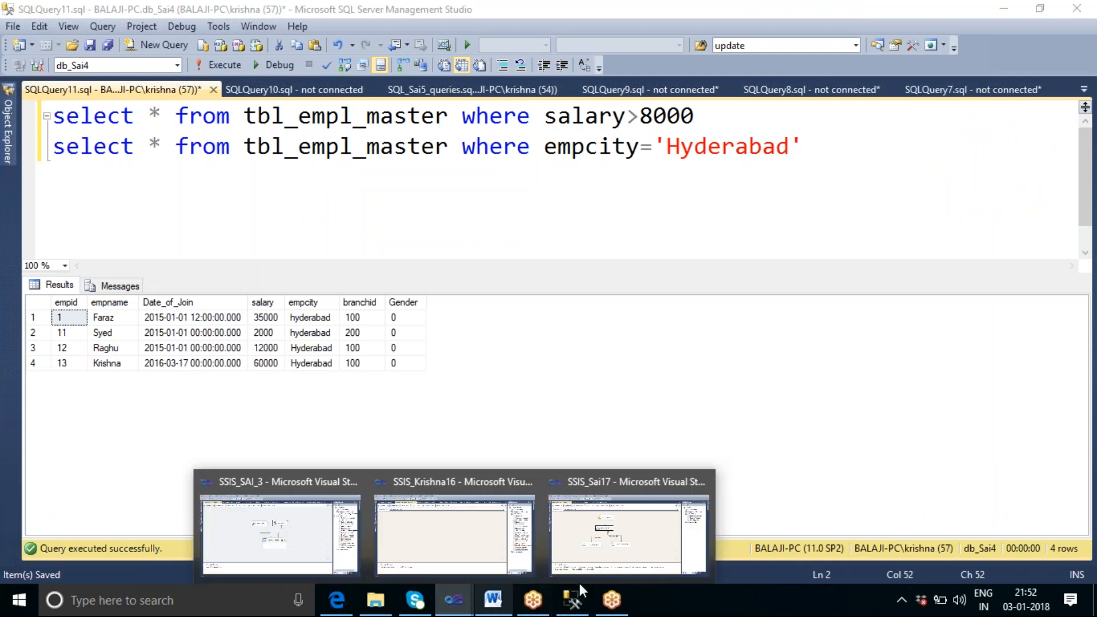
{"action": "left_click", "coordinate": [612, 552]}
{"action": "left_click", "coordinate": [594, 262]}
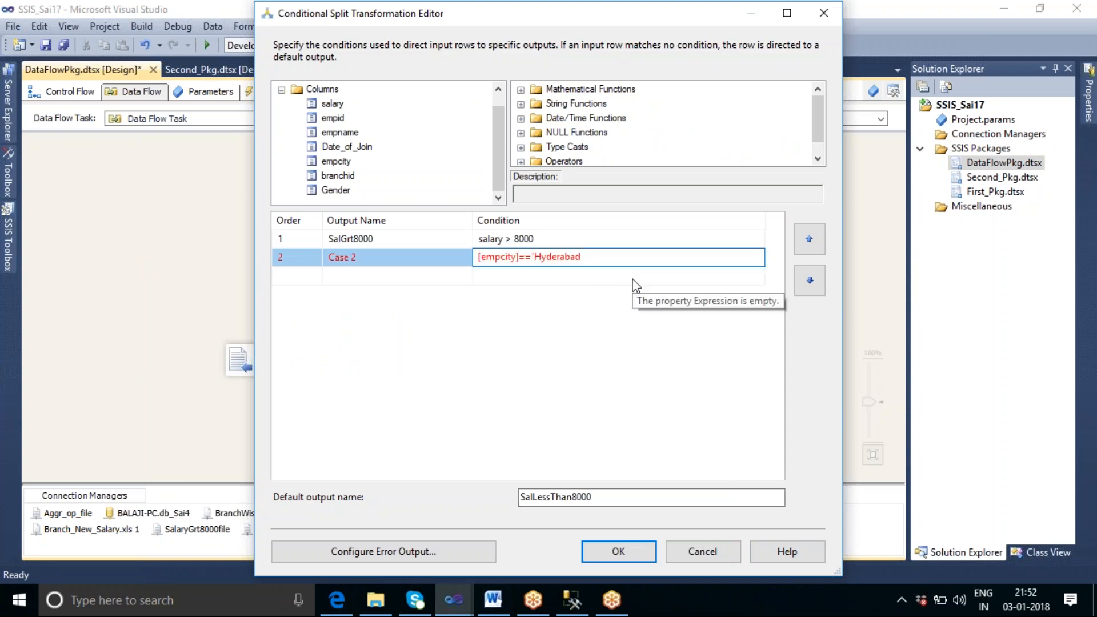
{"action": "key", "text": "BackSpace"}
{"action": "type", "text": "\""}
{"action": "left_click", "coordinate": [535, 256]}
{"action": "key", "text": "BackSpace"}
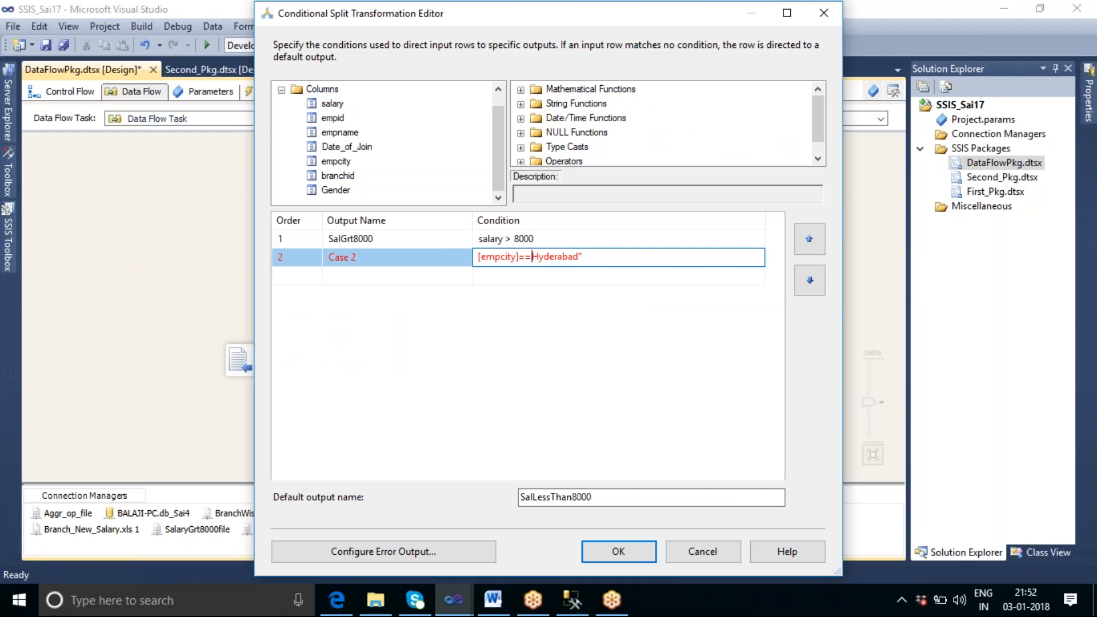
{"action": "type", "text": "\""}
{"action": "left_click", "coordinate": [536, 349]}
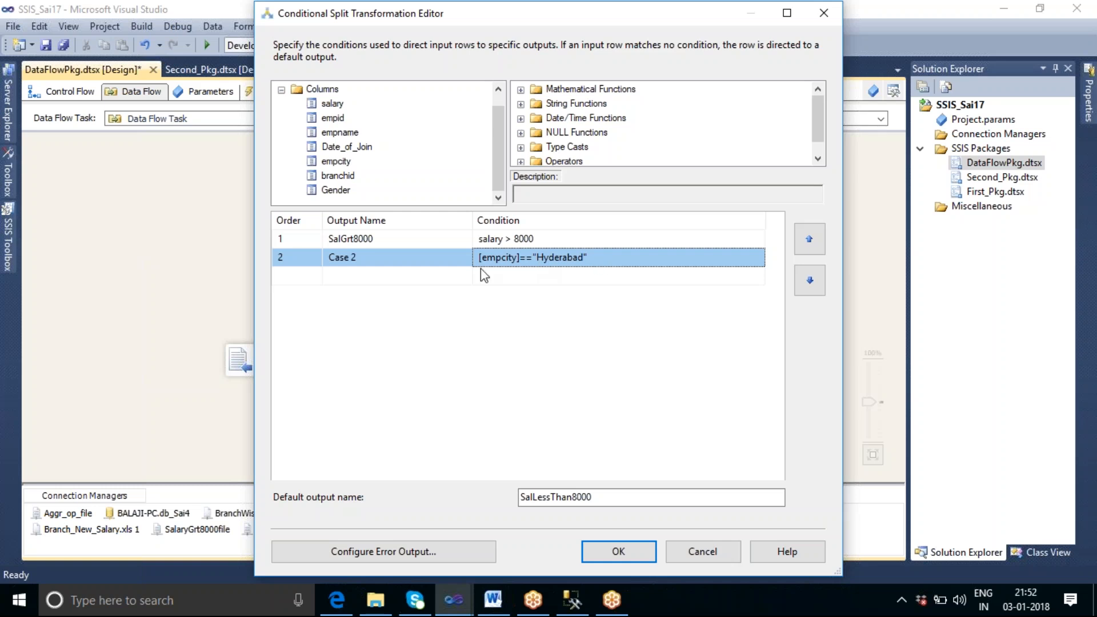
Name the second condition's output hydcityrecrds and apply the Conditional Split settings
{"action": "left_click", "coordinate": [389, 257]}
{"action": "left_click_drag", "start_coordinate": [385, 256], "coordinate": [327, 256]}
{"action": "type", "text": "hy"}
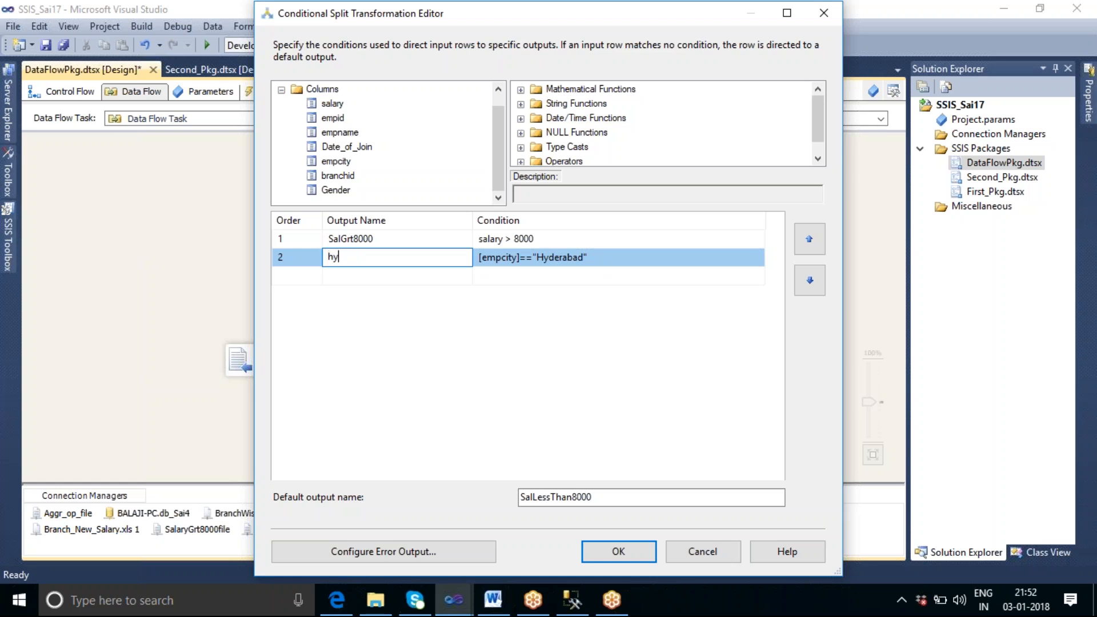
{"action": "type", "text": "dcityrecrds"}
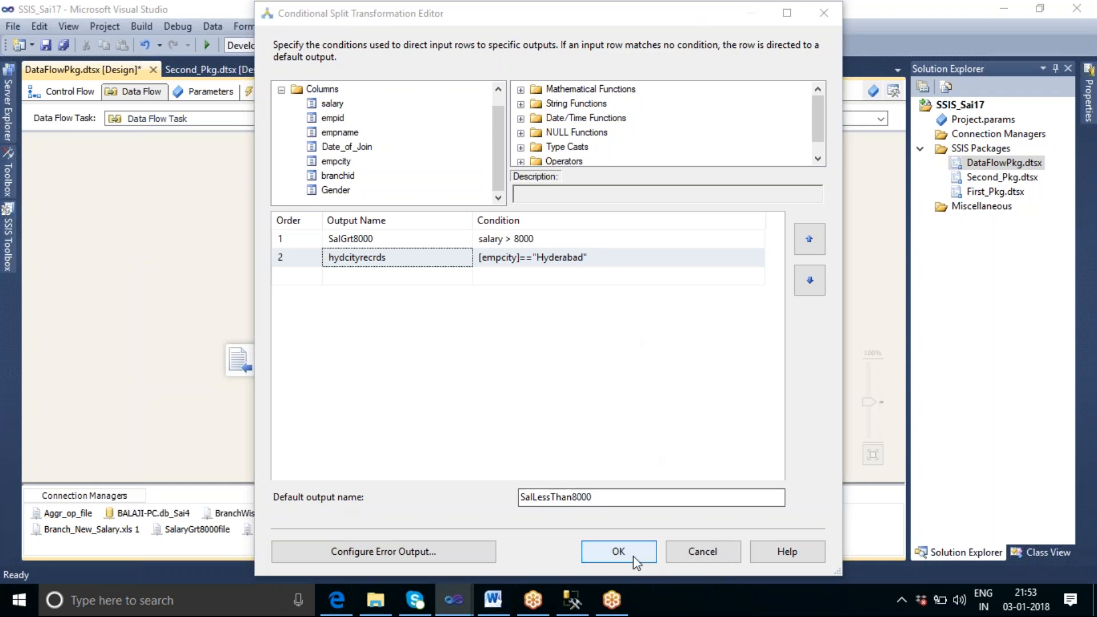
{"action": "left_click", "coordinate": [619, 551]}
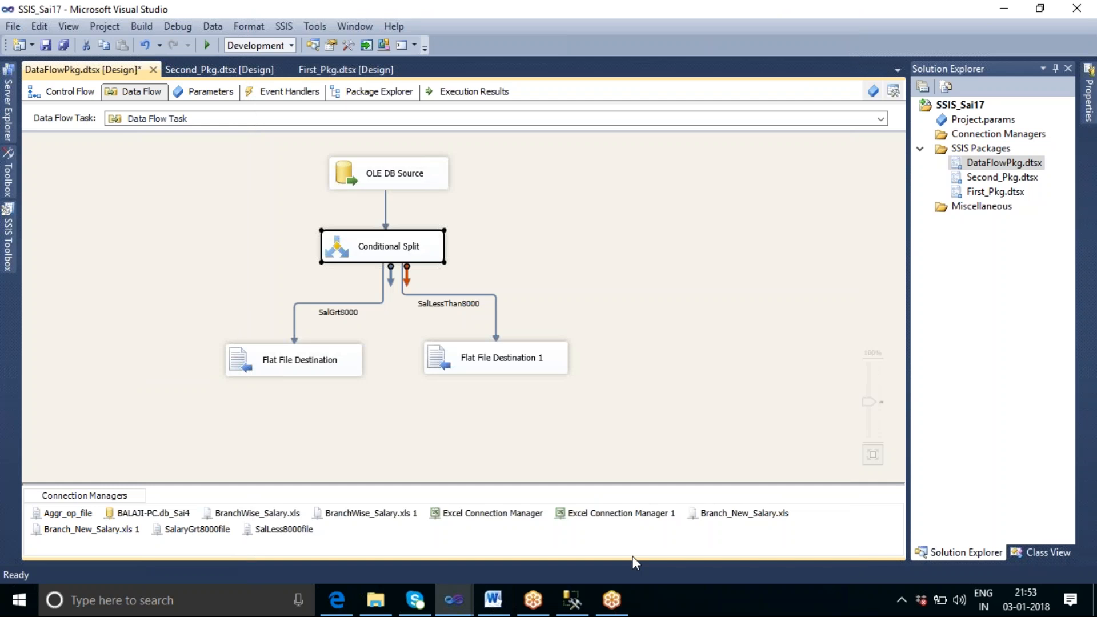
Add a third Flat File Destination to the data flow, beside Flat File Destination 1
{"action": "left_click", "coordinate": [650, 263]}
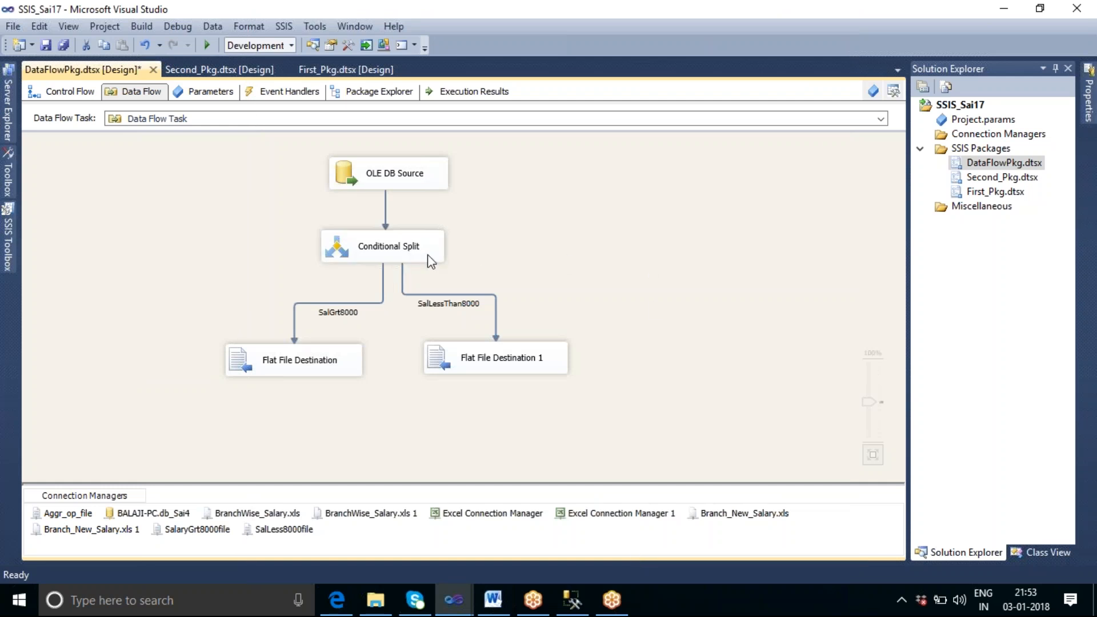
{"action": "left_click", "coordinate": [397, 255]}
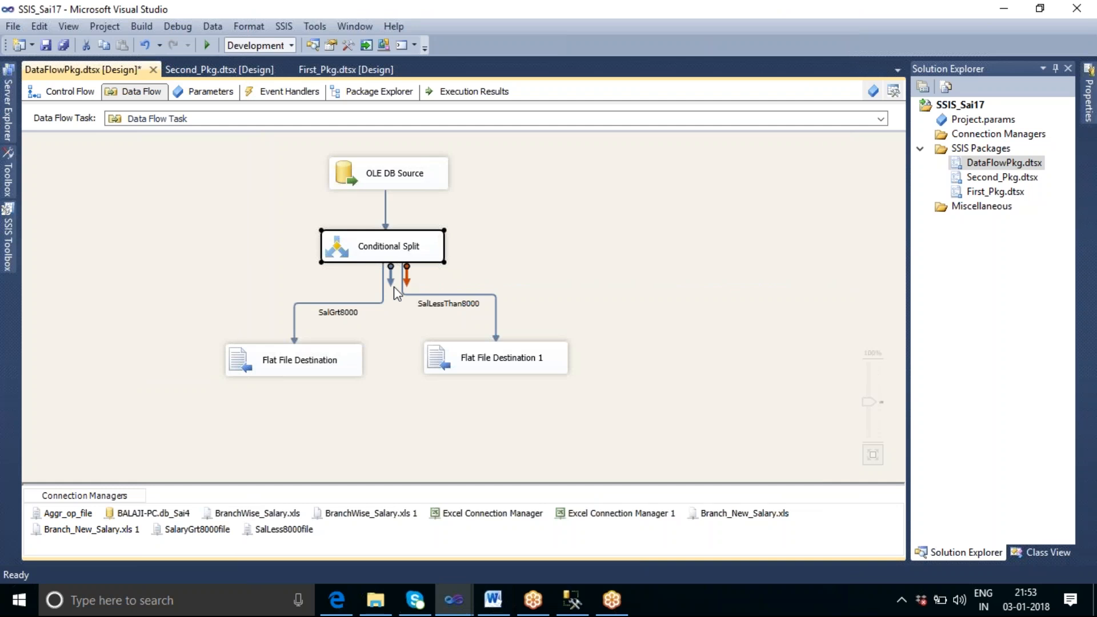
{"action": "left_click", "coordinate": [10, 242]}
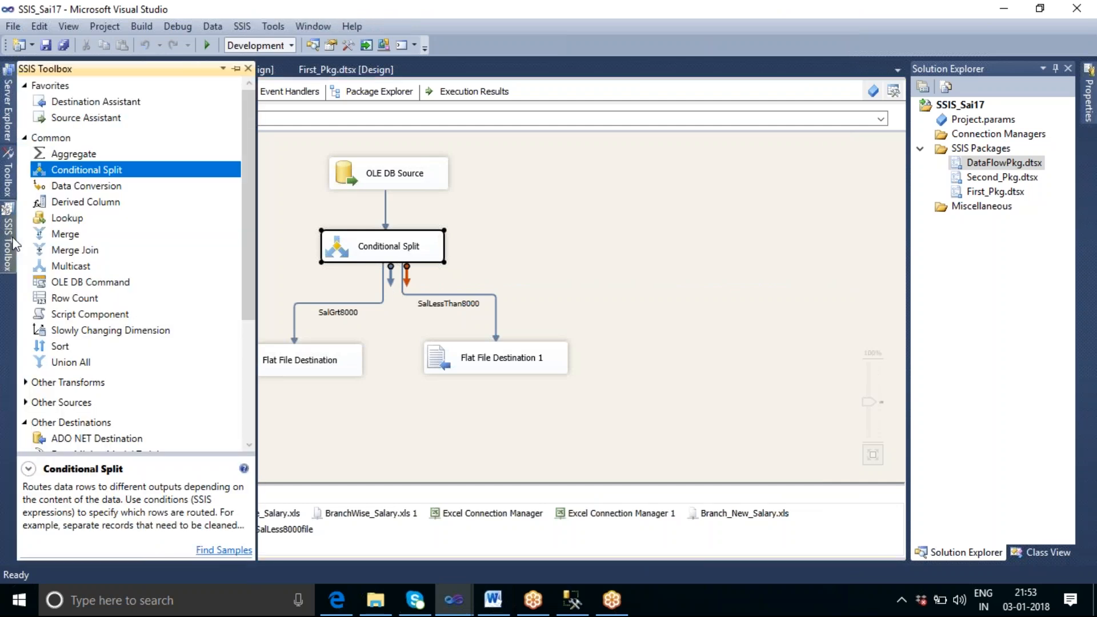
{"action": "left_click_drag", "start_coordinate": [245, 256], "coordinate": [252, 373]}
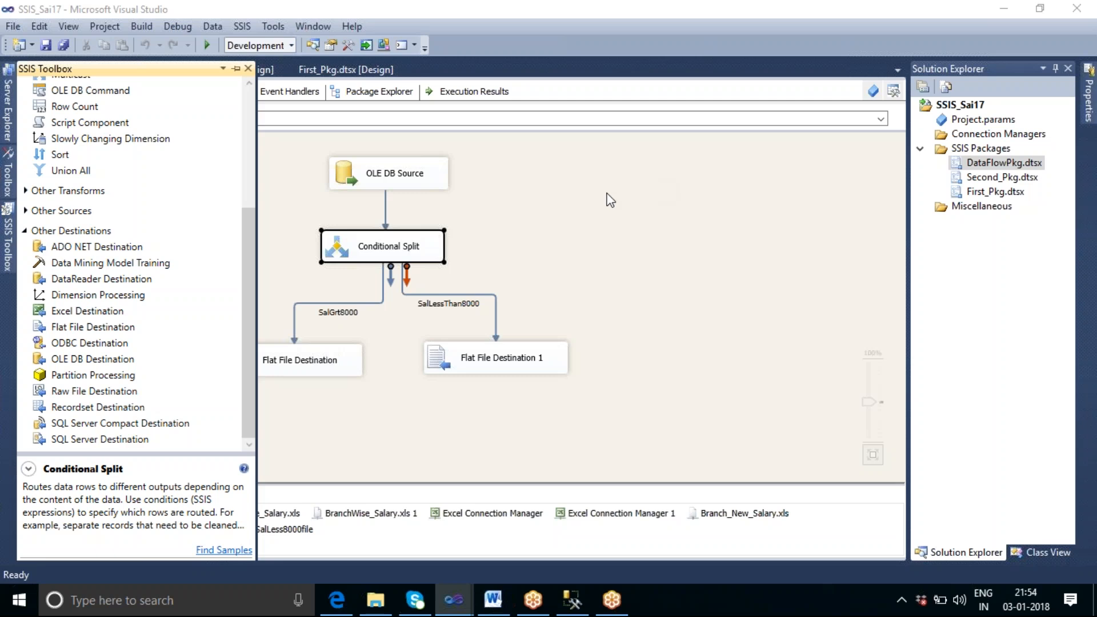
{"action": "left_click", "coordinate": [113, 329]}
{"action": "left_click_drag", "start_coordinate": [550, 395], "coordinate": [629, 347]}
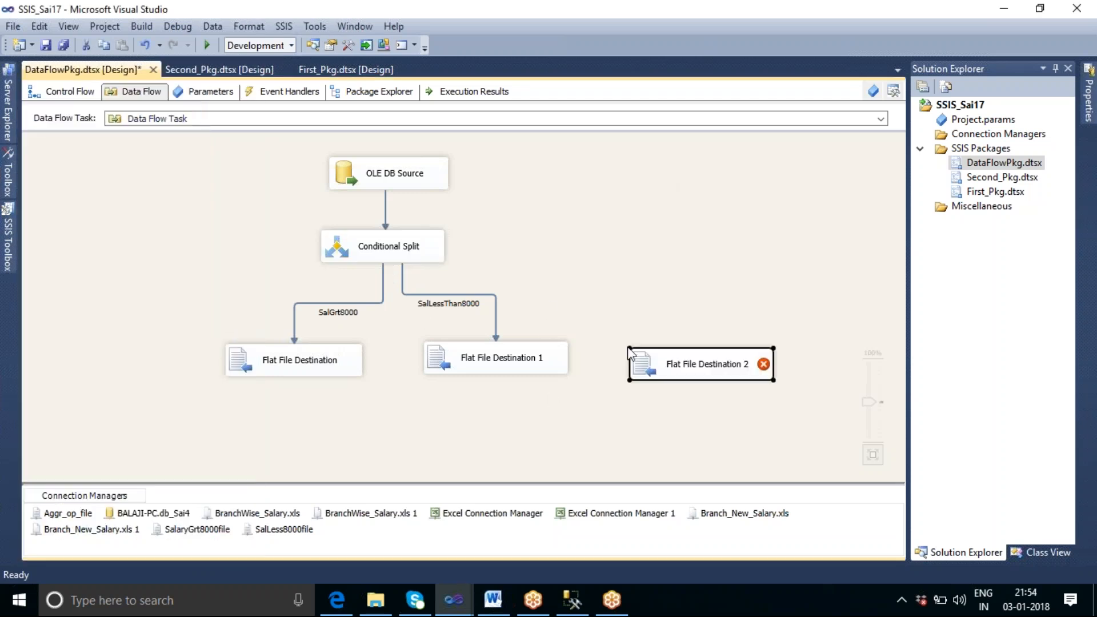
Connect the Conditional Split's hydcityrecrds output to Flat File Destination 2
{"action": "left_click", "coordinate": [409, 257]}
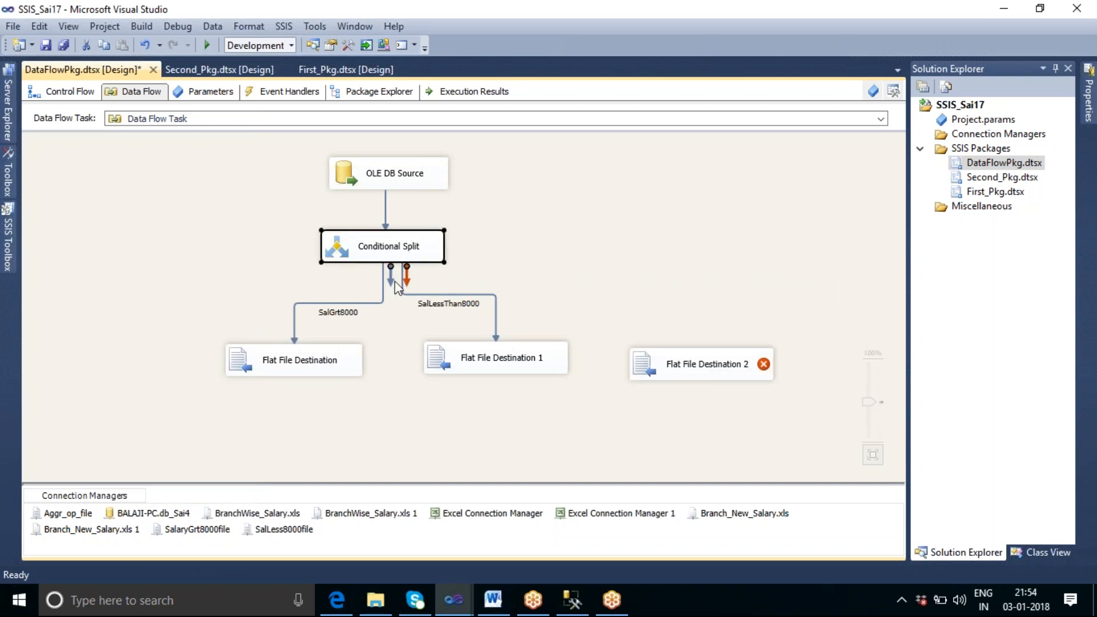
{"action": "left_click_drag", "start_coordinate": [391, 276], "coordinate": [670, 355]}
{"action": "left_click", "coordinate": [712, 431]}
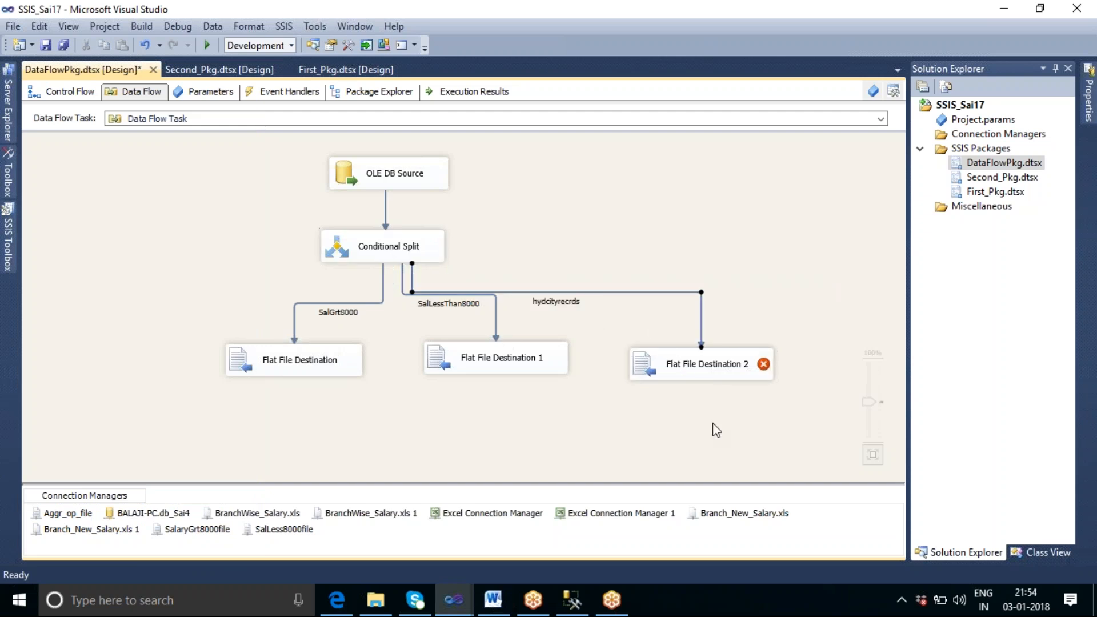
Rearrange the three flat file destinations in a row below the Conditional Split so their connector lines are spread apart
{"action": "left_click", "coordinate": [562, 370]}
{"action": "left_click_drag", "start_coordinate": [562, 371], "coordinate": [530, 371]}
{"action": "left_click_drag", "start_coordinate": [688, 369], "coordinate": [630, 367]}
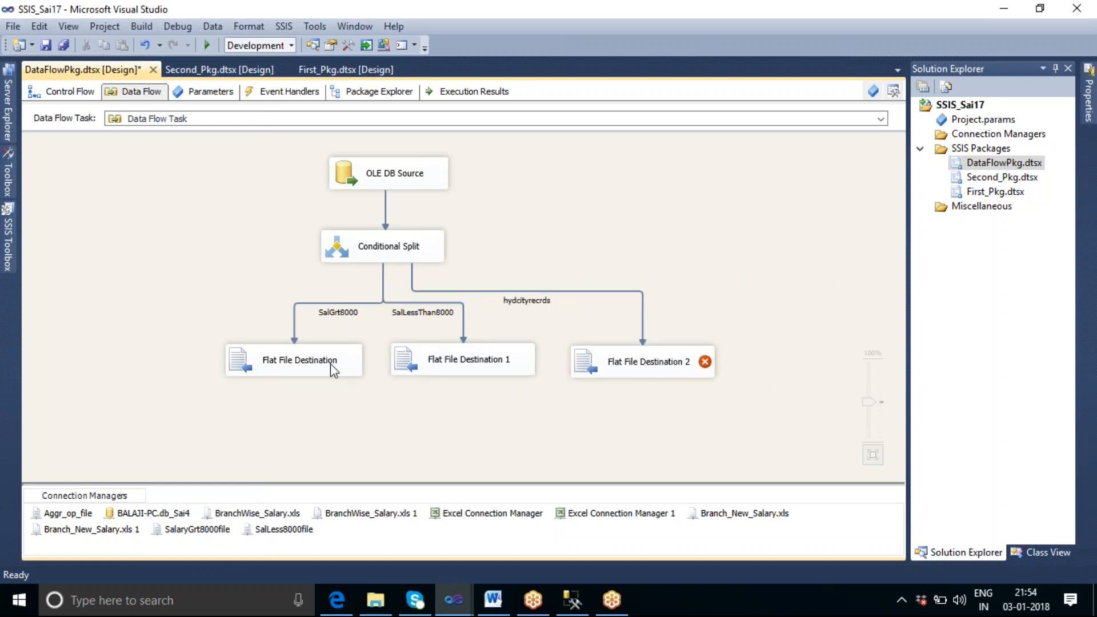
{"action": "left_click_drag", "start_coordinate": [331, 363], "coordinate": [264, 358]}
{"action": "left_click_drag", "start_coordinate": [439, 362], "coordinate": [382, 358]}
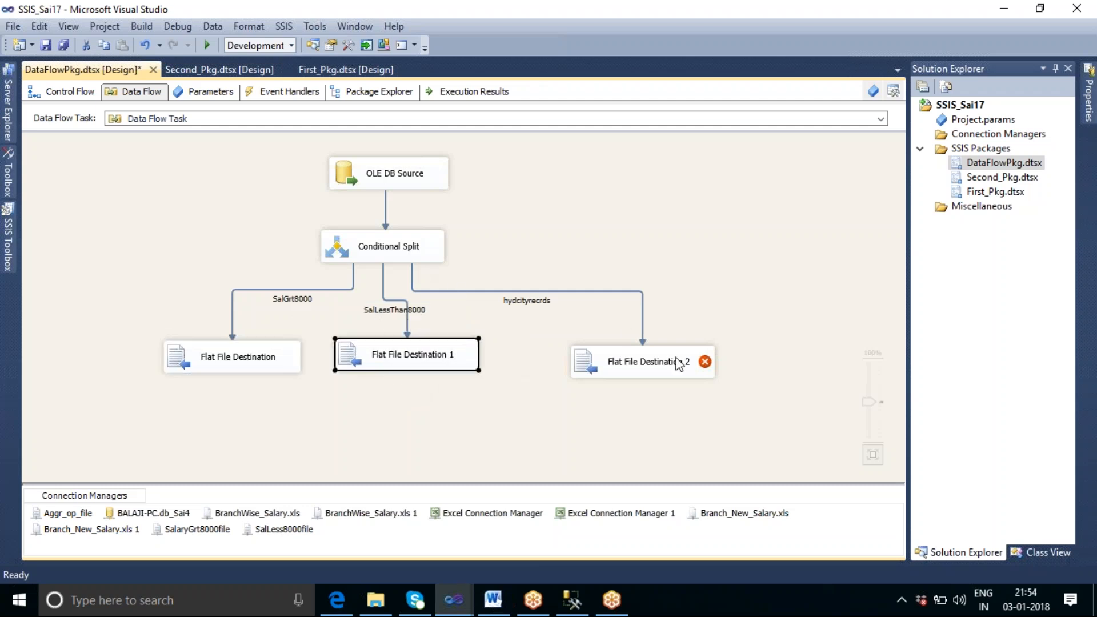
{"action": "left_click_drag", "start_coordinate": [677, 360], "coordinate": [620, 364]}
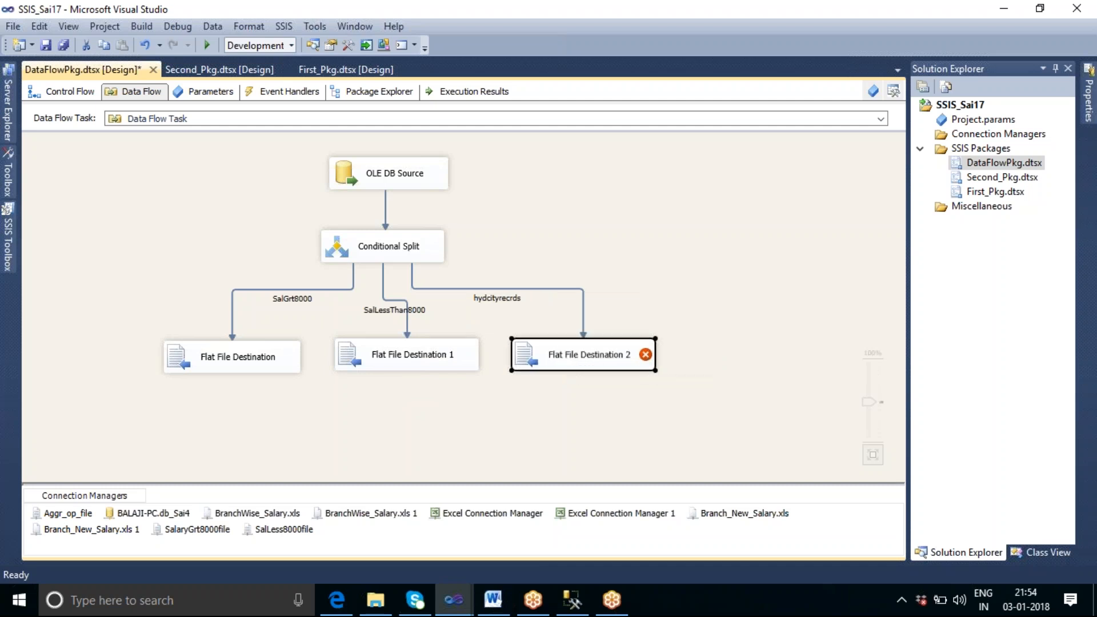
Create a new delimited flat file connection manager named HydCityRecordsFile for Flat File Destination 2
{"action": "double_click", "coordinate": [578, 368]}
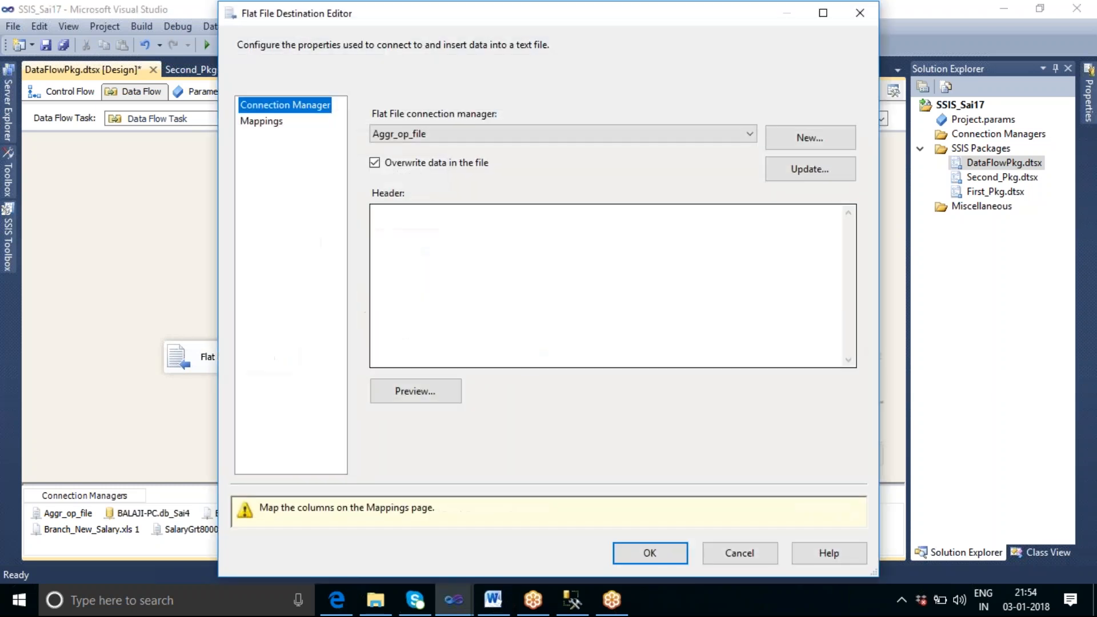
{"action": "left_click", "coordinate": [802, 138]}
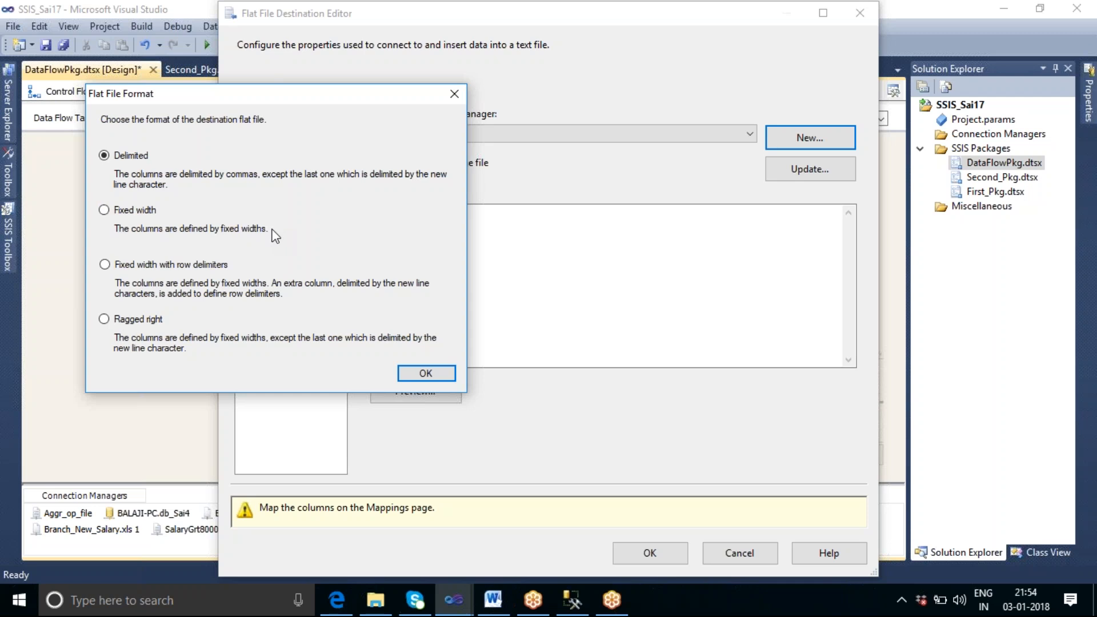
{"action": "left_click", "coordinate": [433, 376]}
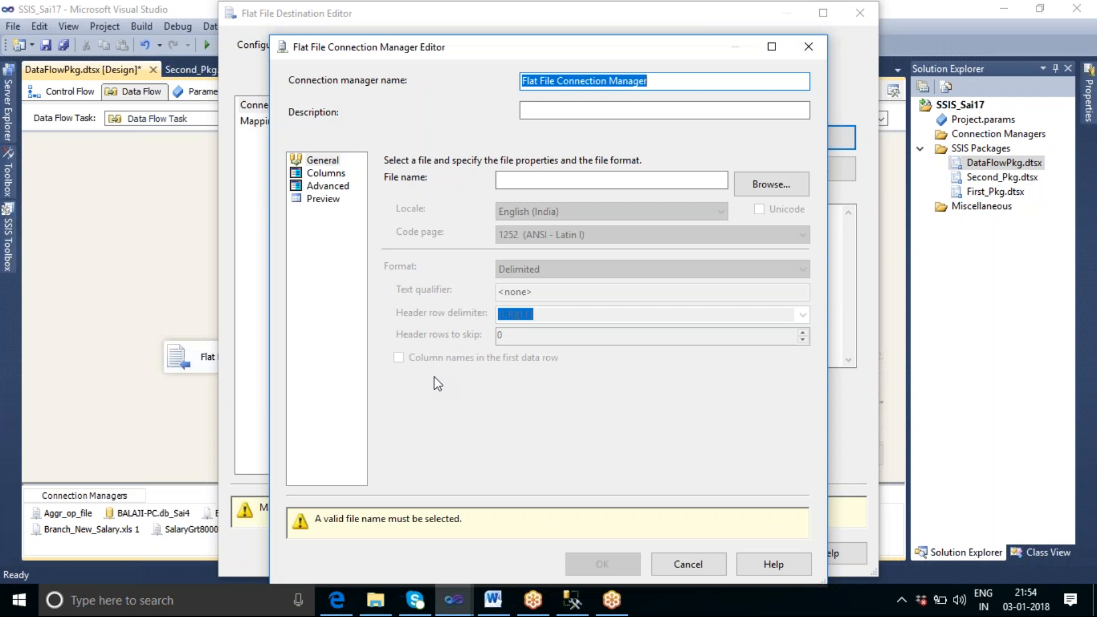
{"action": "type", "text": "Hyd"}
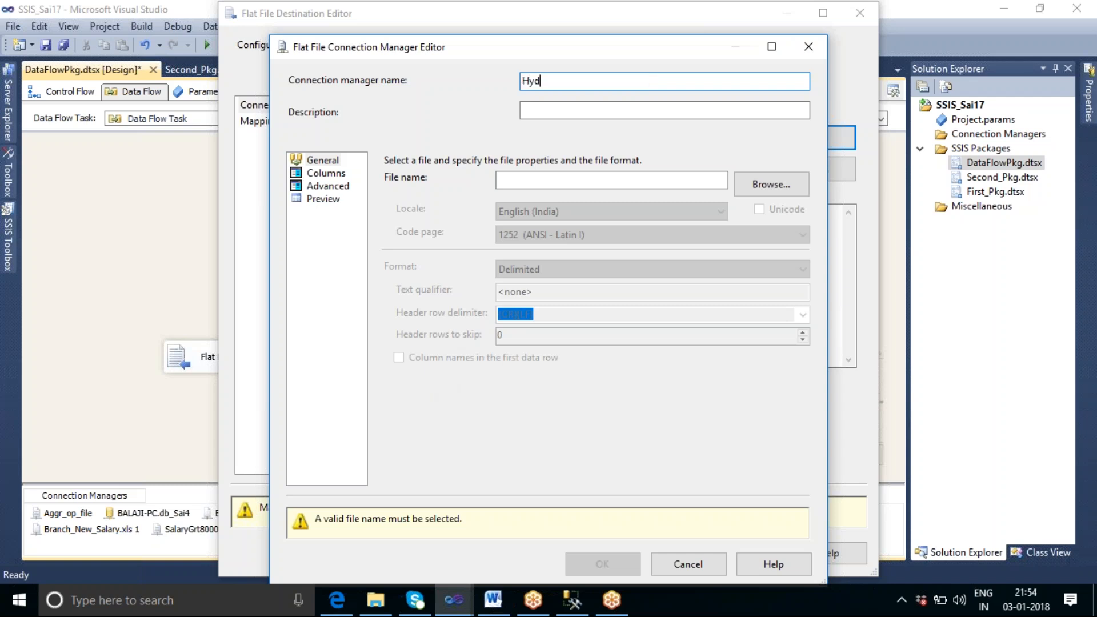
{"action": "type", "text": "CityRecordsFile"}
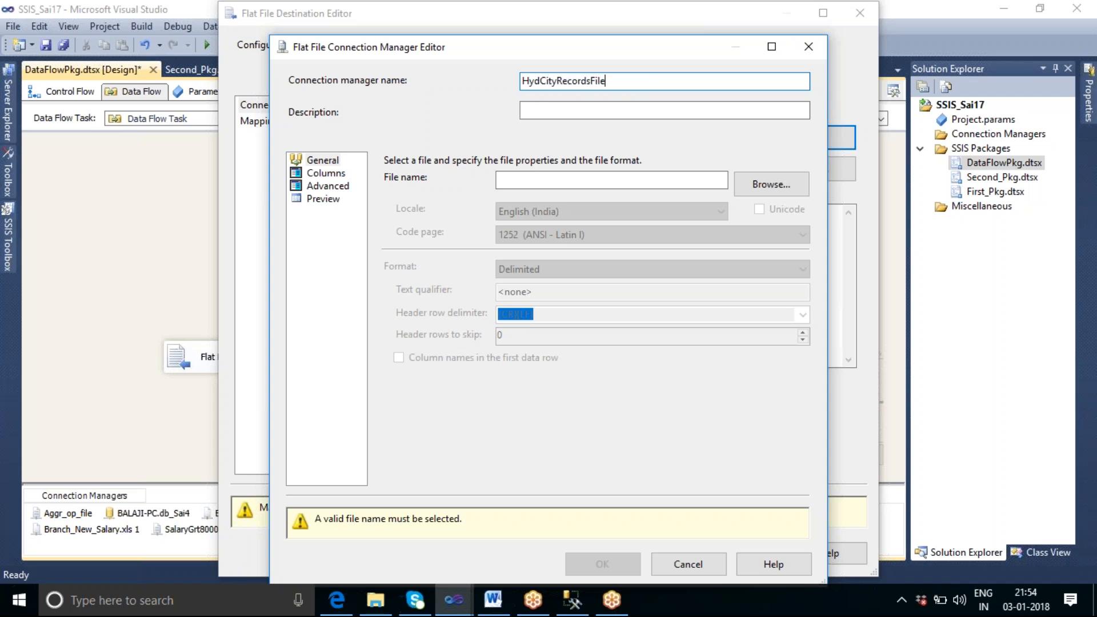
Point the connection to F:\SSIS_Tharala\Hyd_City_Data.txt with column names in the first data row, and save the connection manager
{"action": "left_click", "coordinate": [773, 189]}
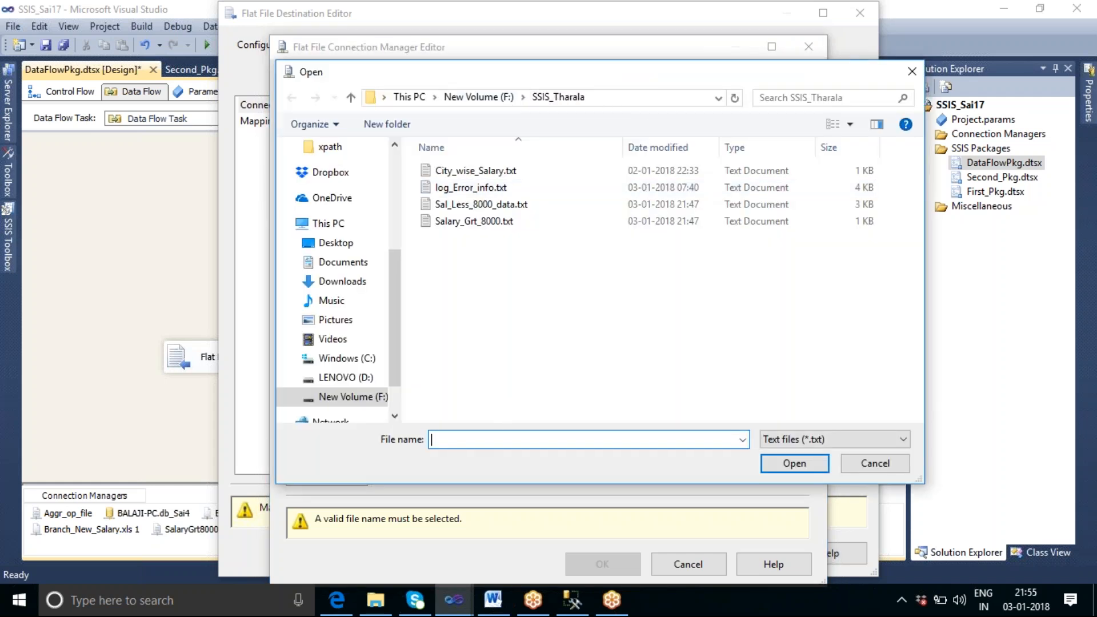
{"action": "type", "text": "Hyd_City_Data.txt"}
{"action": "left_click", "coordinate": [803, 467]}
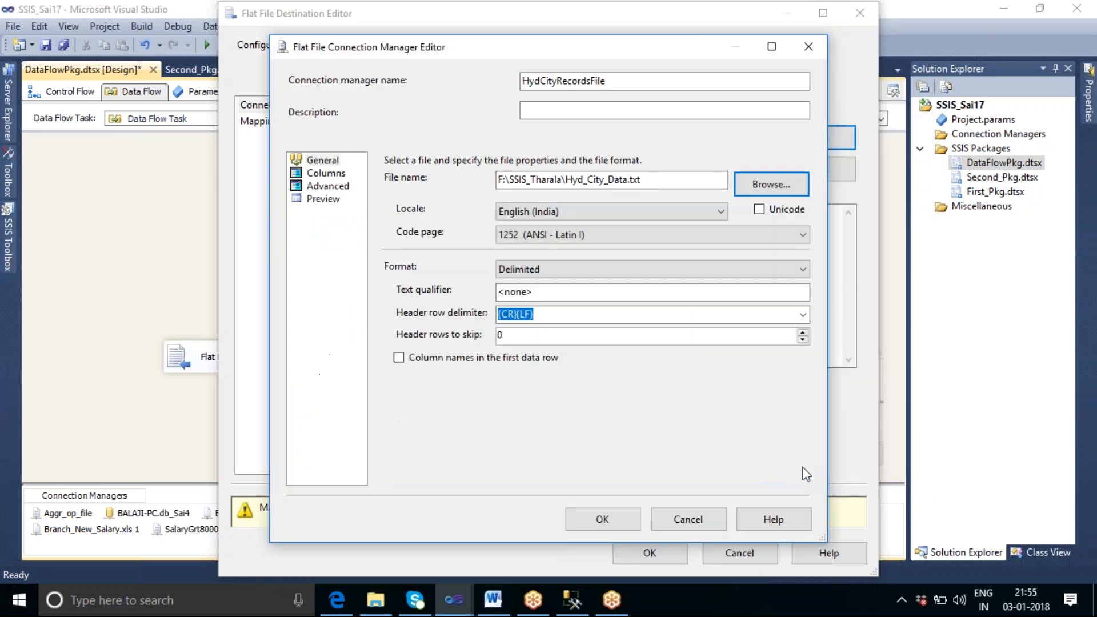
{"action": "left_click", "coordinate": [399, 357]}
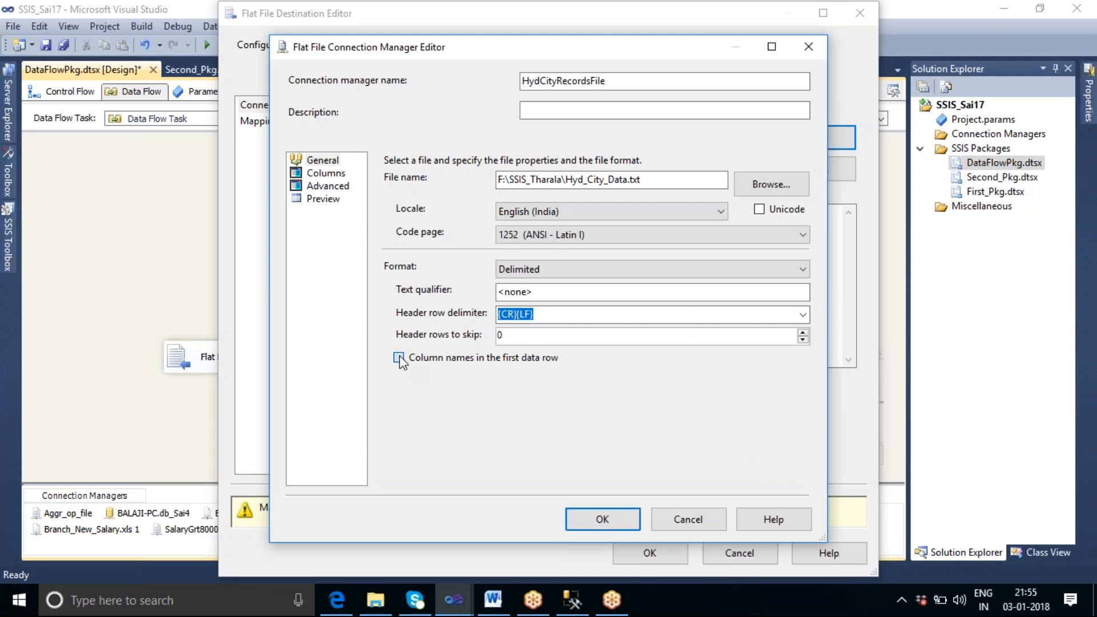
{"action": "left_click", "coordinate": [605, 517]}
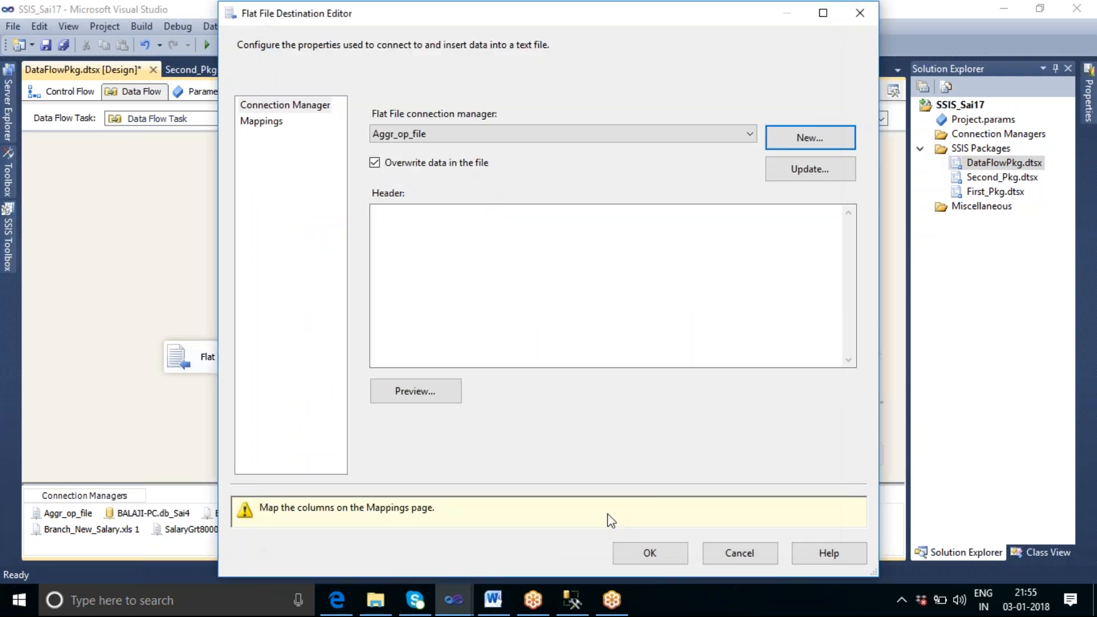
Map the input columns to the same-named destination columns and apply Flat File Destination 2's settings
{"action": "left_click", "coordinate": [264, 126]}
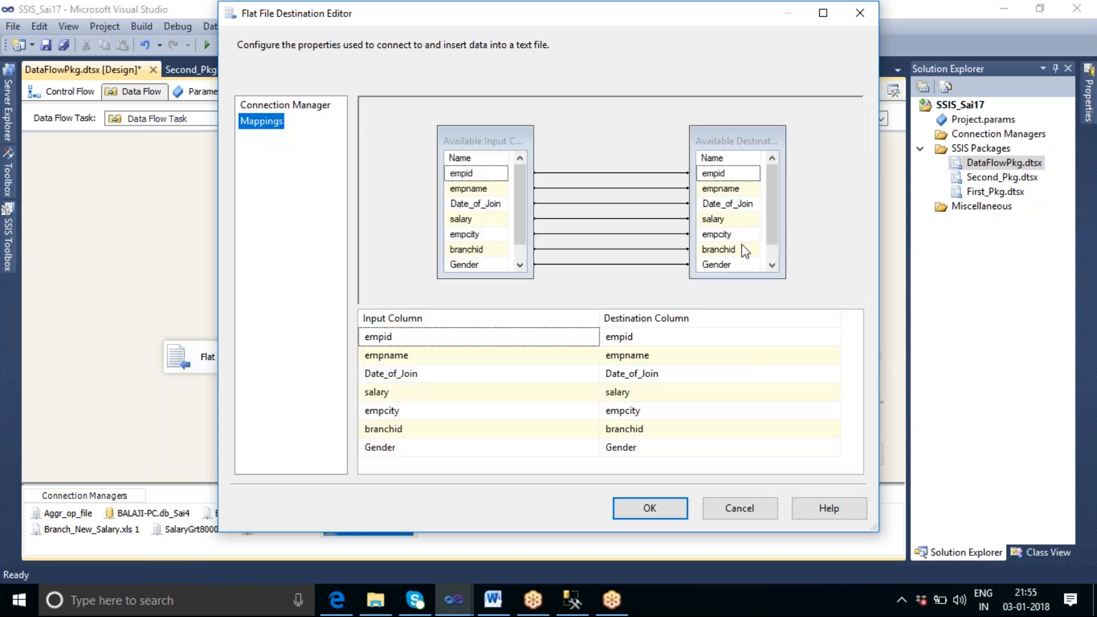
{"action": "left_click", "coordinate": [661, 513]}
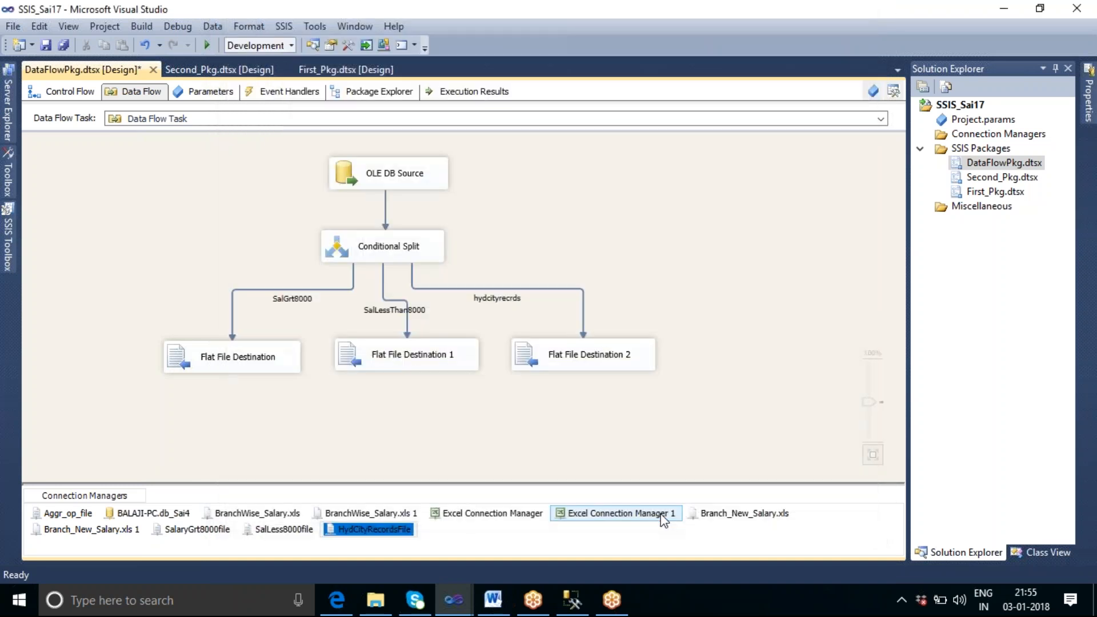
{"action": "left_click", "coordinate": [631, 400]}
Rename the destination fed by the SalGrt8000 output as Salary Grt 8000
{"action": "left_click", "coordinate": [243, 364]}
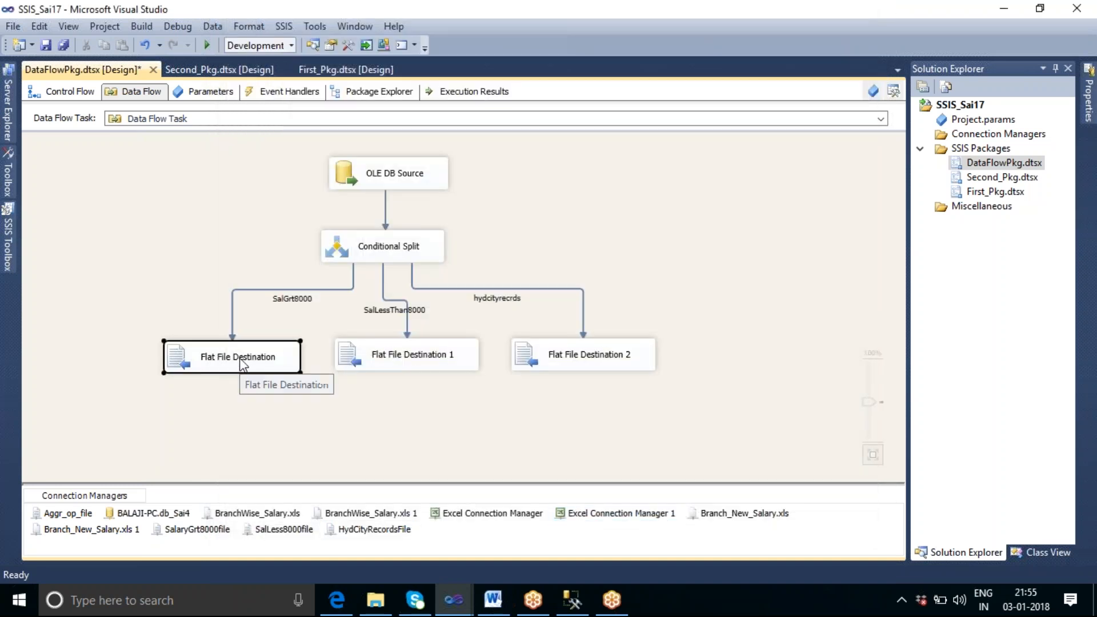
{"action": "left_click", "coordinate": [243, 357]}
{"action": "type", "text": "S"}
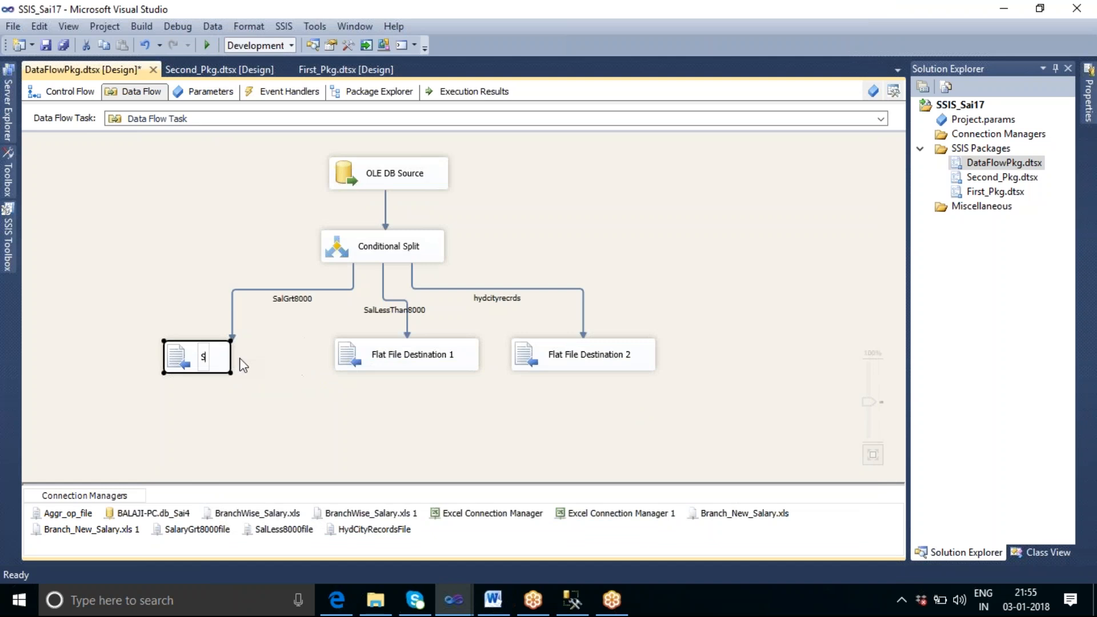
{"action": "type", "text": "alary Grt"}
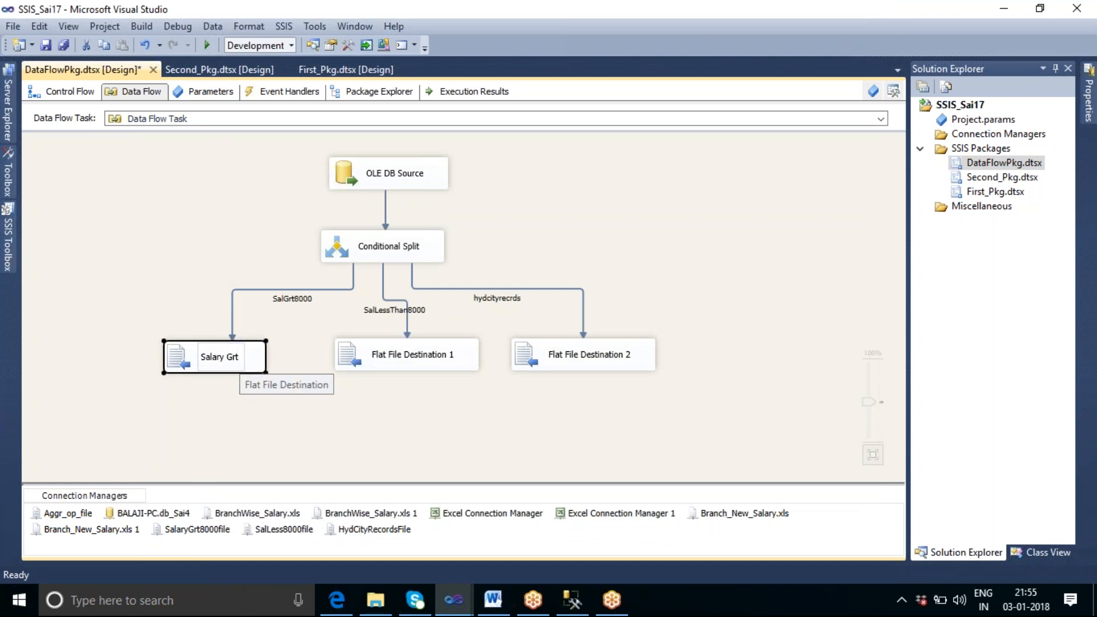
{"action": "type", "text": " 8000"}
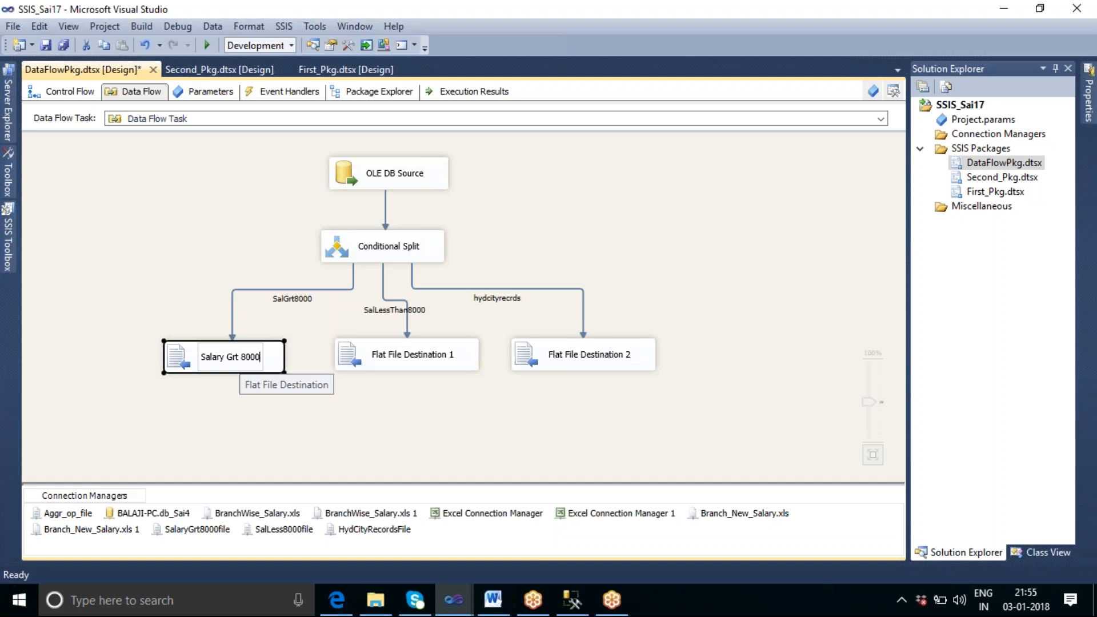
Rename Flat File Destination 1 as Sal Less Than 8000
{"action": "left_click", "coordinate": [419, 359]}
{"action": "left_click", "coordinate": [413, 354]}
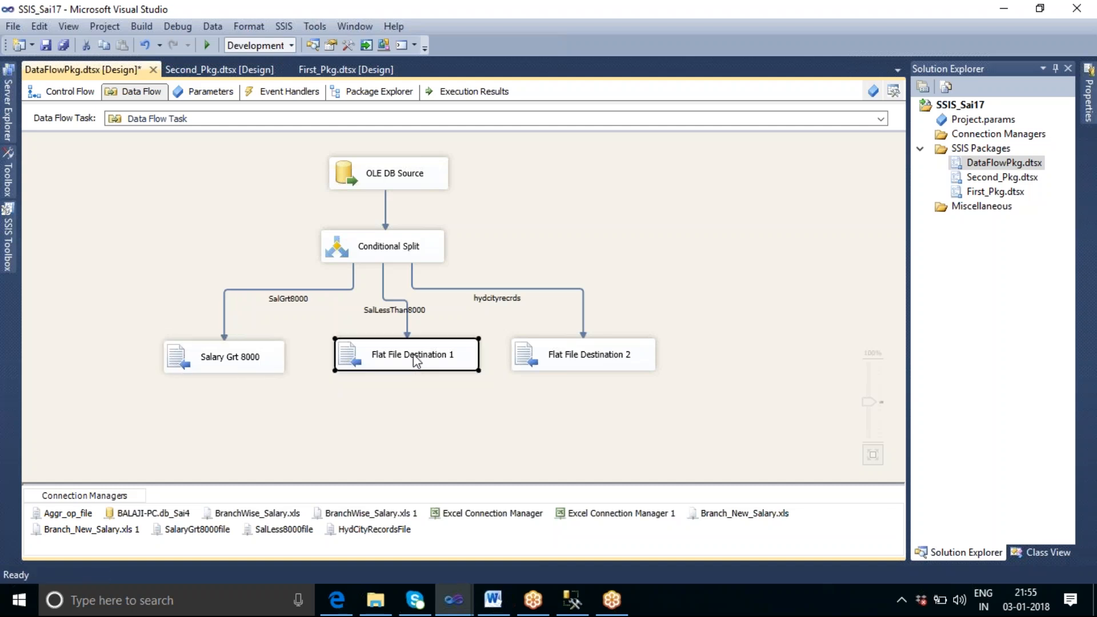
{"action": "type", "text": "Sal"}
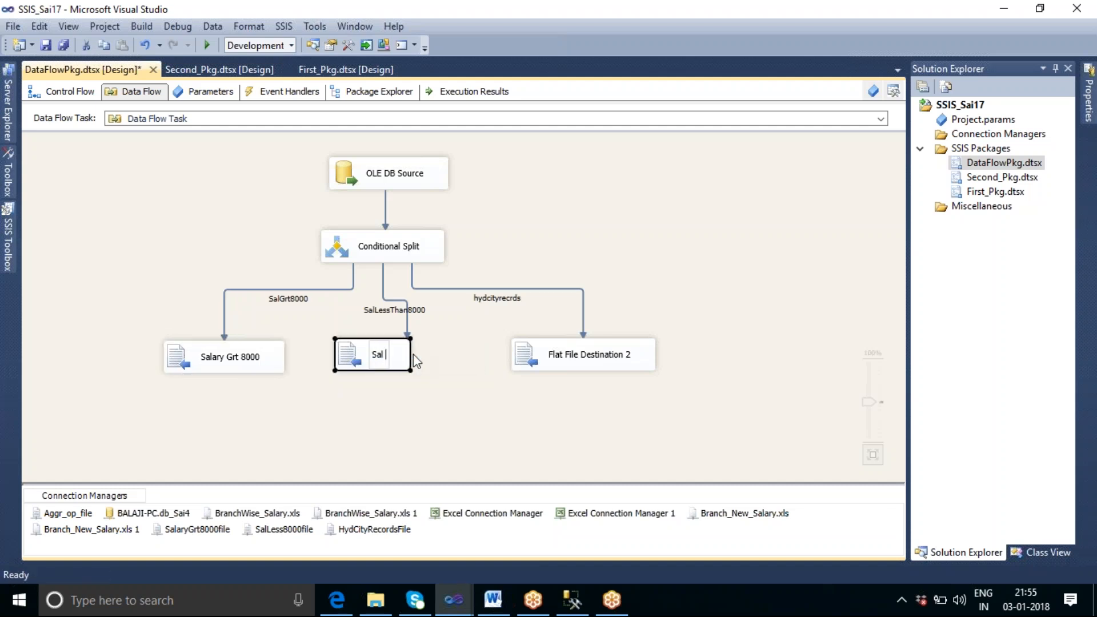
{"action": "type", "text": " Less Than"}
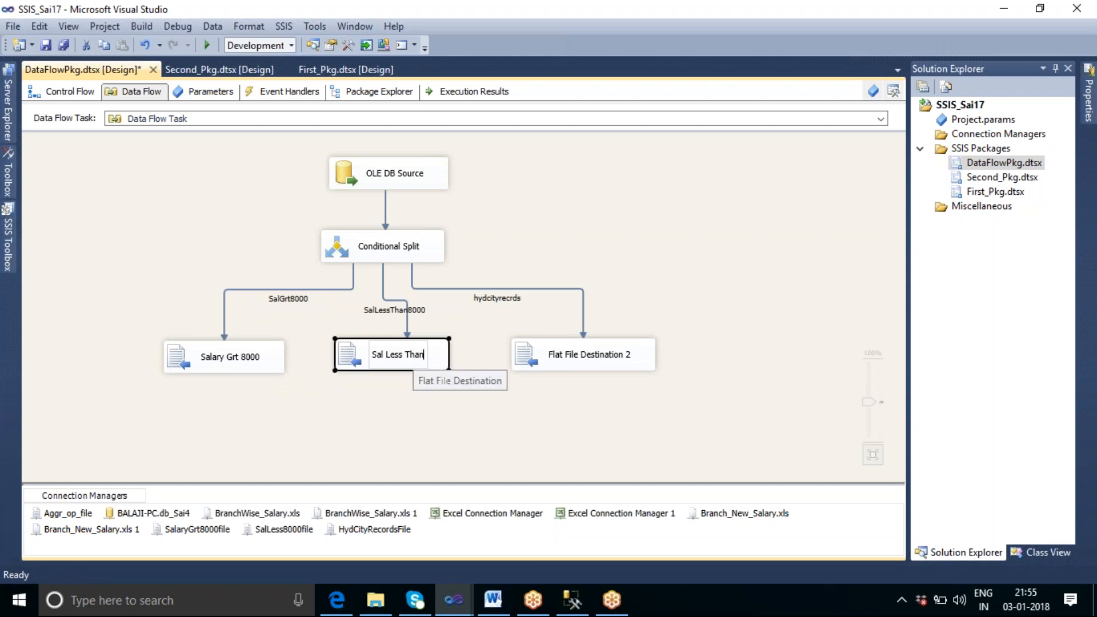
{"action": "type", "text": " 8000"}
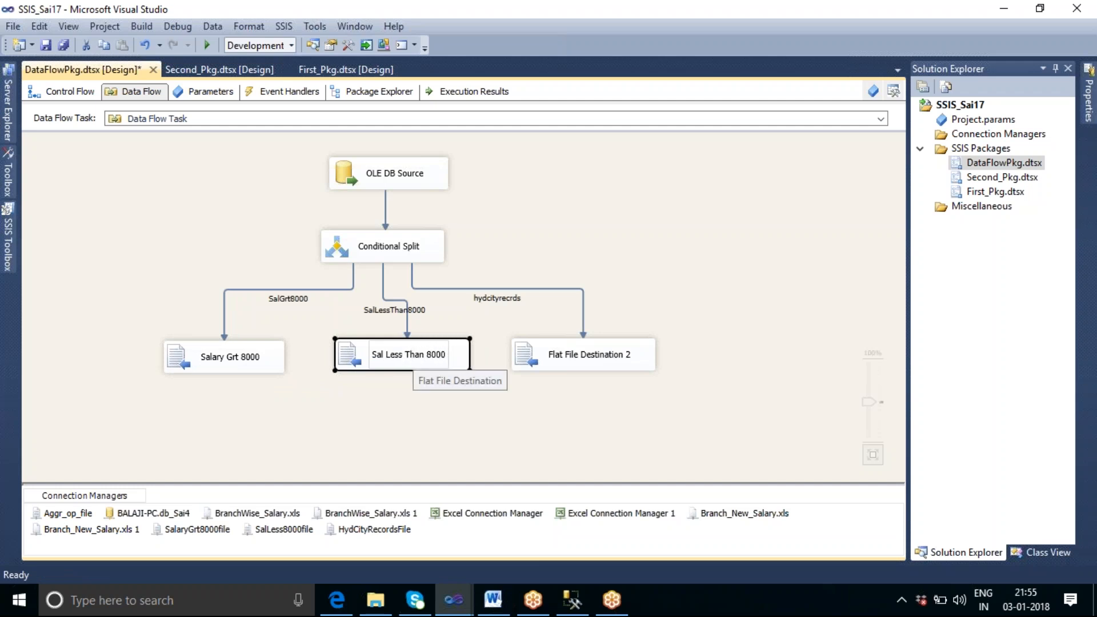
{"action": "left_click", "coordinate": [464, 431]}
Rename Flat File Destination 2 as Hyd City Records
{"action": "double_click", "coordinate": [577, 361]}
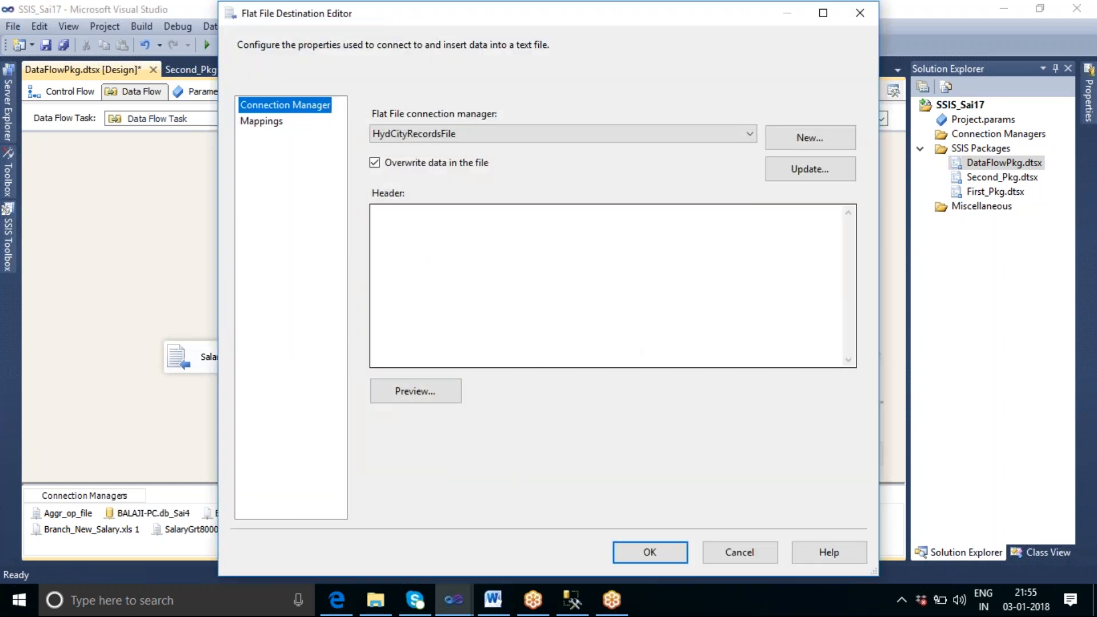
{"action": "left_click", "coordinate": [737, 551]}
{"action": "left_click", "coordinate": [580, 360]}
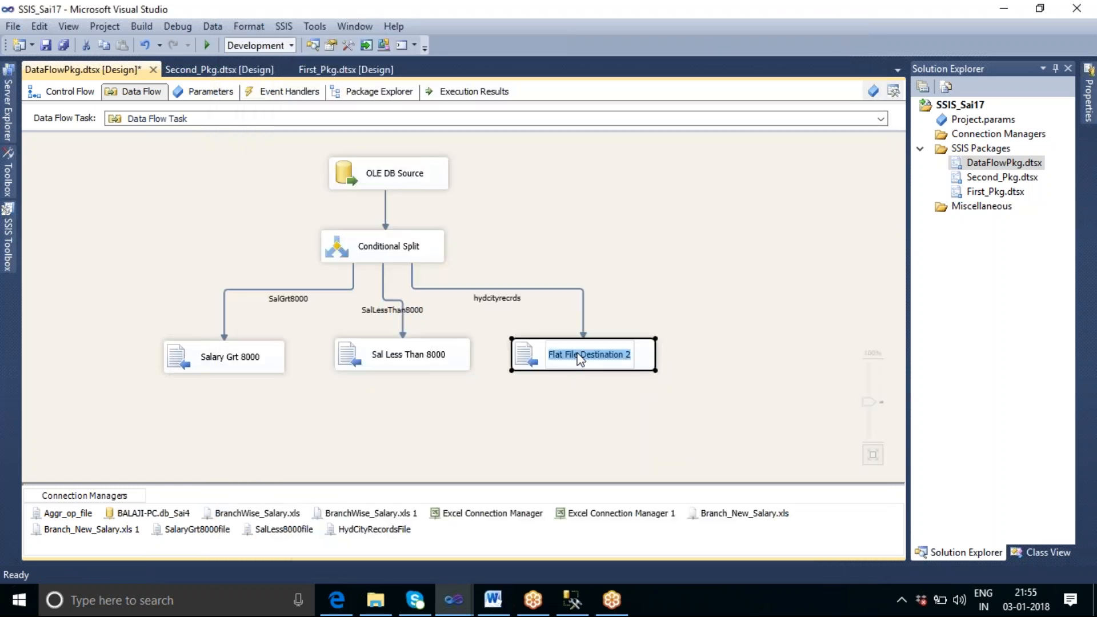
{"action": "type", "text": "Hyd"}
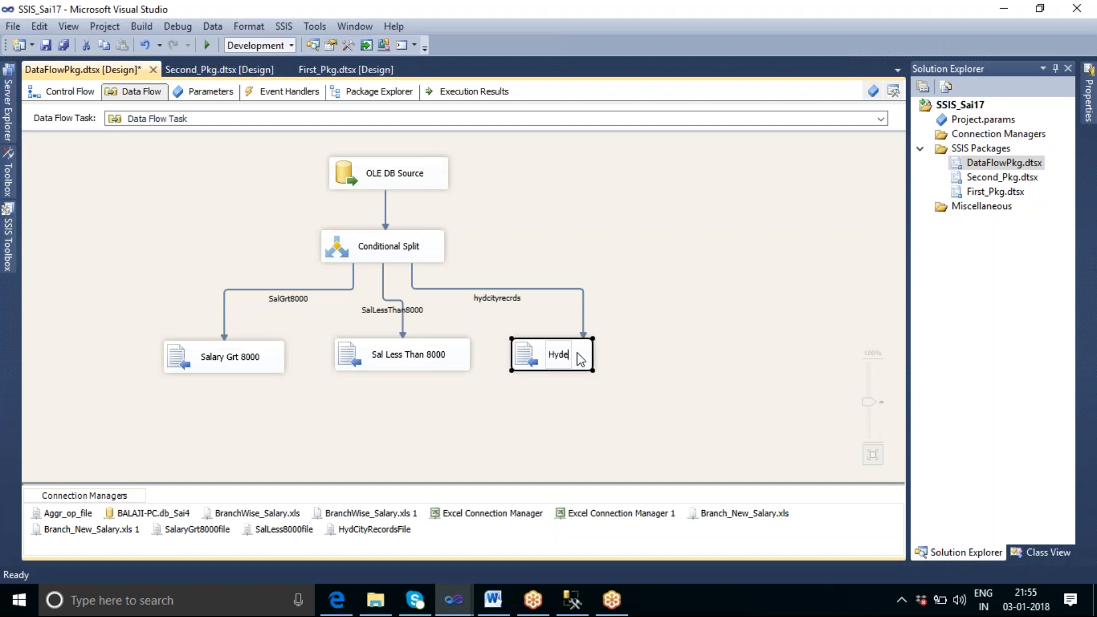
{"action": "type", "text": " City Rec"}
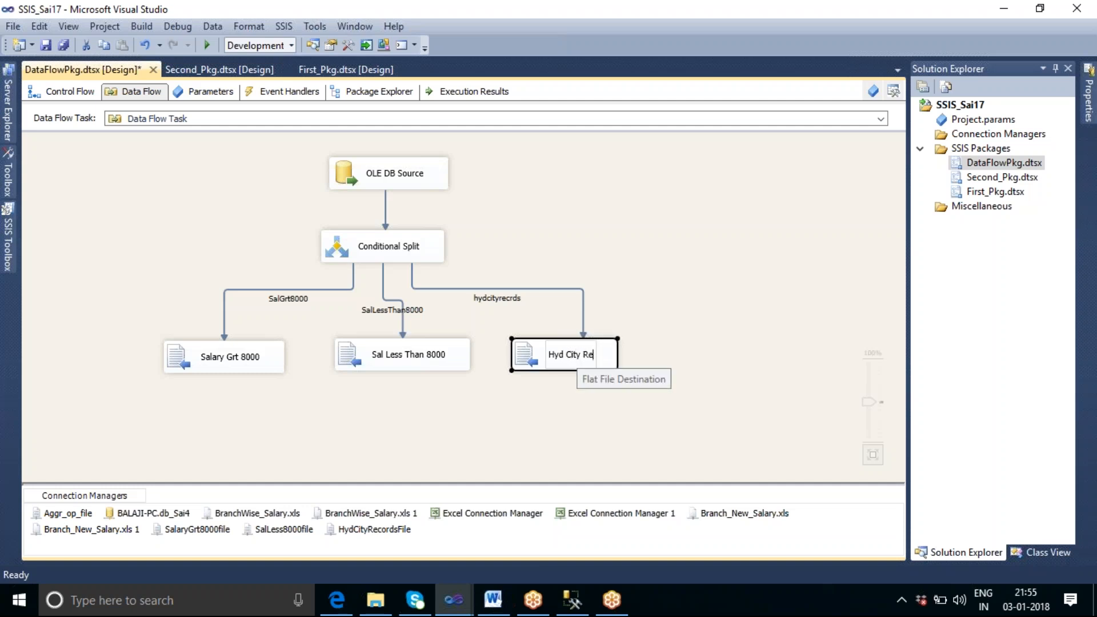
{"action": "type", "text": "ords"}
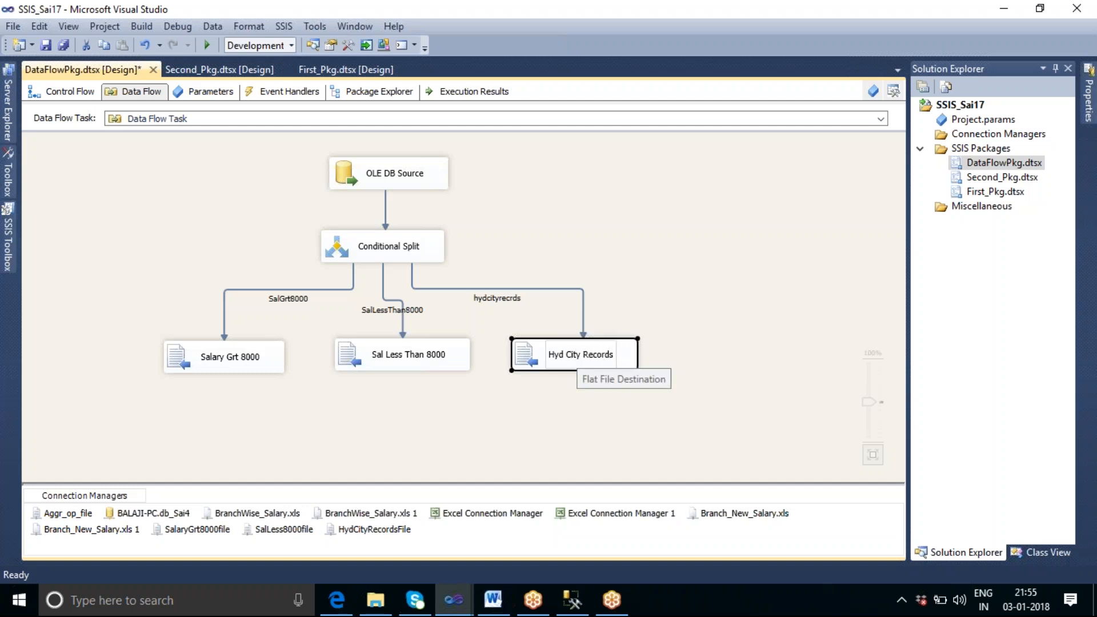
{"action": "left_click", "coordinate": [472, 419]}
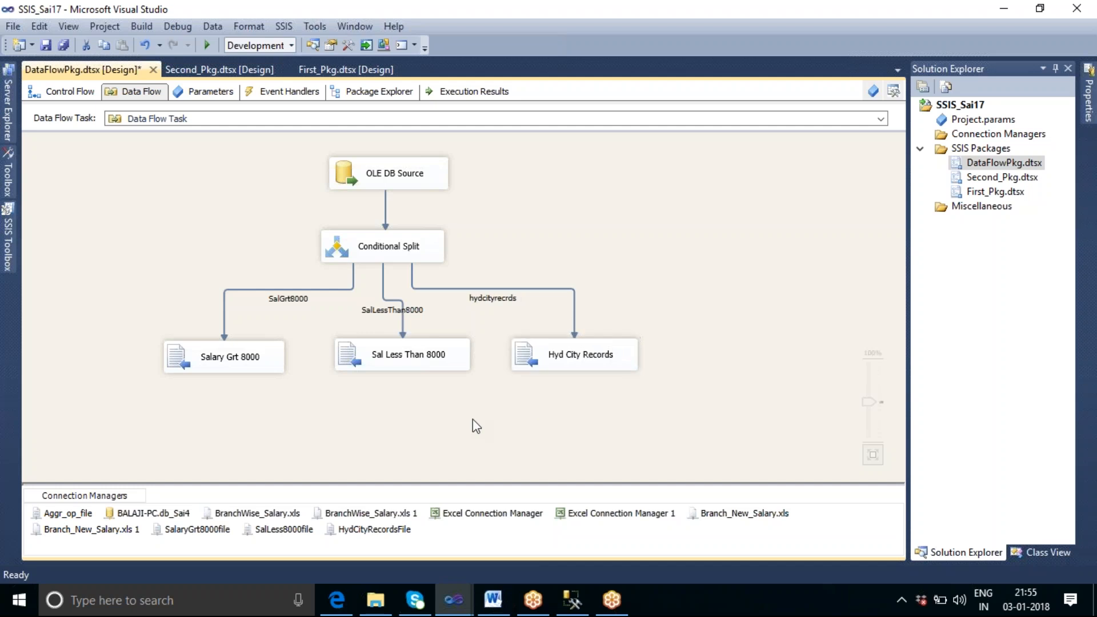
Execute the data flow task, and review the Conditional Split's output conditions without changing them
{"action": "right_click", "coordinate": [585, 203]}
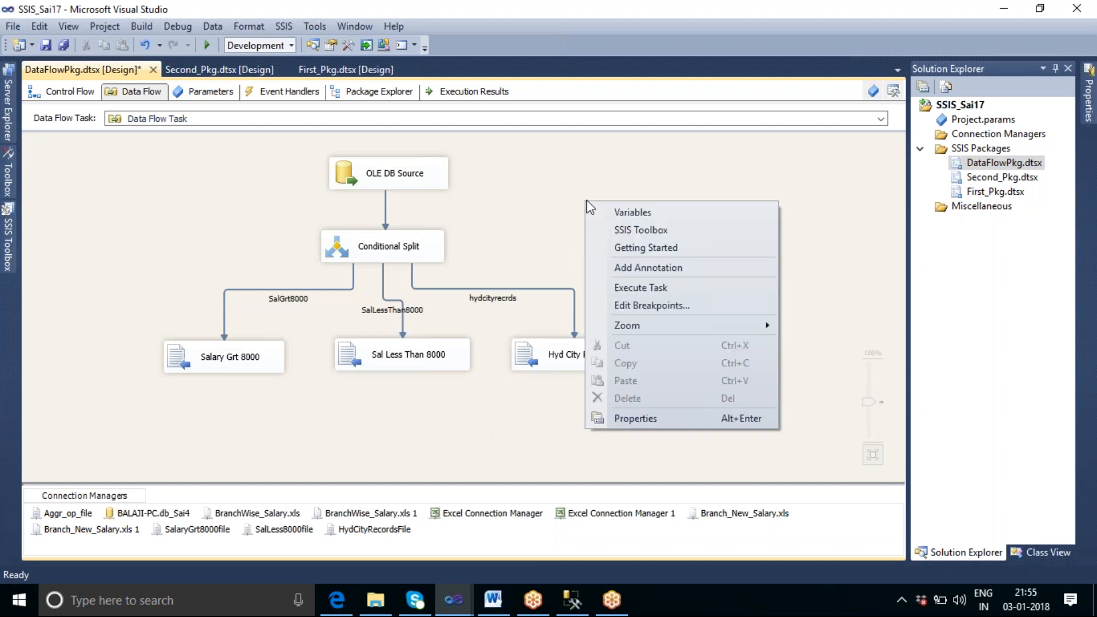
{"action": "left_click", "coordinate": [645, 286]}
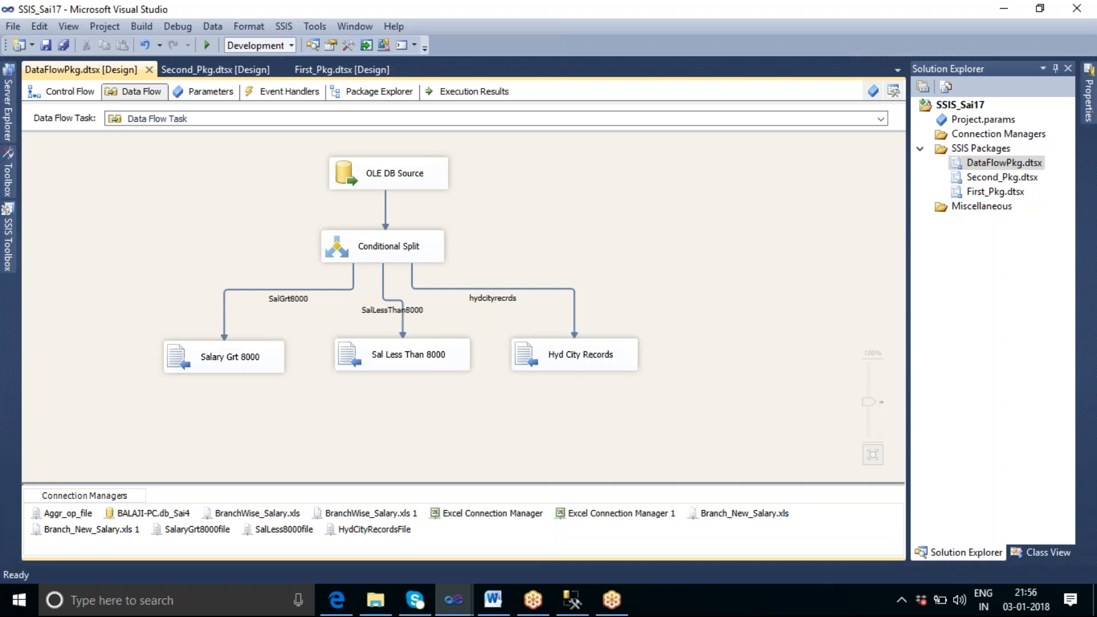
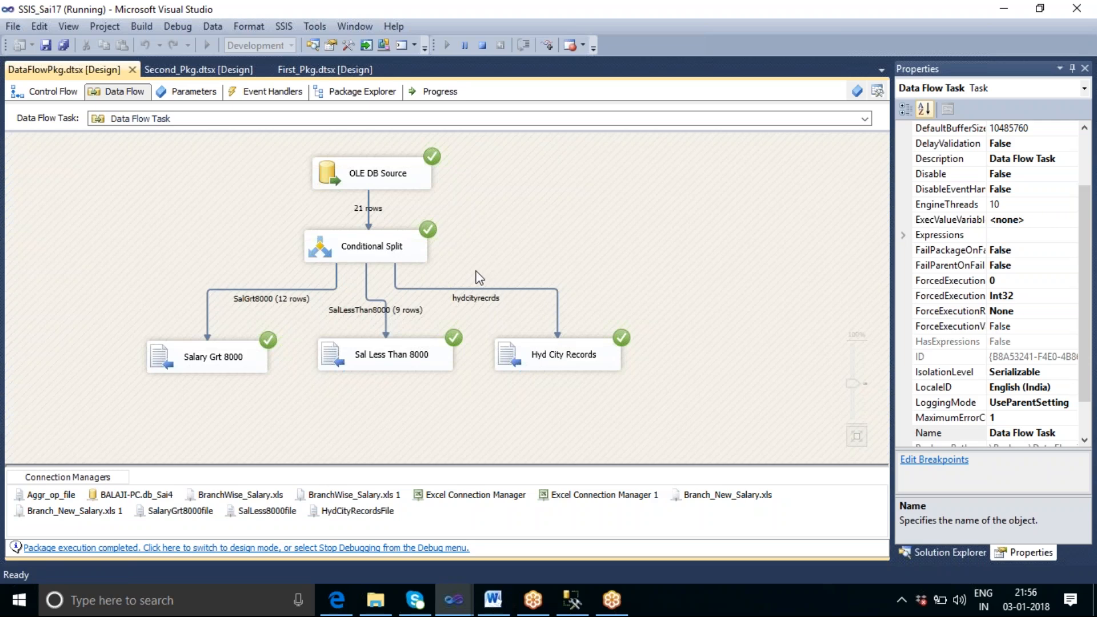
{"action": "double_click", "coordinate": [384, 249]}
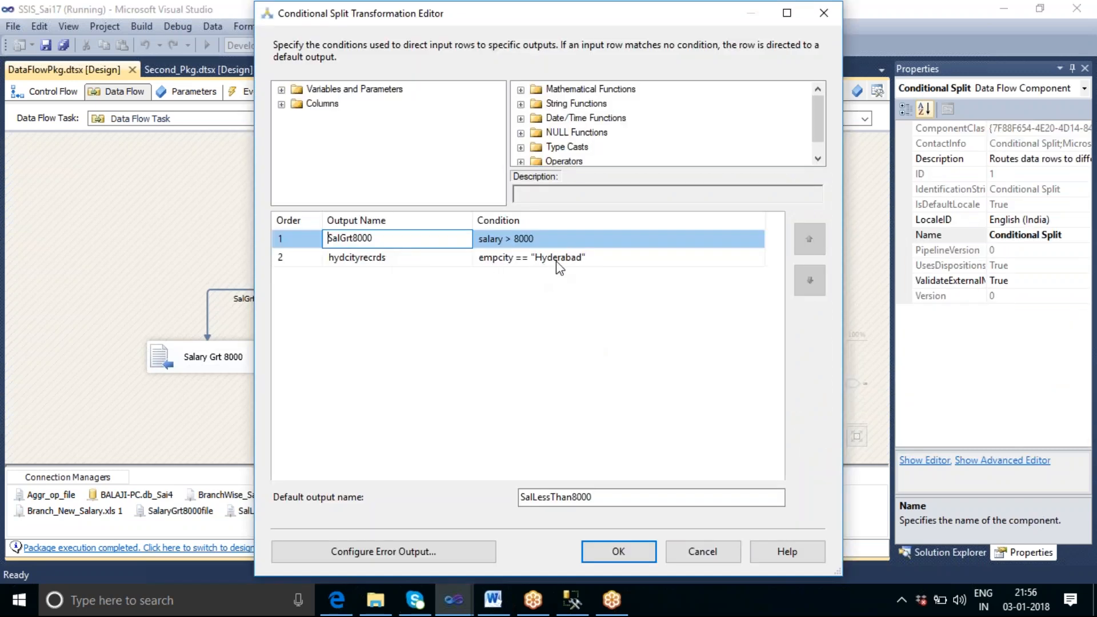
{"action": "left_click", "coordinate": [730, 555]}
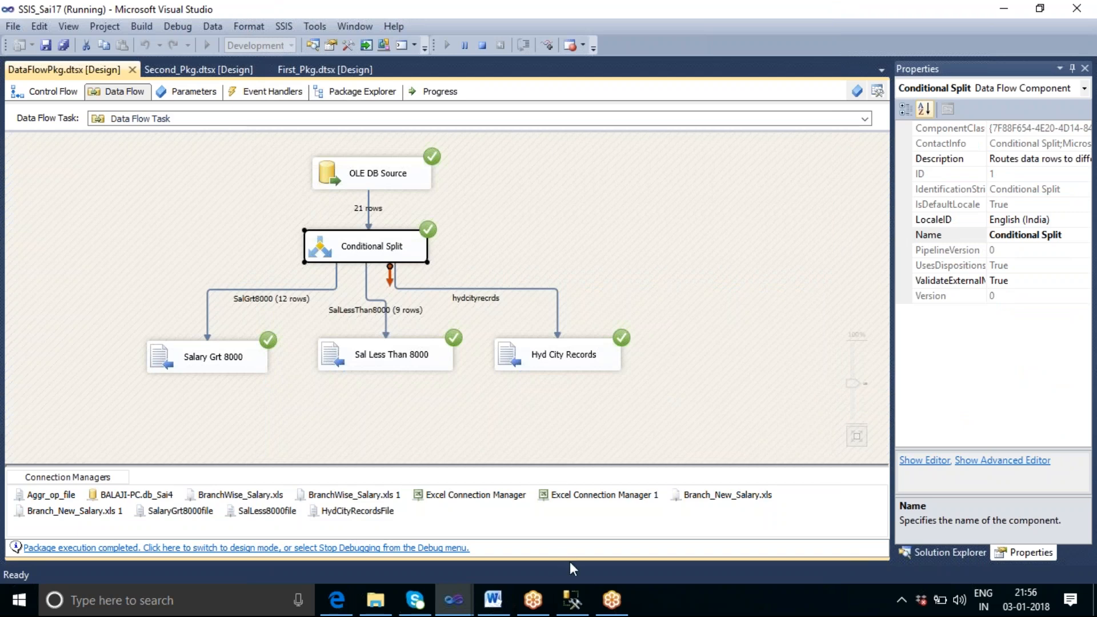
Check the empcity='Hyderabad' query rows in SQL Server Management Studio, and return to the running SSIS_Sai17 project in Visual Studio to stop debugging
{"action": "left_click", "coordinate": [571, 599]}
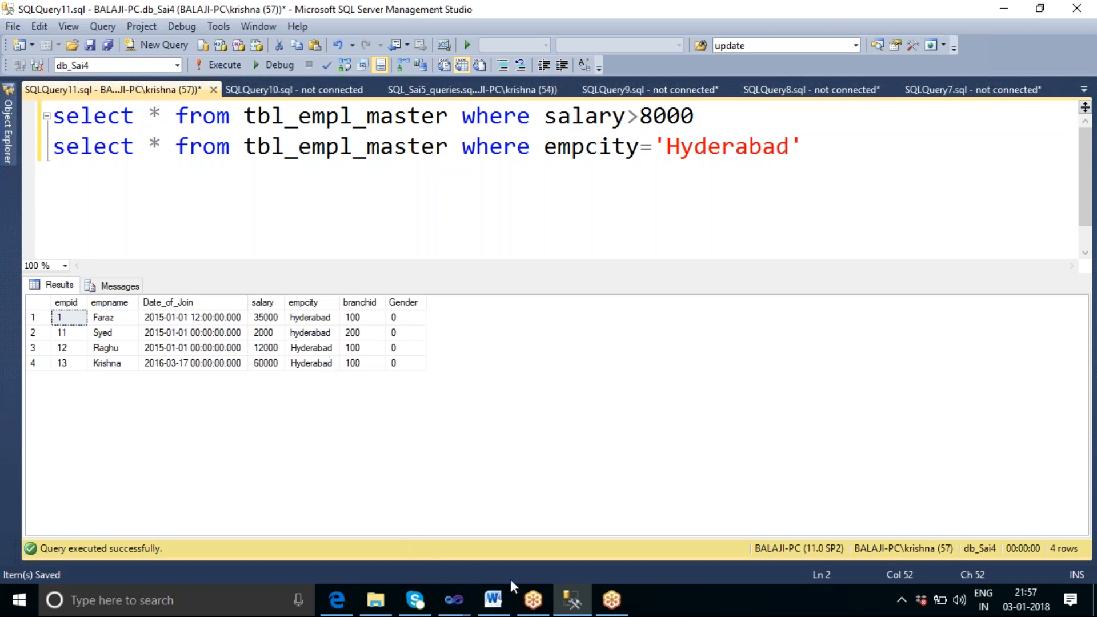
{"action": "mouse_move", "coordinate": [459, 614]}
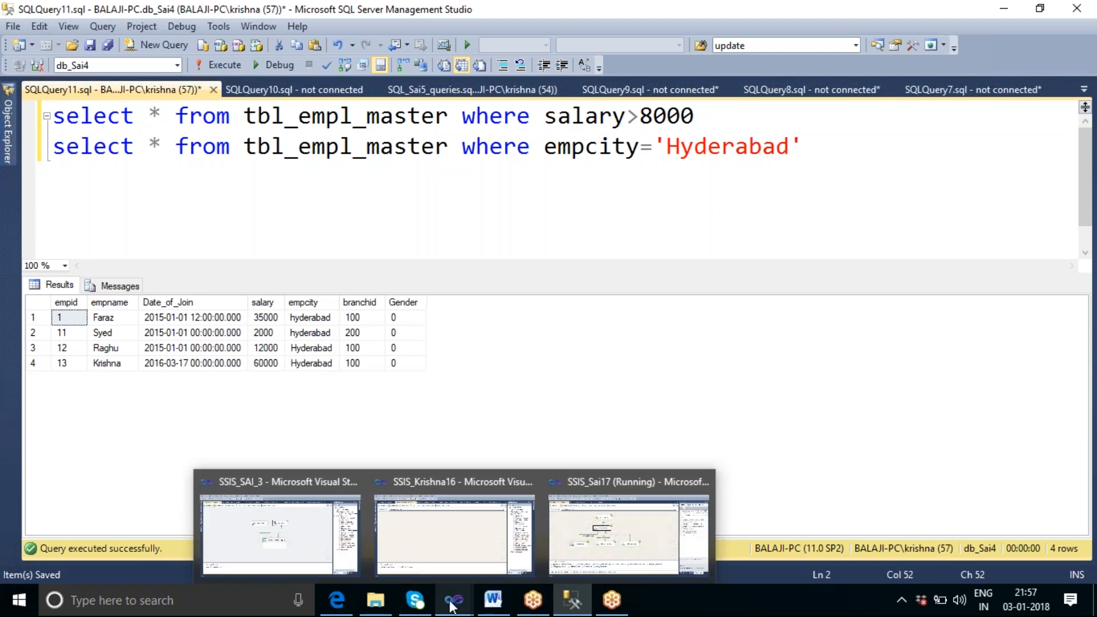
{"action": "mouse_move", "coordinate": [493, 614]}
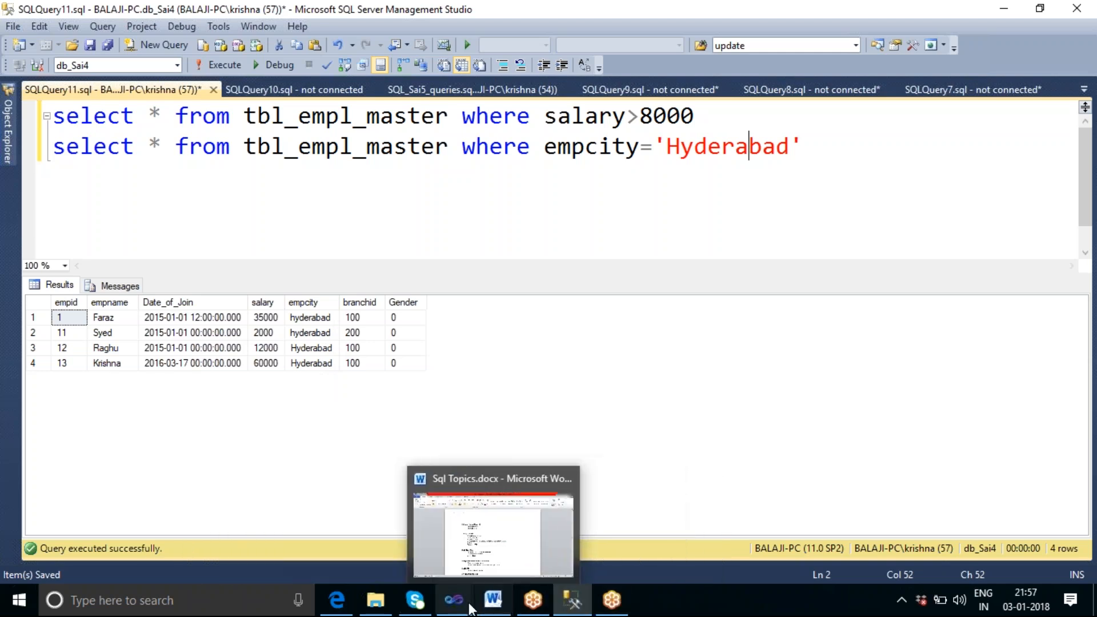
{"action": "left_click", "coordinate": [599, 543]}
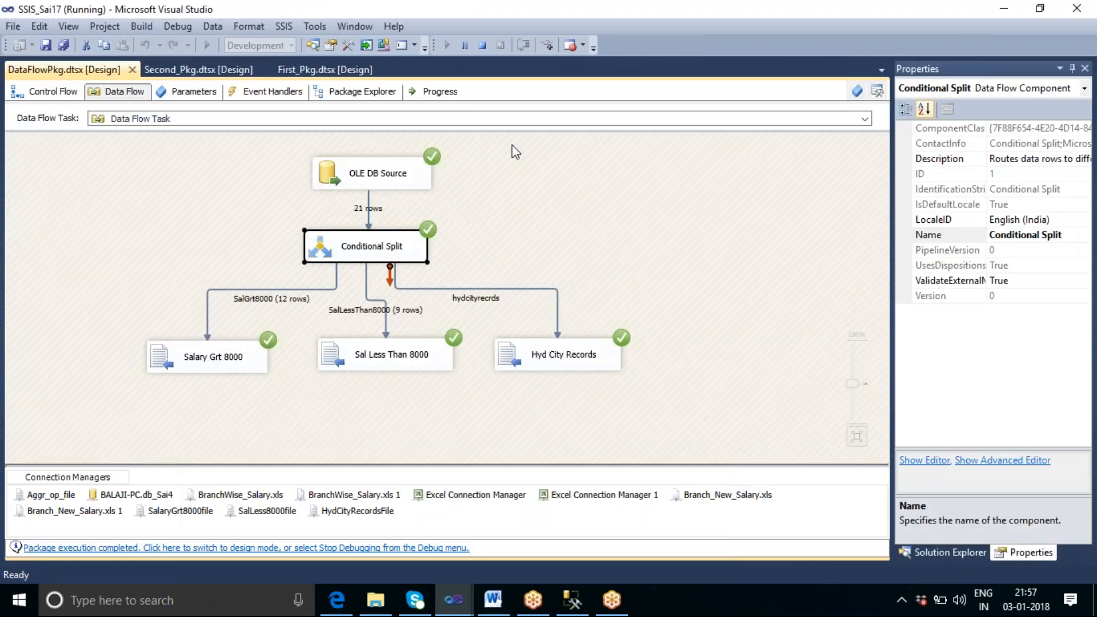
{"action": "left_click", "coordinate": [400, 548]}
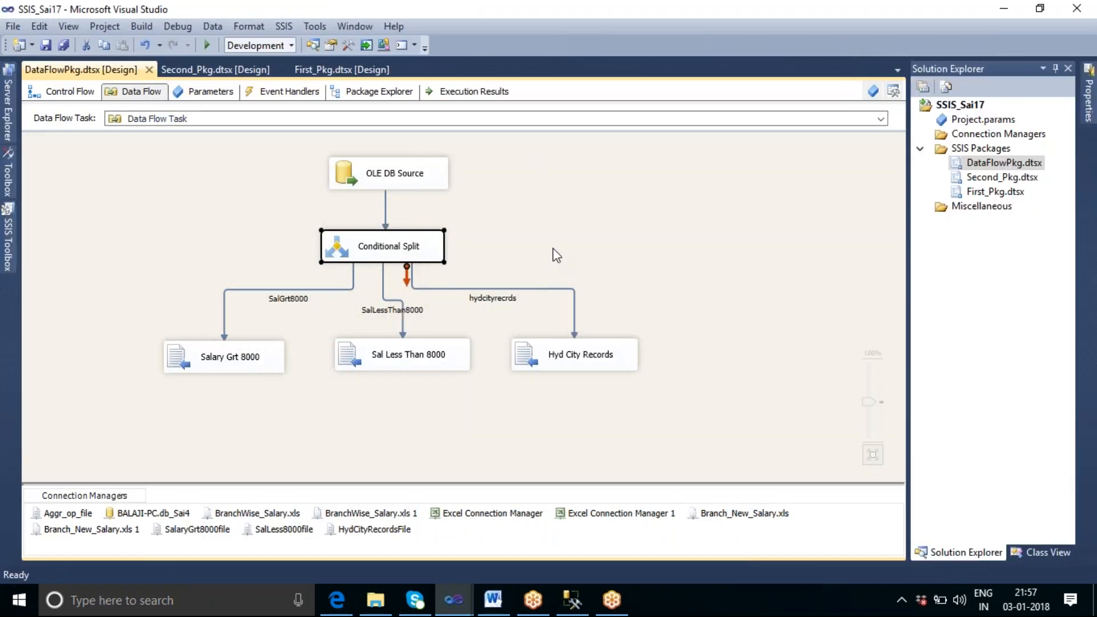
Open the Conditional Split's conditions, and rerun only the empcity='Hyderabad' query on tbl_empl_master in SQL Server Management Studio
{"action": "double_click", "coordinate": [419, 253]}
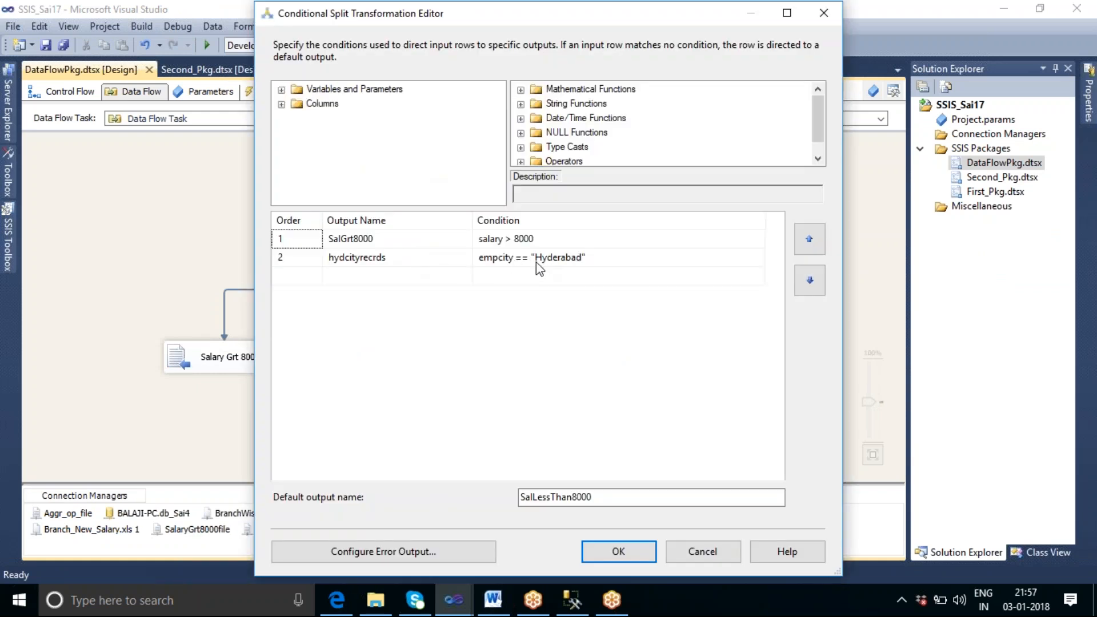
{"action": "left_click", "coordinate": [571, 600]}
{"action": "left_click", "coordinate": [625, 146]}
{"action": "left_click_drag", "start_coordinate": [804, 146], "coordinate": [51, 147]}
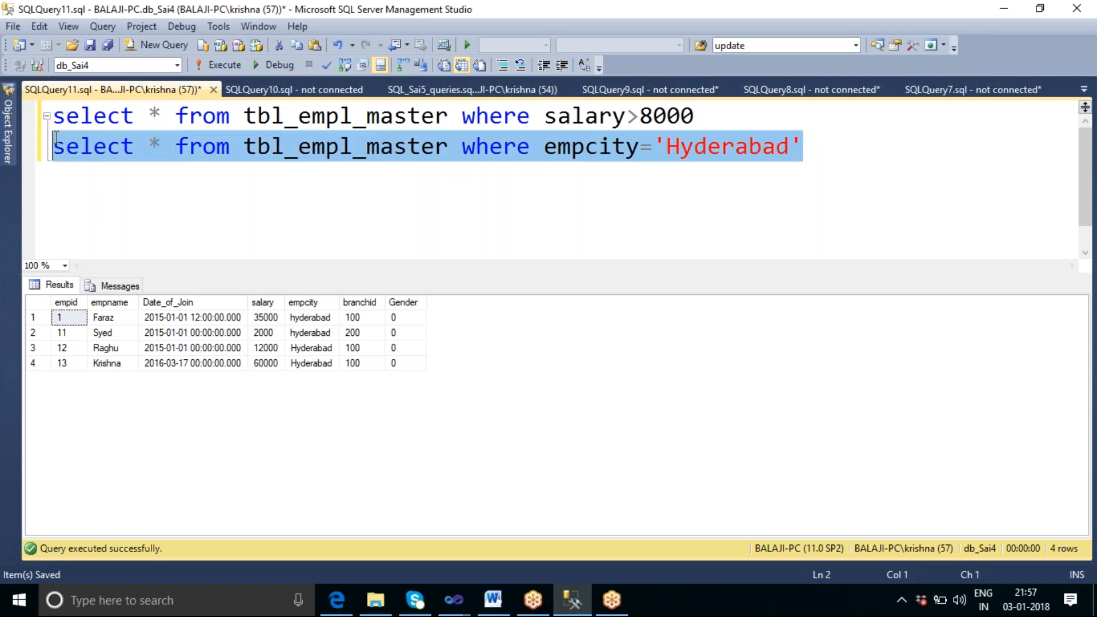
{"action": "left_click", "coordinate": [214, 64]}
Compare the capitalisation of the empcity values and the salaries in the Hyderabad query's result rows
{"action": "left_click", "coordinate": [303, 350]}
{"action": "left_click", "coordinate": [307, 365]}
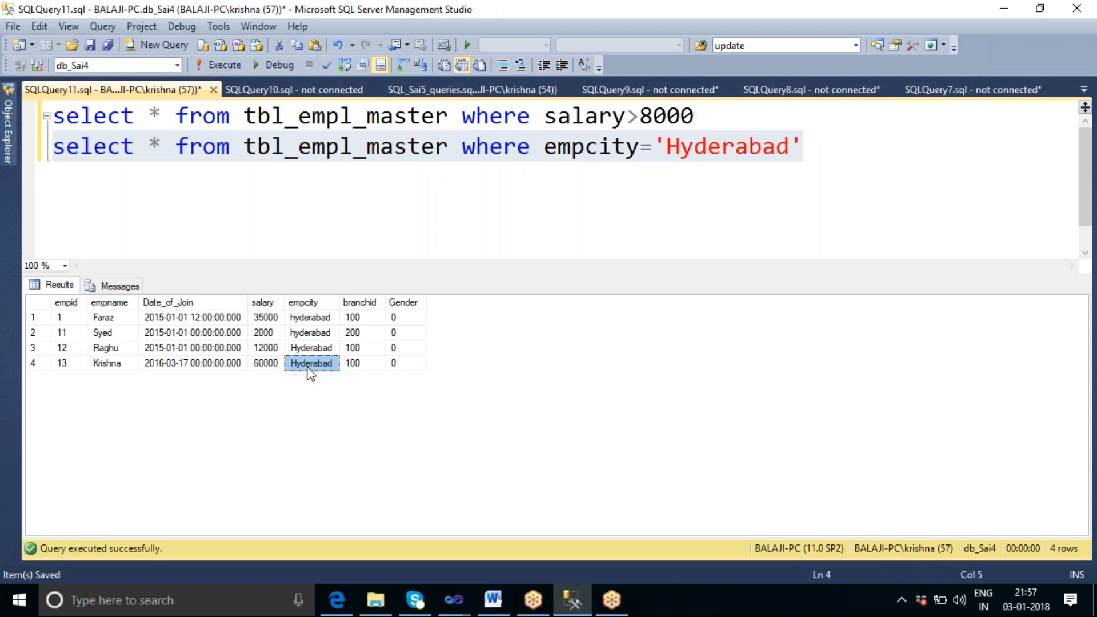
{"action": "left_click", "coordinate": [310, 353]}
{"action": "left_click", "coordinate": [312, 350]}
{"action": "left_click", "coordinate": [312, 365]}
{"action": "left_click", "coordinate": [261, 349]}
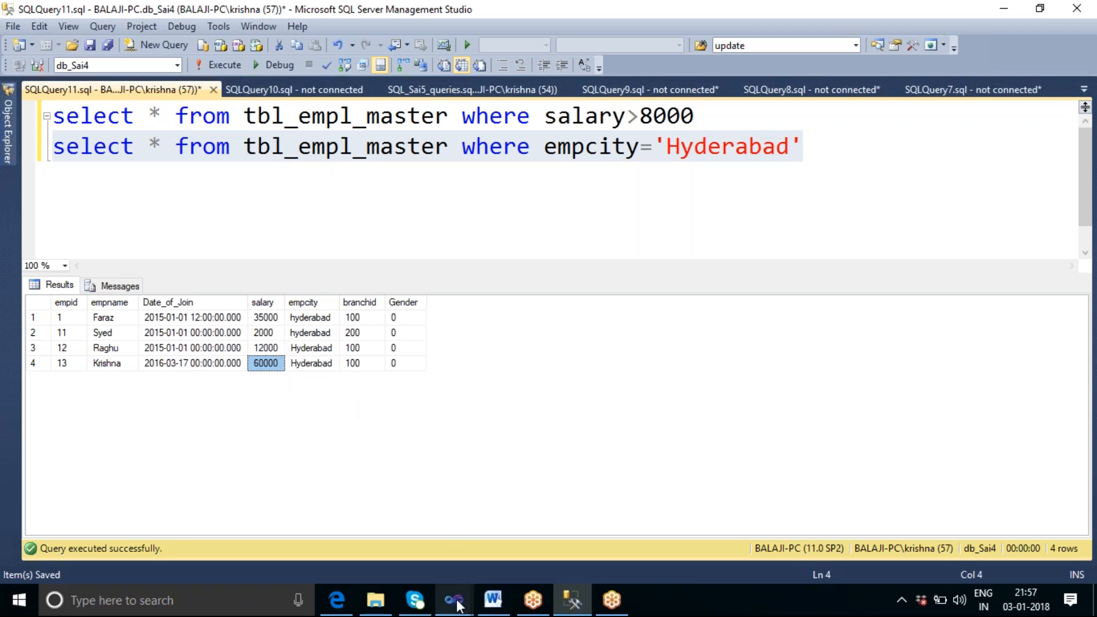
Return to the SSIS_Sai17 project in Visual Studio, and review the Conditional Split's output conditions without changing them
{"action": "mouse_move", "coordinate": [457, 604]}
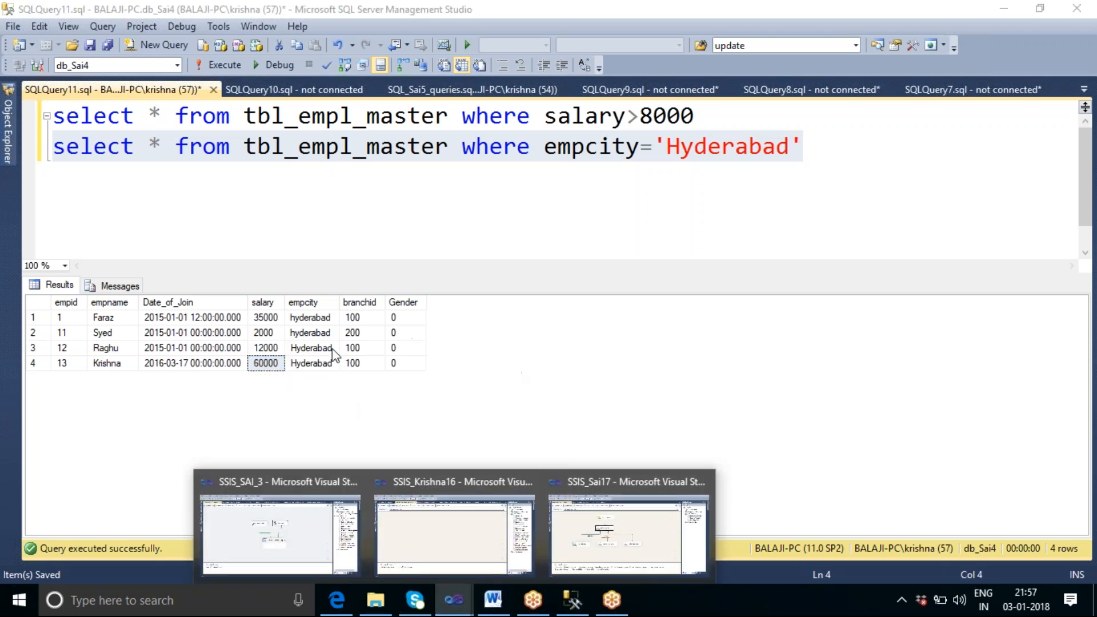
{"action": "left_click", "coordinate": [599, 529]}
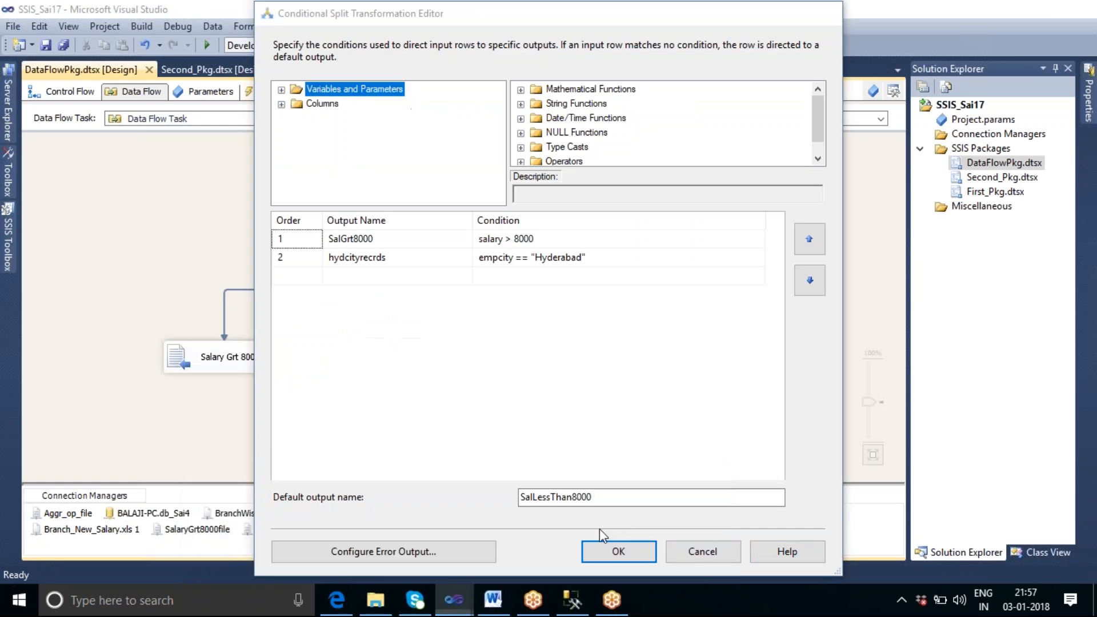
{"action": "left_click", "coordinate": [692, 552]}
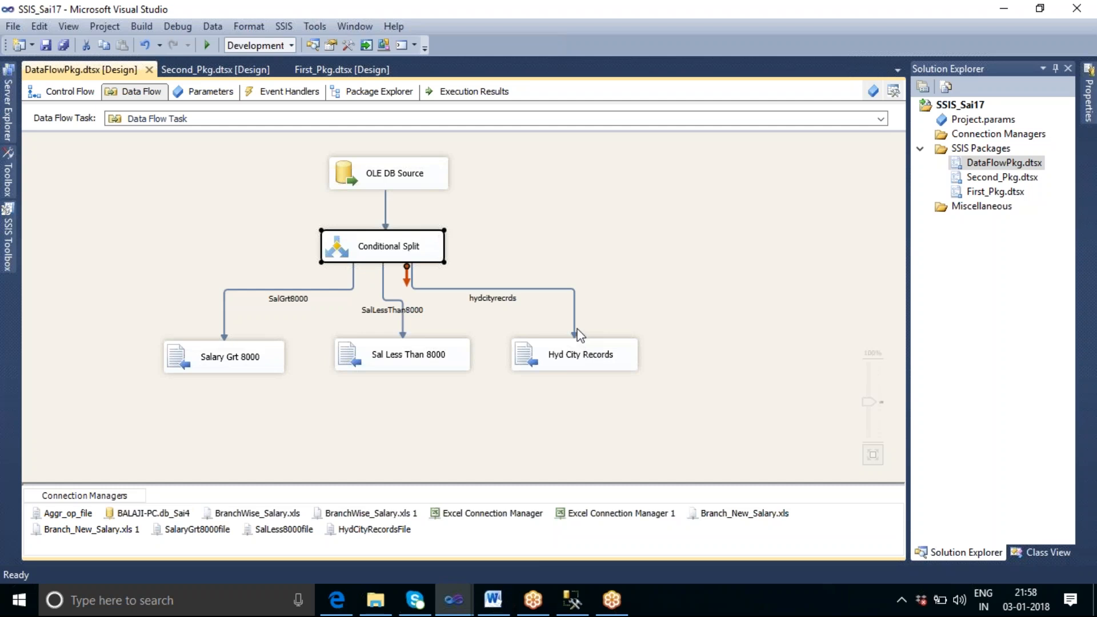
{"action": "left_click", "coordinate": [514, 235]}
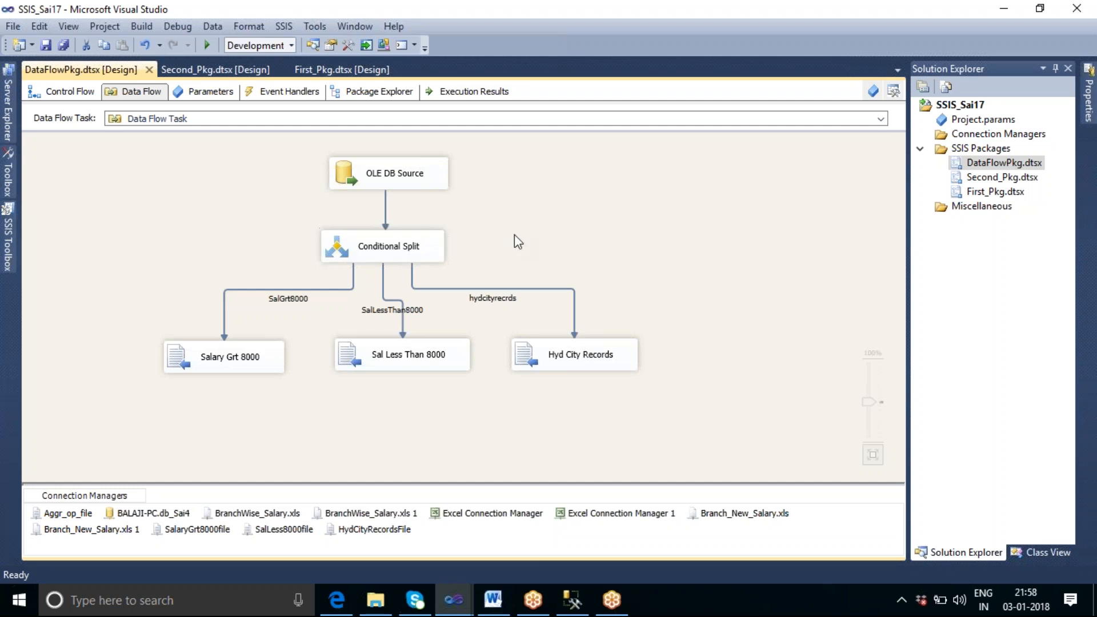
{"action": "double_click", "coordinate": [413, 246]}
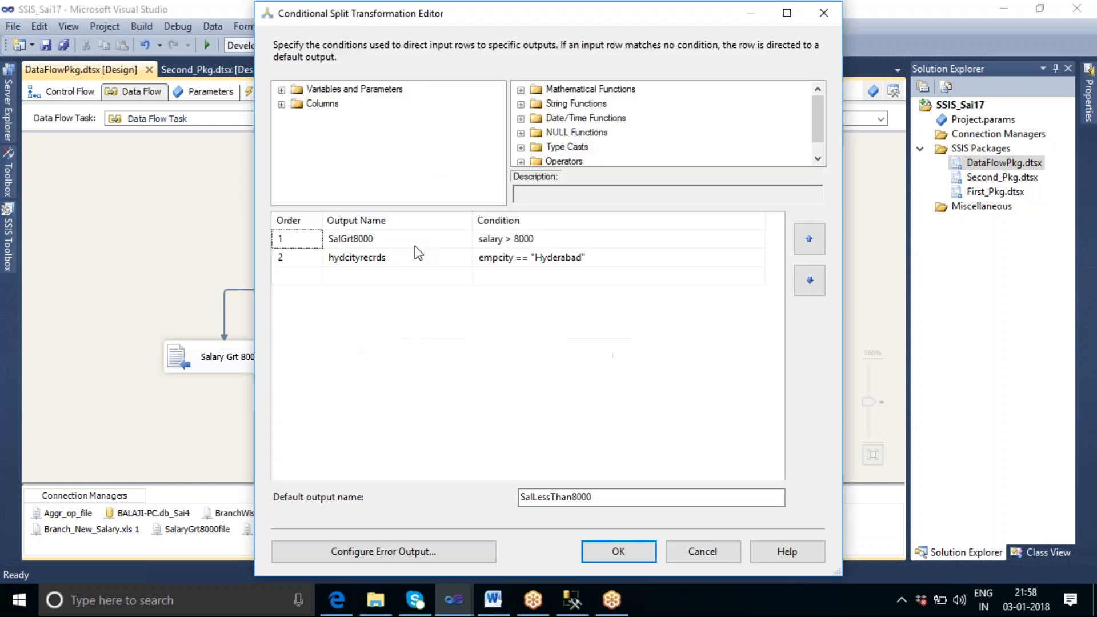
{"action": "left_click", "coordinate": [710, 554]}
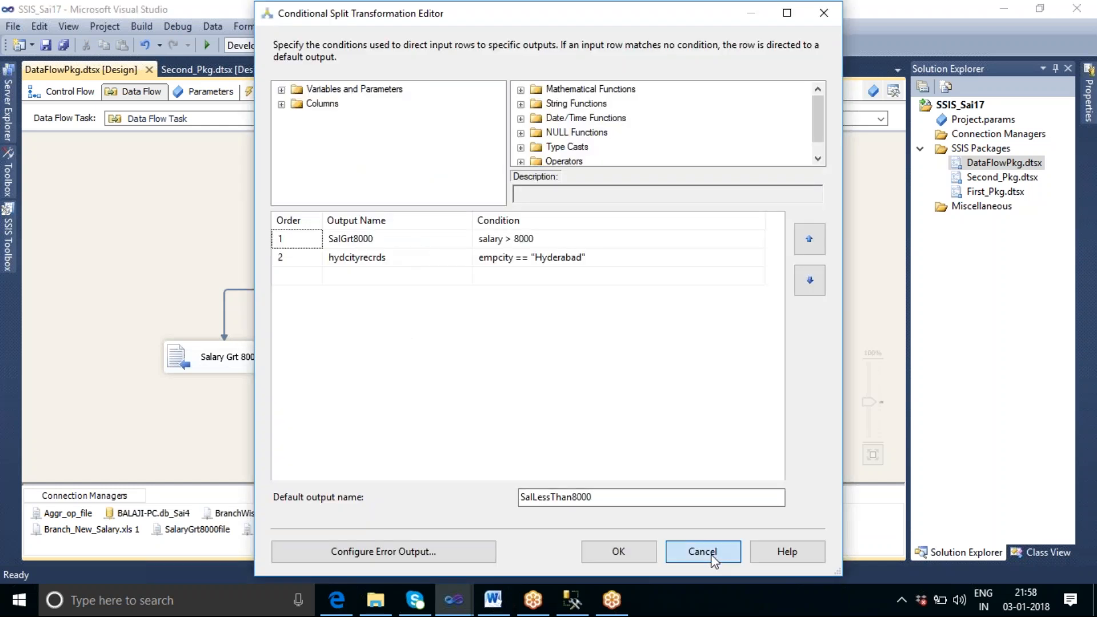
{"action": "left_click", "coordinate": [703, 353]}
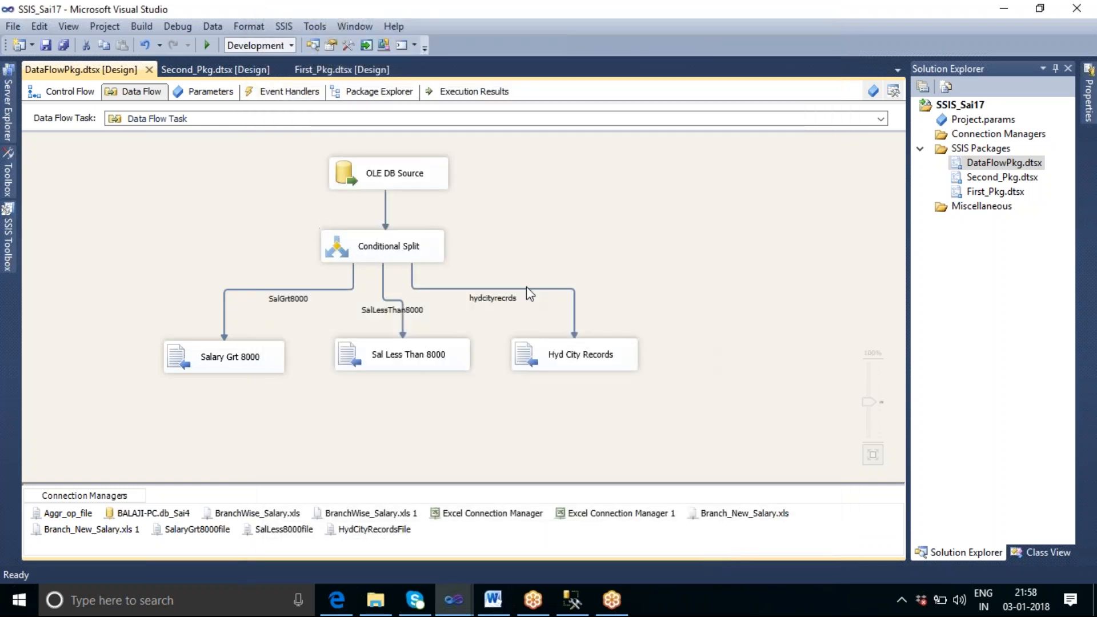
Make the Conditional Split's hydcityrecrds condition case-insensitive by setting it to lower(empcity) == "hyderabad"
{"action": "double_click", "coordinate": [405, 247]}
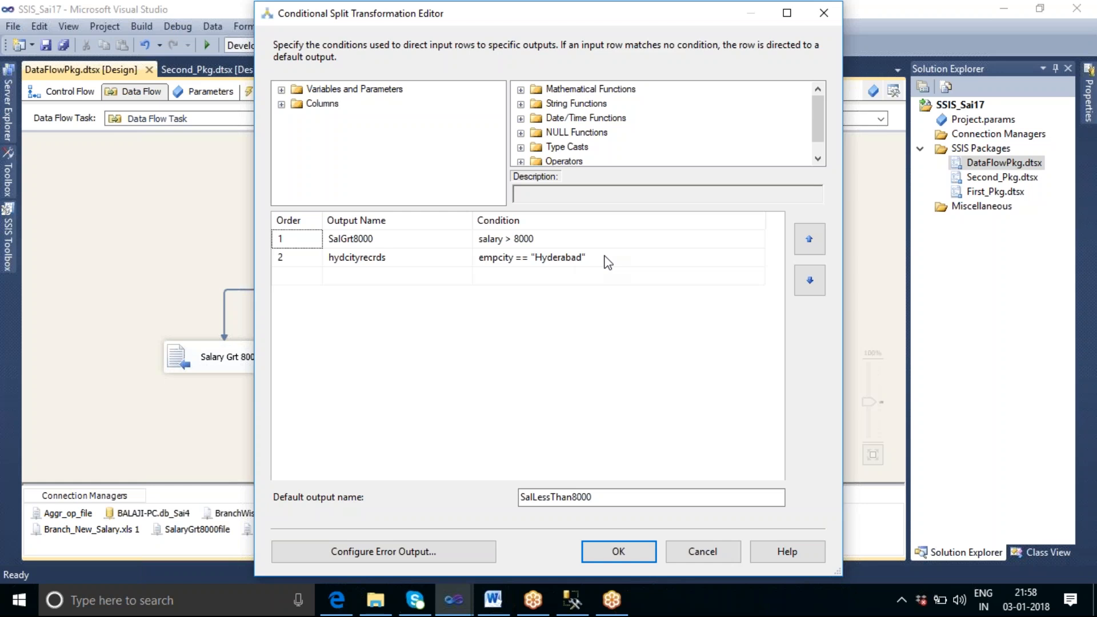
{"action": "left_click", "coordinate": [542, 259]}
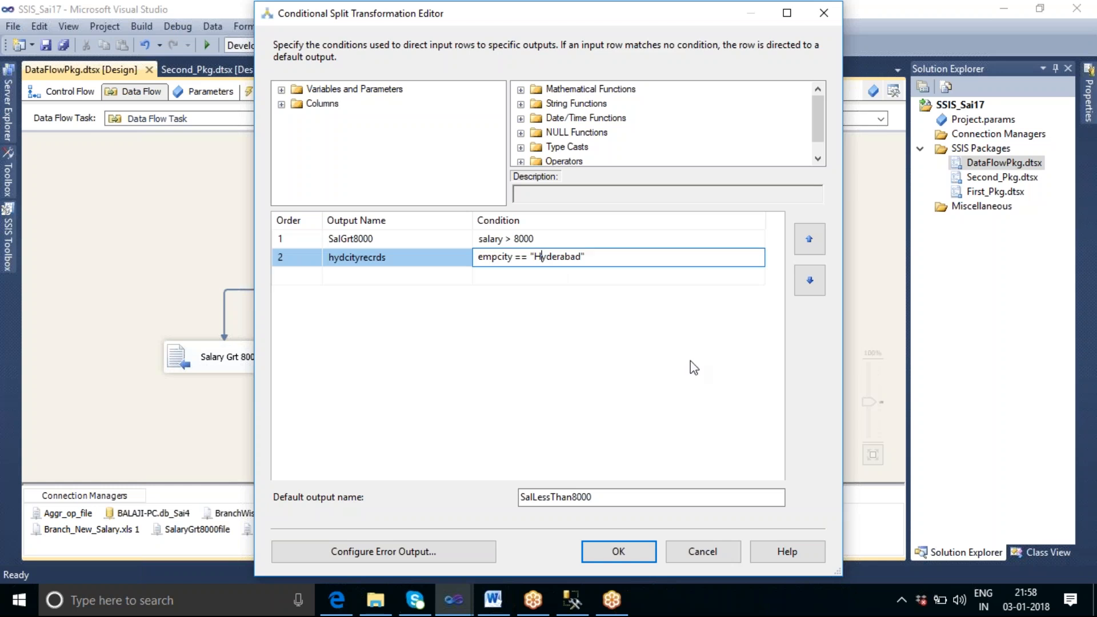
{"action": "key", "text": "BackSpace"}
{"action": "type", "text": "h"}
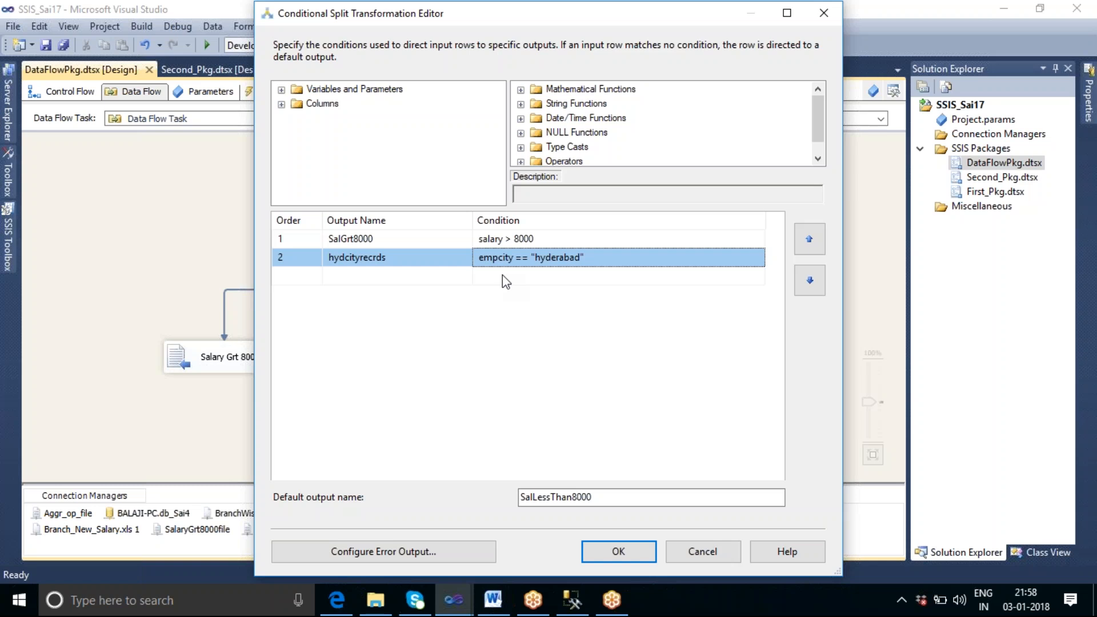
{"action": "left_click", "coordinate": [478, 257]}
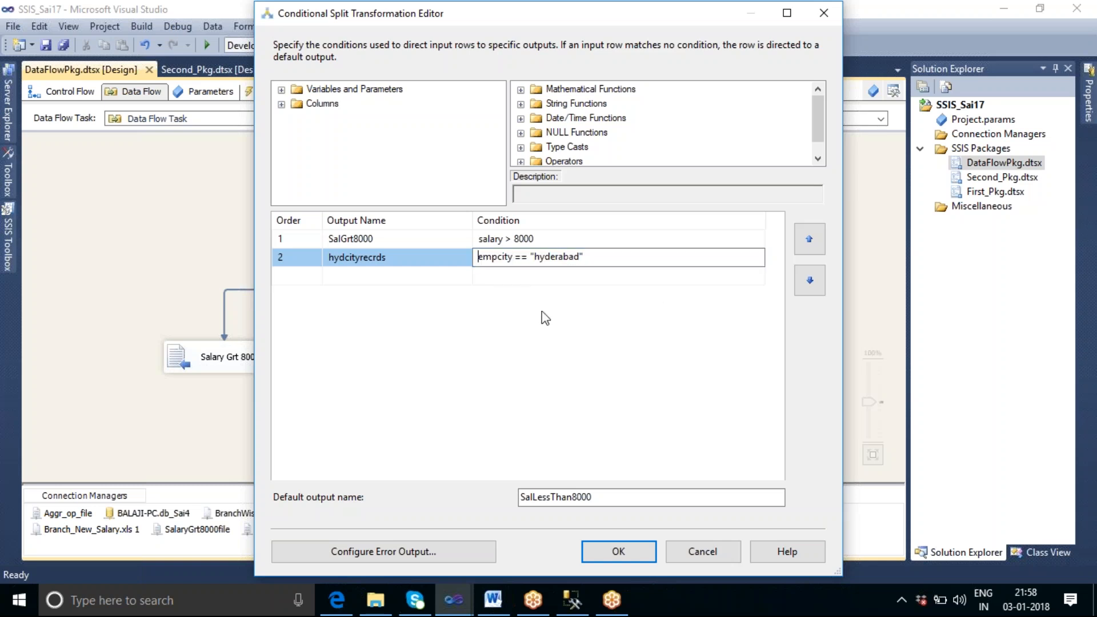
{"action": "type", "text": "lower"}
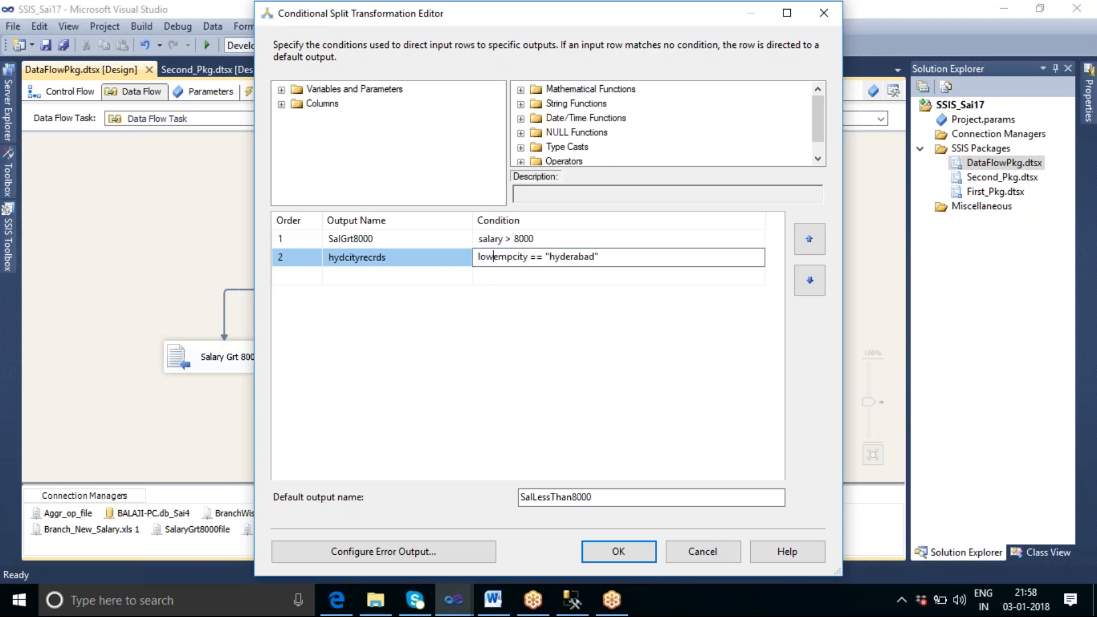
{"action": "type", "text": "("}
{"action": "left_click", "coordinate": [540, 257]}
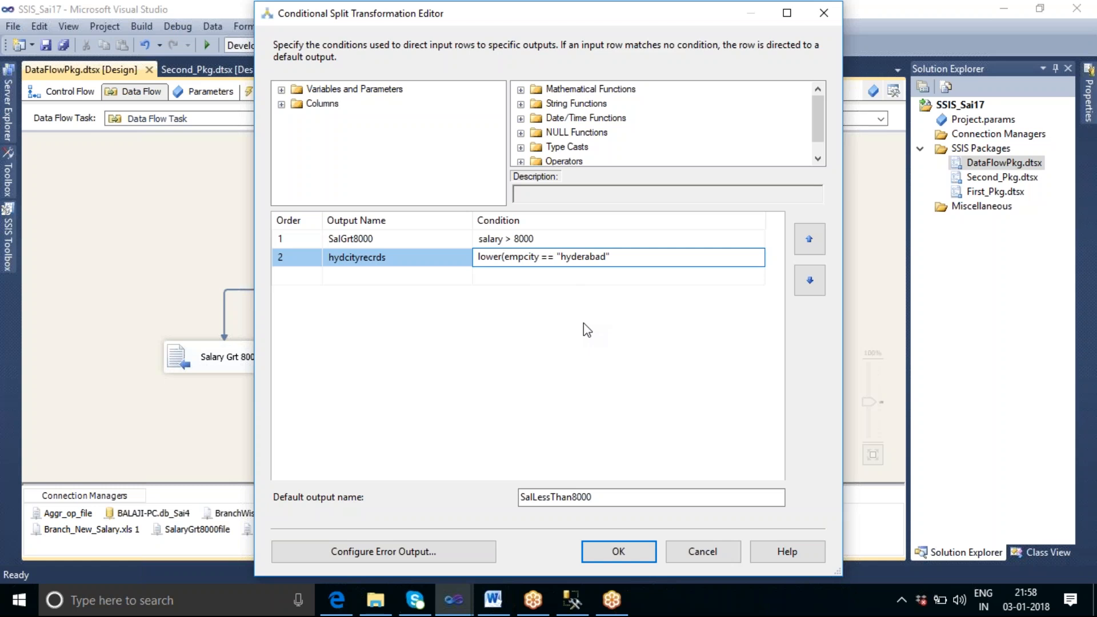
{"action": "type", "text": ")"}
{"action": "left_click", "coordinate": [602, 552]}
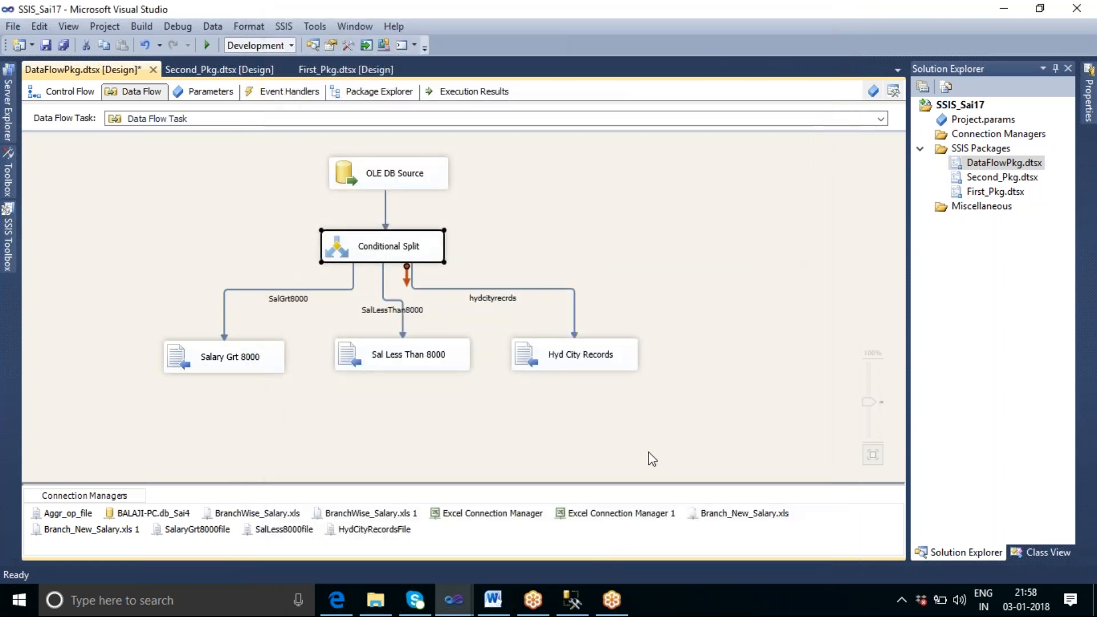
{"action": "left_click", "coordinate": [672, 321]}
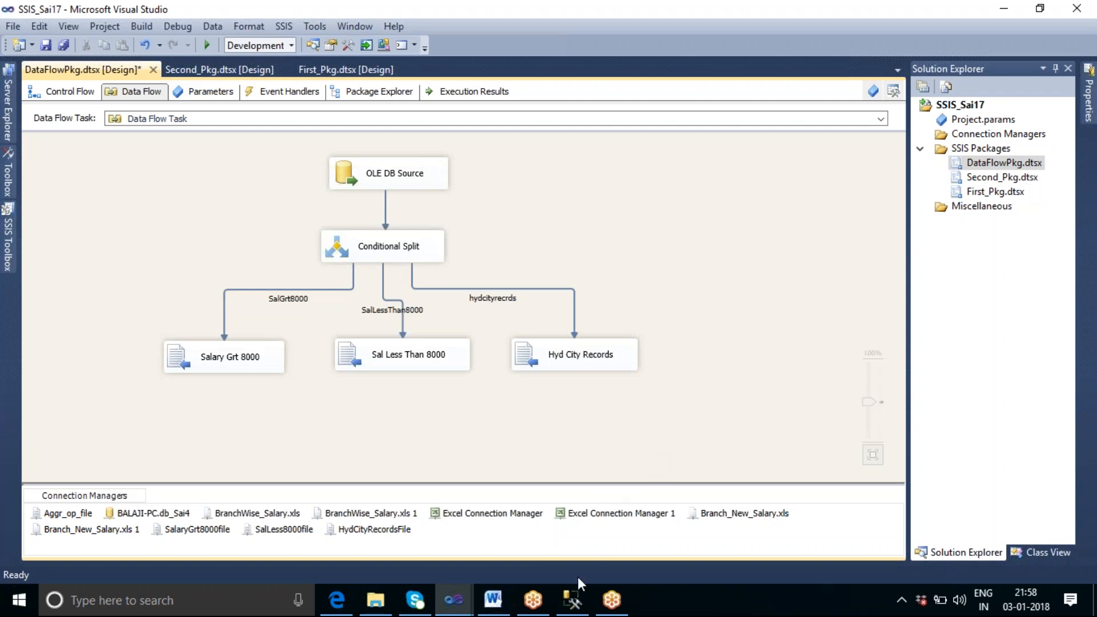
Check the empcity spellings in SQL Server Management Studio against the hydcityrecrds condition in the SSIS_Sai17 project's Conditional Split
{"action": "left_click", "coordinate": [573, 600]}
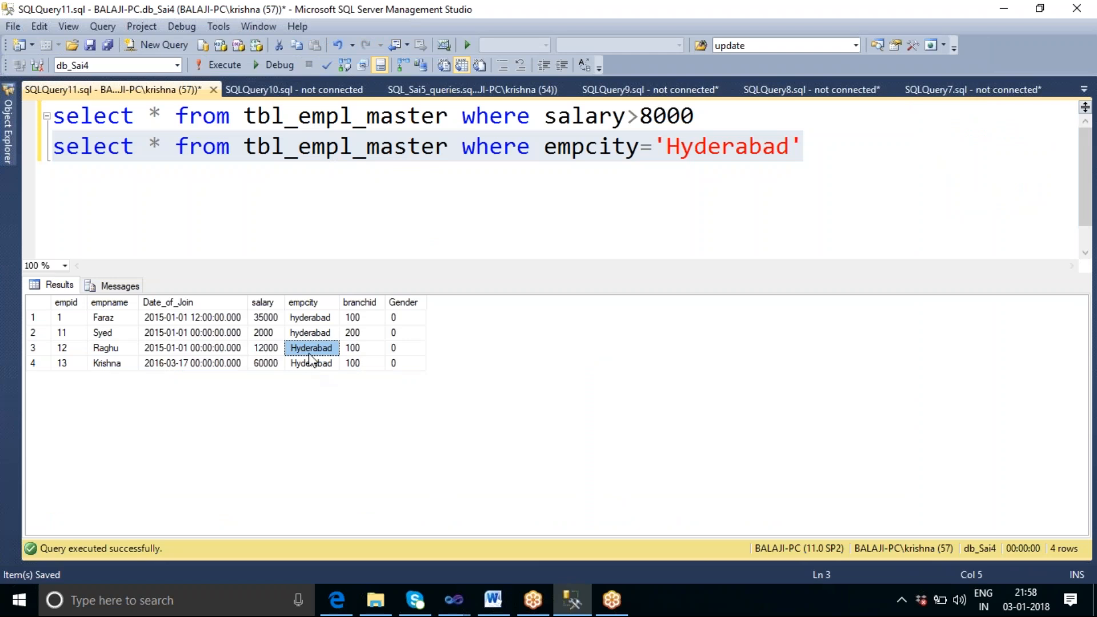
{"action": "left_click", "coordinate": [303, 334]}
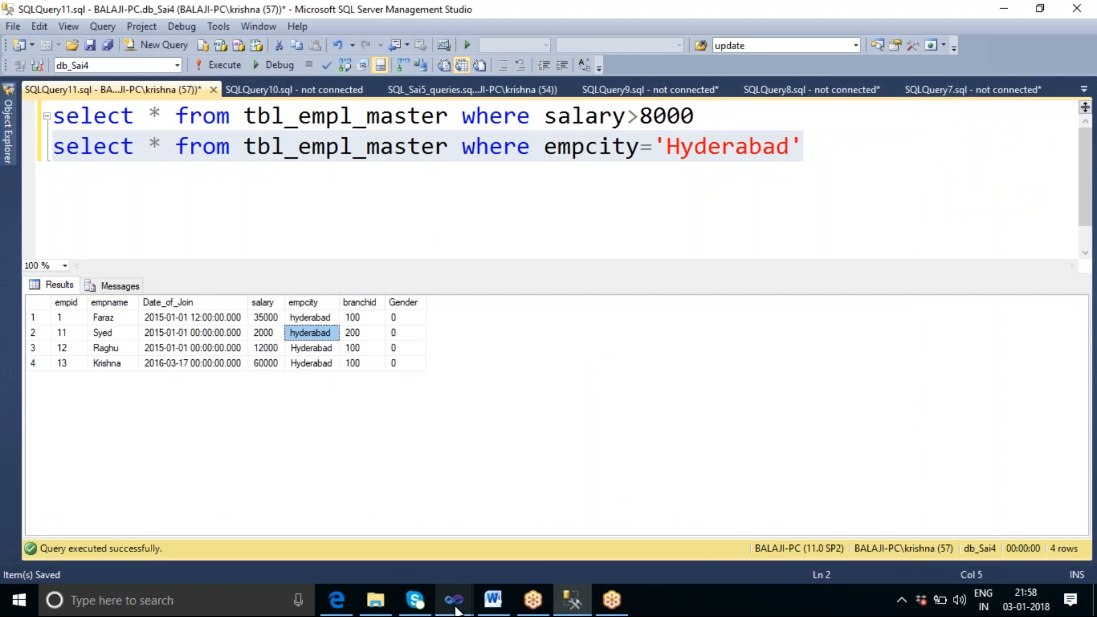
{"action": "mouse_move", "coordinate": [456, 608]}
{"action": "left_click", "coordinate": [617, 514]}
{"action": "double_click", "coordinate": [406, 255]}
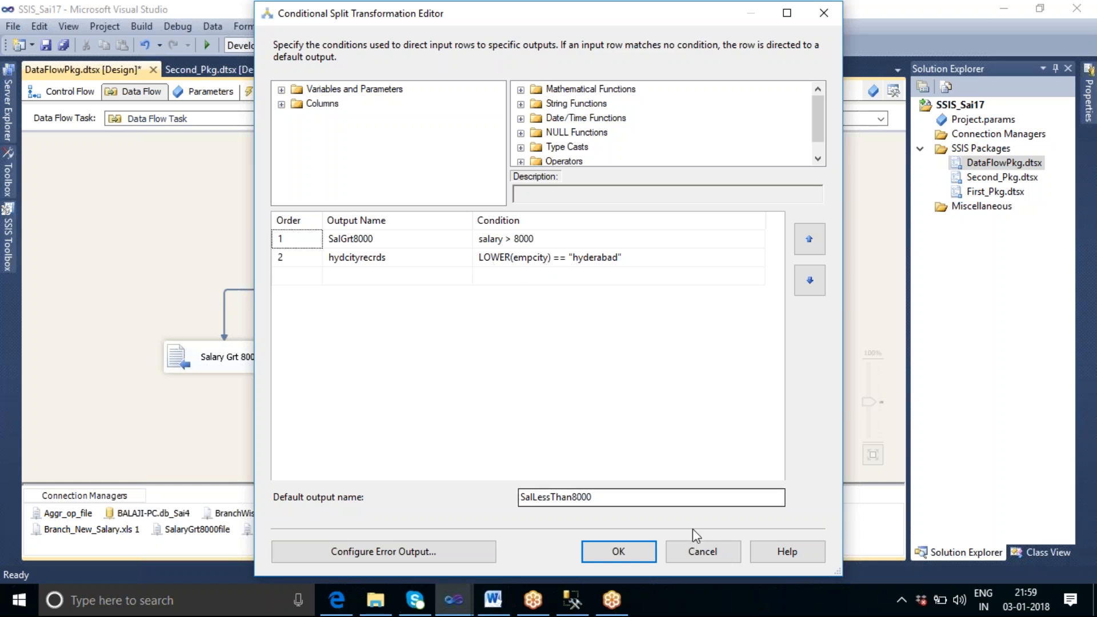
{"action": "left_click", "coordinate": [616, 551]}
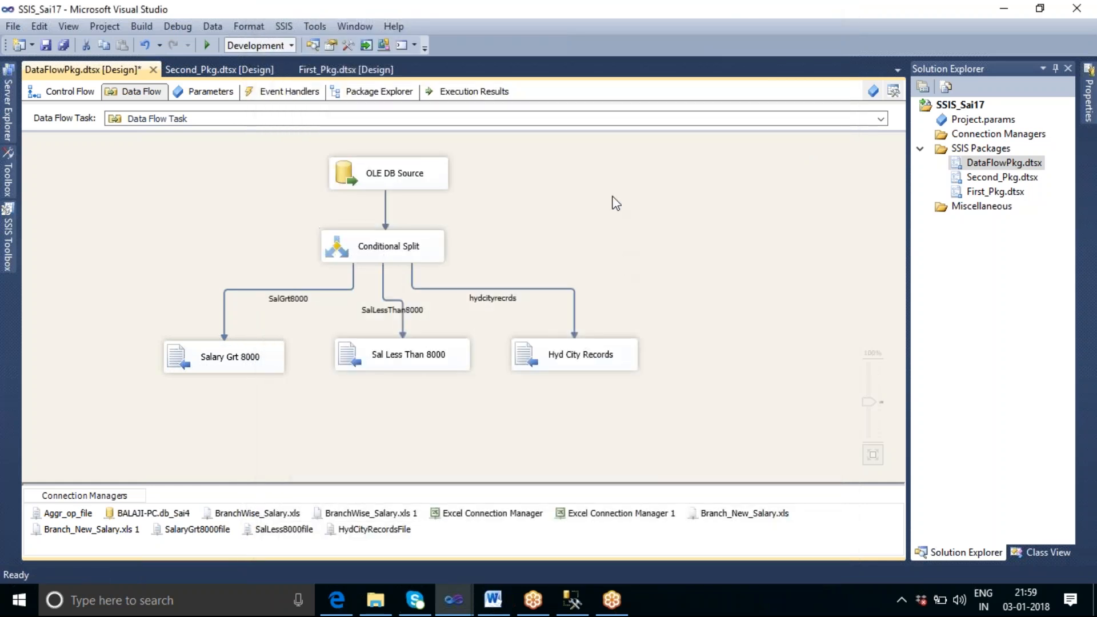
Execute the data flow task, and inspect the ID, city and salary written to Hyd_City_Data.txt in the SSIS_Tharala folder
{"action": "right_click", "coordinate": [613, 199]}
{"action": "left_click", "coordinate": [676, 281]}
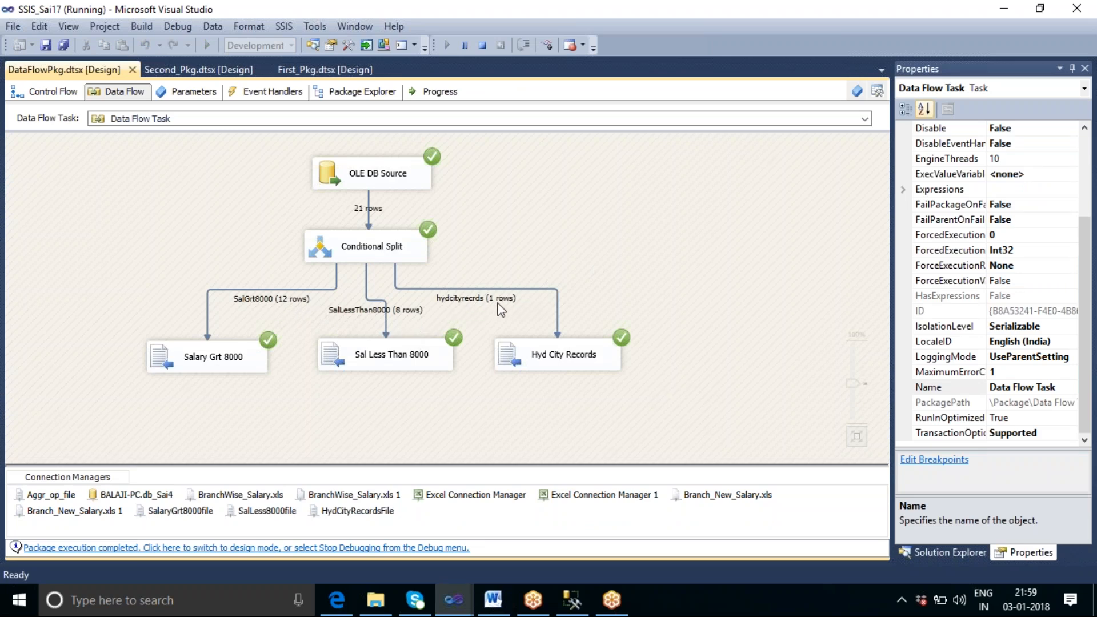
{"action": "left_click", "coordinate": [379, 605]}
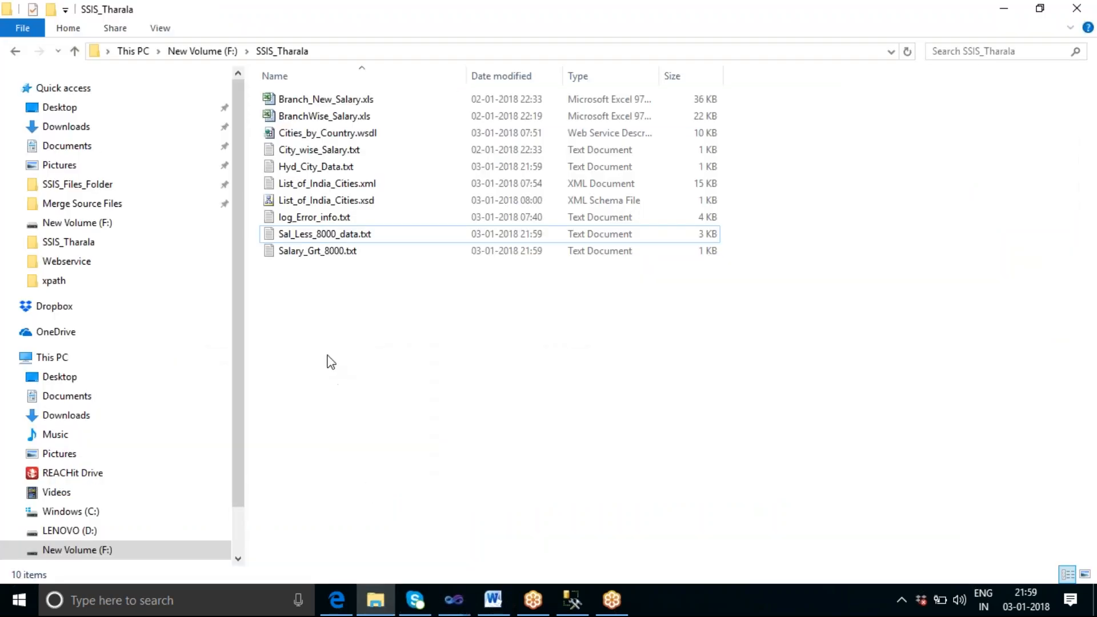
{"action": "double_click", "coordinate": [309, 173]}
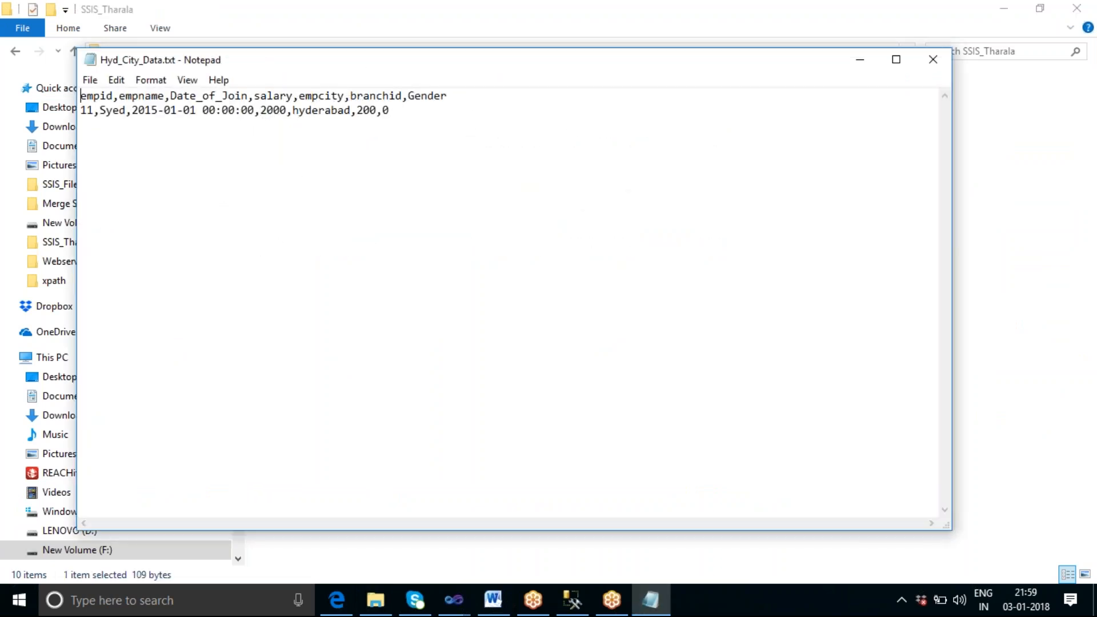
{"action": "double_click", "coordinate": [89, 113]}
{"action": "left_click_drag", "start_coordinate": [292, 111], "coordinate": [350, 114]}
{"action": "left_click_drag", "start_coordinate": [261, 110], "coordinate": [288, 110]}
{"action": "left_click", "coordinate": [868, 63]}
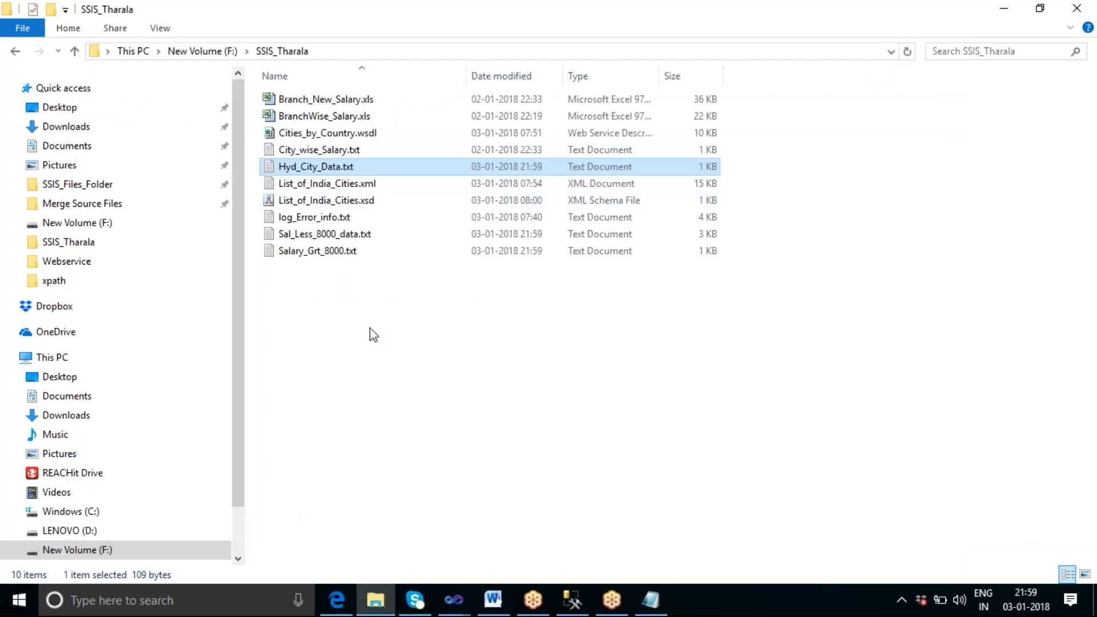
Examine the Hyderabad rows and their salaries in the Salary_Grt_8000.txt output file, and close the file
{"action": "double_click", "coordinate": [328, 251]}
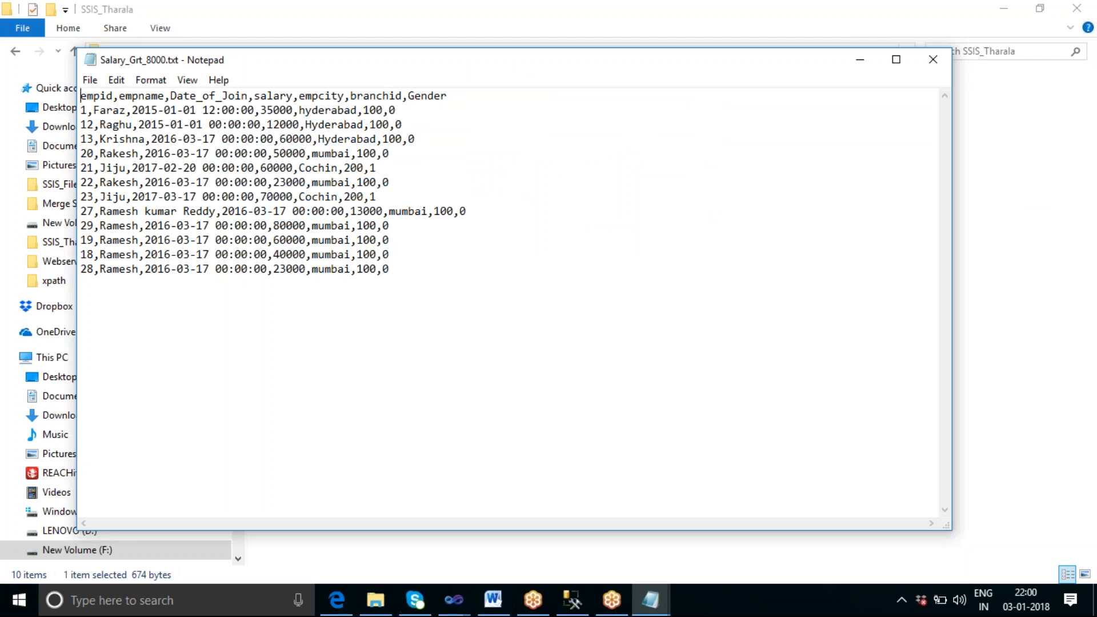
{"action": "left_click_drag", "start_coordinate": [299, 110], "coordinate": [425, 145]}
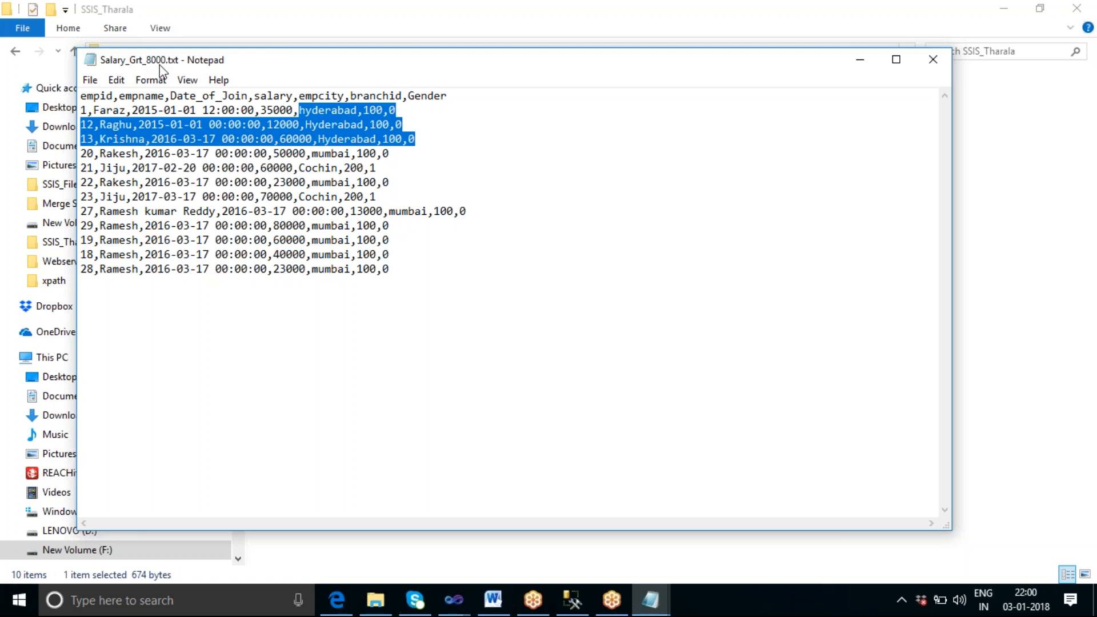
{"action": "left_click", "coordinate": [344, 168]}
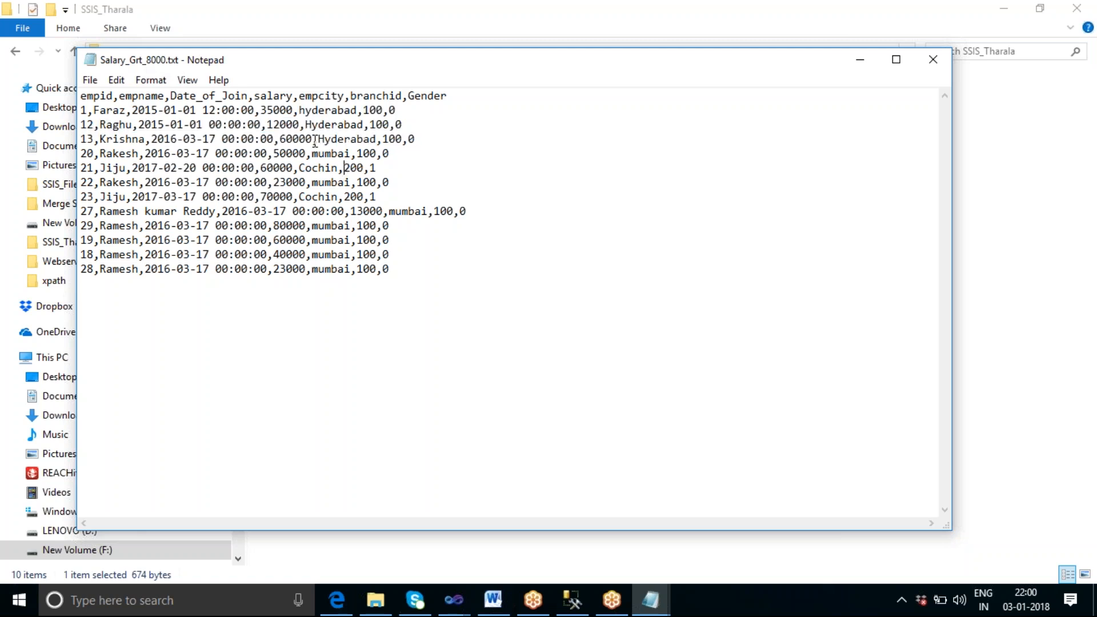
{"action": "left_click_drag", "start_coordinate": [261, 111], "coordinate": [320, 142]}
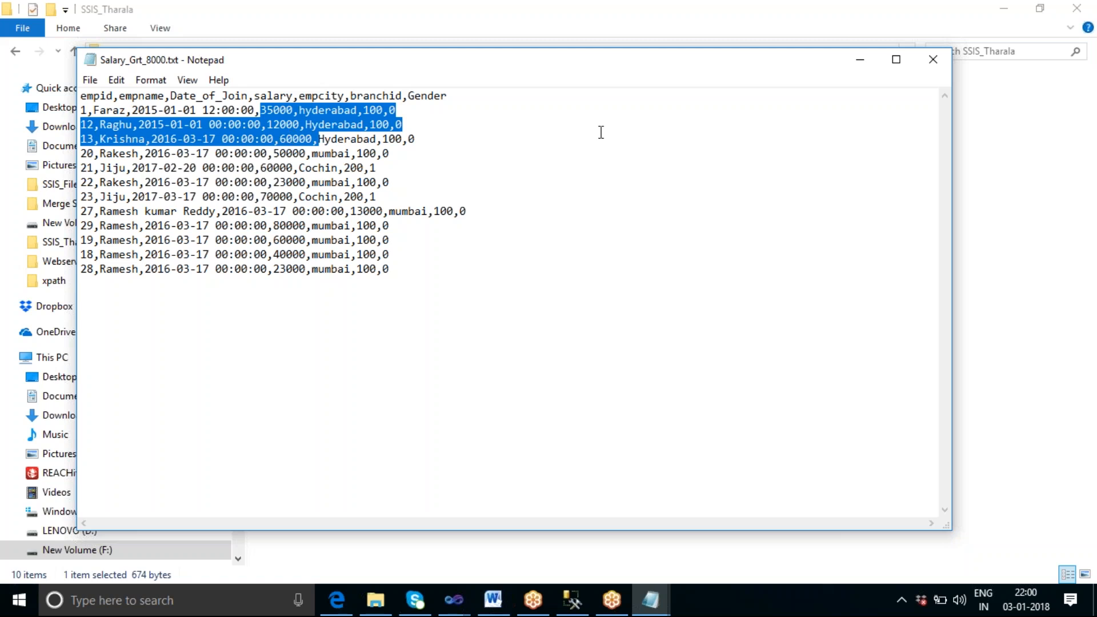
{"action": "left_click", "coordinate": [932, 61]}
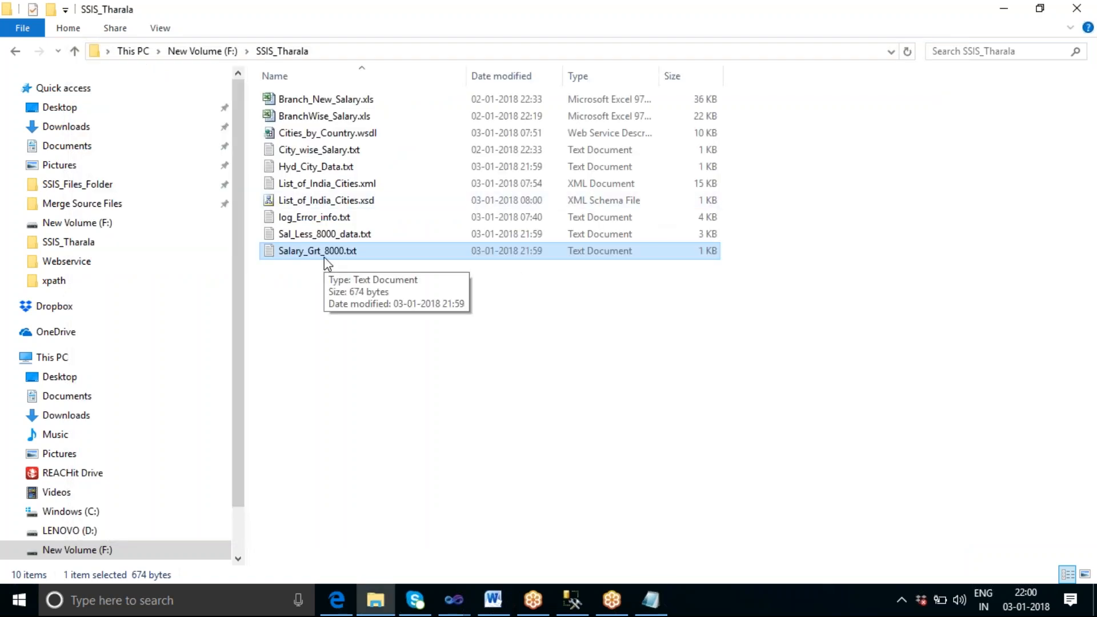
Return to the running SSIS_Sai17 project in Visual Studio, and stop debugging the package
{"action": "left_click", "coordinate": [453, 600]}
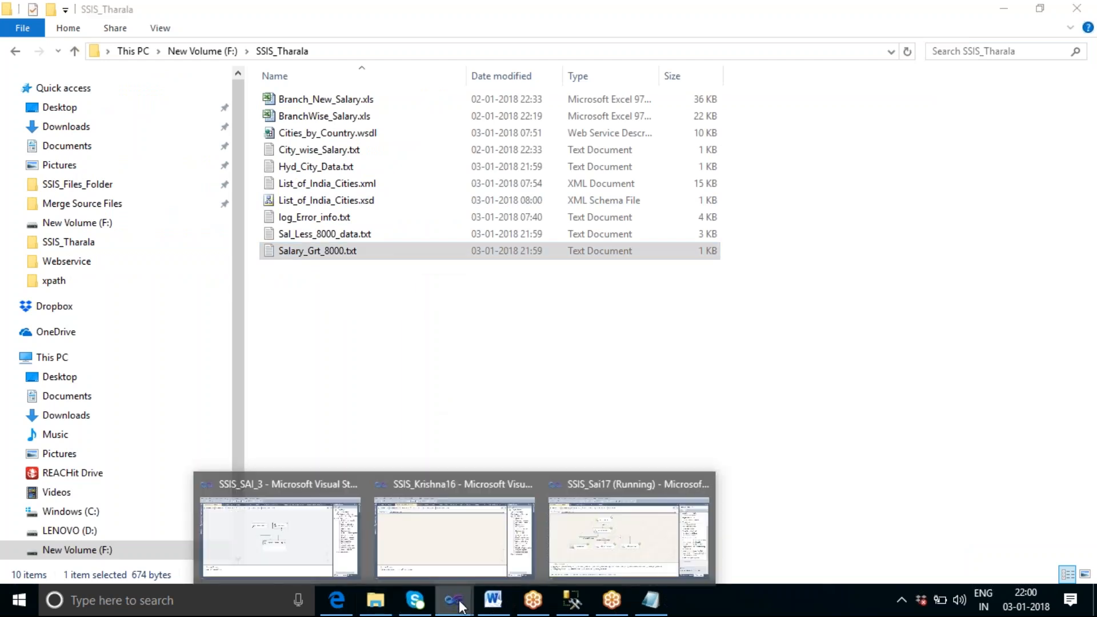
{"action": "left_click", "coordinate": [587, 550]}
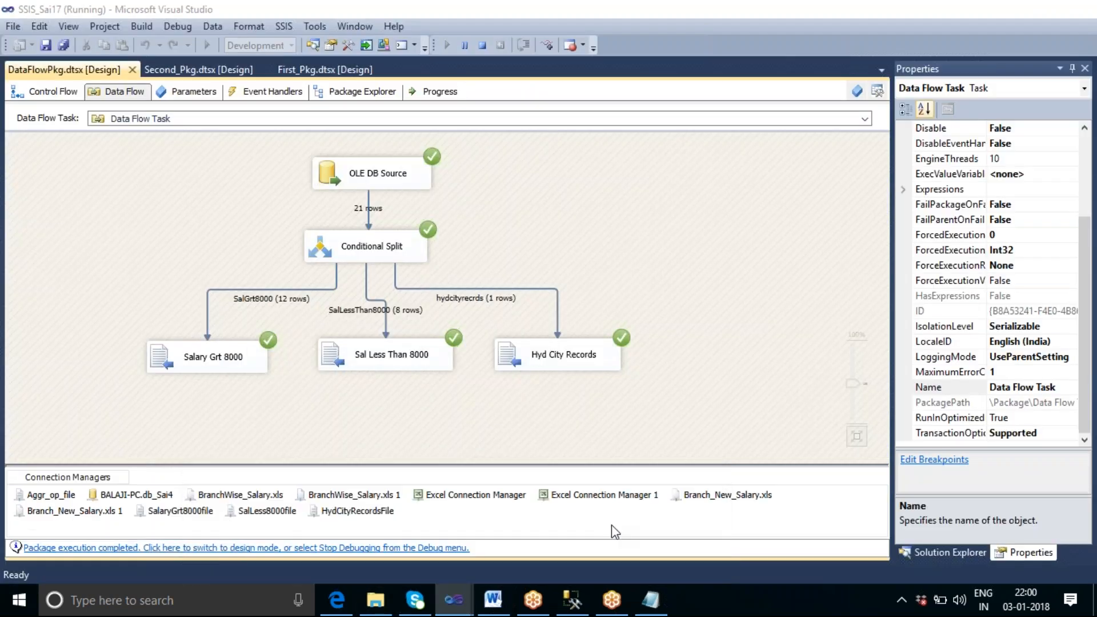
{"action": "left_click", "coordinate": [482, 46]}
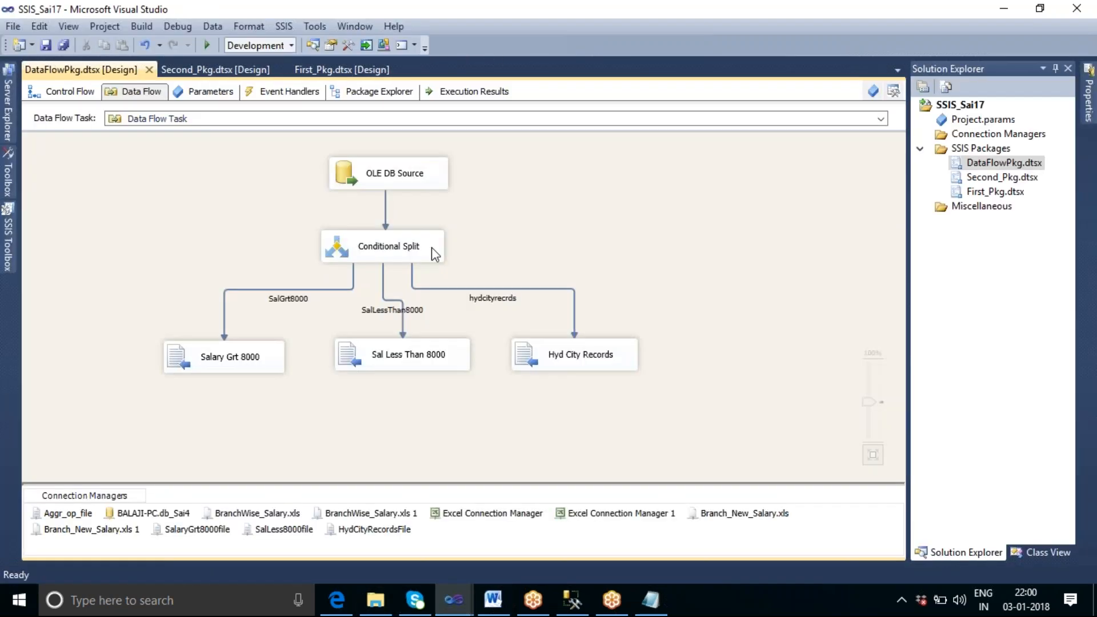
Open the Conditional Split's conditions and review the salary > 8000 condition of the SalGrt8000 output
{"action": "double_click", "coordinate": [425, 248]}
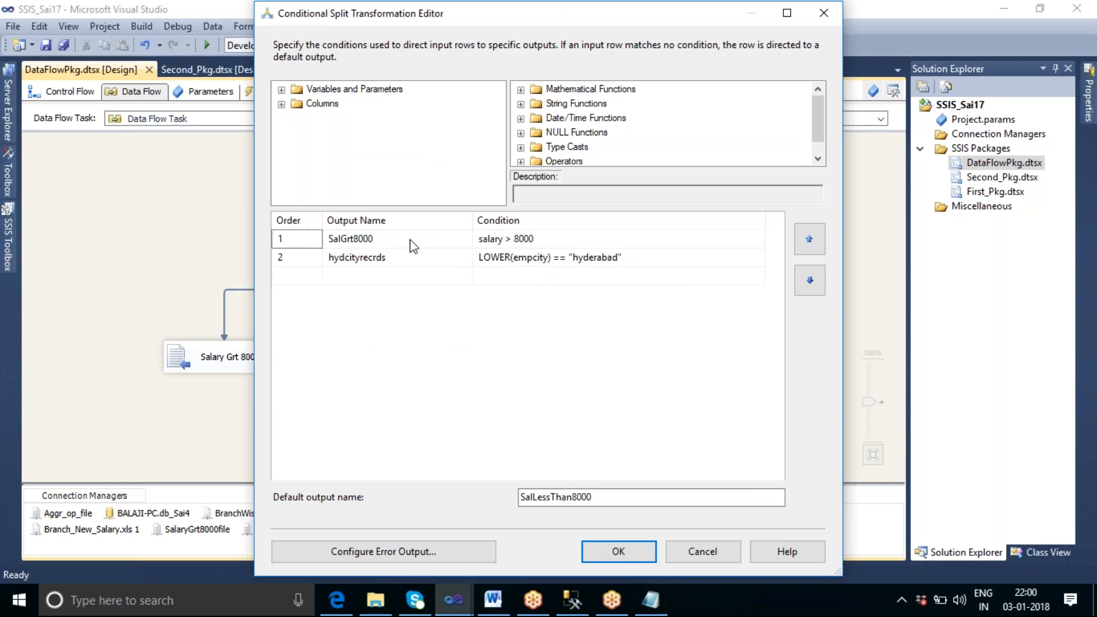
{"action": "left_click", "coordinate": [557, 239]}
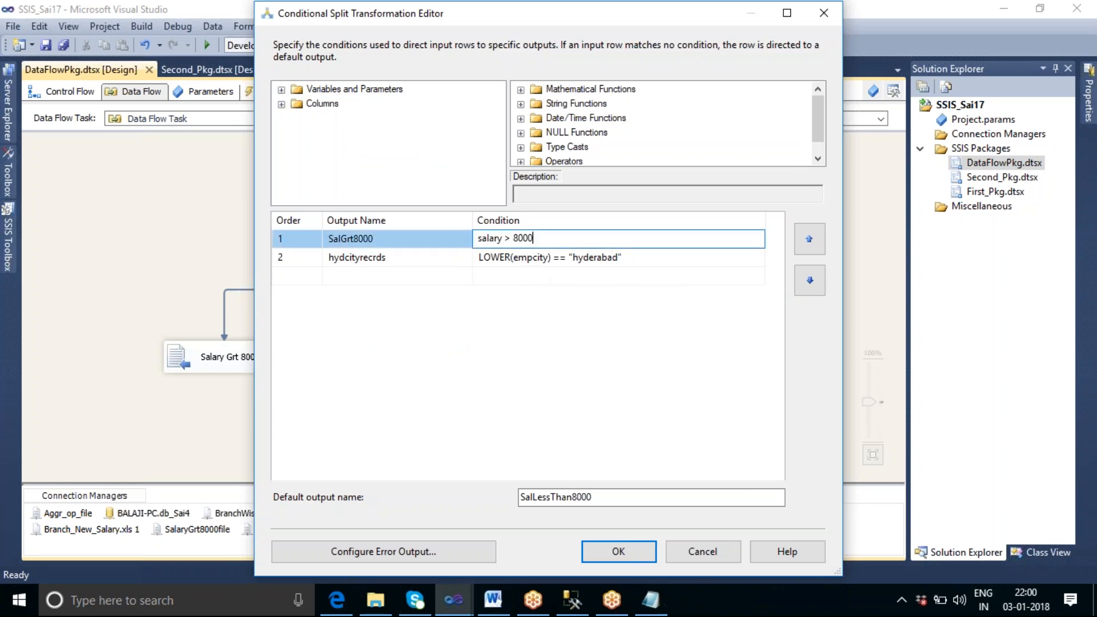
{"action": "left_click", "coordinate": [855, 17]}
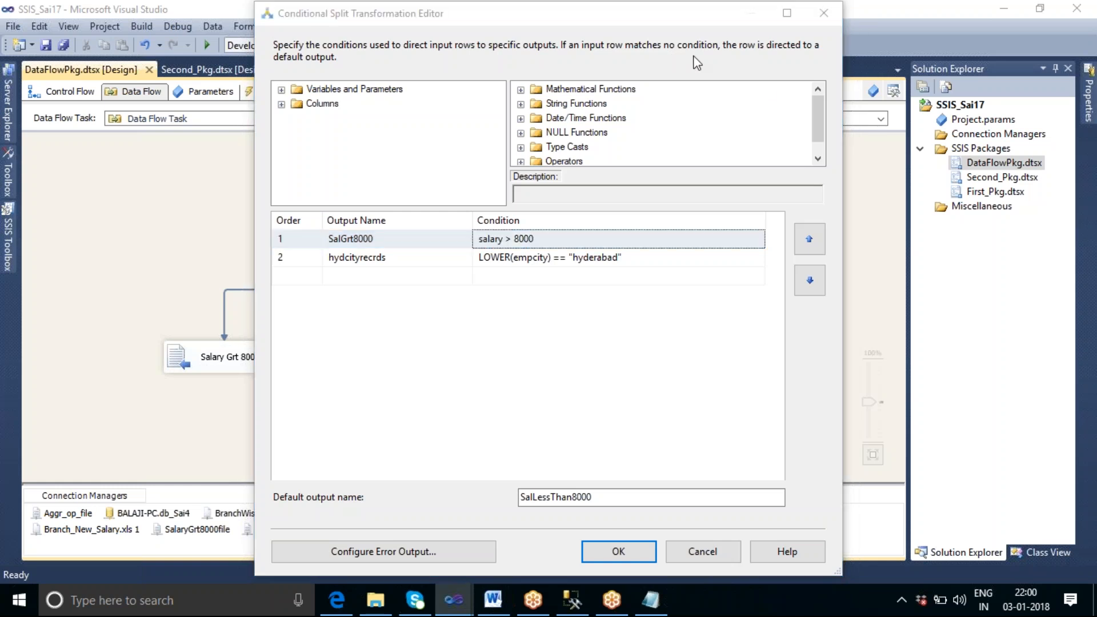
{"action": "left_click_drag", "start_coordinate": [550, 240], "coordinate": [603, 222]}
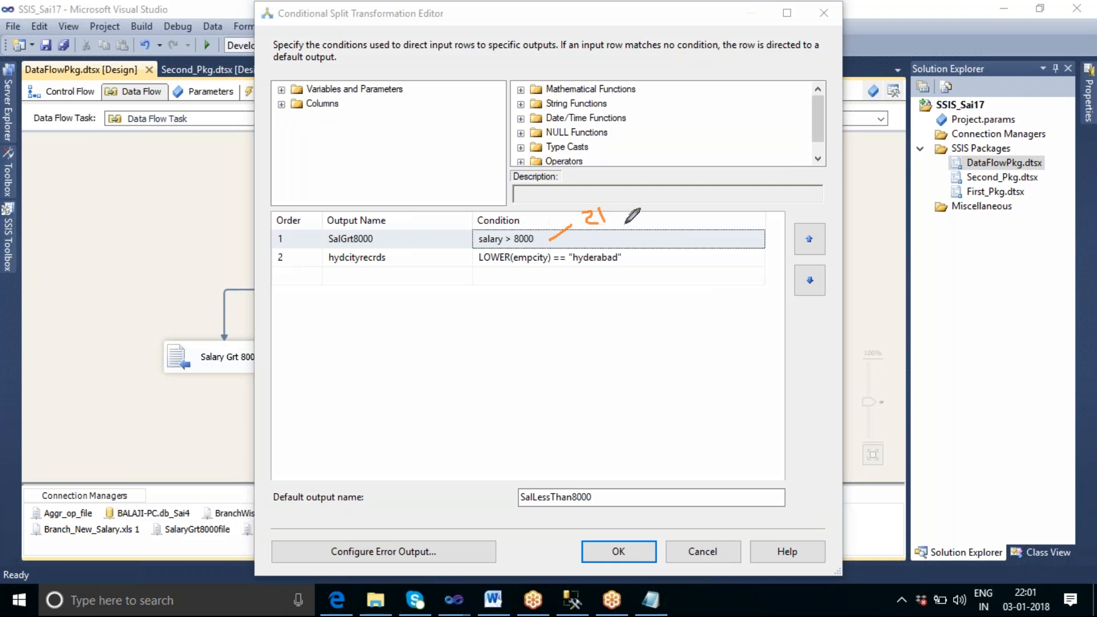
{"action": "mouse_move", "coordinate": [617, 218]}
{"action": "left_mouse_down"}
{"action": "mouse_move", "coordinate": [652, 197]}
{"action": "mouse_move", "coordinate": [662, 206]}
{"action": "mouse_move", "coordinate": [652, 217]}
{"action": "mouse_move", "coordinate": [677, 203]}
{"action": "mouse_move", "coordinate": [685, 212]}
{"action": "left_mouse_up"}
Switch to SQL Server Management Studio and examine the salary and empcity values of the Hyderabad rows in the query results
{"action": "left_click", "coordinate": [571, 600]}
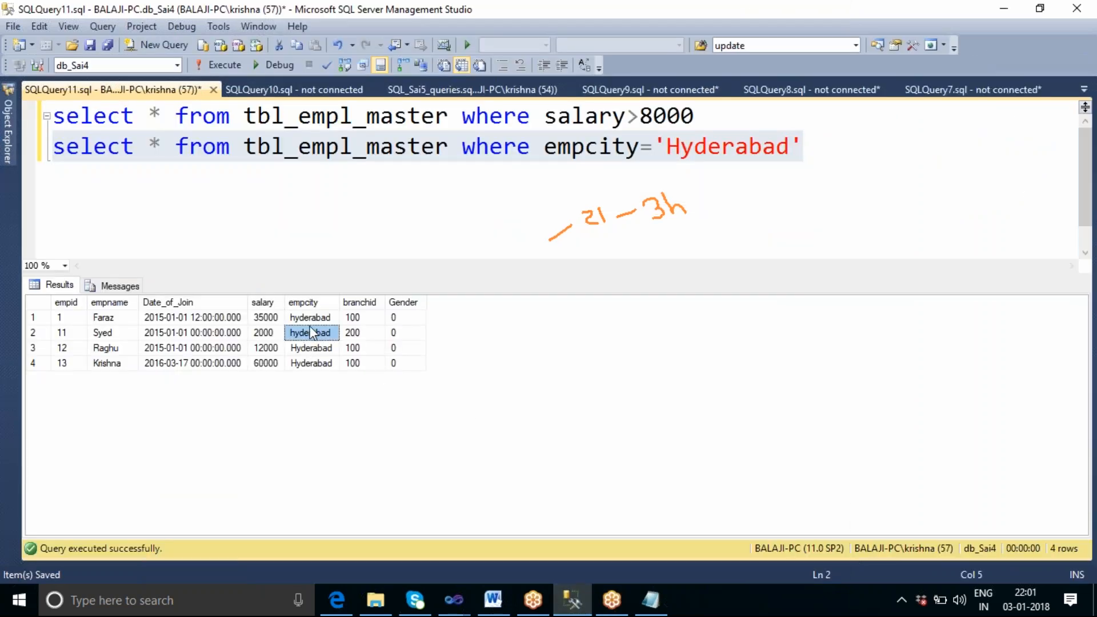
{"action": "left_click", "coordinate": [308, 319]}
{"action": "left_click", "coordinate": [273, 321]}
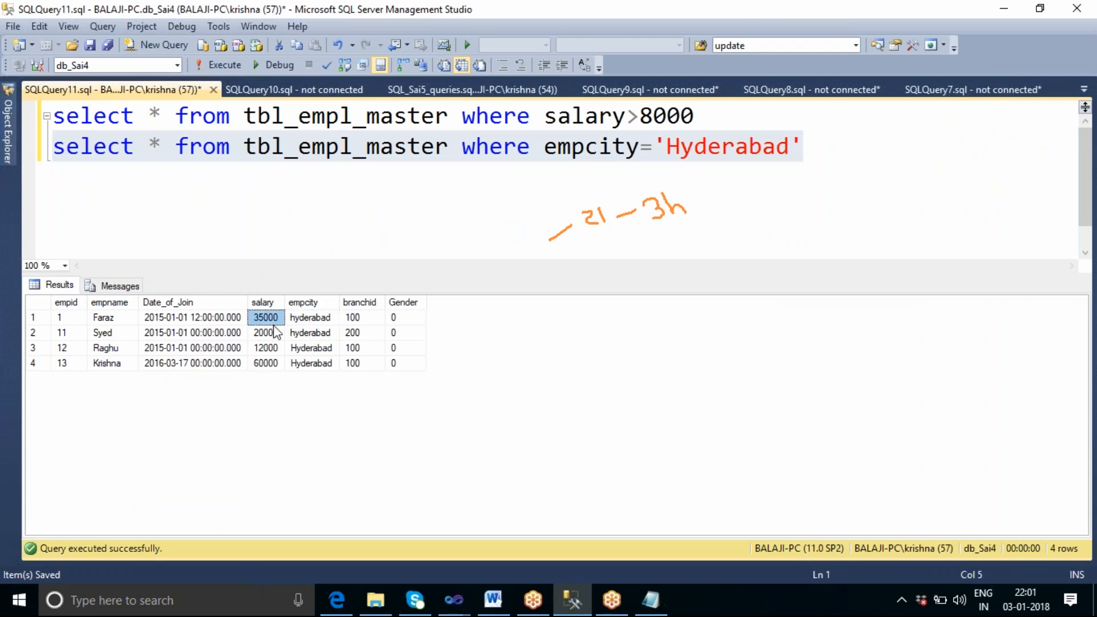
{"action": "left_click", "coordinate": [275, 350]}
{"action": "left_click", "coordinate": [276, 367]}
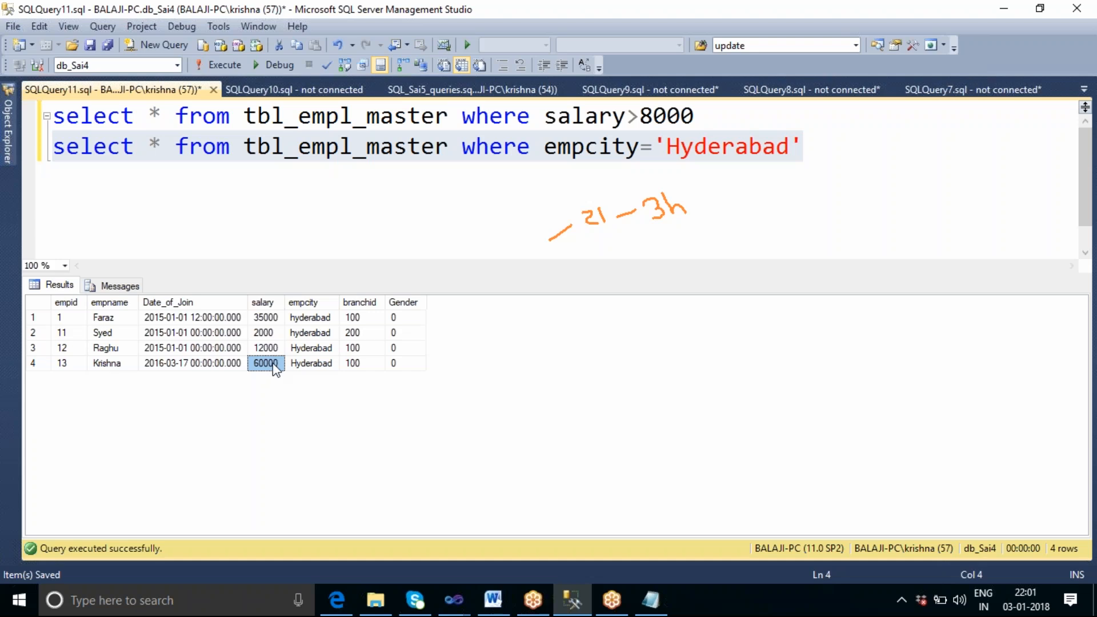
{"action": "left_click", "coordinate": [311, 321]}
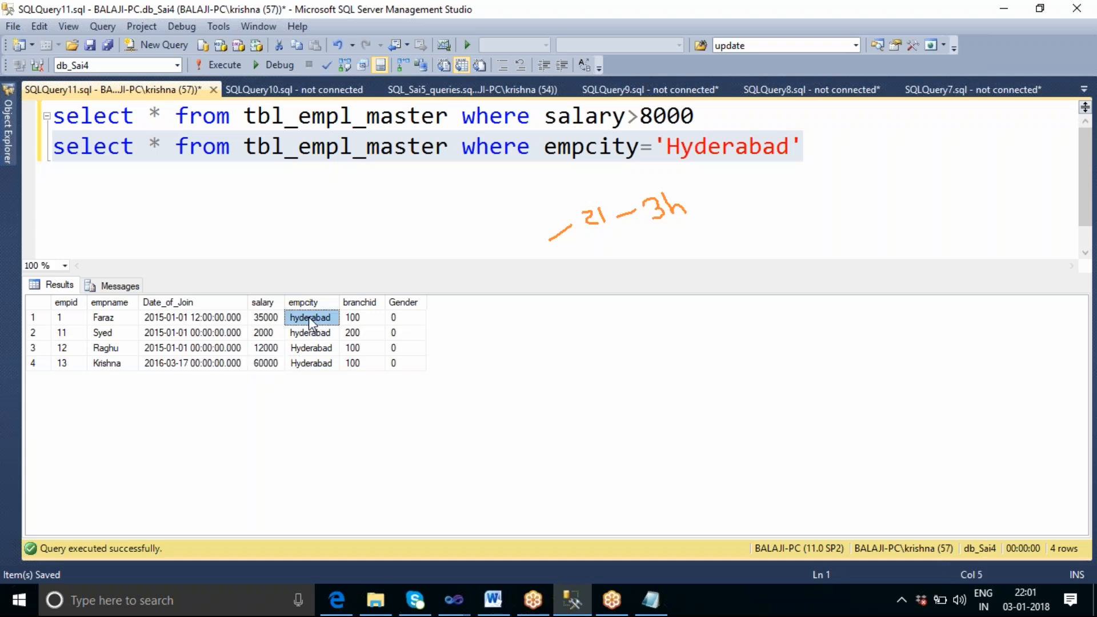
Return to the Conditional Split conditions in Visual Studio and review the hydcityrecrds condition LOWER(empcity) == "hyderabad"
{"action": "left_click", "coordinate": [460, 609]}
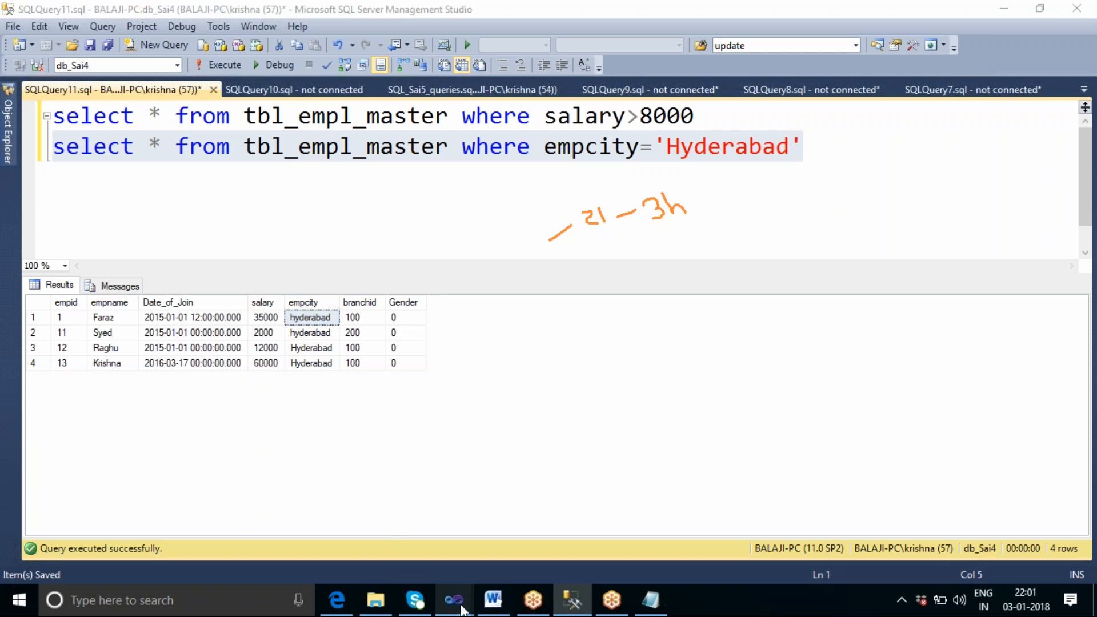
{"action": "left_click", "coordinate": [627, 522]}
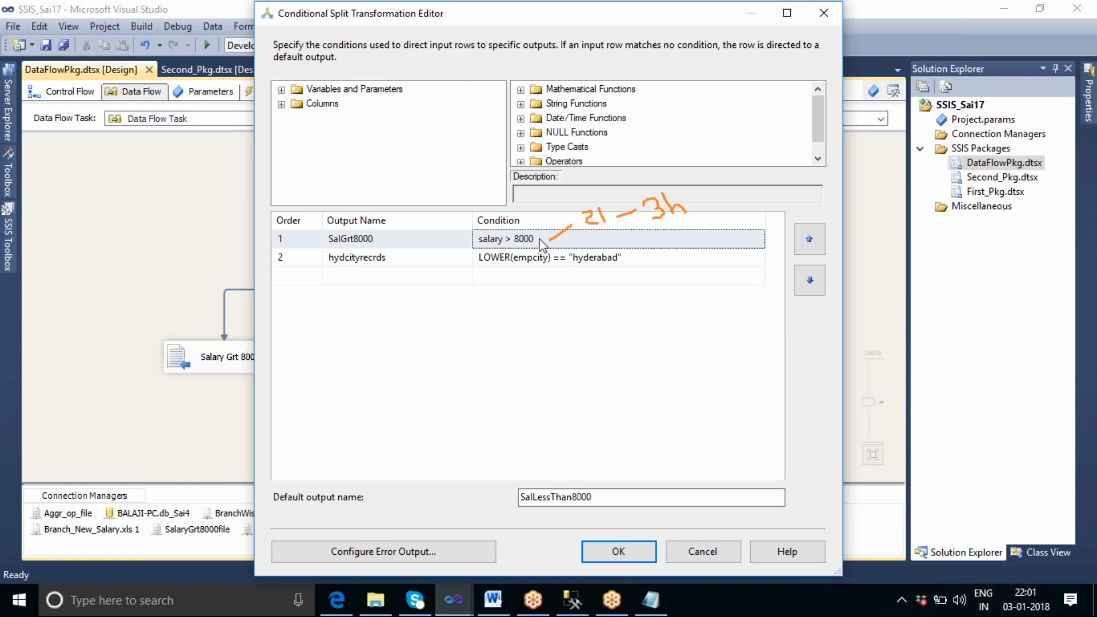
{"action": "left_click", "coordinate": [499, 257]}
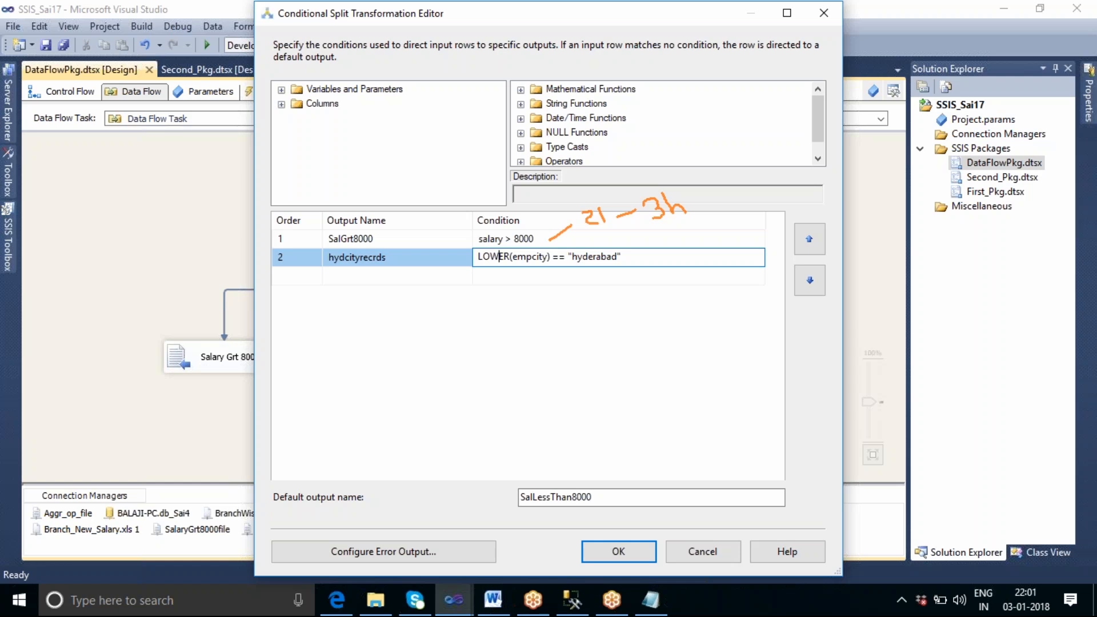
{"action": "left_click", "coordinate": [477, 252]}
{"action": "key", "text": "ctrl+2"}
{"action": "left_click_drag", "start_coordinate": [695, 195], "coordinate": [764, 177]}
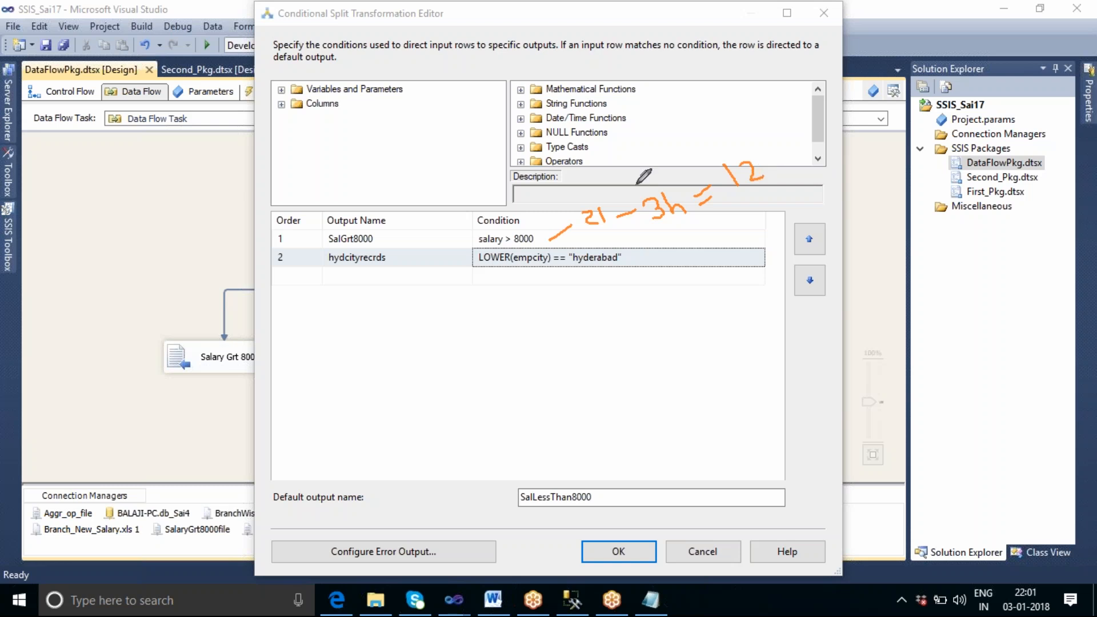
{"action": "left_click_drag", "start_coordinate": [591, 203], "coordinate": [598, 185]}
{"action": "left_click_drag", "start_coordinate": [727, 158], "coordinate": [731, 144]}
{"action": "left_click_drag", "start_coordinate": [772, 195], "coordinate": [778, 215]}
{"action": "mouse_move", "coordinate": [633, 262]}
{"action": "left_mouse_down"}
{"action": "mouse_move", "coordinate": [769, 224]}
{"action": "mouse_move", "coordinate": [766, 239]}
{"action": "left_mouse_up"}
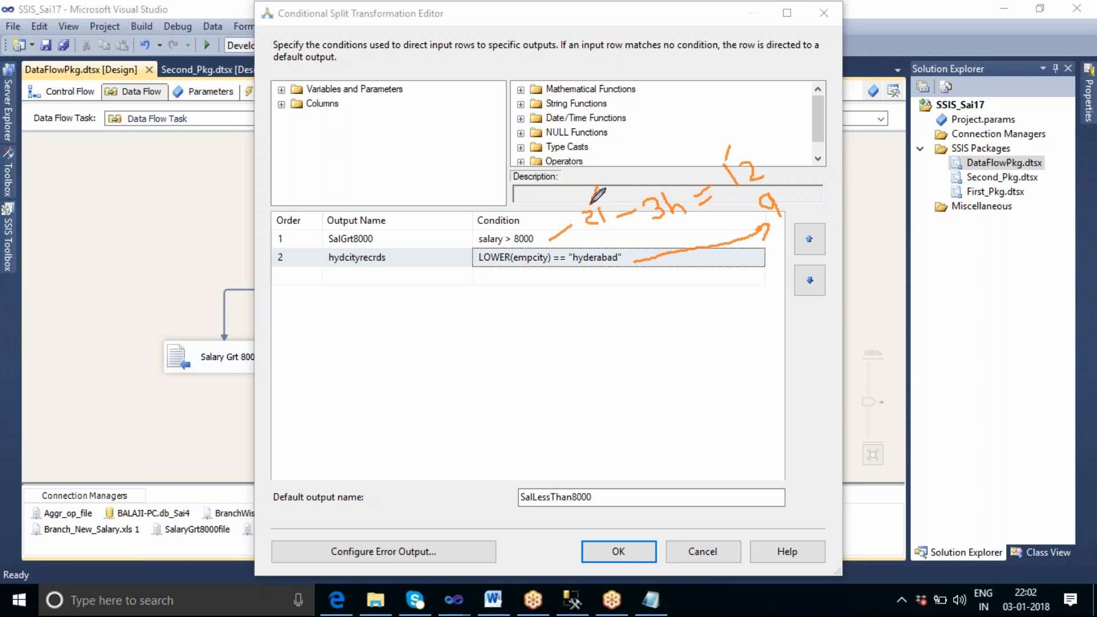
{"action": "mouse_move", "coordinate": [582, 218]}
{"action": "left_mouse_down"}
{"action": "mouse_move", "coordinate": [605, 233]}
{"action": "mouse_move", "coordinate": [625, 201]}
{"action": "mouse_move", "coordinate": [589, 197]}
{"action": "mouse_move", "coordinate": [584, 211]}
{"action": "left_mouse_up"}
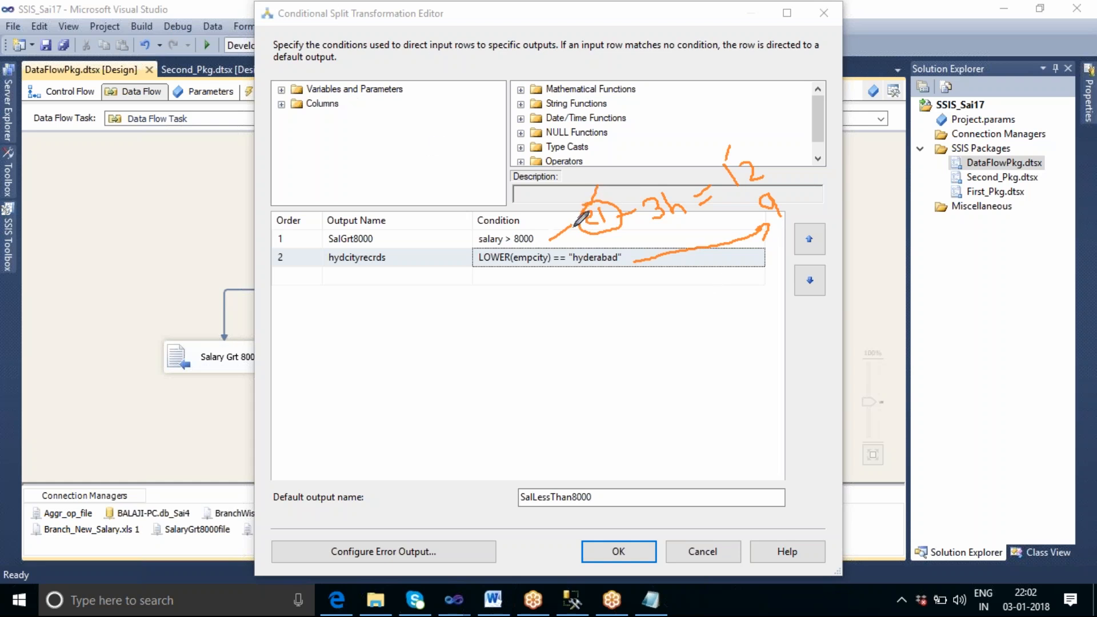
{"action": "left_click_drag", "start_coordinate": [578, 223], "coordinate": [593, 223]}
{"action": "left_click_drag", "start_coordinate": [787, 120], "coordinate": [767, 167]}
{"action": "left_click_drag", "start_coordinate": [392, 231], "coordinate": [391, 239]}
{"action": "mouse_move", "coordinate": [761, 207]}
{"action": "left_mouse_down"}
{"action": "mouse_move", "coordinate": [753, 224]}
{"action": "mouse_move", "coordinate": [798, 217]}
{"action": "mouse_move", "coordinate": [785, 181]}
{"action": "mouse_move", "coordinate": [757, 177]}
{"action": "mouse_move", "coordinate": [746, 207]}
{"action": "left_mouse_up"}
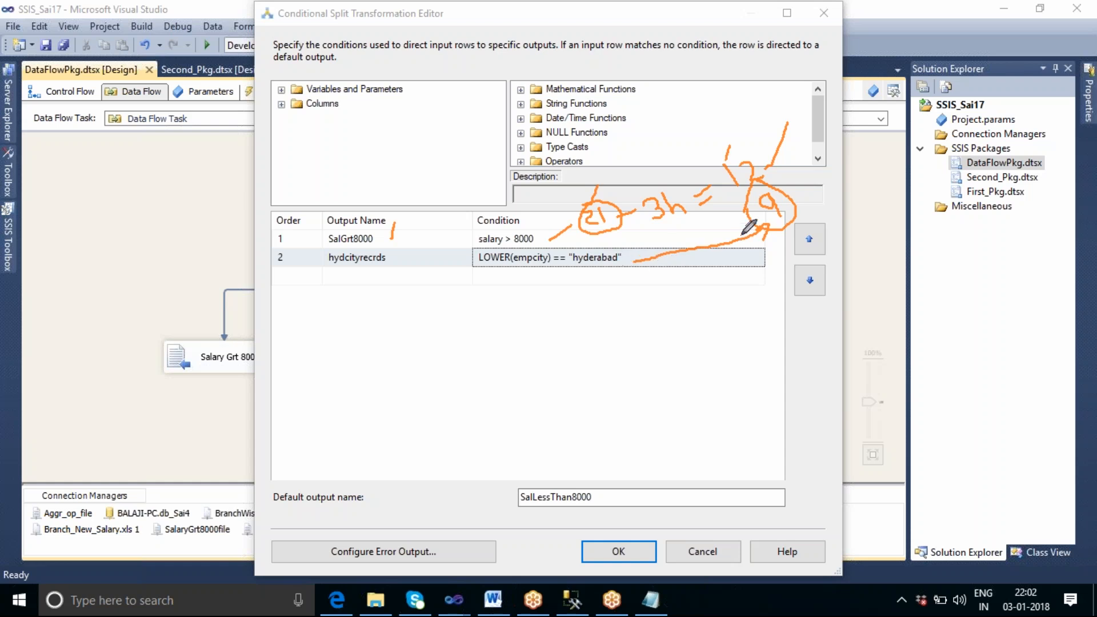
{"action": "left_click_drag", "start_coordinate": [777, 246], "coordinate": [787, 264]}
{"action": "mouse_move", "coordinate": [766, 301]}
{"action": "left_mouse_down"}
{"action": "mouse_move", "coordinate": [806, 275]}
{"action": "mouse_move", "coordinate": [766, 271]}
{"action": "left_mouse_up"}
{"action": "mouse_move", "coordinate": [804, 301]}
{"action": "left_mouse_down"}
{"action": "mouse_move", "coordinate": [808, 337]}
{"action": "mouse_move", "coordinate": [824, 328]}
{"action": "mouse_move", "coordinate": [814, 317]}
{"action": "mouse_move", "coordinate": [608, 361]}
{"action": "mouse_move", "coordinate": [561, 472]}
{"action": "mouse_move", "coordinate": [549, 474]}
{"action": "mouse_move", "coordinate": [568, 463]}
{"action": "left_mouse_up"}
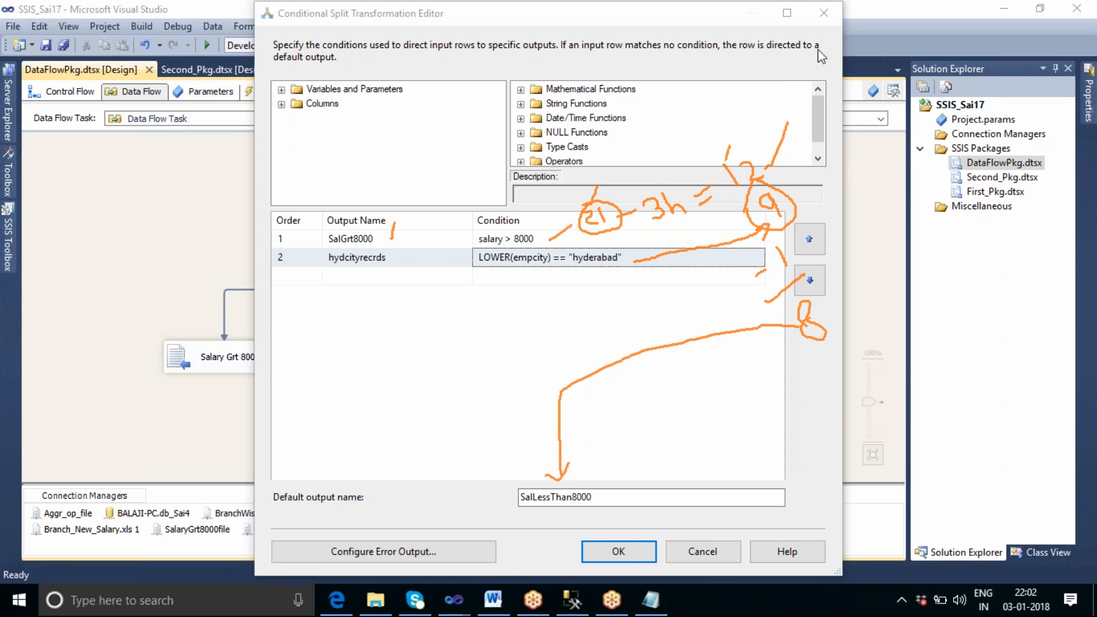
{"action": "key", "text": "e"}
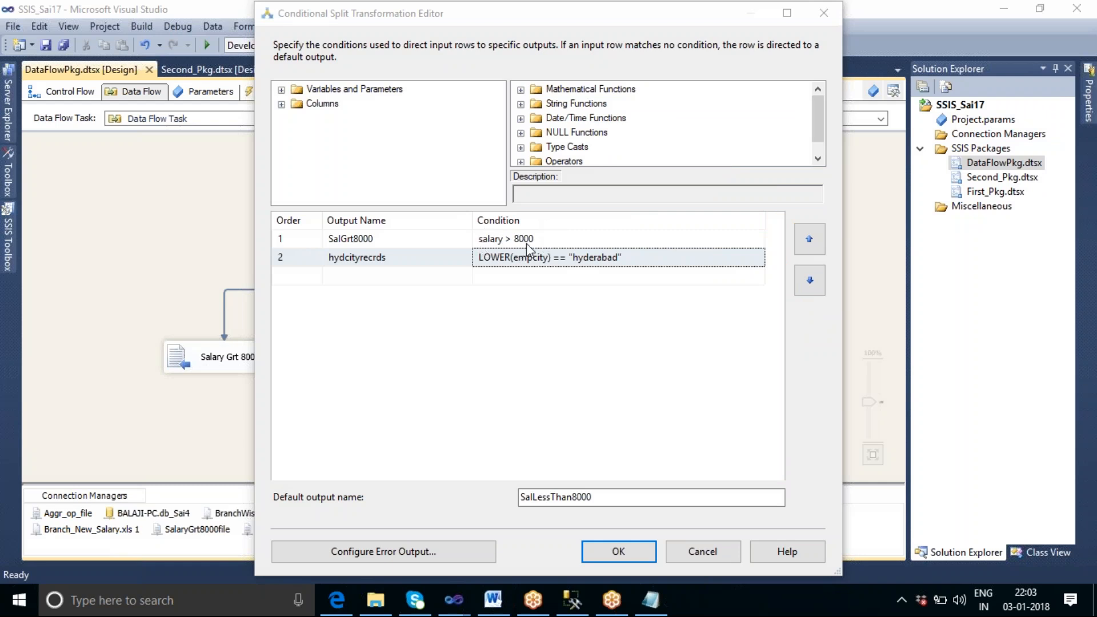
Execute the data flow task with SalGrt8000 as the first Conditional Split condition, and stop debugging
{"action": "left_click", "coordinate": [392, 239]}
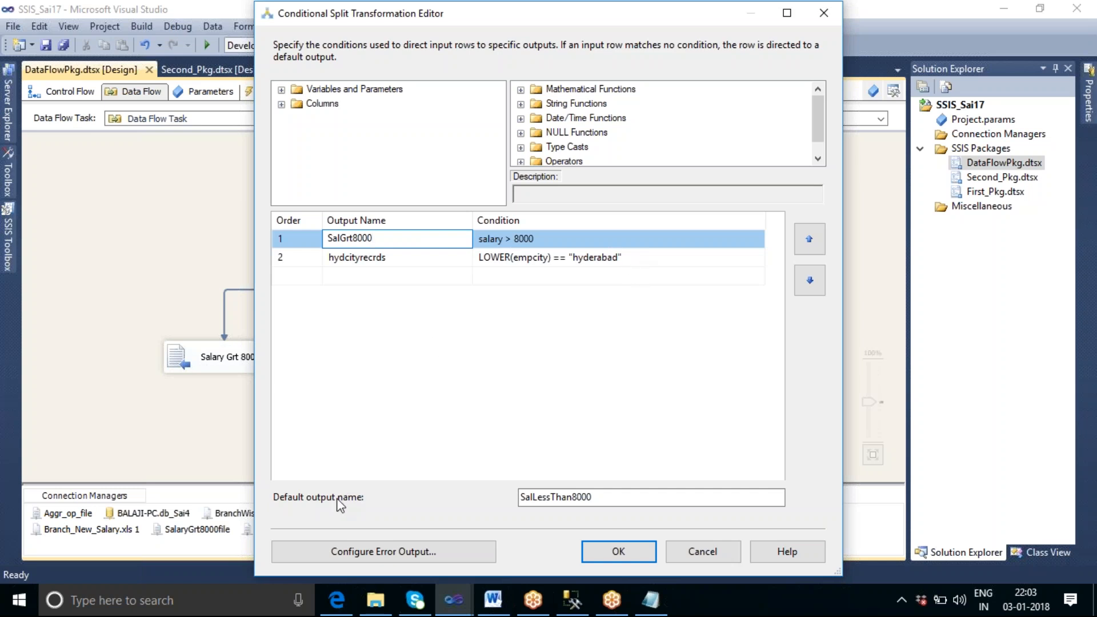
{"action": "left_click", "coordinate": [601, 552]}
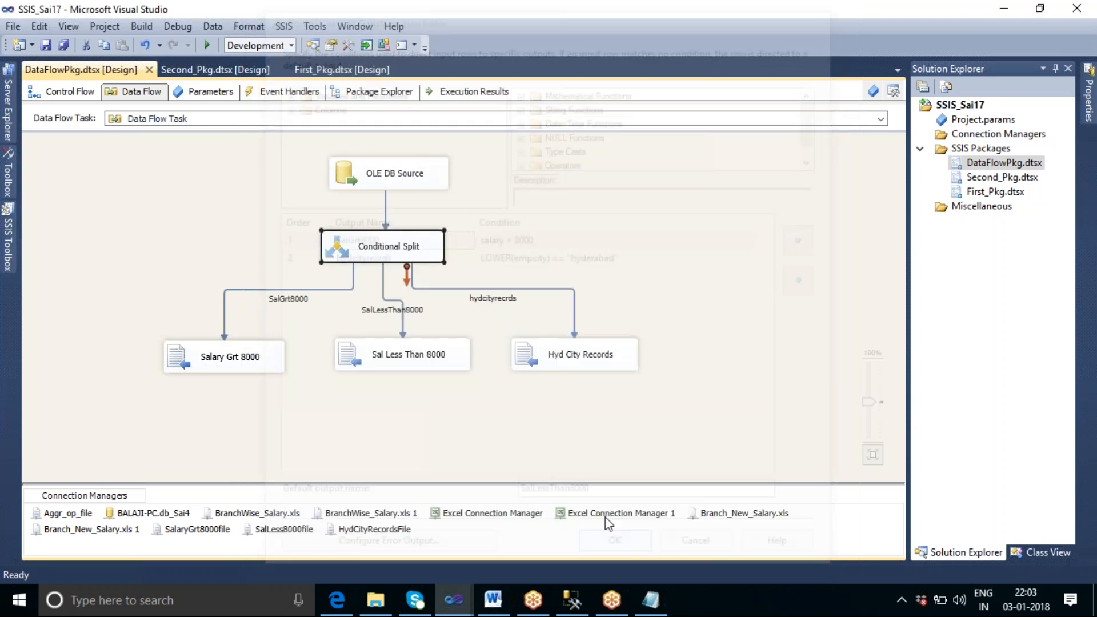
{"action": "left_click", "coordinate": [708, 254]}
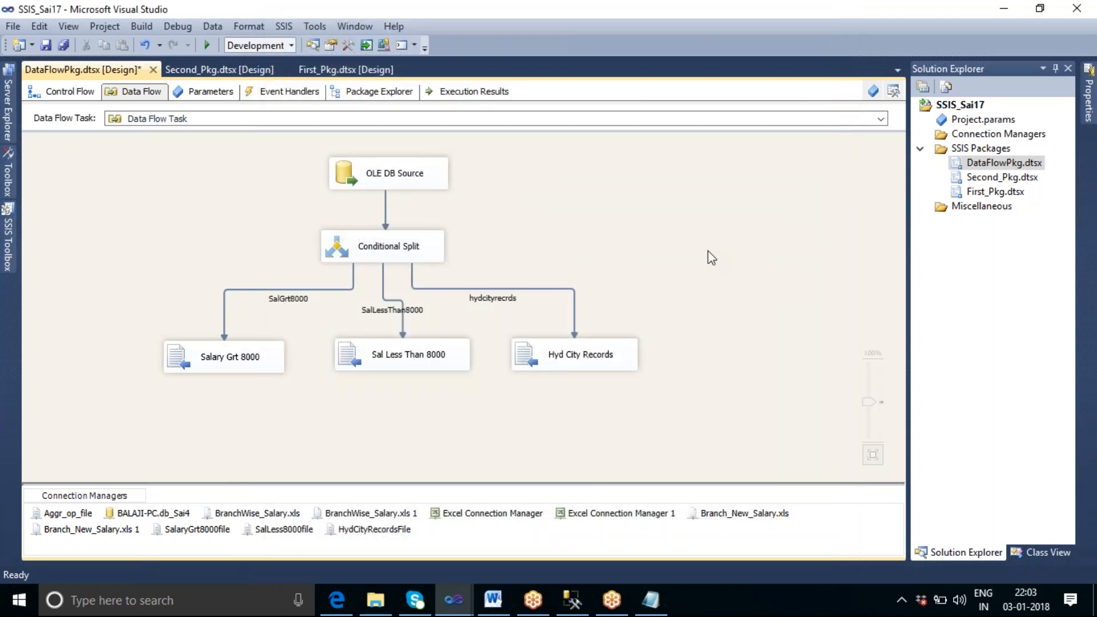
{"action": "right_click", "coordinate": [651, 215]}
{"action": "left_click", "coordinate": [721, 301]}
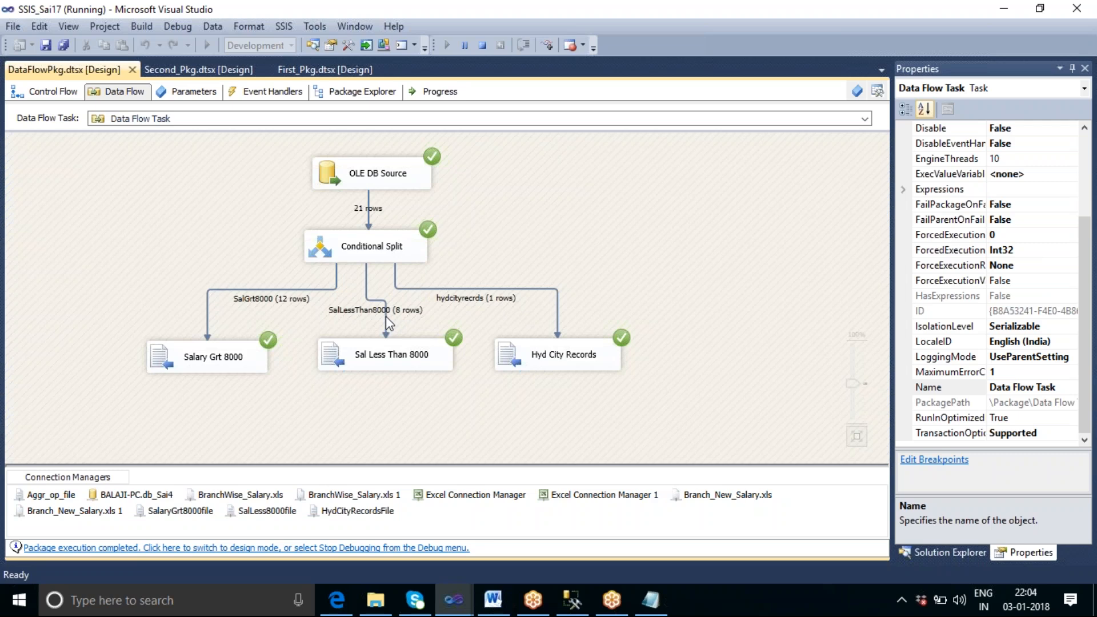
{"action": "left_click", "coordinate": [481, 46]}
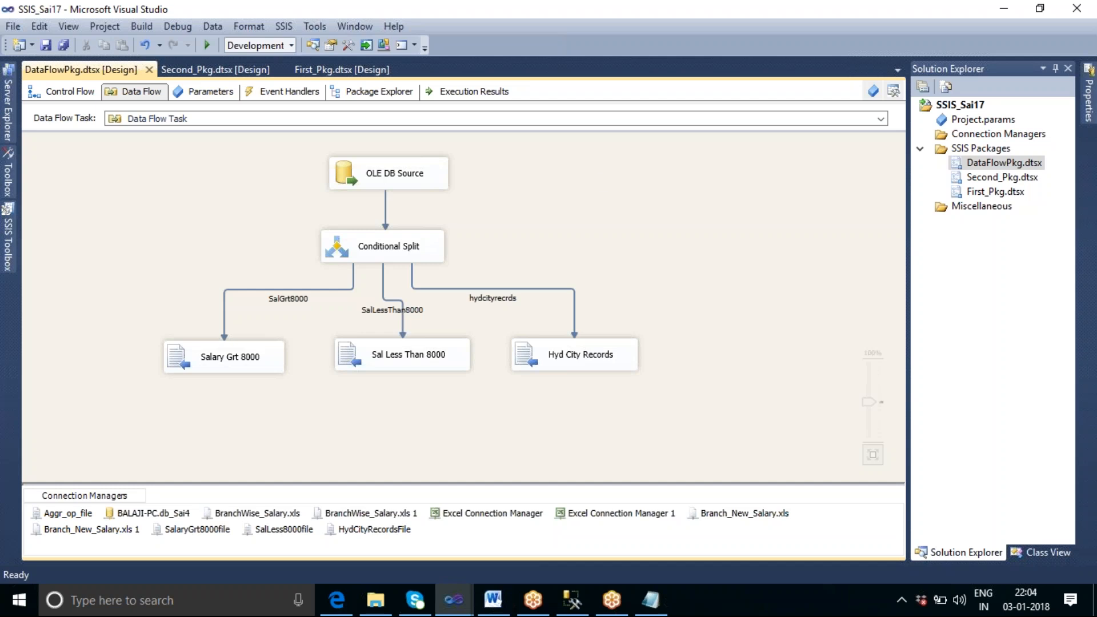
Move the hydcityrecrds condition above SalGrt8000 in the Conditional Split's evaluation order
{"action": "double_click", "coordinate": [413, 252]}
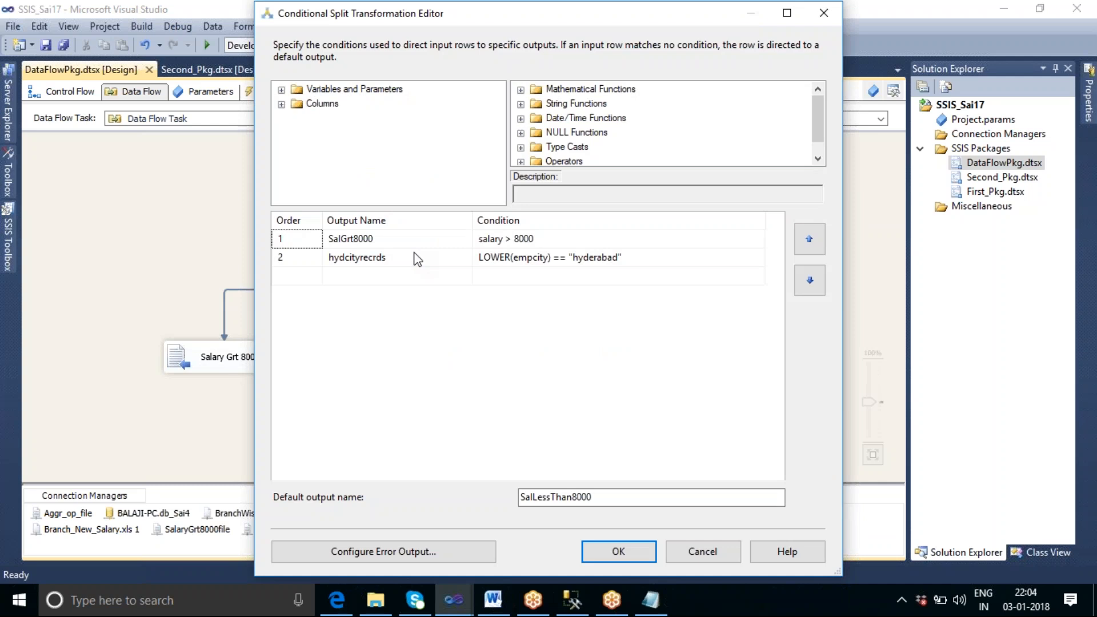
{"action": "left_click", "coordinate": [659, 261]}
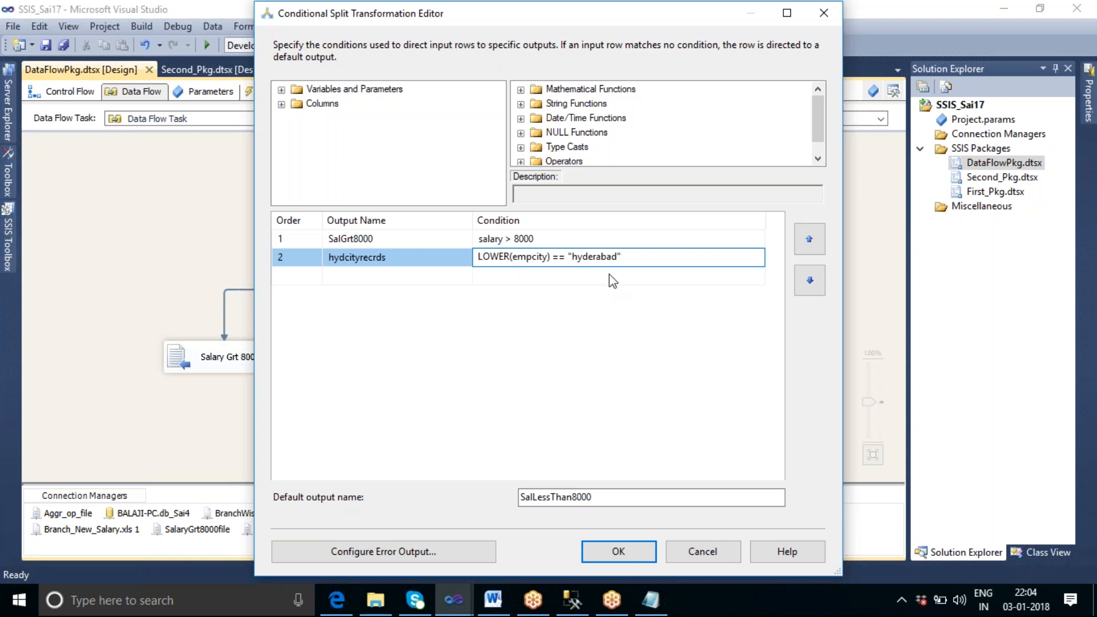
{"action": "left_click", "coordinate": [810, 240]}
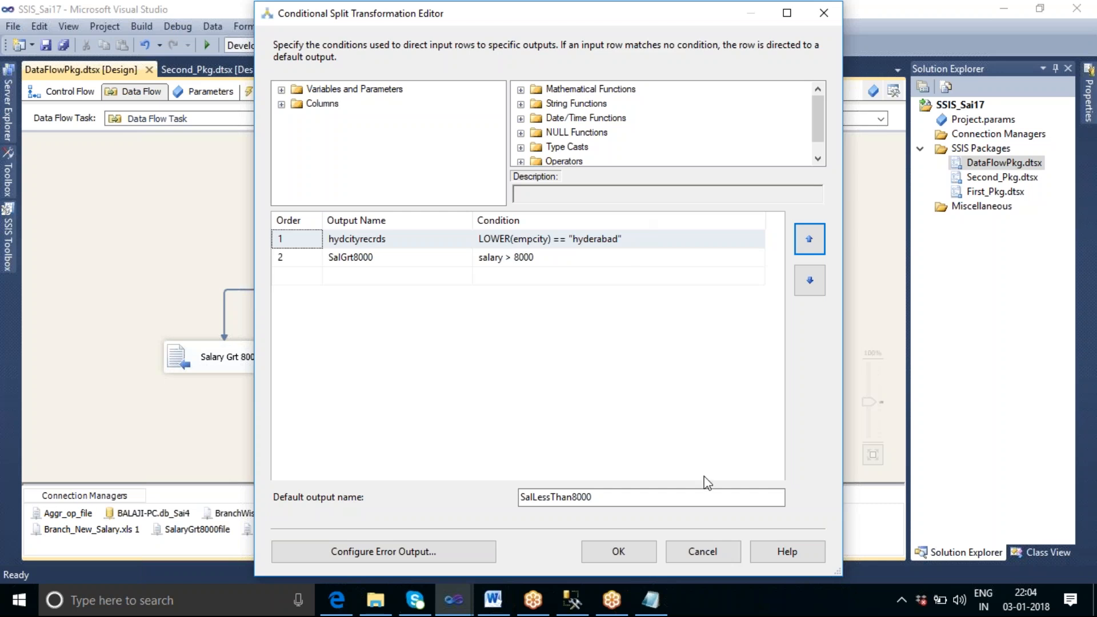
{"action": "left_click", "coordinate": [626, 551]}
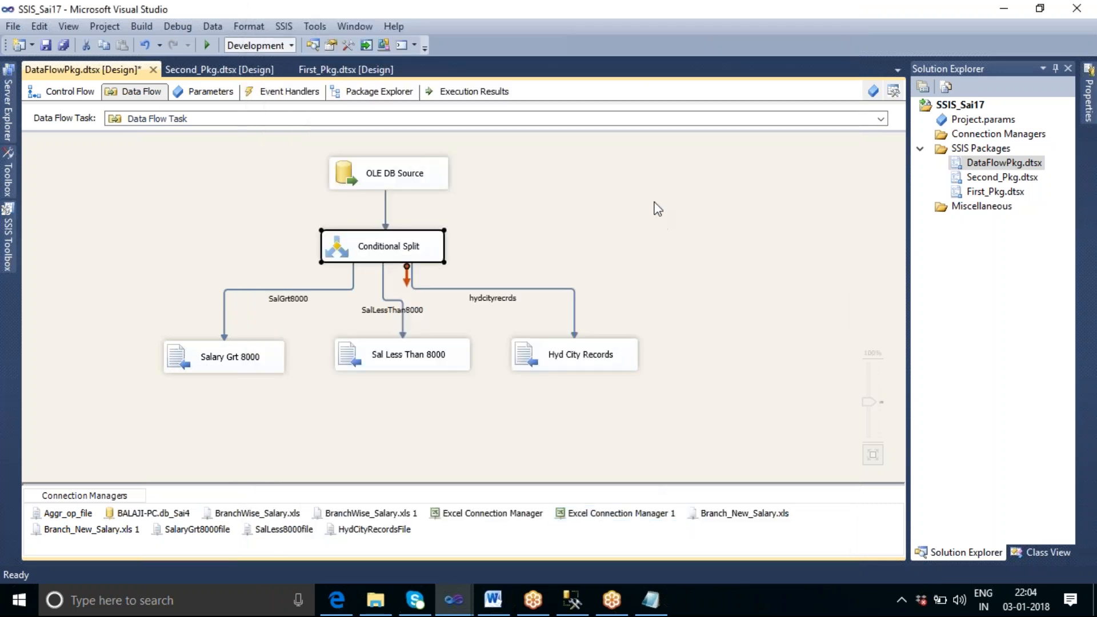
Execute the data flow task, compare the routed row counts with the Conditional Split's condition order, and stop debugging
{"action": "right_click", "coordinate": [656, 205]}
{"action": "left_click", "coordinate": [716, 289]}
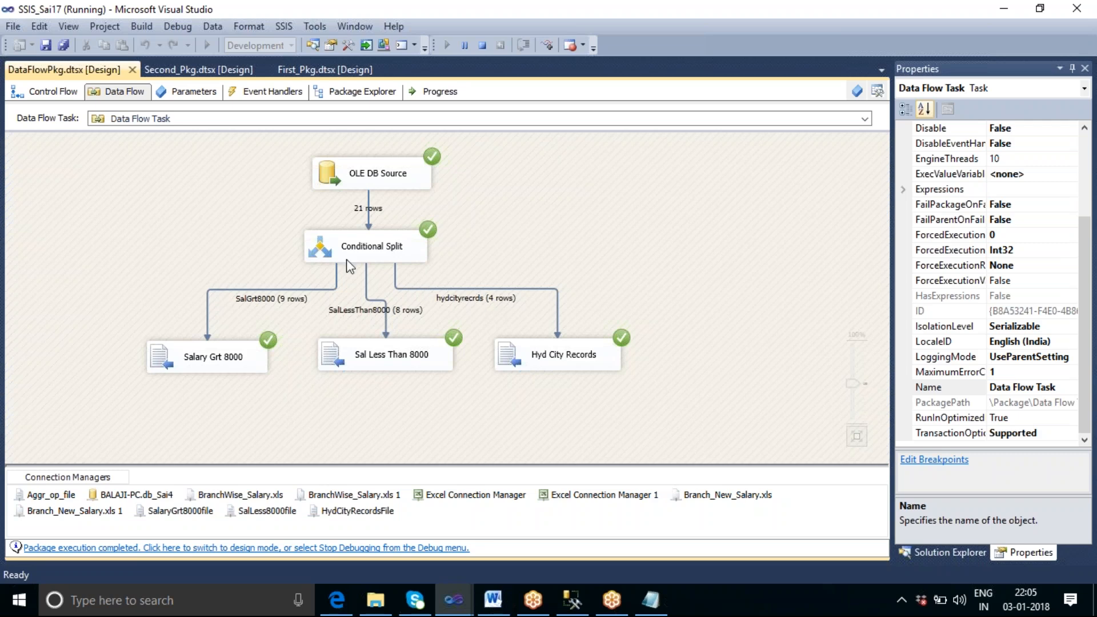
{"action": "double_click", "coordinate": [366, 256]}
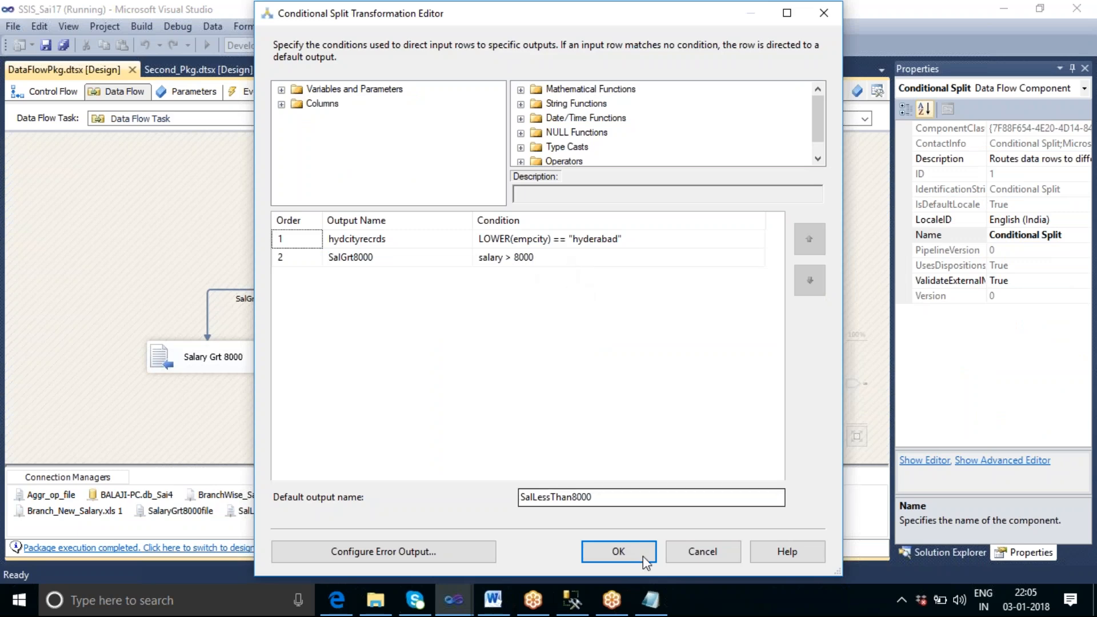
{"action": "left_click", "coordinate": [628, 557]}
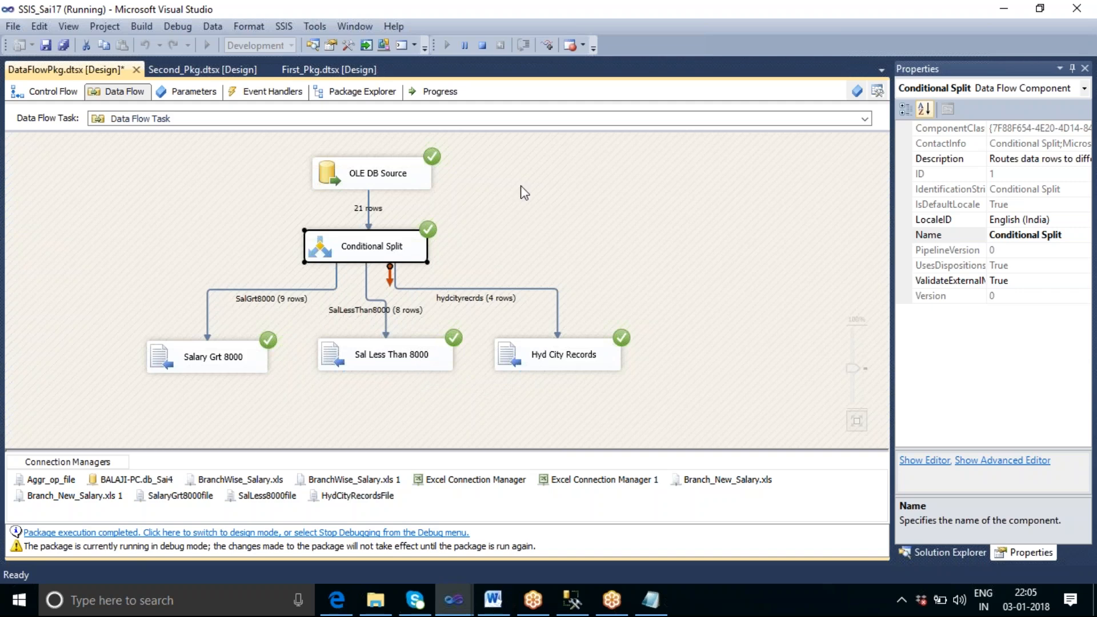
{"action": "left_click", "coordinate": [483, 46]}
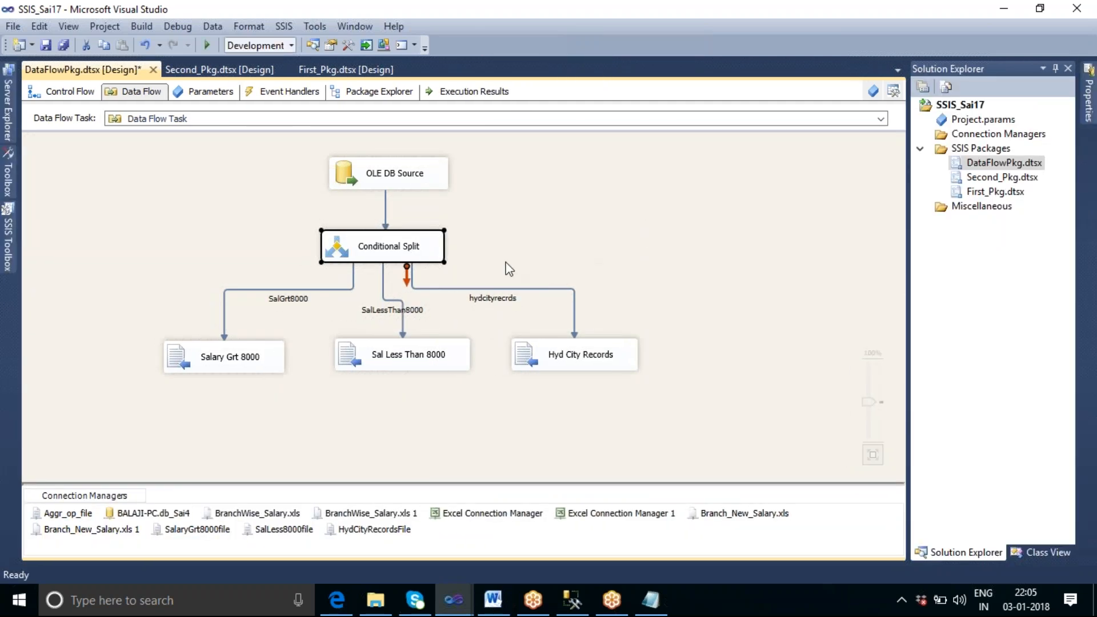
Review the order of the hydcityrecrds and SalGrt8000 conditions in design mode, and close the Conditional Split without changes
{"action": "left_click", "coordinate": [461, 255]}
{"action": "double_click", "coordinate": [429, 257]}
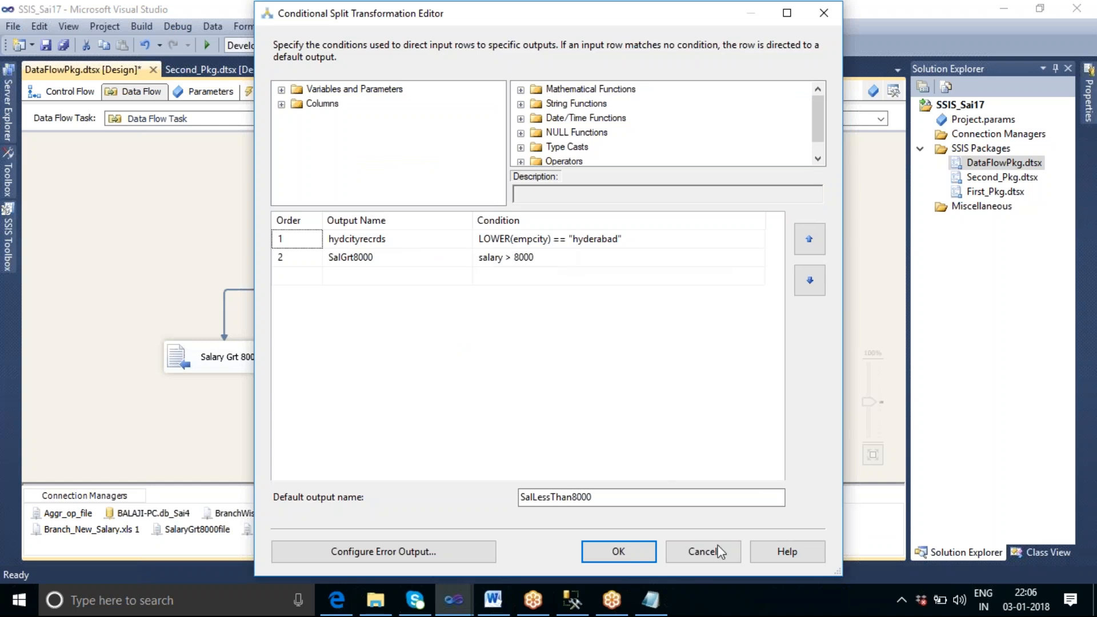
{"action": "left_click", "coordinate": [704, 551]}
{"action": "left_click", "coordinate": [655, 244]}
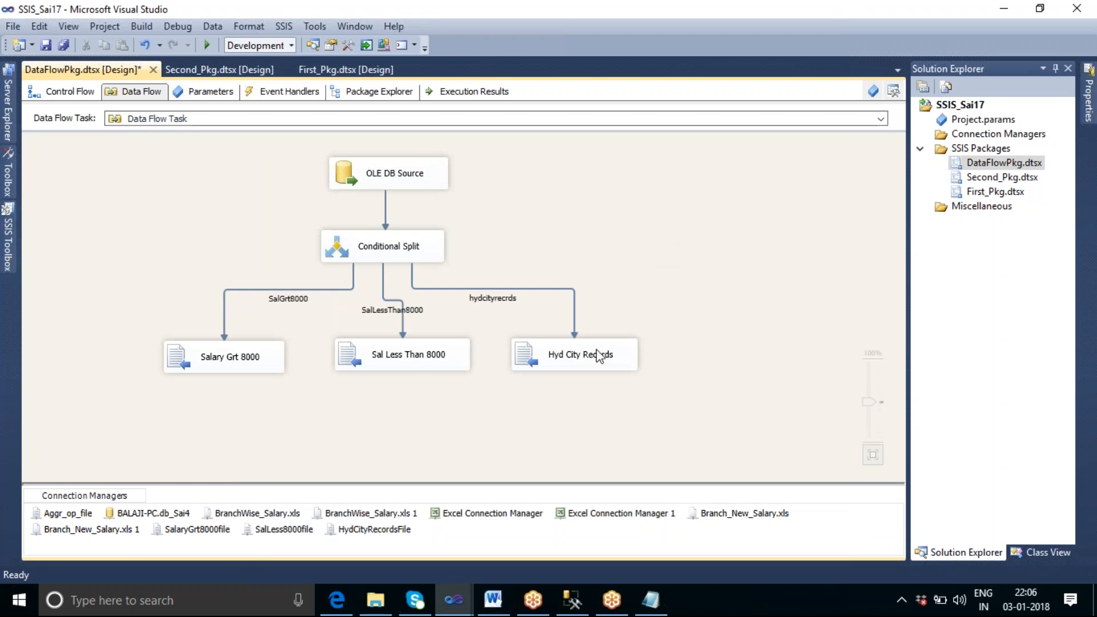
Switch to SQL Server Management Studio and run only the tbl_empl_master query that filters on salary>8000
{"action": "mouse_move", "coordinate": [578, 610]}
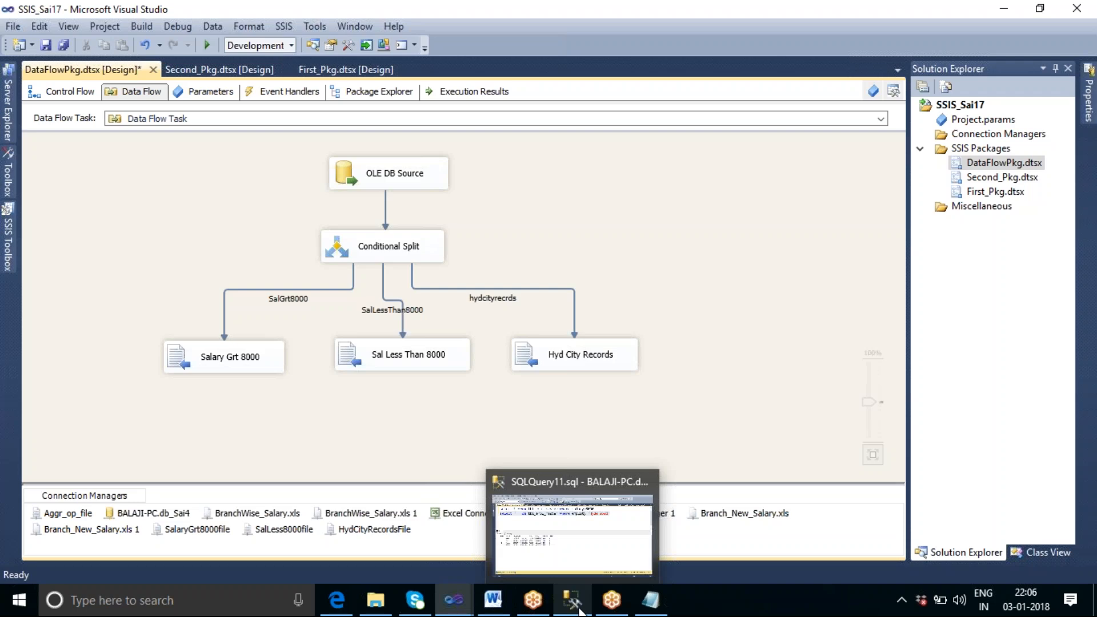
{"action": "left_click", "coordinate": [579, 610]}
{"action": "left_click", "coordinate": [572, 147]}
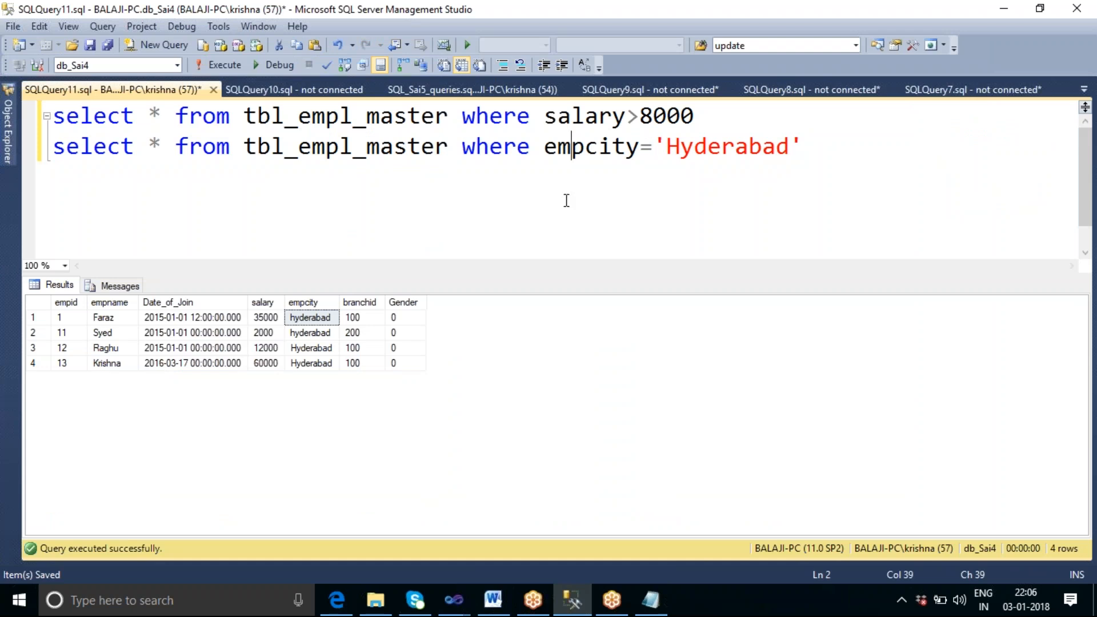
{"action": "left_click", "coordinate": [712, 116]}
{"action": "key", "text": "shift+Home"}
{"action": "key", "text": "F5"}
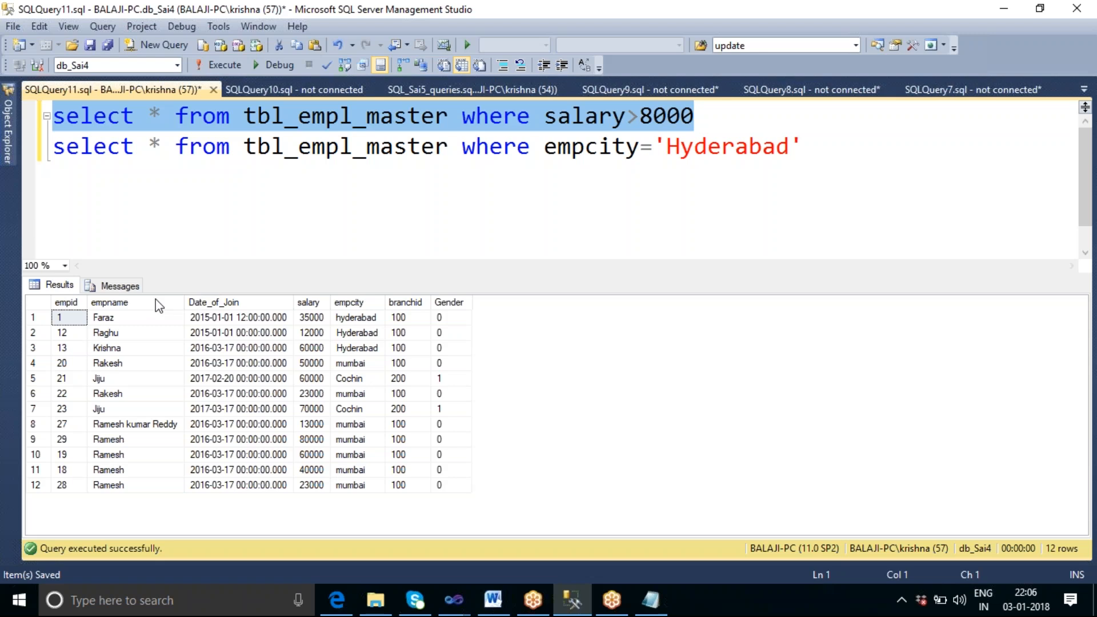
Check the row count message for the salary>8000 query, and run only the tbl_empl_master query that filters on empcity='Hyderabad'
{"action": "left_click", "coordinate": [120, 286]}
{"action": "left_click", "coordinate": [312, 146]}
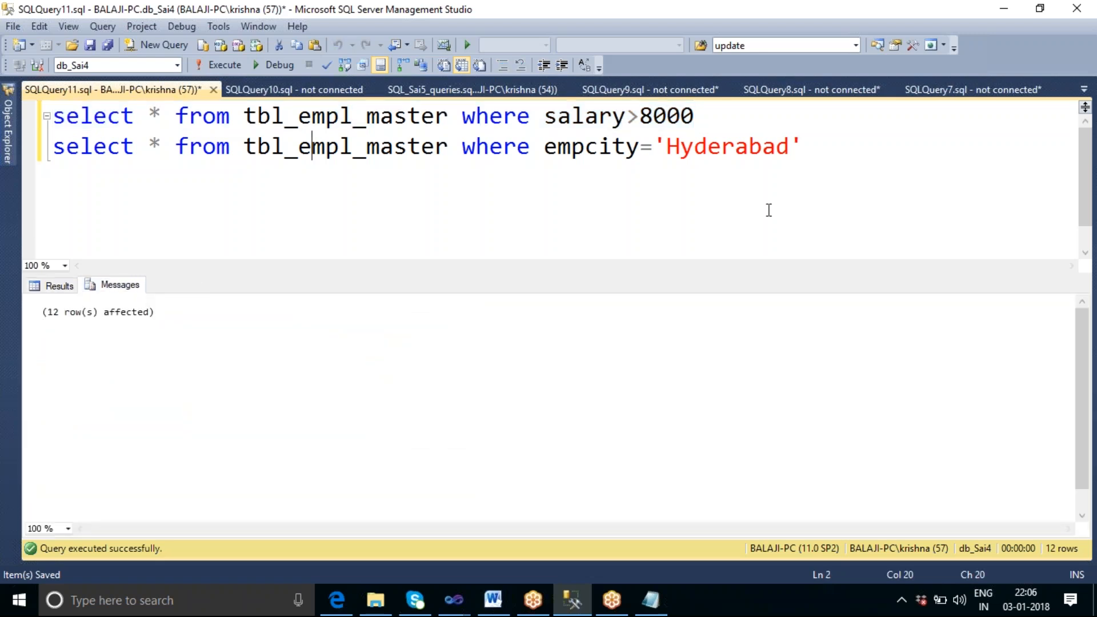
{"action": "left_click", "coordinate": [805, 150]}
{"action": "key", "text": "shift+Home"}
{"action": "key", "text": "F5"}
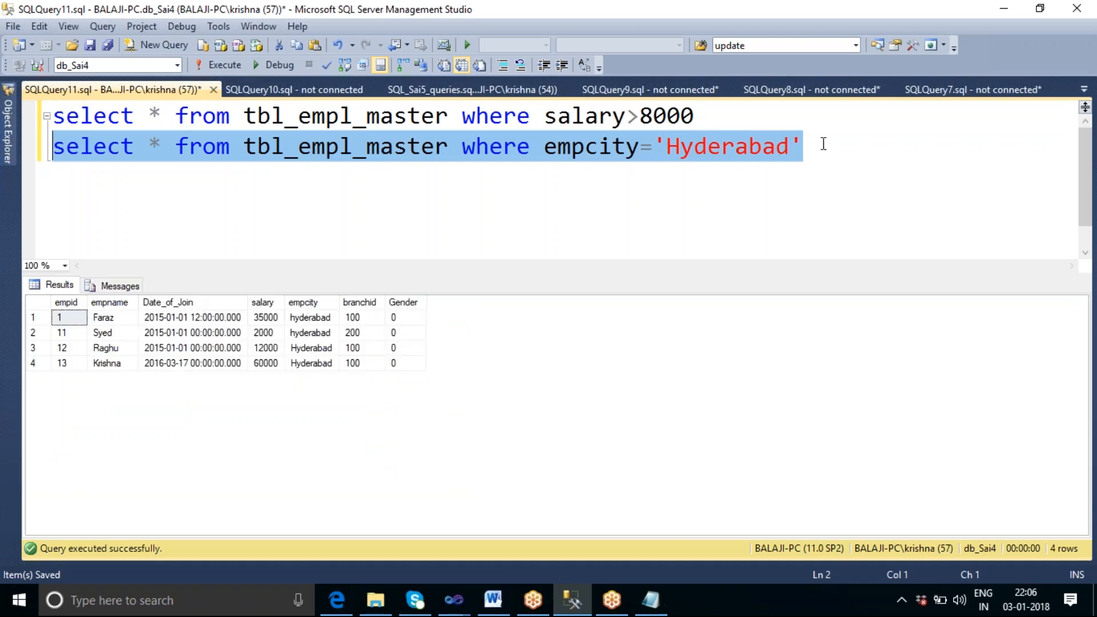
Duplicate the salary>8000 query onto a new third line and change its condition to salary<=8000
{"action": "left_click", "coordinate": [823, 144]}
{"action": "key", "text": "Up"}
{"action": "key", "text": "shift+Home"}
{"action": "key", "text": "ctrl+c"}
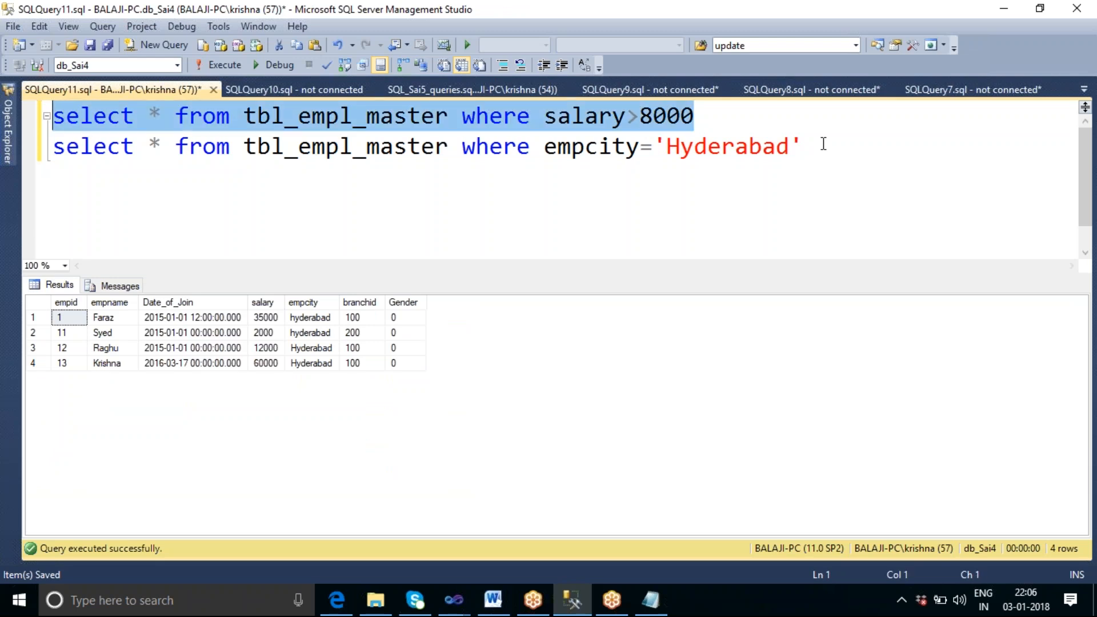
{"action": "left_click", "coordinate": [823, 144]}
{"action": "key", "text": "Return"}
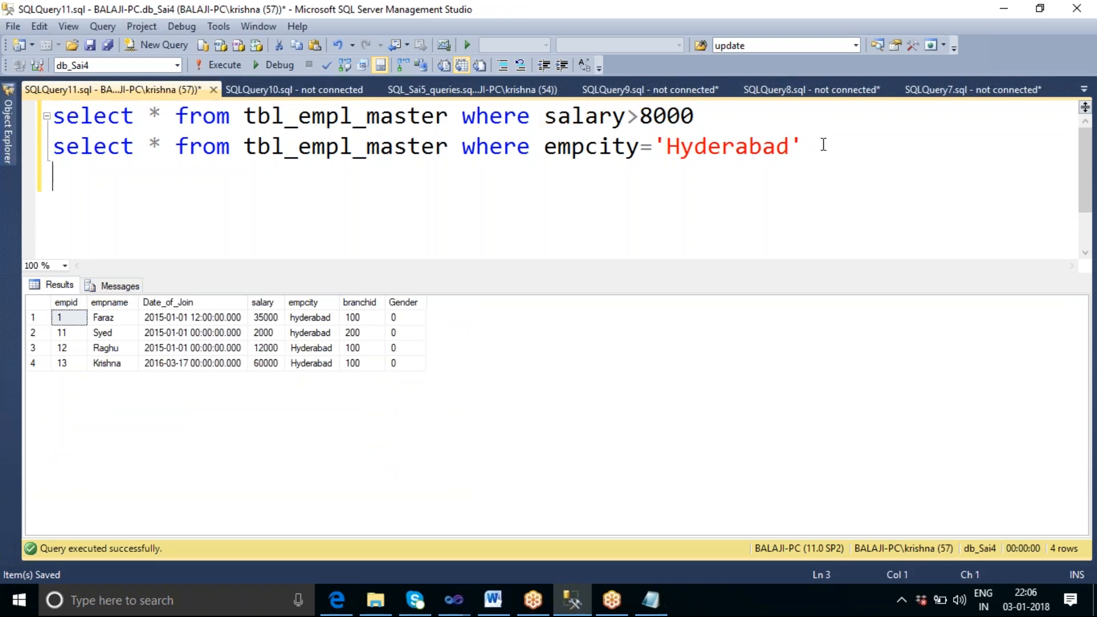
{"action": "key", "text": "ctrl+v"}
{"action": "key", "text": "Left"}
{"action": "key", "text": "Left"}
{"action": "key", "text": "Left"}
{"action": "key", "text": "Left"}
{"action": "key", "text": "Left"}
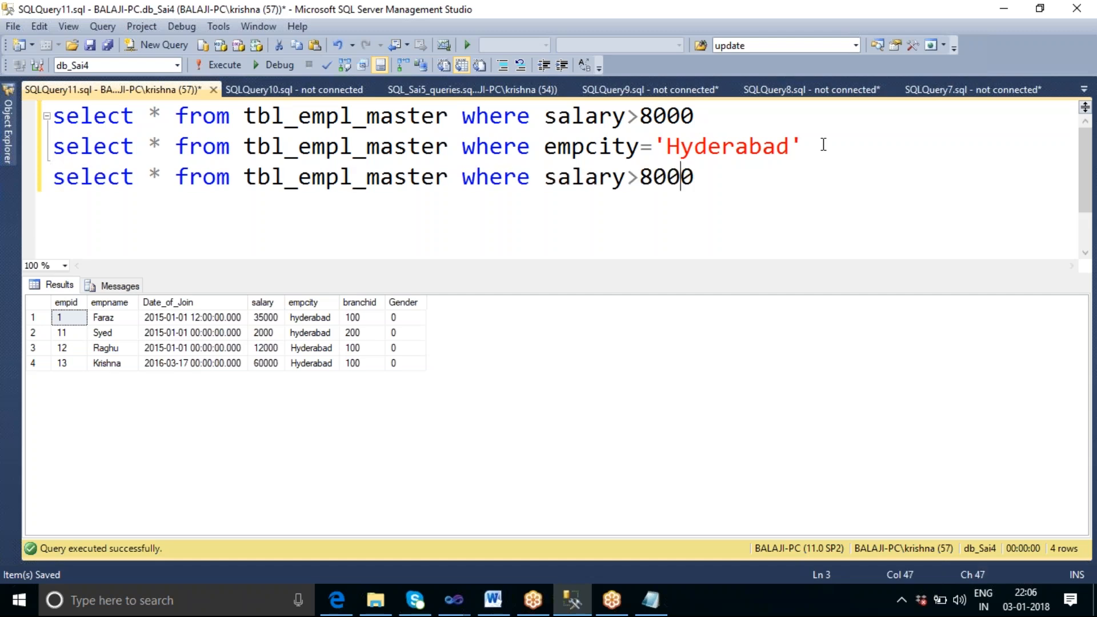
{"action": "key", "text": "Delete"}
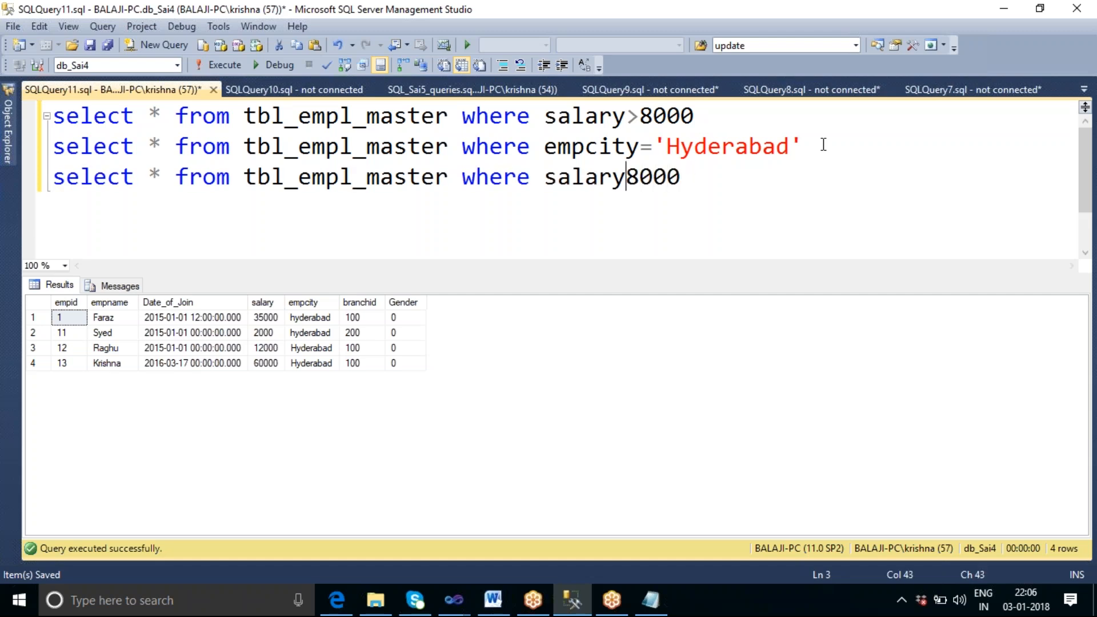
{"action": "type", "text": "<"}
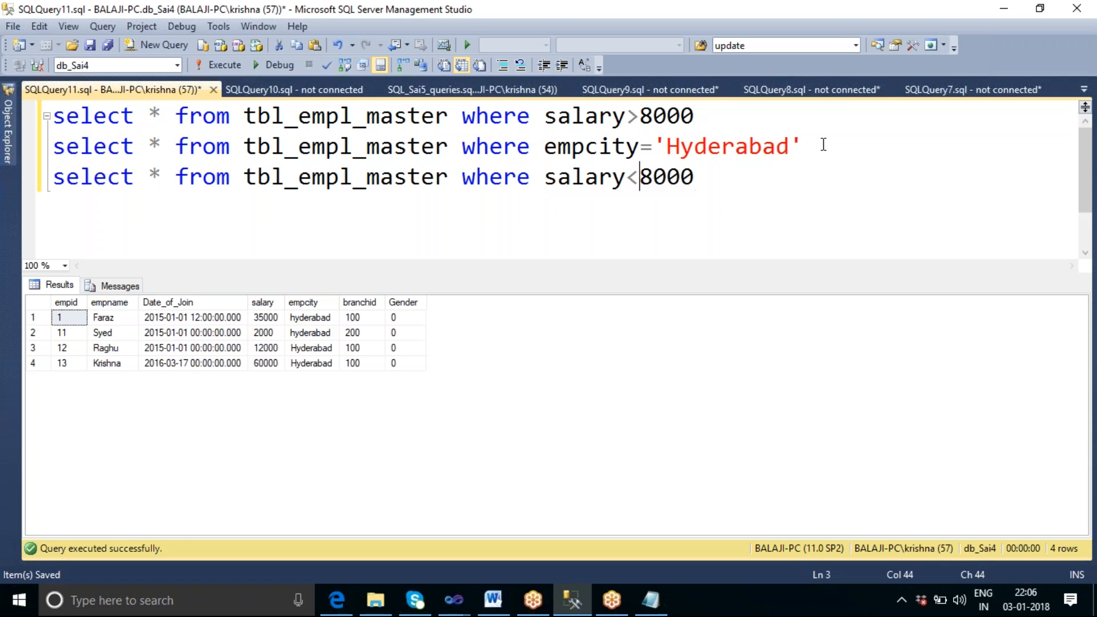
{"action": "type", "text": "="}
{"action": "key", "text": "End"}
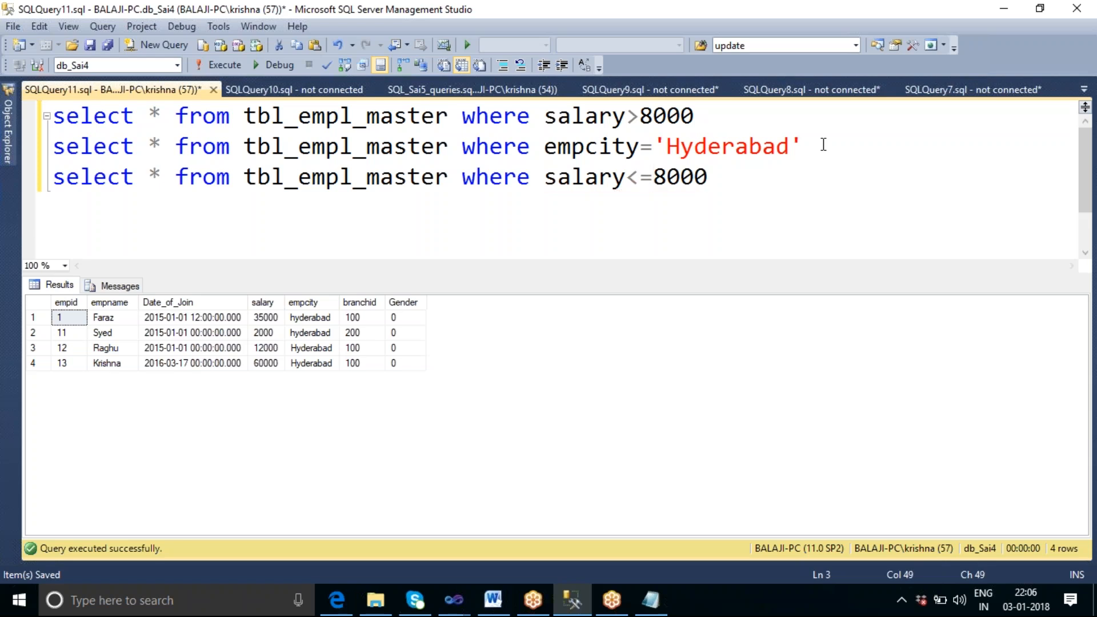
Run only the salary<=8000 query and check its row count message
{"action": "key", "text": "shift+Home"}
{"action": "key", "text": "F5"}
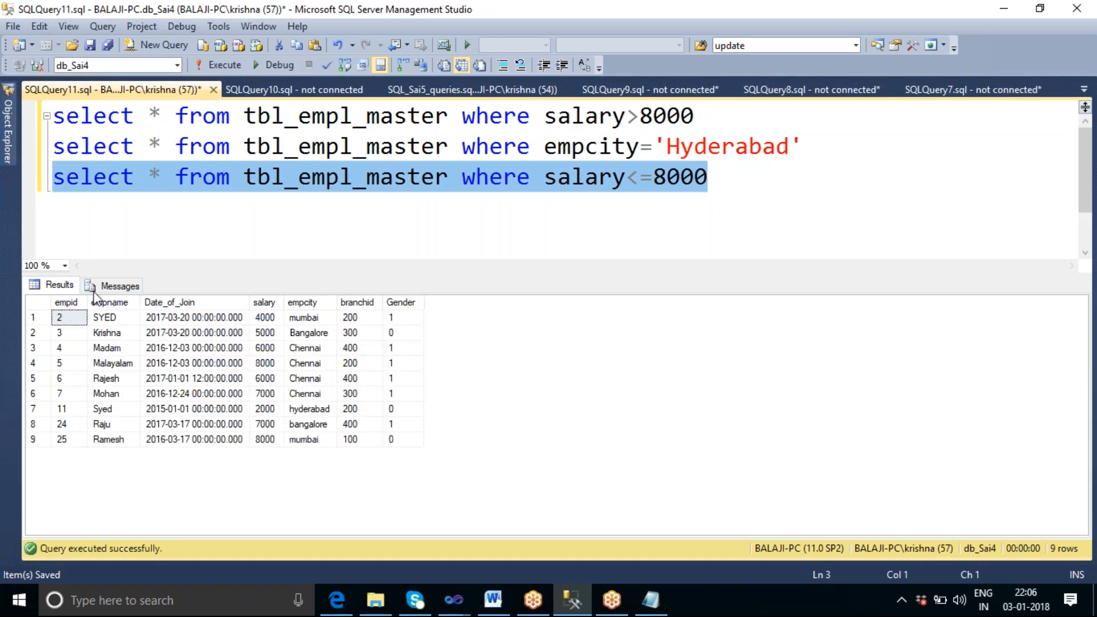
{"action": "left_click", "coordinate": [110, 287]}
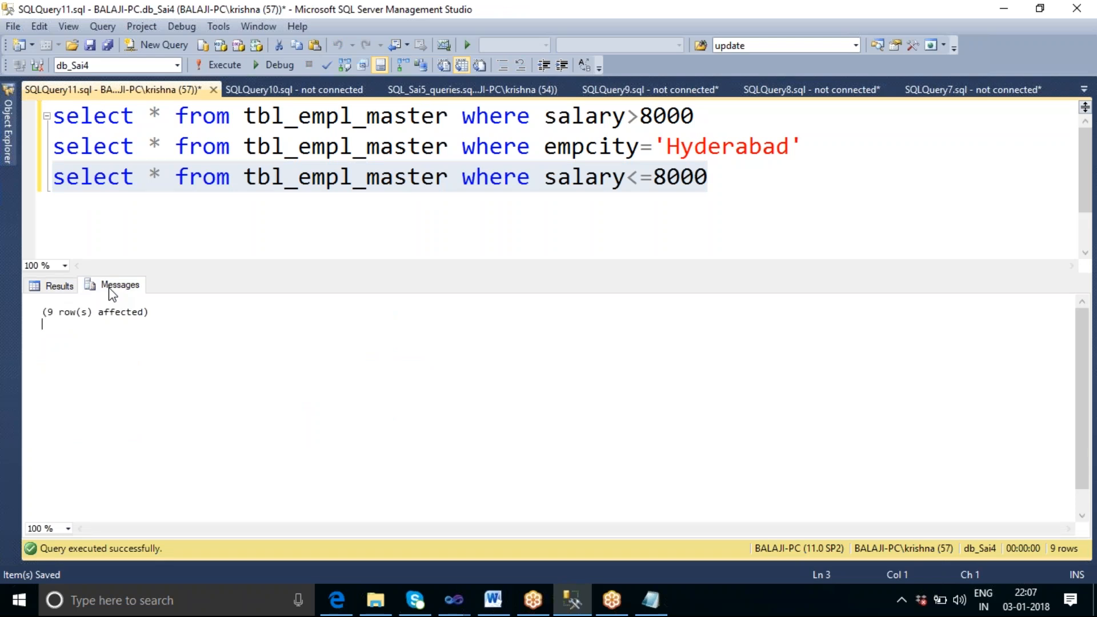
{"action": "left_click", "coordinate": [380, 240]}
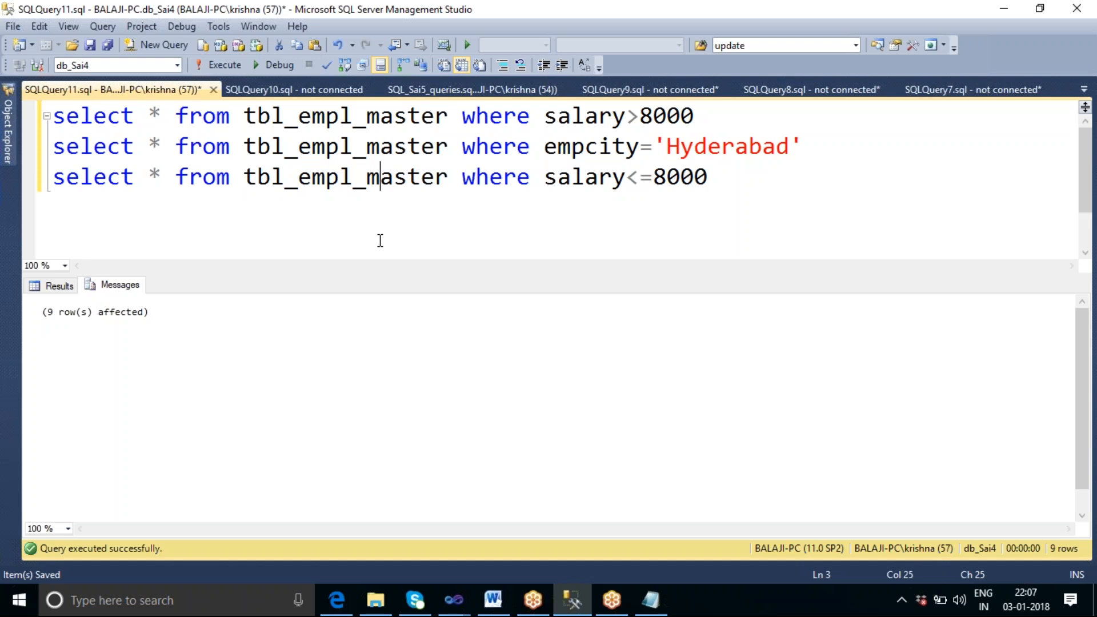
Rerun the salary>8000, empcity='Hyderabad' and salary<=8000 queries one at a time to compare their result rows
{"action": "left_click", "coordinate": [715, 114]}
{"action": "key", "text": "shift+Home"}
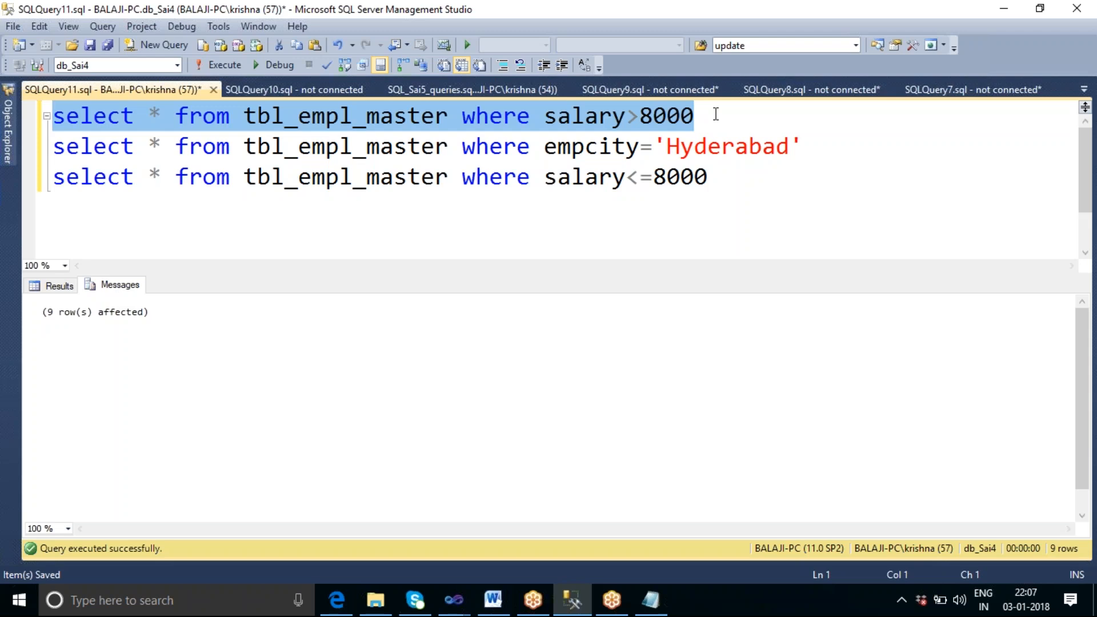
{"action": "key", "text": "F5"}
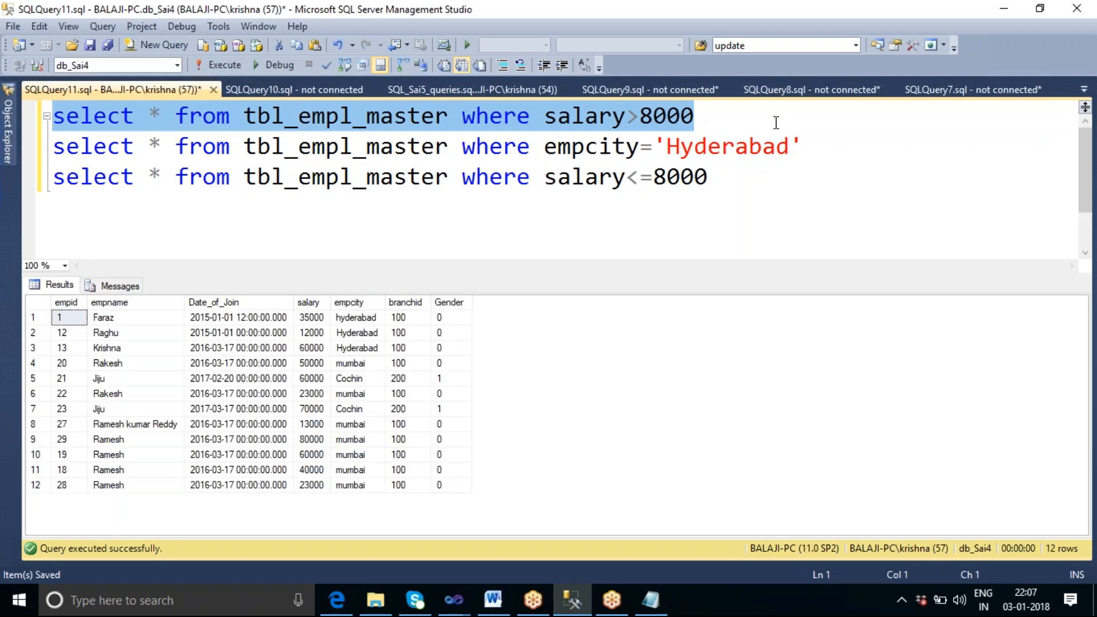
{"action": "left_click", "coordinate": [815, 146]}
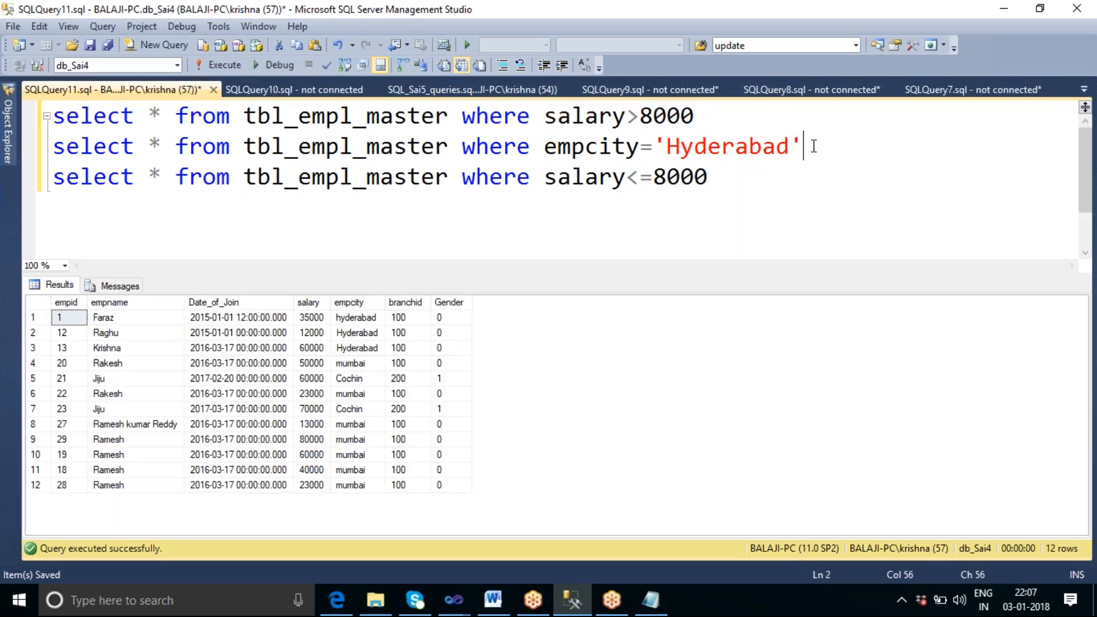
{"action": "key", "text": "shift+Home"}
{"action": "key", "text": "F5"}
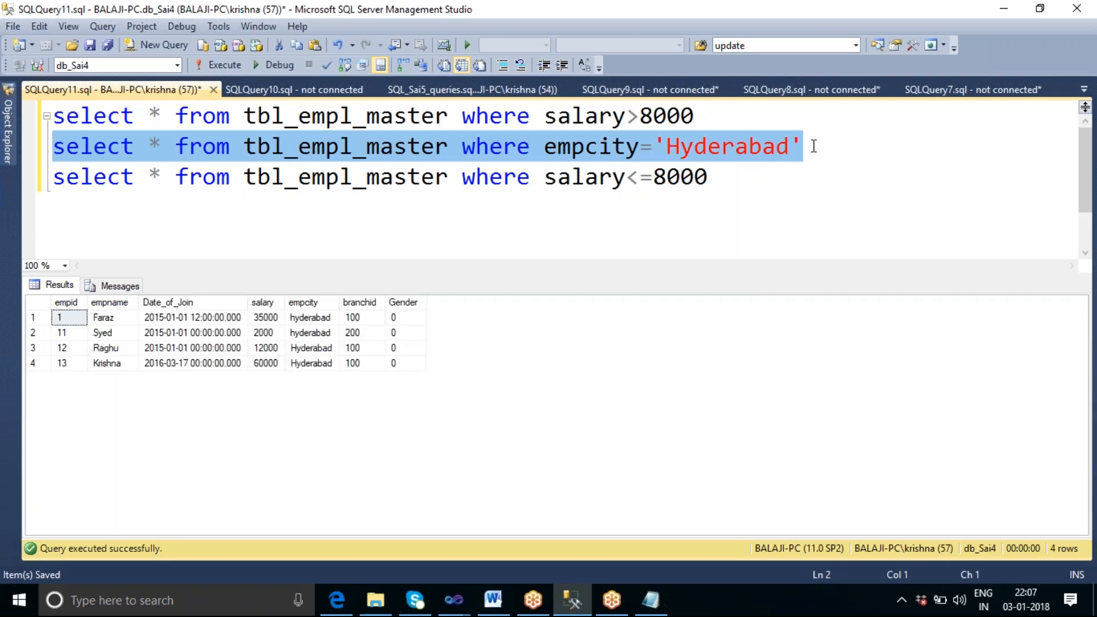
{"action": "left_click", "coordinate": [742, 181]}
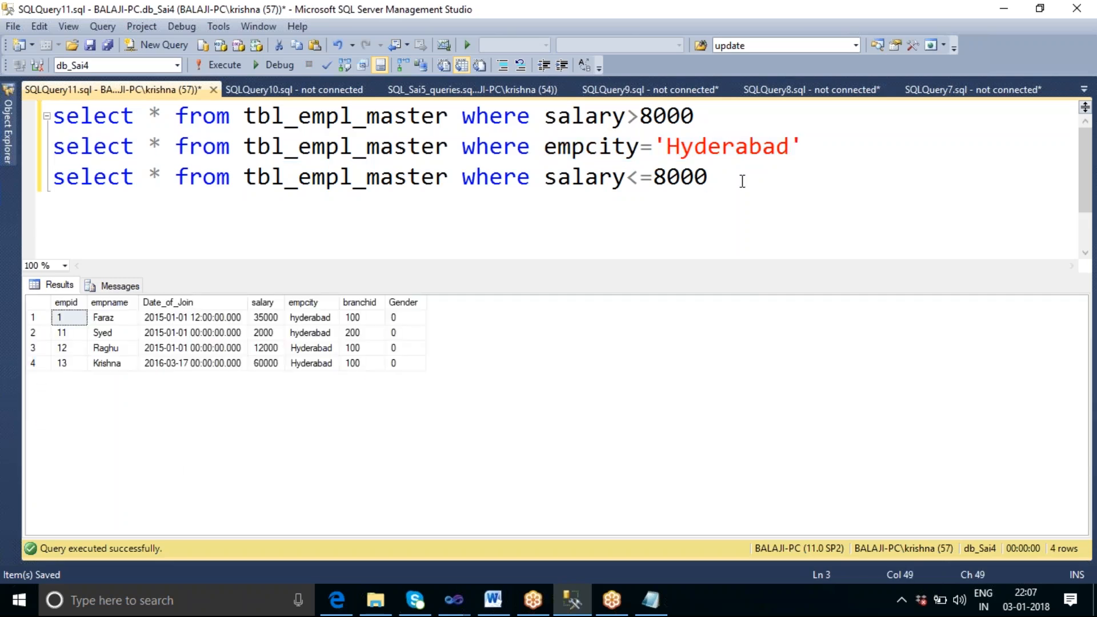
{"action": "key", "text": "shift+Home"}
{"action": "key", "text": "F5"}
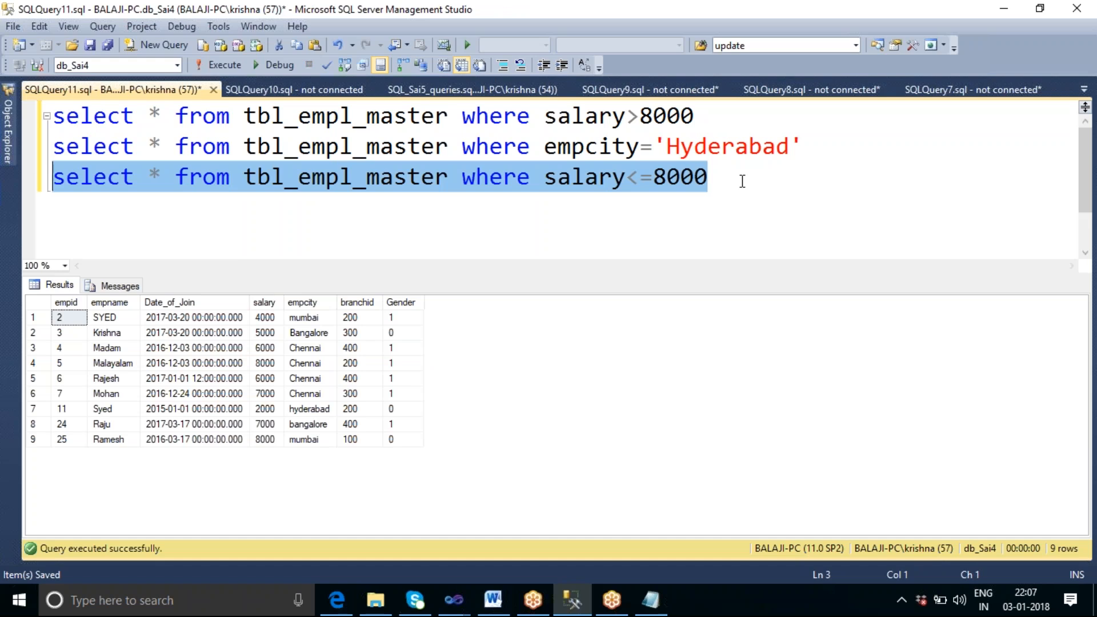
{"action": "left_click", "coordinate": [742, 181]}
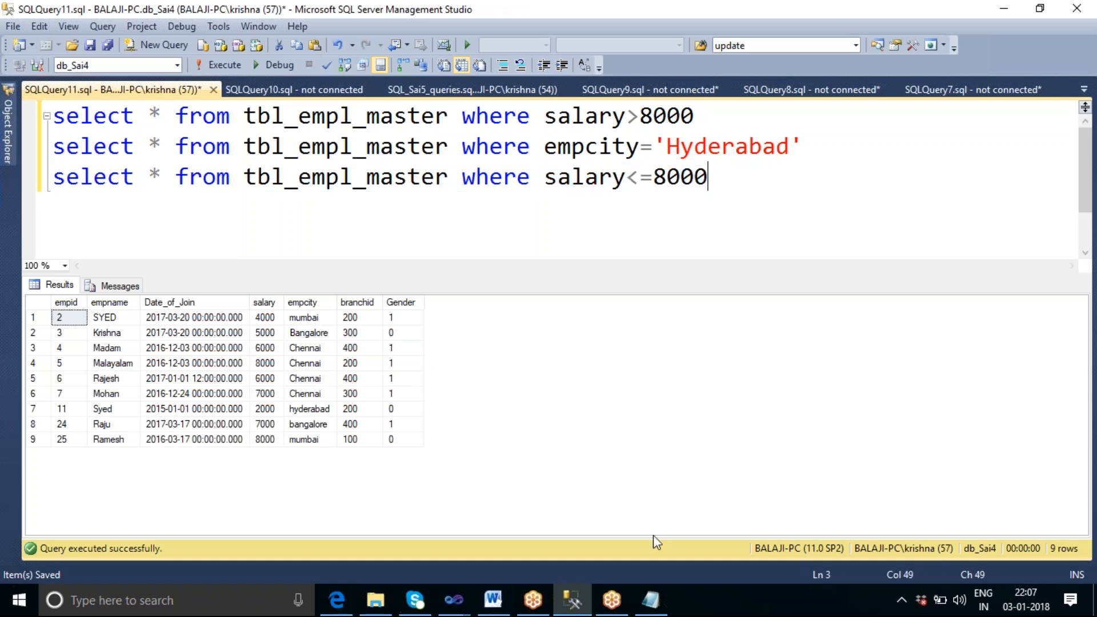
Switch to the SSIS_Sai17 project in Visual Studio and rename the Data Flow Task in the control flow as Cond Split Ex 1
{"action": "left_click", "coordinate": [454, 599]}
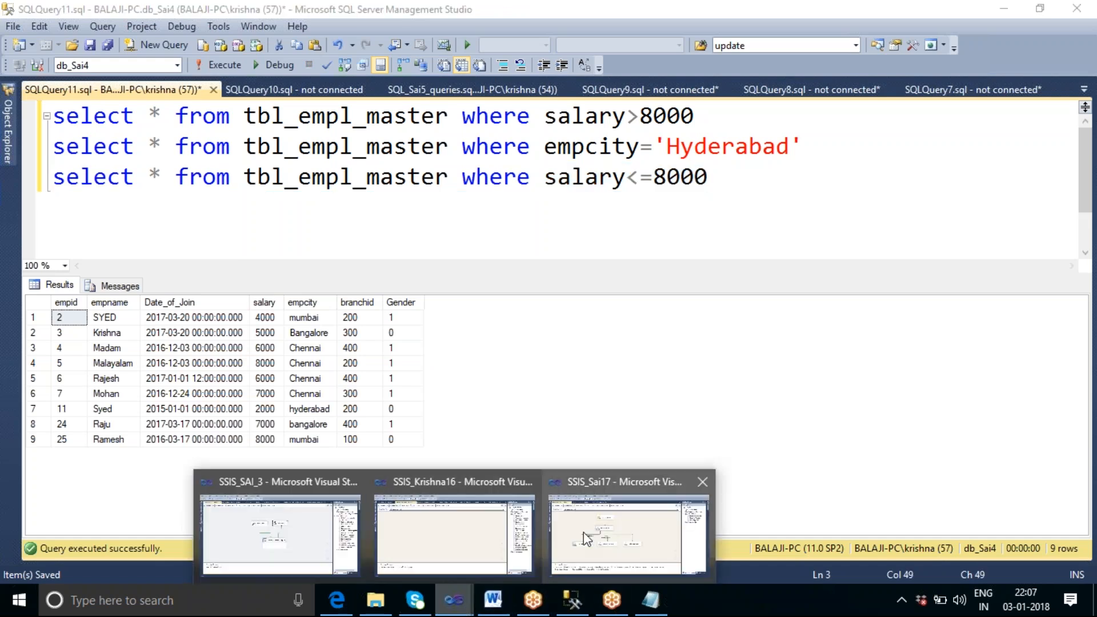
{"action": "left_click", "coordinate": [607, 520]}
{"action": "left_click", "coordinate": [81, 94]}
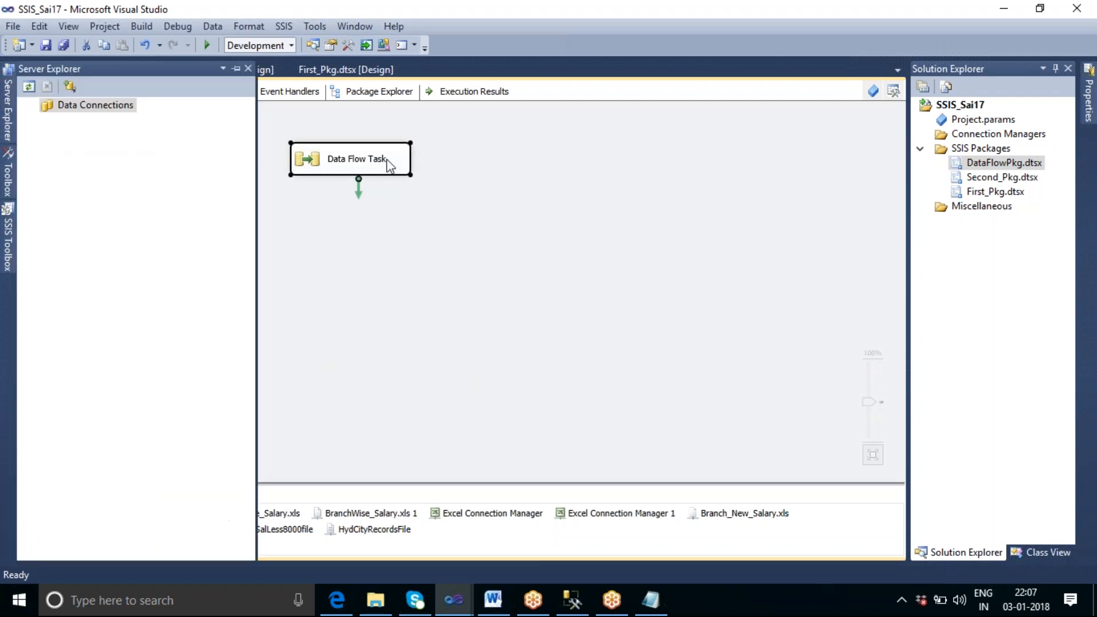
{"action": "left_click", "coordinate": [379, 163]}
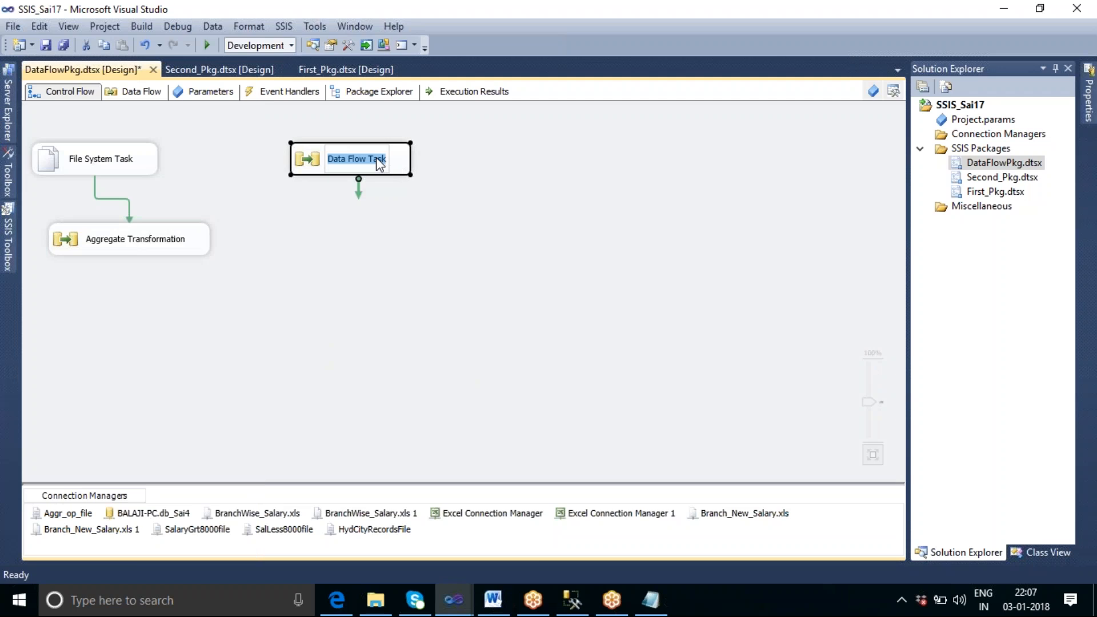
{"action": "type", "text": "Cond Spl"}
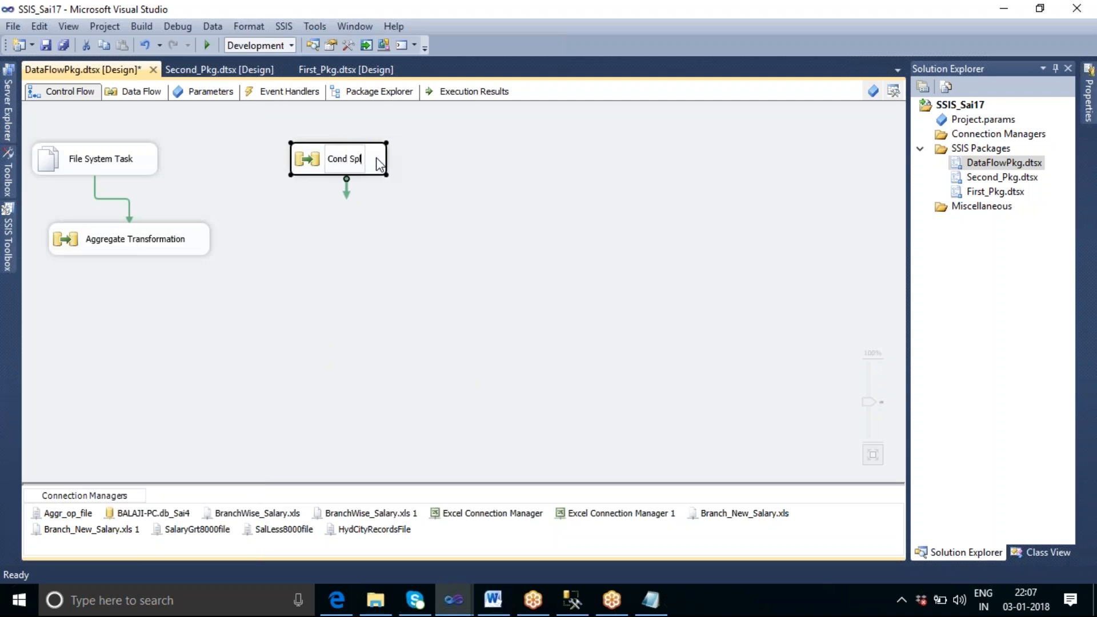
{"action": "type", "text": "it Ex 1"}
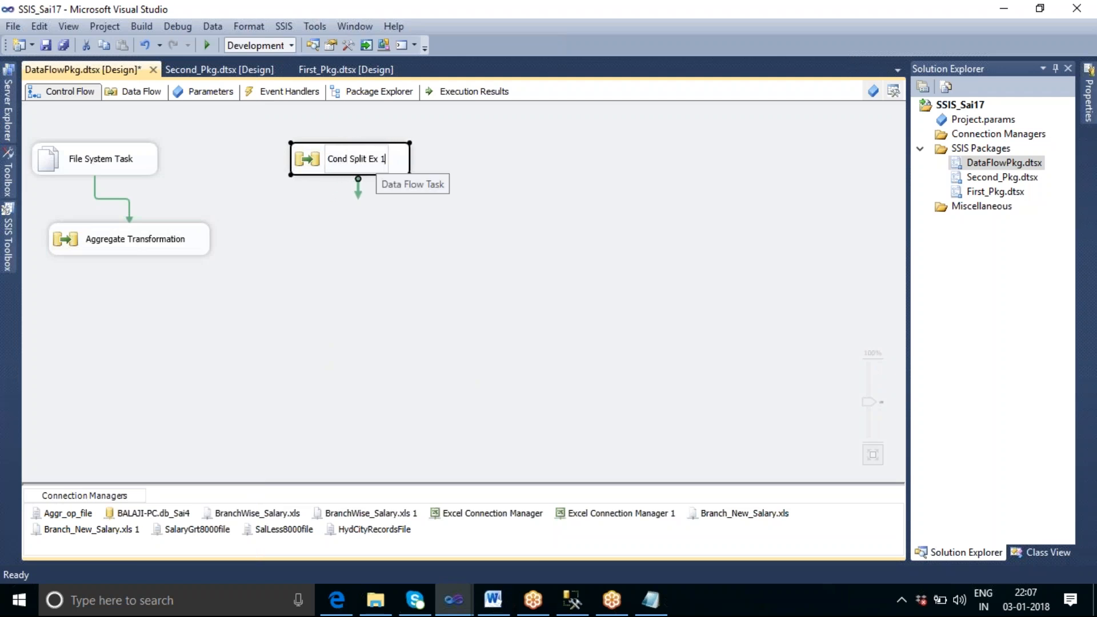
{"action": "left_click", "coordinate": [383, 276]}
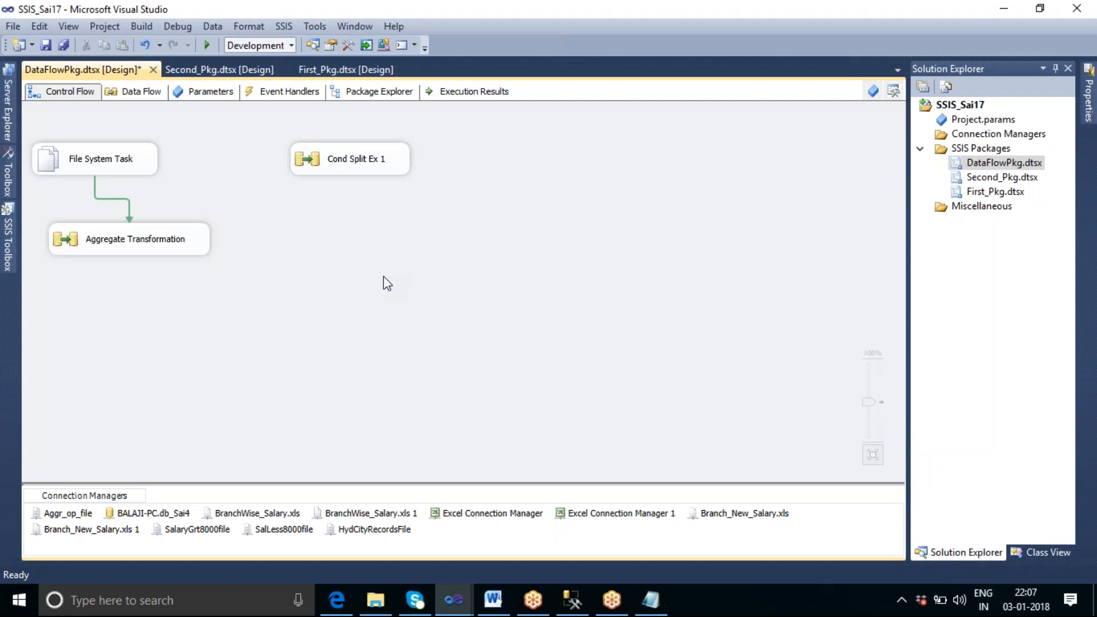
Add a Data Flow Task beside Cond Split Ex 1 in the control flow and open its data flow
{"action": "left_click", "coordinate": [12, 245]}
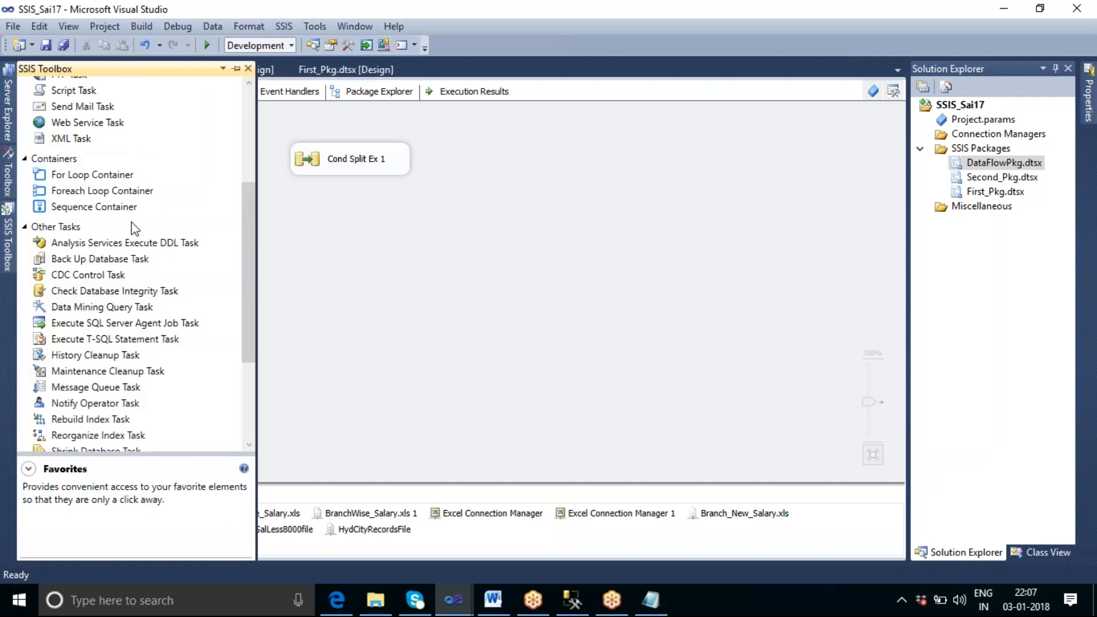
{"action": "left_click", "coordinate": [247, 110]}
{"action": "left_click_drag", "start_coordinate": [85, 102], "coordinate": [502, 172]}
{"action": "double_click", "coordinate": [502, 183]}
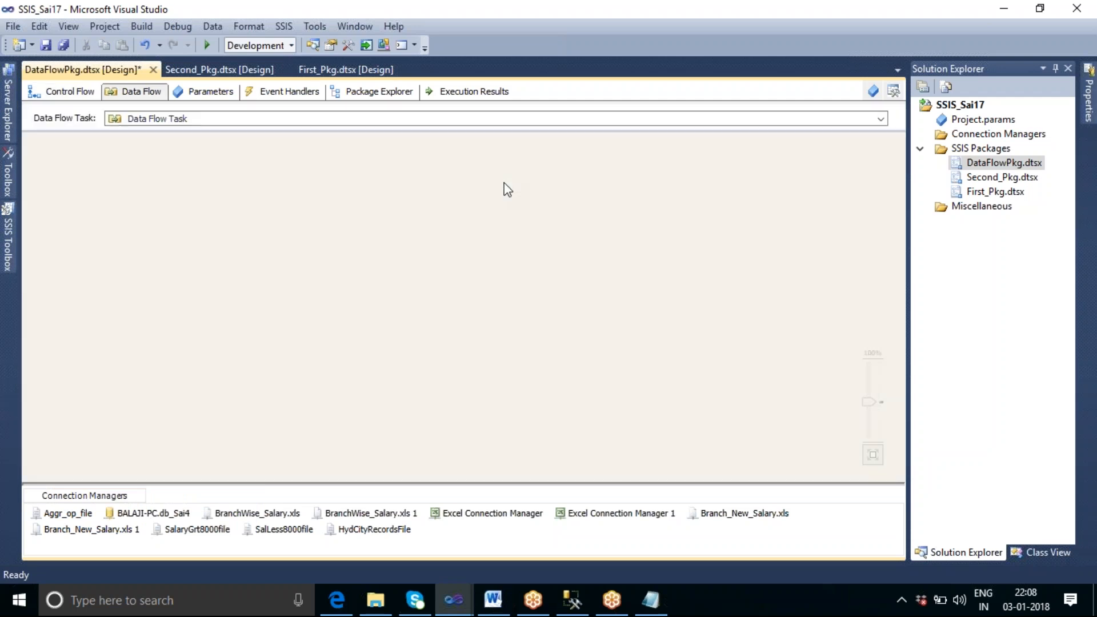
Add an OLE DB Source near the upper middle of the empty data flow canvas
{"action": "left_click", "coordinate": [16, 235]}
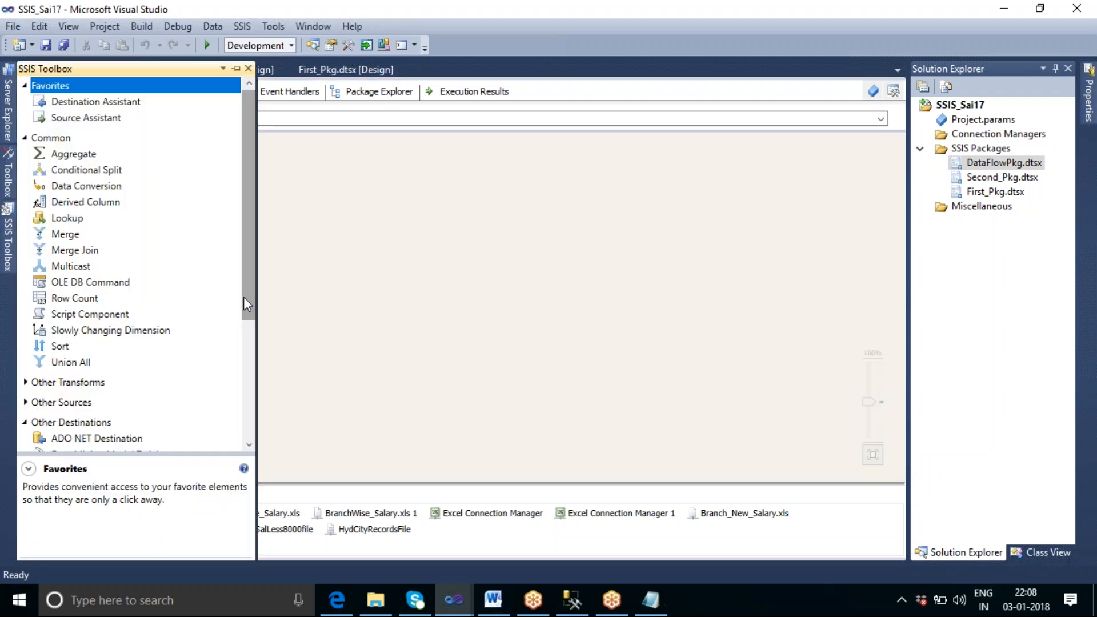
{"action": "left_click_drag", "start_coordinate": [248, 271], "coordinate": [257, 386]}
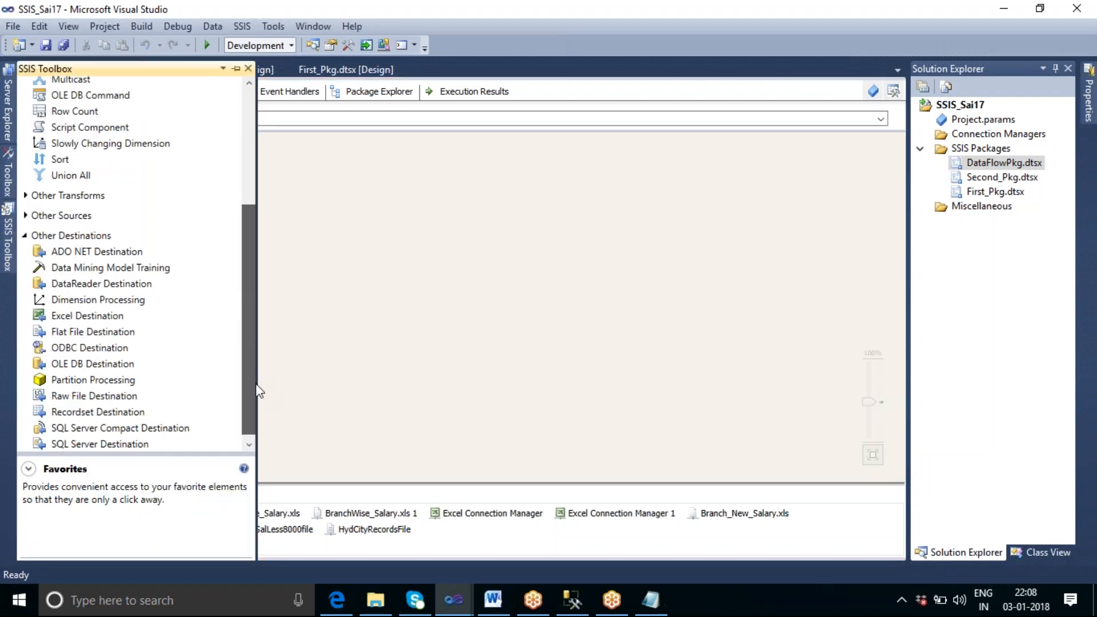
{"action": "left_click", "coordinate": [26, 216]}
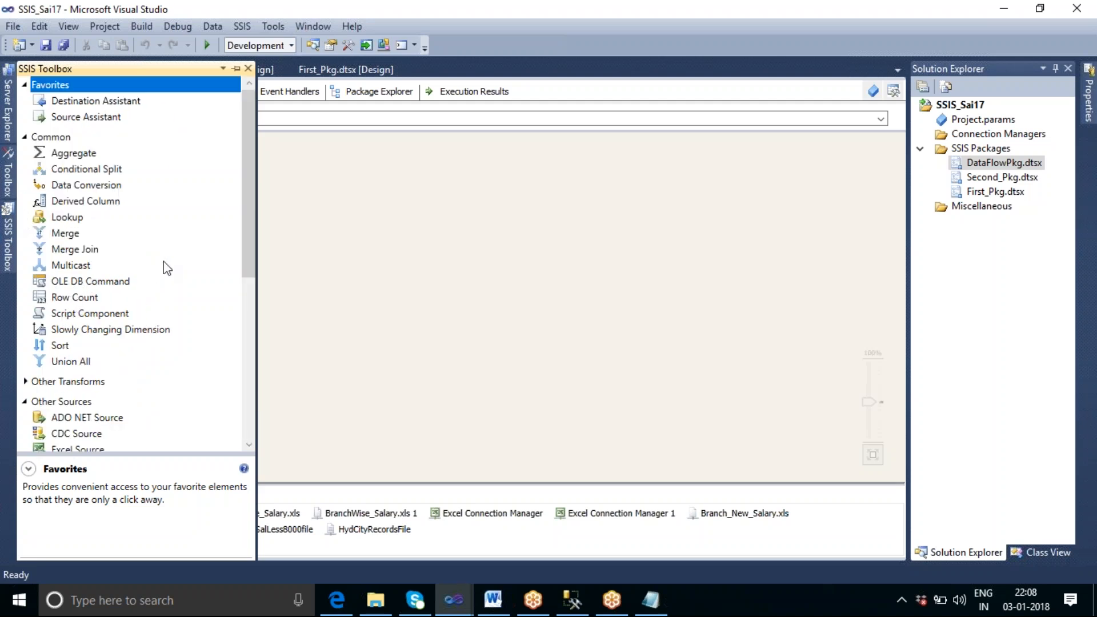
{"action": "left_click", "coordinate": [24, 137]}
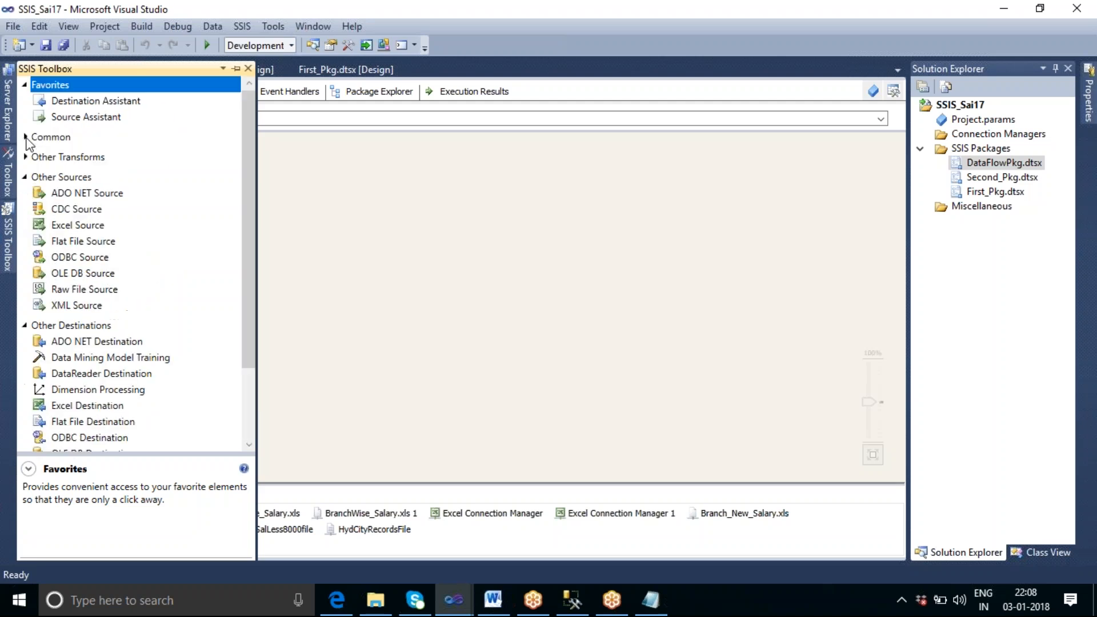
{"action": "left_click", "coordinate": [68, 276]}
{"action": "left_click_drag", "start_coordinate": [68, 276], "coordinate": [377, 169]}
{"action": "left_click", "coordinate": [497, 203]}
Set the OLE DB Source to read the table [dbo].[tbl_empl_master] and preview its data
{"action": "left_click", "coordinate": [455, 186]}
{"action": "double_click", "coordinate": [456, 186]}
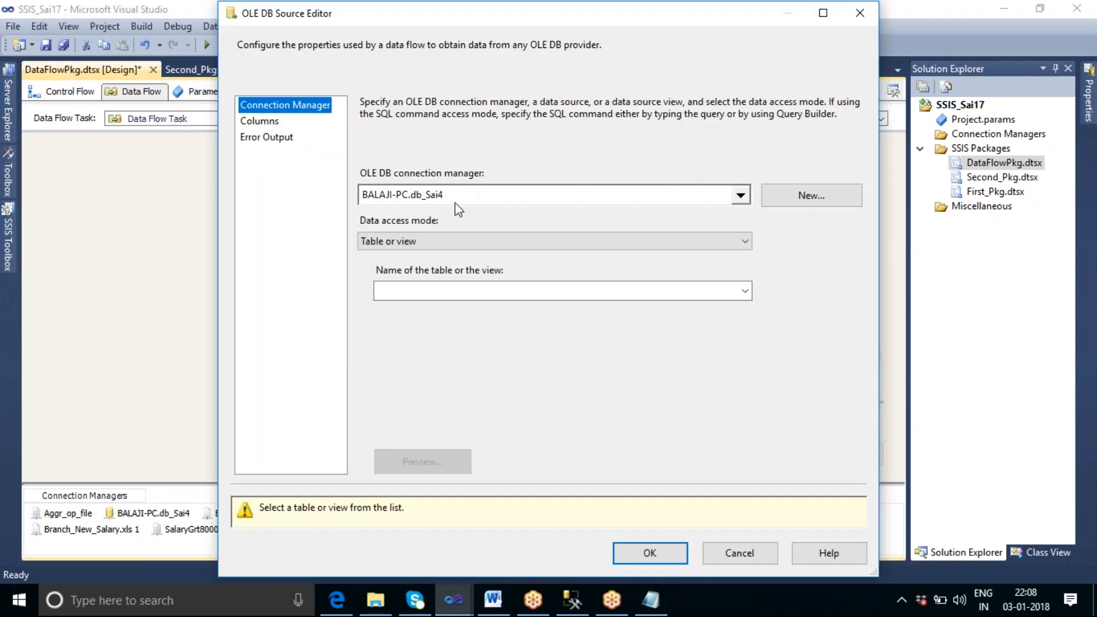
{"action": "left_click", "coordinate": [745, 291]}
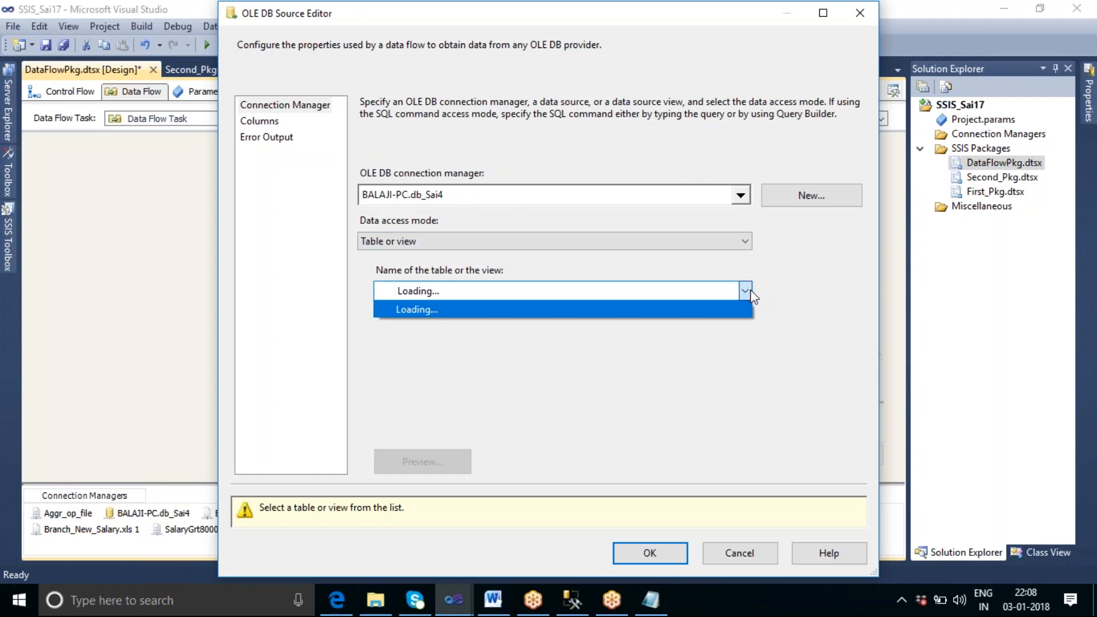
{"action": "left_click_drag", "start_coordinate": [746, 345], "coordinate": [748, 477]}
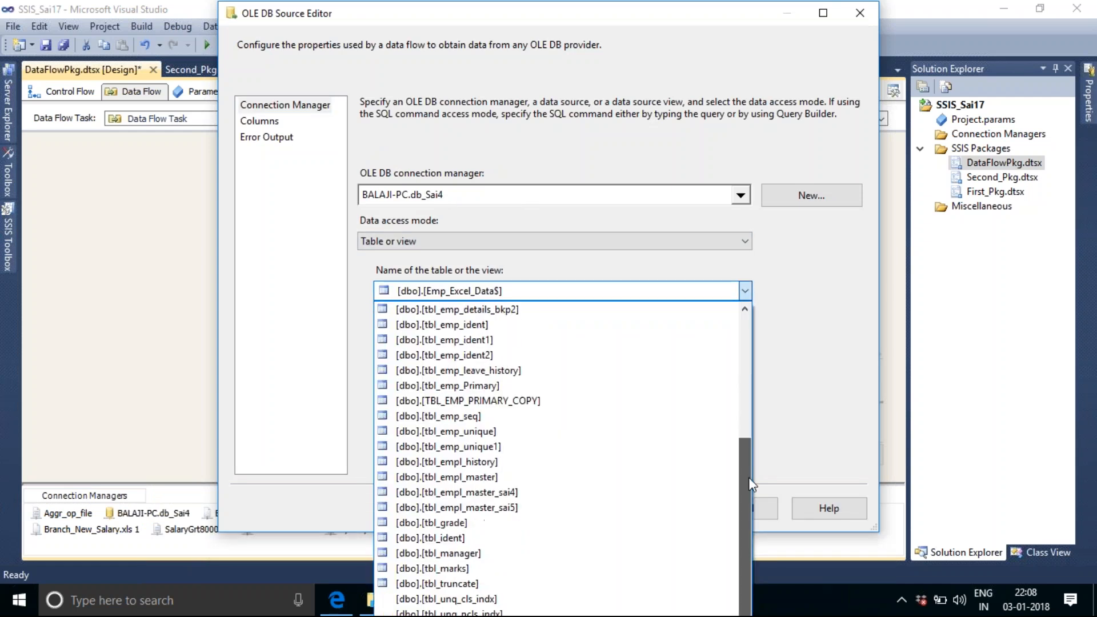
{"action": "left_click", "coordinate": [479, 478]}
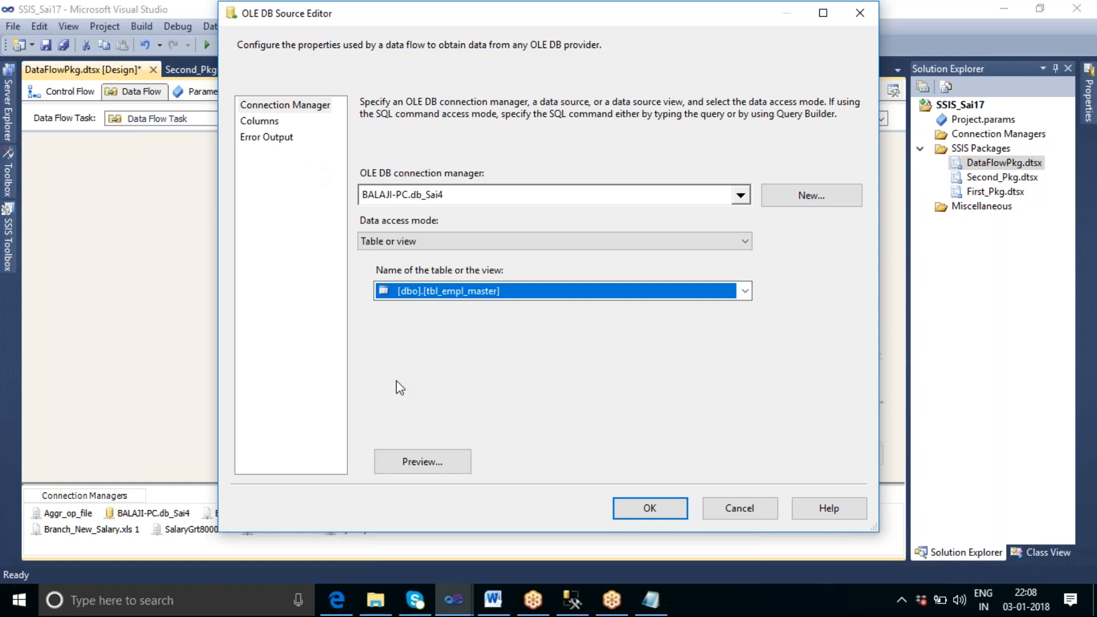
{"action": "left_click", "coordinate": [423, 462]}
{"action": "left_click", "coordinate": [694, 436]}
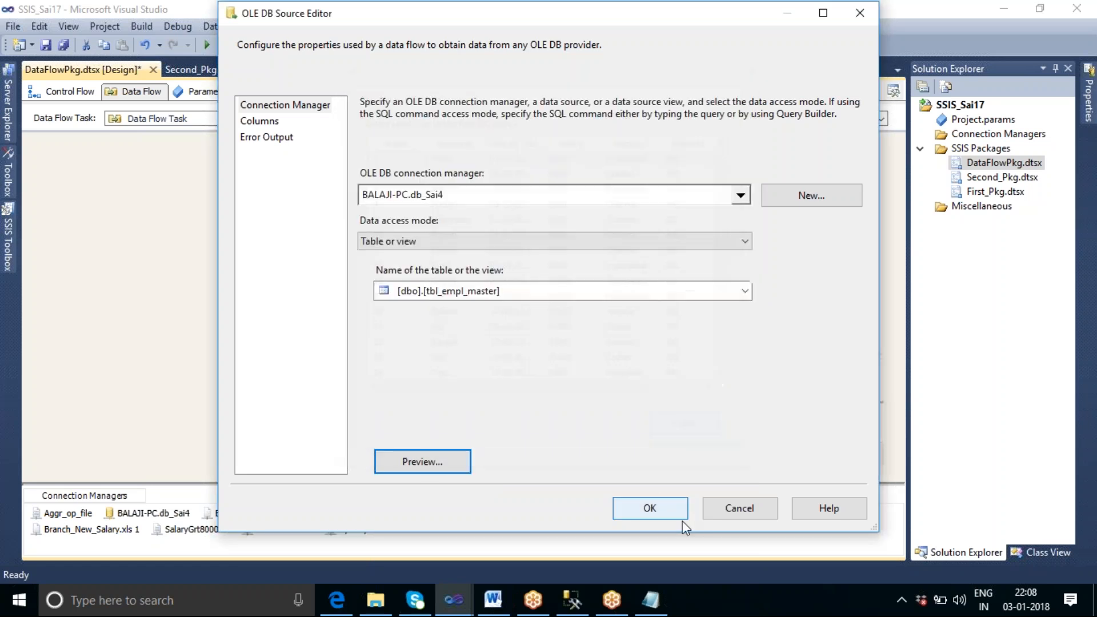
{"action": "left_click", "coordinate": [648, 508]}
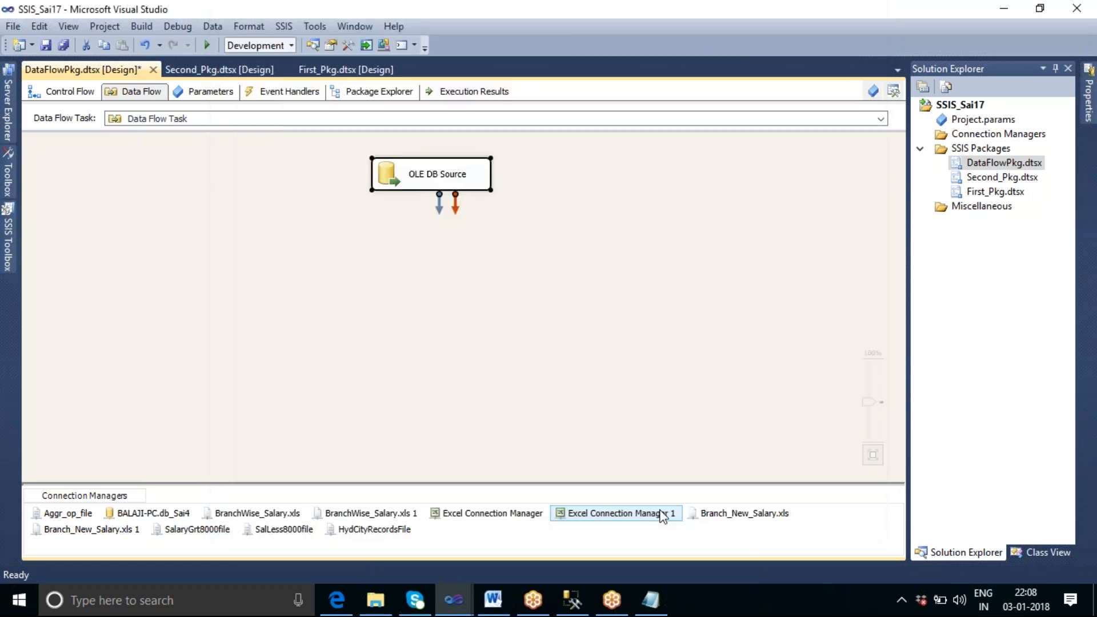
Check the salary and city filter queries in SQL Server Management Studio, and add a Multicast transformation below the OLE DB Source in Visual Studio
{"action": "left_click", "coordinate": [12, 232]}
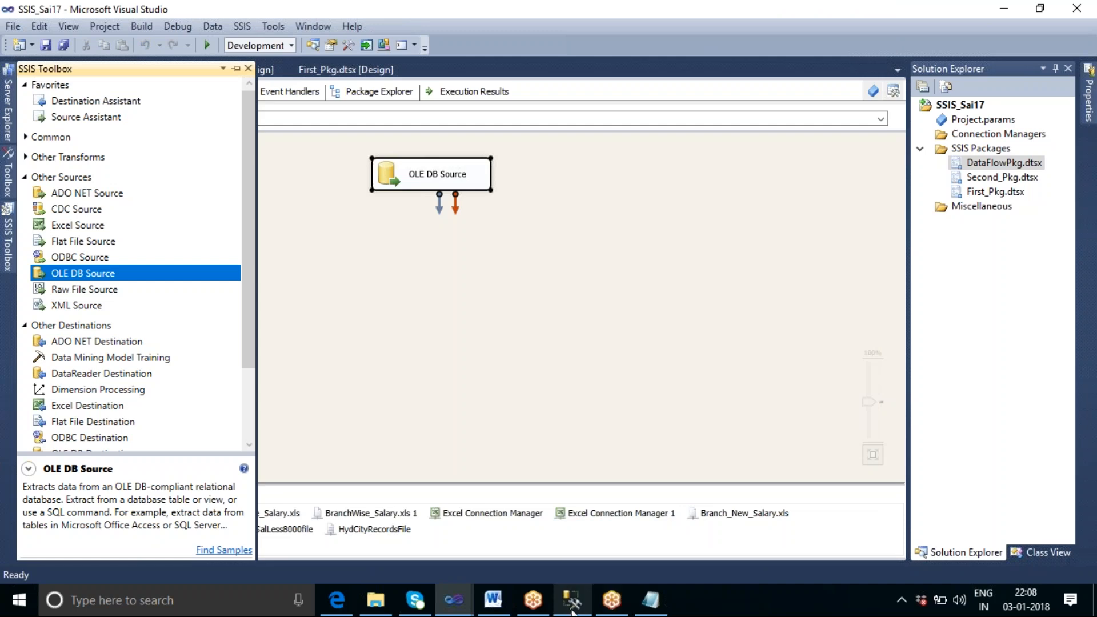
{"action": "left_click", "coordinate": [578, 610]}
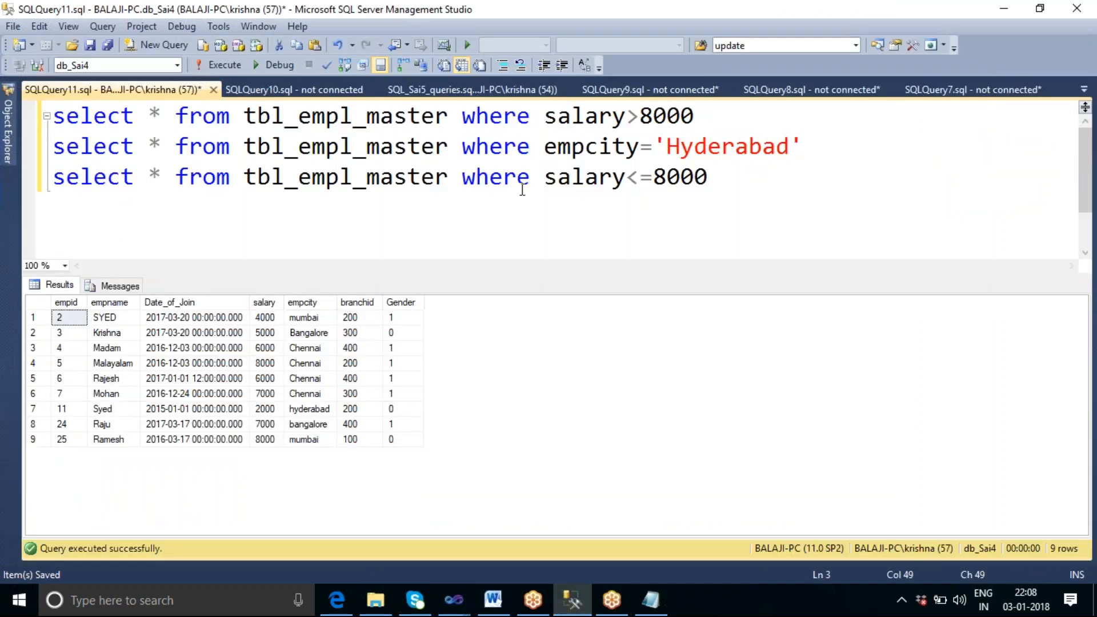
{"action": "key", "text": "alt+Tab"}
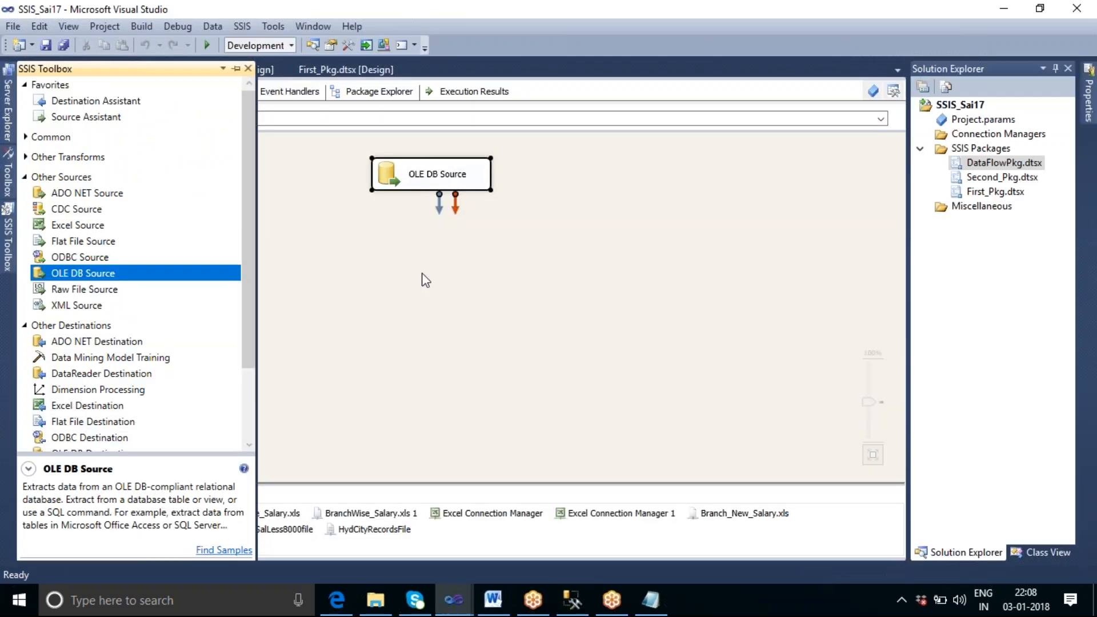
{"action": "left_click", "coordinate": [27, 139]}
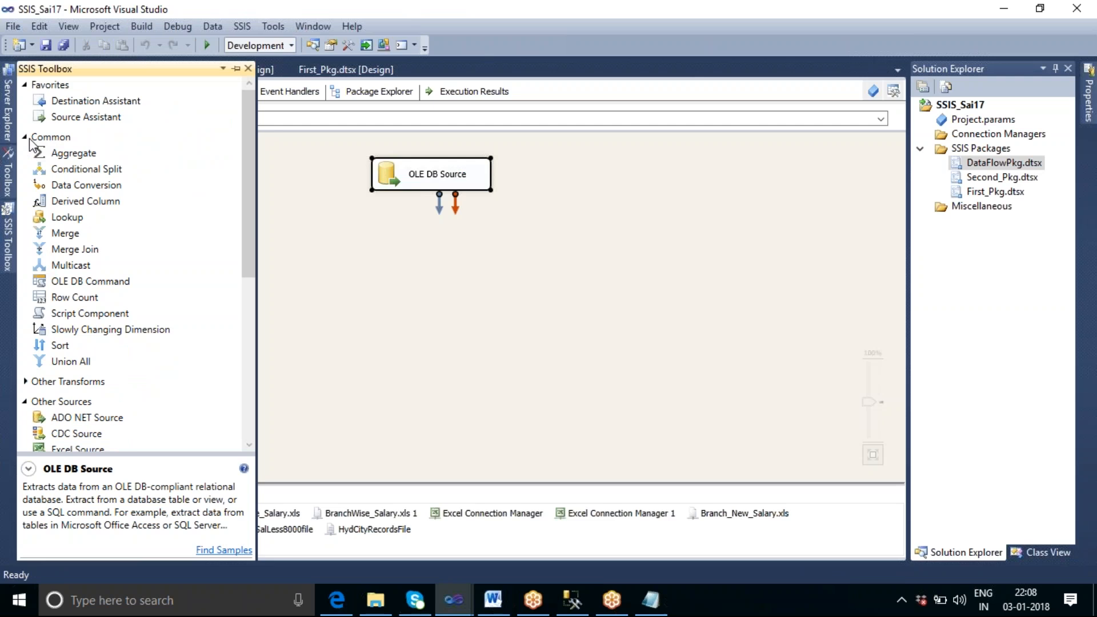
{"action": "left_click", "coordinate": [73, 268]}
{"action": "left_click_drag", "start_coordinate": [74, 270], "coordinate": [391, 230]}
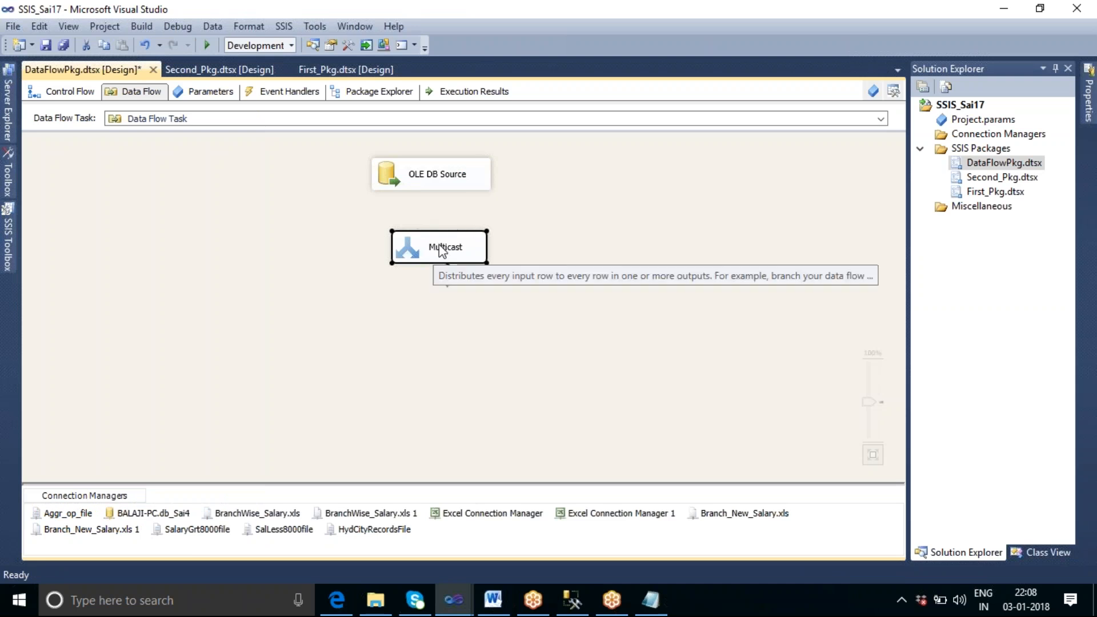
Connect the OLE DB Source output to the Multicast and align the Multicast directly beneath the source
{"action": "left_click", "coordinate": [437, 188]}
{"action": "left_click_drag", "start_coordinate": [438, 199], "coordinate": [447, 252]}
{"action": "left_click", "coordinate": [465, 314]}
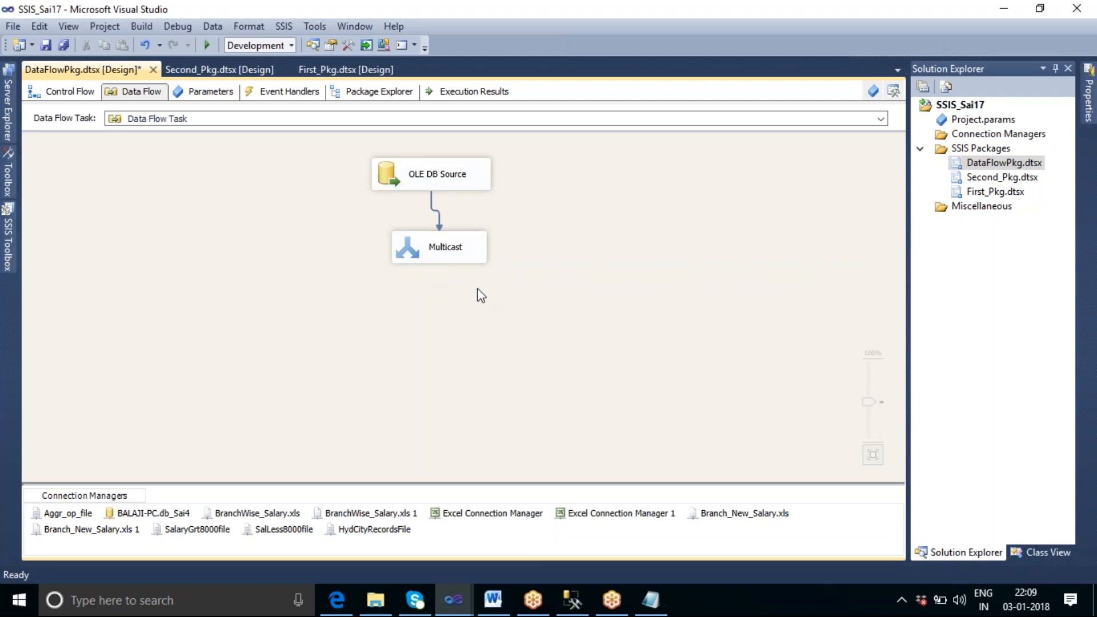
{"action": "left_click_drag", "start_coordinate": [446, 254], "coordinate": [434, 245]}
{"action": "left_click", "coordinate": [497, 313]}
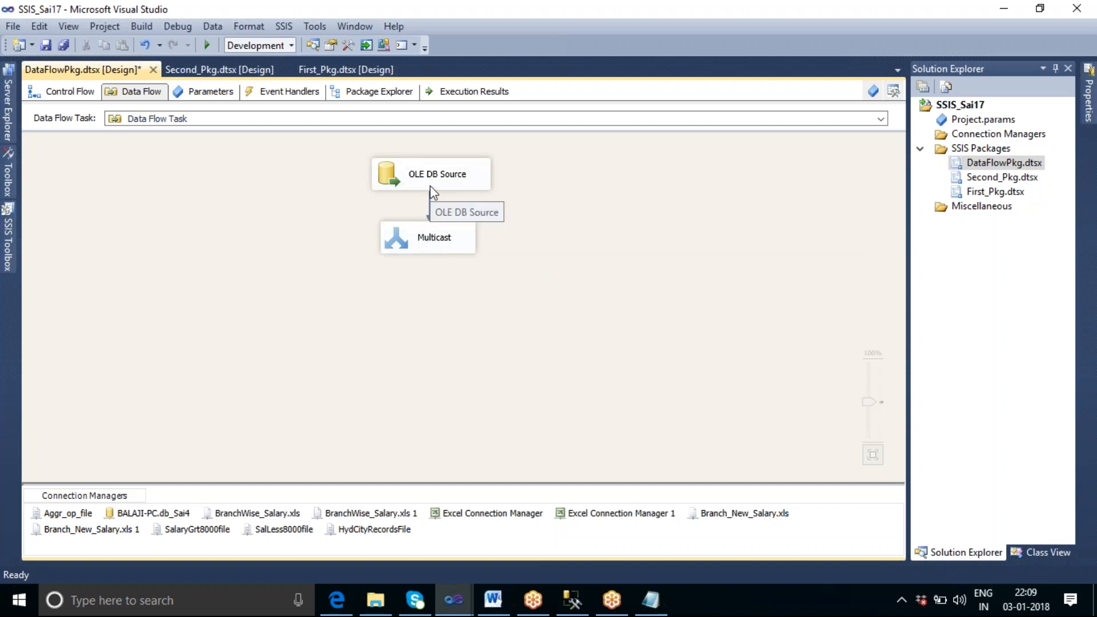
Add a Conditional Split below and to the left of the Multicast and feed it from the Multicast output
{"action": "left_click", "coordinate": [8, 235]}
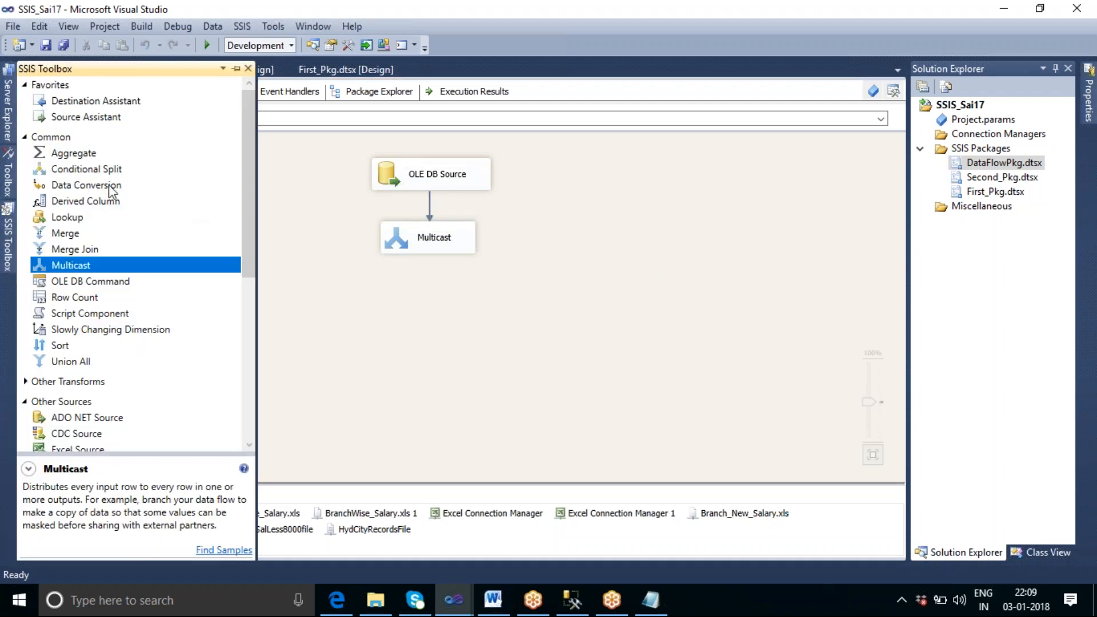
{"action": "left_click_drag", "start_coordinate": [90, 170], "coordinate": [234, 300]}
{"action": "left_click", "coordinate": [436, 252]}
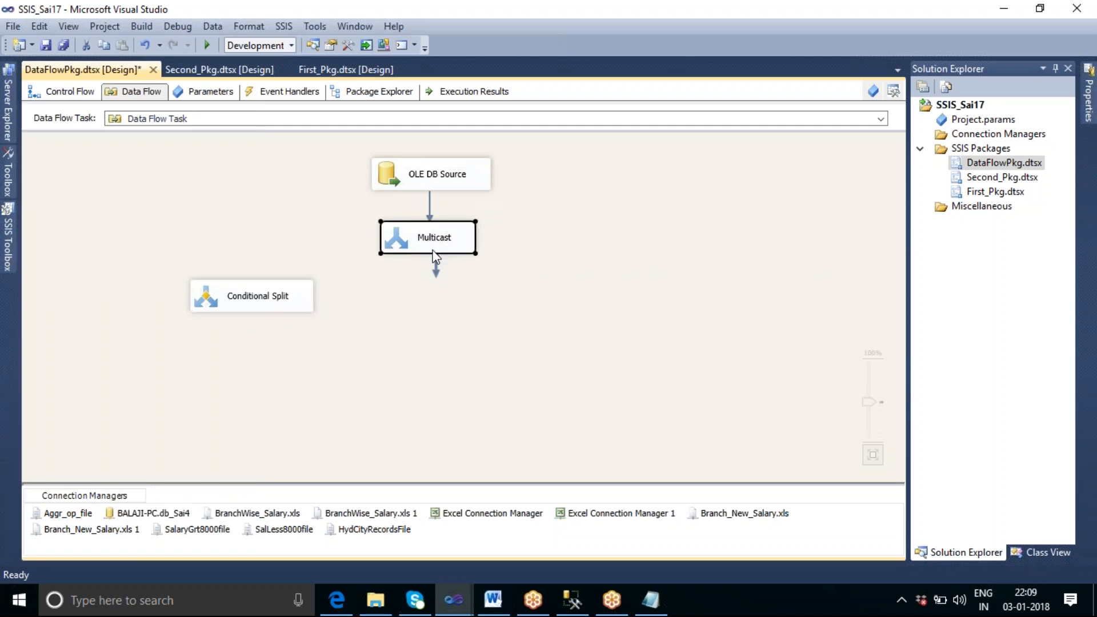
{"action": "left_click_drag", "start_coordinate": [436, 275], "coordinate": [262, 281]}
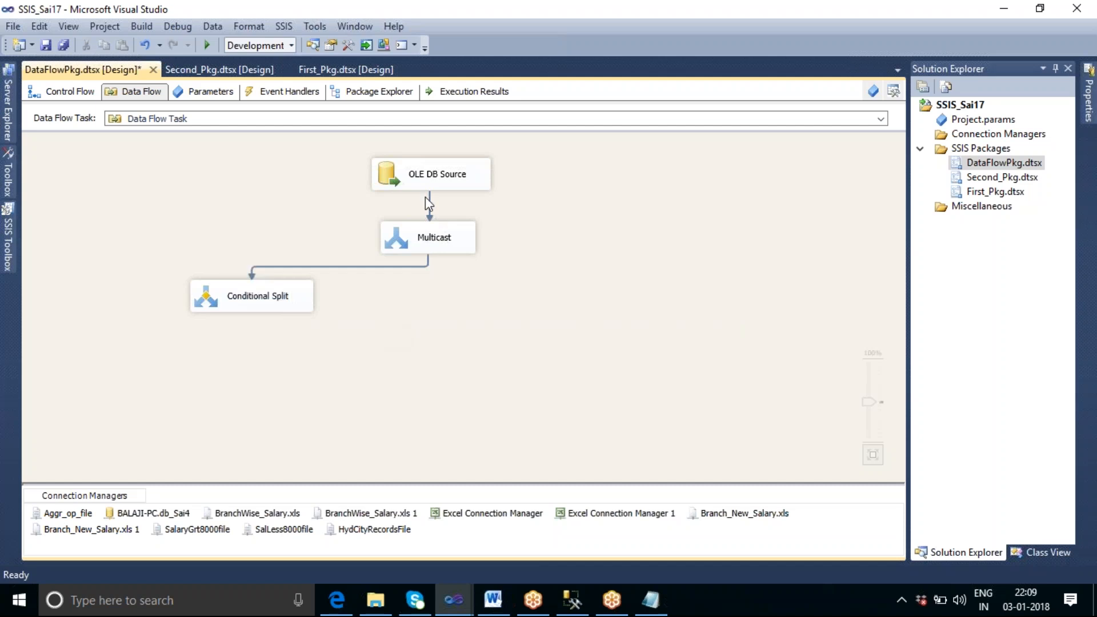
Define an output named SalGrt8000 with the condition [salary]>8000 in the Conditional Split
{"action": "double_click", "coordinate": [251, 296]}
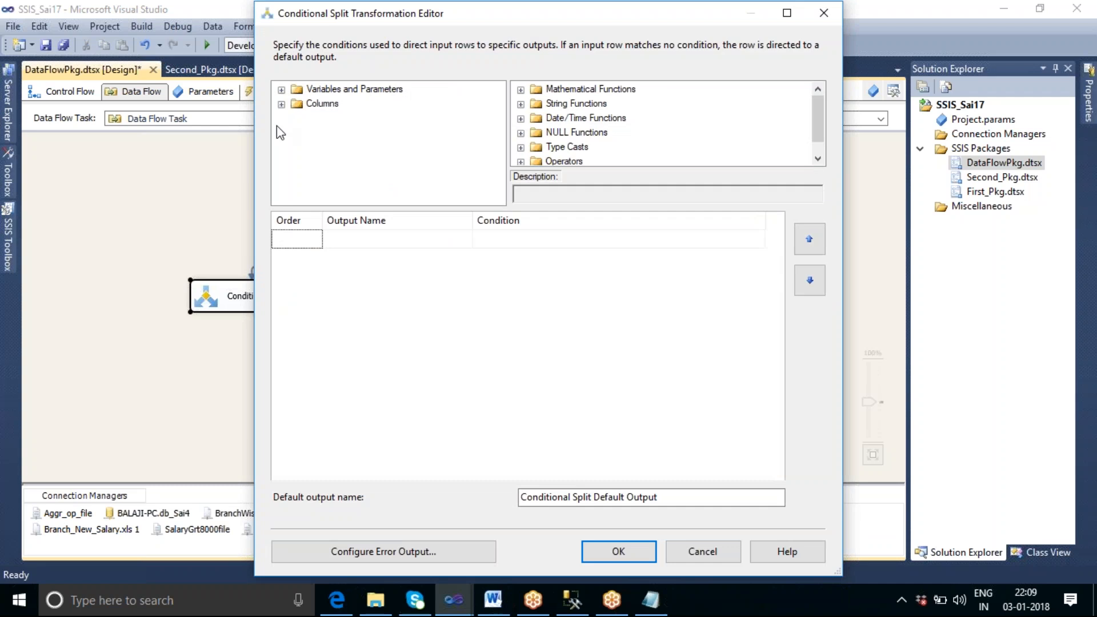
{"action": "left_click", "coordinate": [282, 104]}
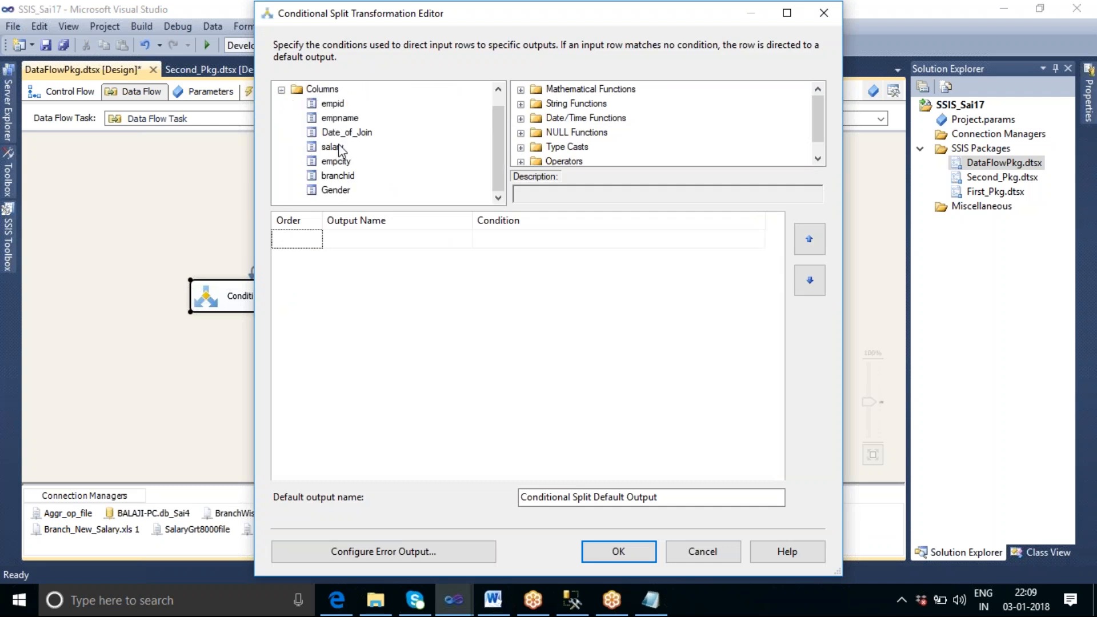
{"action": "left_click_drag", "start_coordinate": [338, 148], "coordinate": [482, 238]}
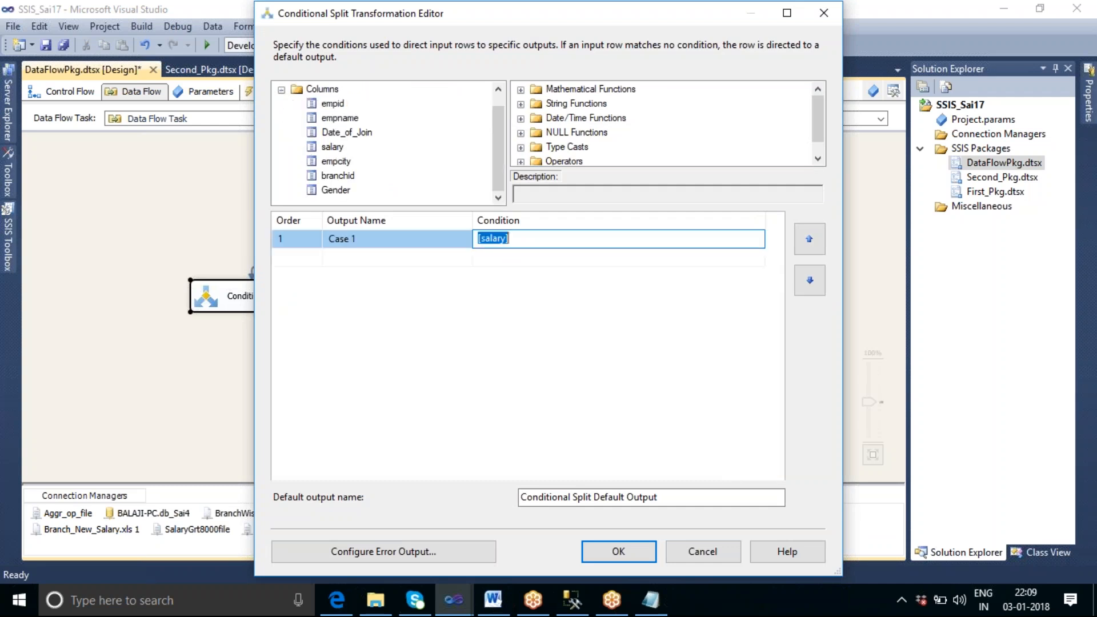
{"action": "left_click", "coordinate": [537, 239]}
{"action": "type", "text": ">8000"}
{"action": "left_click", "coordinate": [384, 239]}
{"action": "left_click_drag", "start_coordinate": [384, 239], "coordinate": [326, 242]}
{"action": "type", "text": "SalGrt"}
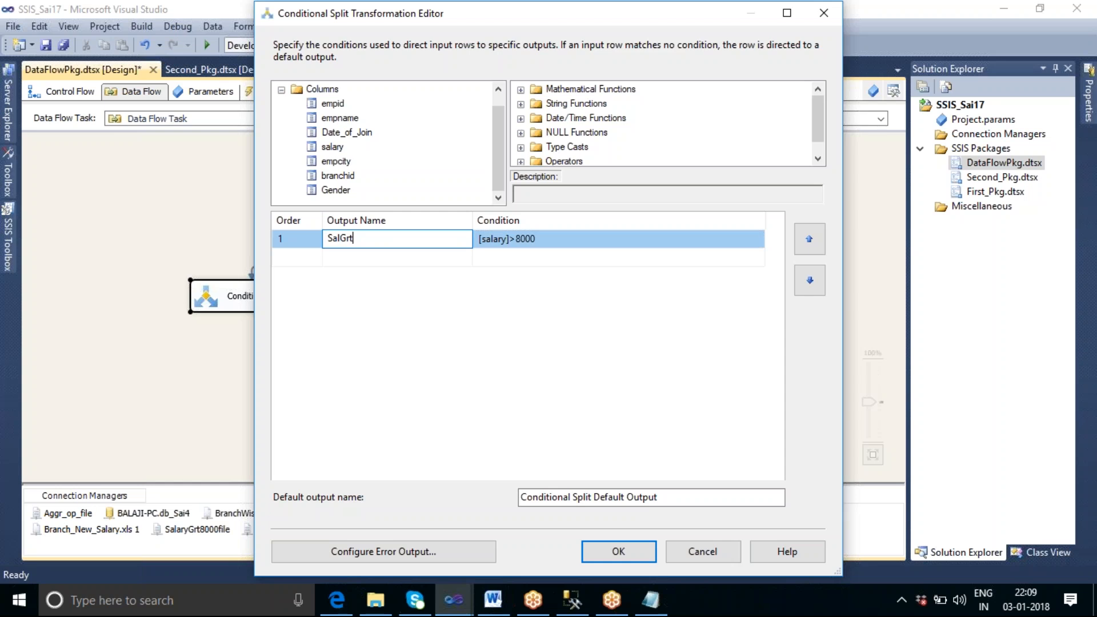
{"action": "type", "text": "8000"}
Name the Conditional Split's default output SAlLess8000 and apply the transformation settings
{"action": "left_click", "coordinate": [685, 498]}
{"action": "left_click_drag", "start_coordinate": [685, 499], "coordinate": [523, 491]}
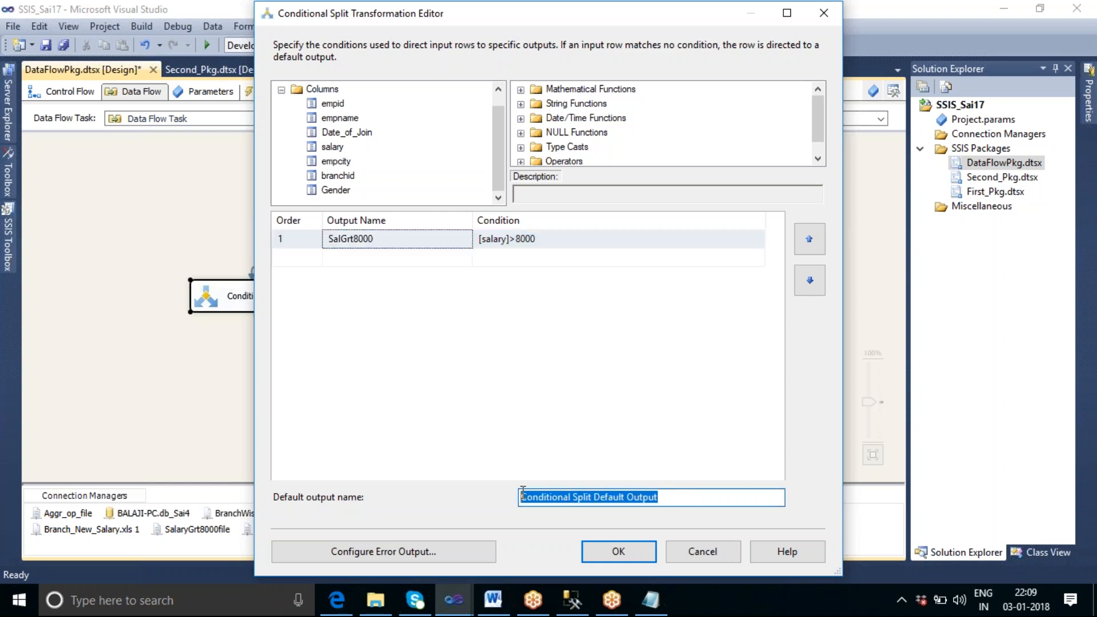
{"action": "type", "text": "S"}
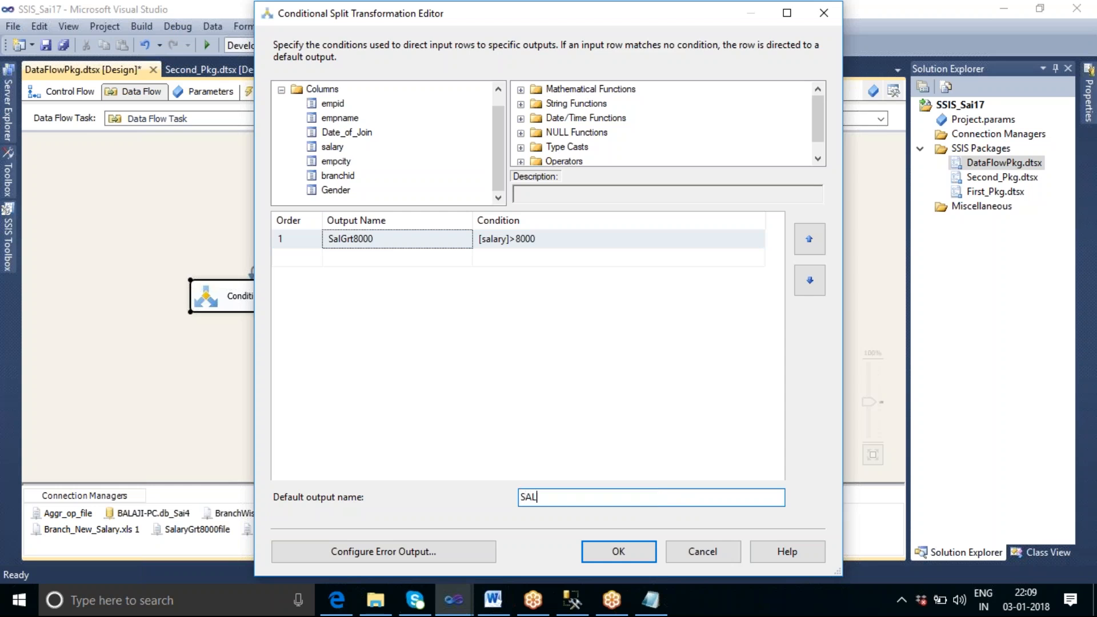
{"action": "type", "text": "AL"}
{"action": "key", "text": "BackSpace"}
{"action": "type", "text": "lLess8000"}
{"action": "left_click", "coordinate": [634, 551]}
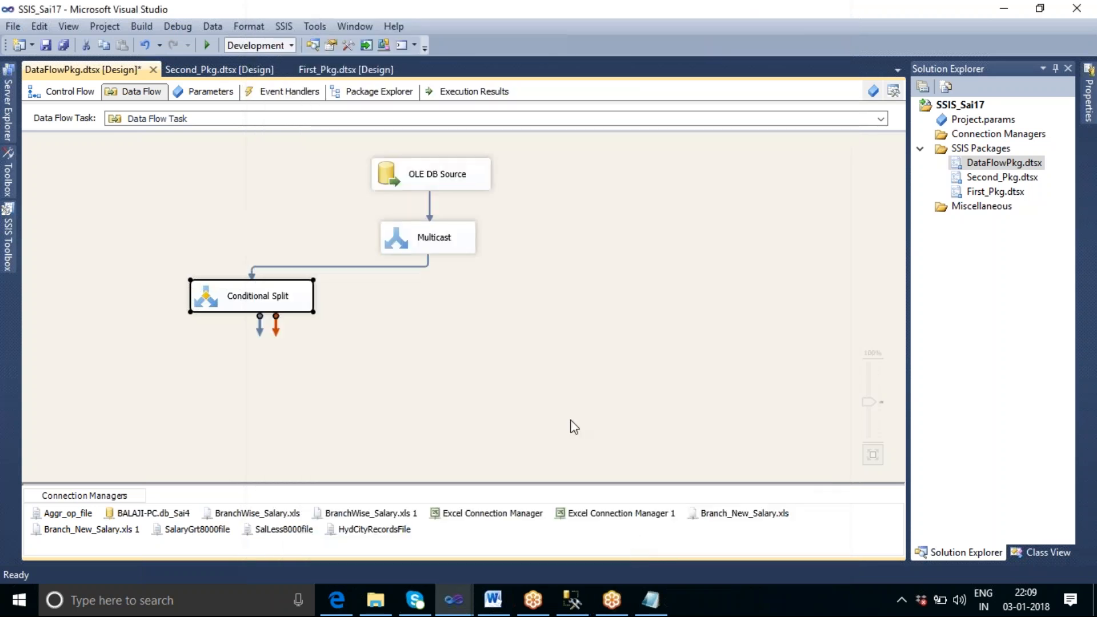
Add a second Conditional Split below and to the right of the Multicast and connect a Multicast output to it
{"action": "left_click", "coordinate": [9, 233]}
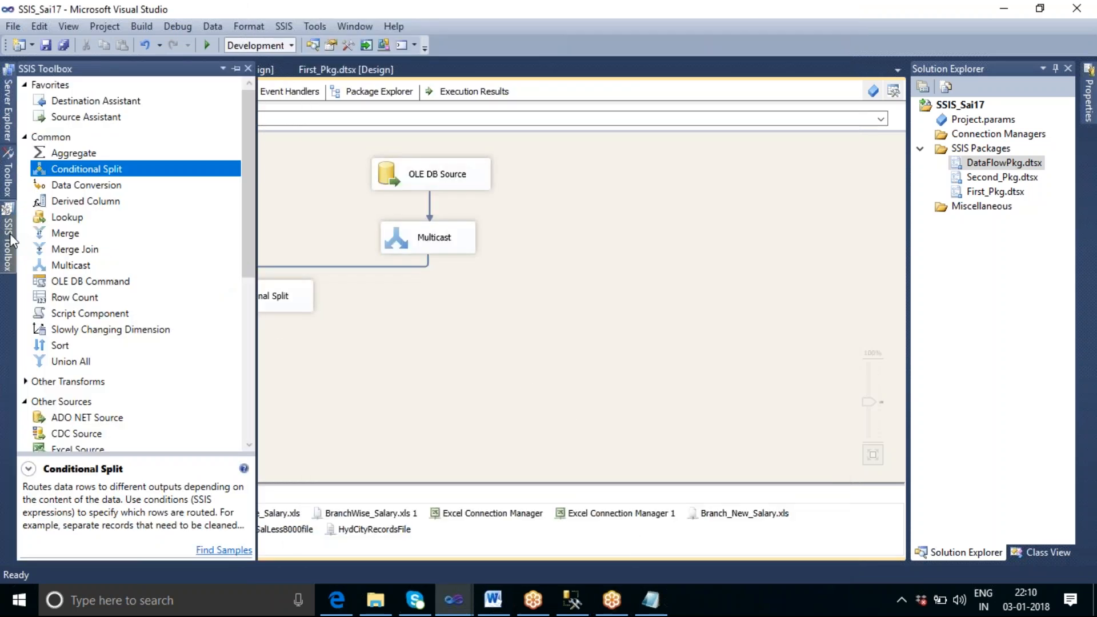
{"action": "left_click_drag", "start_coordinate": [90, 174], "coordinate": [537, 306]}
{"action": "left_click", "coordinate": [440, 249]}
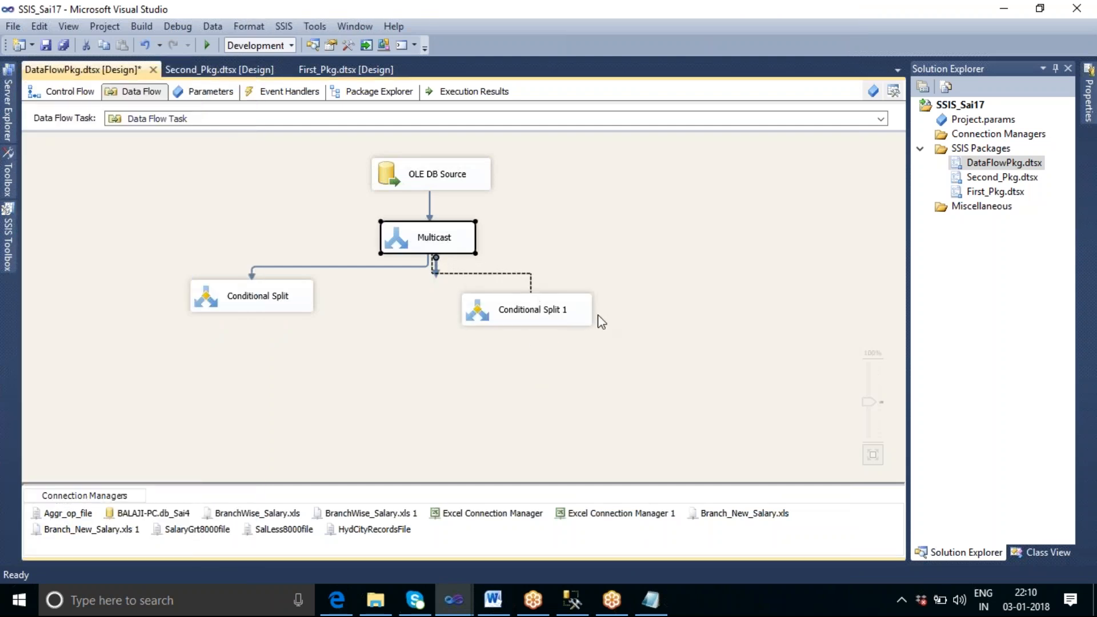
{"action": "left_click", "coordinate": [628, 315]}
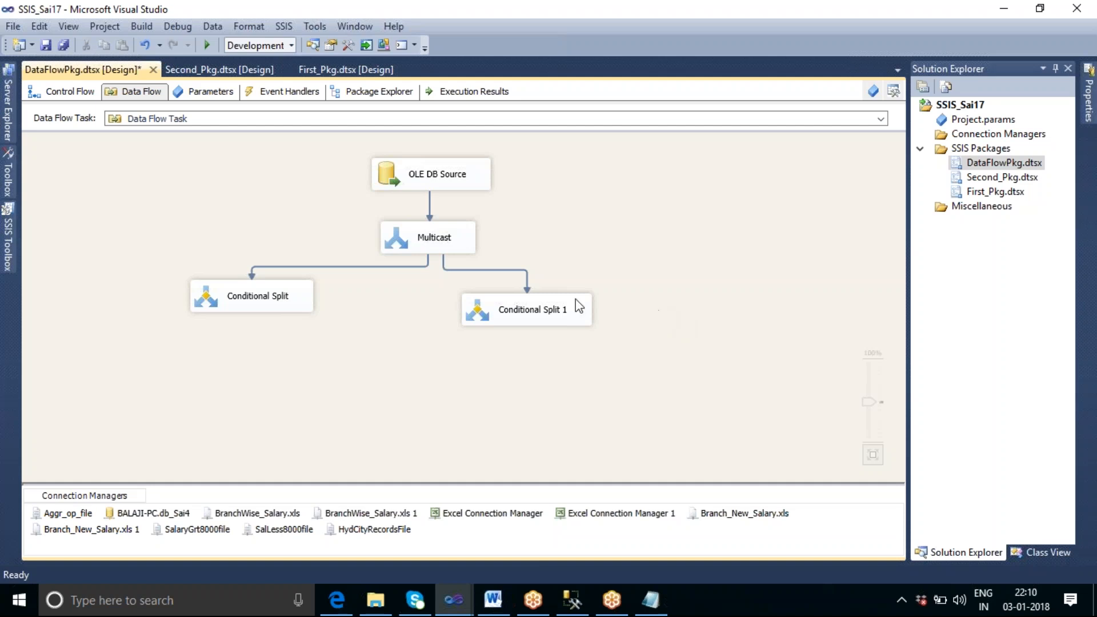
Define an output in Conditional Split 1 with the condition lower([empcity])=="hyderabad"
{"action": "left_click", "coordinate": [535, 323]}
{"action": "double_click", "coordinate": [535, 323]}
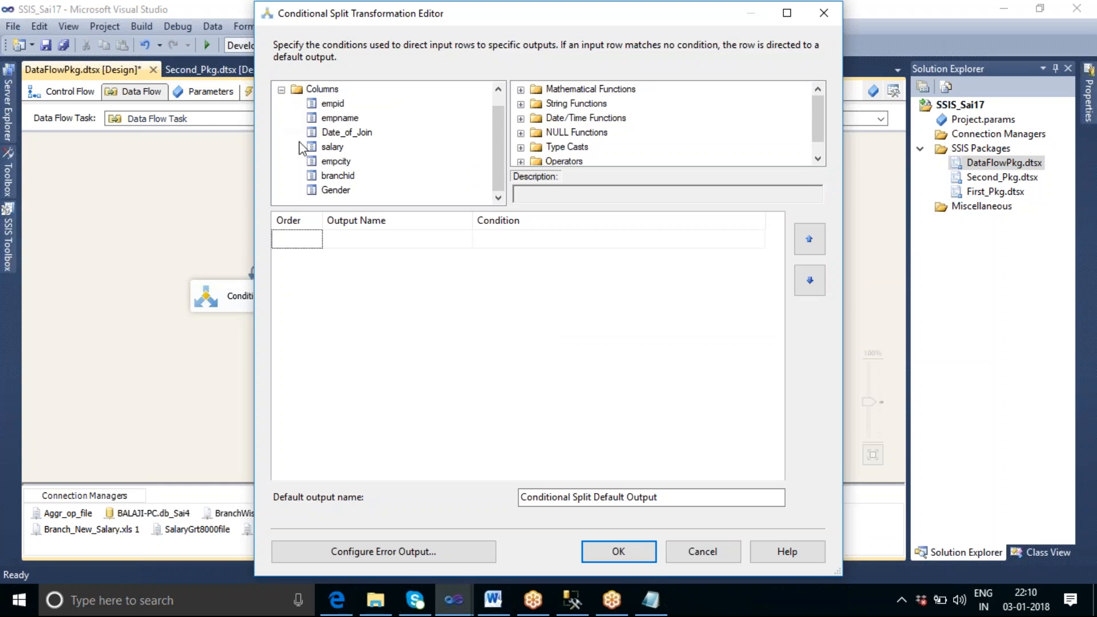
{"action": "left_click_drag", "start_coordinate": [336, 161], "coordinate": [492, 240]}
{"action": "type", "text": "==\"hyderabad"}
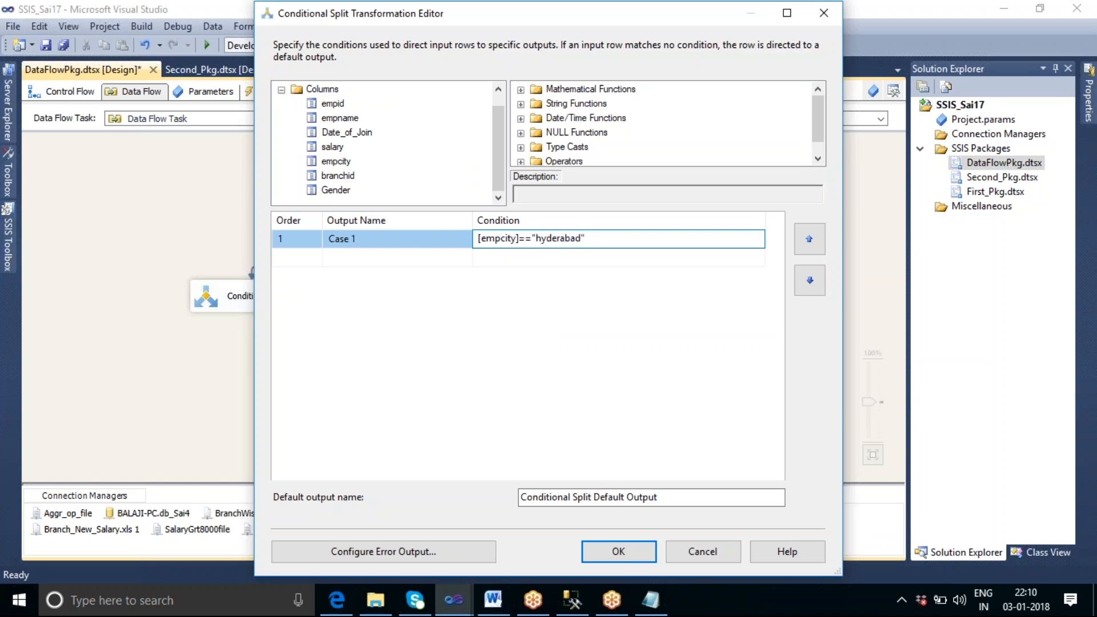
{"action": "type", "text": "lower"}
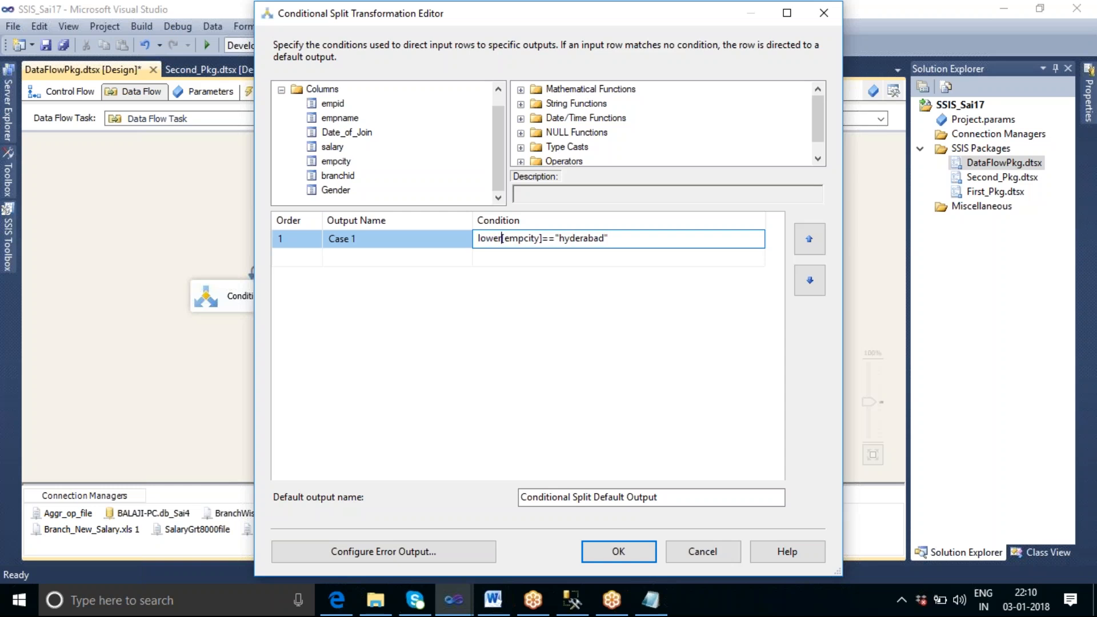
{"action": "type", "text": "("}
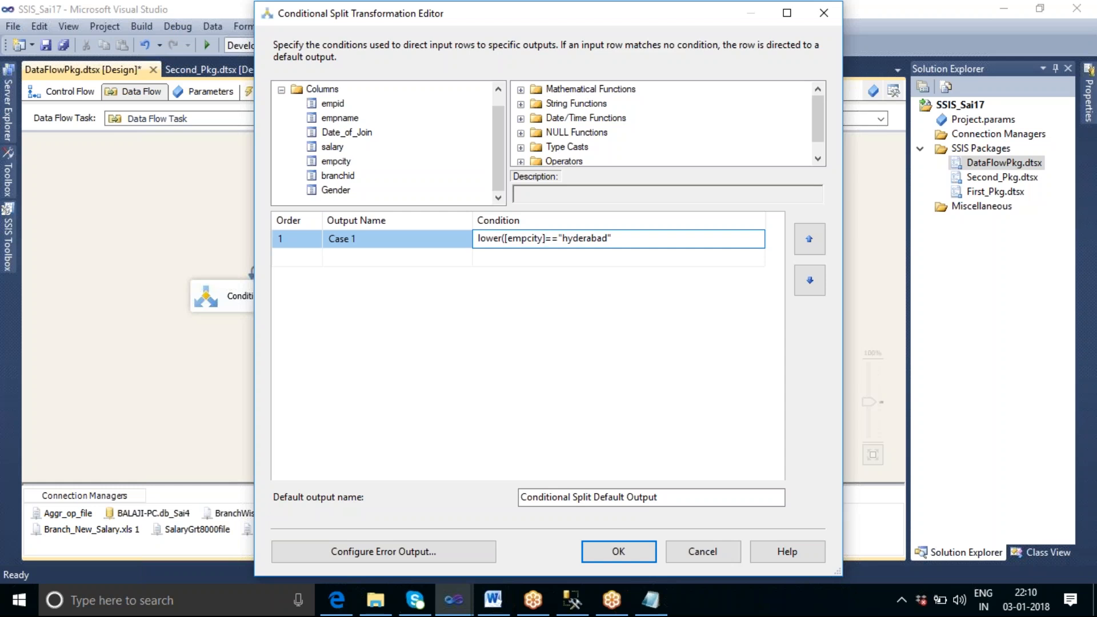
{"action": "type", "text": ")"}
Name the Hyderabad condition's output HydCityRecords and apply the transformation settings
{"action": "left_click", "coordinate": [374, 238]}
{"action": "left_click", "coordinate": [374, 238]}
{"action": "type", "text": "H"}
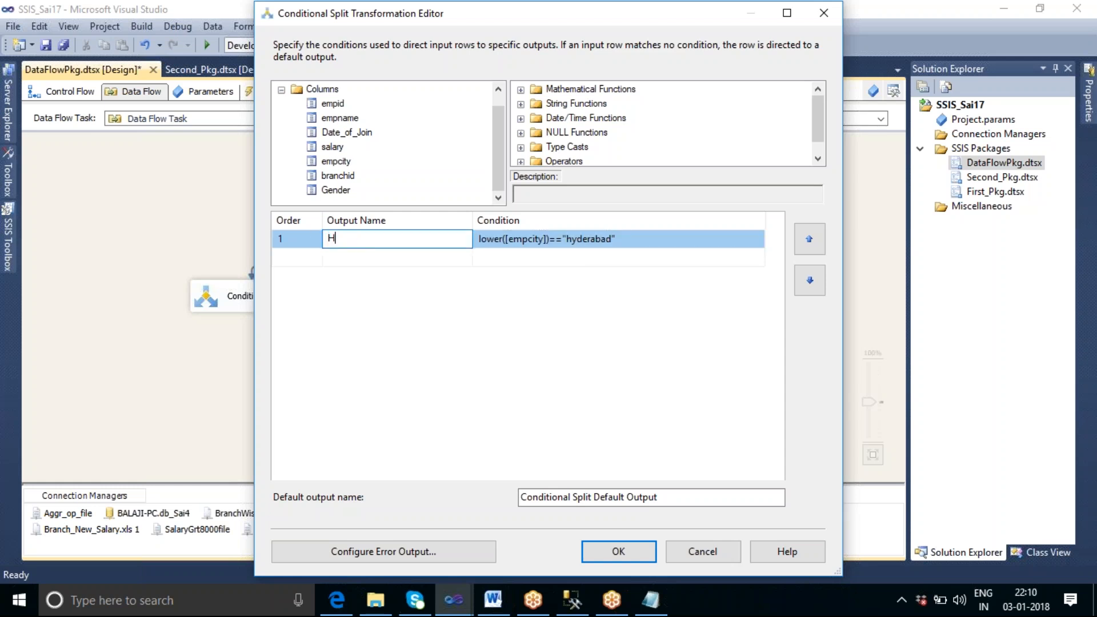
{"action": "type", "text": "ydCityRecords"}
{"action": "left_click", "coordinate": [629, 554]}
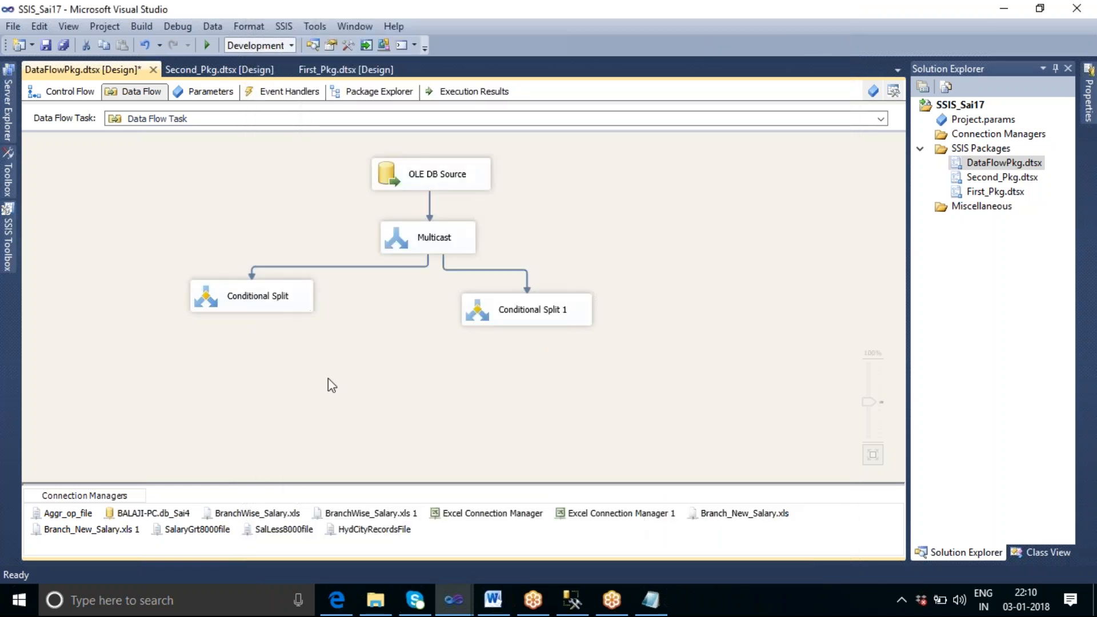
Add three Flat File Destinations in a row below the two Conditional Splits
{"action": "left_click", "coordinate": [8, 217]}
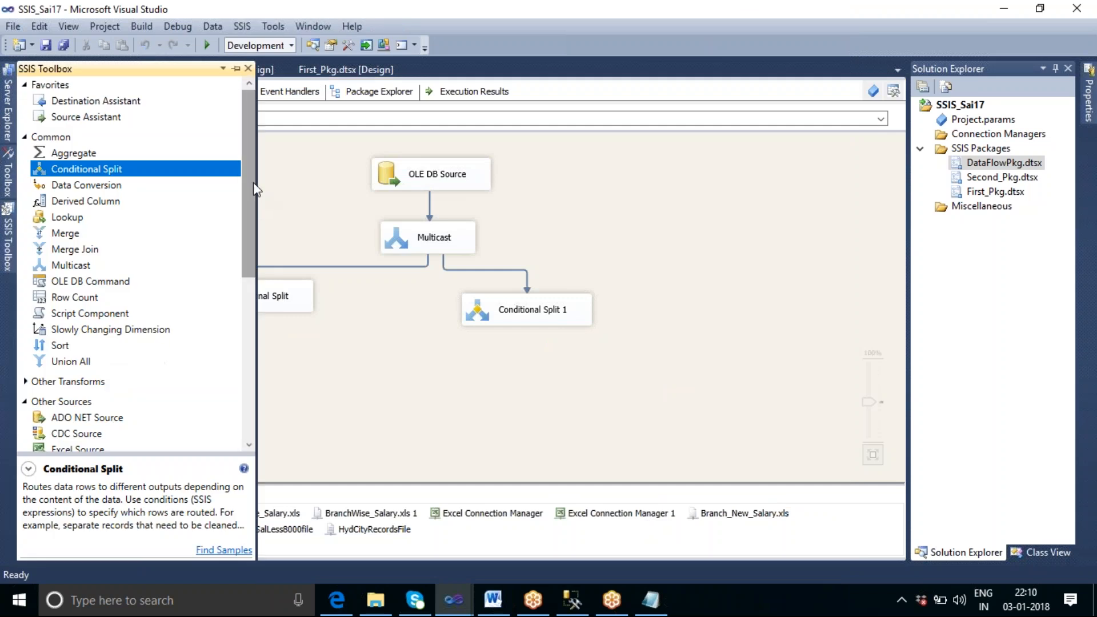
{"action": "left_click_drag", "start_coordinate": [253, 204], "coordinate": [256, 305]}
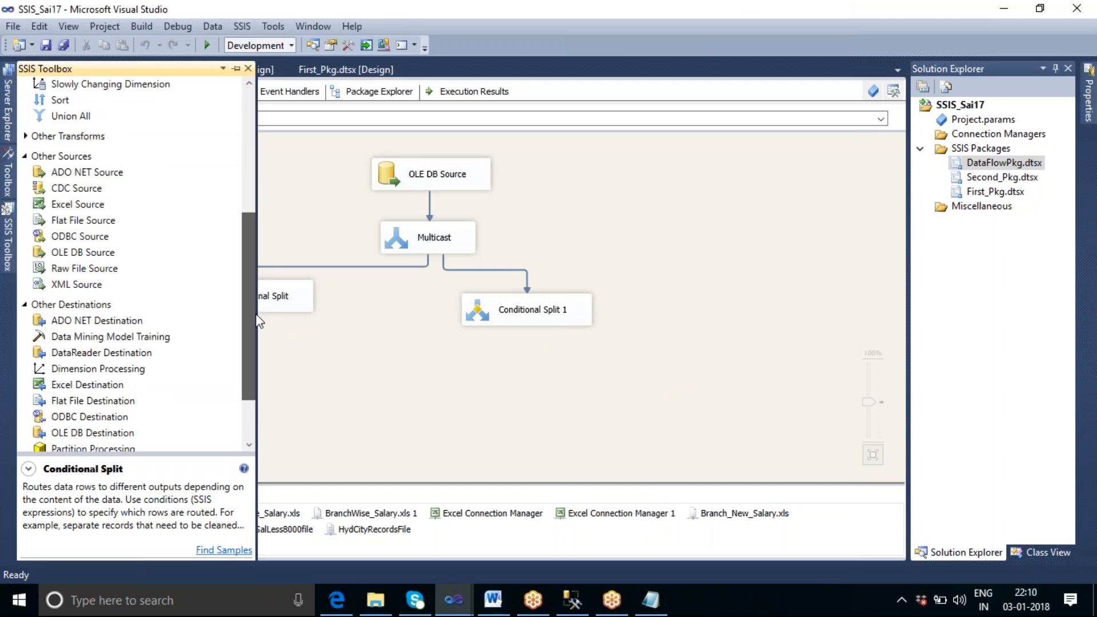
{"action": "scroll", "coordinate": [177, 351], "scroll_direction": "down", "scroll_amount": 2}
{"action": "left_click", "coordinate": [105, 340]}
{"action": "left_click_drag", "start_coordinate": [104, 341], "coordinate": [279, 386]}
{"action": "left_click", "coordinate": [8, 234]}
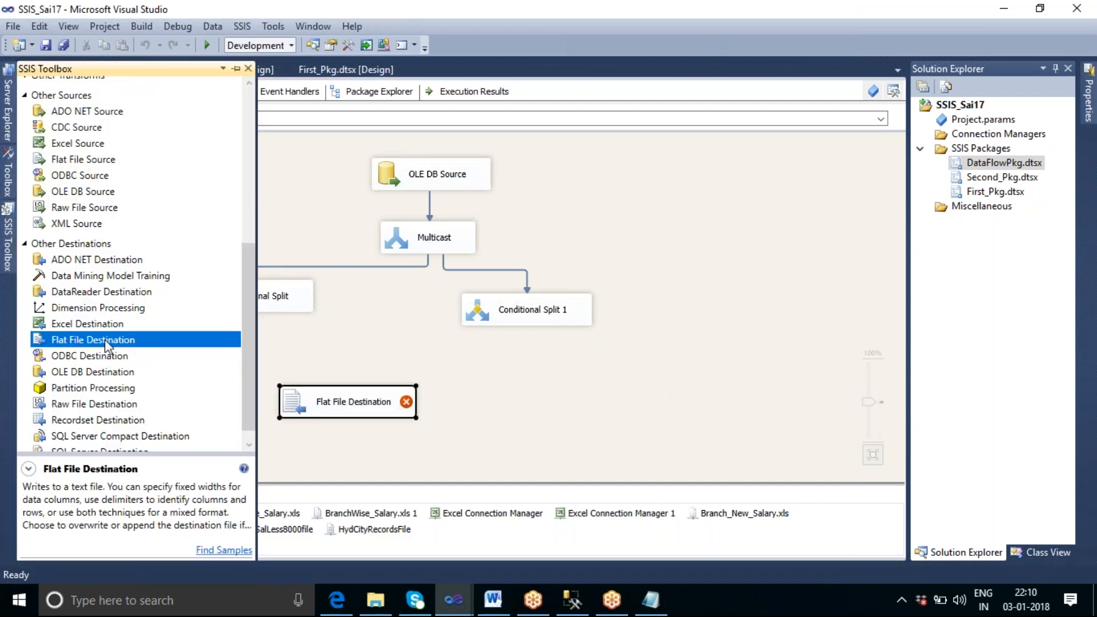
{"action": "left_click_drag", "start_coordinate": [104, 340], "coordinate": [481, 404]}
{"action": "left_click", "coordinate": [12, 245]}
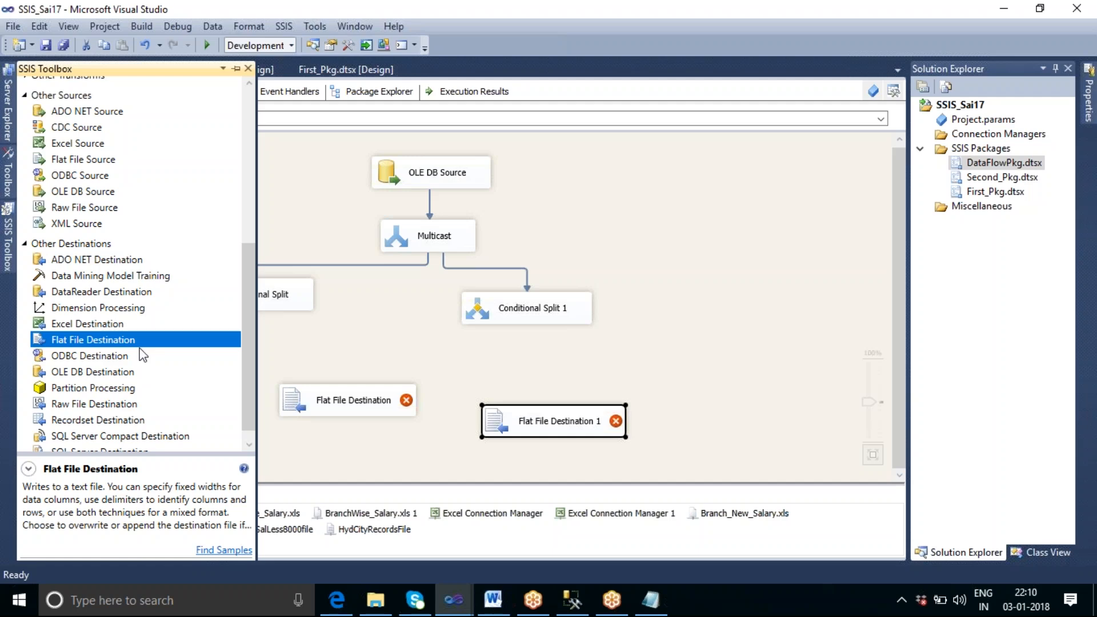
{"action": "left_click_drag", "start_coordinate": [143, 346], "coordinate": [643, 360]}
Place the first Flat File Destination beneath the salary Conditional Split and connect the split's SalGrt8000 output to it
{"action": "left_click_drag", "start_coordinate": [343, 404], "coordinate": [226, 381]}
{"action": "left_click", "coordinate": [251, 305]}
{"action": "left_click_drag", "start_coordinate": [258, 330], "coordinate": [239, 377]}
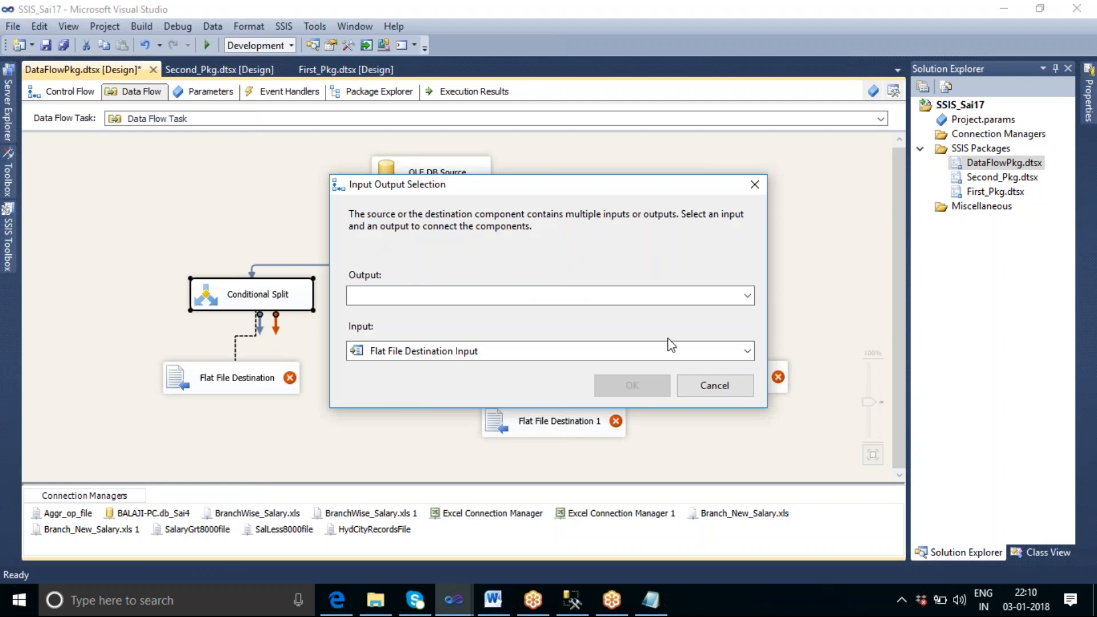
{"action": "left_click", "coordinate": [746, 295]}
{"action": "left_click", "coordinate": [652, 316]}
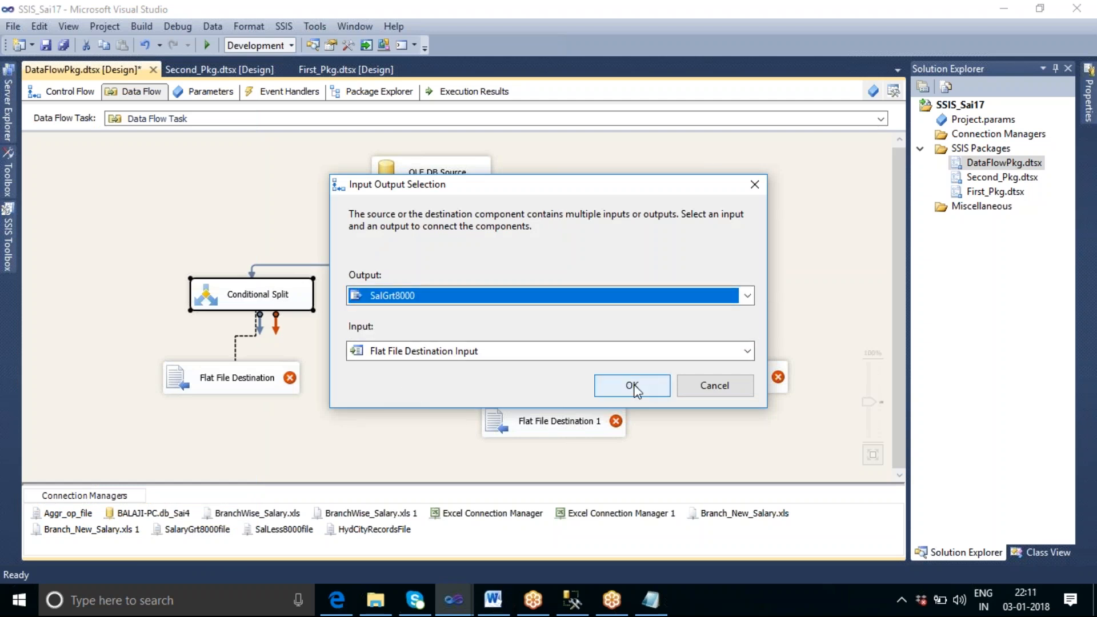
{"action": "left_click", "coordinate": [632, 385]}
Move Flat File Destination 1 beside the first destination and feed it from the salary split's SalLess8000 output
{"action": "left_click", "coordinate": [553, 423]}
{"action": "left_click_drag", "start_coordinate": [553, 423], "coordinate": [420, 382]}
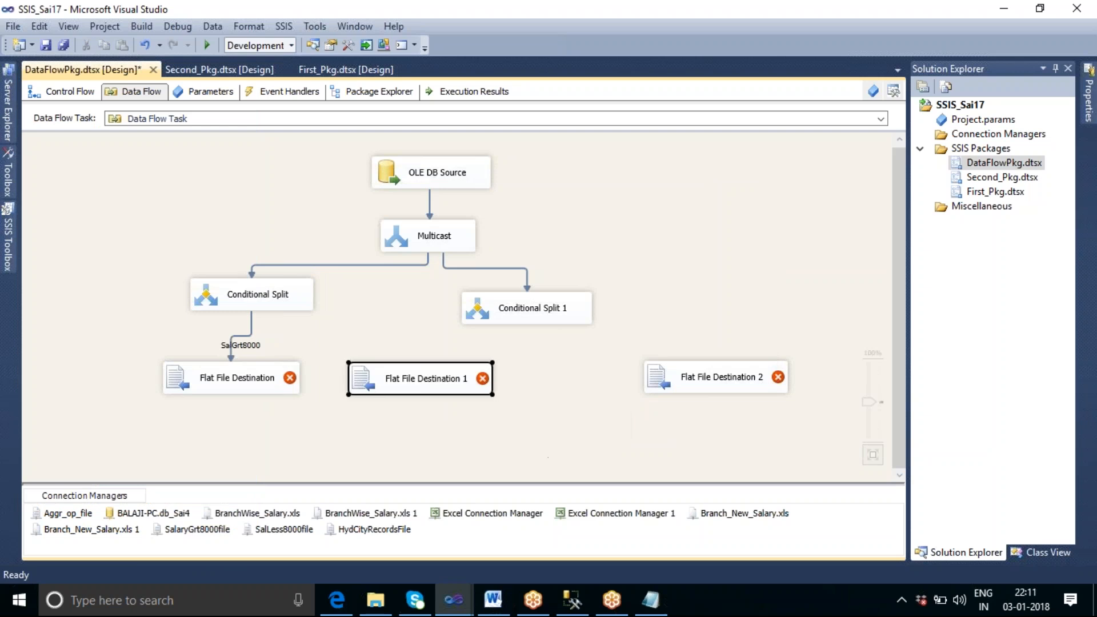
{"action": "left_click", "coordinate": [271, 303]}
{"action": "left_click_drag", "start_coordinate": [317, 349], "coordinate": [420, 381]}
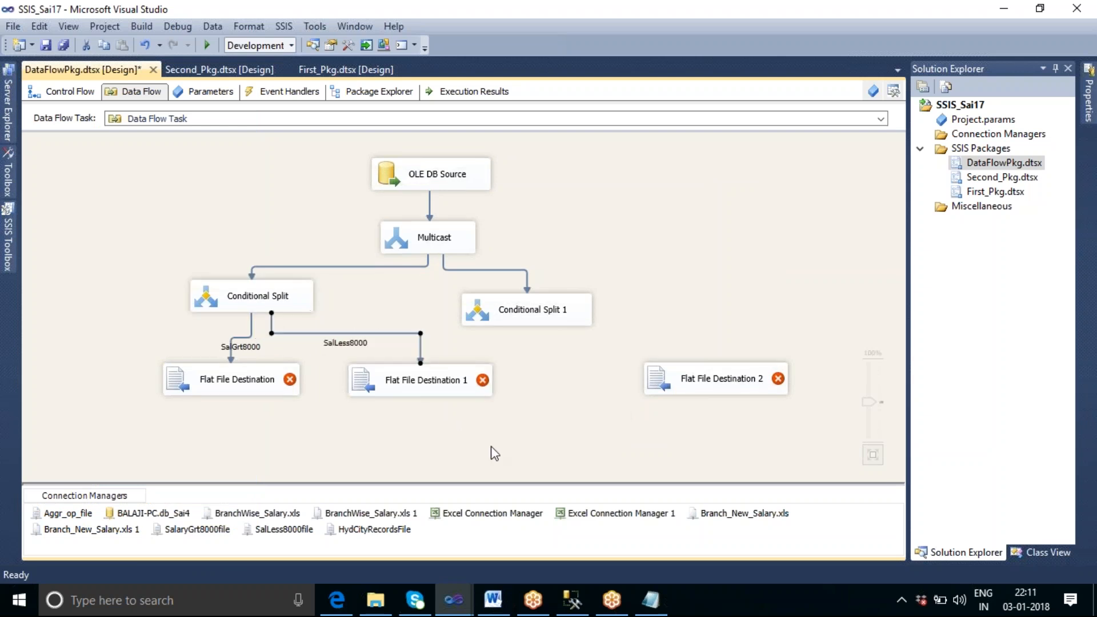
Connect Conditional Split 1's HydCityRecords output to Flat File Destination 2 and move that destination closer beneath the split
{"action": "left_click", "coordinate": [509, 323]}
{"action": "left_click_drag", "start_coordinate": [535, 341], "coordinate": [702, 390]}
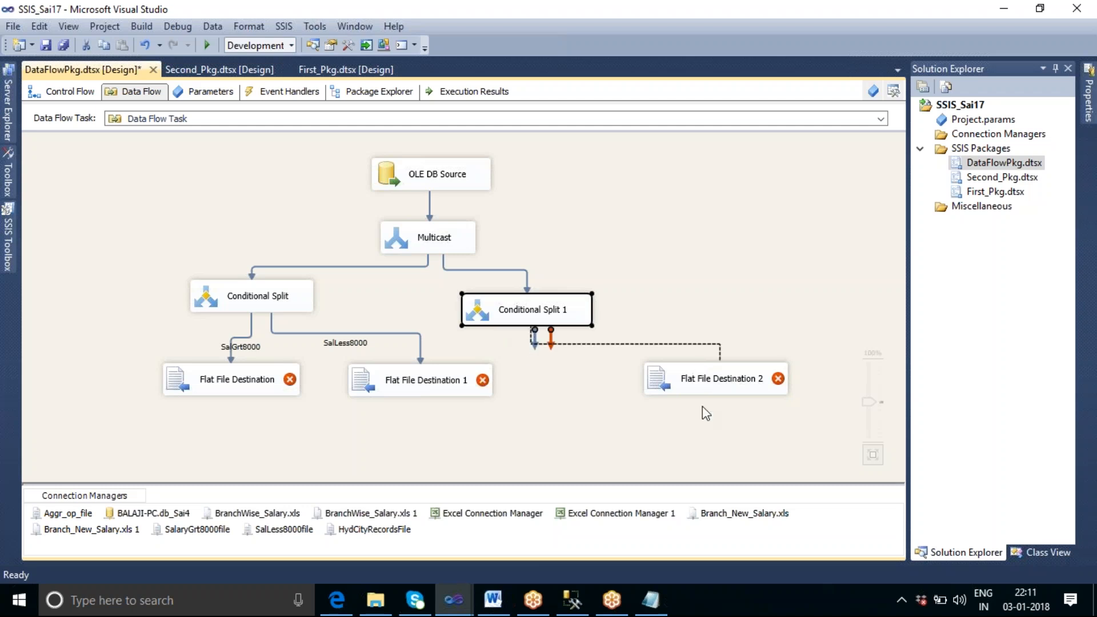
{"action": "left_click", "coordinate": [680, 298]}
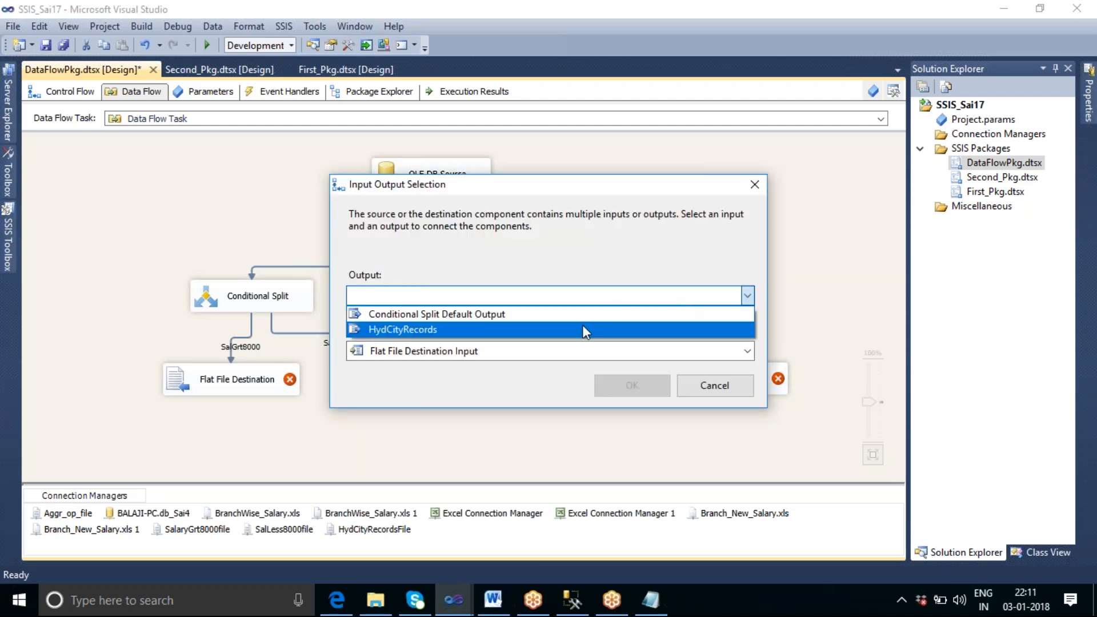
{"action": "left_click", "coordinate": [573, 332]}
{"action": "left_click", "coordinate": [637, 388]}
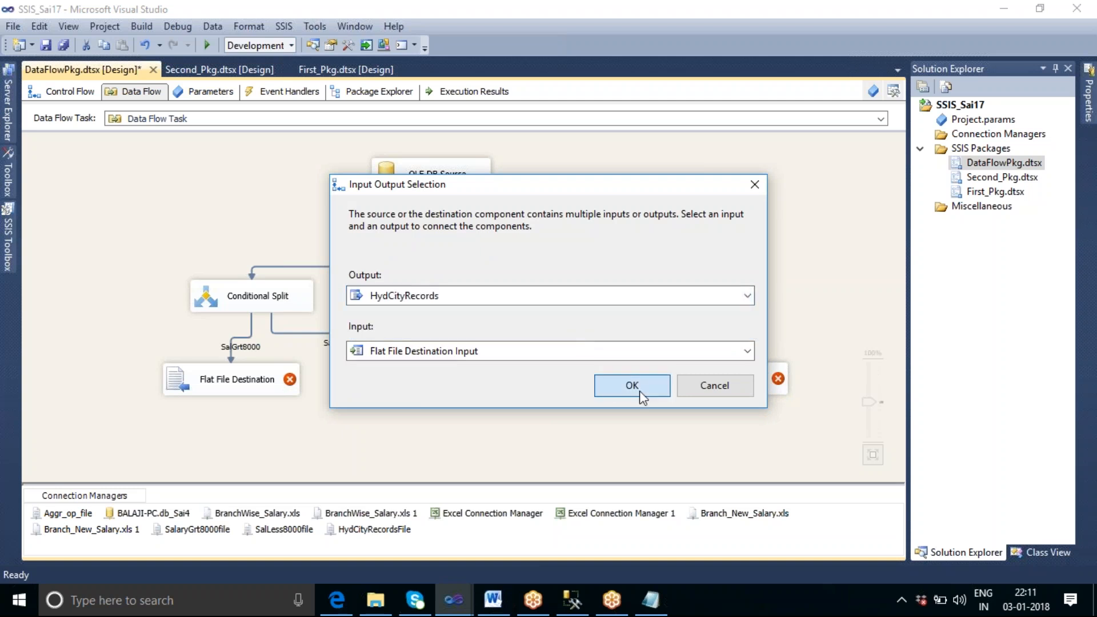
{"action": "left_click", "coordinate": [722, 389]}
{"action": "left_click_drag", "start_coordinate": [723, 388], "coordinate": [633, 389]}
{"action": "left_click", "coordinate": [657, 441]}
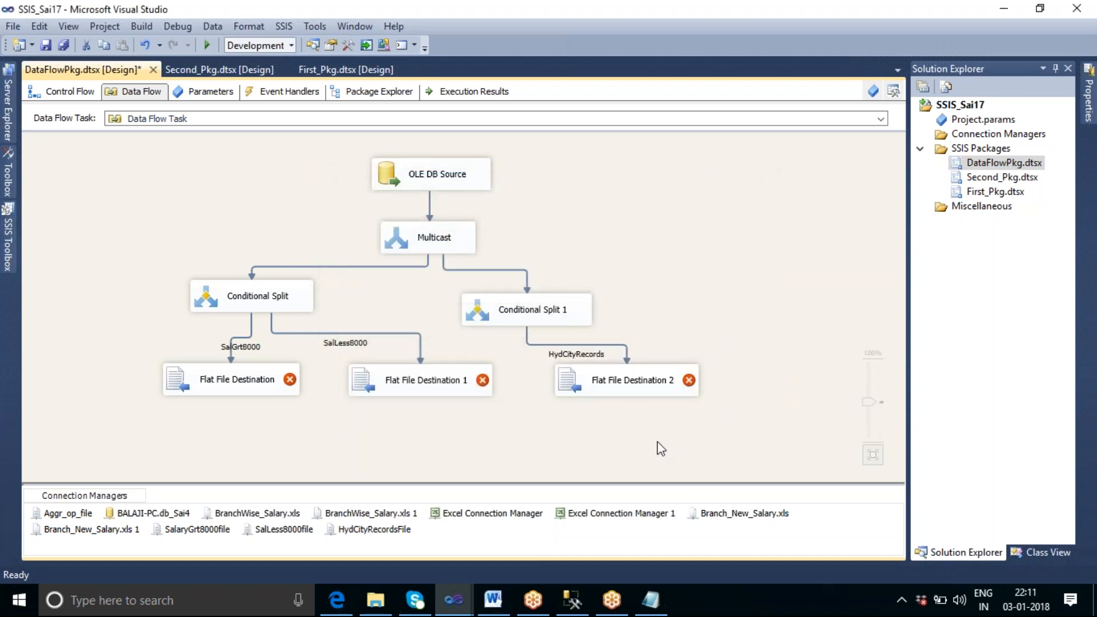
Configure the SalGrt8000 flat file destination to use the SalaryGrt8000file connection manager and accept its column mappings
{"action": "double_click", "coordinate": [249, 389]}
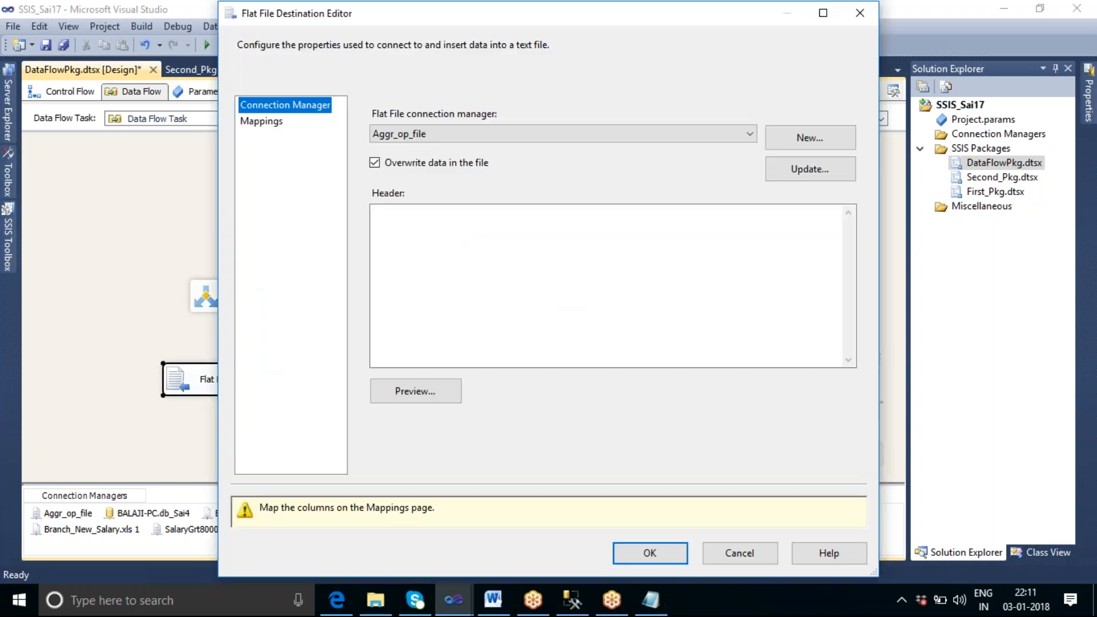
{"action": "left_click", "coordinate": [458, 133]}
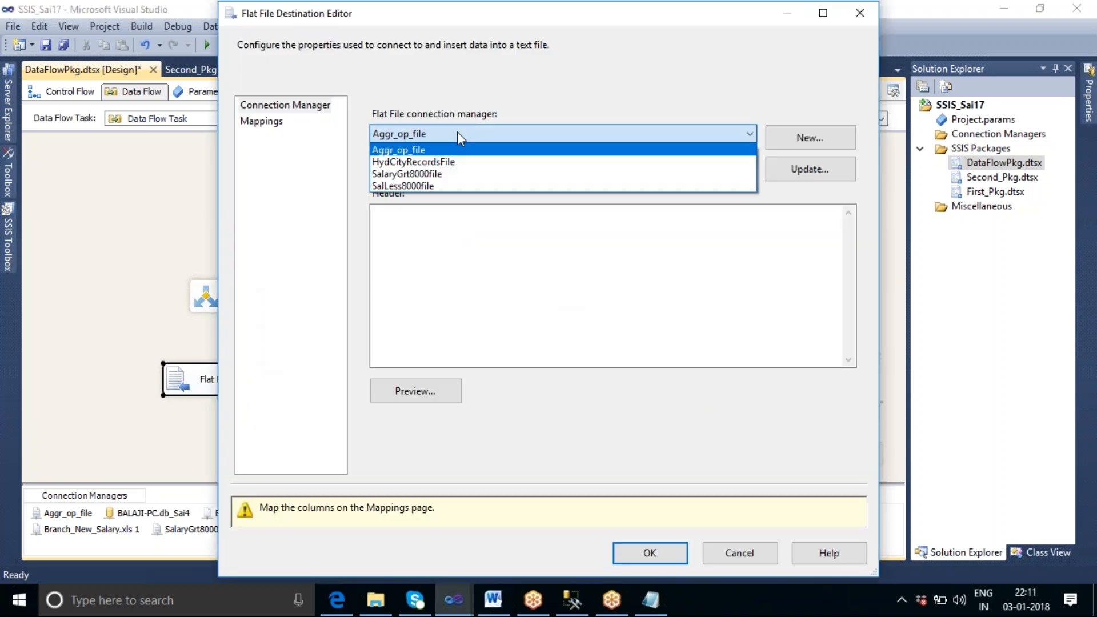
{"action": "left_click", "coordinate": [430, 174]}
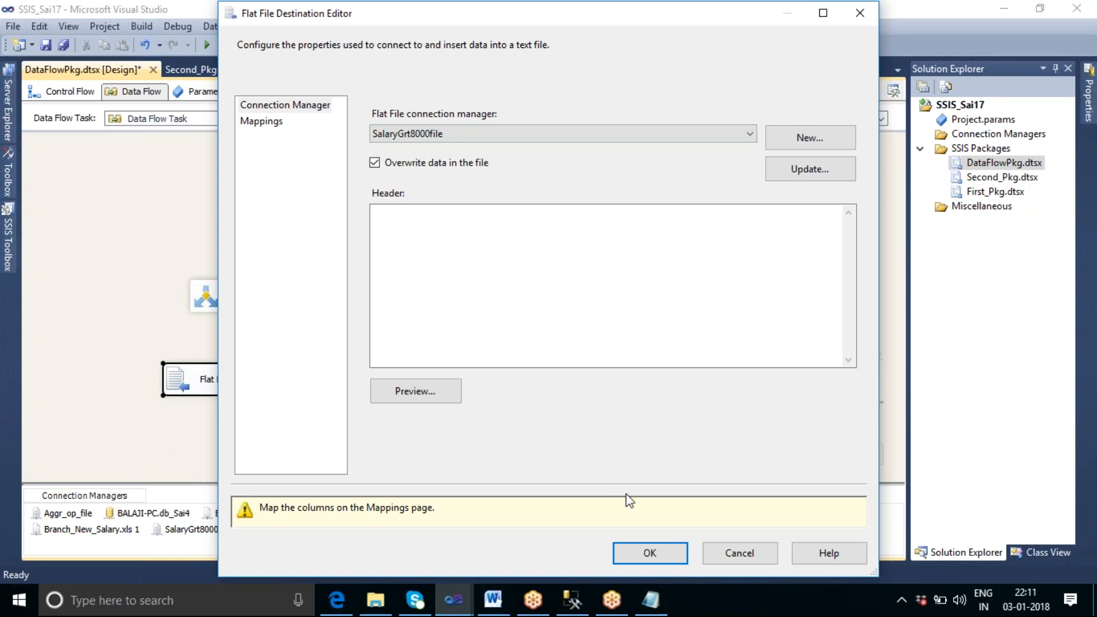
{"action": "left_click", "coordinate": [273, 122]}
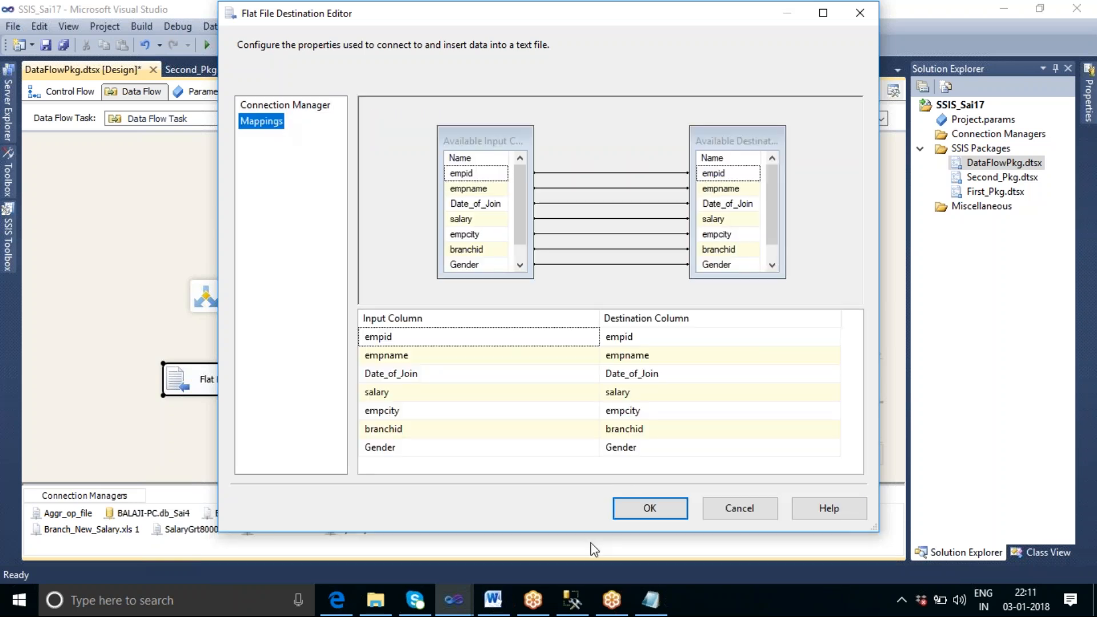
{"action": "left_click", "coordinate": [651, 511]}
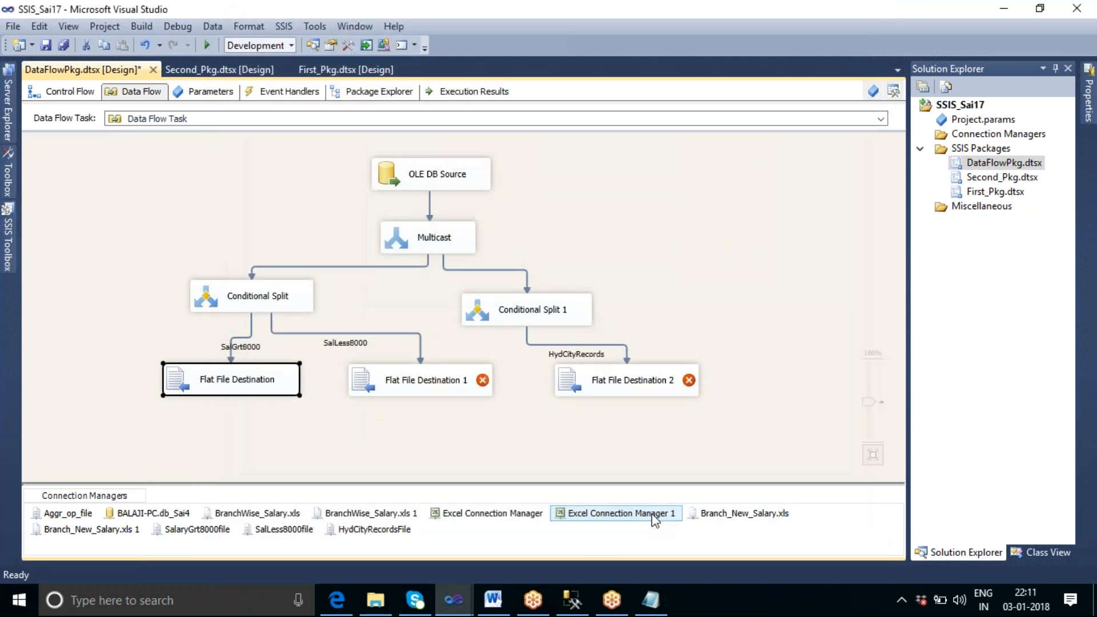
Configure Flat File Destination 1 to use the SalLess8000file connection manager and accept its column mappings
{"action": "double_click", "coordinate": [406, 389]}
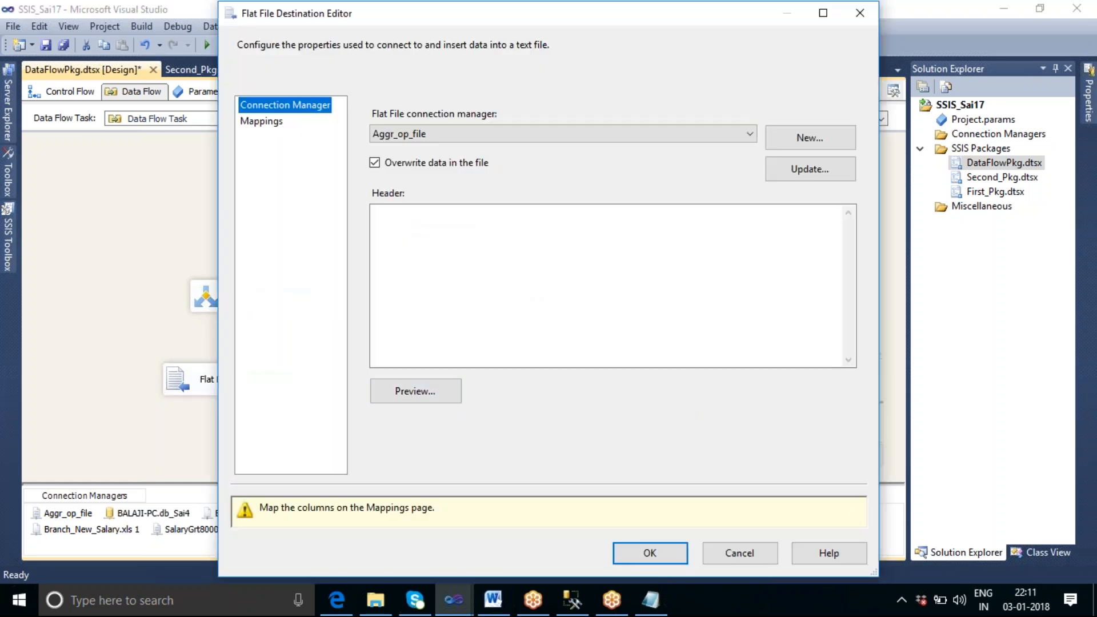
{"action": "left_click", "coordinate": [445, 135]}
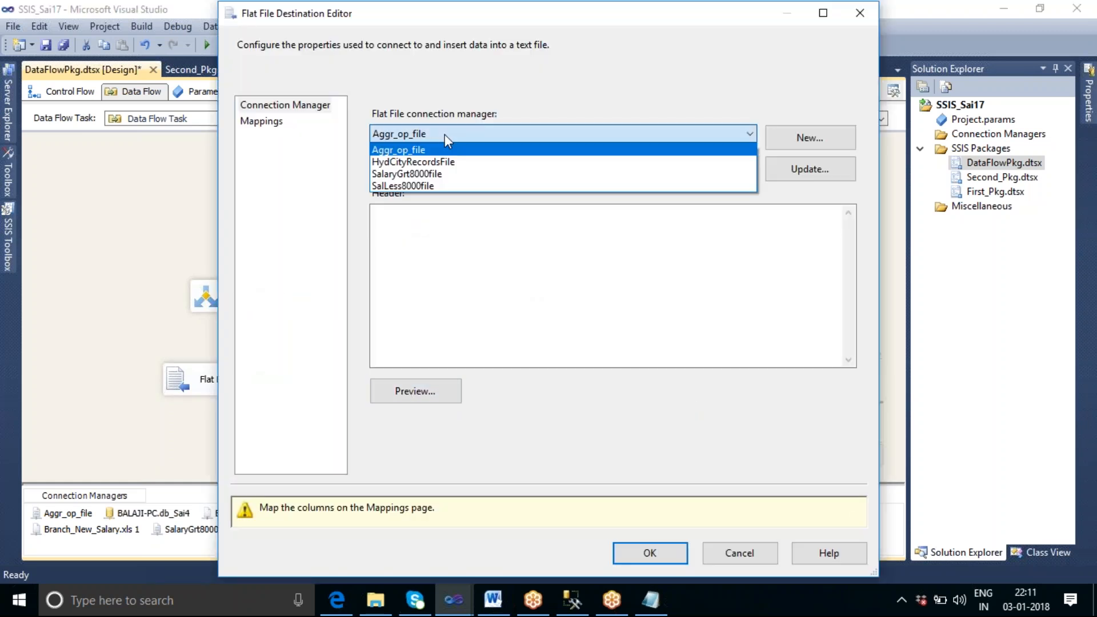
{"action": "left_click", "coordinate": [434, 188]}
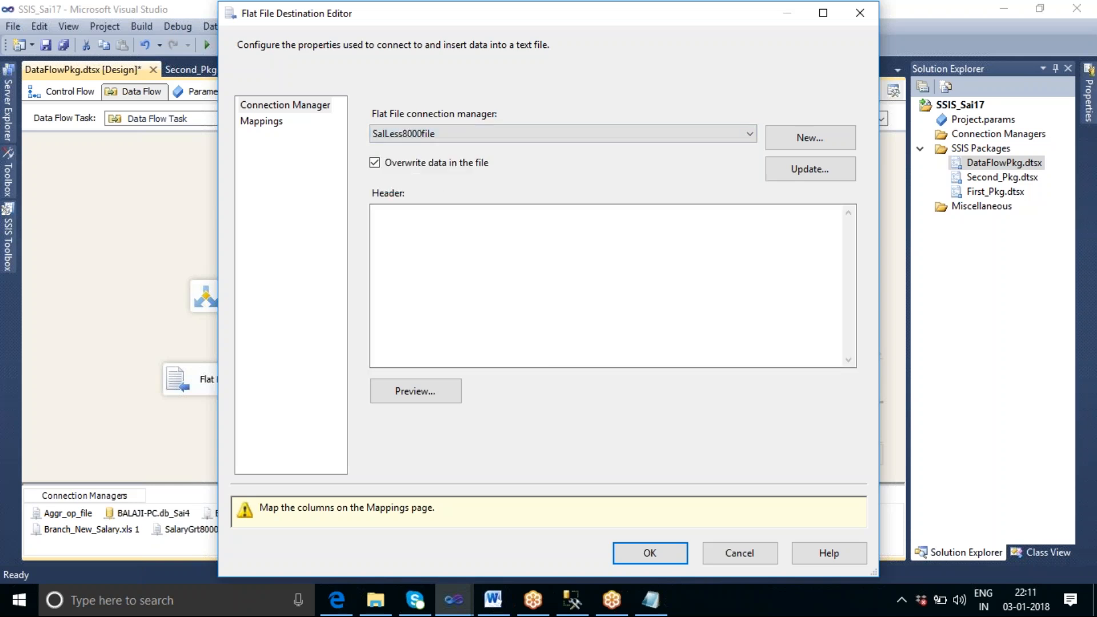
{"action": "left_click", "coordinate": [271, 125]}
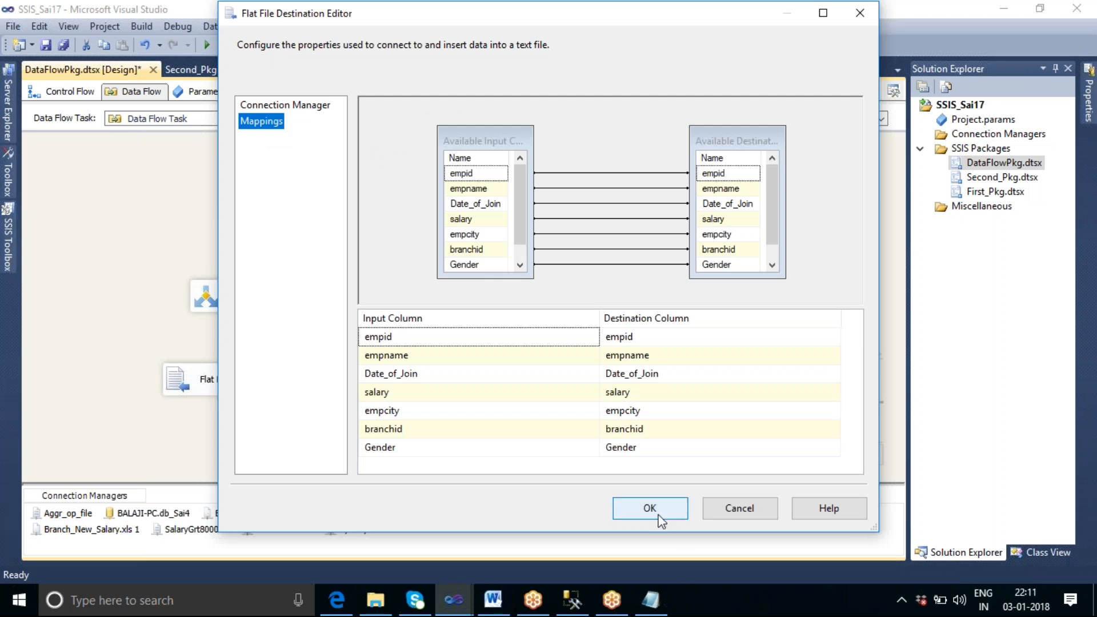
{"action": "left_click", "coordinate": [651, 509]}
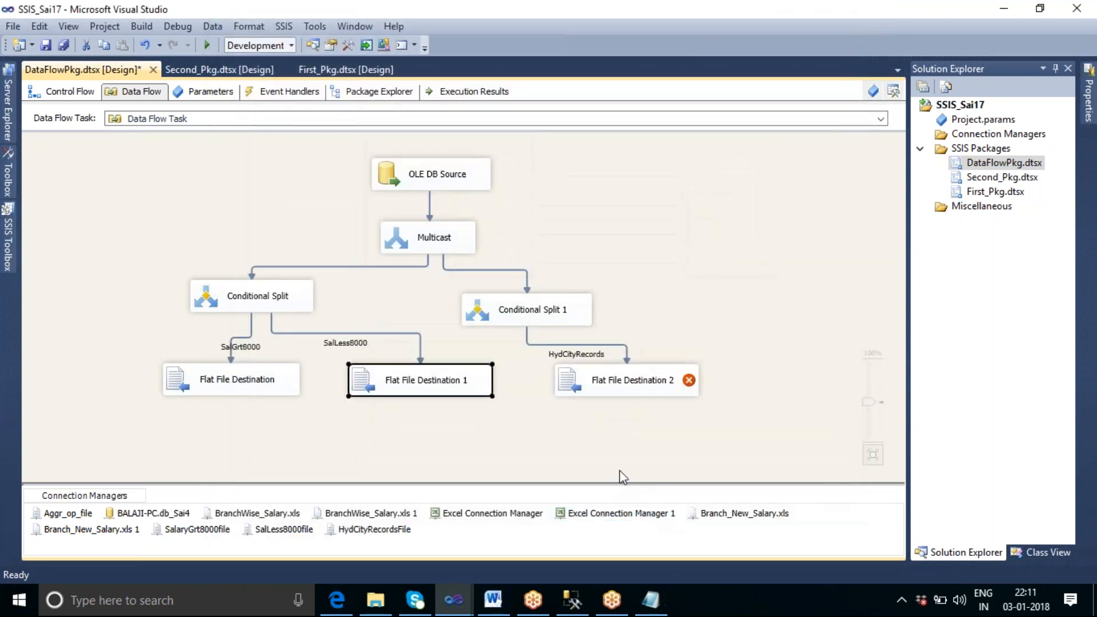
Configure Flat File Destination 2 to use the HydCityRecordsFile connection manager and accept its column mappings
{"action": "double_click", "coordinate": [621, 388]}
{"action": "left_click", "coordinate": [465, 137]}
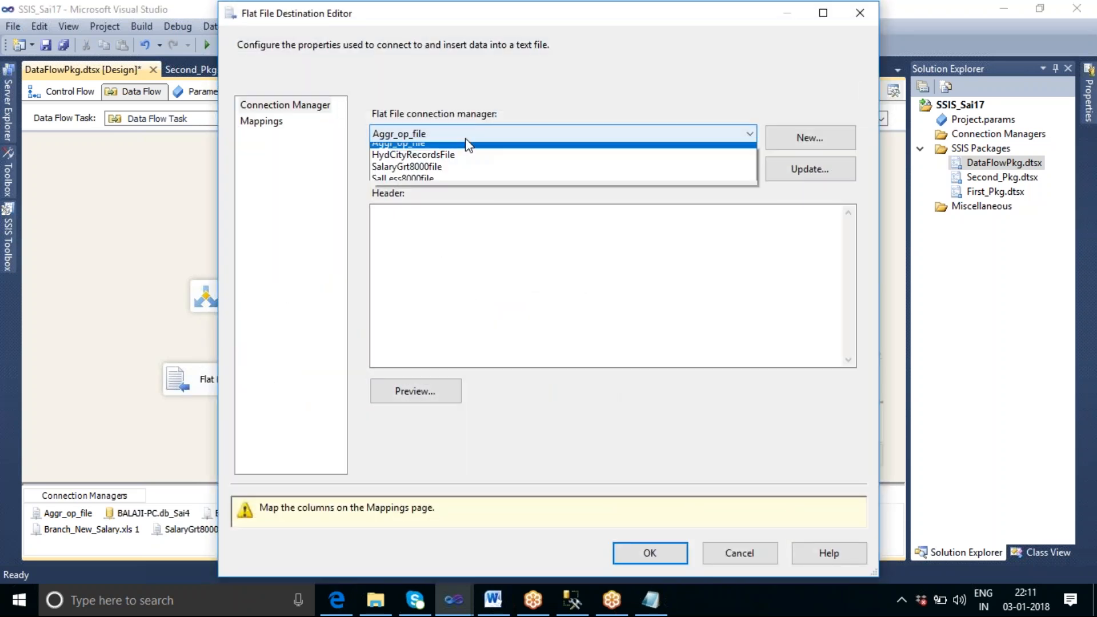
{"action": "left_click", "coordinate": [443, 164]}
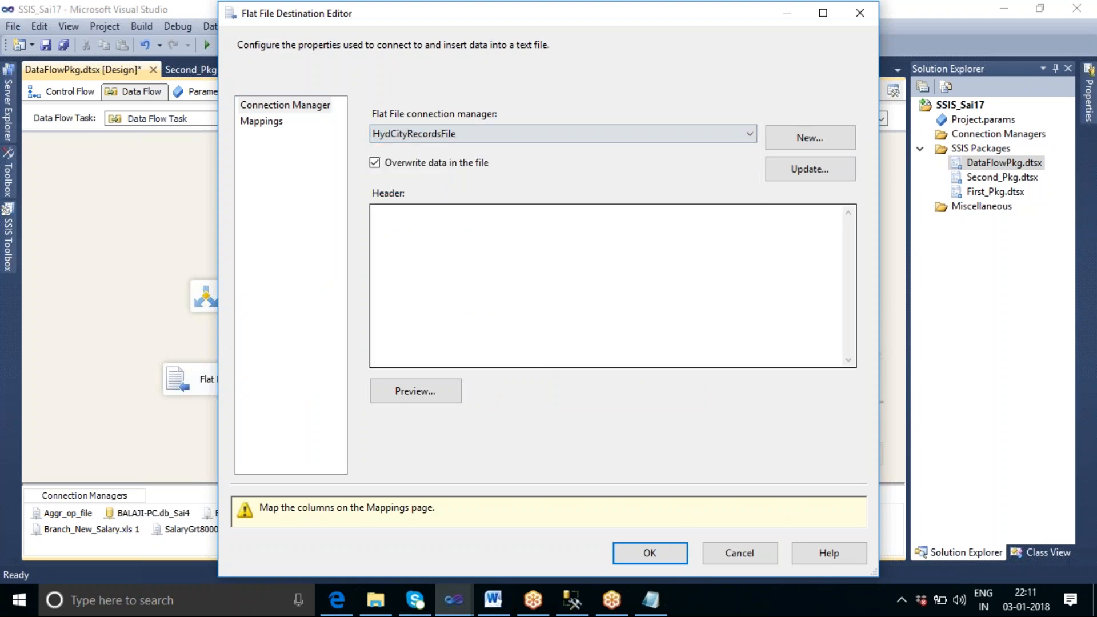
{"action": "left_click", "coordinate": [261, 121]}
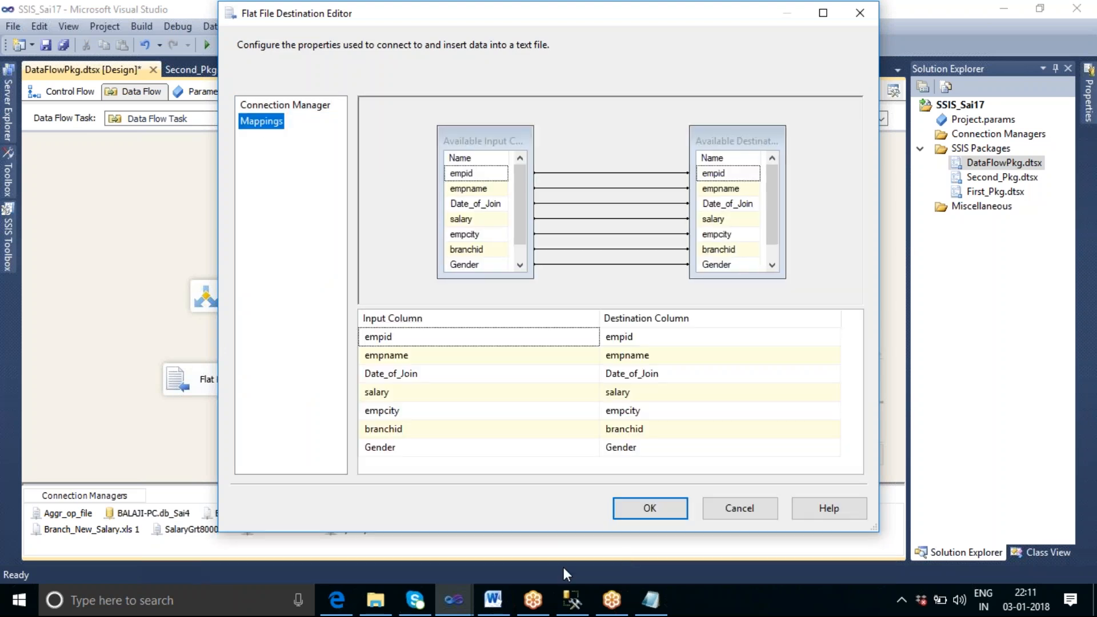
{"action": "left_click", "coordinate": [657, 513]}
{"action": "left_click", "coordinate": [531, 457]}
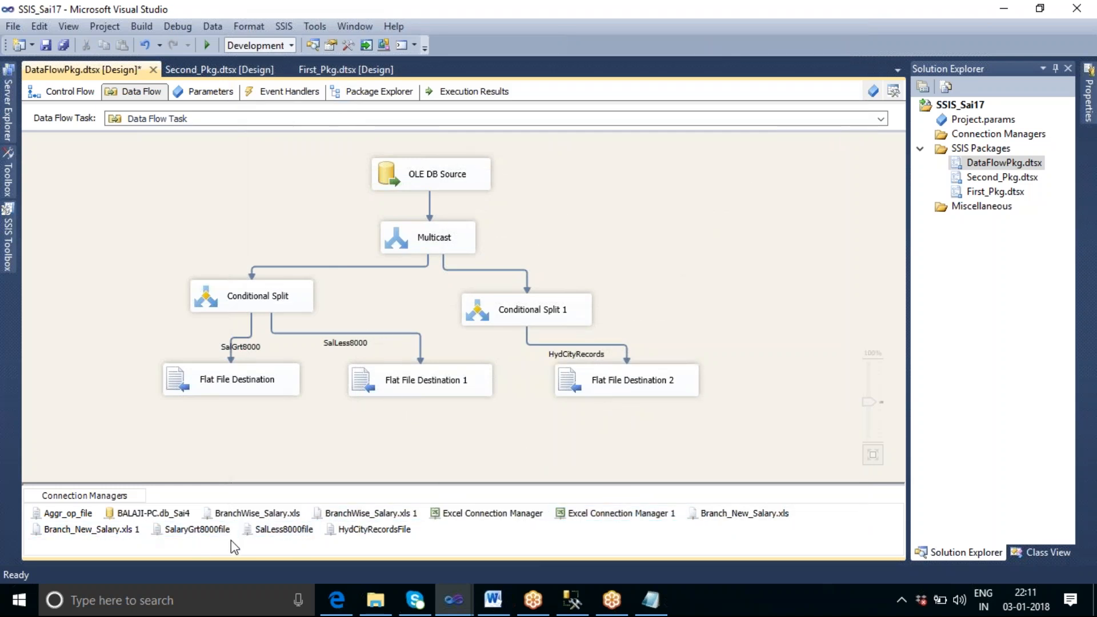
Review the general settings of the SalaryGrt8000file connection manager and close them without changes
{"action": "left_click", "coordinate": [198, 531]}
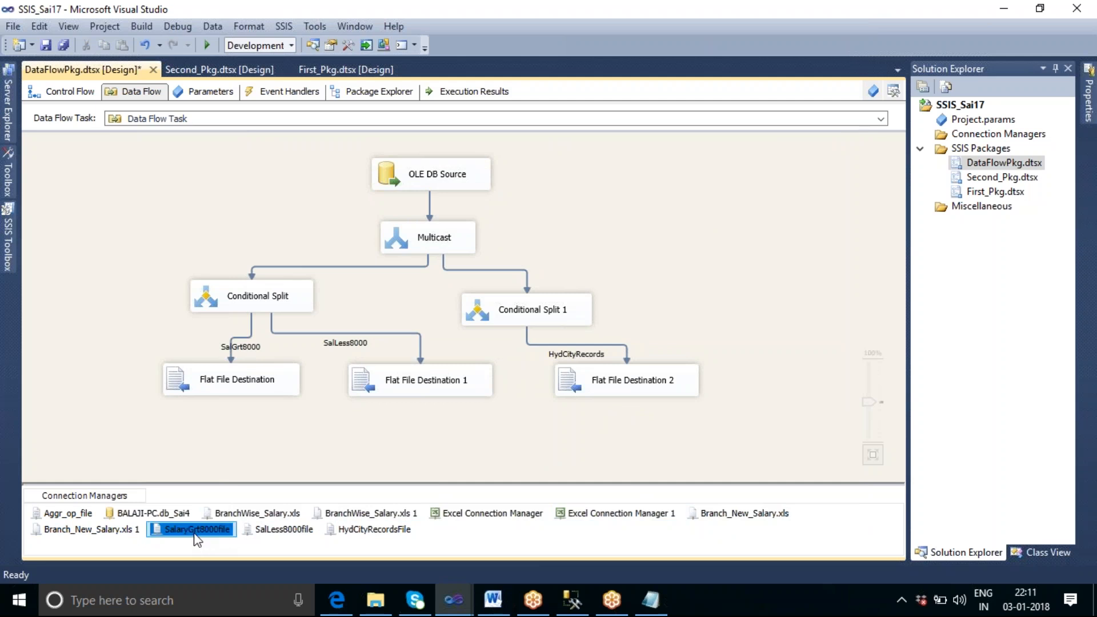
{"action": "double_click", "coordinate": [196, 531]}
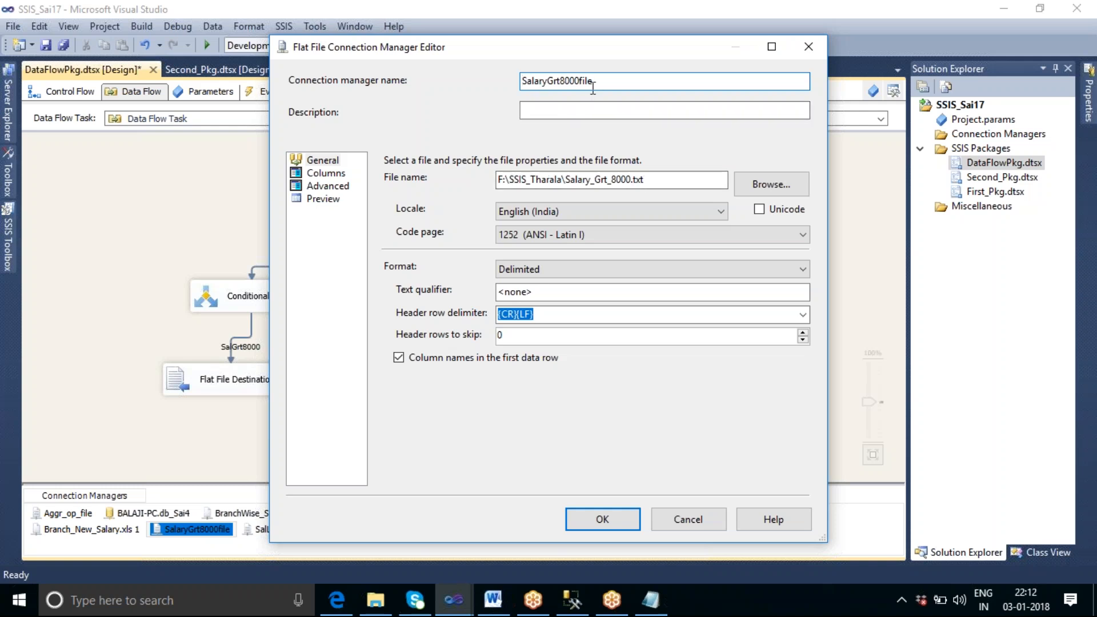
{"action": "left_click", "coordinate": [685, 524]}
Check that the flat file destination for SalGrt8000 uses the SalaryGrt8000file connection manager and confirm its settings
{"action": "left_click", "coordinate": [267, 393]}
{"action": "double_click", "coordinate": [267, 393]}
{"action": "left_click", "coordinate": [507, 135]}
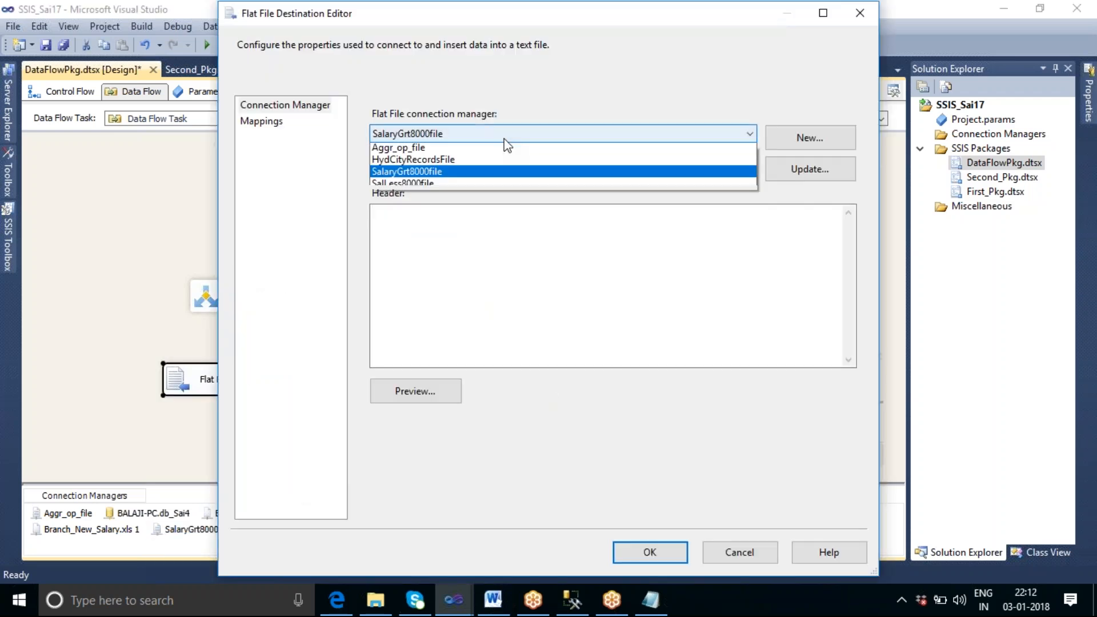
{"action": "left_click", "coordinate": [464, 174]}
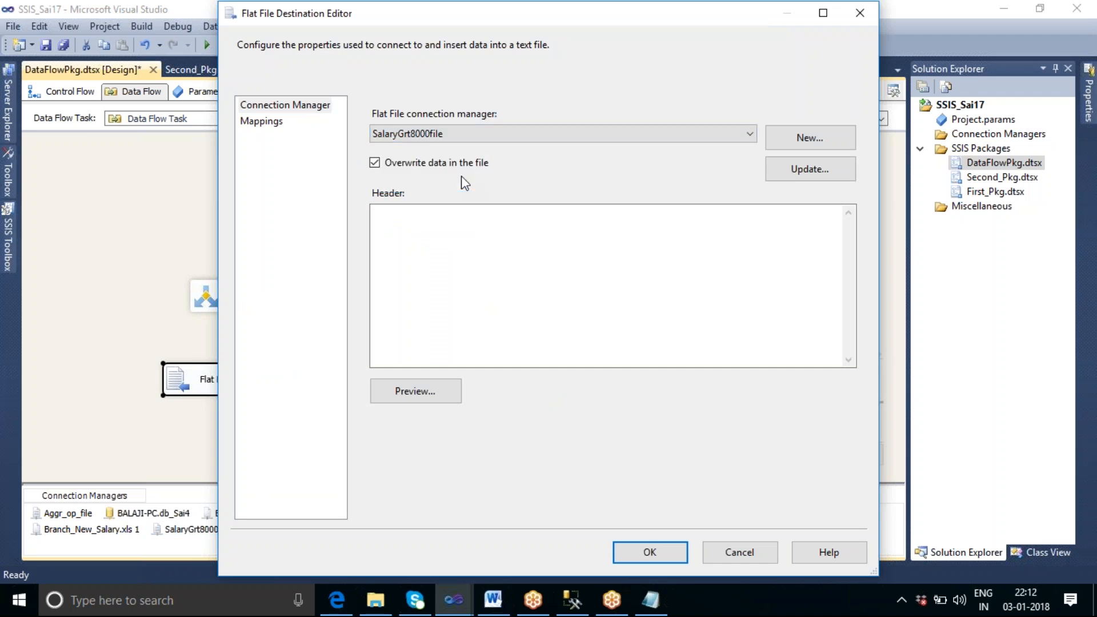
{"action": "left_click", "coordinate": [638, 551]}
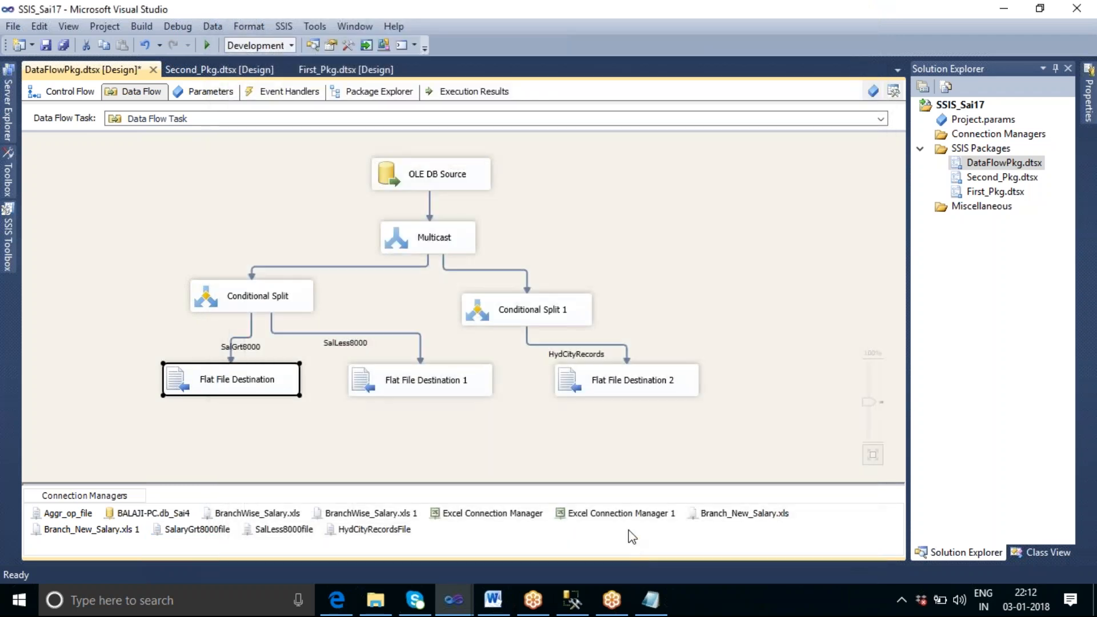
Reposition Conditional Split and Conditional Split 1 closer together beneath the Multicast in the data flow
{"action": "left_click", "coordinate": [275, 293]}
{"action": "left_click_drag", "start_coordinate": [309, 293], "coordinate": [337, 293]}
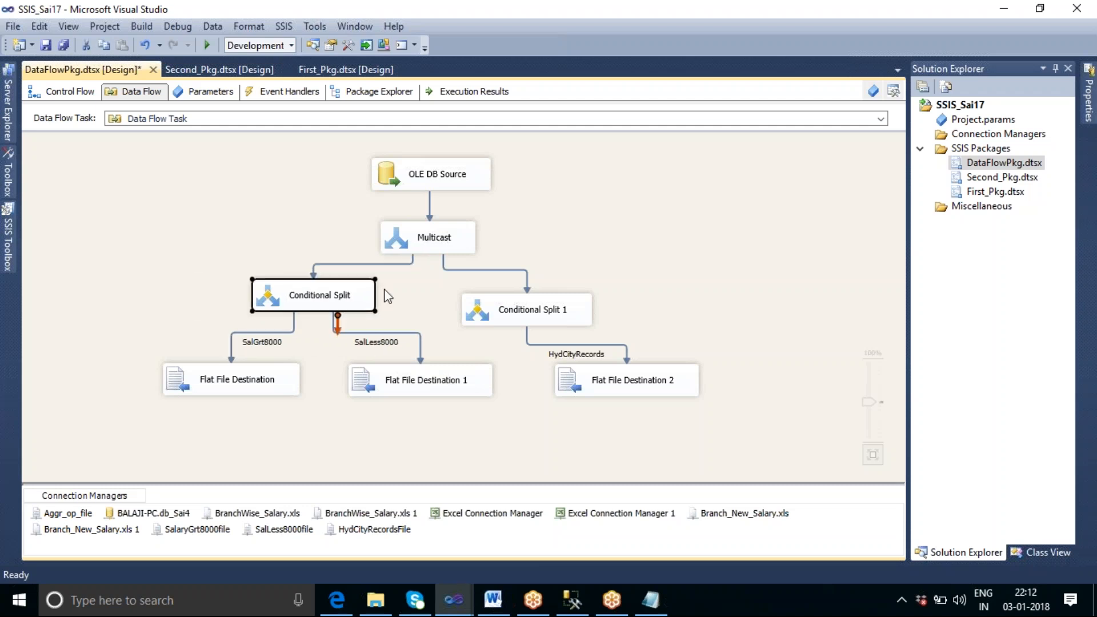
{"action": "left_click", "coordinate": [523, 318]}
{"action": "left_click_drag", "start_coordinate": [523, 314], "coordinate": [506, 302]}
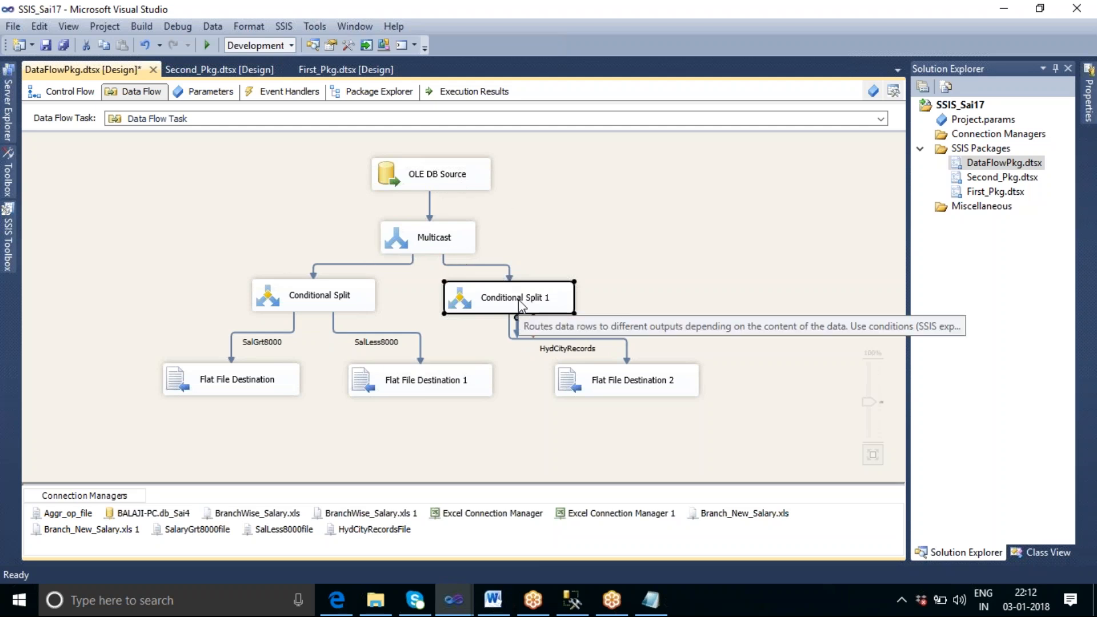
Review the conditions and output names of Conditional Split and Conditional Split 1 before running the data flow
{"action": "left_click", "coordinate": [348, 303]}
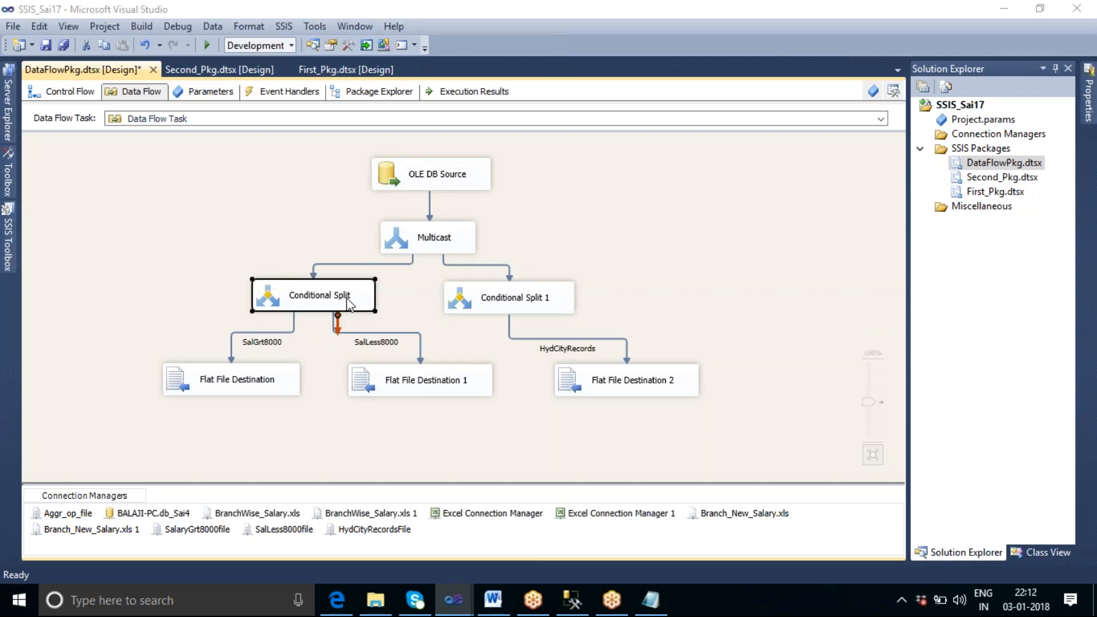
{"action": "double_click", "coordinate": [348, 303]}
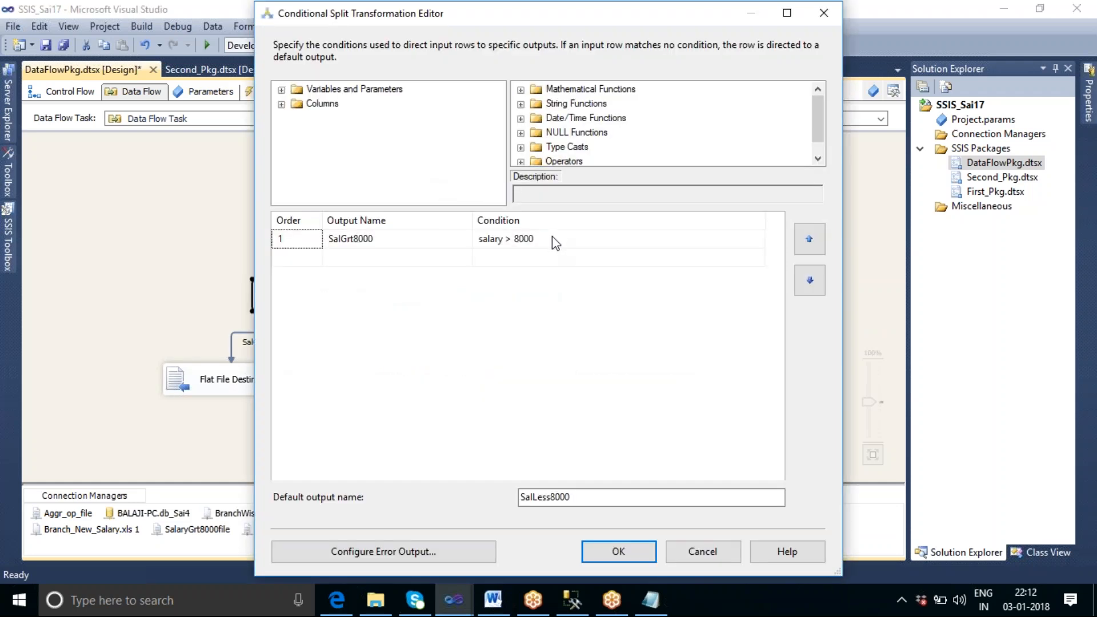
{"action": "left_click", "coordinate": [616, 553]}
{"action": "double_click", "coordinate": [517, 302]}
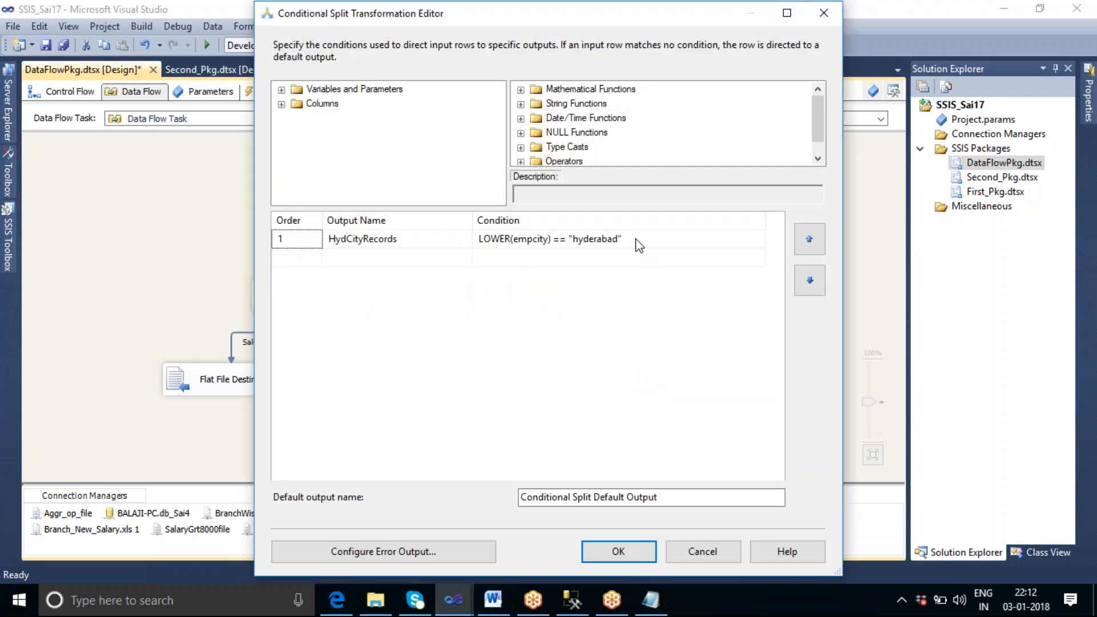
{"action": "left_click", "coordinate": [629, 556]}
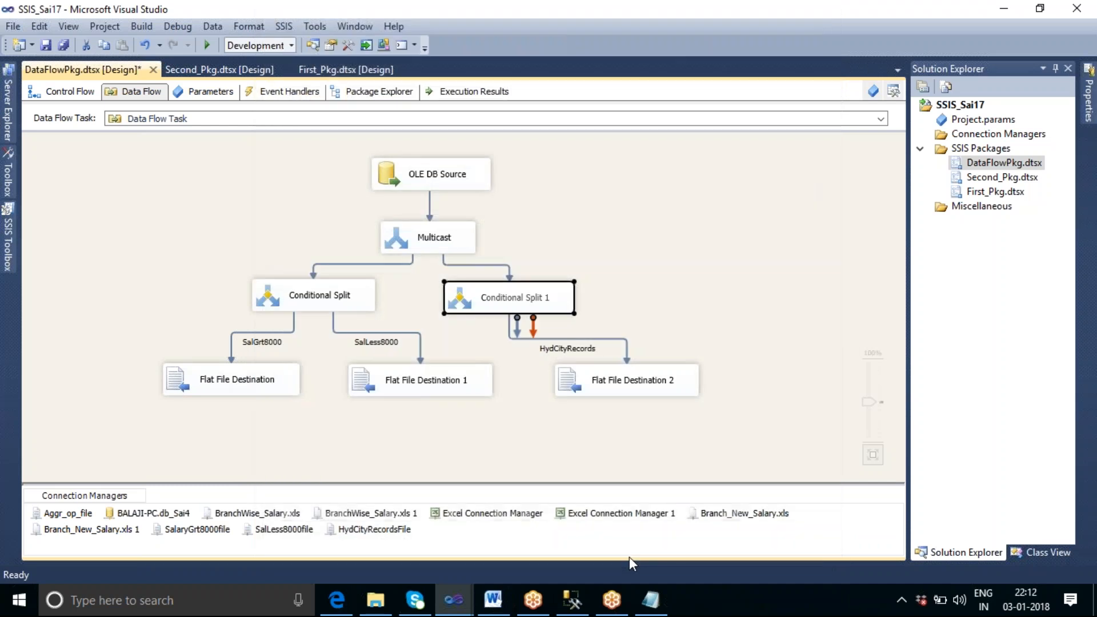
Execute the Data Flow Task of DataFlowPkg.dtsx
{"action": "left_click", "coordinate": [671, 283]}
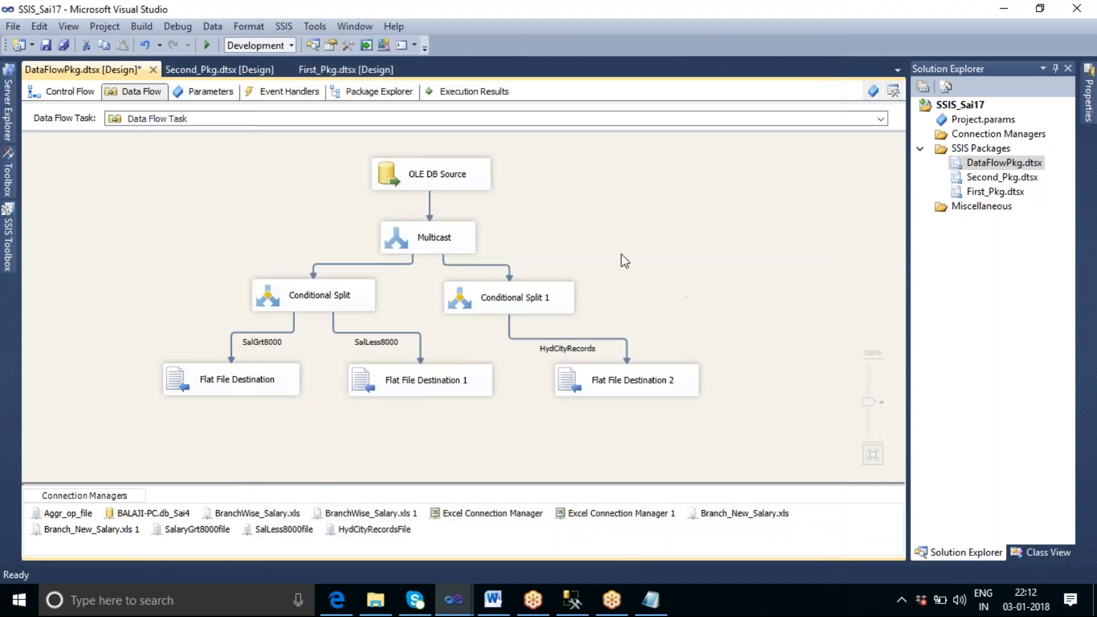
{"action": "right_click", "coordinate": [588, 209]}
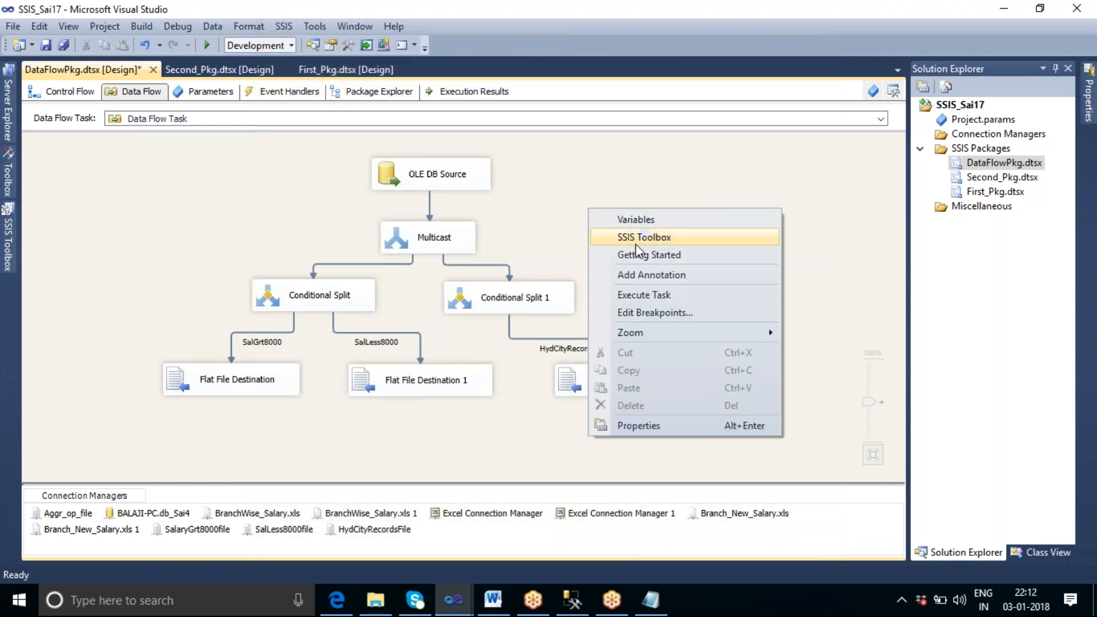
{"action": "left_click", "coordinate": [651, 298]}
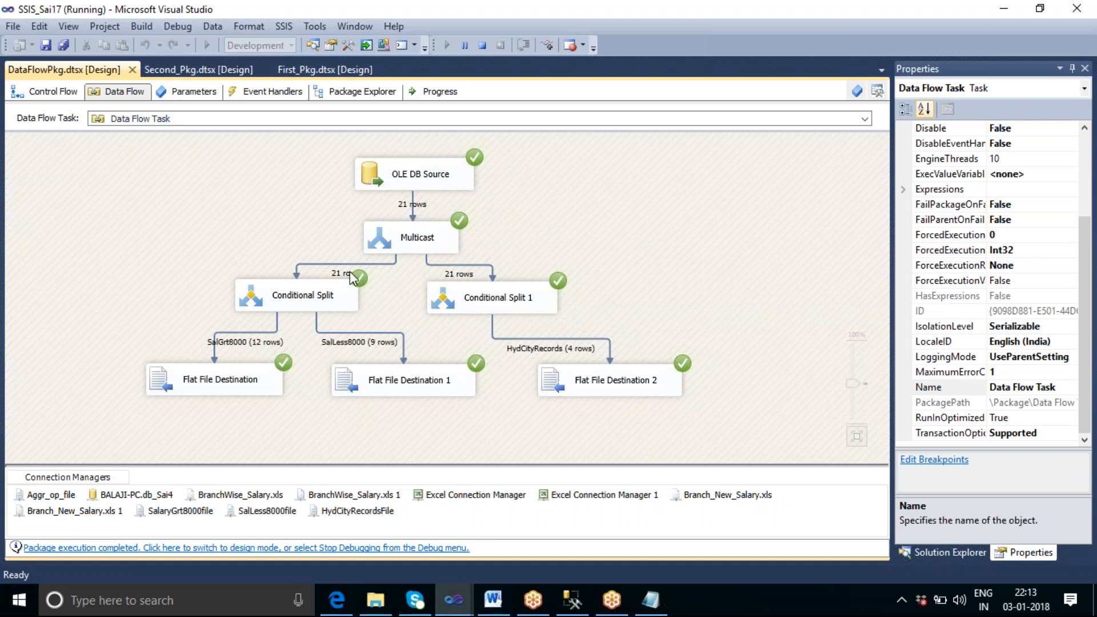
Compare the conditions of both Conditional Splits with the row counts of the completed run
{"action": "double_click", "coordinate": [313, 303]}
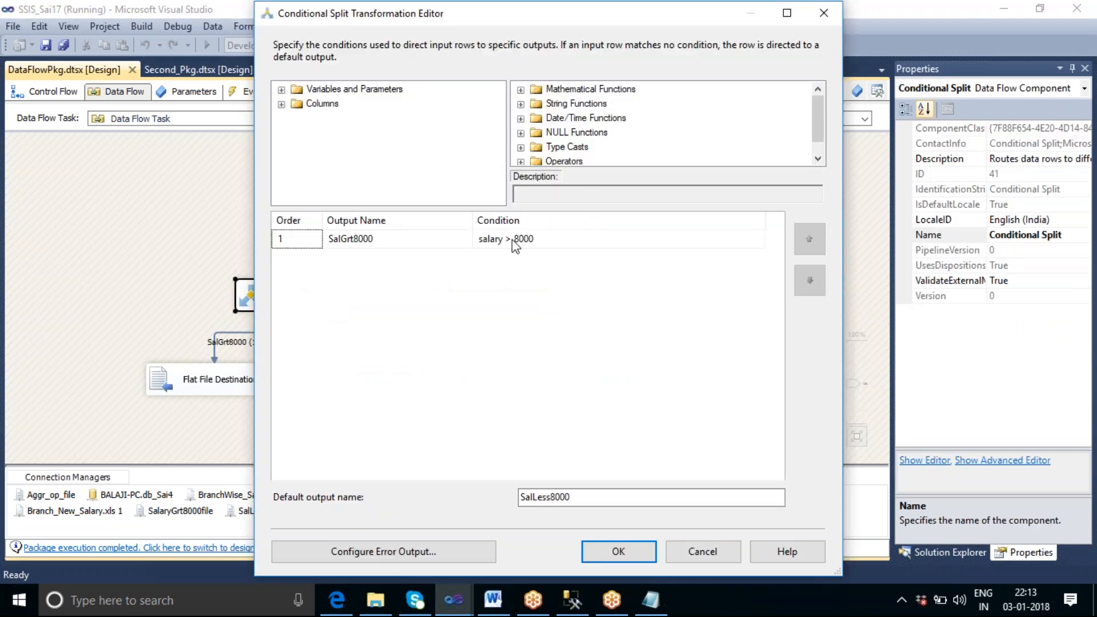
{"action": "left_click", "coordinate": [702, 551]}
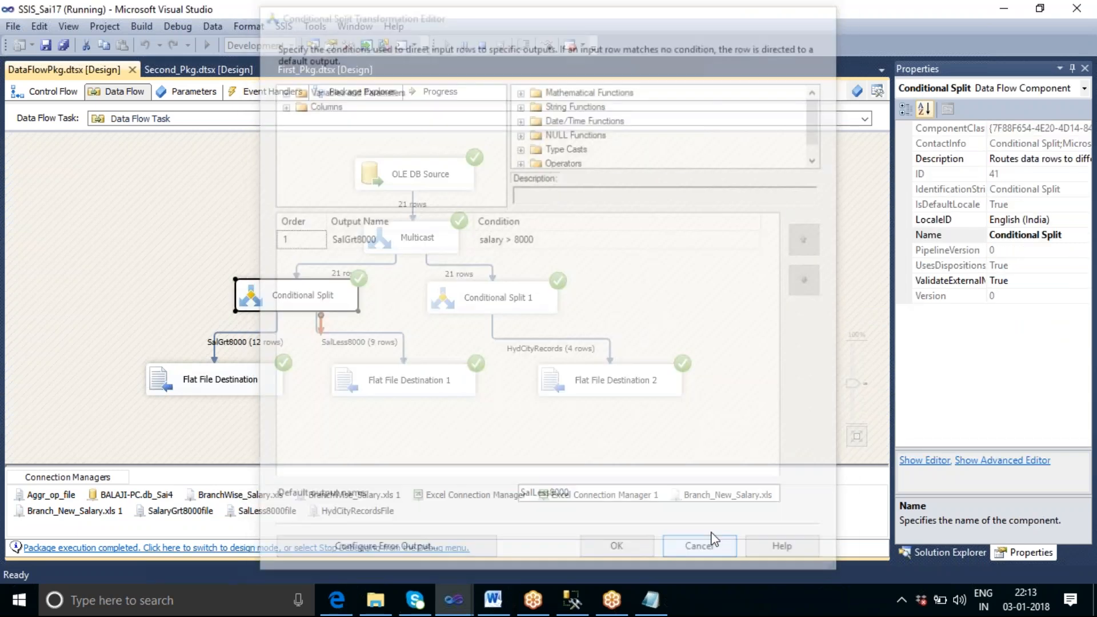
{"action": "double_click", "coordinate": [530, 312]}
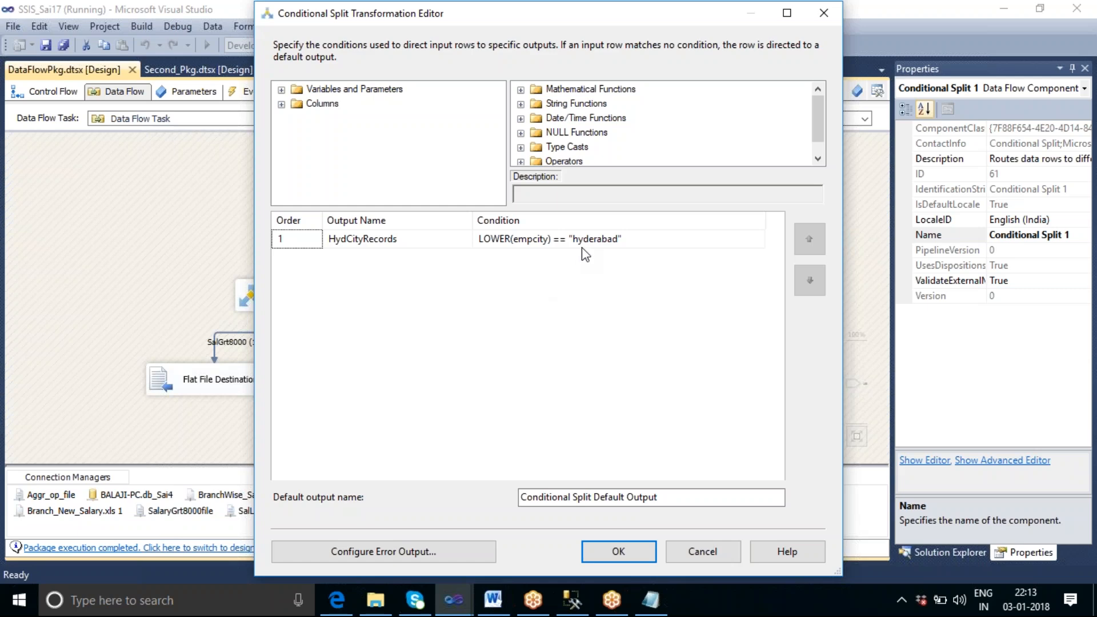
{"action": "left_click", "coordinate": [629, 553]}
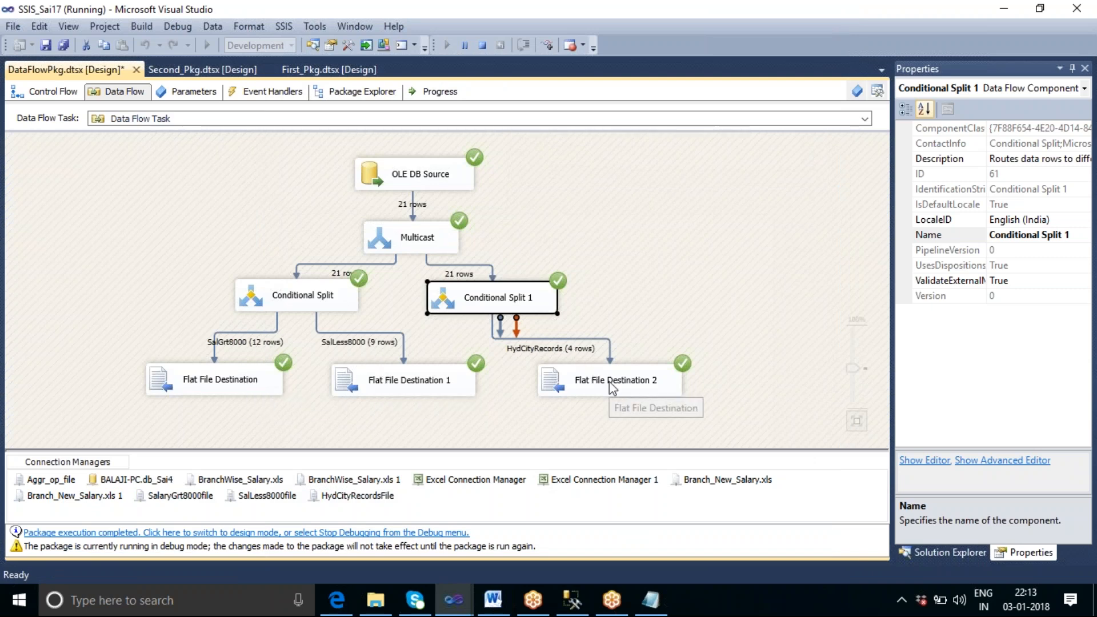
Switch to SQL Server Management Studio, run the tbl_empl_master query for salary>8000 and check its row count message
{"action": "left_click", "coordinate": [571, 603]}
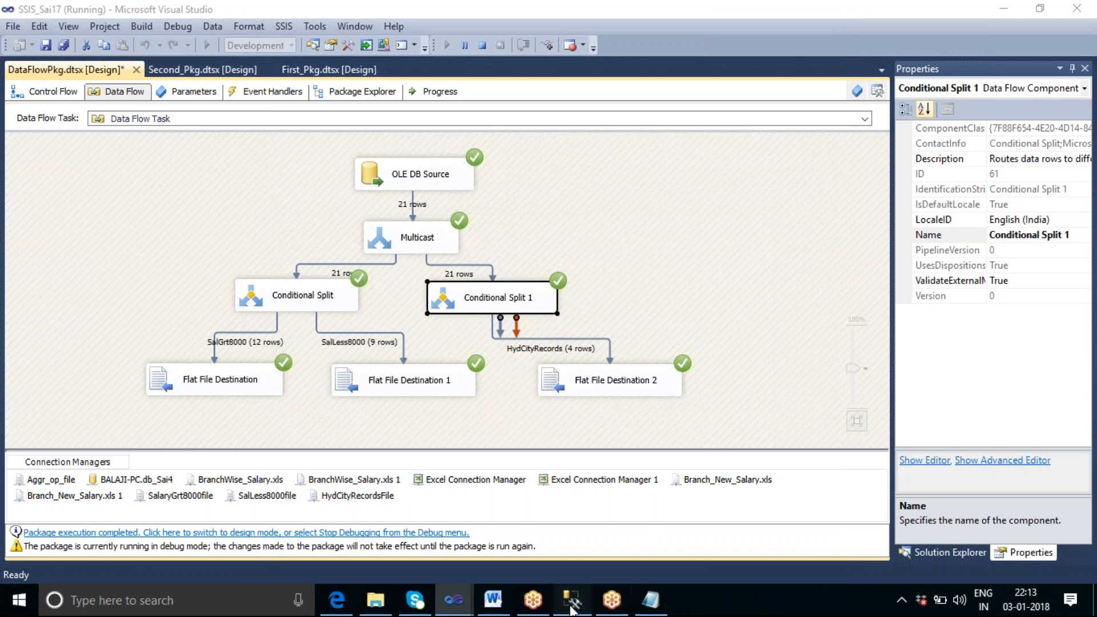
{"action": "left_click_drag", "start_coordinate": [712, 118], "coordinate": [59, 114]}
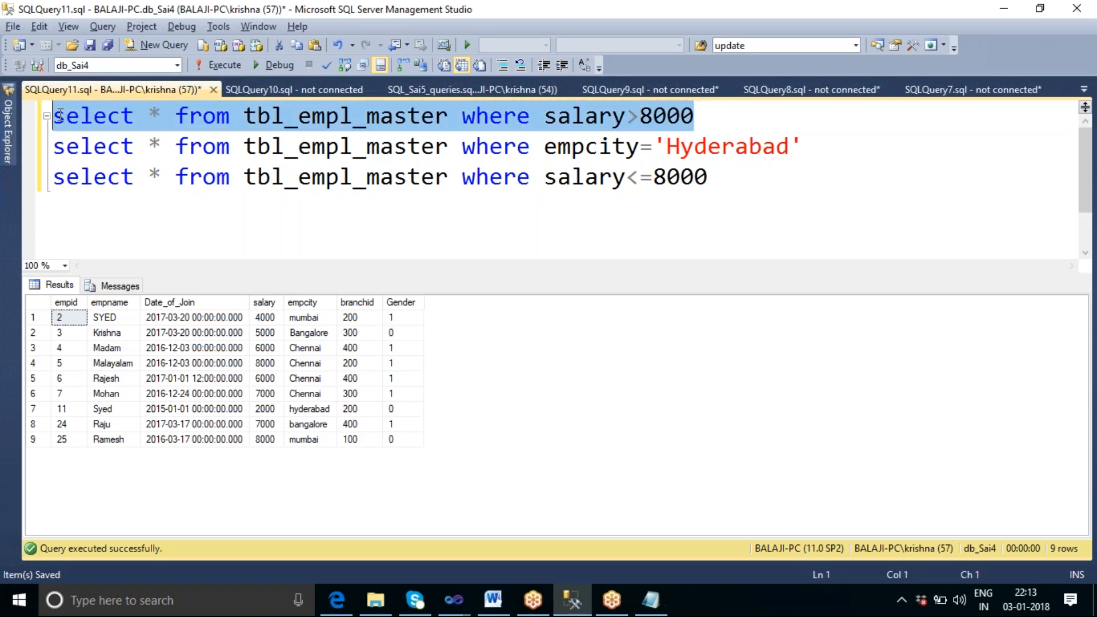
{"action": "left_click", "coordinate": [222, 65]}
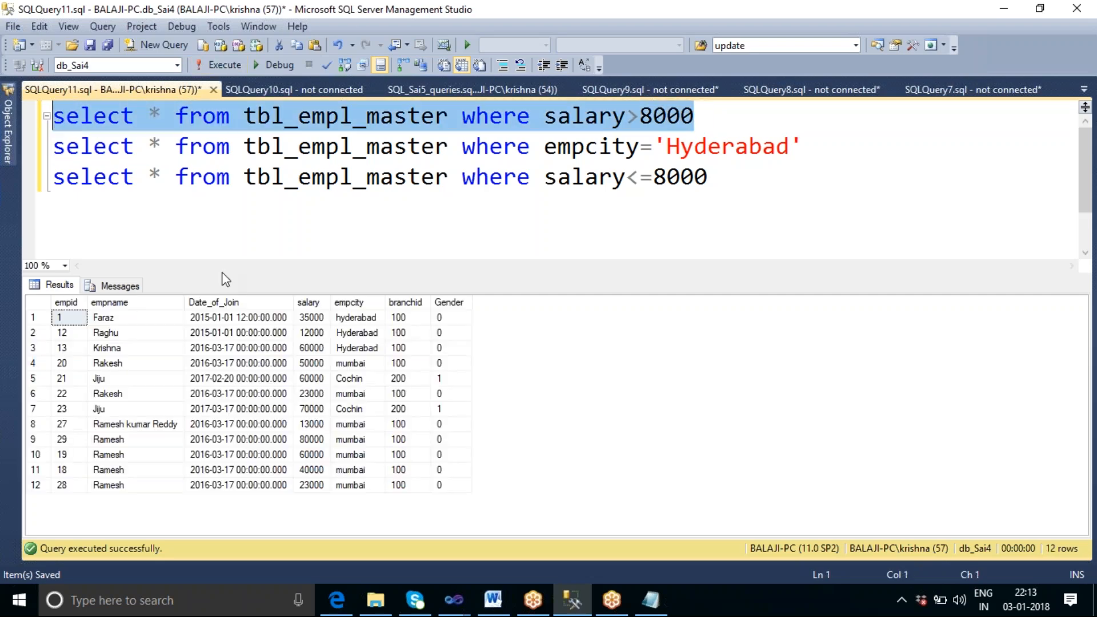
{"action": "left_click", "coordinate": [120, 285]}
Run only the tbl_empl_master query that filters on empcity='Hyderabad'
{"action": "left_click", "coordinate": [823, 147]}
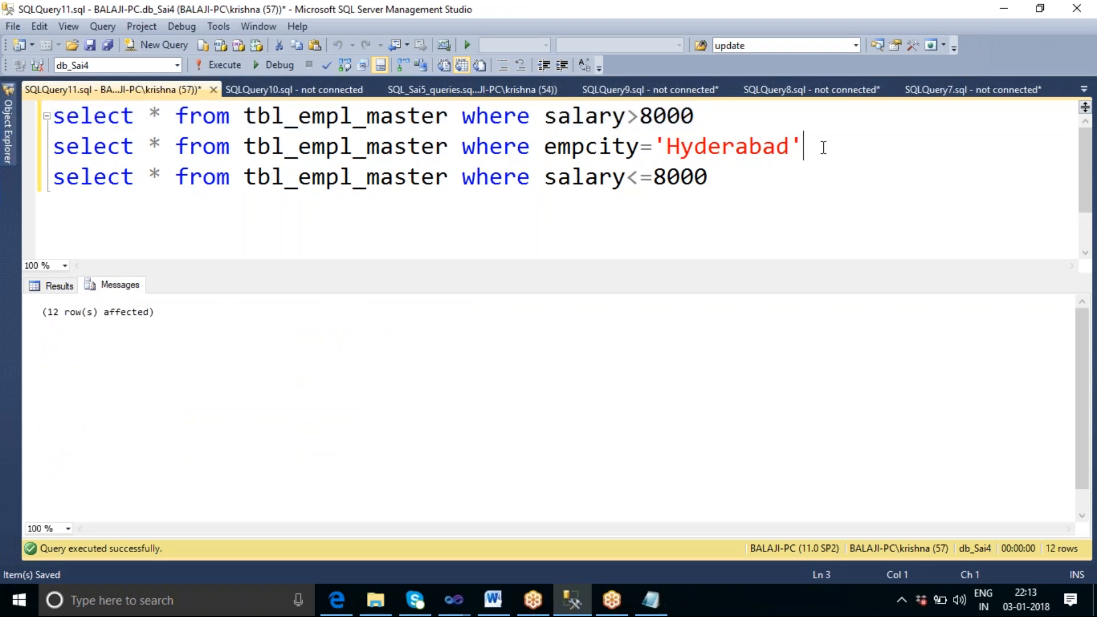
{"action": "key", "text": "shift+Home"}
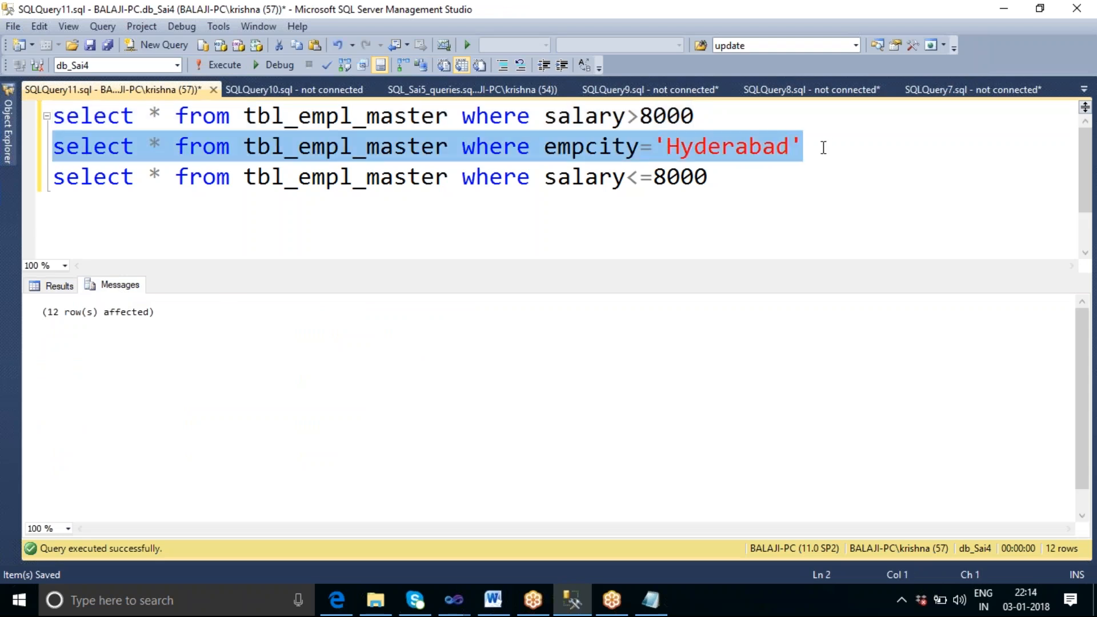
{"action": "key", "text": "F5"}
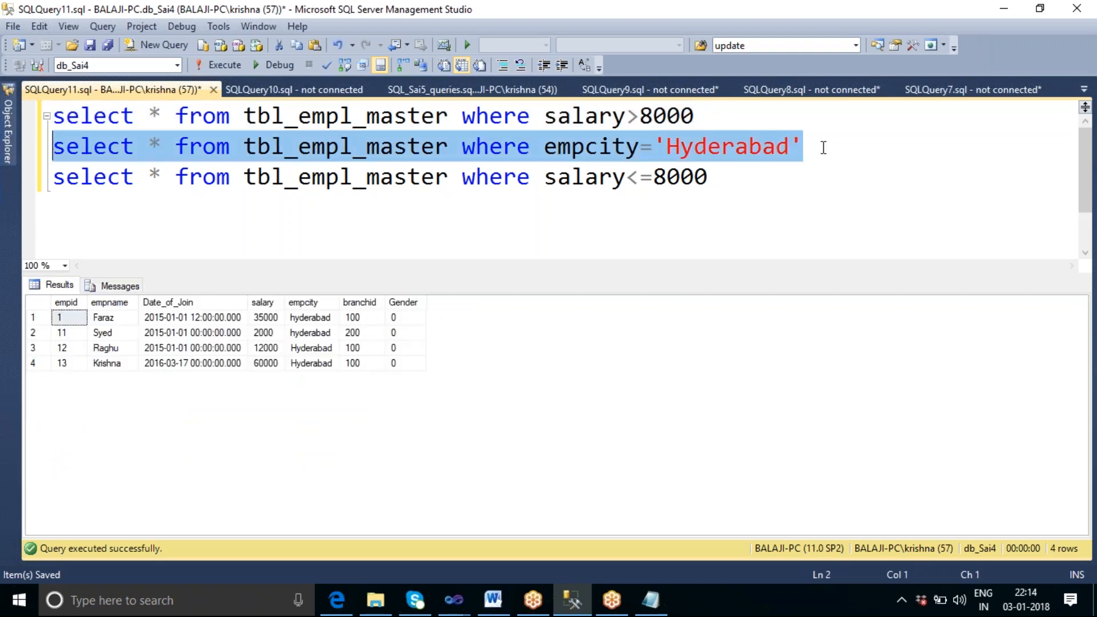
Run only the tbl_empl_master query for salary<=8000 and return to the SSIS_Sai17 data flow in Visual Studio
{"action": "left_click", "coordinate": [755, 176]}
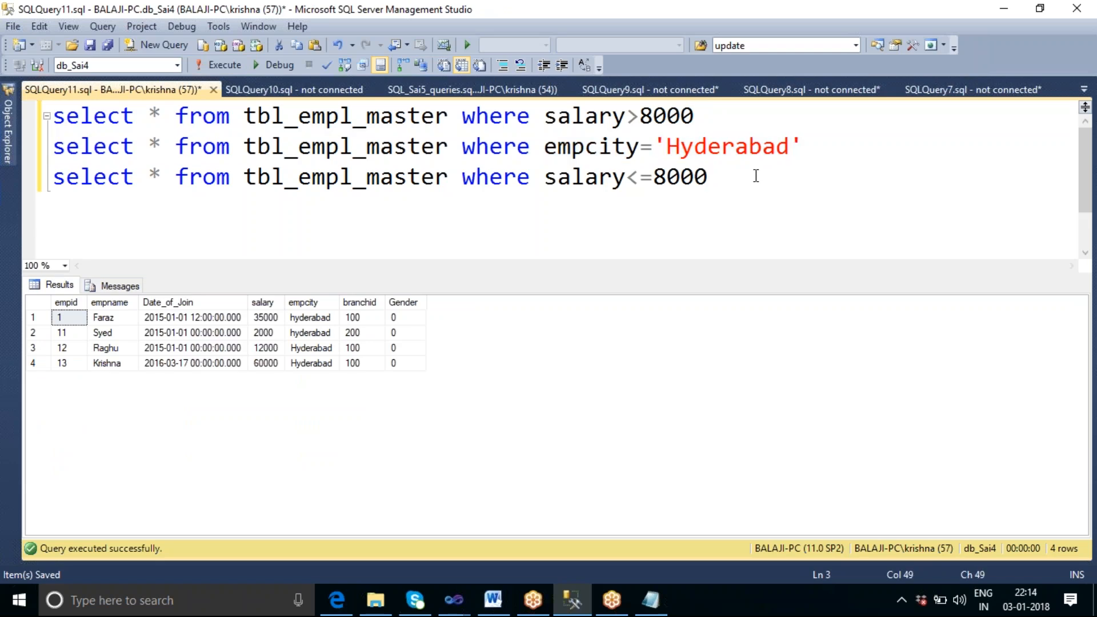
{"action": "key", "text": "shift+Home"}
{"action": "key", "text": "F5"}
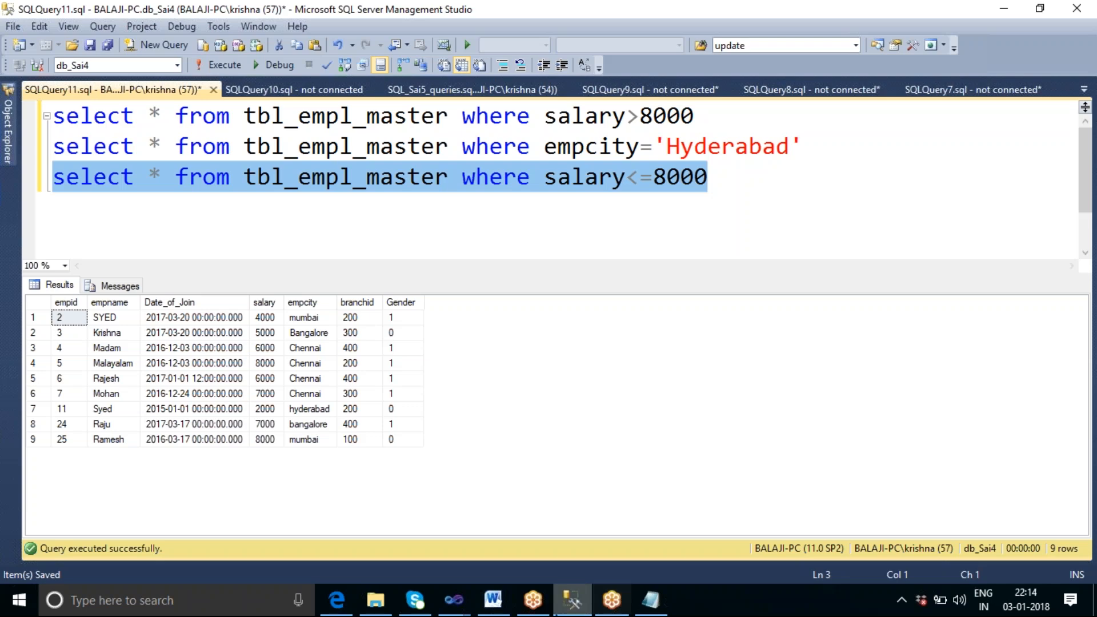
{"action": "mouse_move", "coordinate": [455, 600]}
{"action": "left_click", "coordinate": [605, 547]}
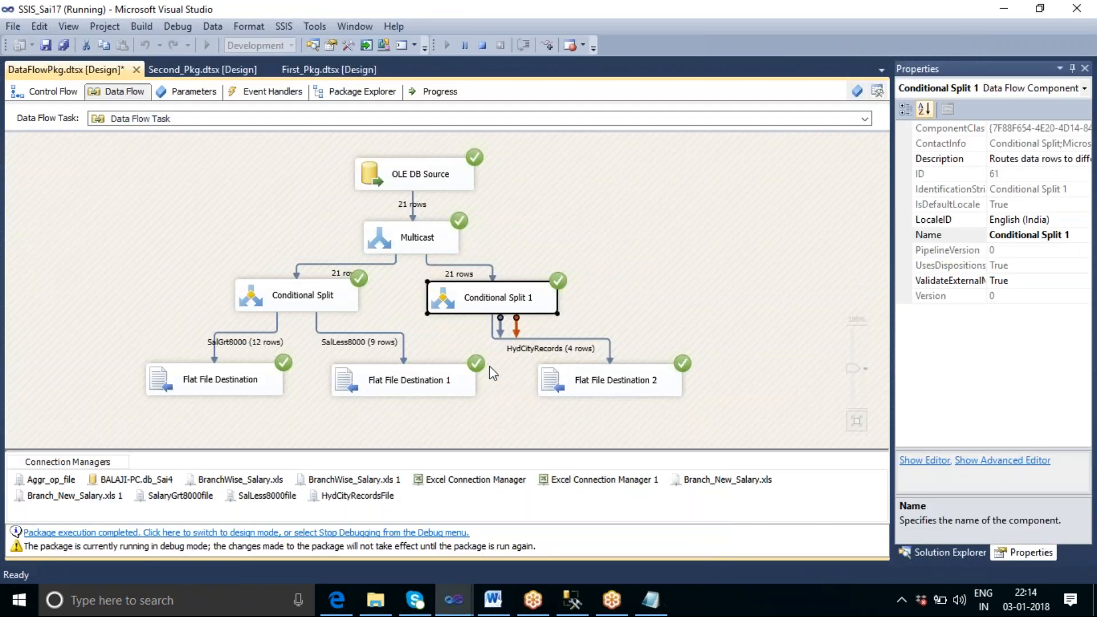
Switch to File Explorer, examine the records in Salary_Grt_8000.txt in the SSIS_Tharala folder and close the file
{"action": "left_click", "coordinate": [376, 599]}
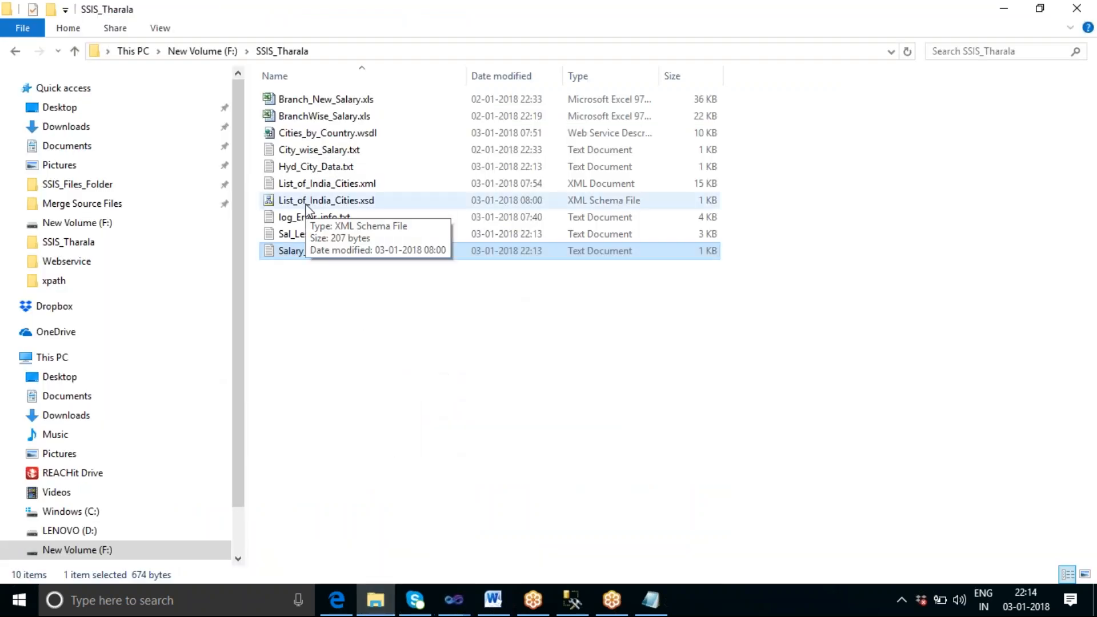
{"action": "double_click", "coordinate": [302, 252]}
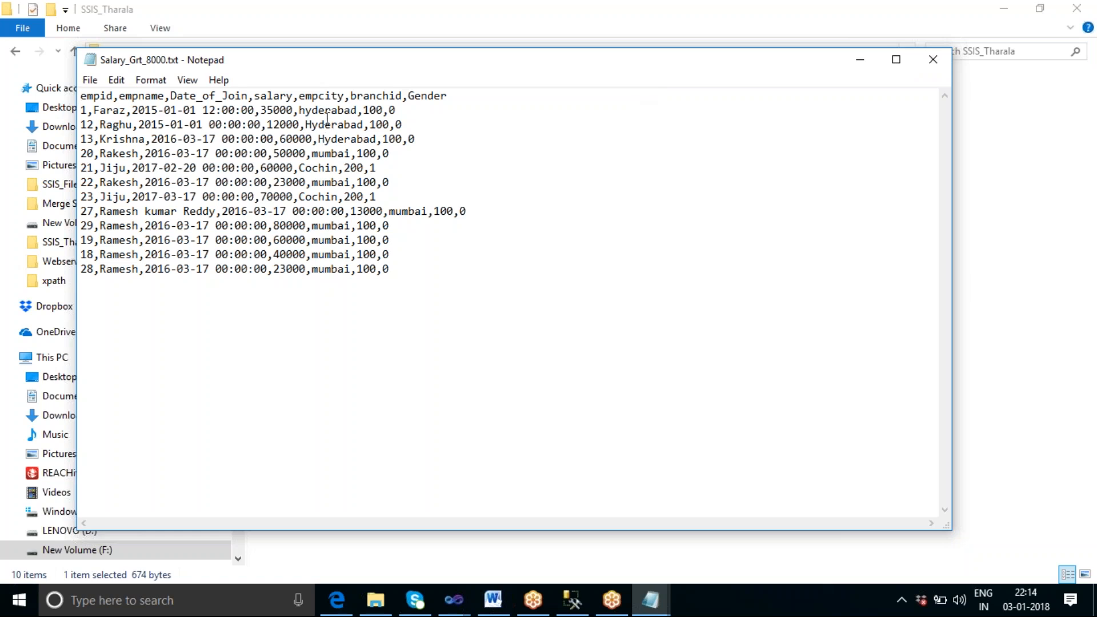
{"action": "left_click", "coordinate": [933, 59]}
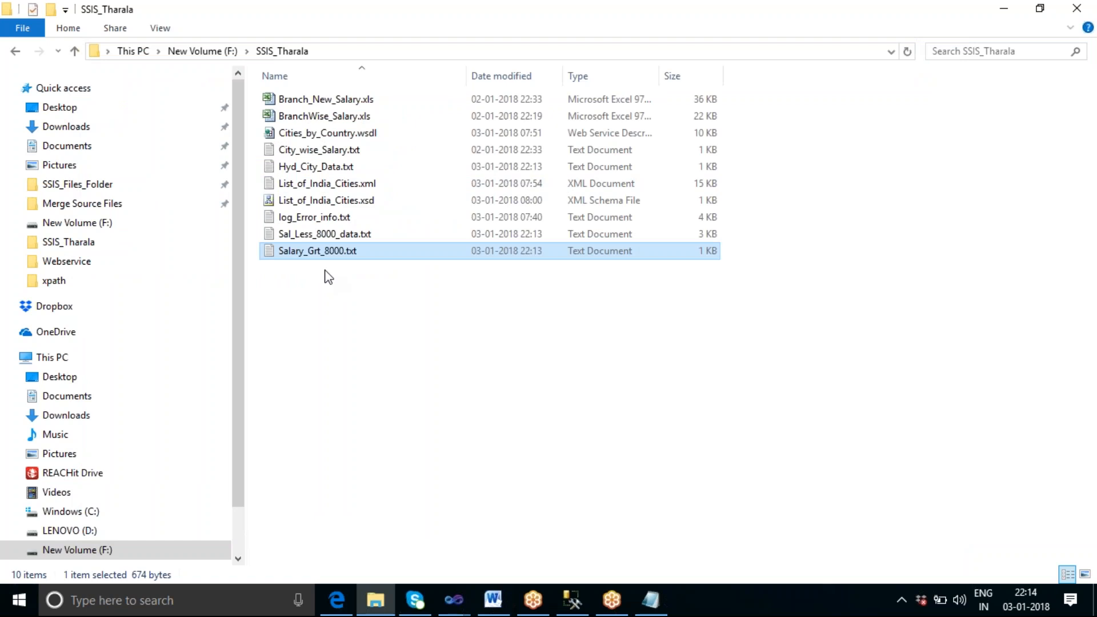
Open Hyd_City_Data.txt, examine the city values of its records and close the file
{"action": "left_click", "coordinate": [324, 170]}
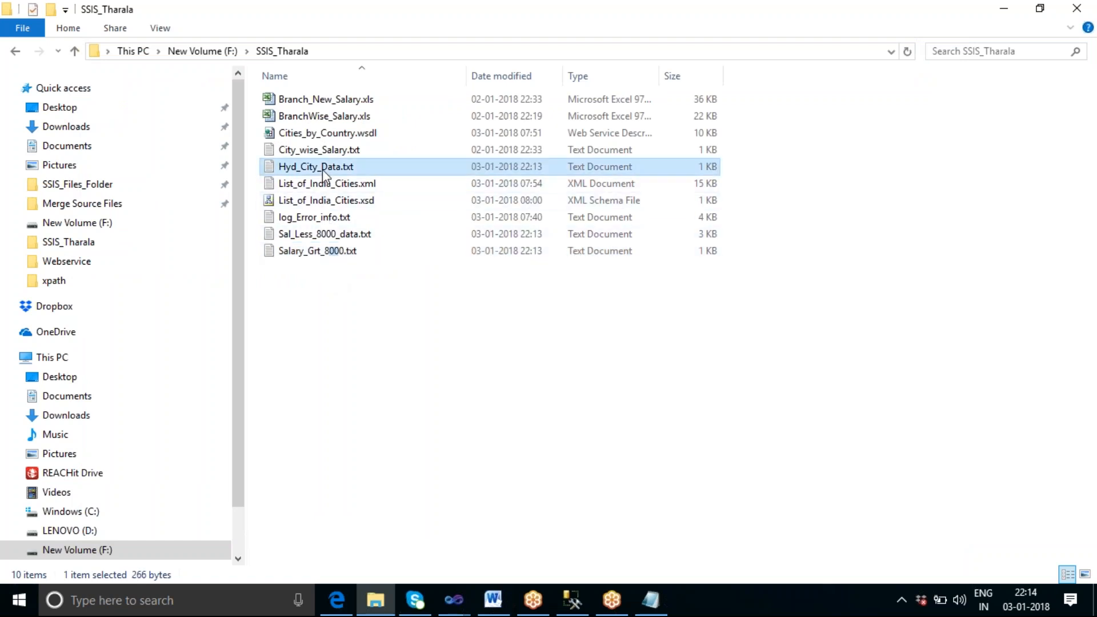
{"action": "double_click", "coordinate": [324, 170]}
{"action": "left_click_drag", "start_coordinate": [417, 153], "coordinate": [293, 110]}
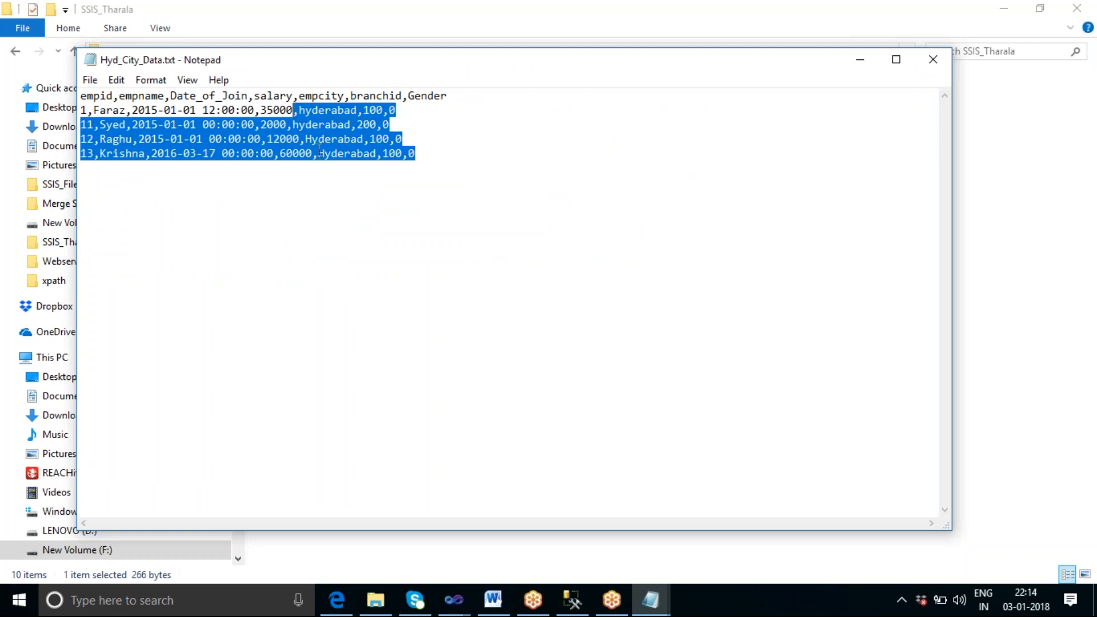
{"action": "left_click", "coordinate": [933, 59]}
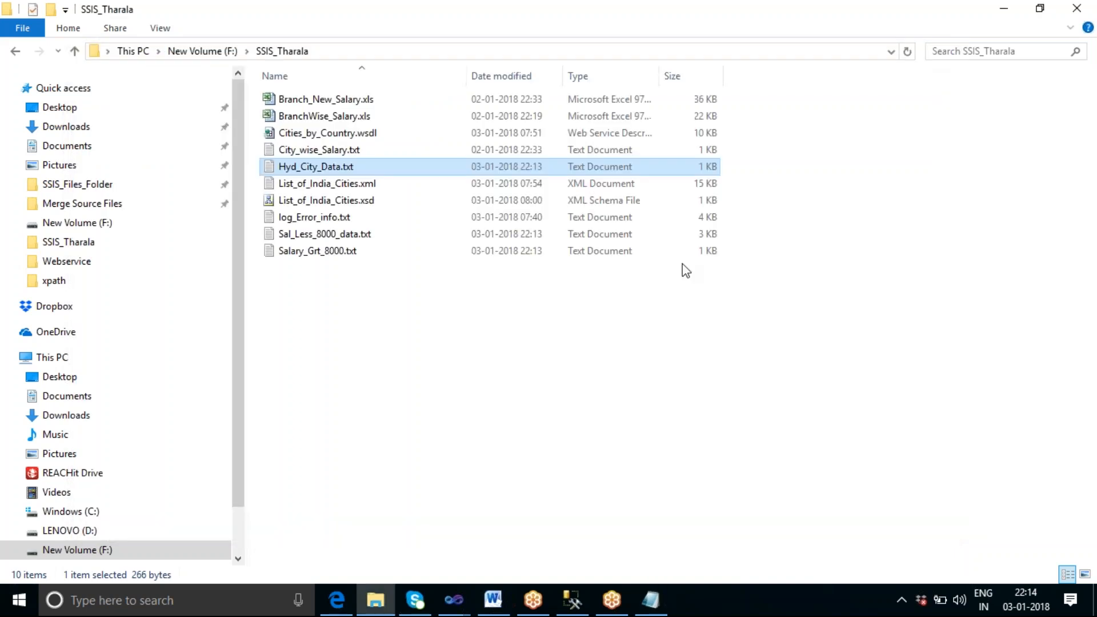
Examine the records in Sal_Less_8000_data.txt, close it and return to the running SSIS_Sai17 project in Visual Studio
{"action": "double_click", "coordinate": [323, 235]}
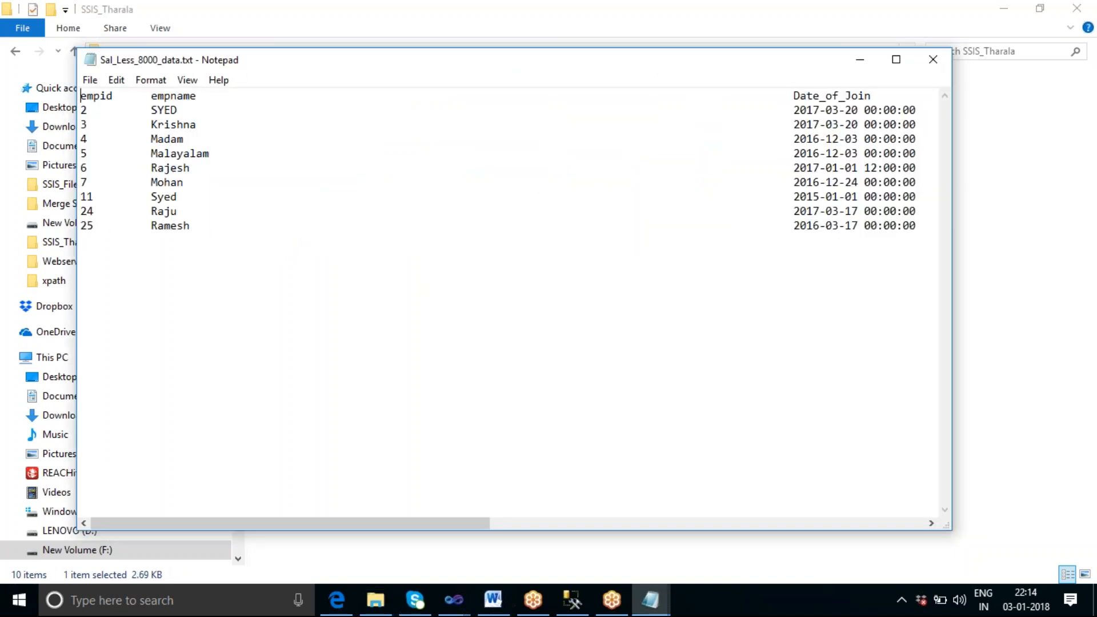
{"action": "left_click", "coordinate": [933, 60]}
{"action": "left_click", "coordinate": [607, 411]}
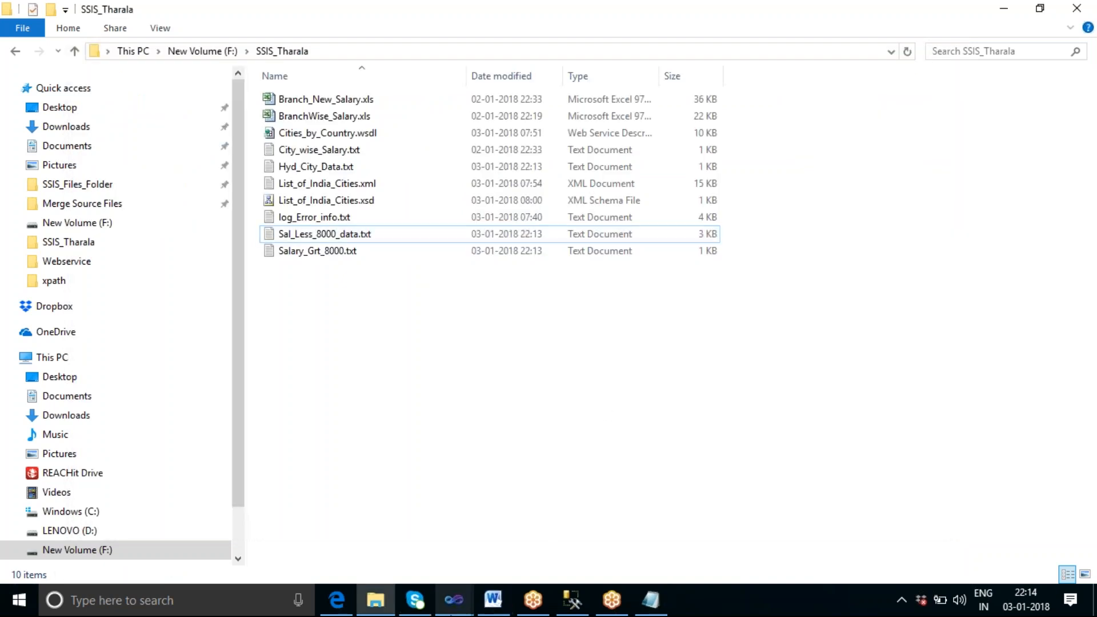
{"action": "mouse_move", "coordinate": [441, 610]}
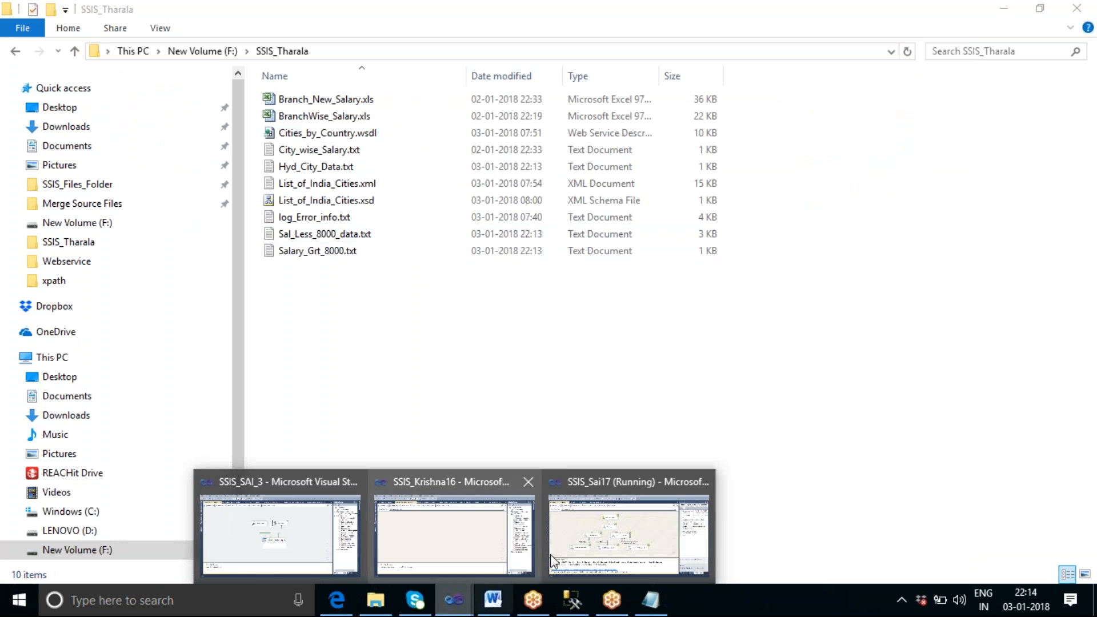
{"action": "left_click", "coordinate": [585, 540]}
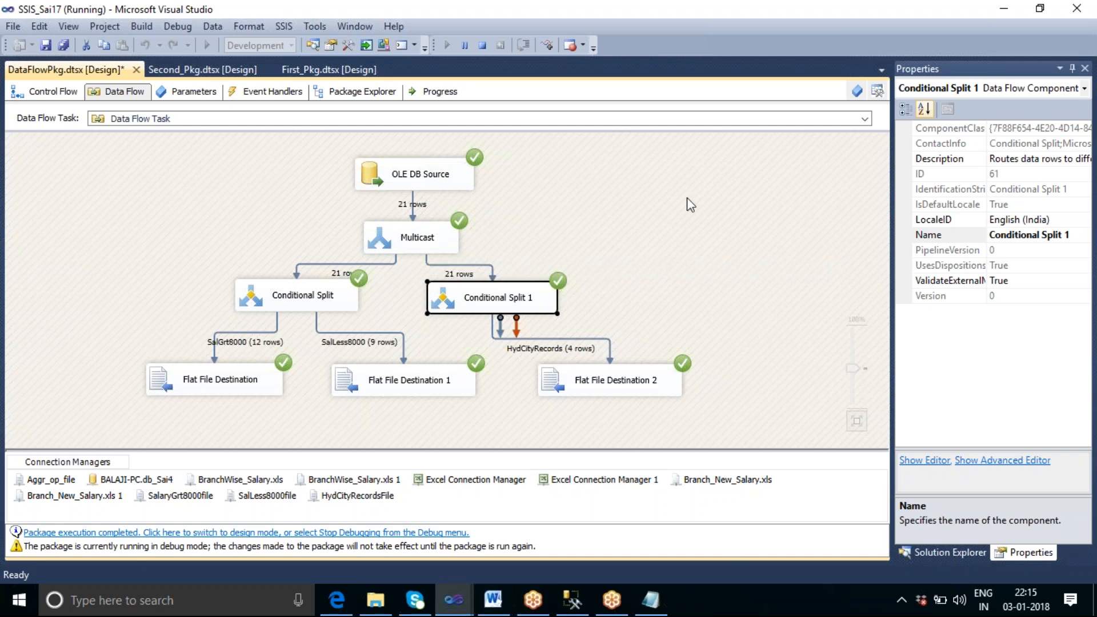
Stop debugging the package and save DataFlowPkg.dtsx
{"action": "left_click", "coordinate": [484, 47]}
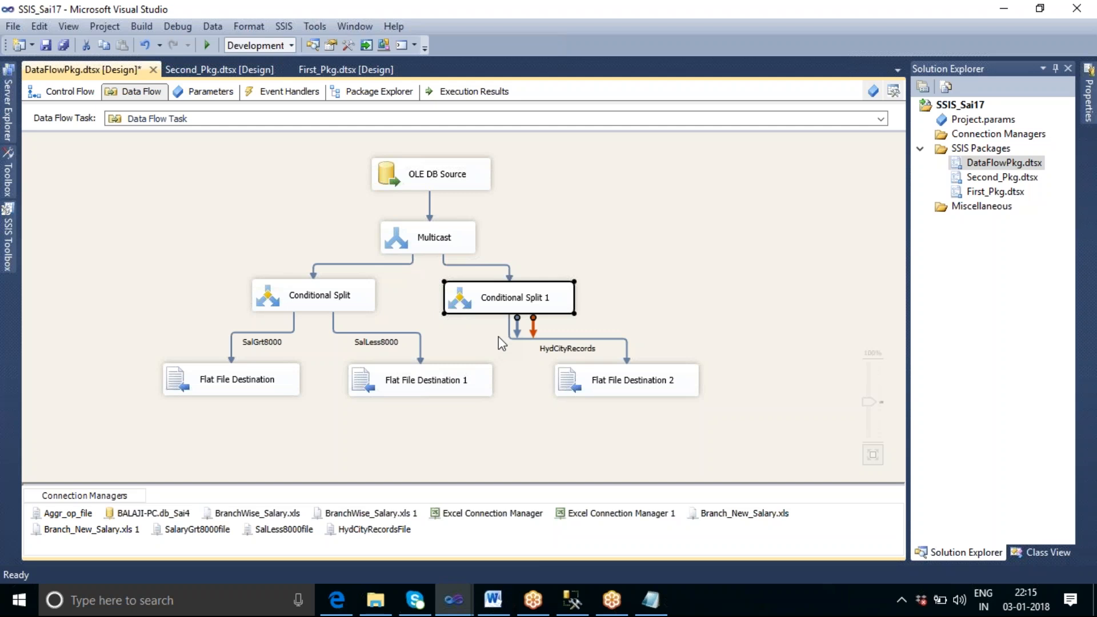
{"action": "left_click", "coordinate": [44, 45]}
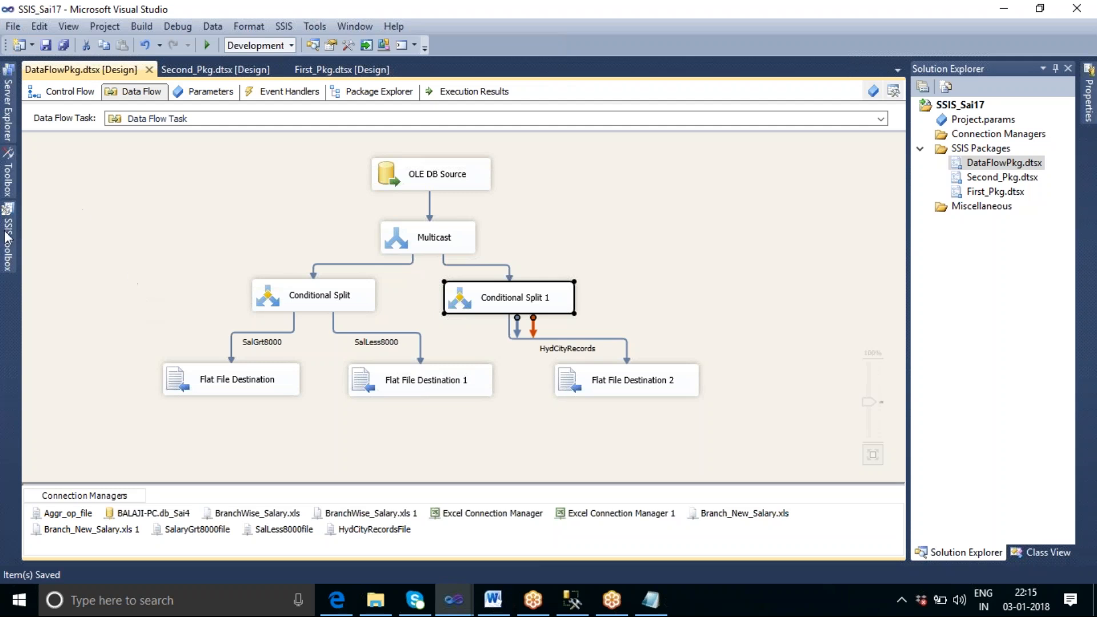
{"action": "left_click", "coordinate": [13, 251]}
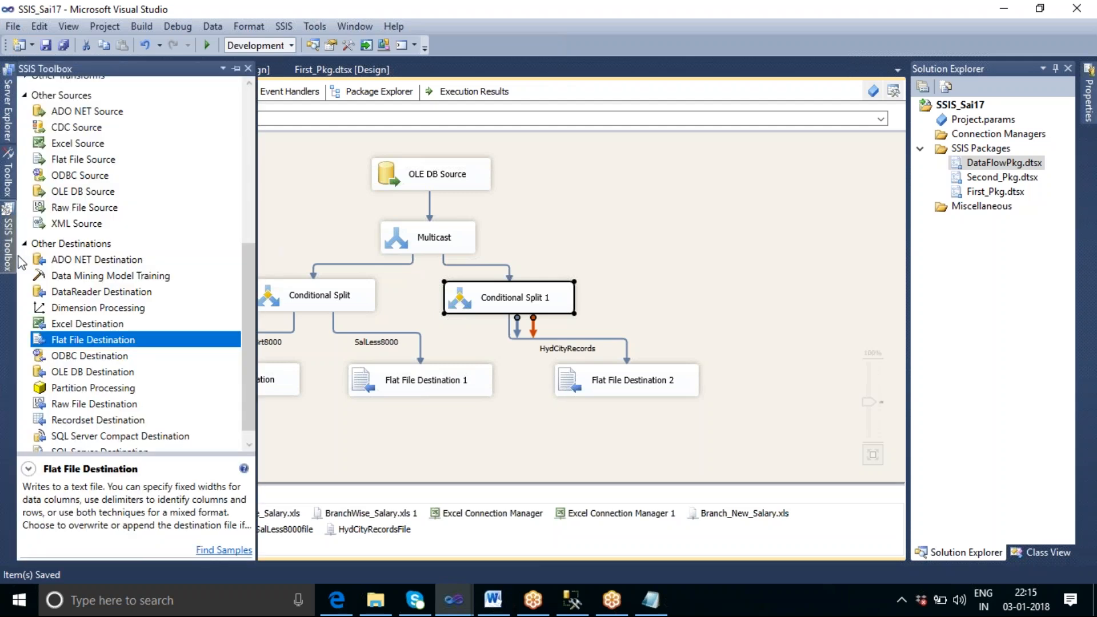
{"action": "left_click", "coordinate": [251, 107]}
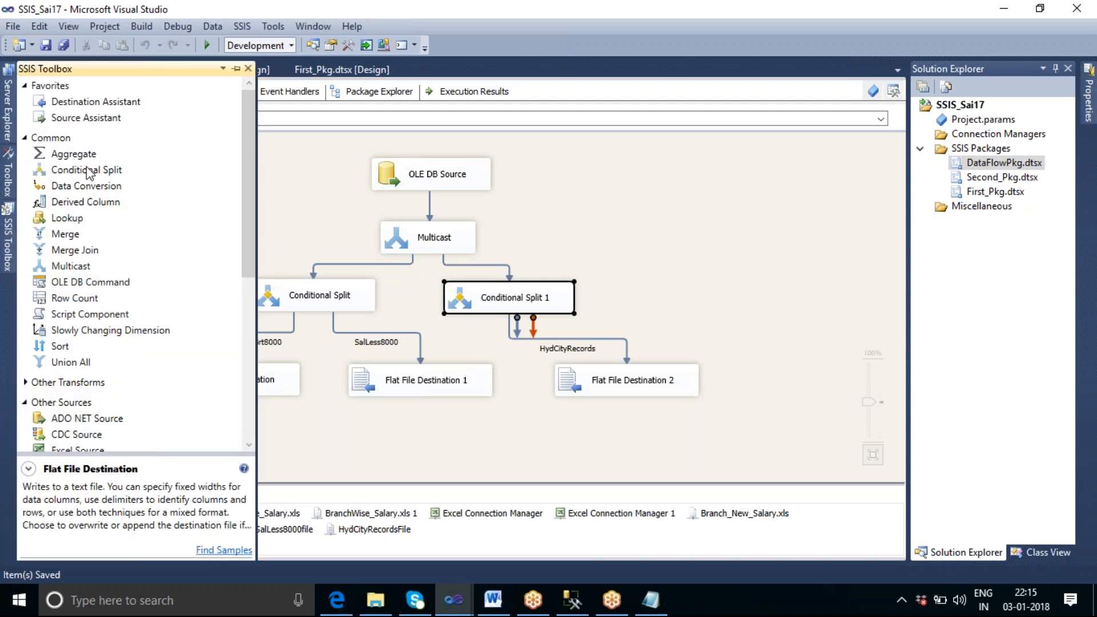
{"action": "left_click", "coordinate": [225, 169]}
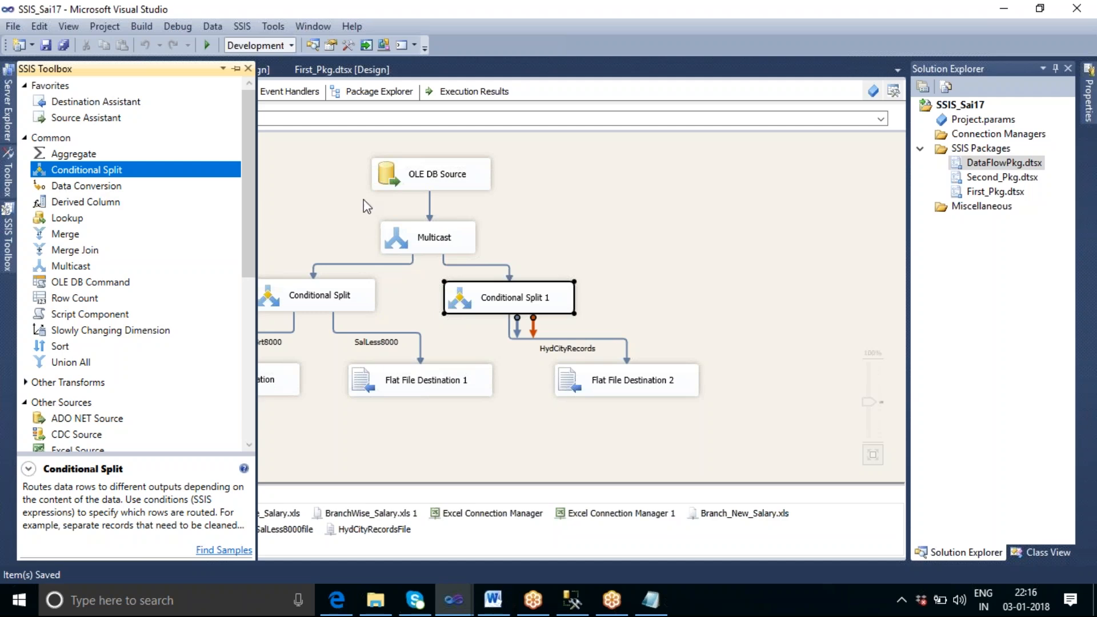
{"action": "left_click", "coordinate": [337, 197]}
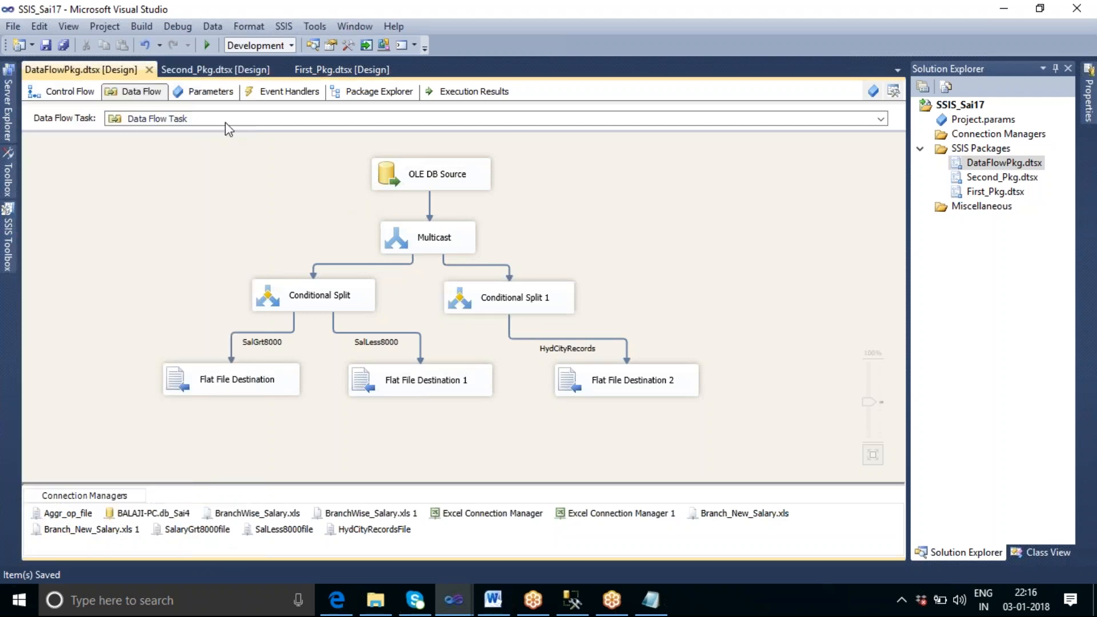
Open the Aggregate Transformation data flow, examine the branchid settings of its Data Conversion transformation and close the editor without changes
{"action": "left_click", "coordinate": [71, 95]}
{"action": "double_click", "coordinate": [143, 240]}
{"action": "double_click", "coordinate": [584, 342]}
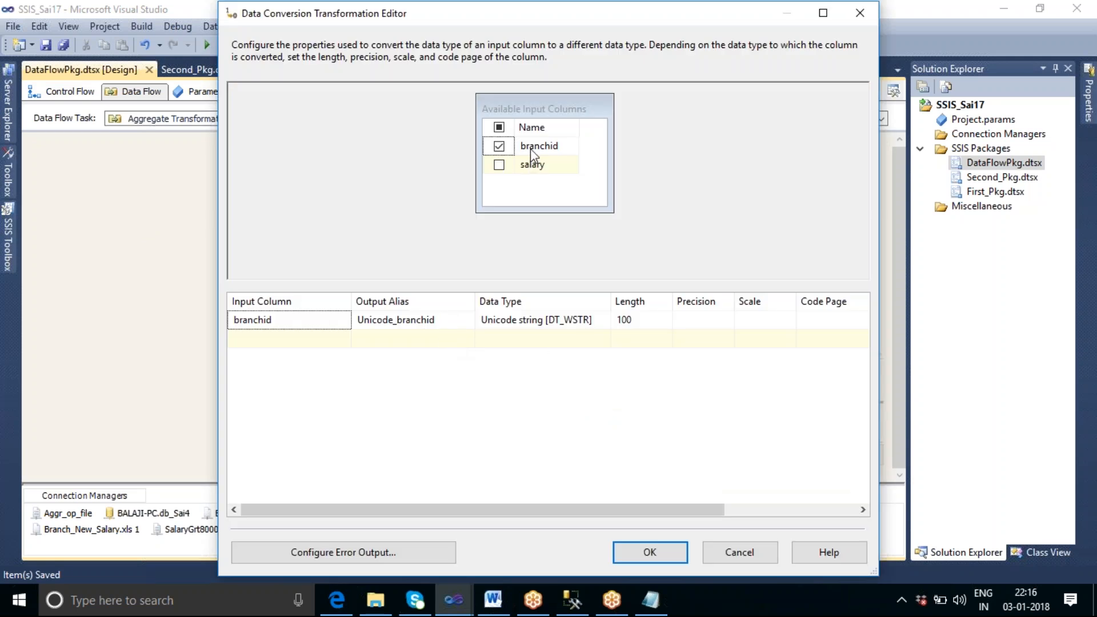
{"action": "mouse_move", "coordinate": [530, 147]}
{"action": "left_click", "coordinate": [750, 555]}
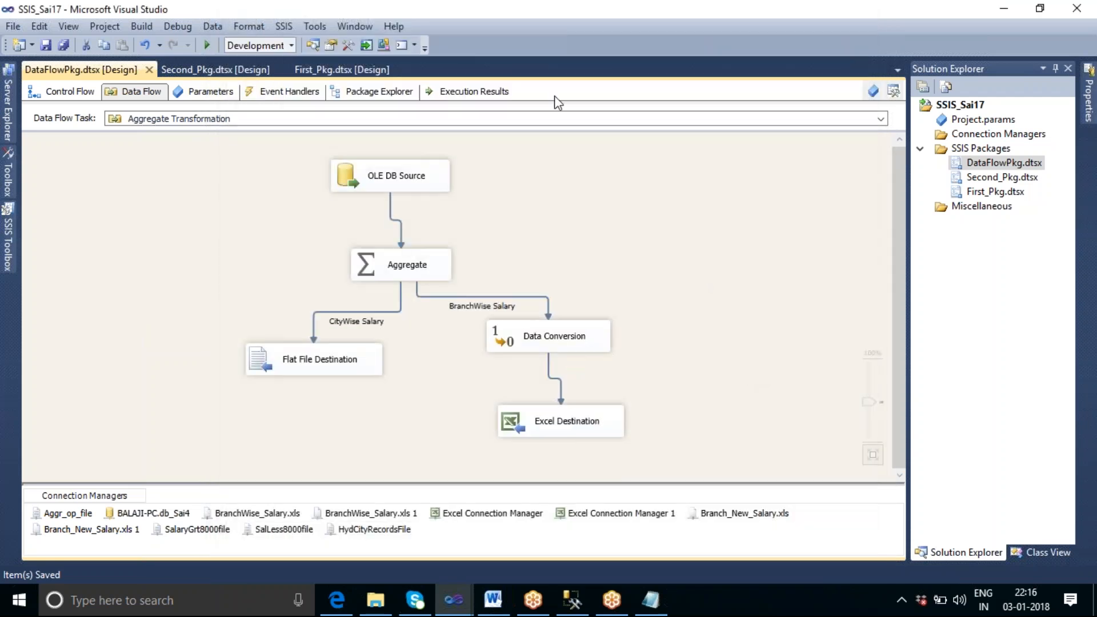
Return to the control flow and rename the Data Flow Task beside Cond Split Ex 1 as "Cond split ex 2"
{"action": "left_click", "coordinate": [55, 95]}
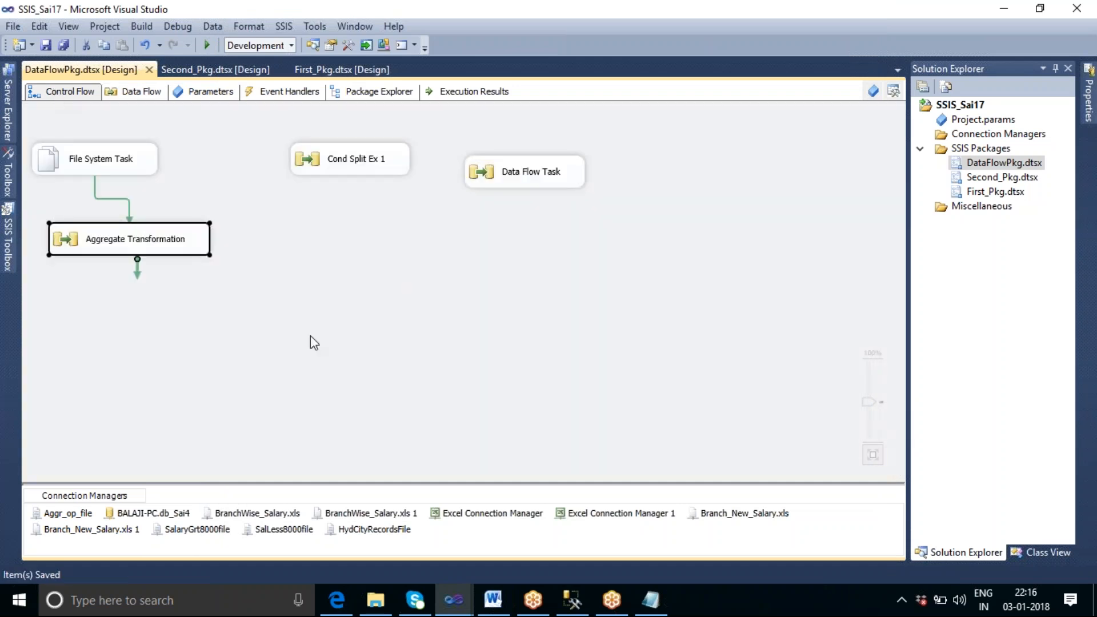
{"action": "left_click", "coordinate": [400, 264]}
{"action": "left_click", "coordinate": [521, 176]}
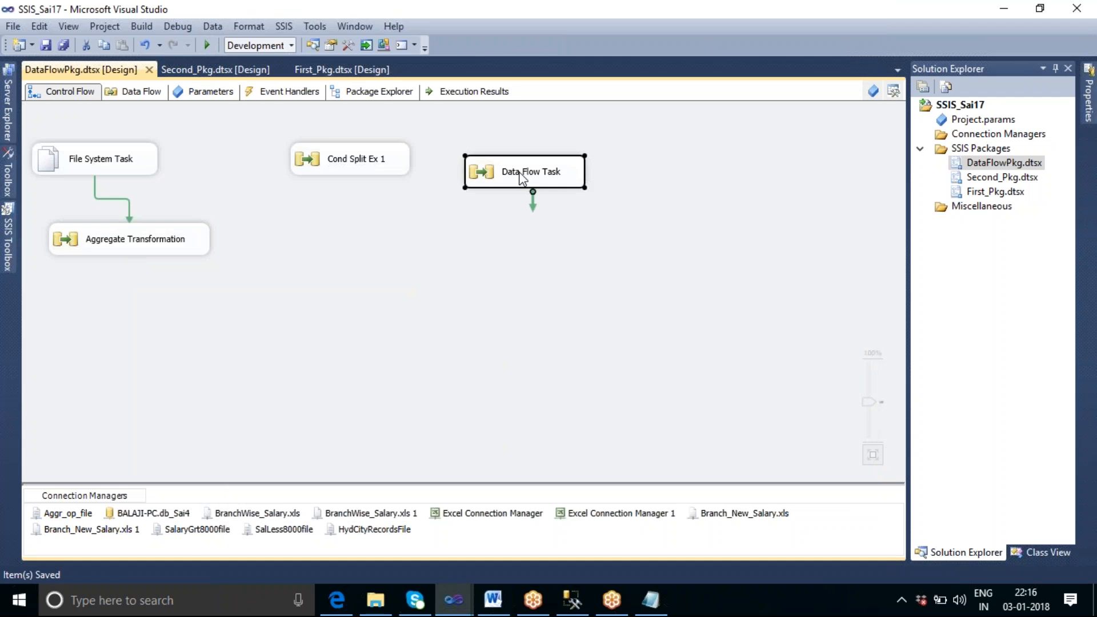
{"action": "left_click", "coordinate": [519, 174]}
{"action": "type", "text": "Cond split"}
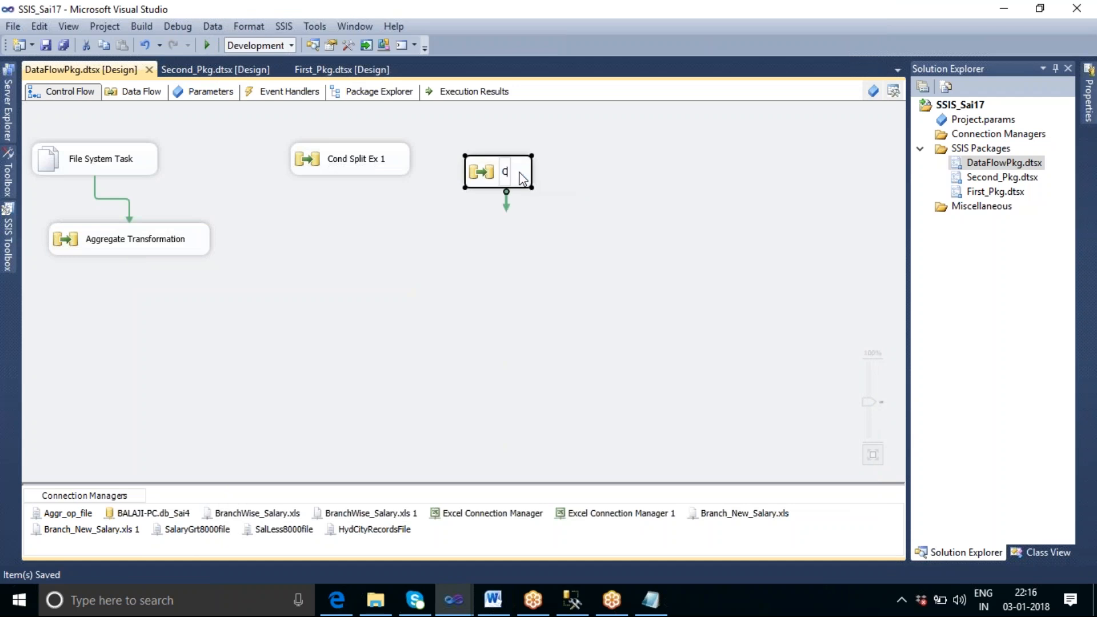
{"action": "type", "text": " ex 2"}
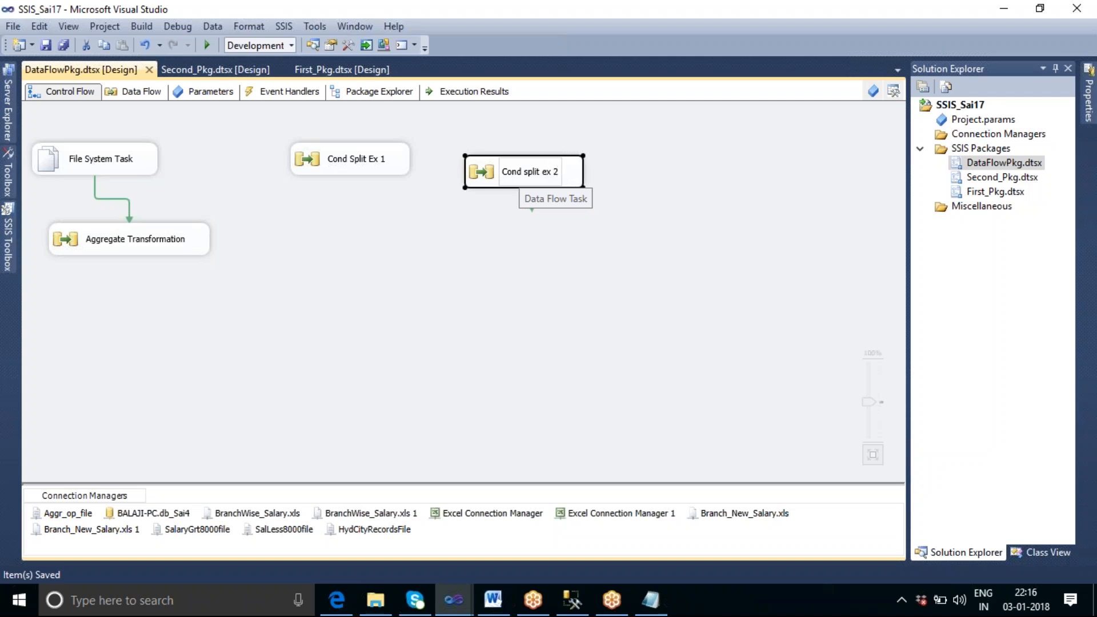
{"action": "left_click", "coordinate": [465, 235]}
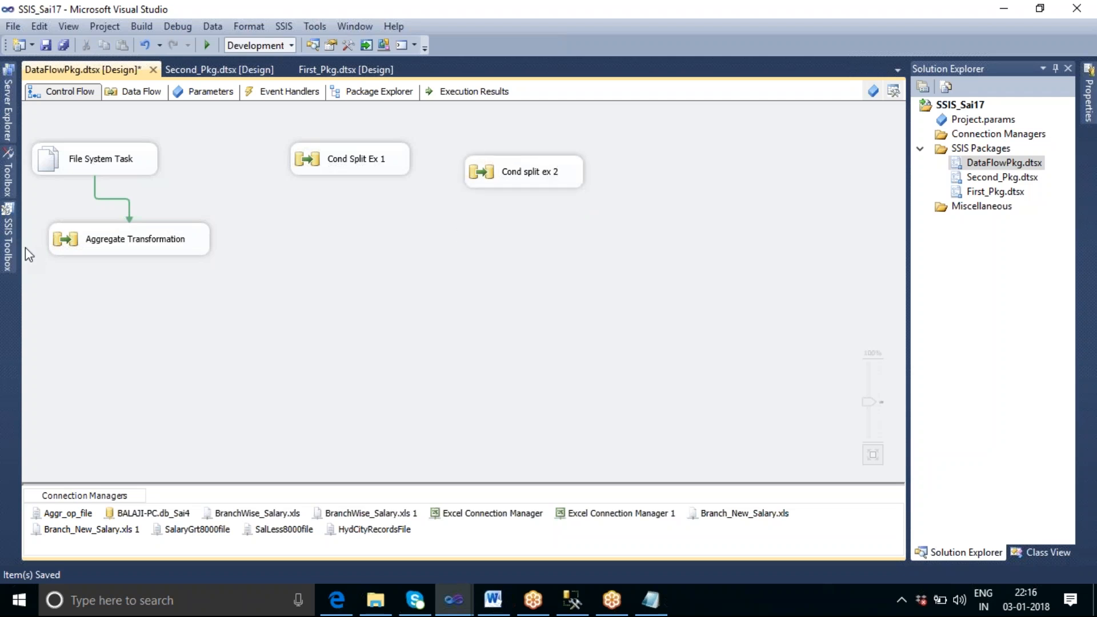
Add a new Data Flow Task to the control flow and place a Derived Column transformation inside it
{"action": "left_click", "coordinate": [8, 245]}
{"action": "left_click_drag", "start_coordinate": [80, 102], "coordinate": [329, 220]}
{"action": "double_click", "coordinate": [394, 251]}
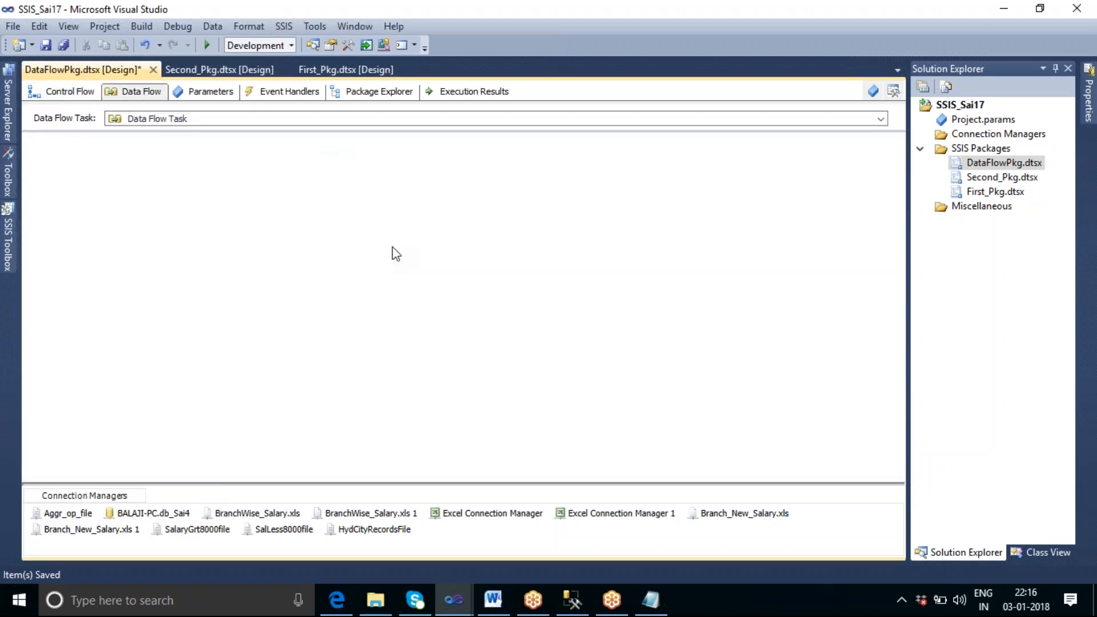
{"action": "left_click", "coordinate": [8, 240]}
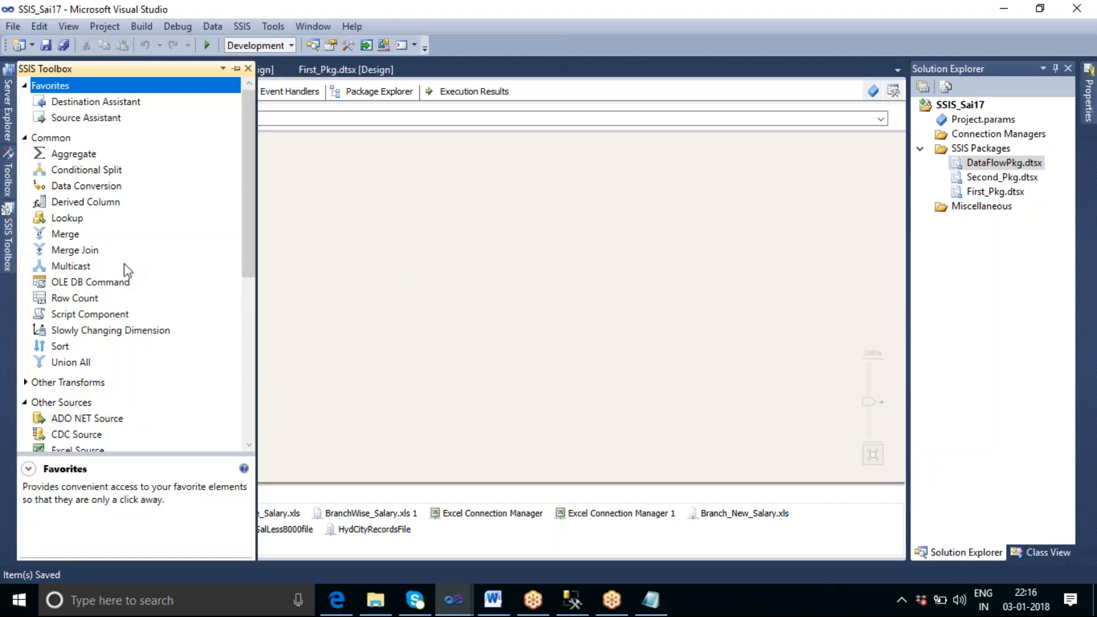
{"action": "left_click_drag", "start_coordinate": [86, 201], "coordinate": [366, 236]}
{"action": "left_click", "coordinate": [465, 303]}
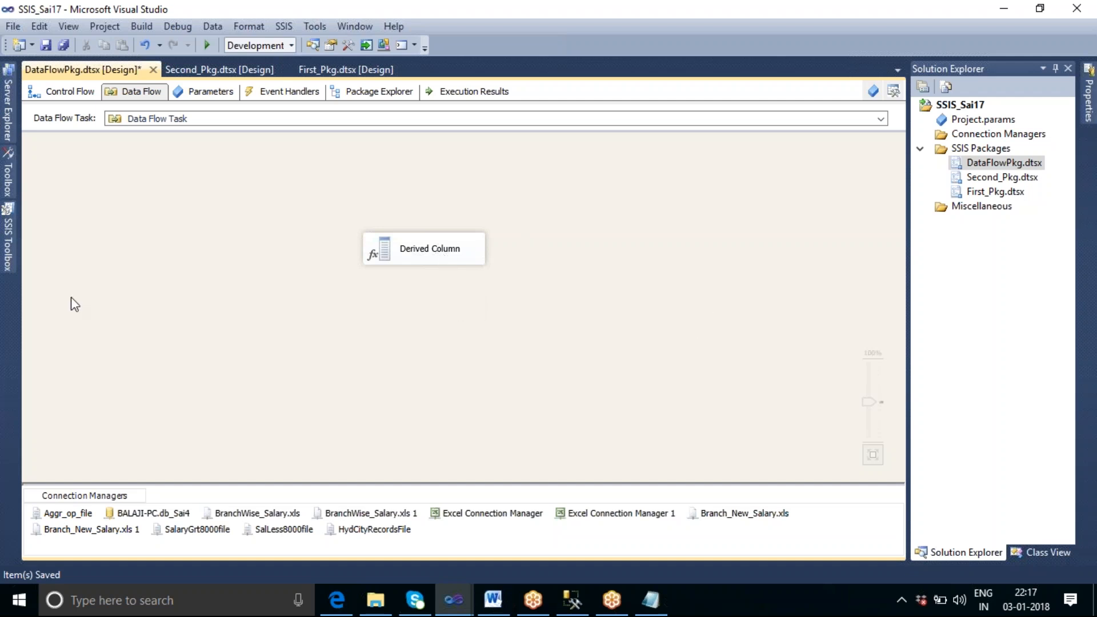
Add an OLE DB Source above the Derived Column transformation
{"action": "left_click", "coordinate": [8, 246]}
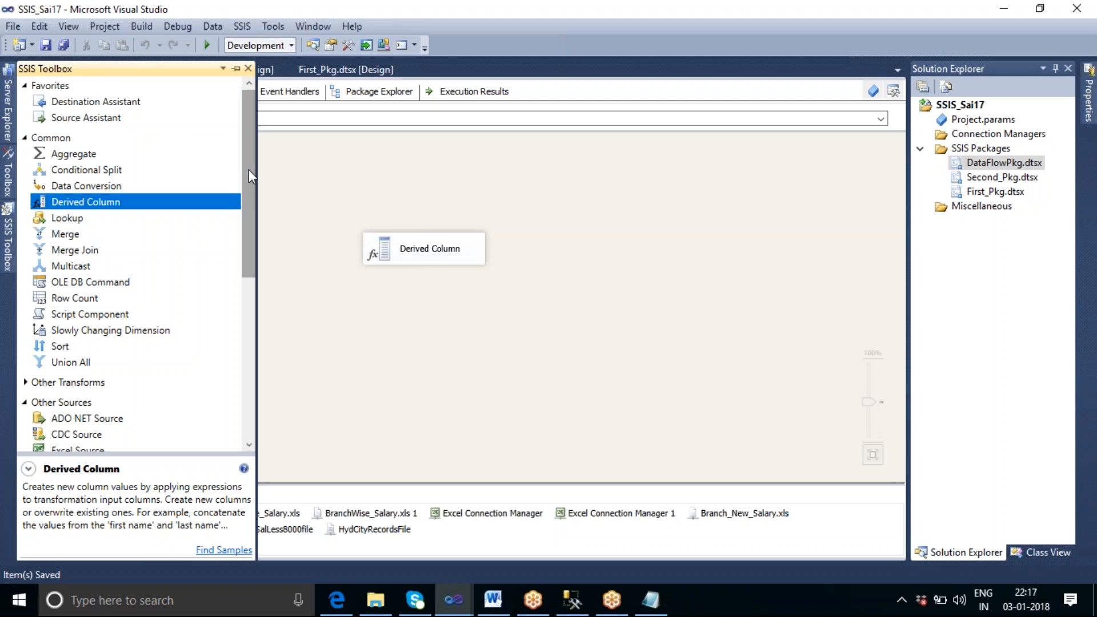
{"action": "left_click_drag", "start_coordinate": [249, 169], "coordinate": [265, 282]}
{"action": "left_click_drag", "start_coordinate": [105, 286], "coordinate": [352, 152]}
Configure the OLE DB Source with the SQL command SELECT * FROM TBL_EMPL_MASTER, preview its rows and accept the settings
{"action": "double_click", "coordinate": [425, 171]}
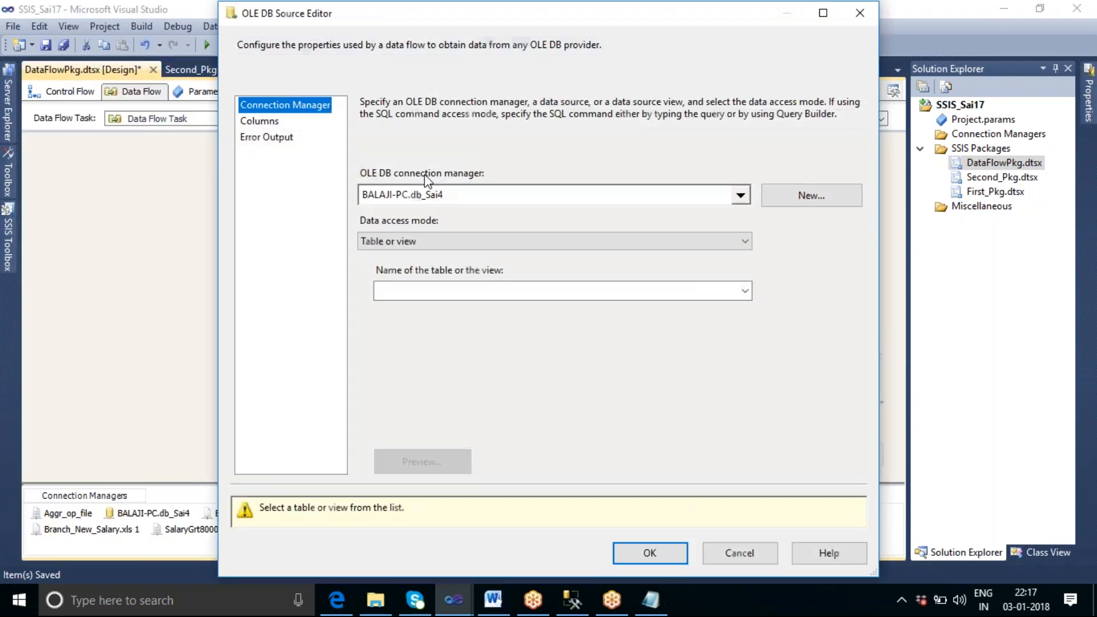
{"action": "left_click", "coordinate": [746, 241]}
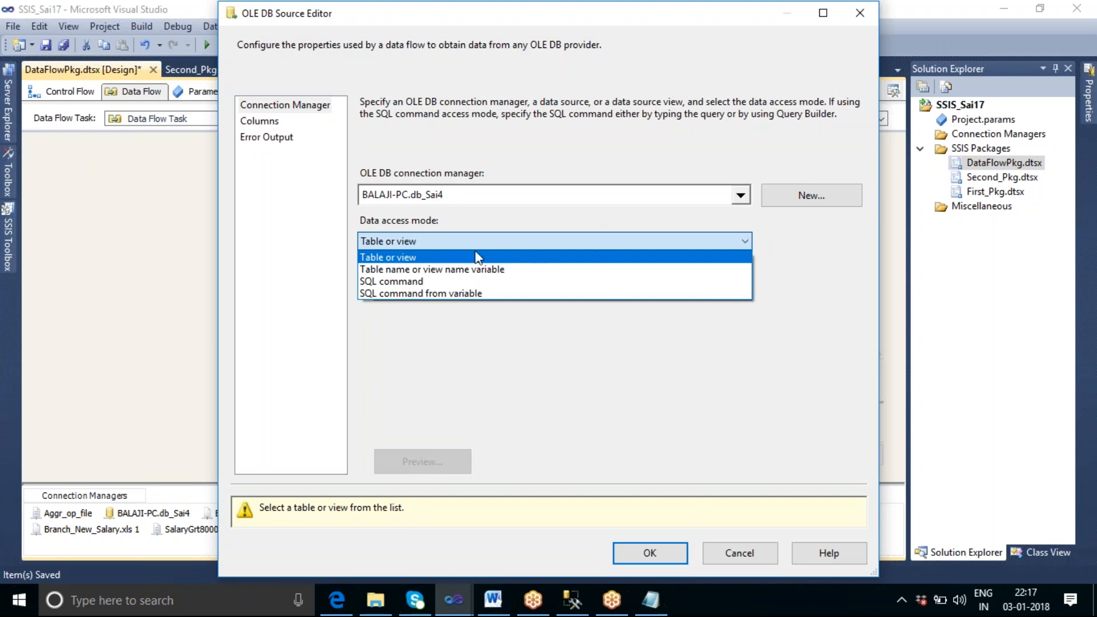
{"action": "left_click", "coordinate": [421, 281]}
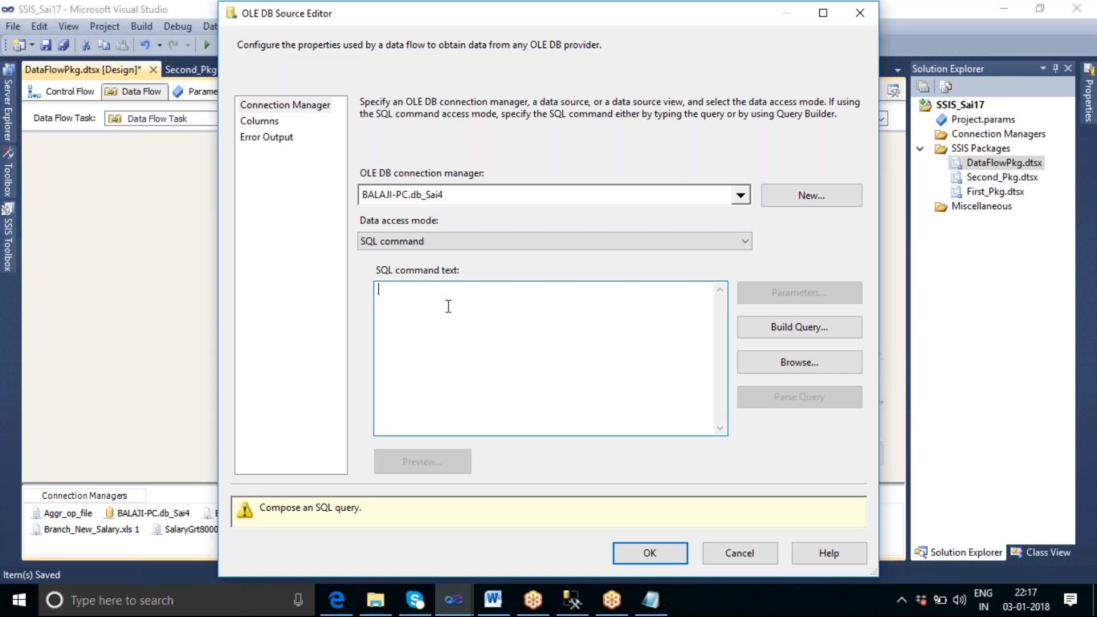
{"action": "type", "text": "SELE"}
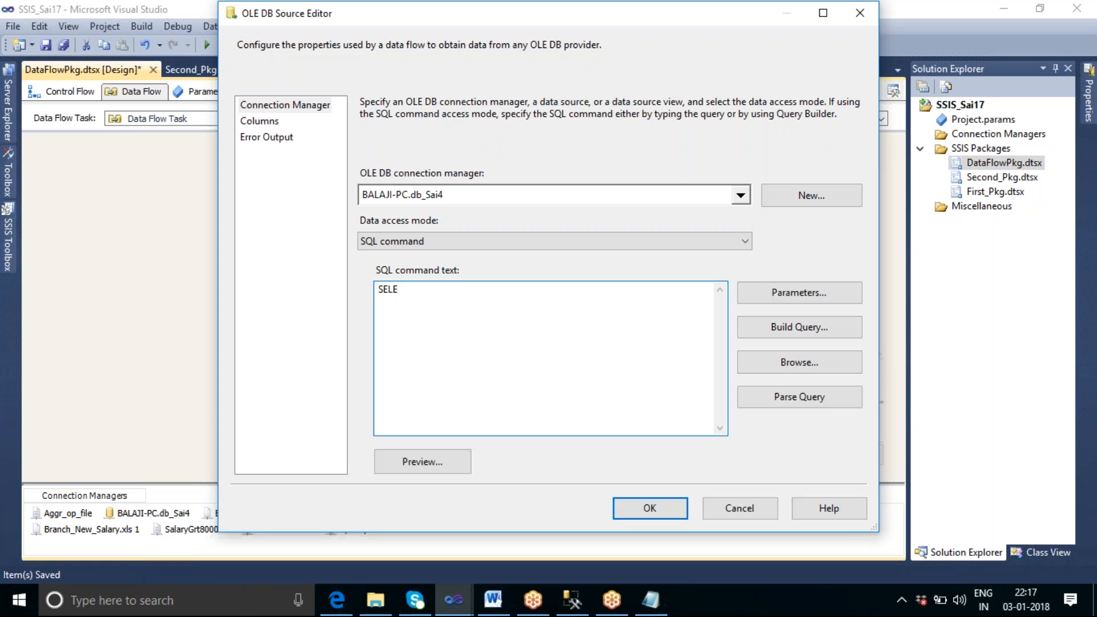
{"action": "type", "text": "CT * FROM TBL_EMPL_MASTER"}
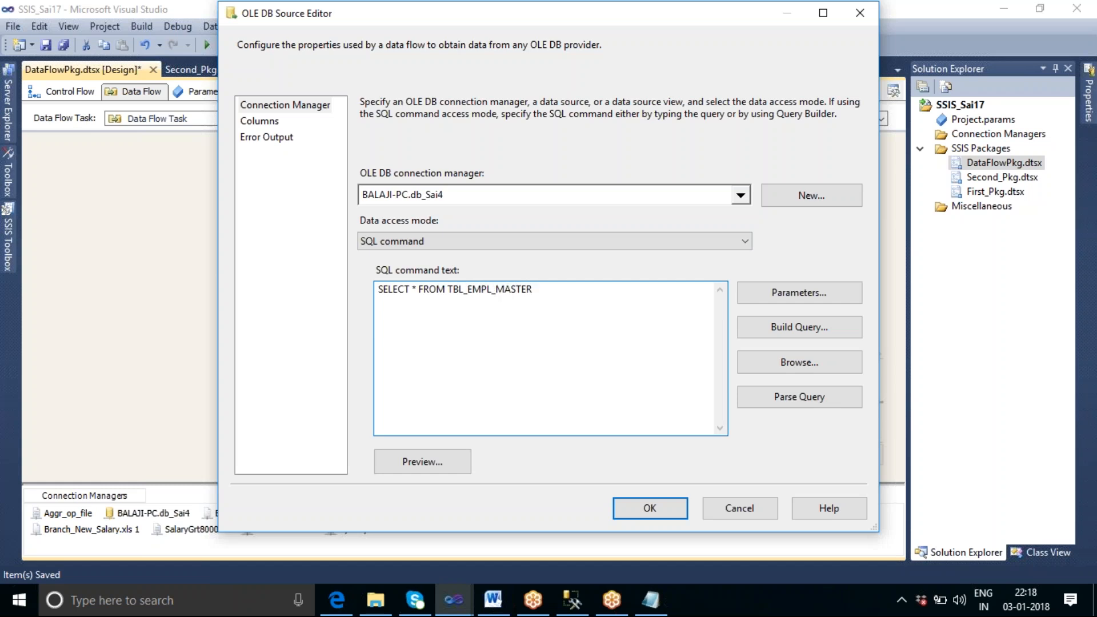
{"action": "left_click", "coordinate": [461, 464]}
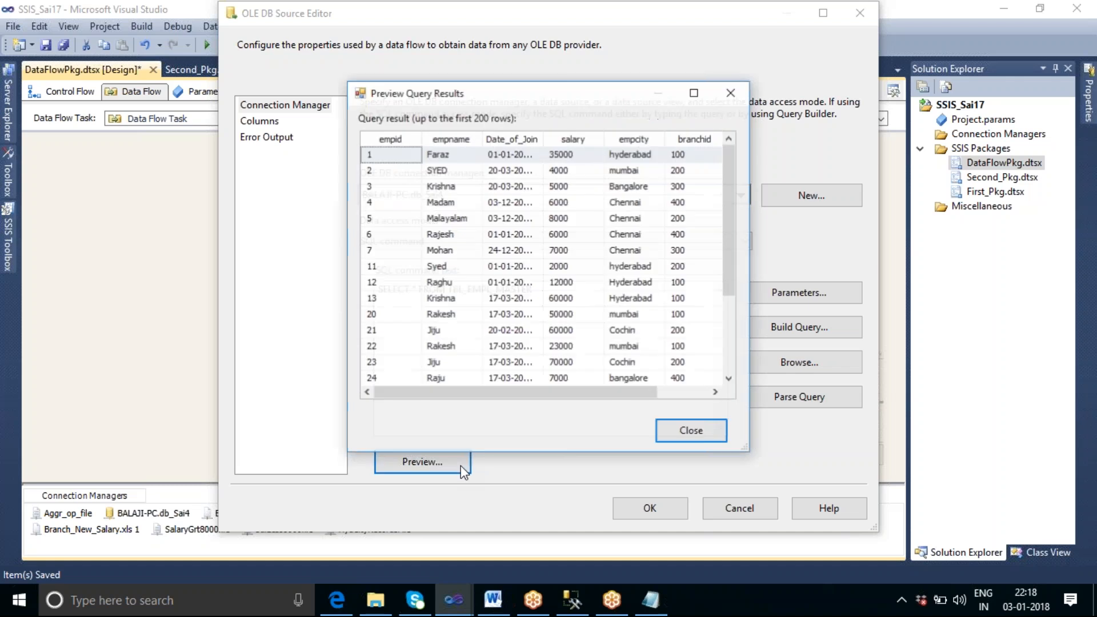
{"action": "left_click", "coordinate": [690, 433]}
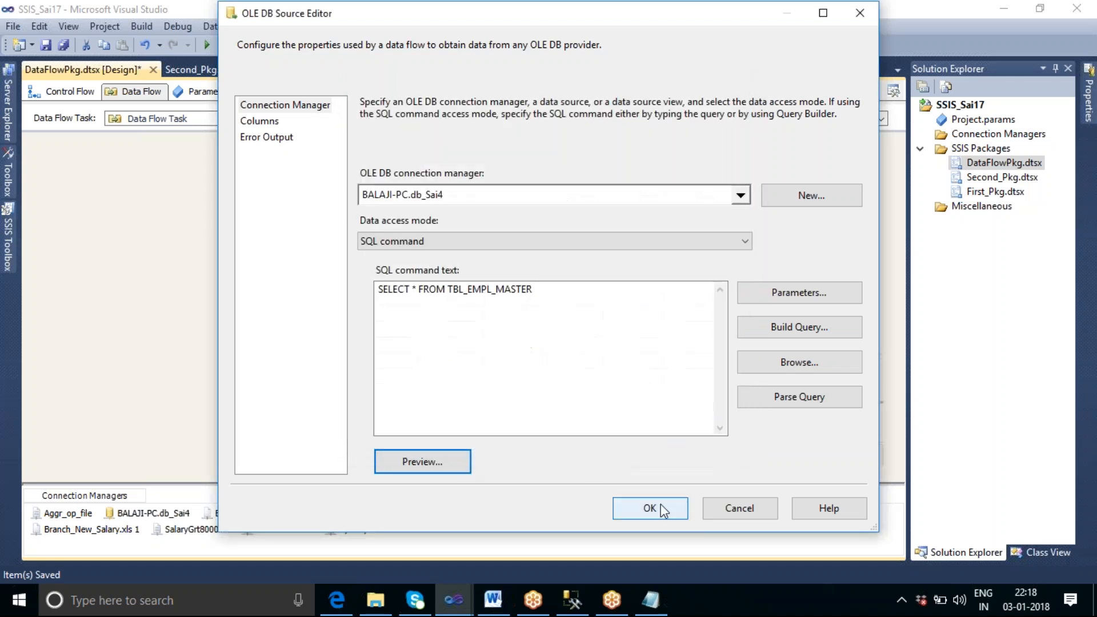
{"action": "left_click", "coordinate": [661, 506]}
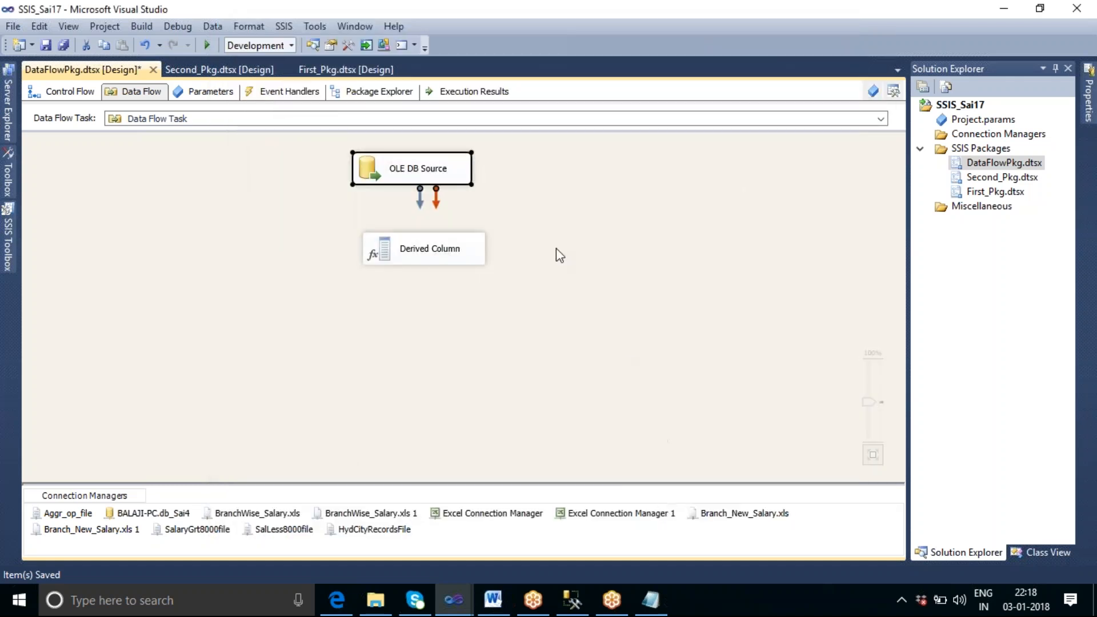
Connect the OLE DB Source to the Derived Column transformation and define its first expression as [salary]*12
{"action": "left_click_drag", "start_coordinate": [420, 197], "coordinate": [434, 251]}
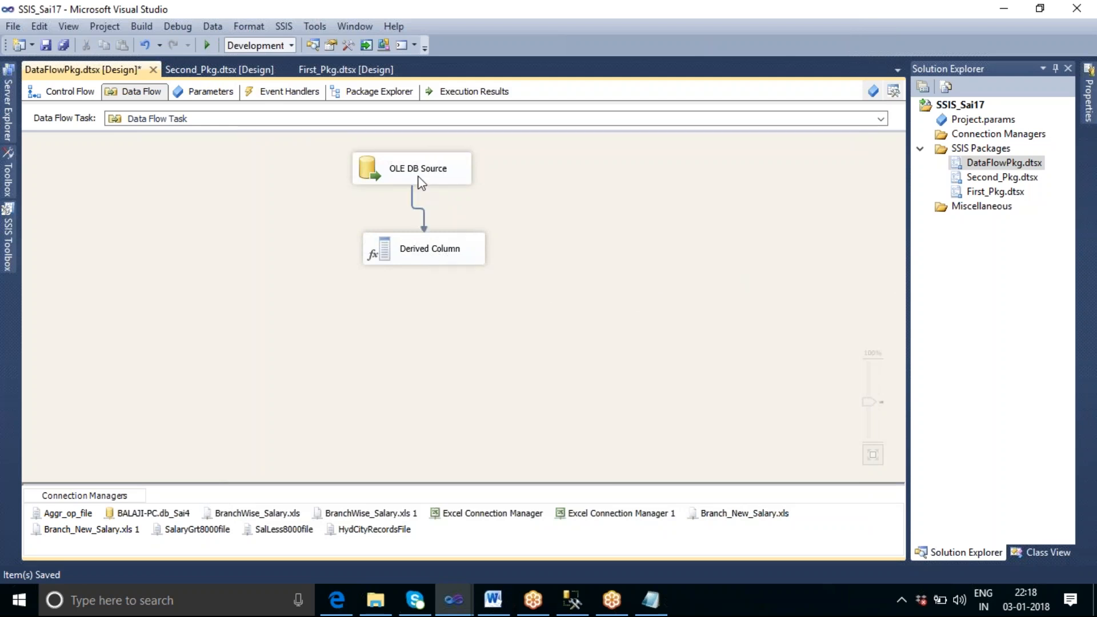
{"action": "double_click", "coordinate": [424, 259]}
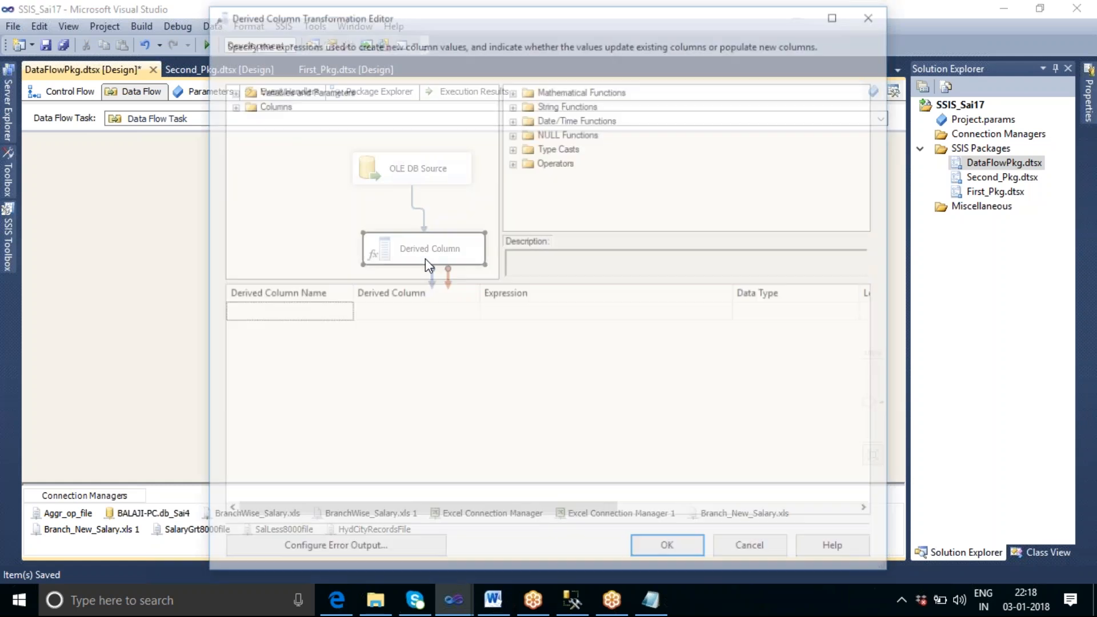
{"action": "left_click", "coordinate": [230, 104]}
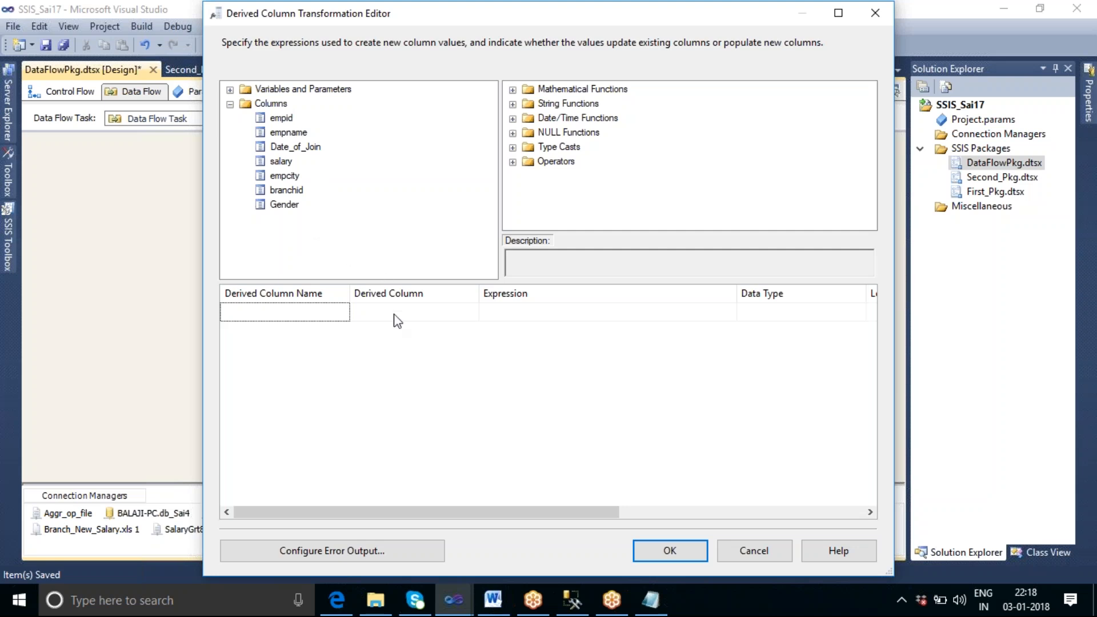
{"action": "left_click", "coordinate": [509, 311]}
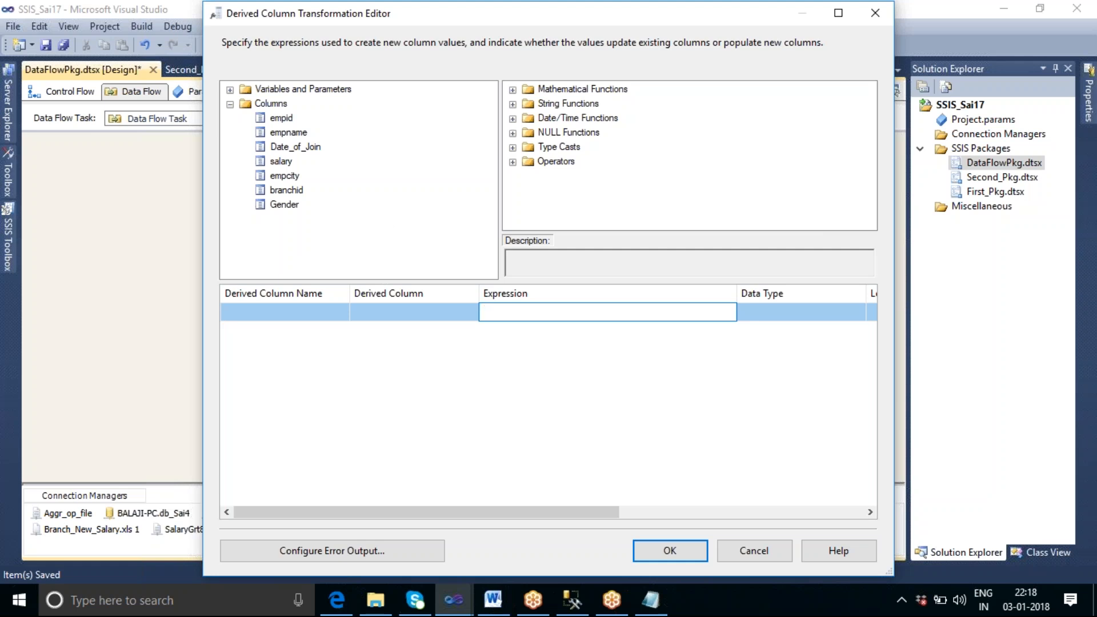
{"action": "left_click", "coordinate": [280, 162]}
{"action": "left_click_drag", "start_coordinate": [281, 168], "coordinate": [509, 313]}
{"action": "left_click", "coordinate": [534, 317]}
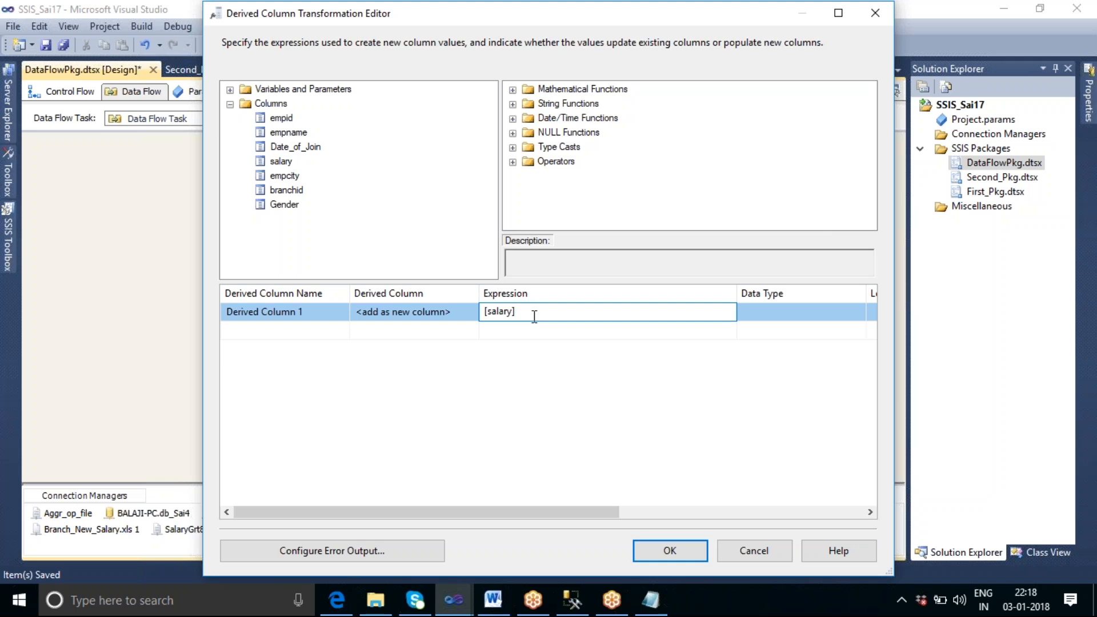
{"action": "type", "text": "*12"}
Set the [salary]*12 expression to be added as a new column and name it Annual_Sal
{"action": "left_click", "coordinate": [473, 316]}
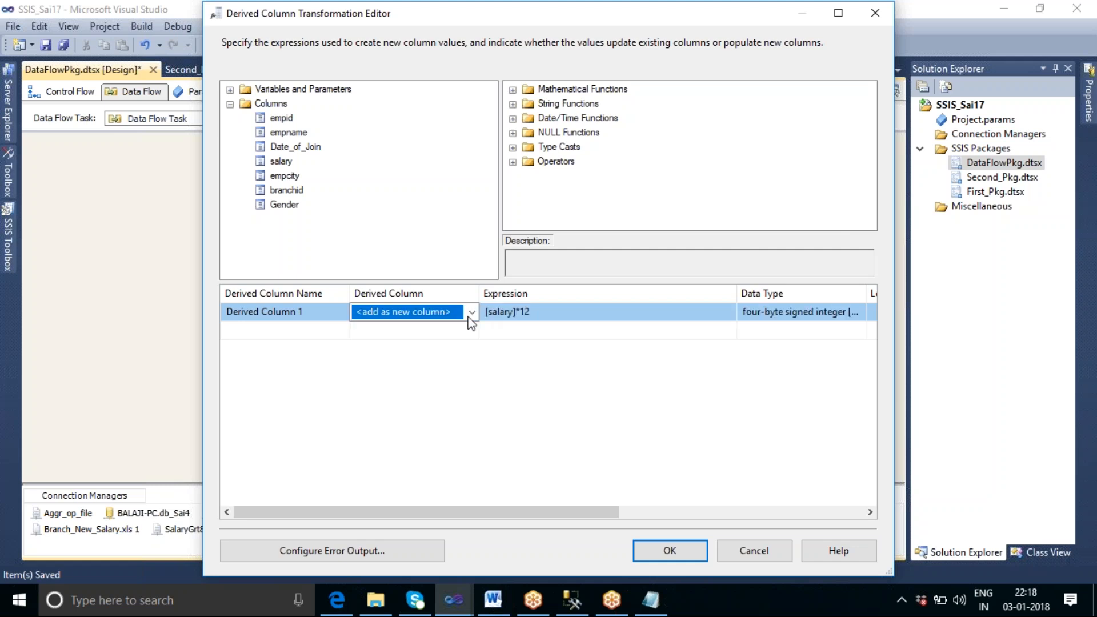
{"action": "left_click", "coordinate": [471, 317]}
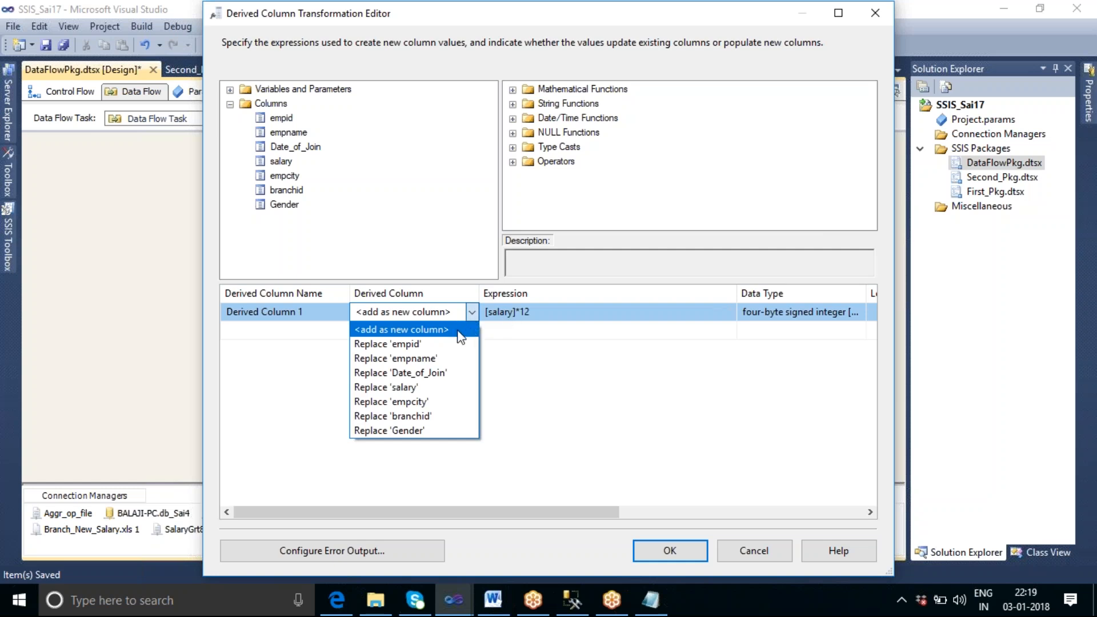
{"action": "left_click", "coordinate": [457, 331]}
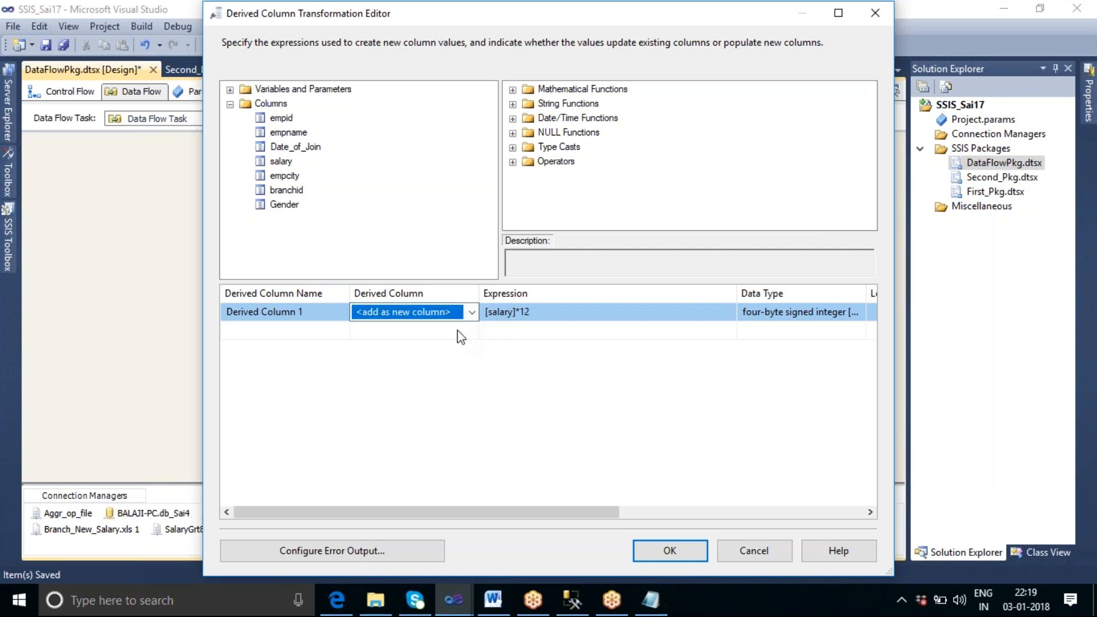
{"action": "left_click", "coordinate": [308, 314]}
{"action": "left_click_drag", "start_coordinate": [303, 312], "coordinate": [224, 323]}
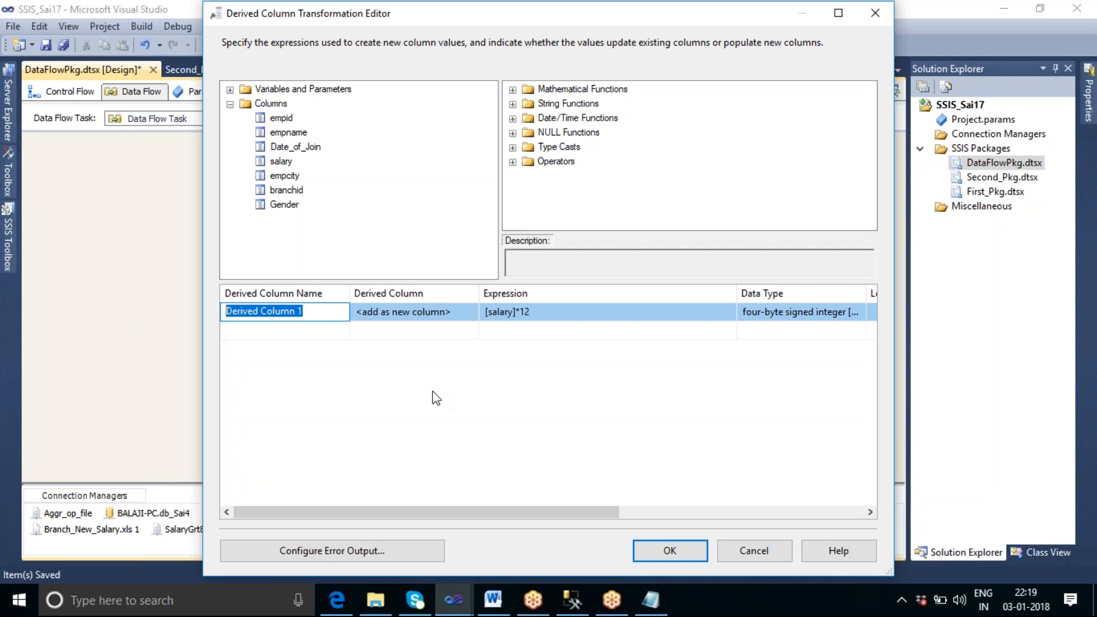
{"action": "type", "text": "A"}
{"action": "key", "text": "BackSpace"}
{"action": "type", "text": "Annual_Sal"}
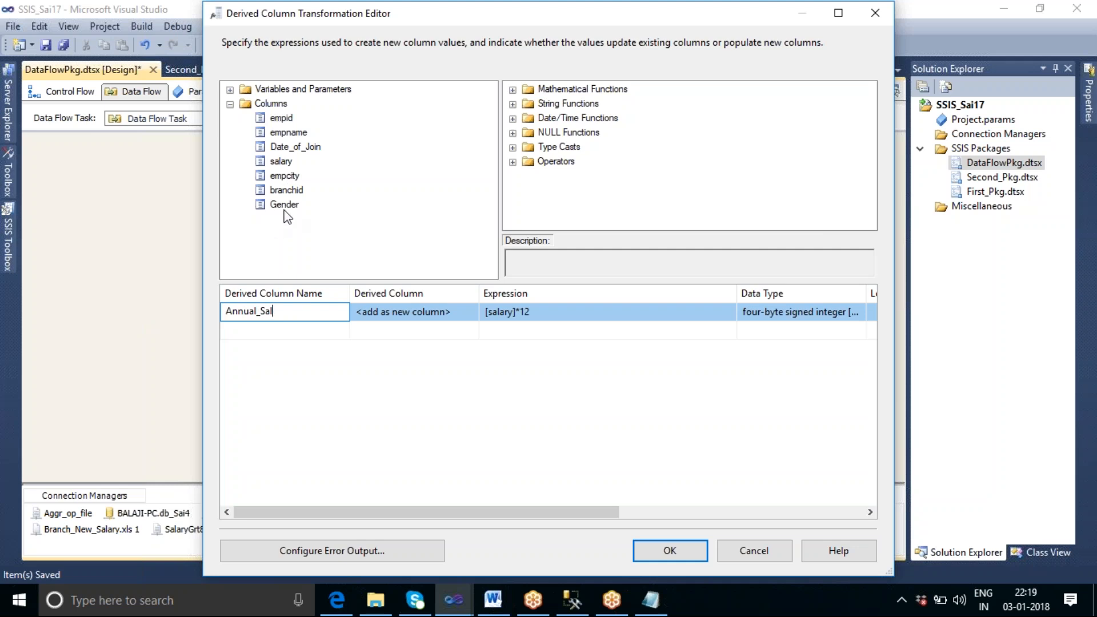
Add a second derived column row with the expression Upper([empname])
{"action": "left_click", "coordinate": [317, 353]}
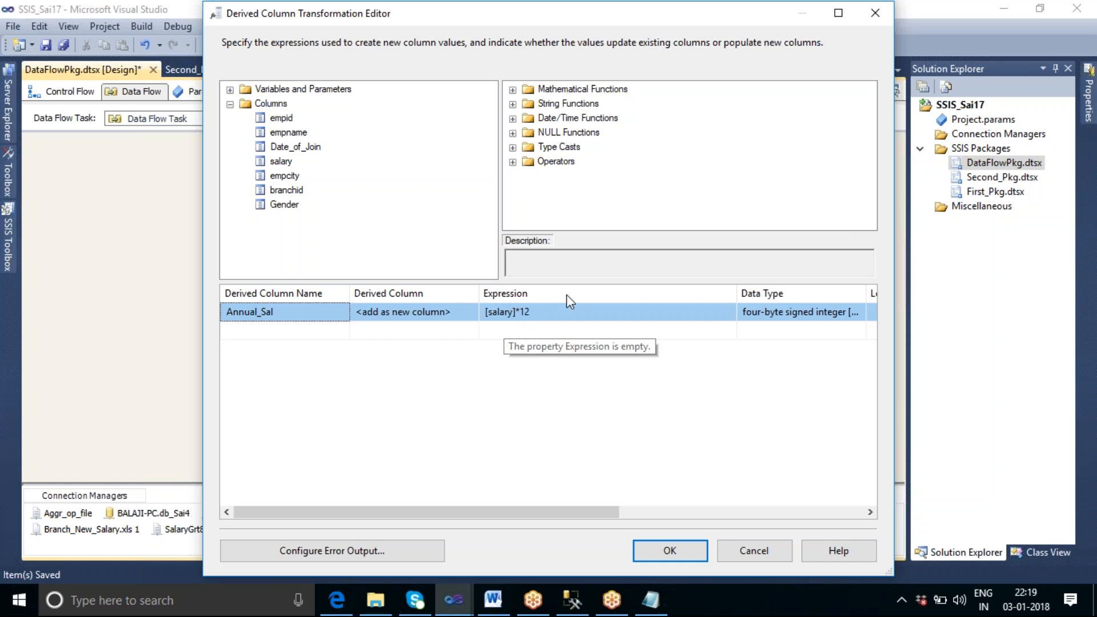
{"action": "left_click", "coordinate": [298, 134]}
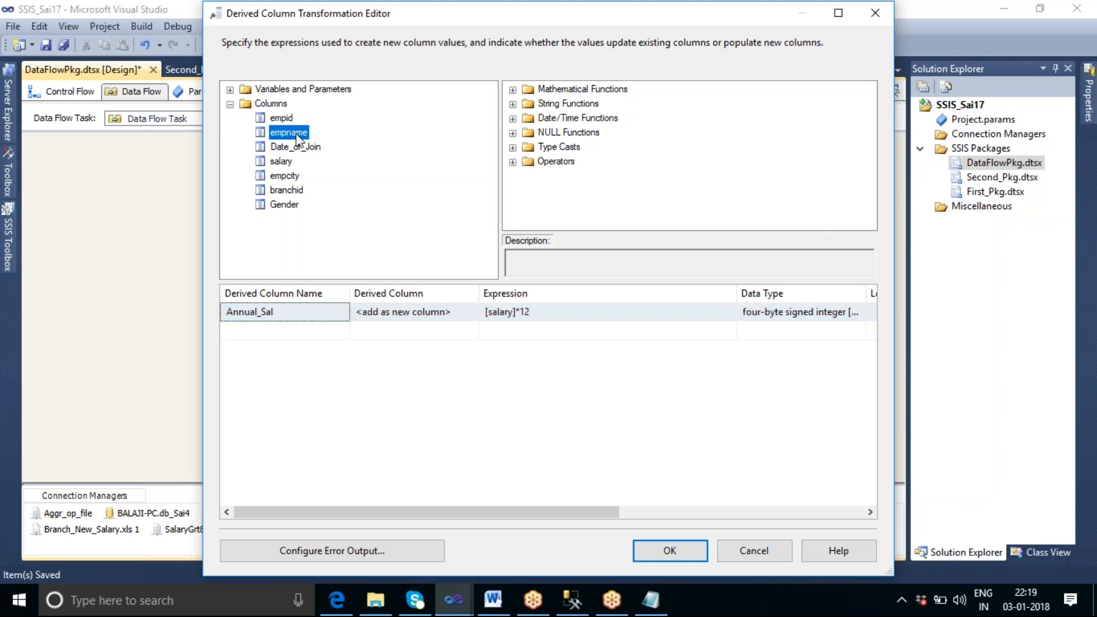
{"action": "left_click", "coordinate": [513, 332]}
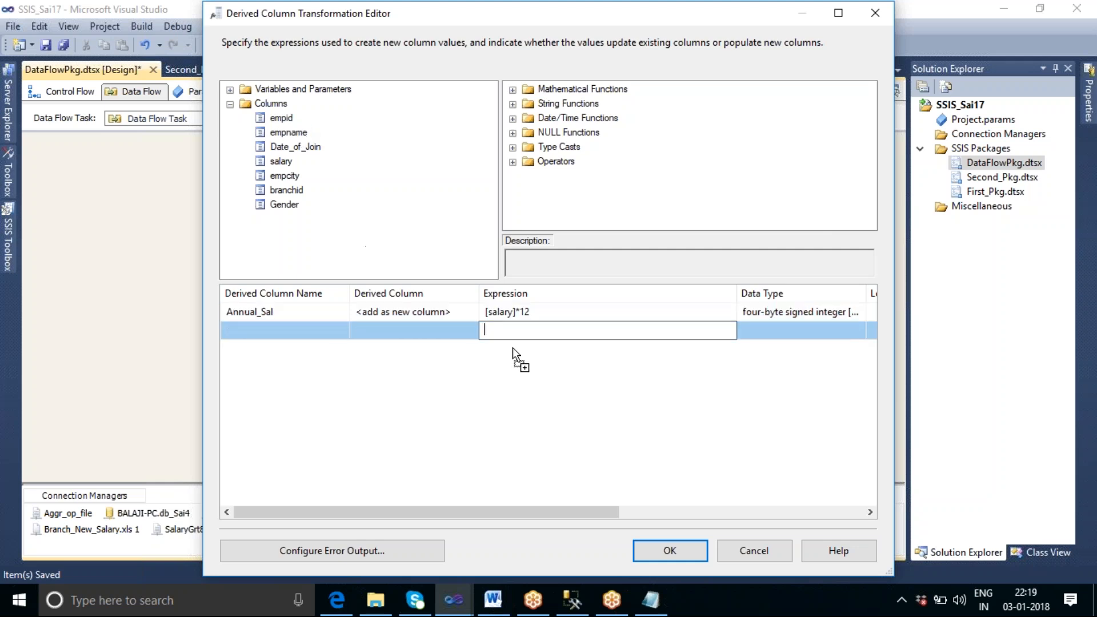
{"action": "left_click_drag", "start_coordinate": [288, 132], "coordinate": [553, 333]}
{"action": "left_click", "coordinate": [550, 334]}
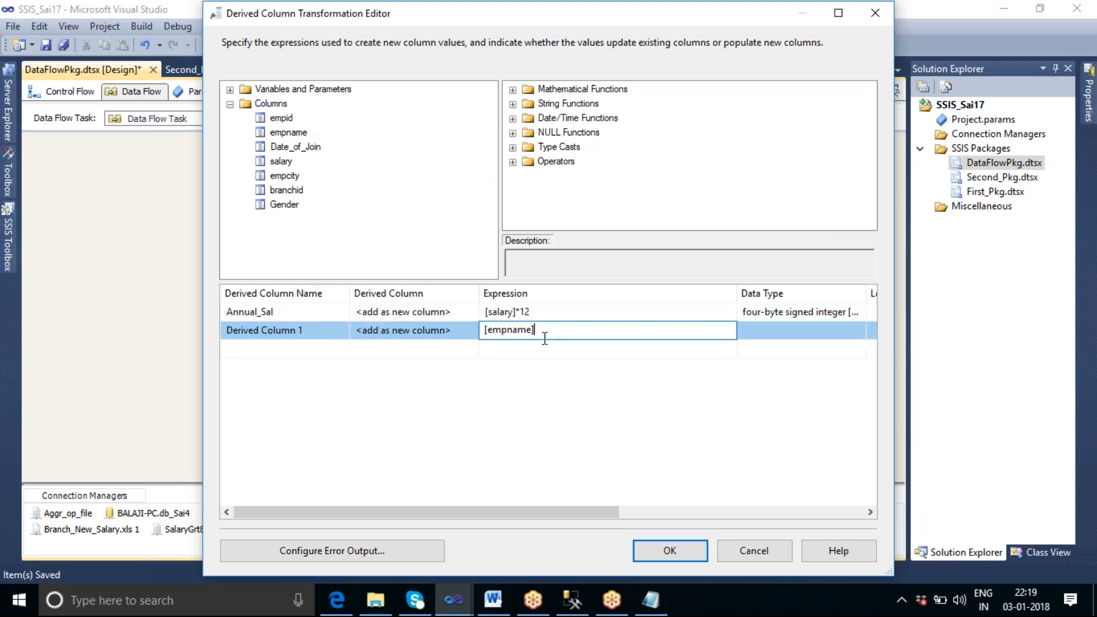
{"action": "key", "text": "Home"}
{"action": "type", "text": "Upper("}
{"action": "type", "text": ")"}
Set the Upper([empname]) expression to replace the existing empname column
{"action": "left_click", "coordinate": [464, 335]}
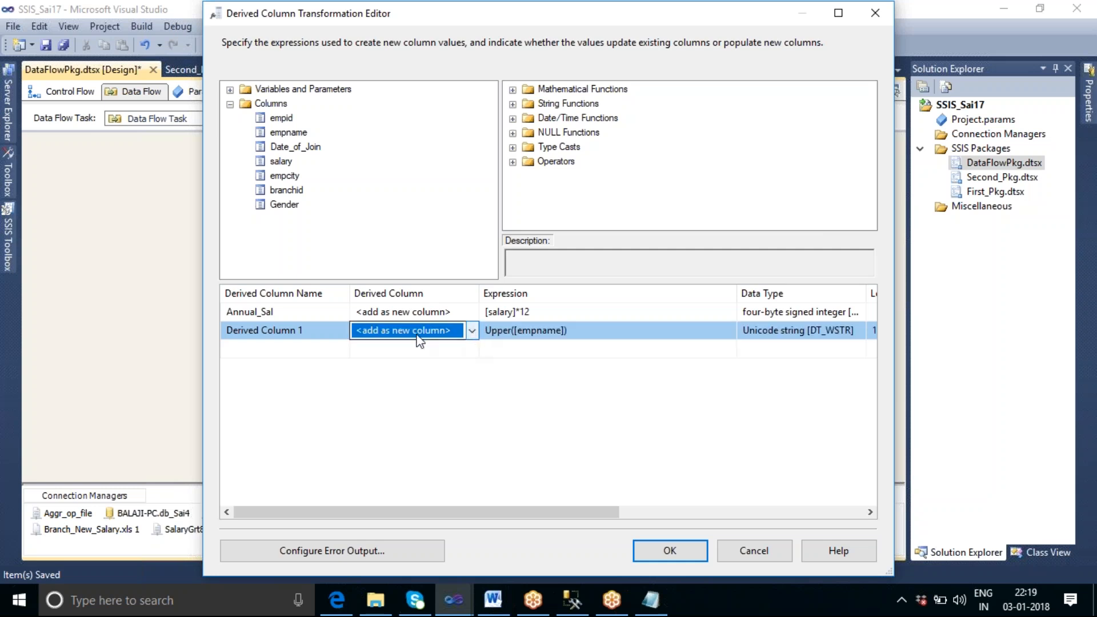
{"action": "left_click", "coordinate": [472, 331]}
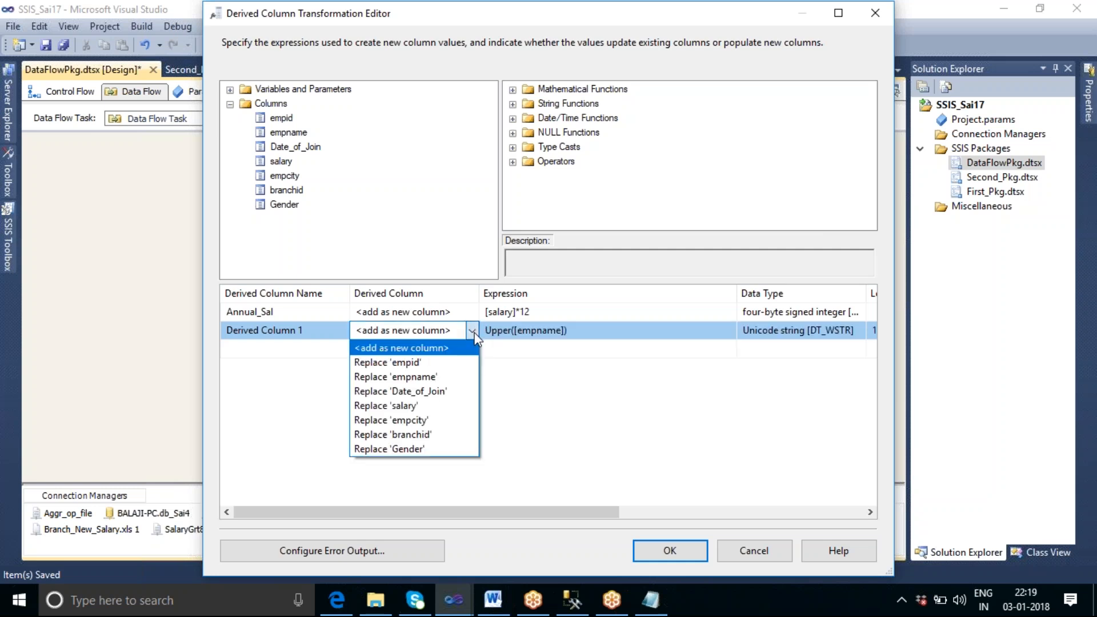
{"action": "left_click", "coordinate": [439, 377]}
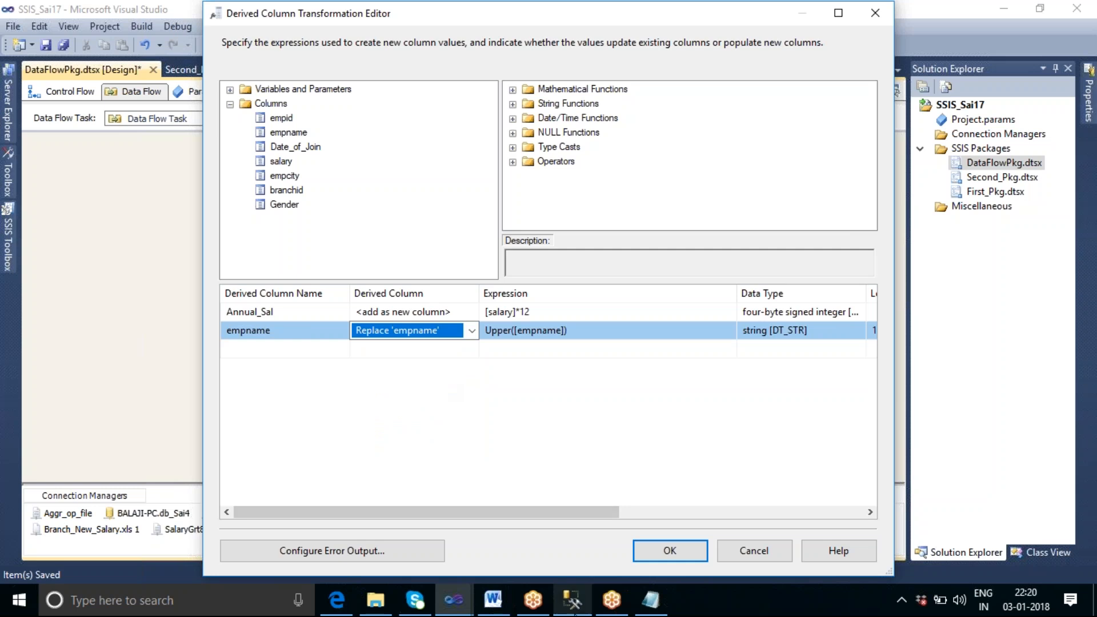
Examine the Gender values of tbl_empl_master in SQL Server Management Studio, and return to the Derived Column editor of SSIS_Sai17
{"action": "left_click", "coordinate": [576, 594]}
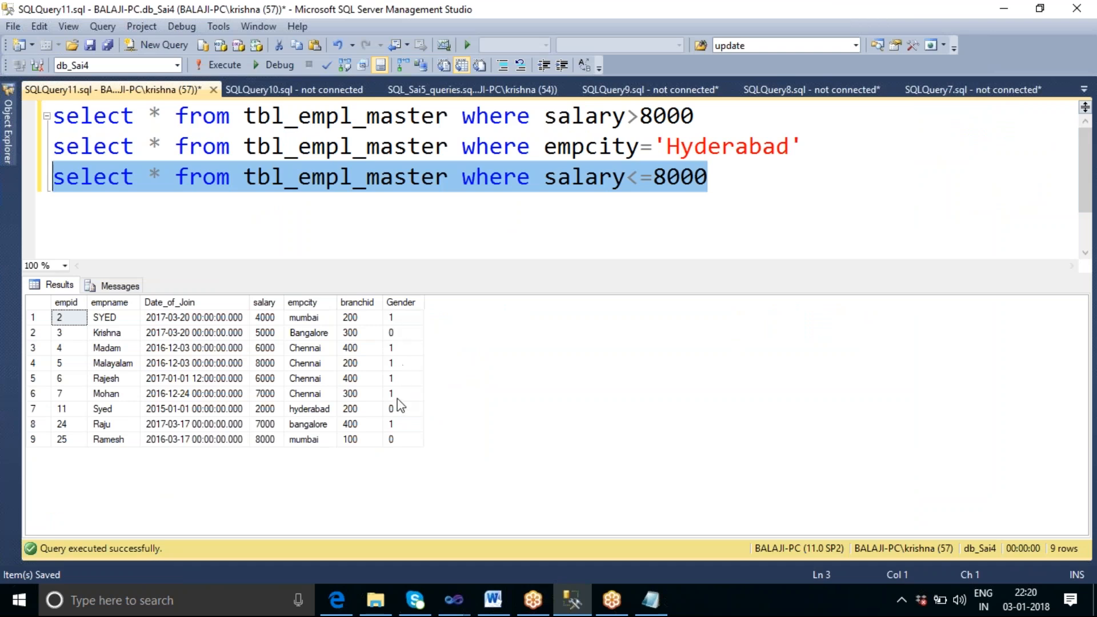
{"action": "left_click", "coordinate": [392, 439]}
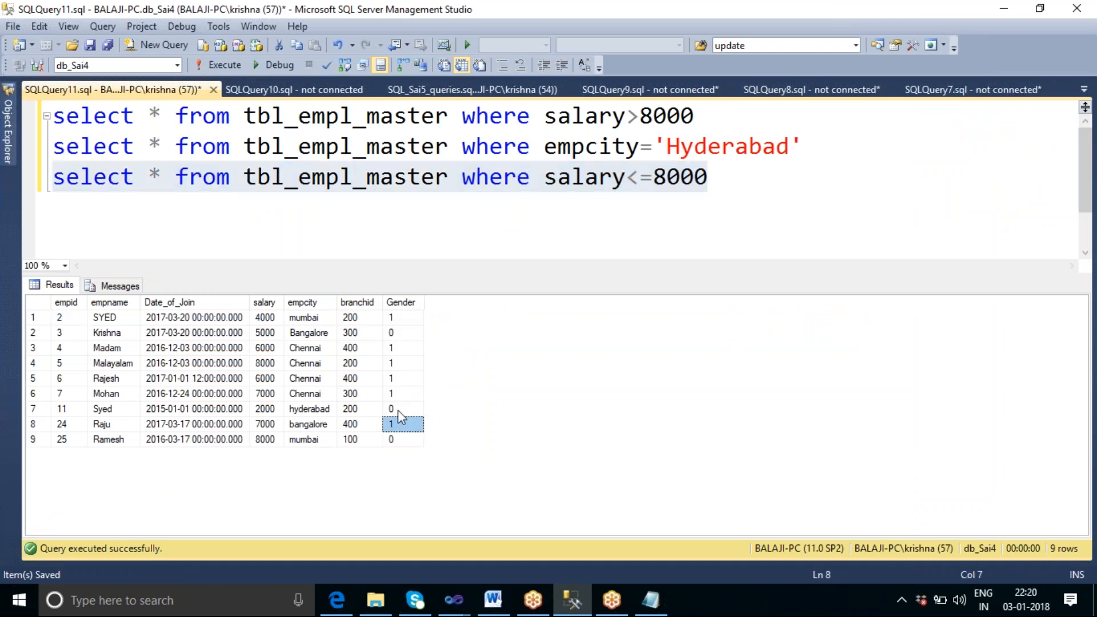
{"action": "left_click", "coordinate": [405, 393]}
{"action": "left_click", "coordinate": [404, 377]}
{"action": "left_click", "coordinate": [403, 319]}
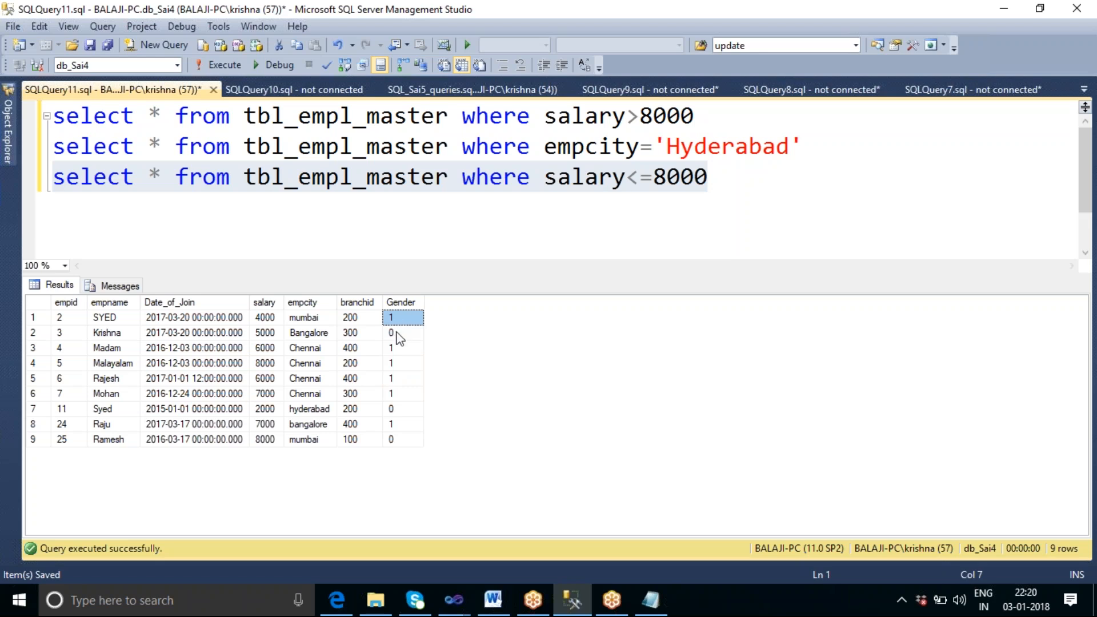
{"action": "left_click", "coordinate": [396, 332]}
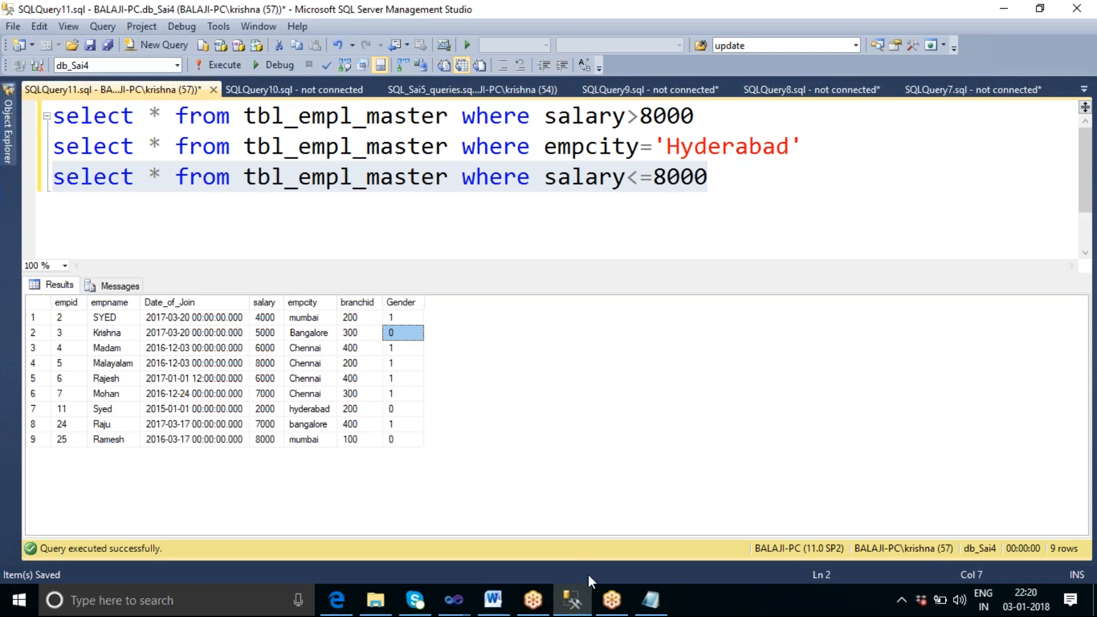
{"action": "mouse_move", "coordinate": [453, 600]}
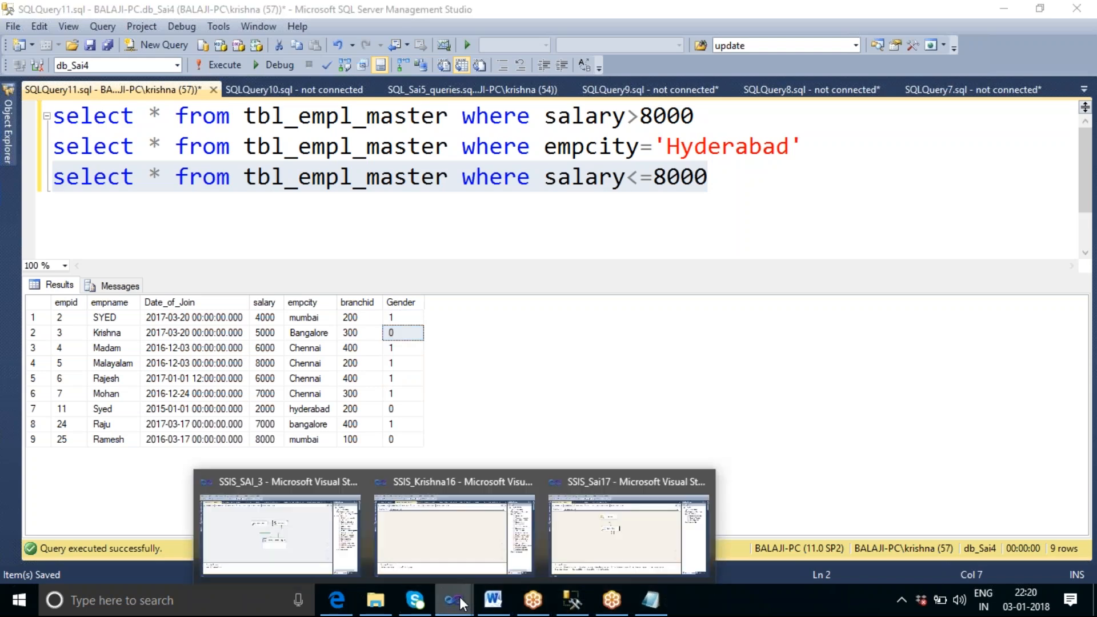
{"action": "left_click", "coordinate": [579, 529]}
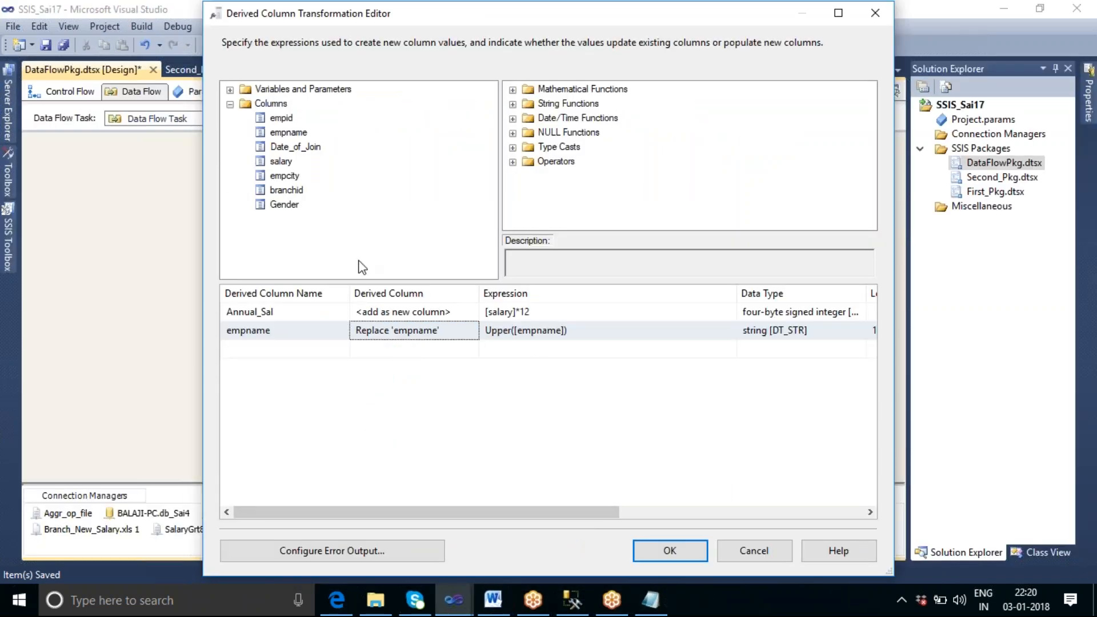
Add a third derived column row with the expression ([Gender]==1?"Male":"Female")
{"action": "left_click", "coordinate": [285, 207]}
{"action": "left_click_drag", "start_coordinate": [284, 207], "coordinate": [495, 352]}
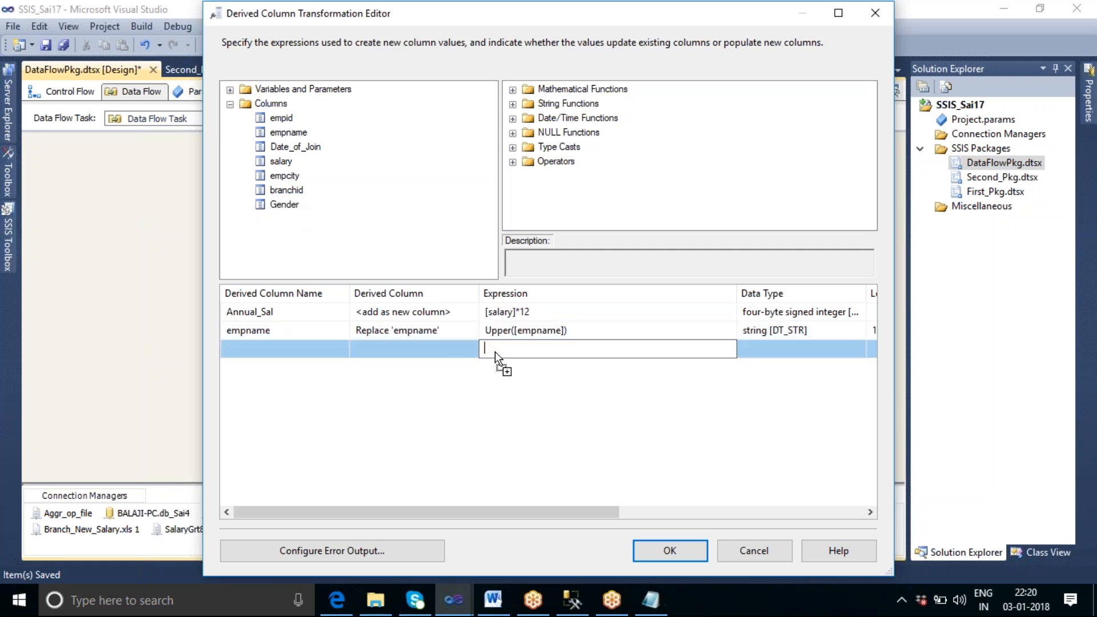
{"action": "left_click", "coordinate": [535, 351]}
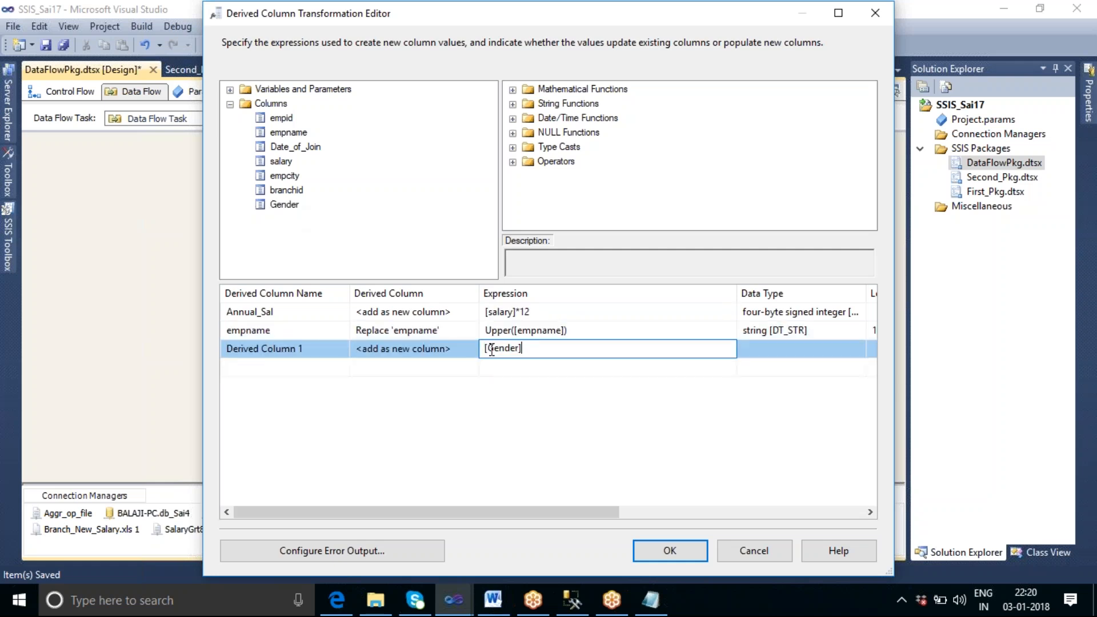
{"action": "left_click", "coordinate": [486, 350]}
{"action": "type", "text": "("}
{"action": "type", "text": "=="}
{"action": "type", "text": "1"}
{"action": "type", "text": "?"}
{"action": "type", "text": "\"Male"}
{"action": "type", "text": "\""}
{"action": "type", "text": ";"}
{"action": "type", "text": ":\"F"}
{"action": "type", "text": "emal"}
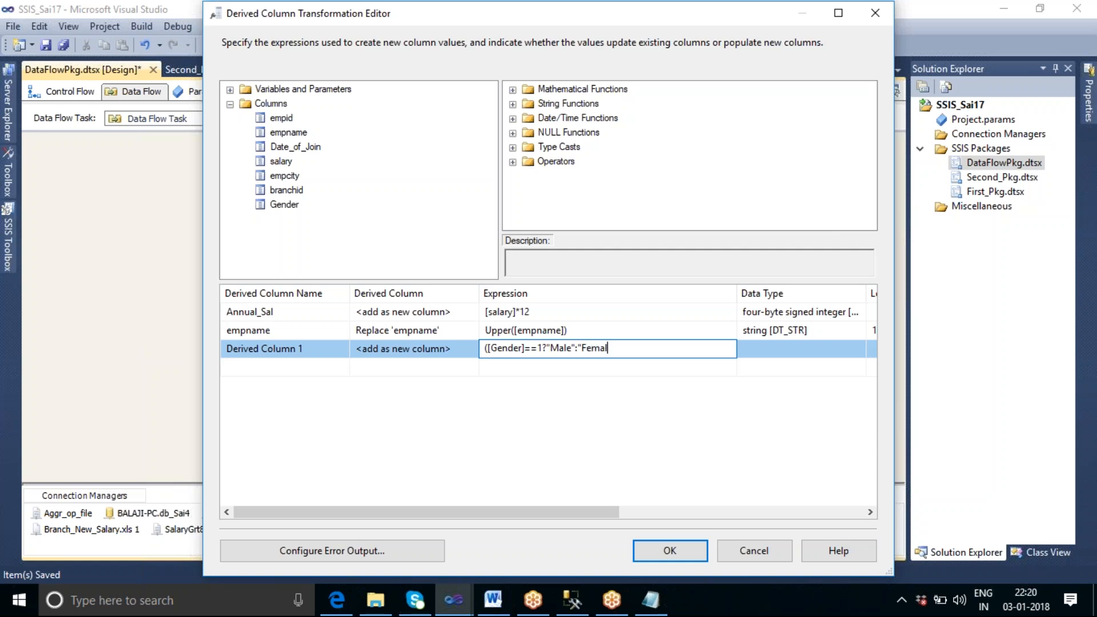
{"action": "type", "text": "e\")"}
{"action": "left_click", "coordinate": [577, 403]}
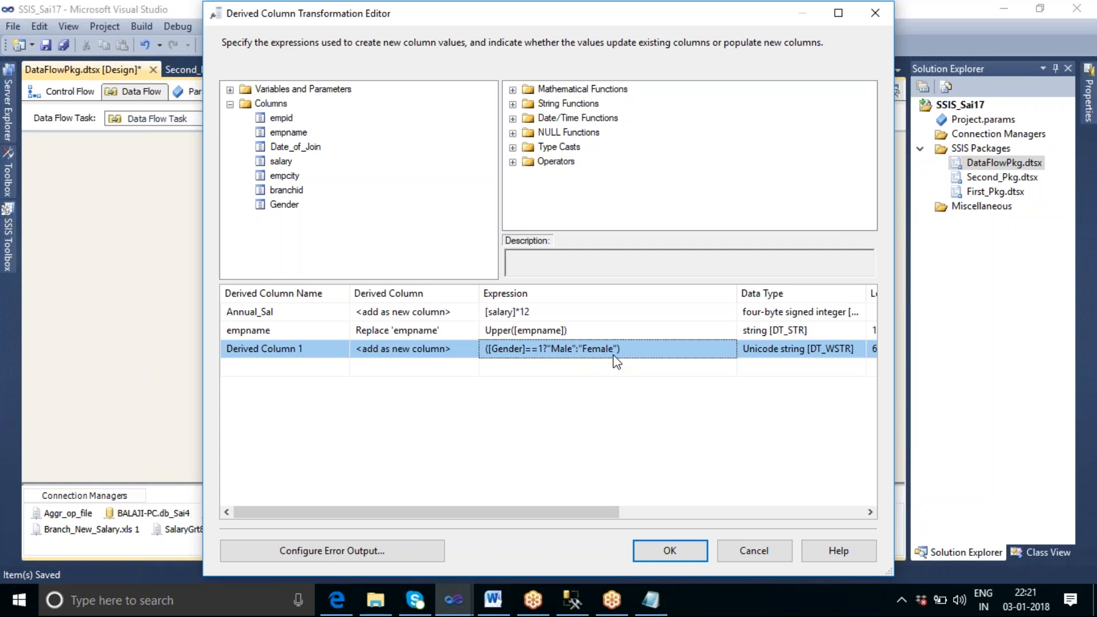
Try setting the Male/Female expression to replace the existing Gender column
{"action": "left_click", "coordinate": [325, 353]}
{"action": "left_click_drag", "start_coordinate": [320, 350], "coordinate": [225, 350]}
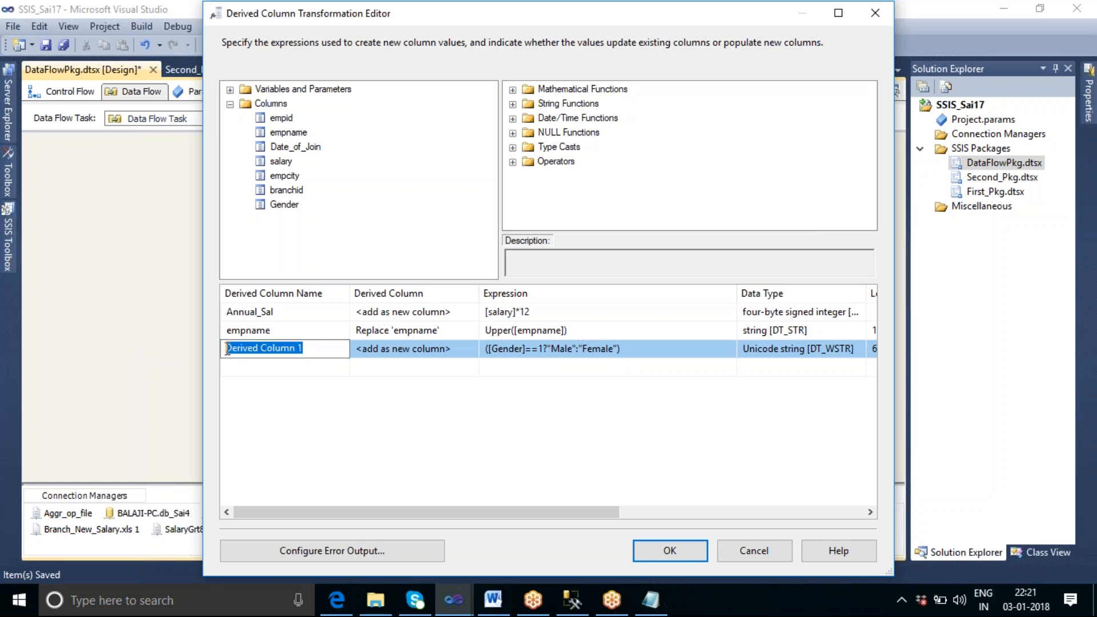
{"action": "left_click", "coordinate": [472, 351]}
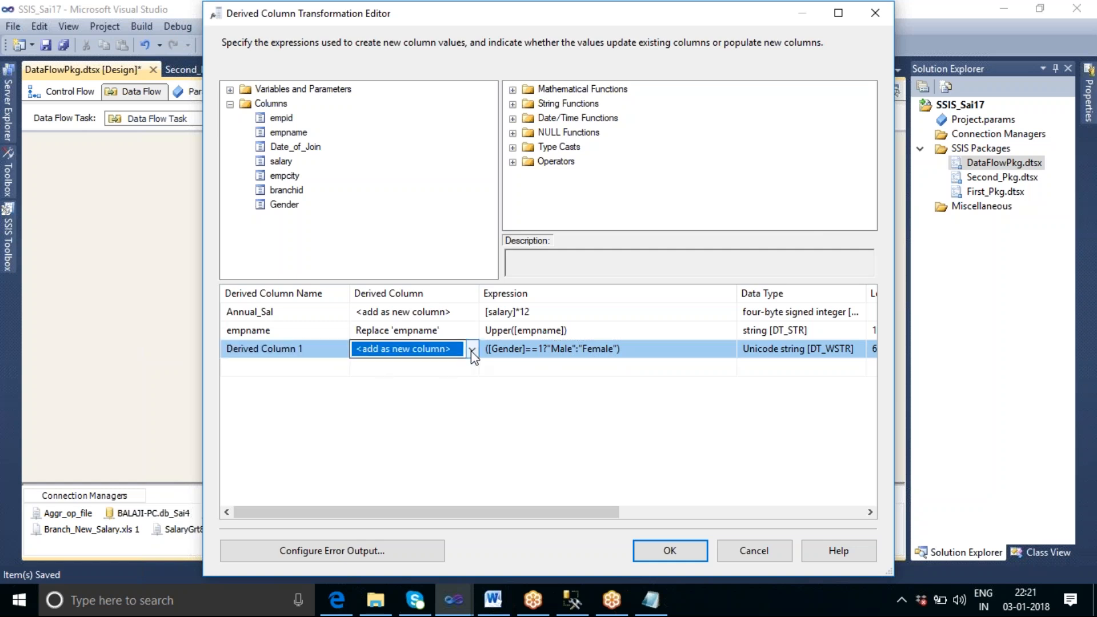
{"action": "left_click", "coordinate": [471, 351]}
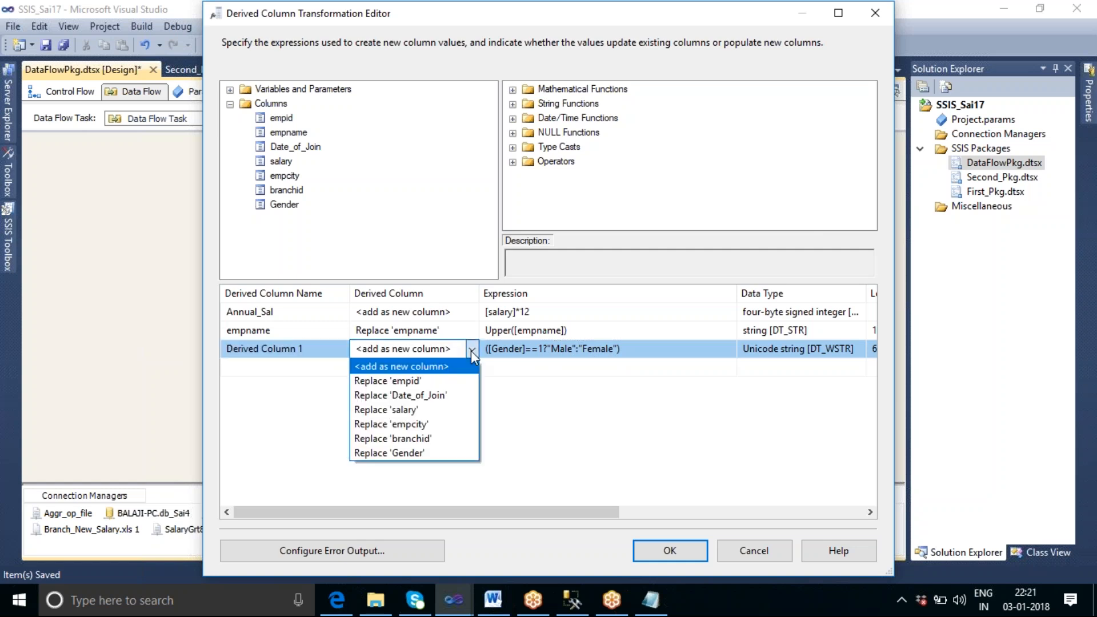
{"action": "left_click", "coordinate": [433, 454]}
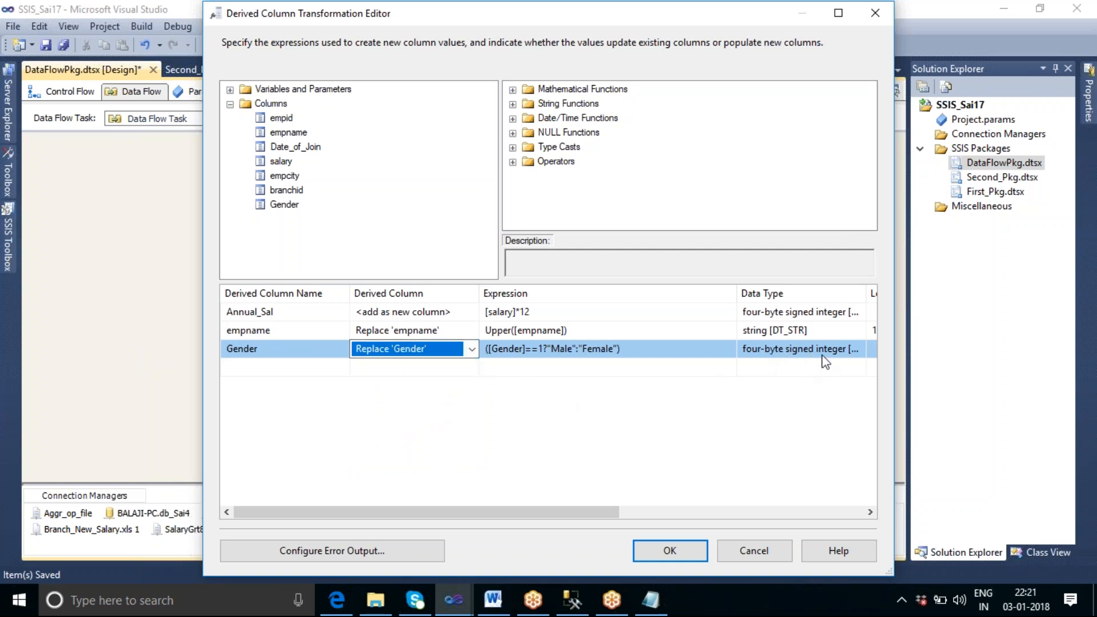
Recheck the Gender column's data in SQL Server Management Studio and return to the SSIS_Sai17 project in Visual Studio
{"action": "left_click", "coordinate": [571, 599]}
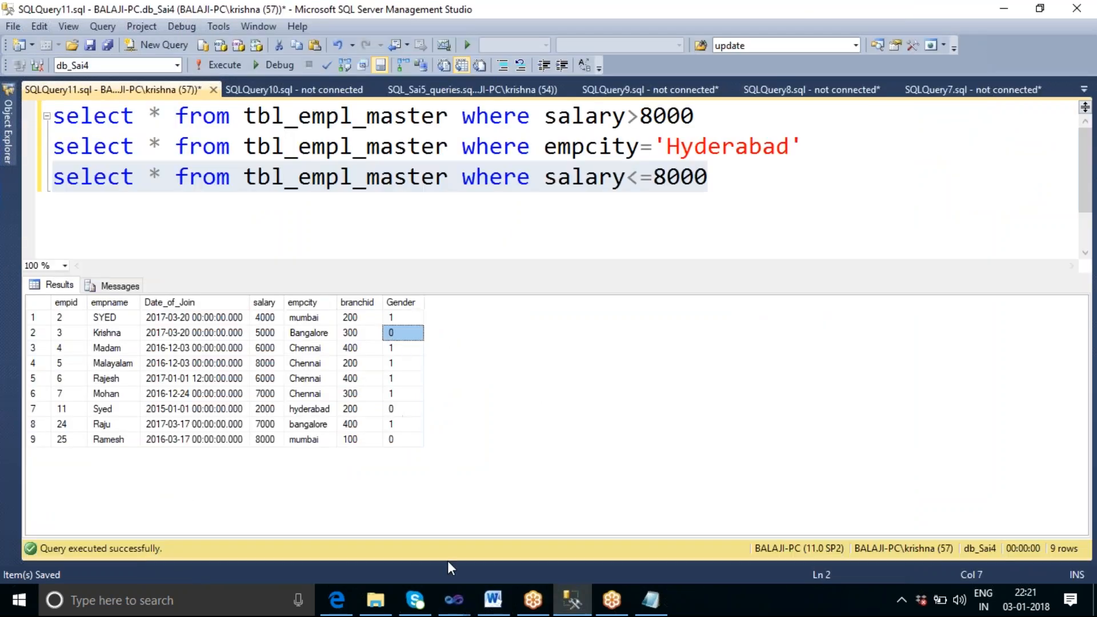
{"action": "left_click", "coordinate": [459, 594]}
{"action": "left_click", "coordinate": [595, 547]}
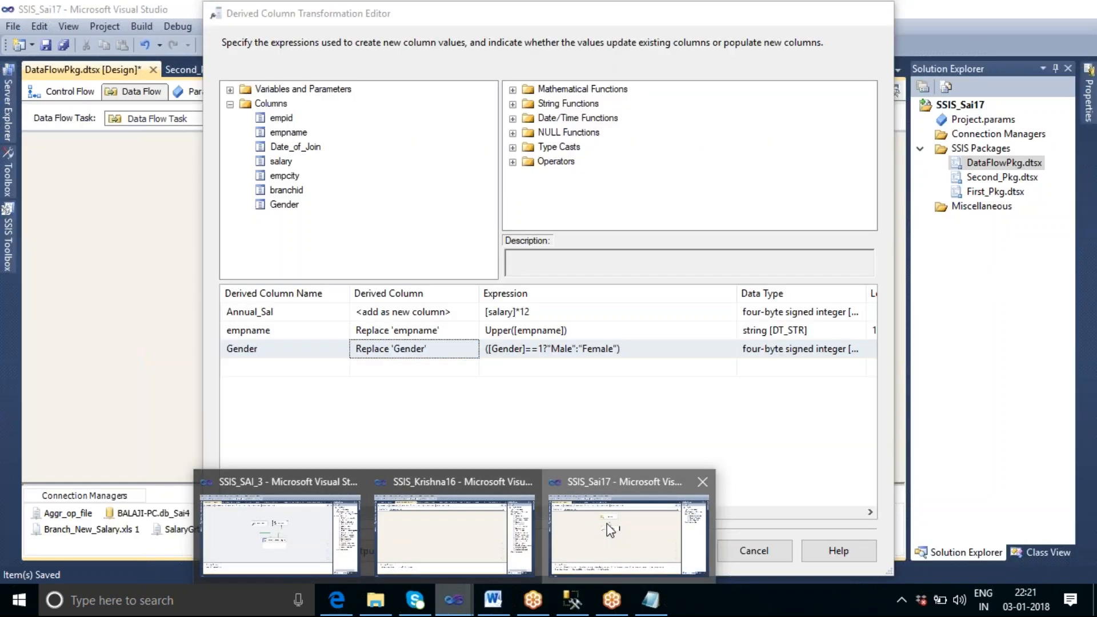
Set the Male/Female expression to be added as a new column named Gender_Desc
{"action": "left_click", "coordinate": [469, 351]}
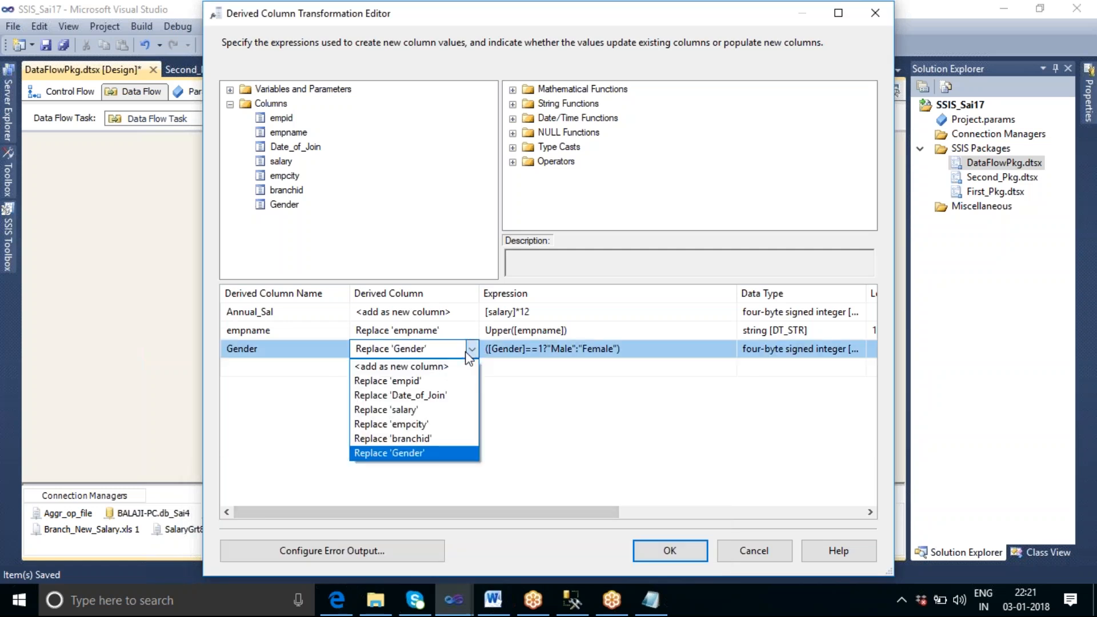
{"action": "left_click", "coordinate": [393, 362]}
{"action": "left_click", "coordinate": [329, 352]}
{"action": "left_click_drag", "start_coordinate": [303, 348], "coordinate": [226, 348]}
{"action": "type", "text": "G"}
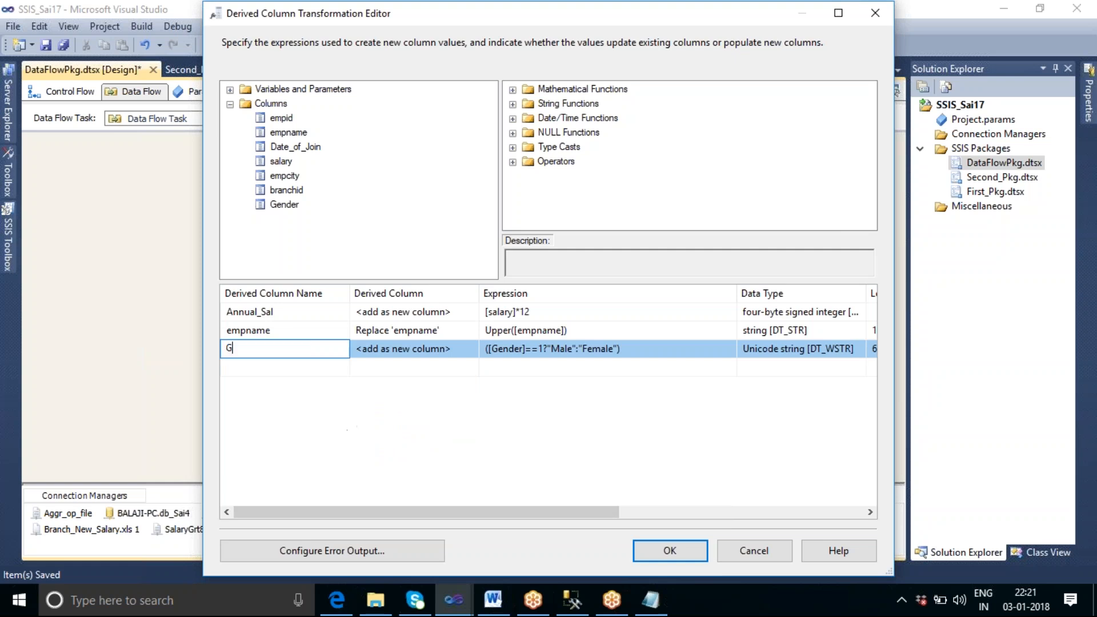
{"action": "type", "text": "ender_Desc"}
Try switching the Gender_Desc row to replace the existing Gender column
{"action": "left_click", "coordinate": [459, 350]}
{"action": "left_click", "coordinate": [465, 352]}
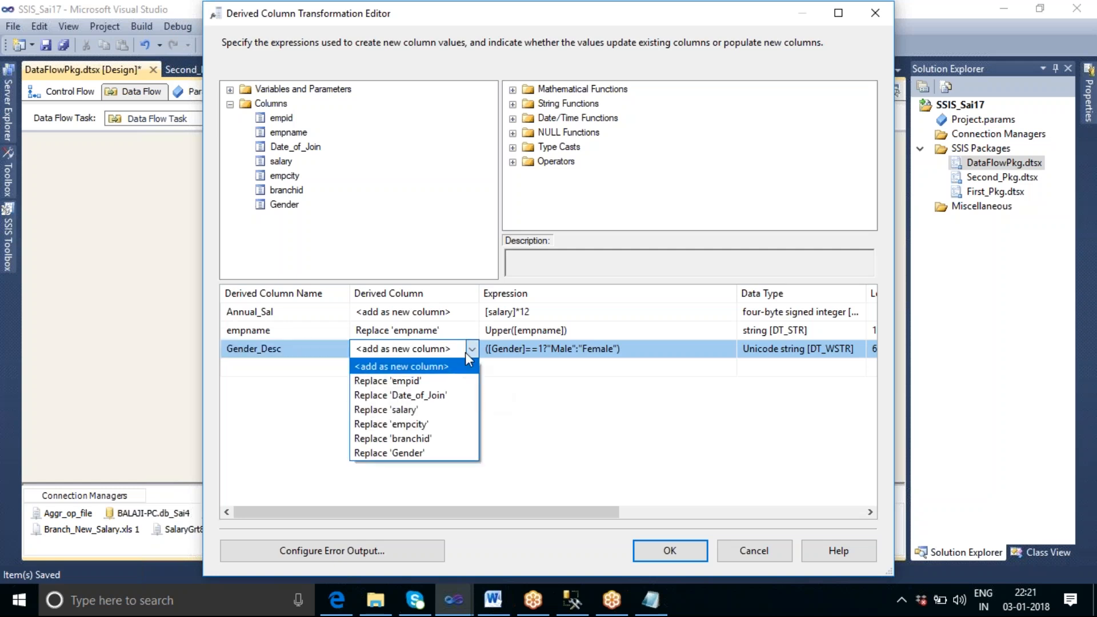
{"action": "left_click", "coordinate": [425, 453]}
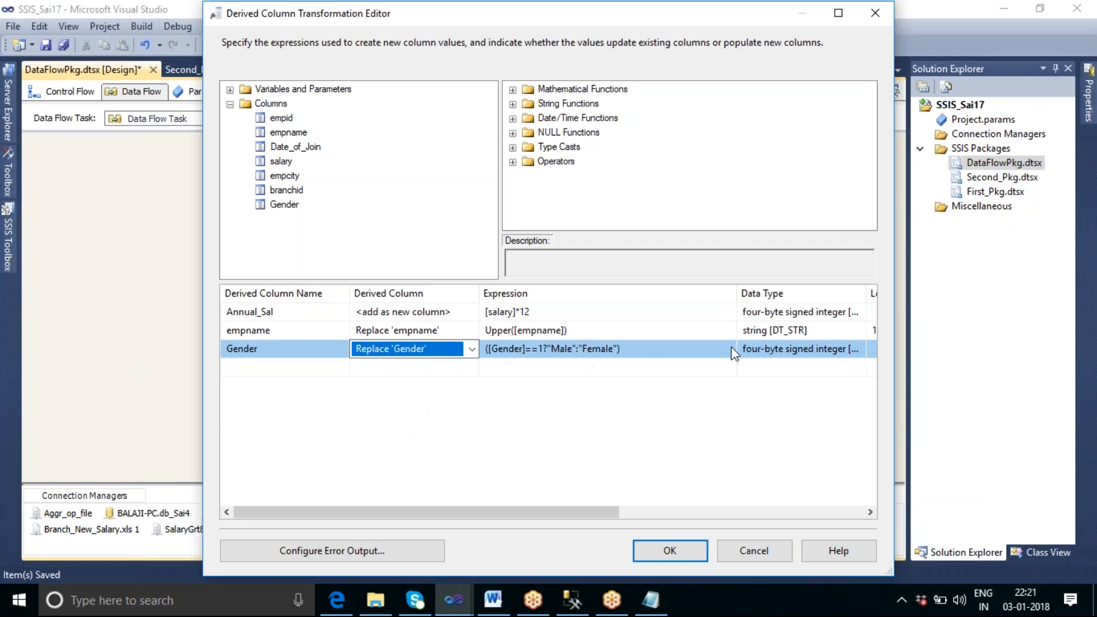
Switch the Gender row back to adding a new column and rename it Gender_Desc
{"action": "left_click", "coordinate": [472, 349]}
{"action": "left_click", "coordinate": [453, 372]}
{"action": "left_click", "coordinate": [790, 382]}
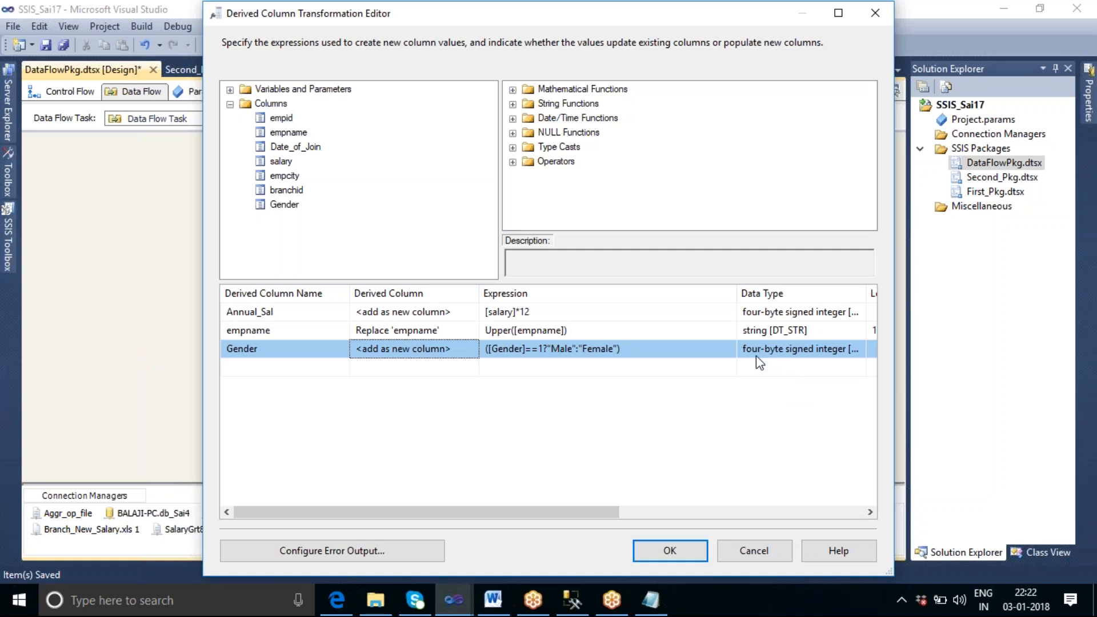
{"action": "left_click", "coordinate": [292, 351]}
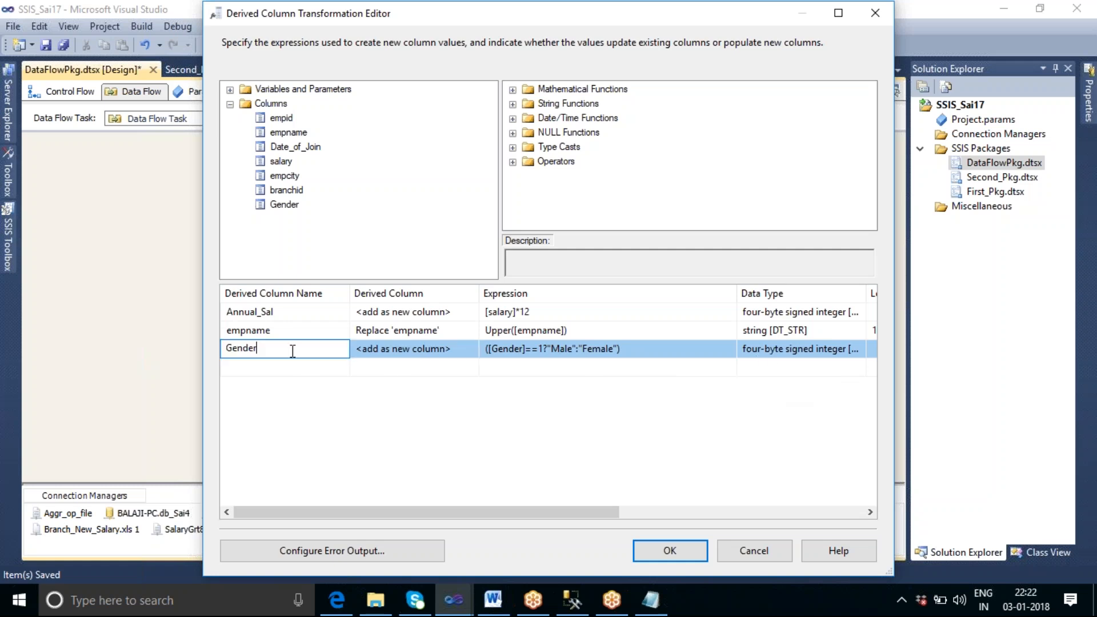
{"action": "type", "text": "_Desc"}
{"action": "key", "text": "Return"}
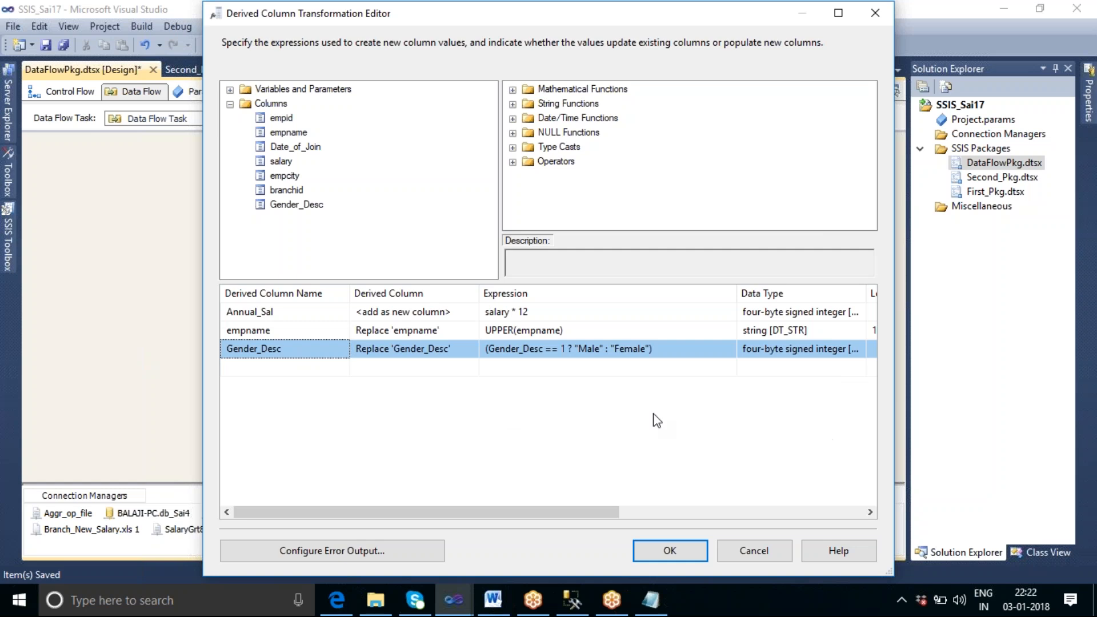
Set the Gender_Desc row to be added as a new column and name it Gender_Description
{"action": "left_click", "coordinate": [457, 351]}
{"action": "left_click", "coordinate": [472, 349]}
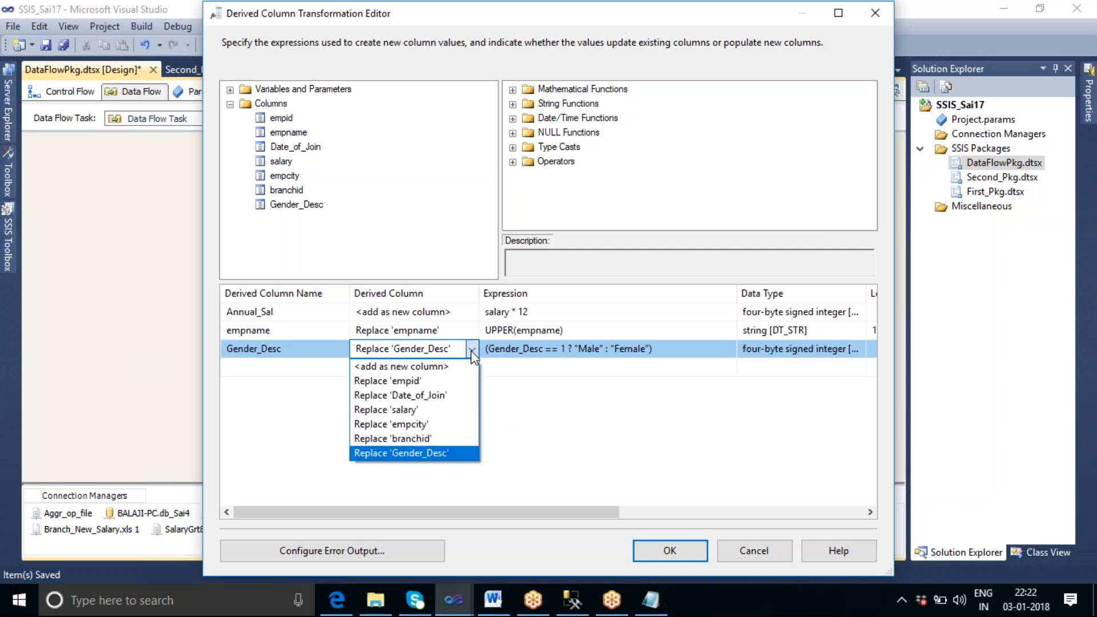
{"action": "left_click", "coordinate": [448, 364]}
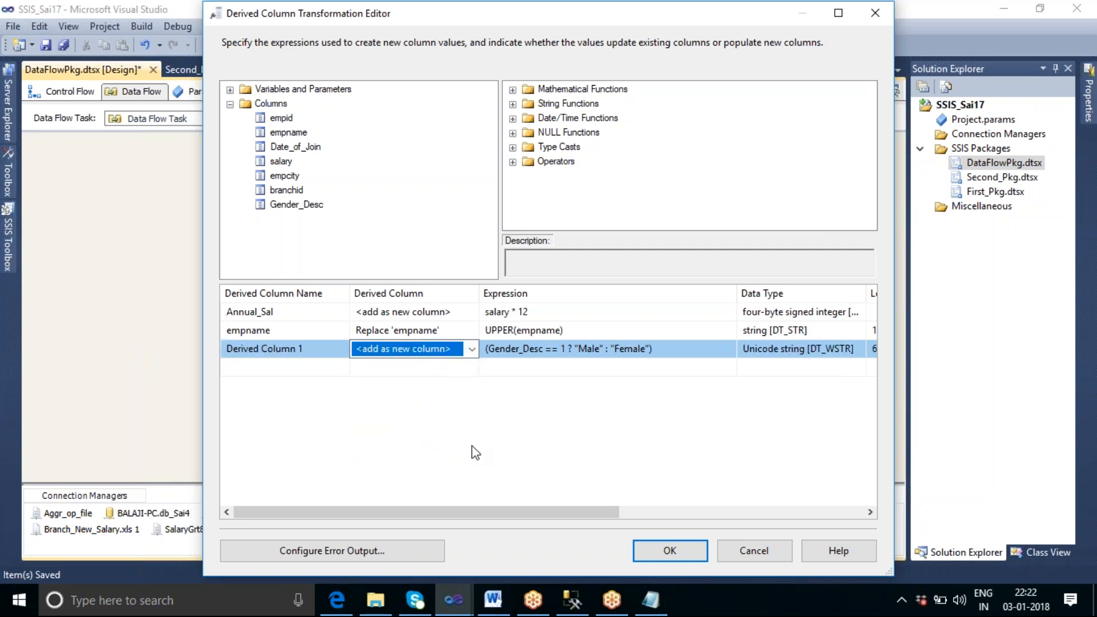
{"action": "left_click", "coordinate": [316, 351]}
{"action": "left_click_drag", "start_coordinate": [302, 348], "coordinate": [216, 355]}
{"action": "type", "text": "GE"}
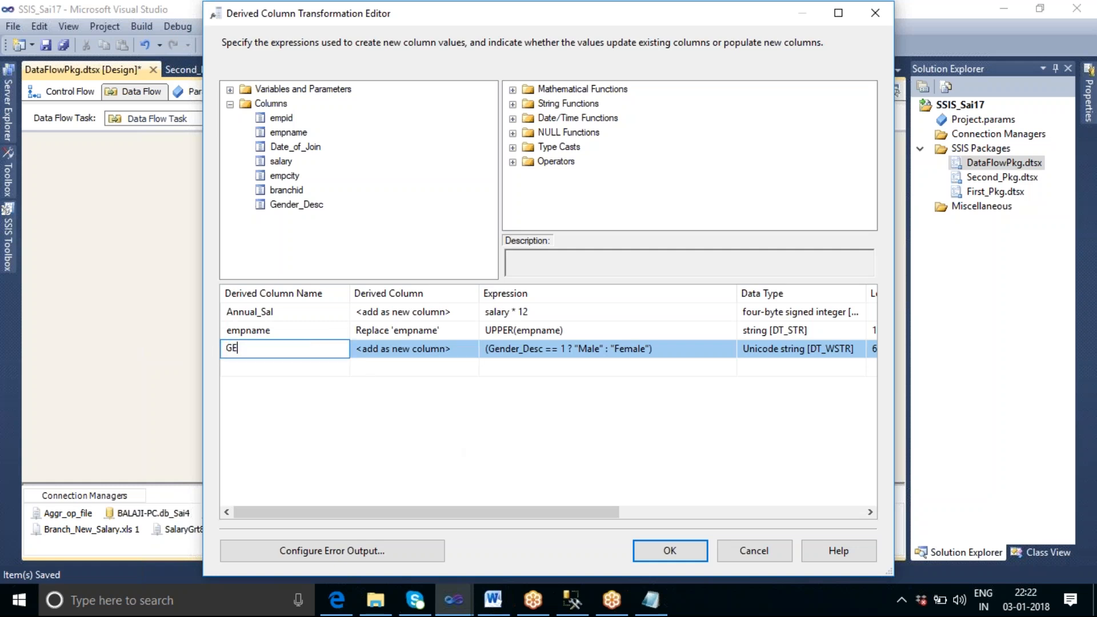
{"action": "key", "text": "BackSpace"}
{"action": "type", "text": "ebd"}
{"action": "key", "text": "BackSpace"}
{"action": "key", "text": "BackSpace"}
{"action": "type", "text": "nder_Description"}
{"action": "left_click", "coordinate": [469, 455]}
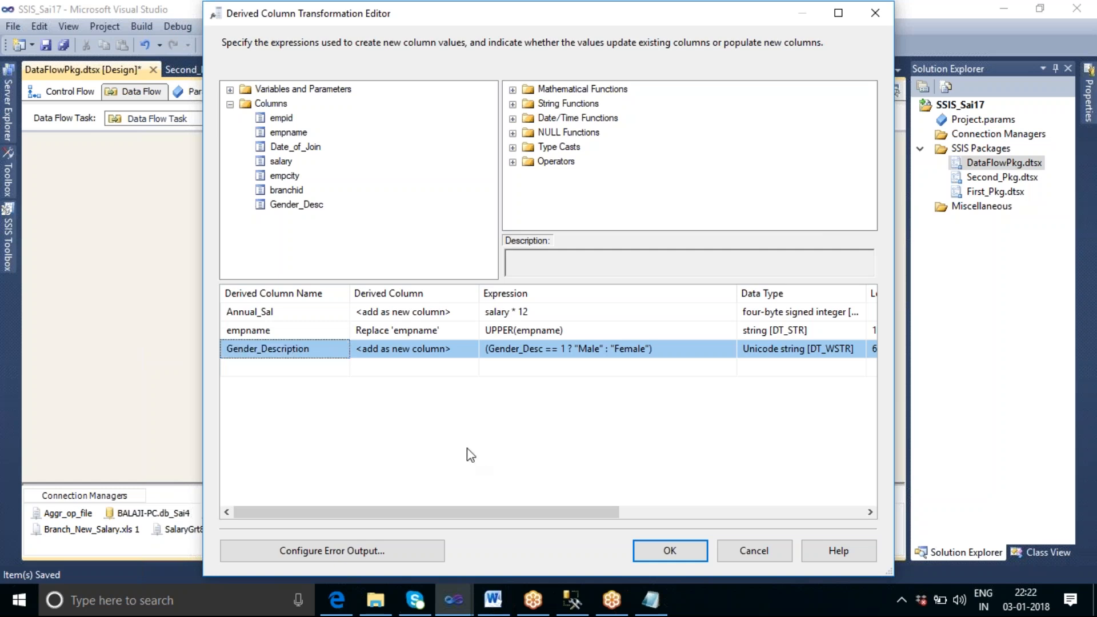
{"action": "left_click", "coordinate": [294, 216]}
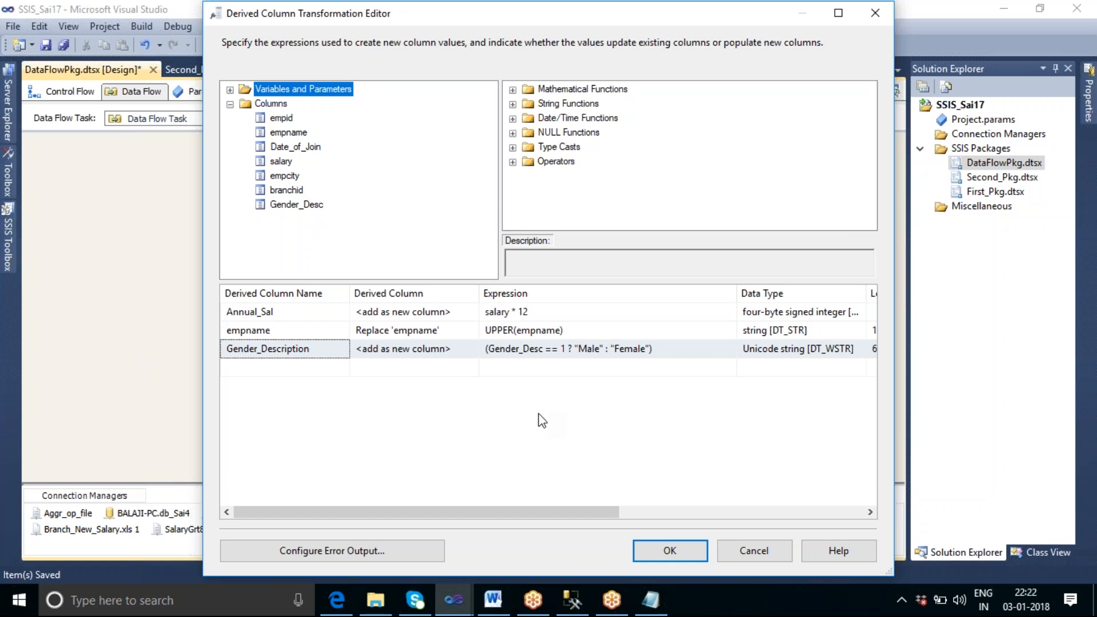
Switch to SQL Server Management Studio and examine the Date_of_Join values in the tbl_empl_master query results
{"action": "left_click", "coordinate": [572, 602]}
{"action": "left_click", "coordinate": [178, 332]}
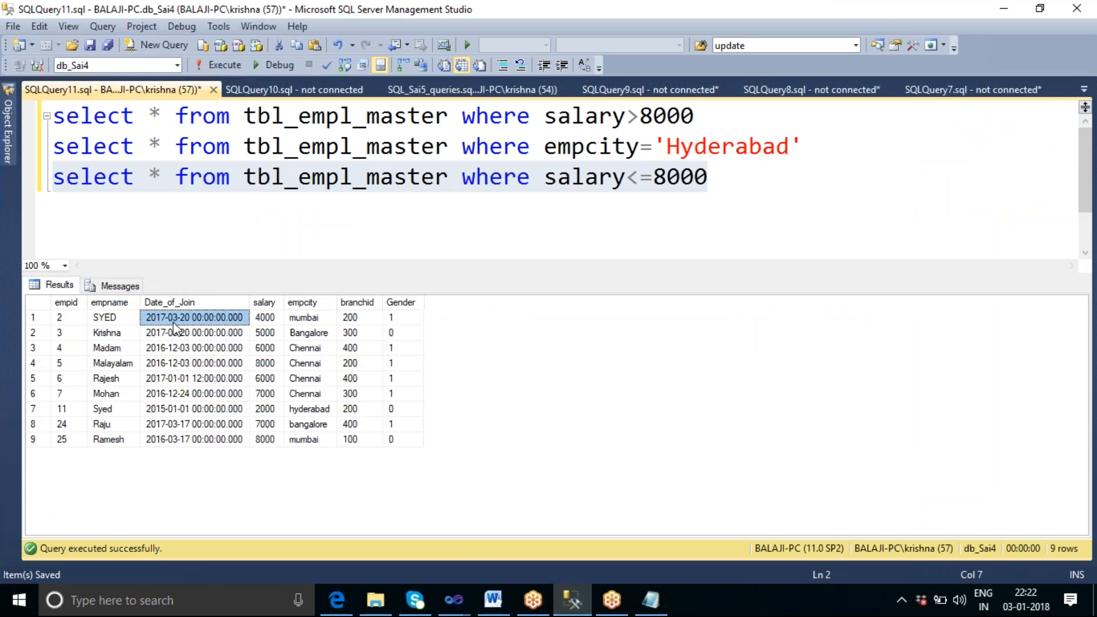
{"action": "left_click", "coordinate": [182, 349]}
{"action": "left_click", "coordinate": [183, 364]}
{"action": "left_click", "coordinate": [186, 379]}
{"action": "left_click", "coordinate": [201, 399]}
{"action": "left_click", "coordinate": [207, 424]}
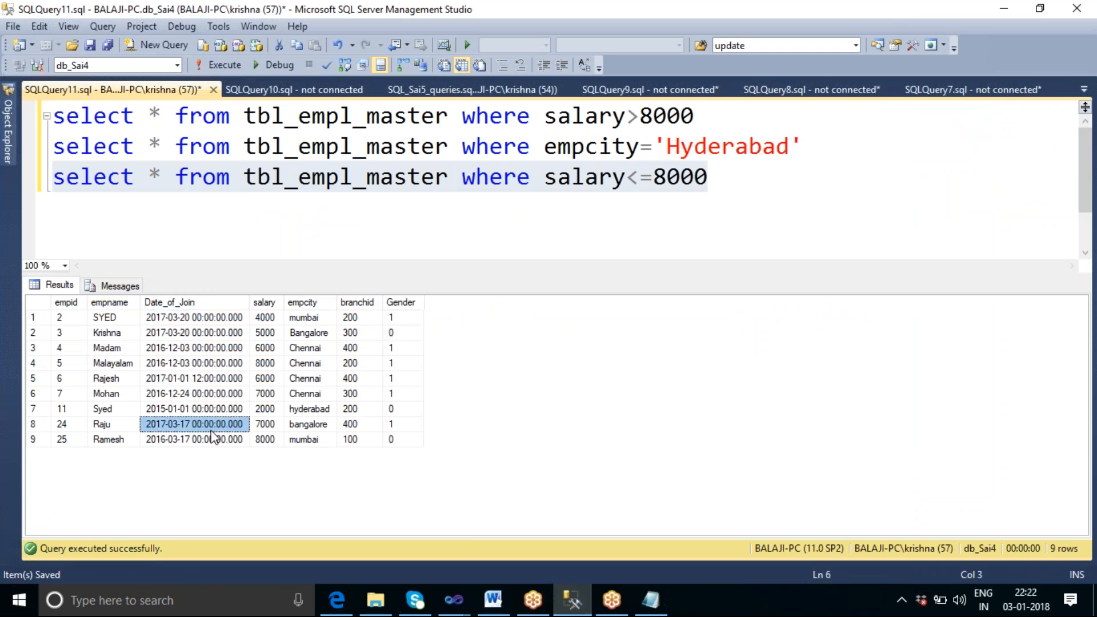
{"action": "left_click", "coordinate": [211, 439]}
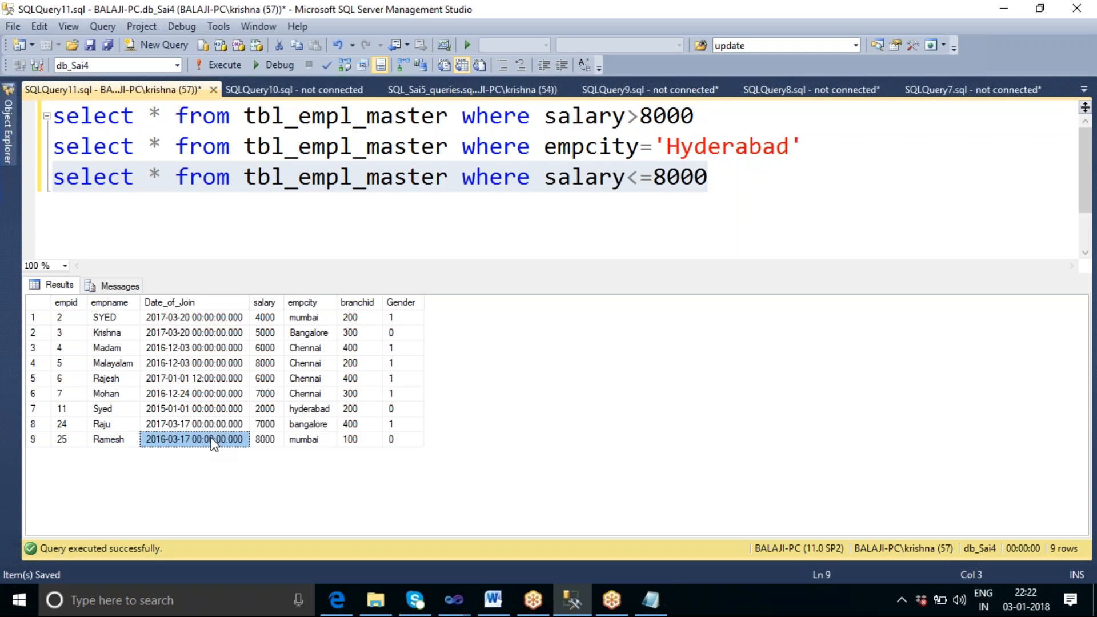
{"action": "left_click", "coordinate": [454, 600]}
{"action": "mouse_move", "coordinate": [597, 534]}
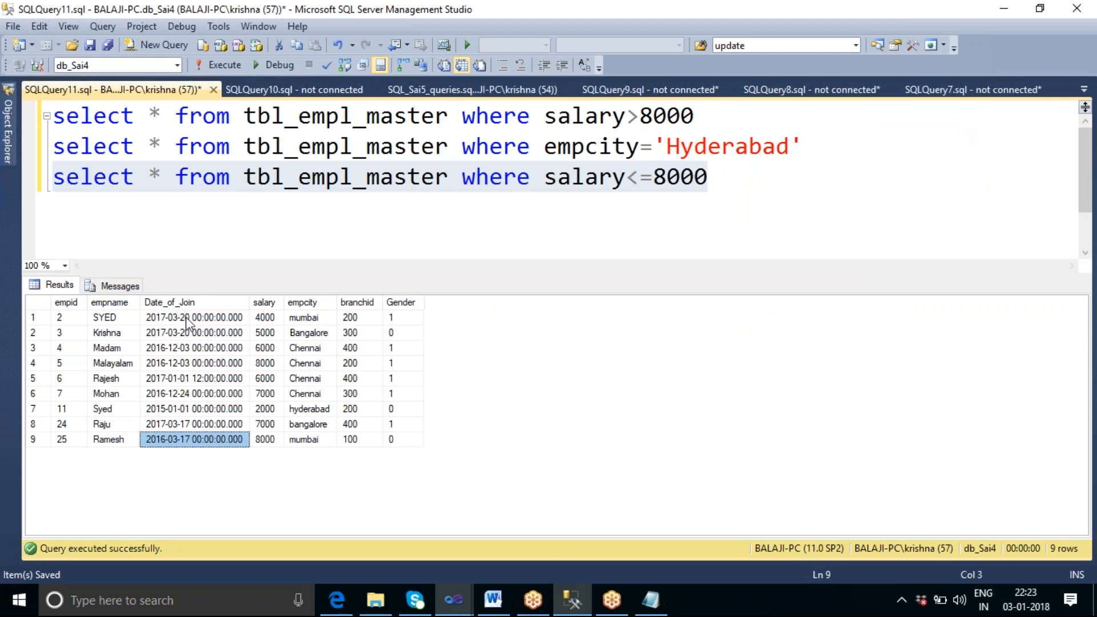
Switch back to Visual Studio and add a derived column row with the expression (dt_date)[Date_of_Join]
{"action": "left_click", "coordinate": [445, 609]}
{"action": "left_click", "coordinate": [586, 540]}
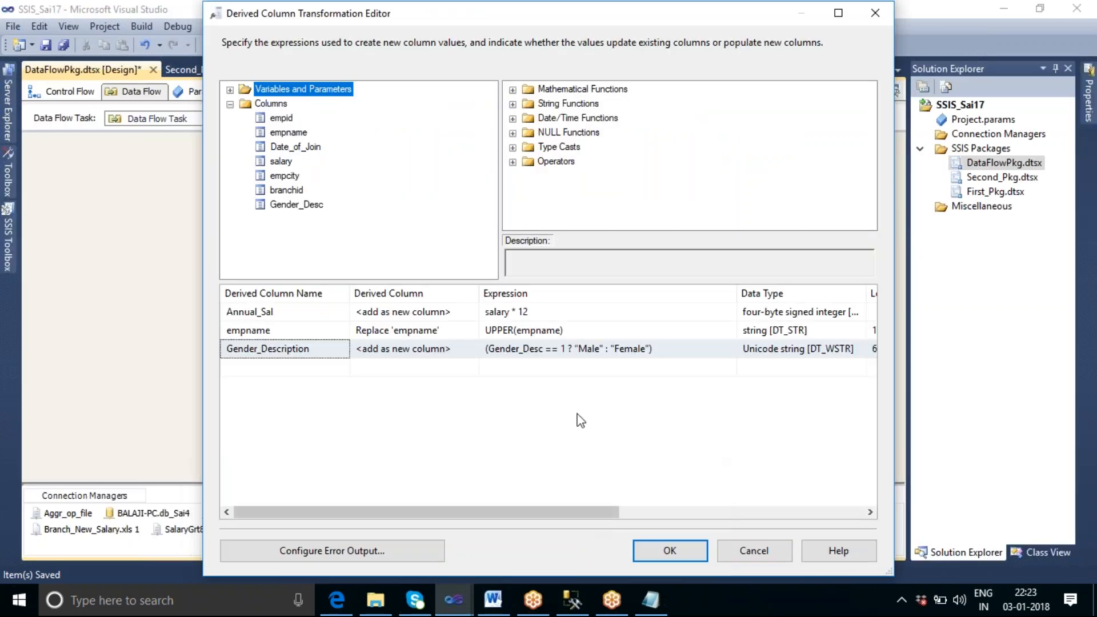
{"action": "left_click", "coordinate": [293, 149]}
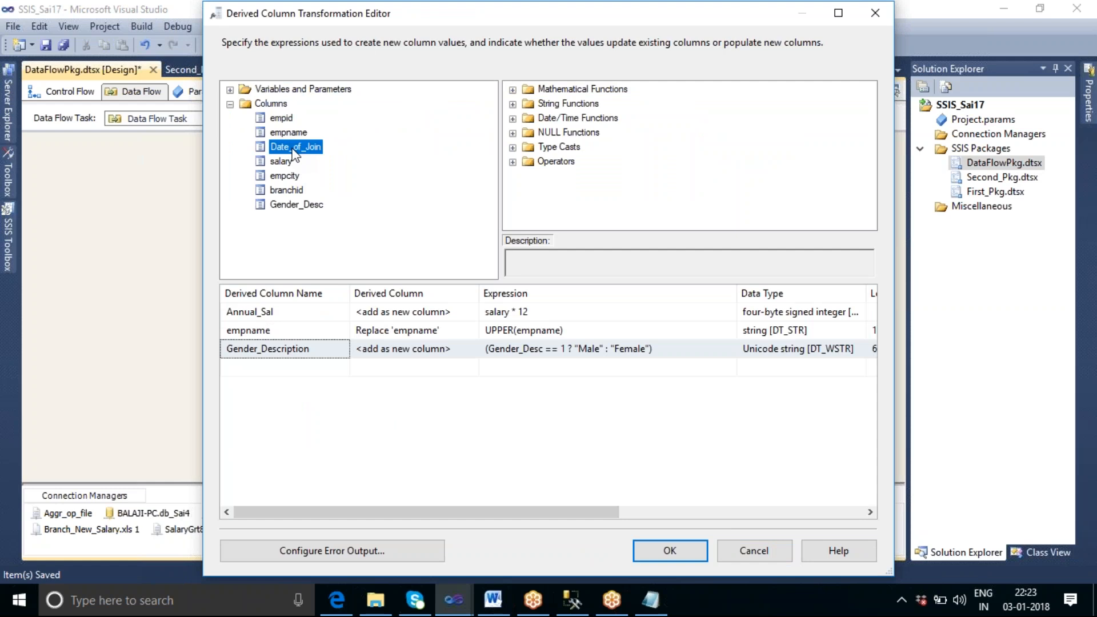
{"action": "left_click_drag", "start_coordinate": [293, 153], "coordinate": [502, 363]}
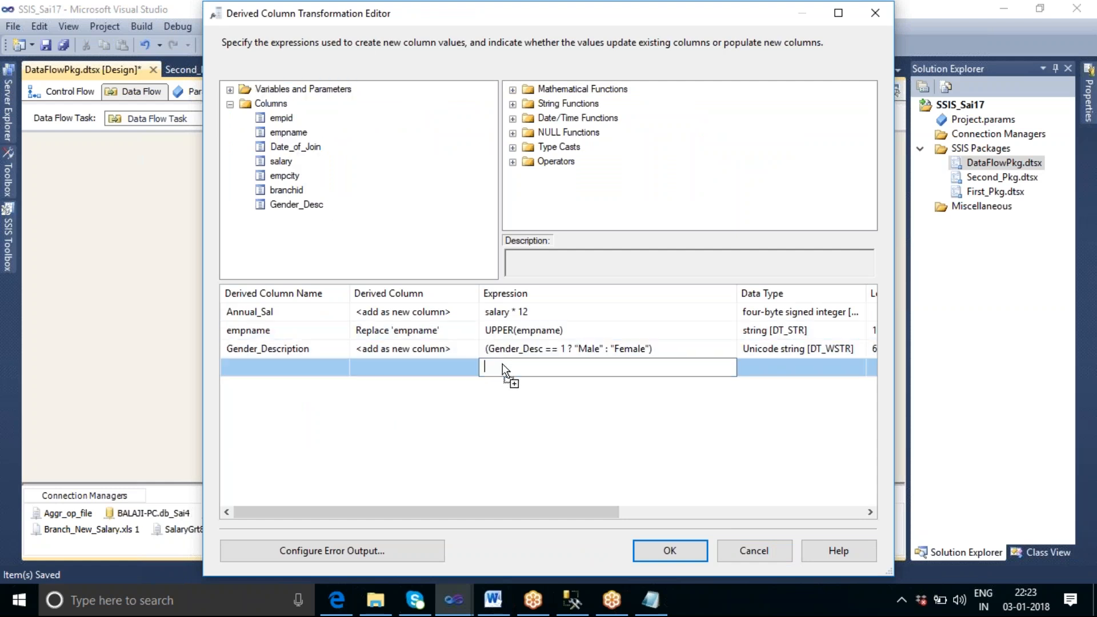
{"action": "left_click", "coordinate": [572, 430]}
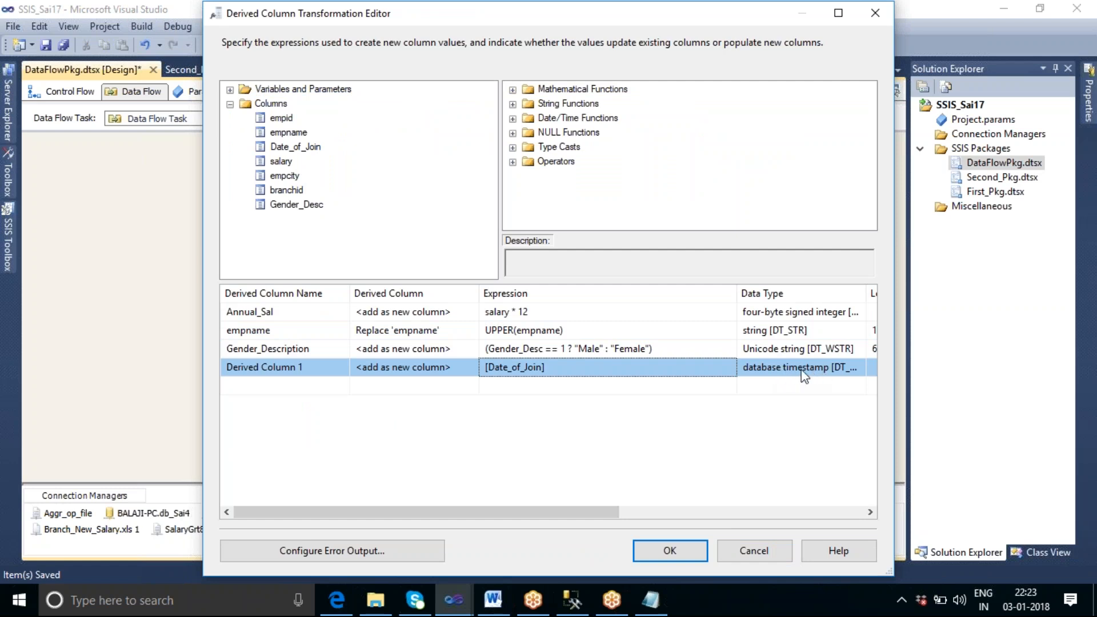
{"action": "left_click", "coordinate": [486, 369]}
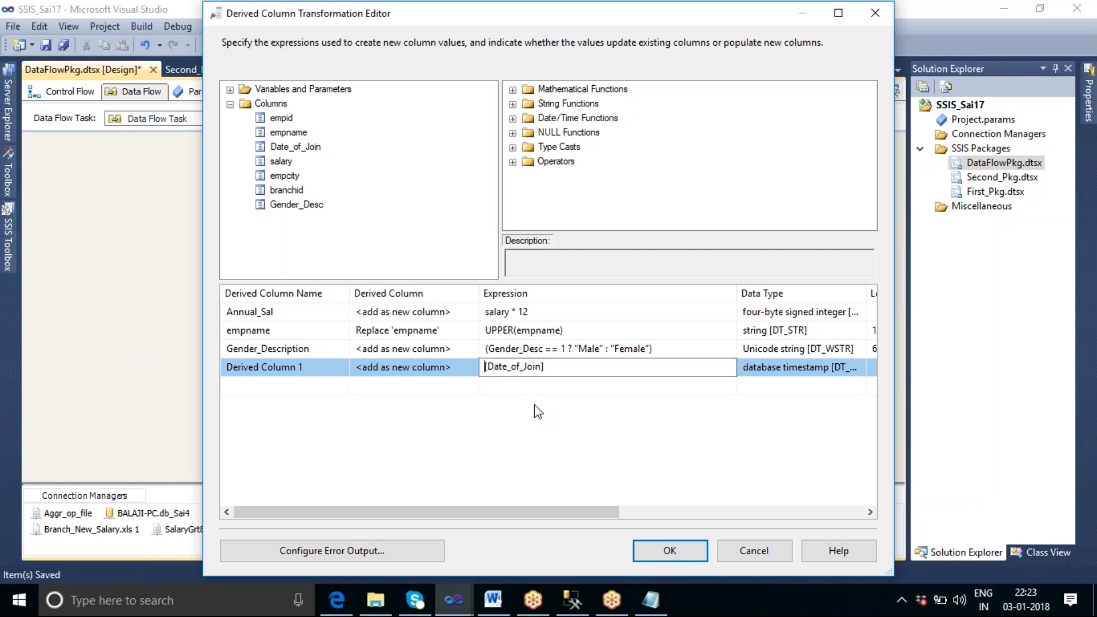
{"action": "type", "text": "(dt_date"}
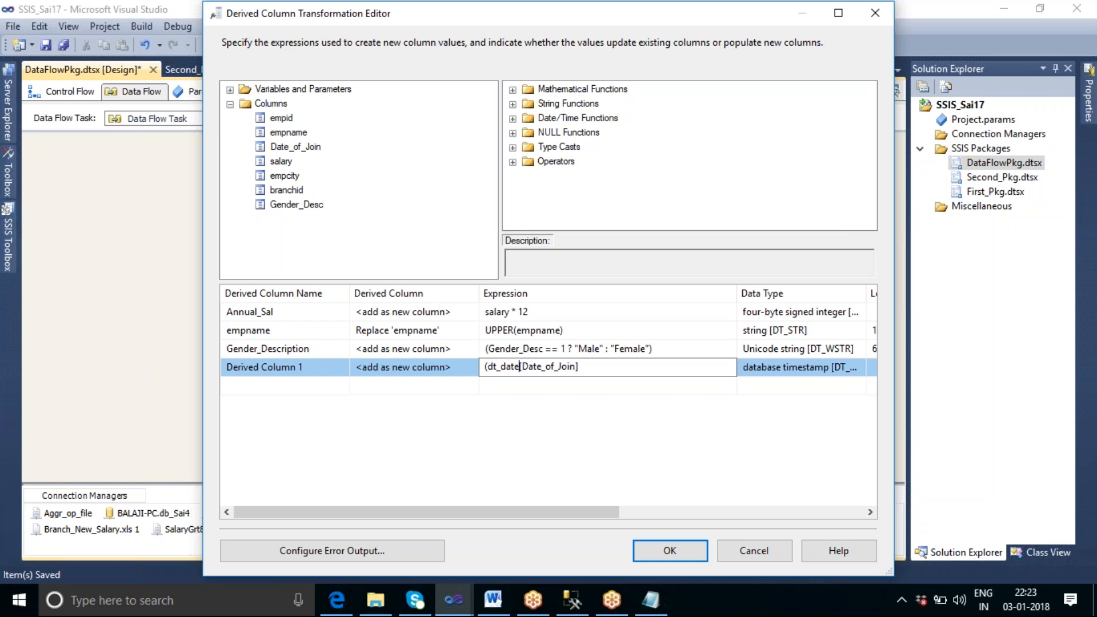
{"action": "type", "text": ")"}
{"action": "left_click", "coordinate": [569, 422]}
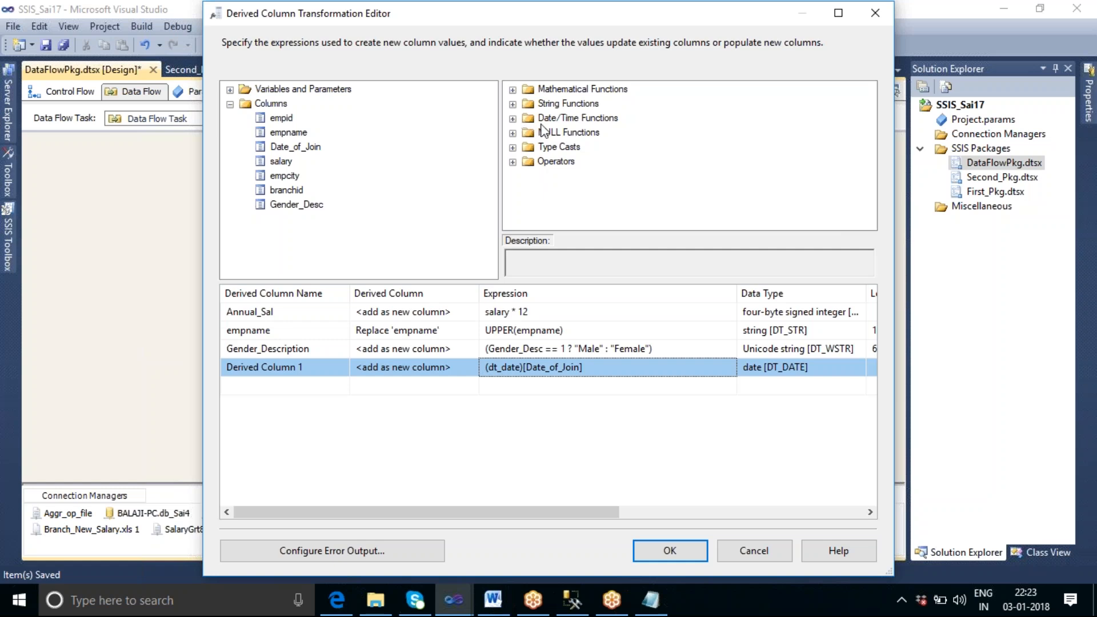
Look through the Date/Time Functions and the Type Casts to find the (DT_DATE) cast
{"action": "left_click", "coordinate": [512, 119]}
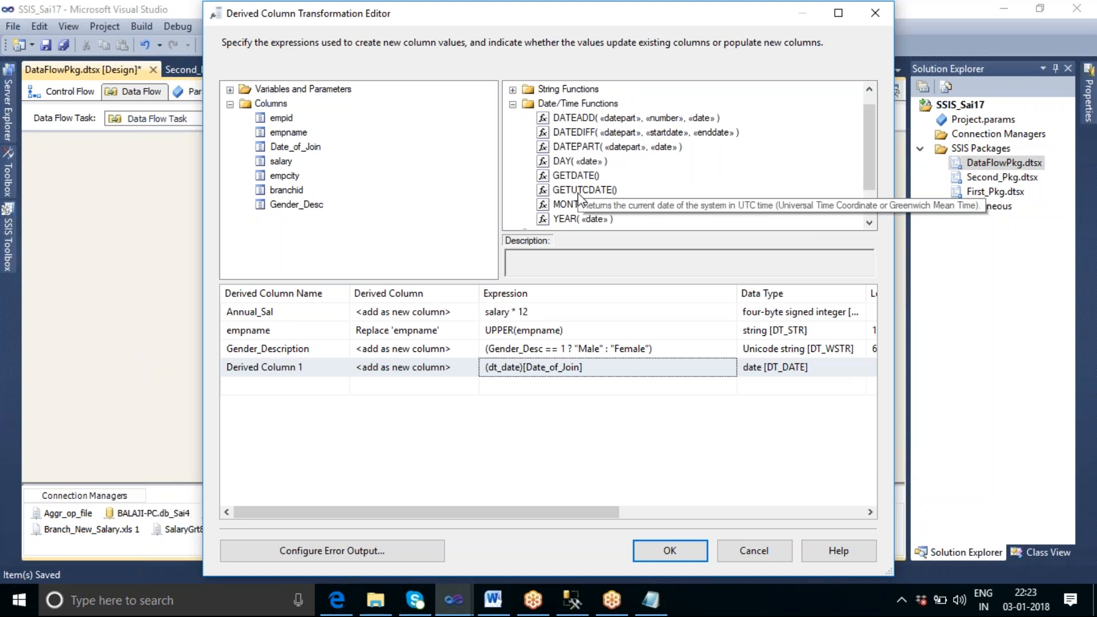
{"action": "scroll", "coordinate": [867, 197], "scroll_direction": "down", "scroll_amount": 1}
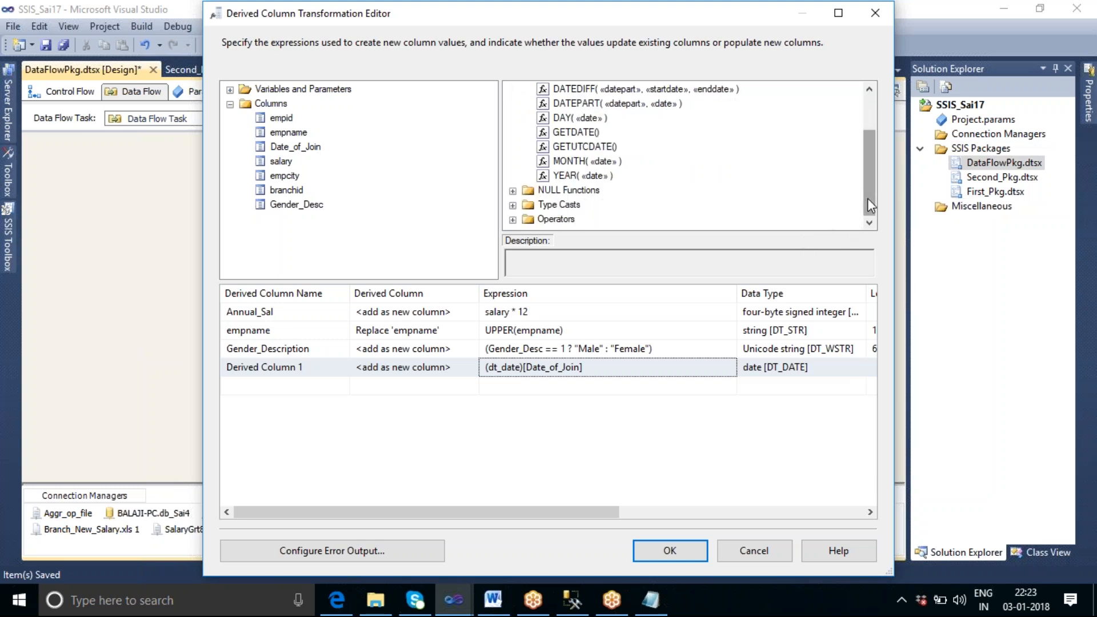
{"action": "left_click_drag", "start_coordinate": [867, 194], "coordinate": [869, 172]}
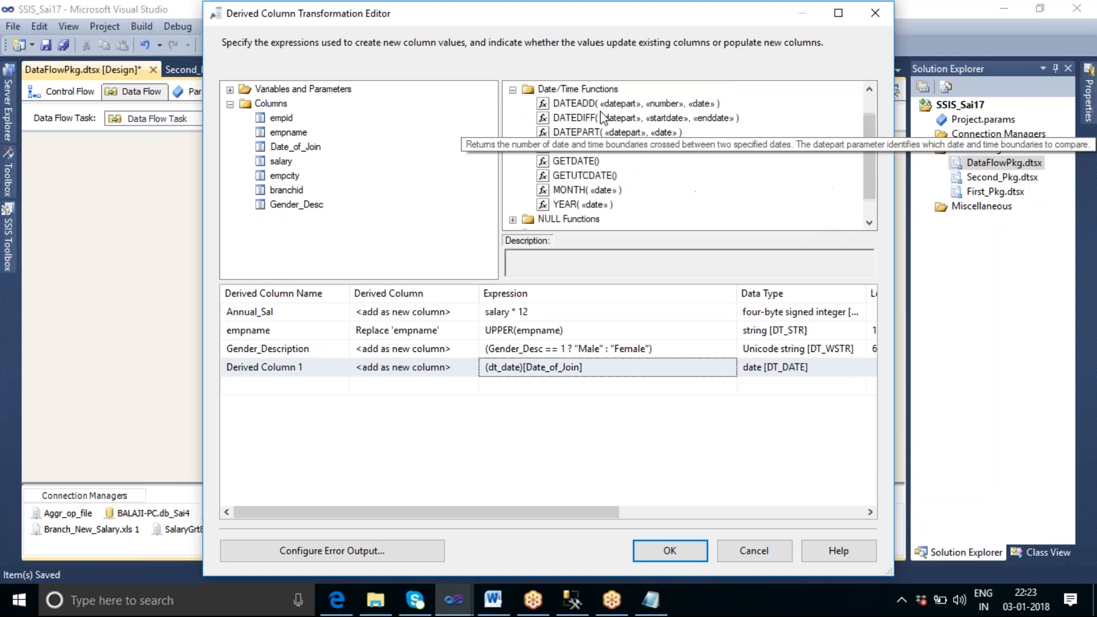
{"action": "left_click", "coordinate": [513, 89]}
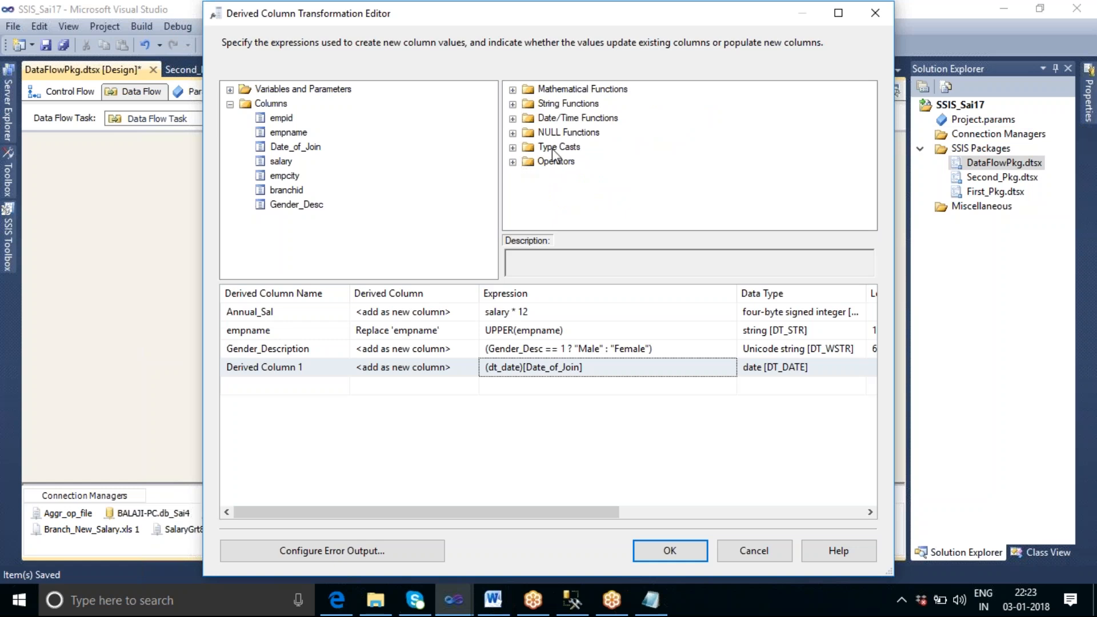
{"action": "double_click", "coordinate": [523, 148]}
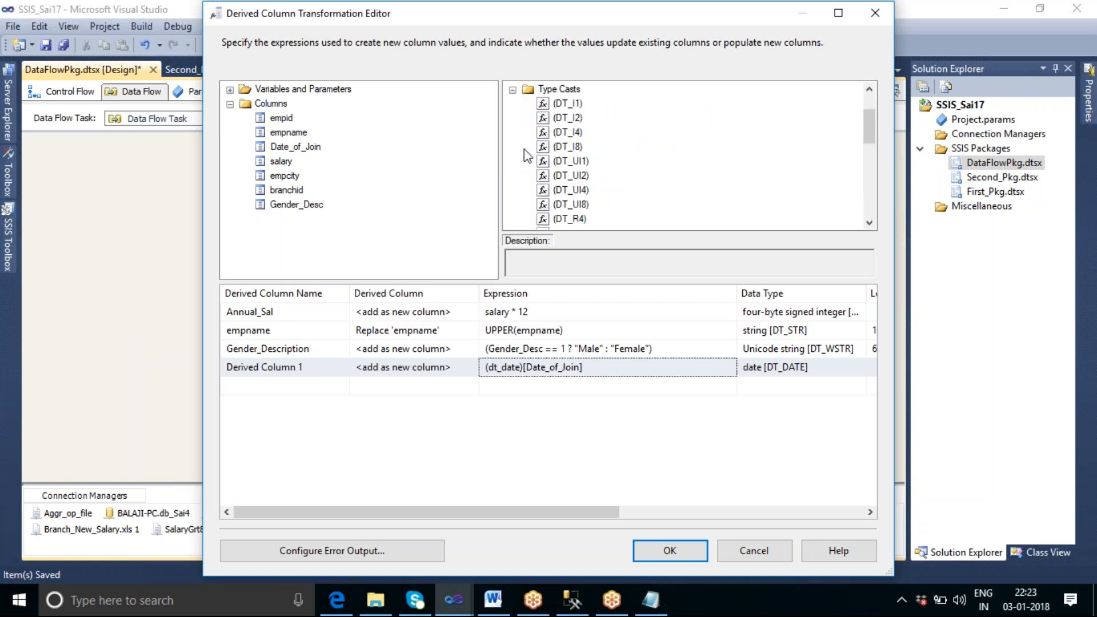
{"action": "scroll", "coordinate": [866, 138], "scroll_direction": "down", "scroll_amount": 3}
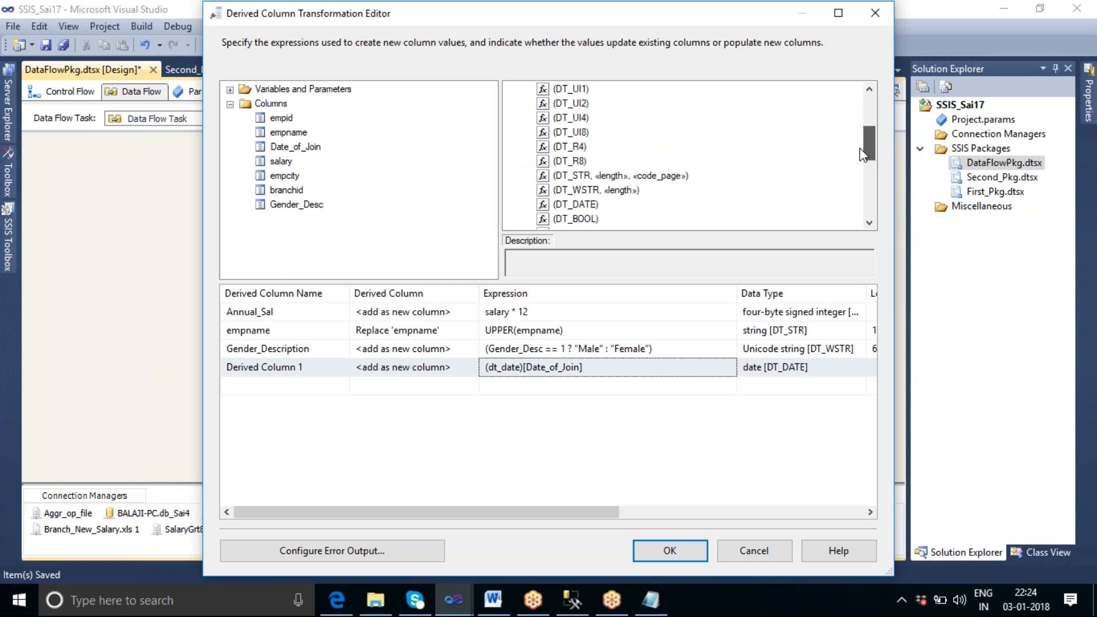
{"action": "left_click", "coordinate": [587, 192]}
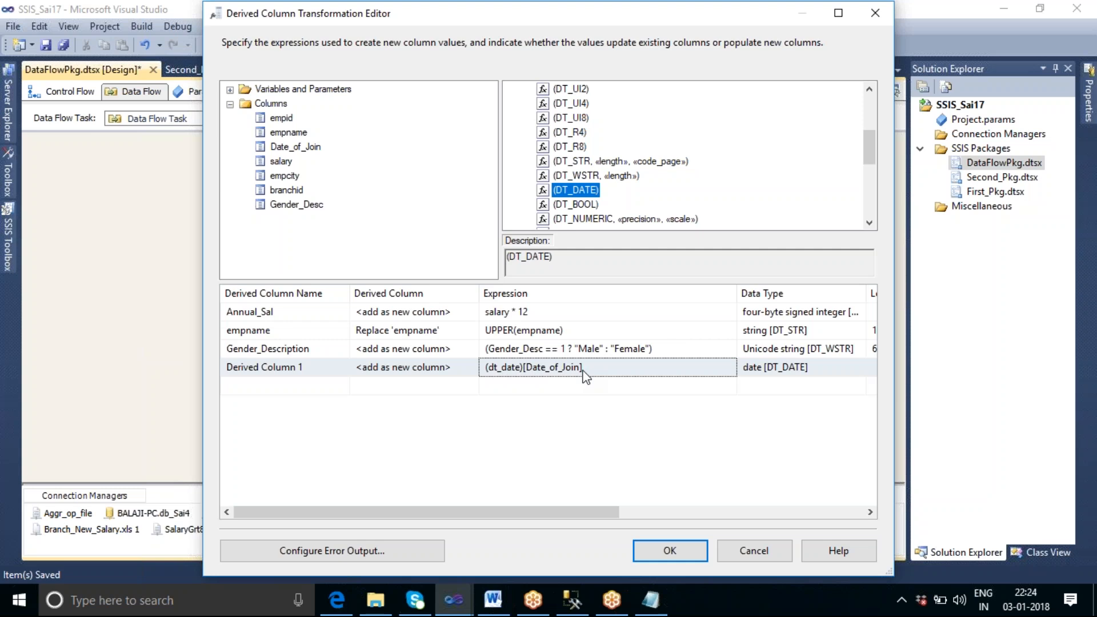
Try setting the date cast row to replace the existing Date_of_Join column
{"action": "left_click", "coordinate": [320, 368]}
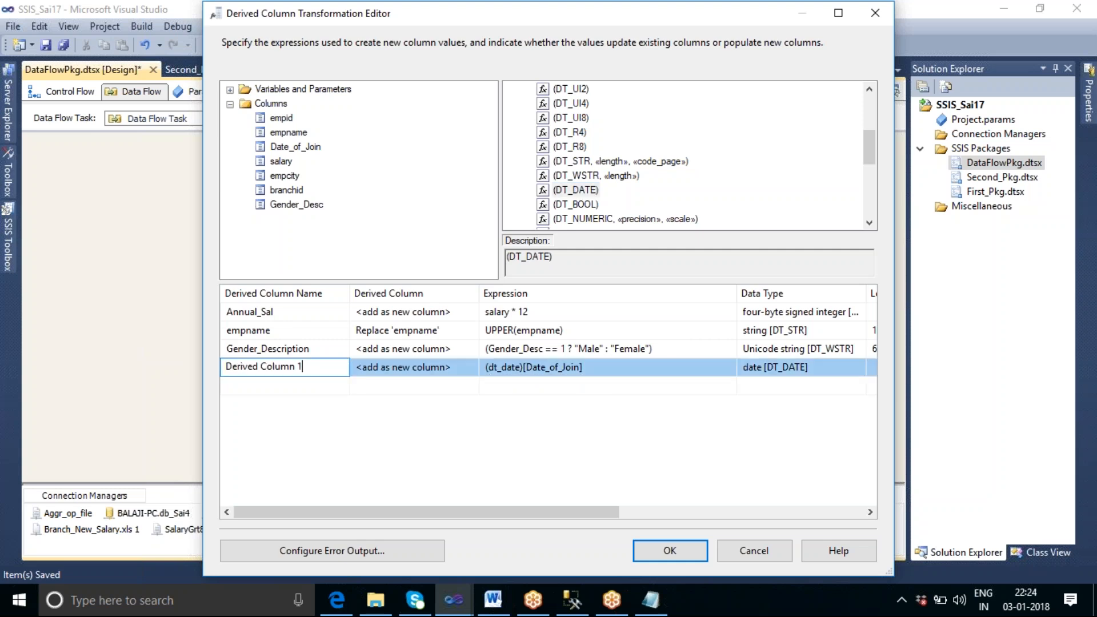
{"action": "left_click", "coordinate": [472, 371]}
{"action": "left_click", "coordinate": [471, 368]}
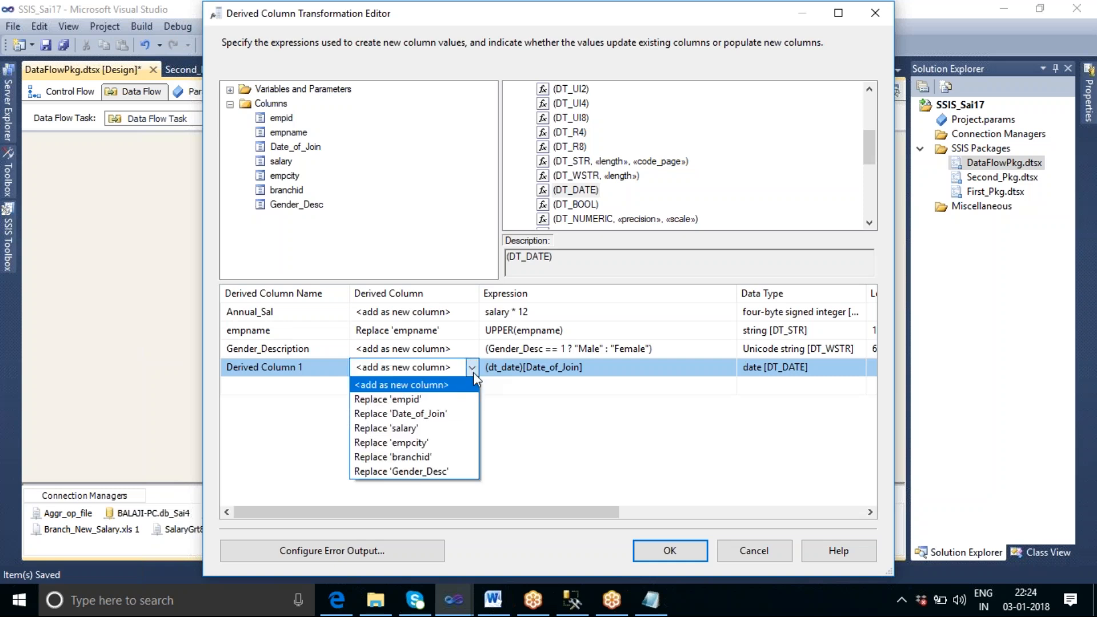
{"action": "left_click", "coordinate": [445, 415]}
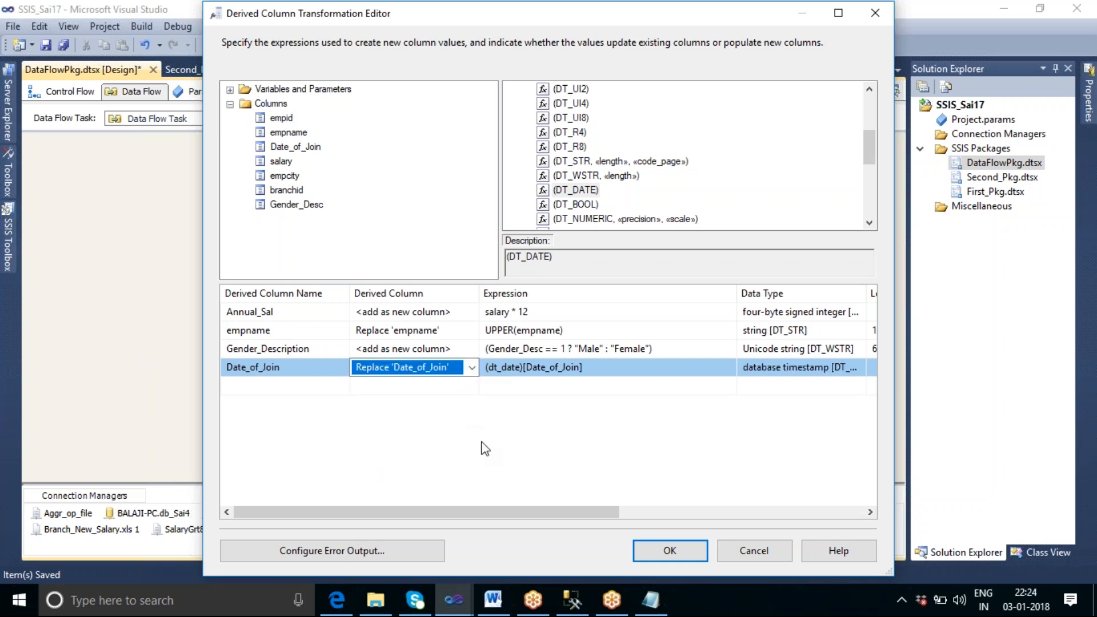
Switch the Date_of_Join row back to adding a new column and rename it Date_of_Join_New_Format
{"action": "left_click", "coordinate": [471, 367]}
{"action": "left_click", "coordinate": [455, 392]}
{"action": "left_click", "coordinate": [286, 368]}
{"action": "type", "text": "_"}
{"action": "type", "text": "Ne"}
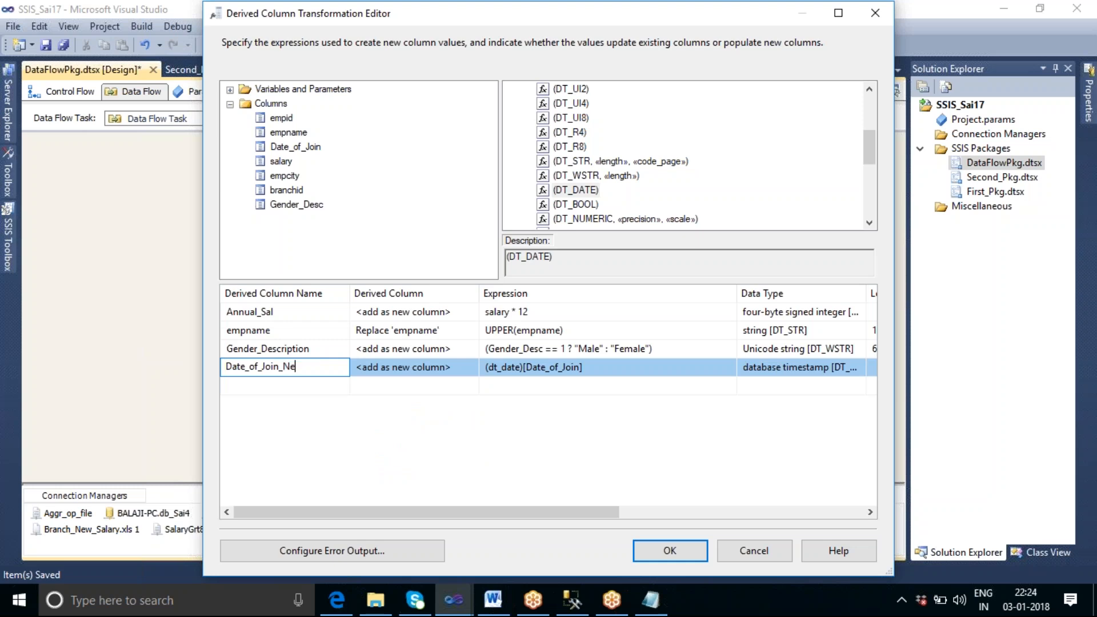
{"action": "type", "text": "w_Format"}
{"action": "left_click", "coordinate": [497, 436]}
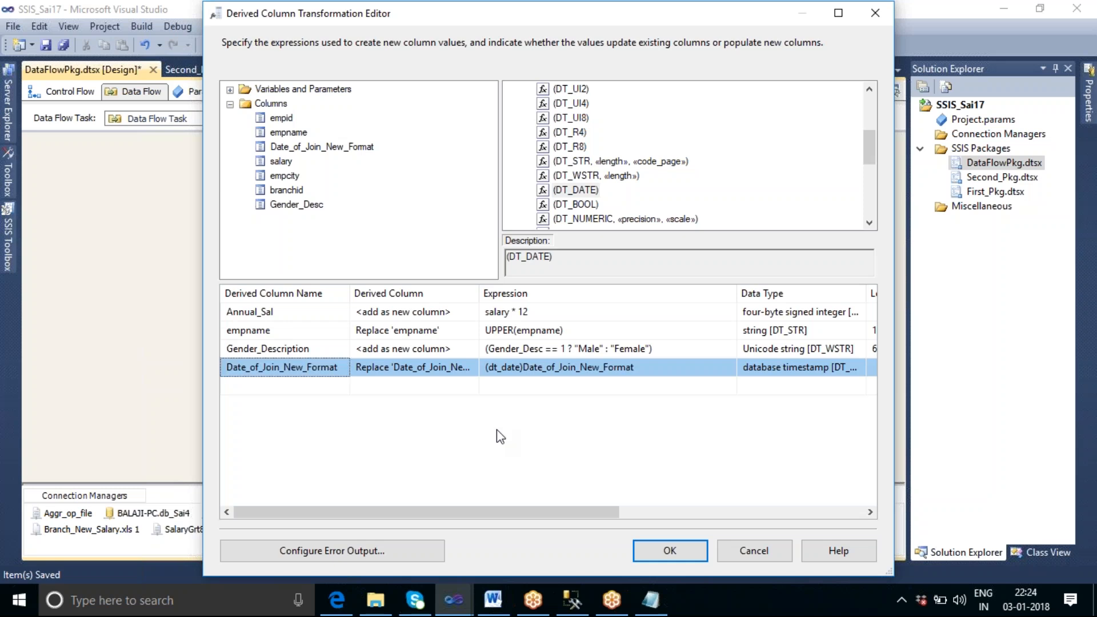
Set the date cast row to be added as a new column and name it New_Format_DOJ
{"action": "left_click", "coordinate": [467, 374]}
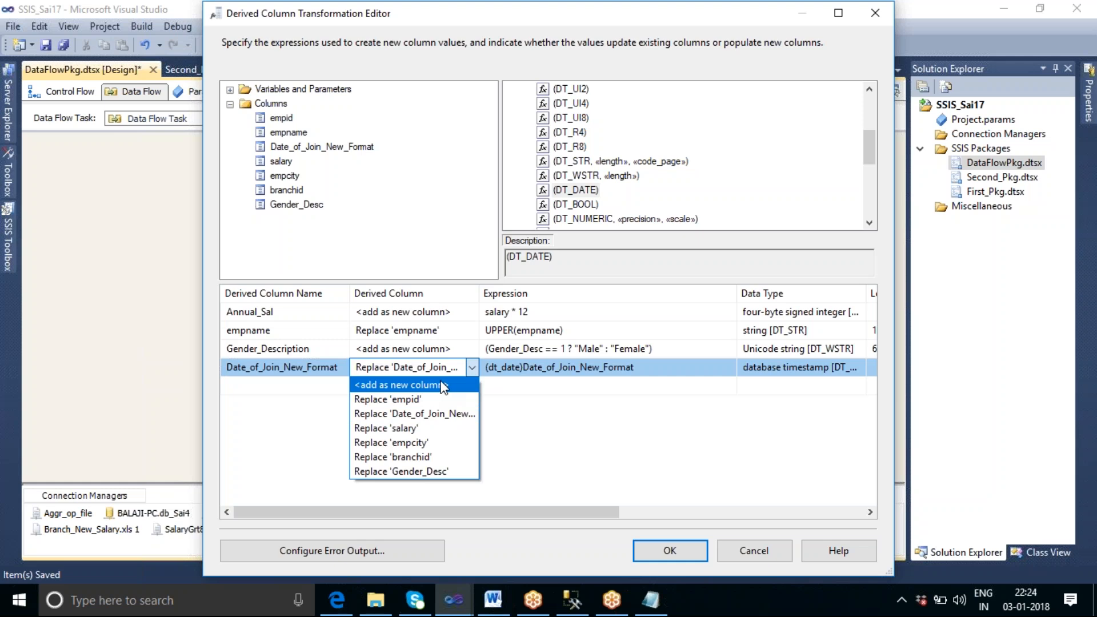
{"action": "left_click", "coordinate": [443, 386]}
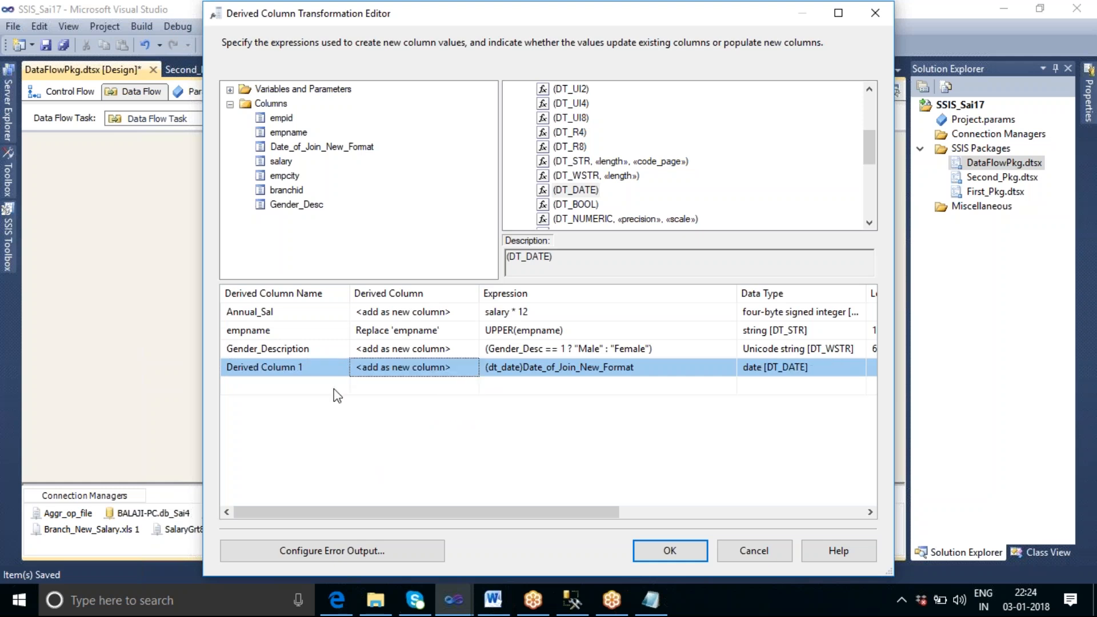
{"action": "left_click", "coordinate": [313, 375]}
{"action": "left_click", "coordinate": [313, 374]}
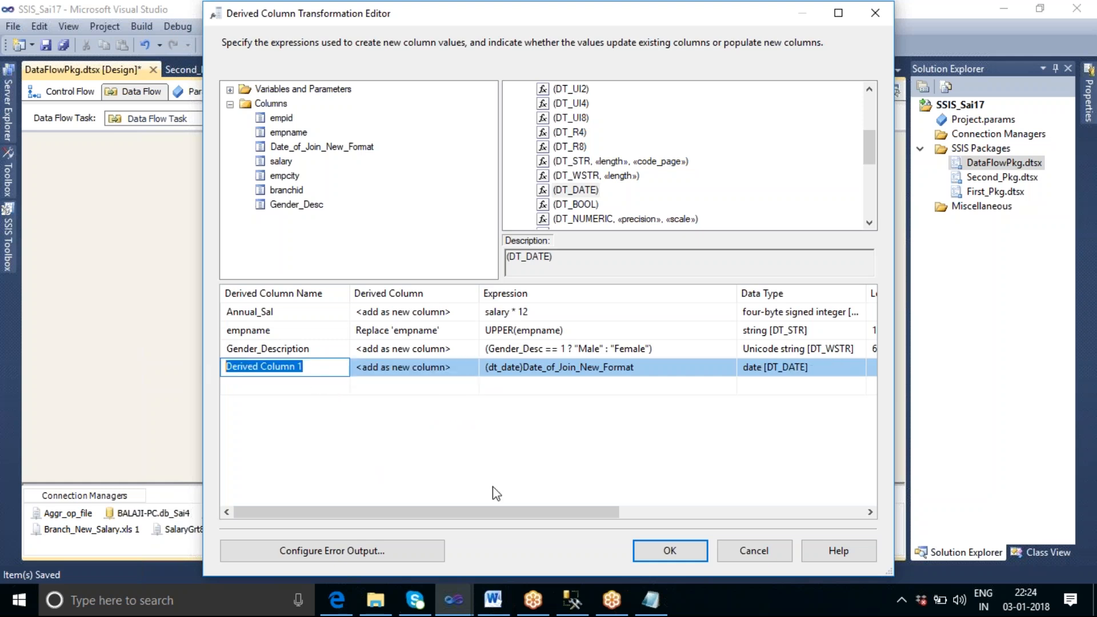
{"action": "type", "text": "New_Format"}
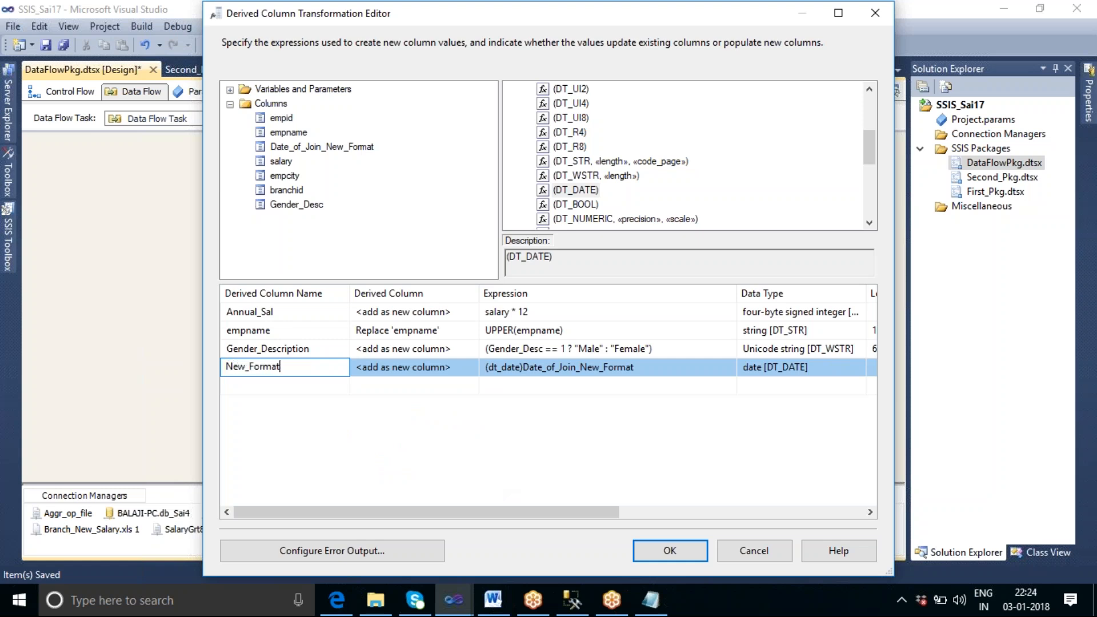
{"action": "type", "text": "_DOJ"}
{"action": "left_click", "coordinate": [514, 444]}
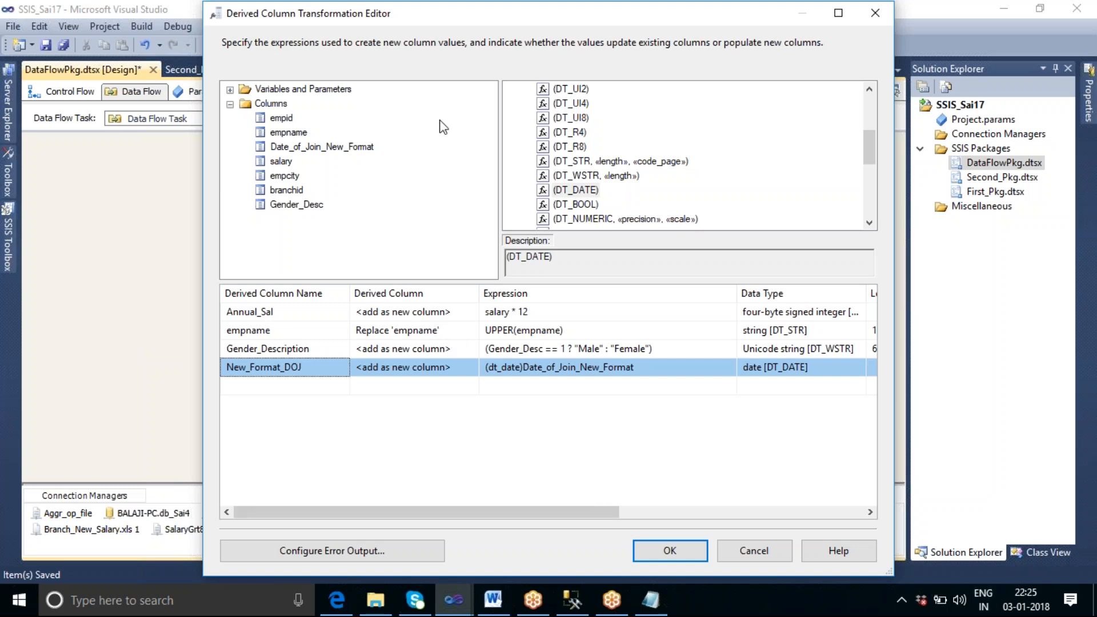
Add a derived column row on empcity with the expression left([empcity],4)
{"action": "left_click_drag", "start_coordinate": [292, 183], "coordinate": [520, 386]}
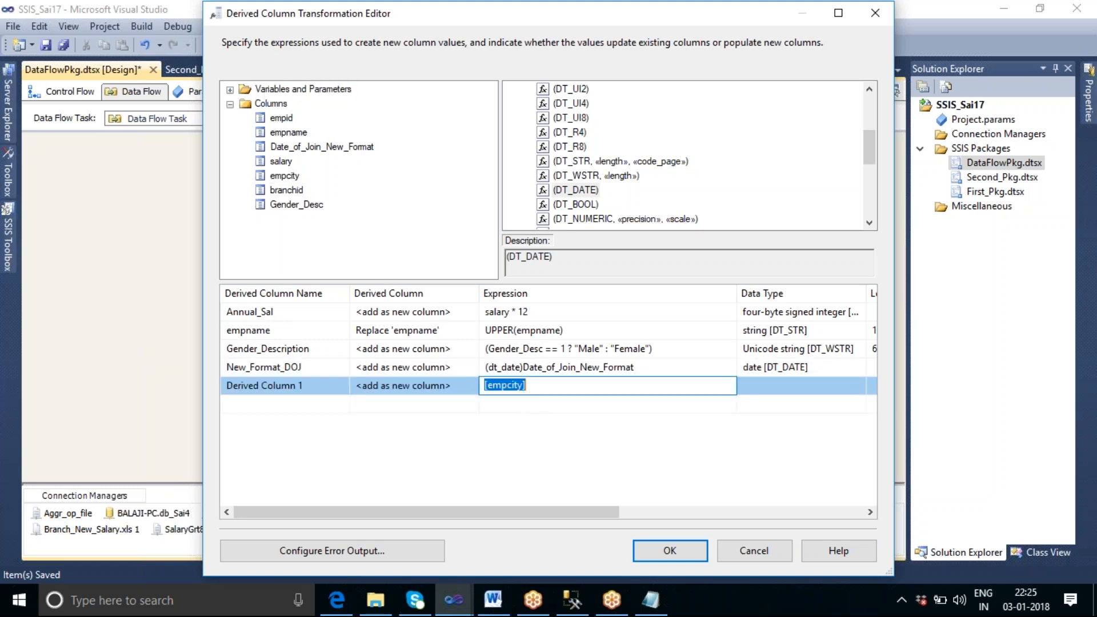
{"action": "left_click", "coordinate": [490, 389]}
{"action": "type", "text": "lEFT"}
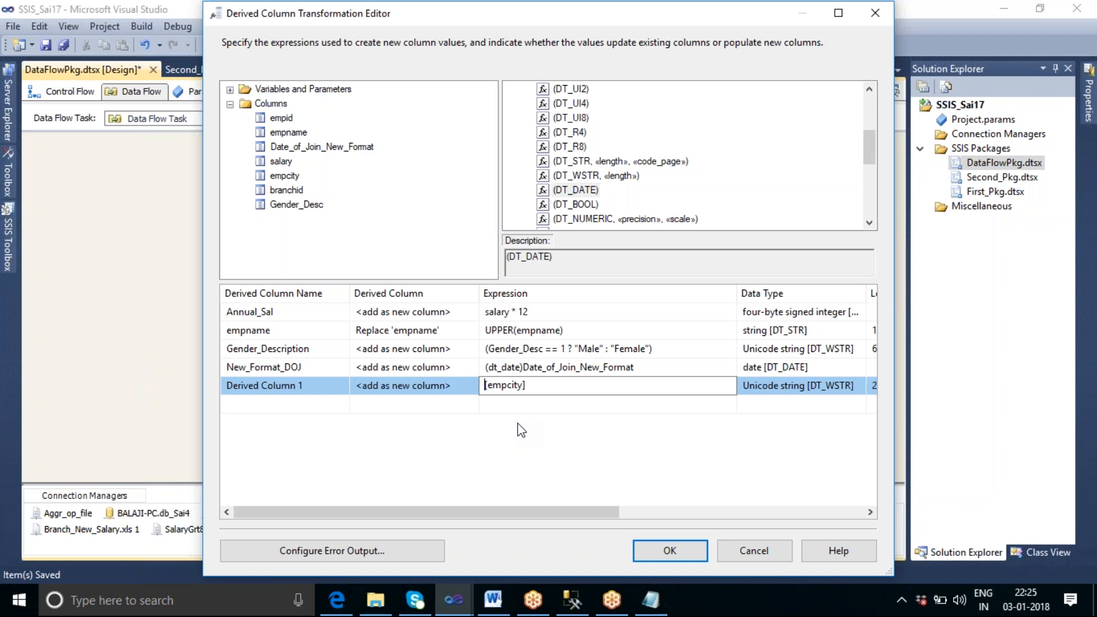
{"action": "key", "text": "BackSpace"}
{"action": "key", "text": "BackSpace"}
{"action": "key", "text": "BackSpace"}
{"action": "key", "text": "BackSpace"}
{"action": "type", "text": "lEF"}
{"action": "key", "text": "BackSpace"}
{"action": "key", "text": "BackSpace"}
{"action": "key", "text": "BackSpace"}
{"action": "type", "text": "left("}
{"action": "type", "text": ",4)"}
{"action": "left_click", "coordinate": [547, 445]}
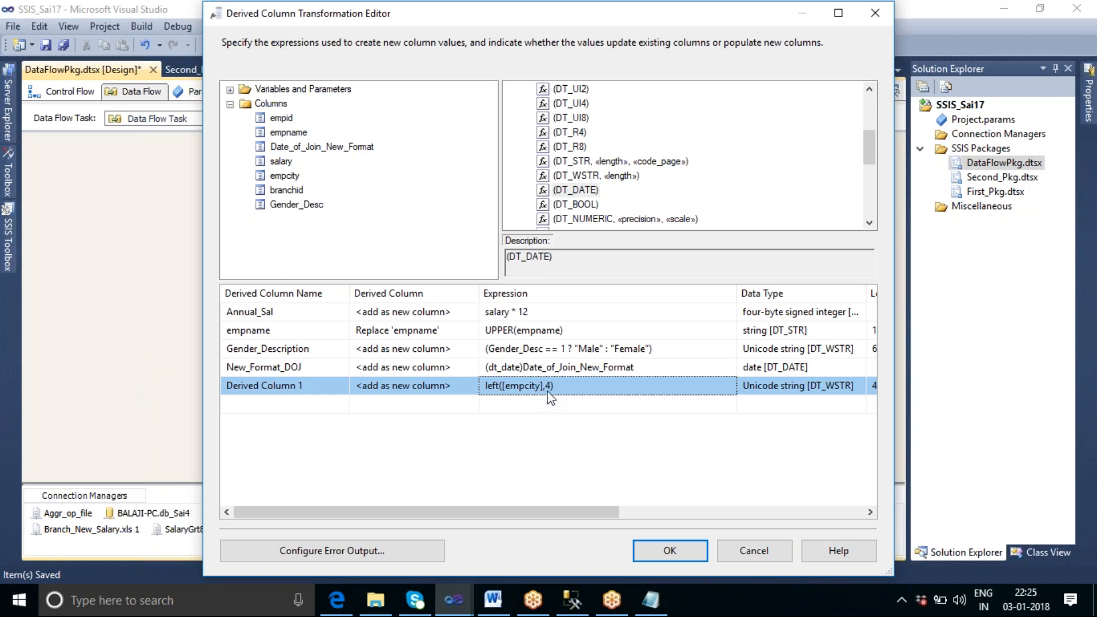
Name the empcity derived column Left_Emp_City and accept the Derived Column transformation settings
{"action": "left_click", "coordinate": [320, 392]}
{"action": "left_click_drag", "start_coordinate": [320, 392], "coordinate": [224, 391]}
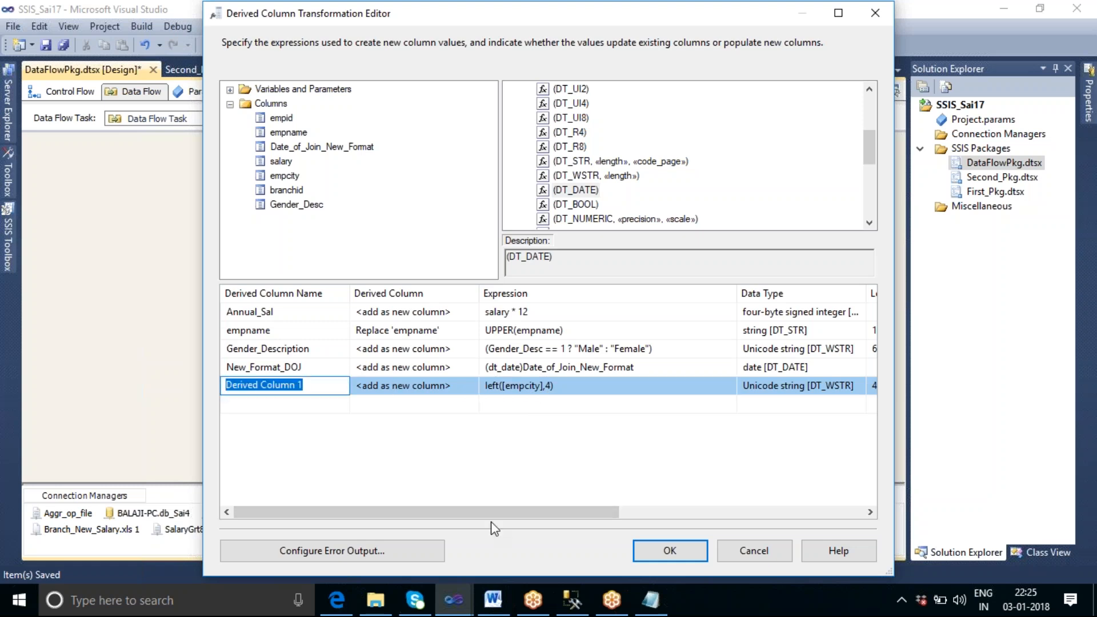
{"action": "type", "text": "Left_Emp_City"}
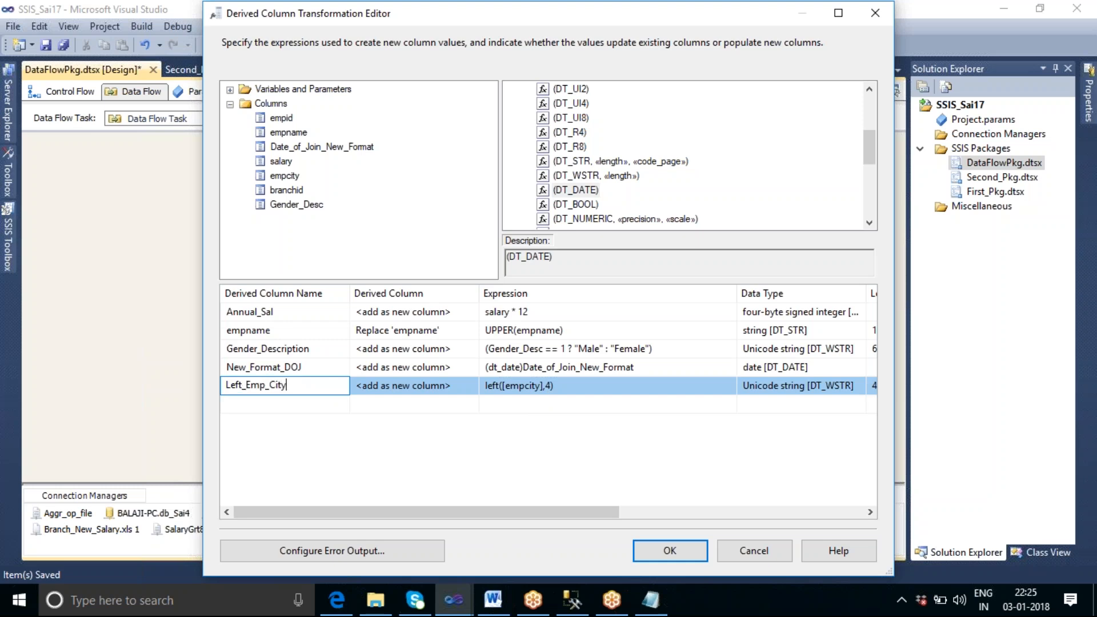
{"action": "left_click", "coordinate": [524, 477]}
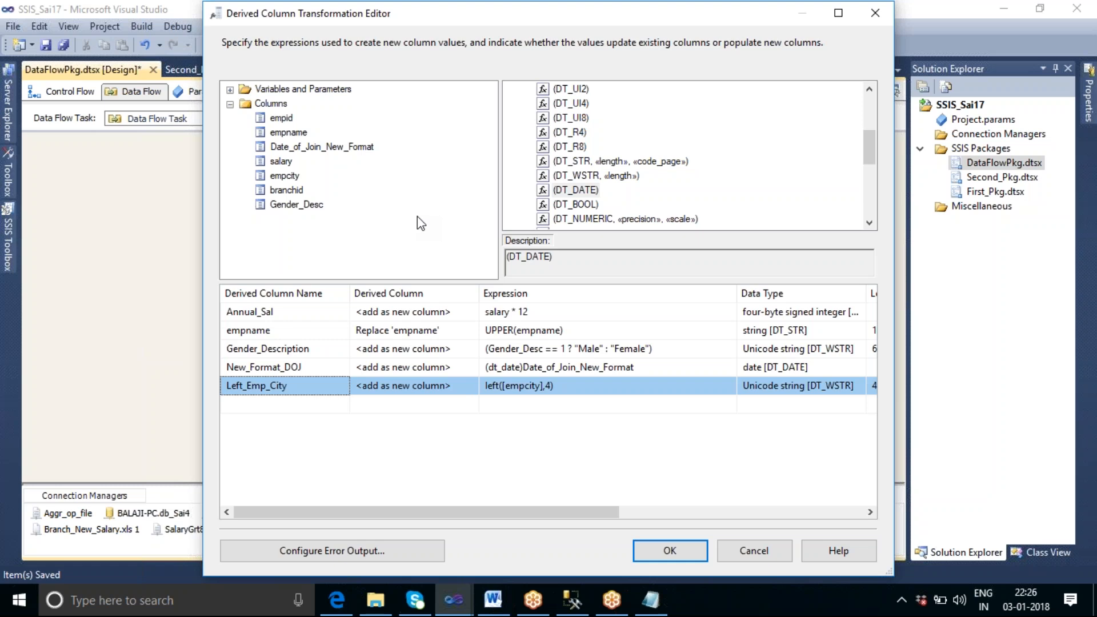
{"action": "left_click", "coordinate": [669, 552]}
{"action": "left_click", "coordinate": [558, 335]}
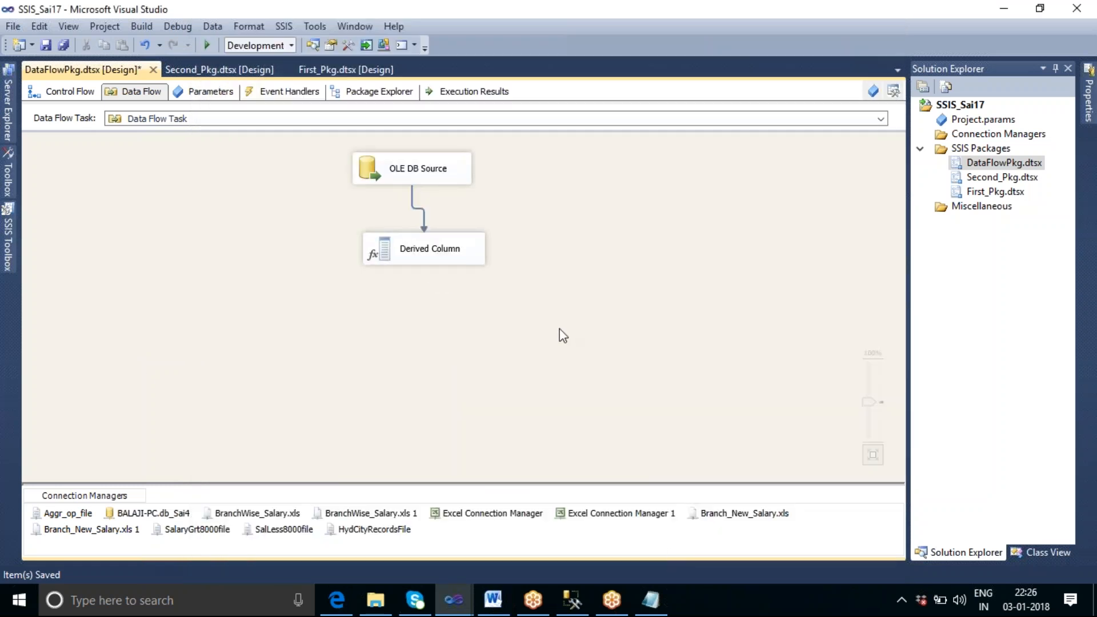
Add an Excel Destination below the Derived Column, connect the Derived Column output to it, and open the destination for editing
{"action": "left_click", "coordinate": [8, 237]}
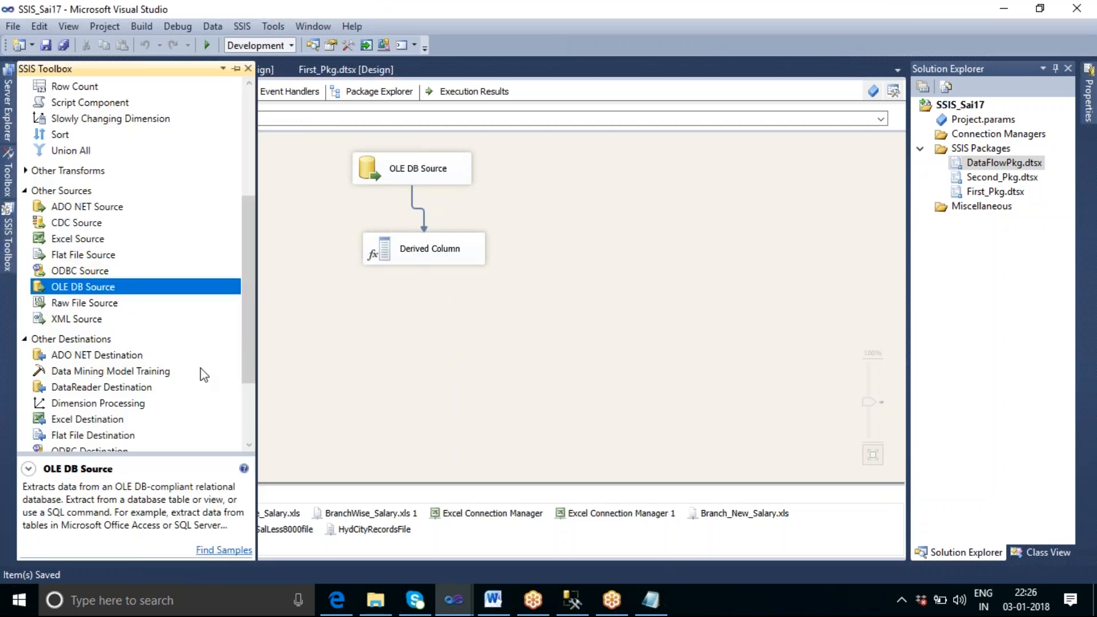
{"action": "left_click", "coordinate": [99, 421]}
{"action": "left_click_drag", "start_coordinate": [381, 364], "coordinate": [382, 366]}
{"action": "left_click", "coordinate": [439, 258]}
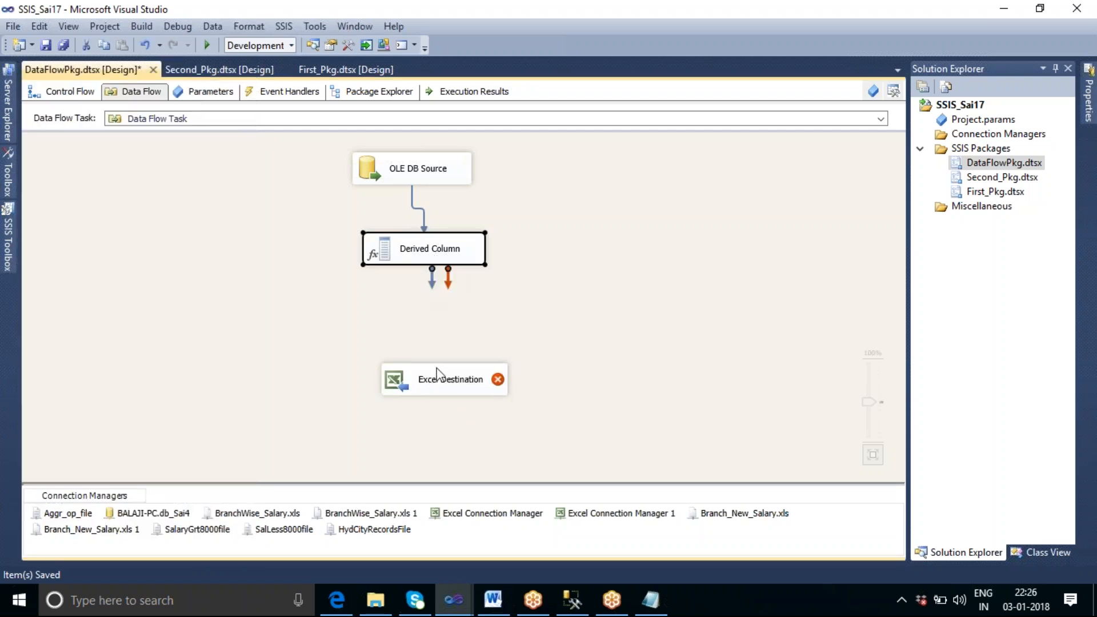
{"action": "left_click", "coordinate": [439, 390]}
{"action": "left_click", "coordinate": [434, 257]}
{"action": "left_click", "coordinate": [431, 286]}
{"action": "left_click", "coordinate": [427, 263]}
{"action": "left_click", "coordinate": [427, 289]}
{"action": "left_click", "coordinate": [439, 259]}
{"action": "left_click_drag", "start_coordinate": [423, 273], "coordinate": [451, 379]}
{"action": "double_click", "coordinate": [474, 382]}
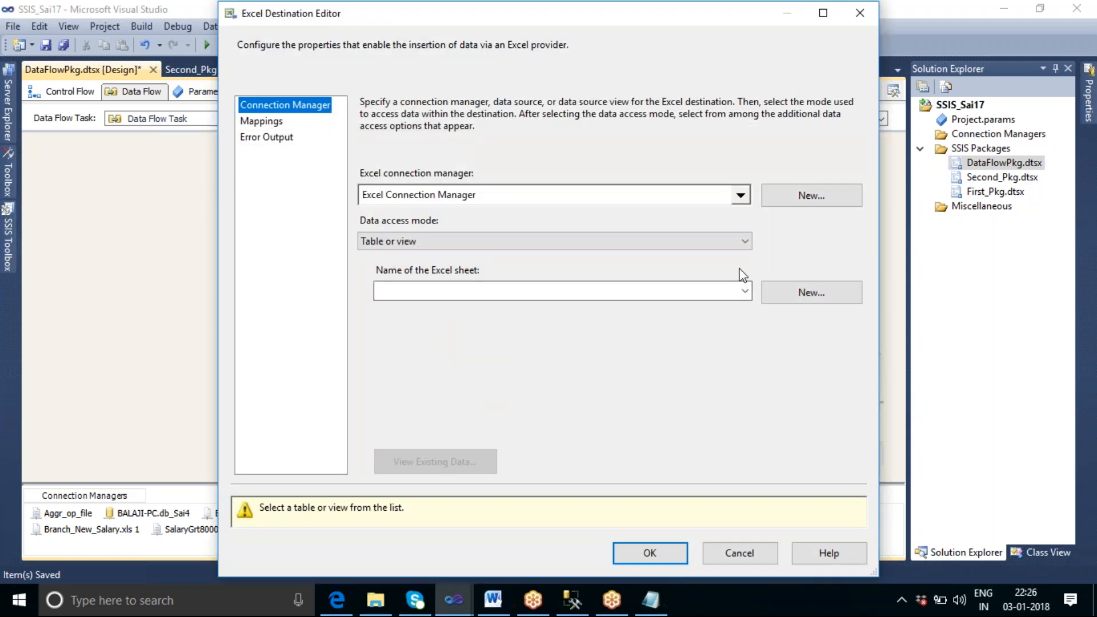
{"action": "left_click", "coordinate": [741, 201]}
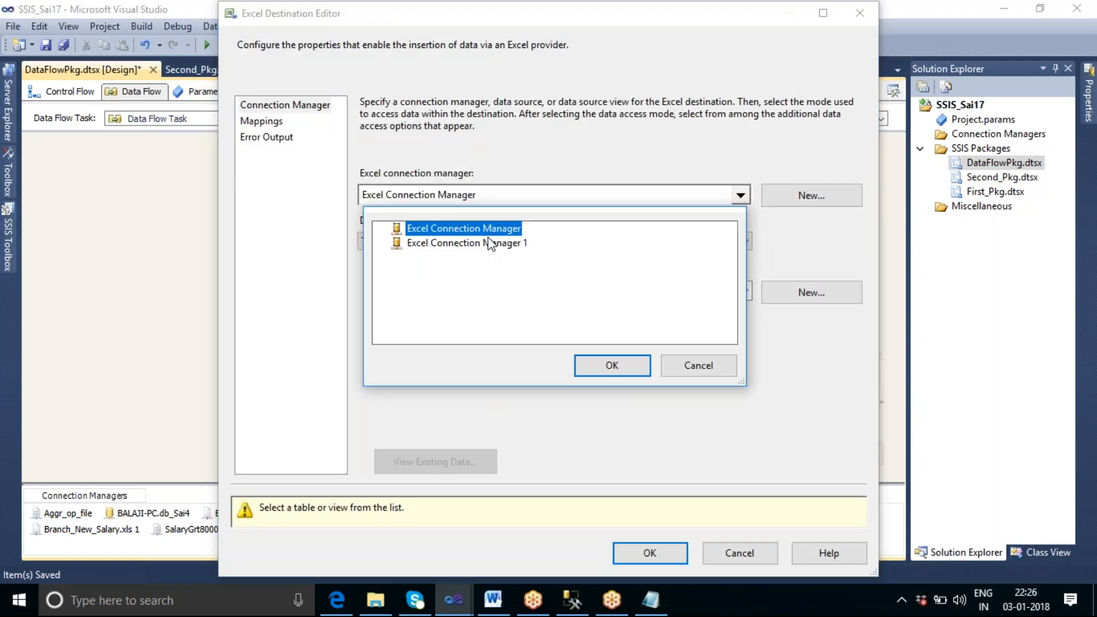
{"action": "left_click", "coordinate": [485, 247]}
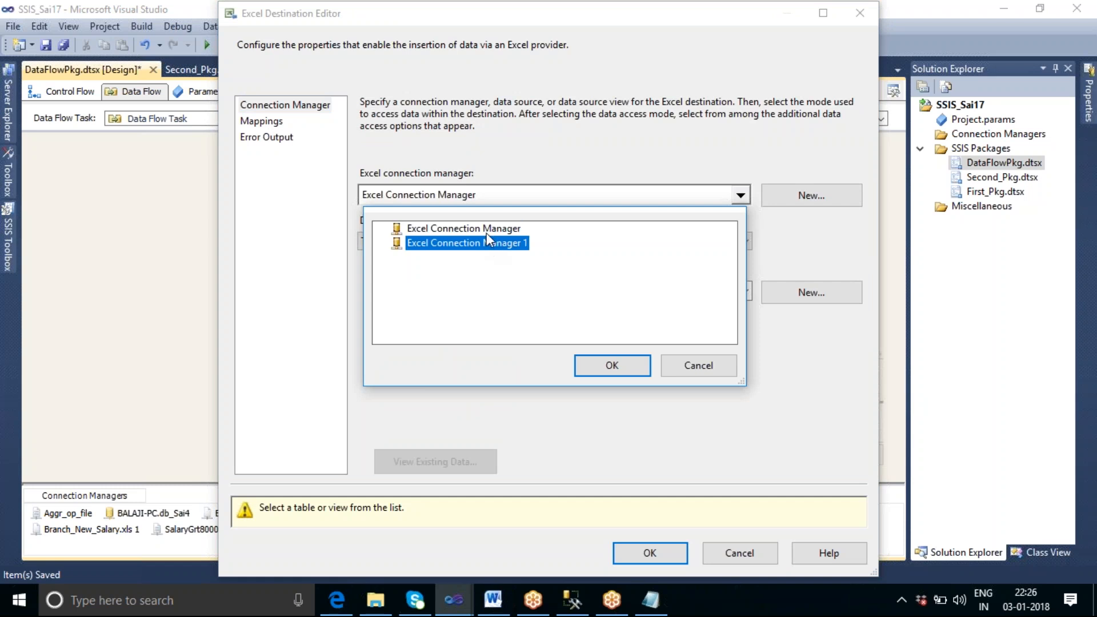
{"action": "left_click", "coordinate": [485, 230]}
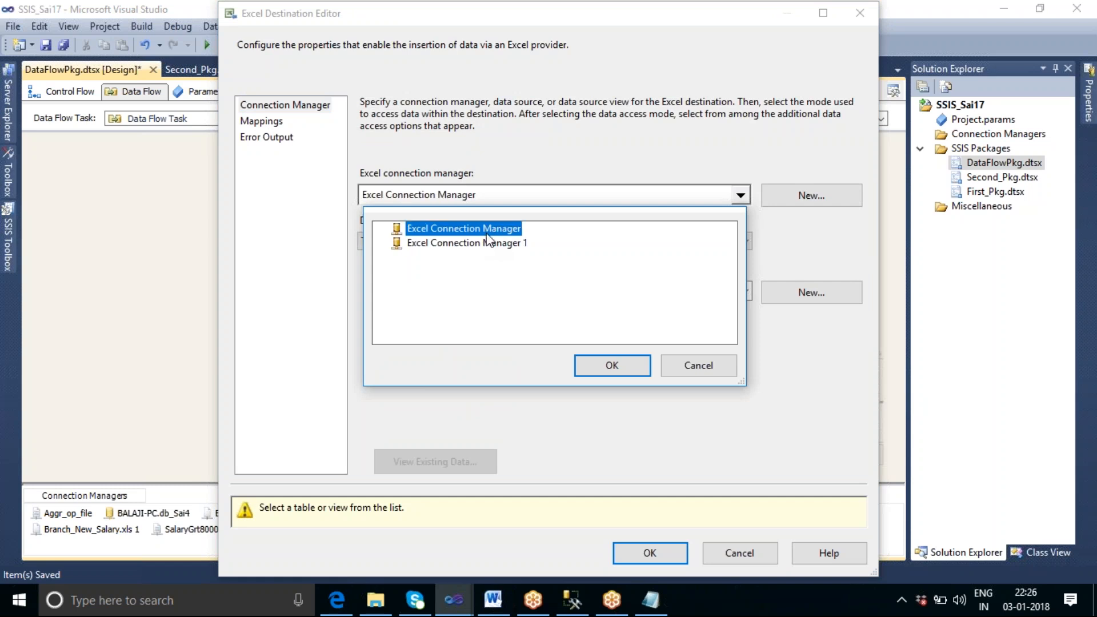
{"action": "left_click", "coordinate": [700, 368]}
Create a new Excel connection for the destination to the file Derive_col_op.xls in the SSIS_Tharala folder
{"action": "left_click", "coordinate": [790, 200]}
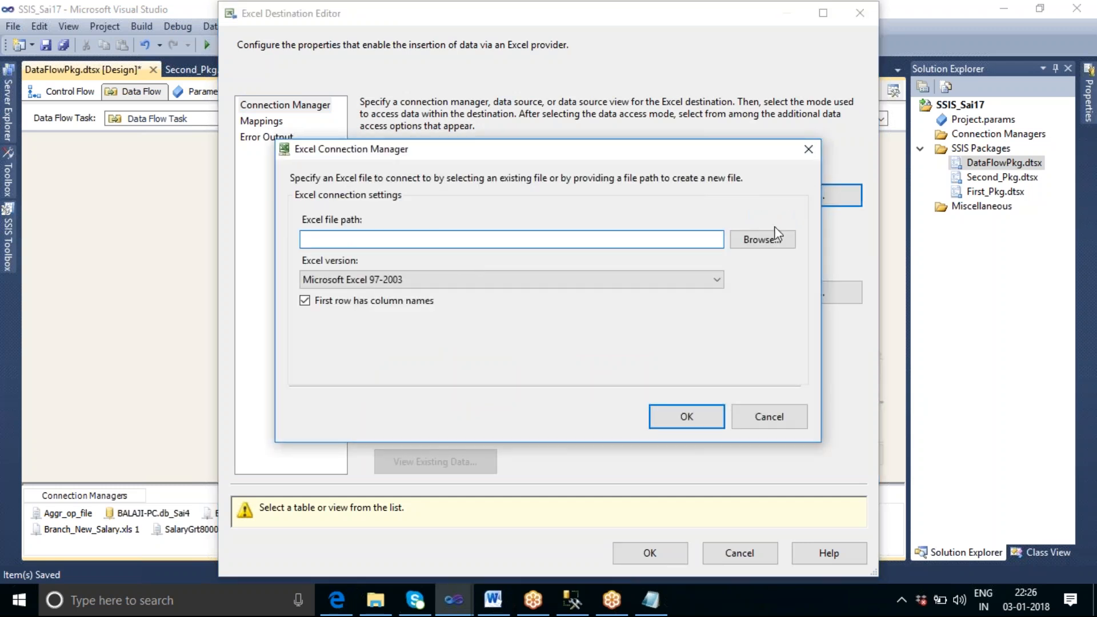
{"action": "left_click", "coordinate": [771, 241]}
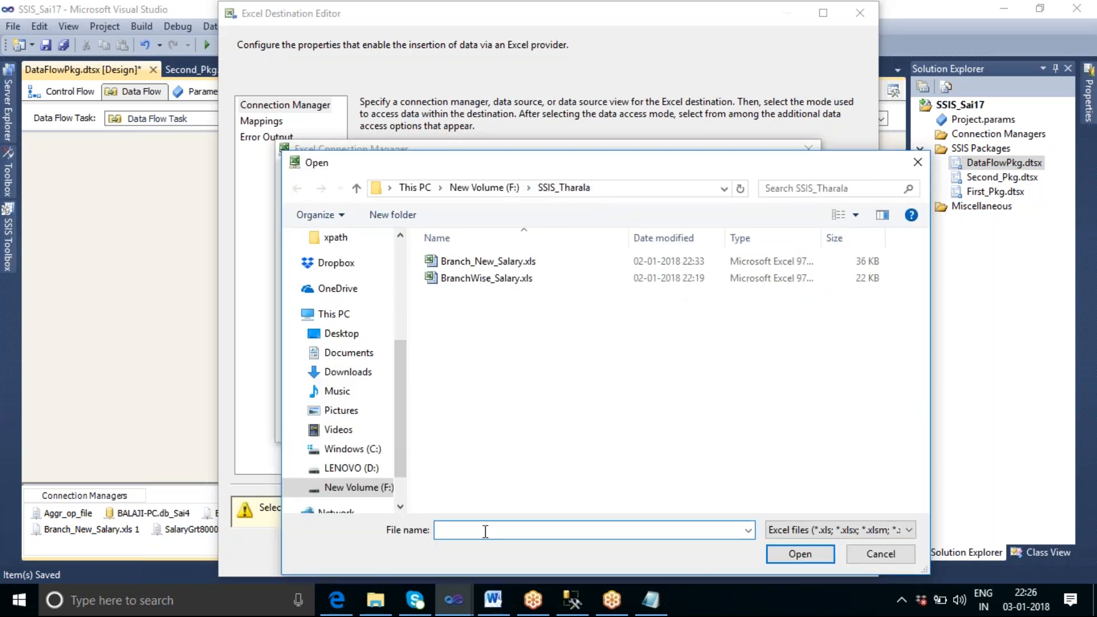
{"action": "type", "text": "d"}
{"action": "key", "text": "BackSpace"}
{"action": "type", "text": "Derive_col_op.xls"}
{"action": "left_click", "coordinate": [810, 555]}
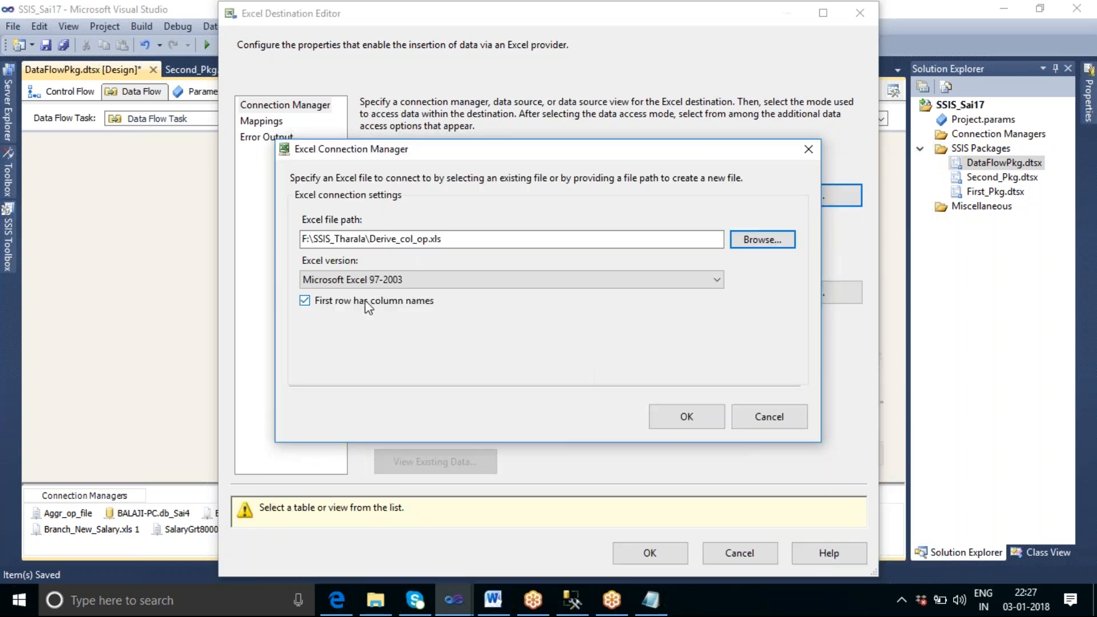
{"action": "left_click", "coordinate": [679, 420]}
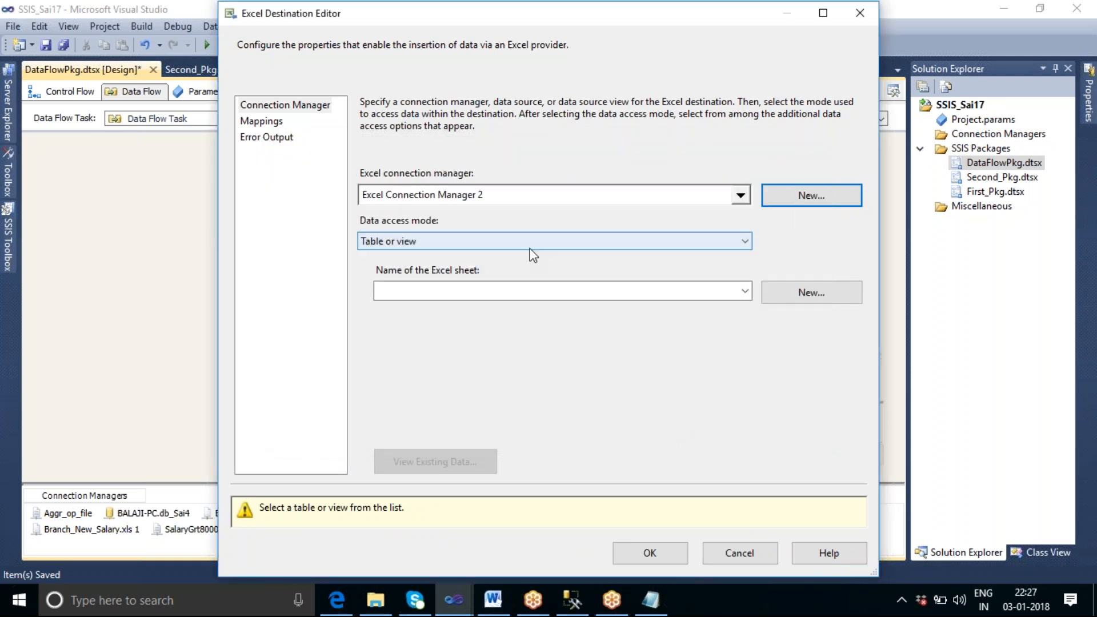
Create a new Excel sheet for the destination, changing the table name in the CREATE TABLE statement to E_derive_col
{"action": "left_click", "coordinate": [793, 296]}
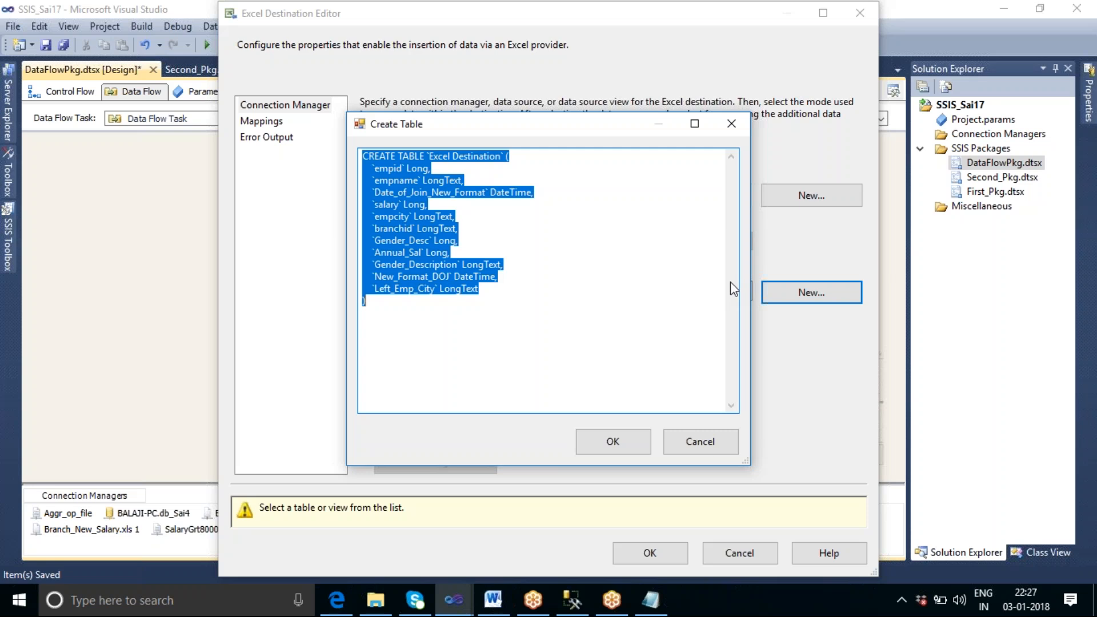
{"action": "left_click_drag", "start_coordinate": [502, 155], "coordinate": [435, 162]}
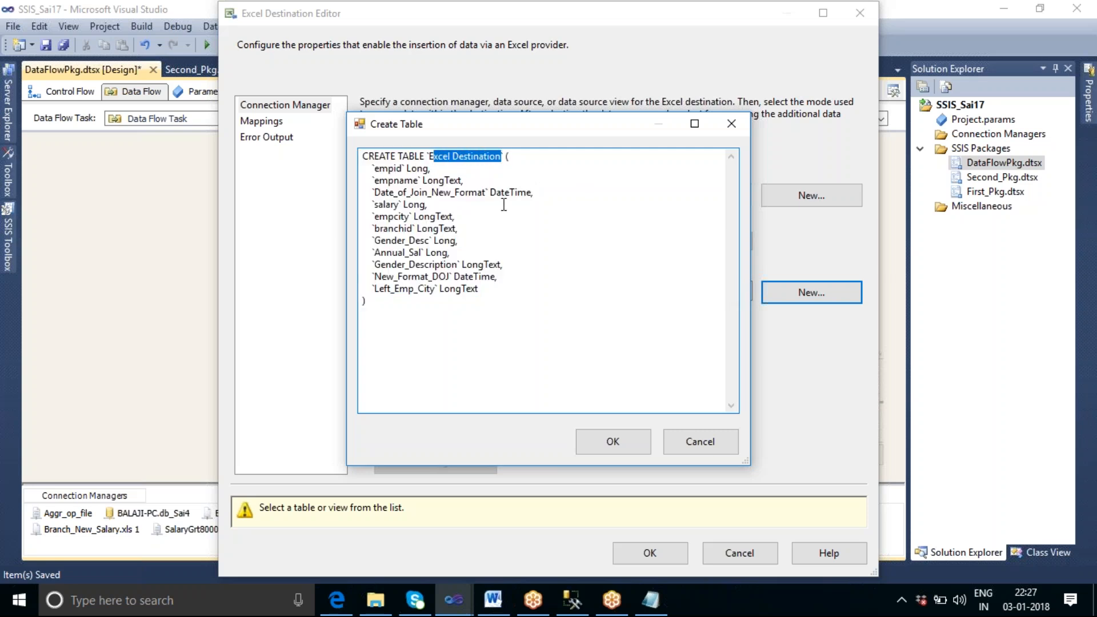
{"action": "type", "text": "_derive"}
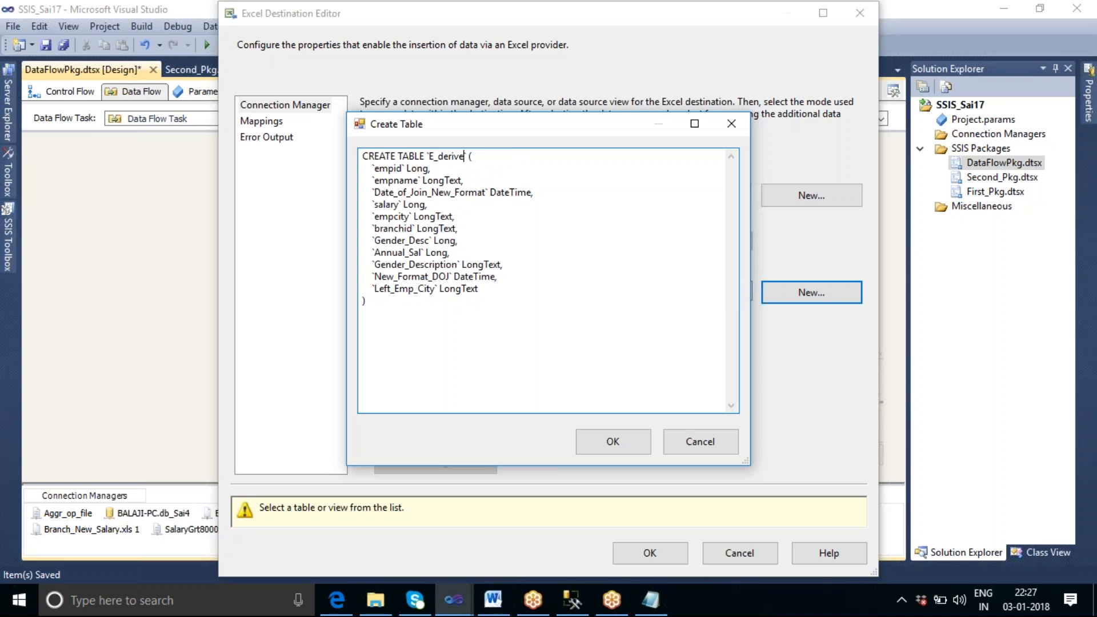
{"action": "type", "text": "_col"}
{"action": "left_click", "coordinate": [623, 450]}
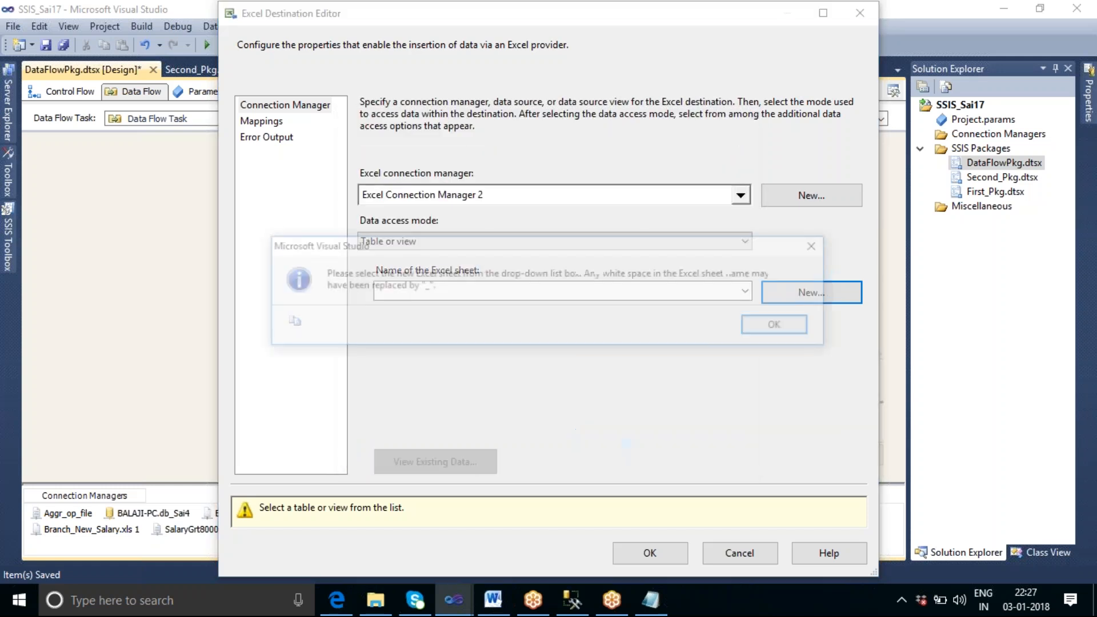
{"action": "left_click", "coordinate": [787, 327]}
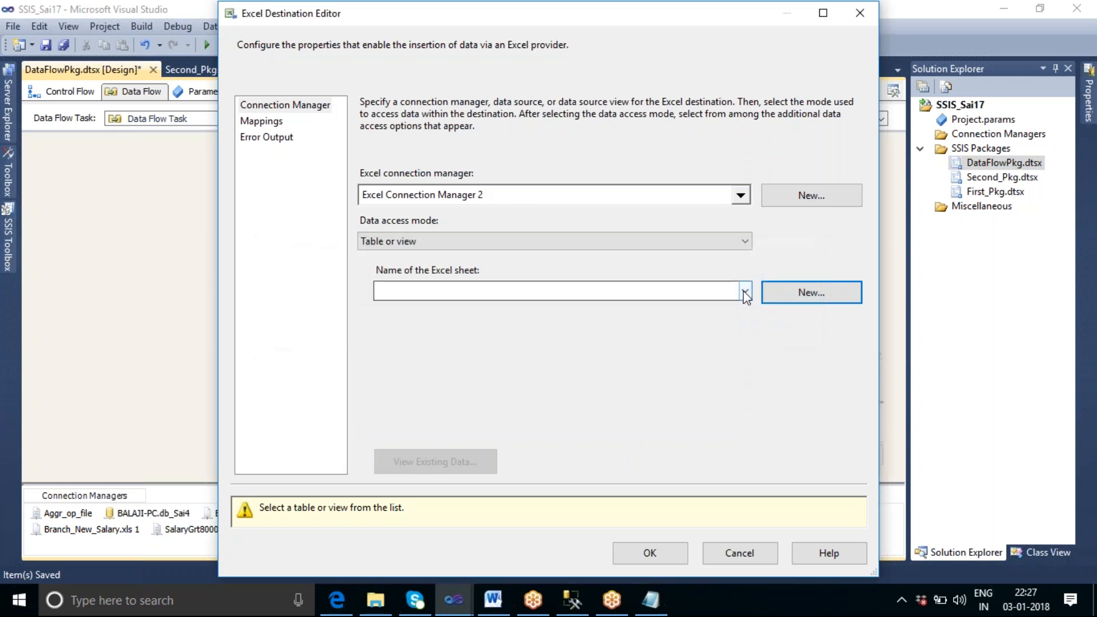
Choose the E_derive_col$ sheet as the destination, check its column mappings, and accept the Excel Destination settings
{"action": "left_click", "coordinate": [745, 291]}
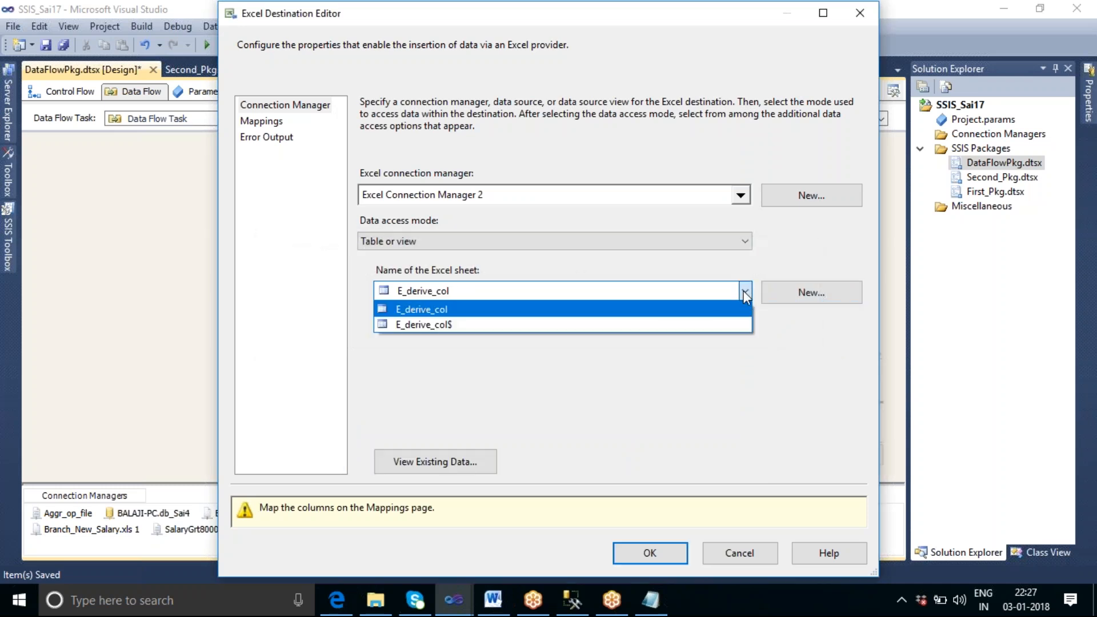
{"action": "left_click", "coordinate": [486, 324]}
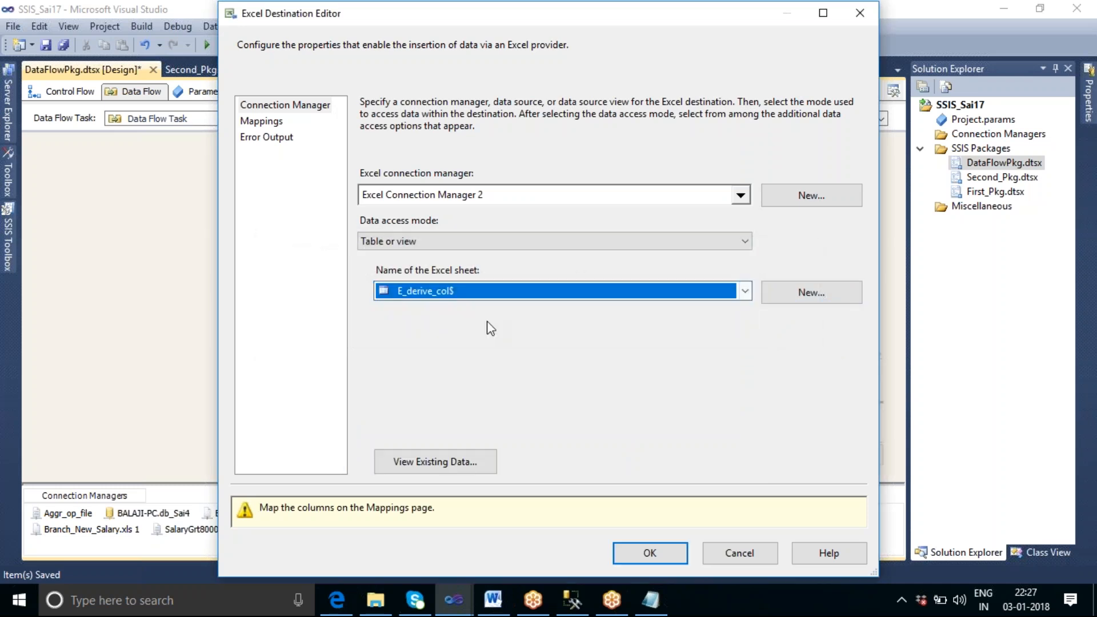
{"action": "left_click", "coordinate": [268, 122]}
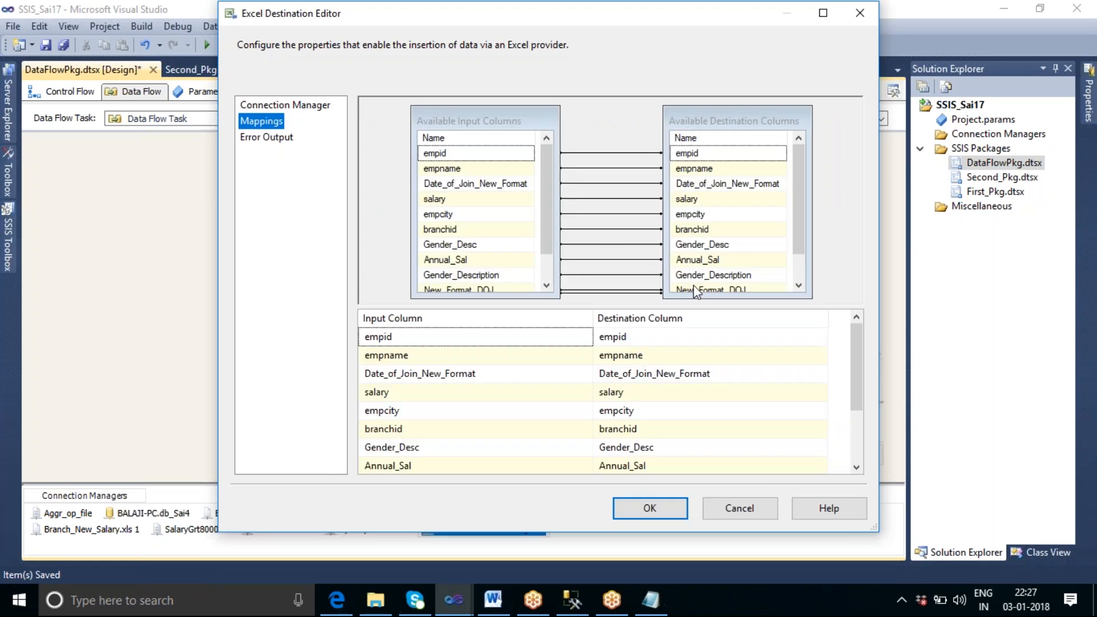
{"action": "left_click_drag", "start_coordinate": [858, 365], "coordinate": [856, 437]}
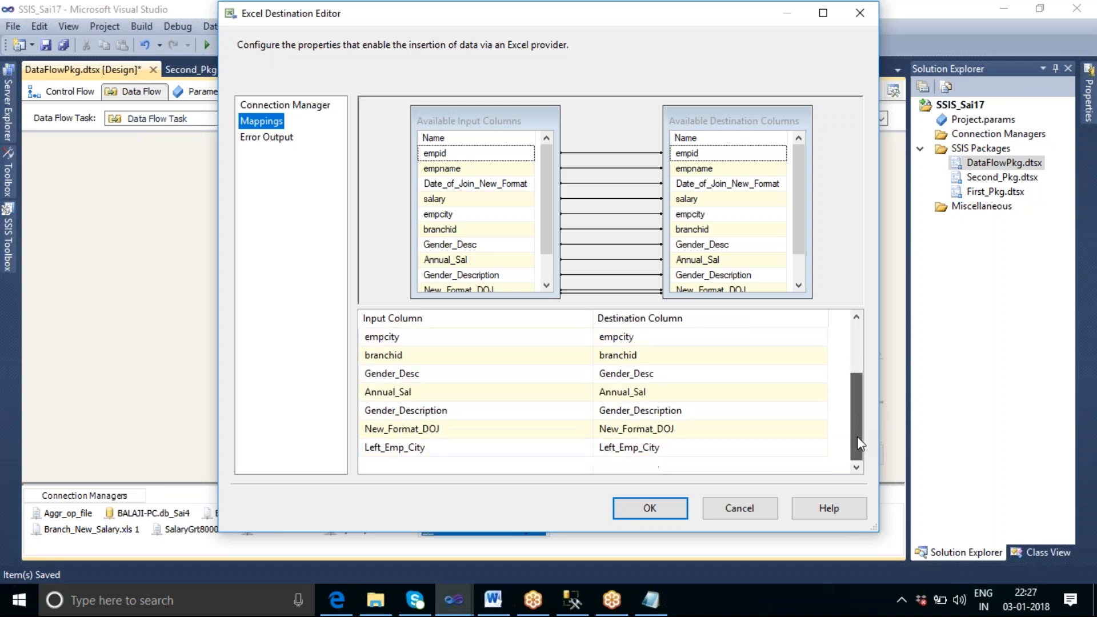
{"action": "left_click", "coordinate": [649, 508]}
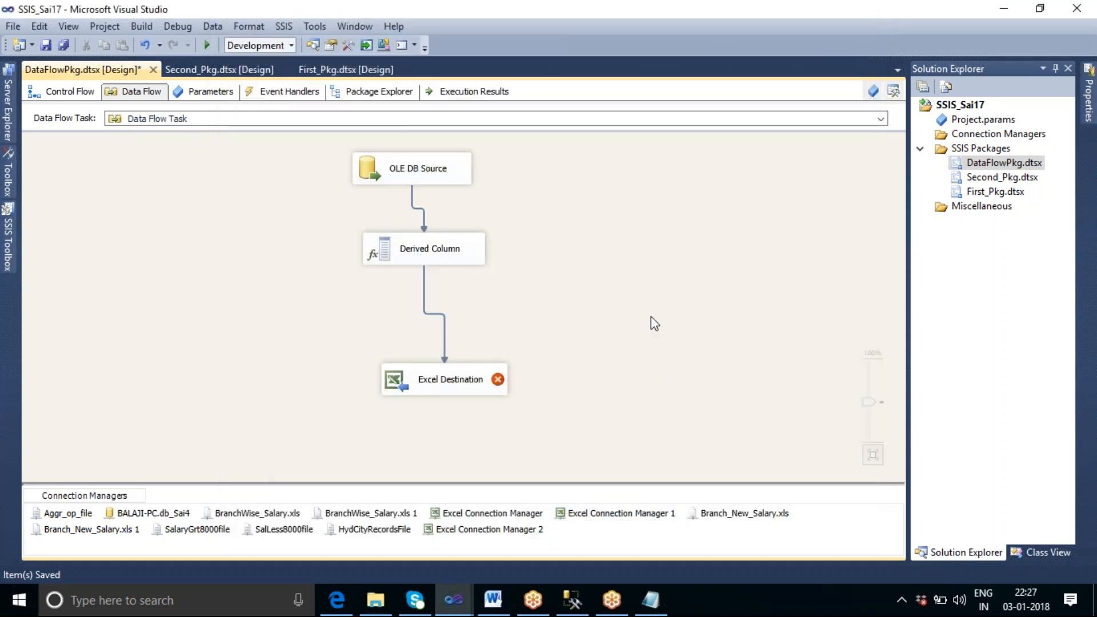
Check the error on the Excel Destination and delete the path linking it to the Derived Column
{"action": "mouse_move", "coordinate": [482, 380]}
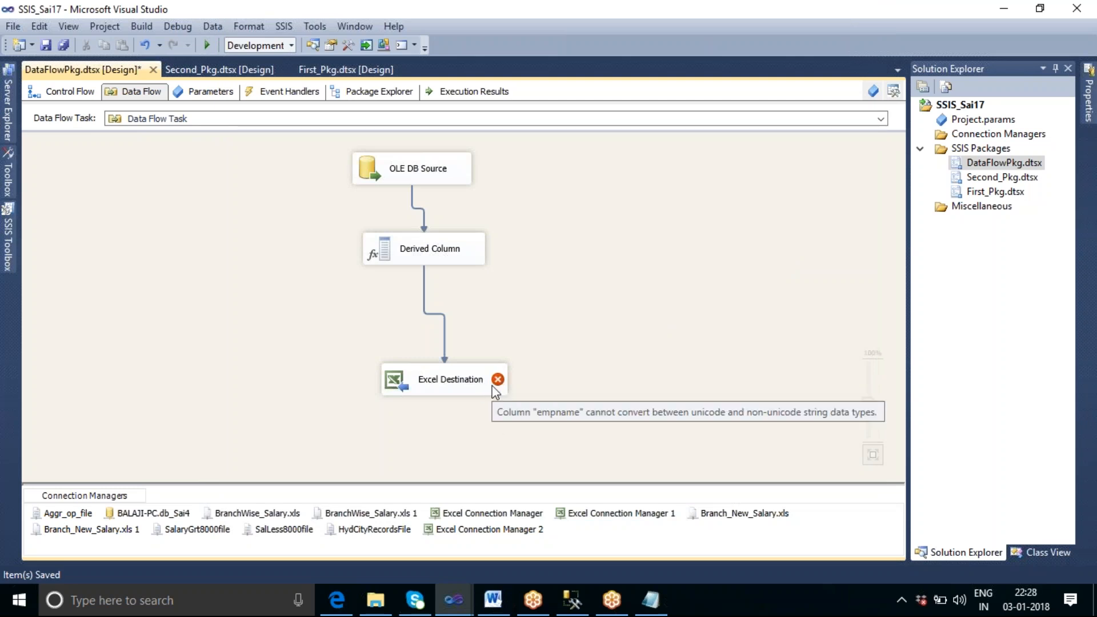
{"action": "left_click", "coordinate": [444, 333]}
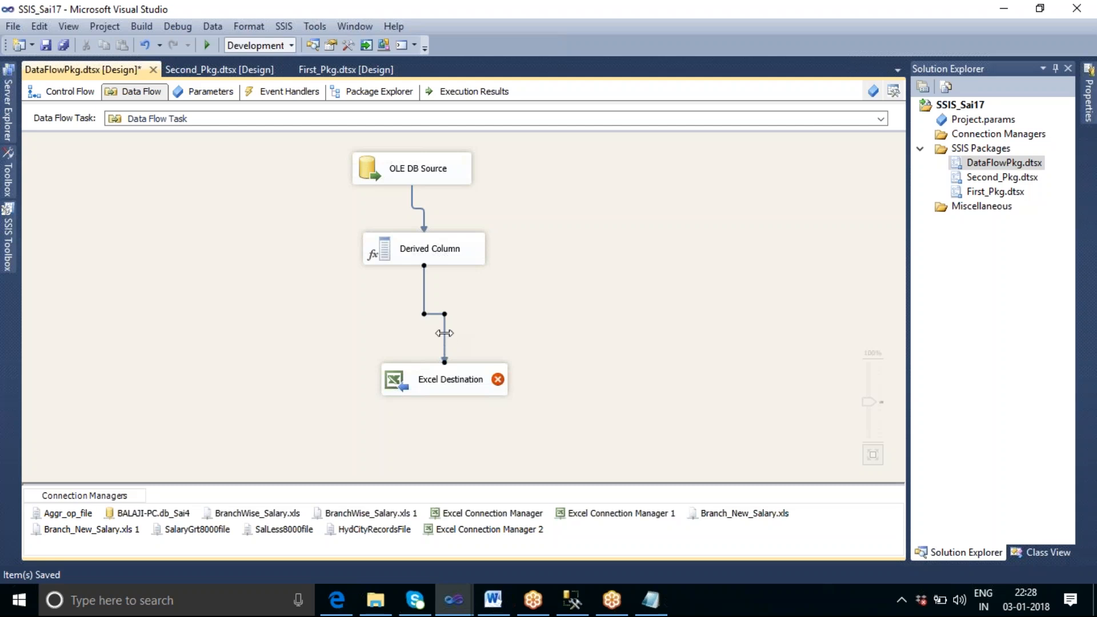
{"action": "key", "text": "Delete"}
Add a Data Conversion transformation between the Derived Column and the Excel Destination, and connect the Derived Column output to it
{"action": "left_click", "coordinate": [10, 249]}
{"action": "scroll", "coordinate": [171, 171], "scroll_direction": "up", "scroll_amount": 5}
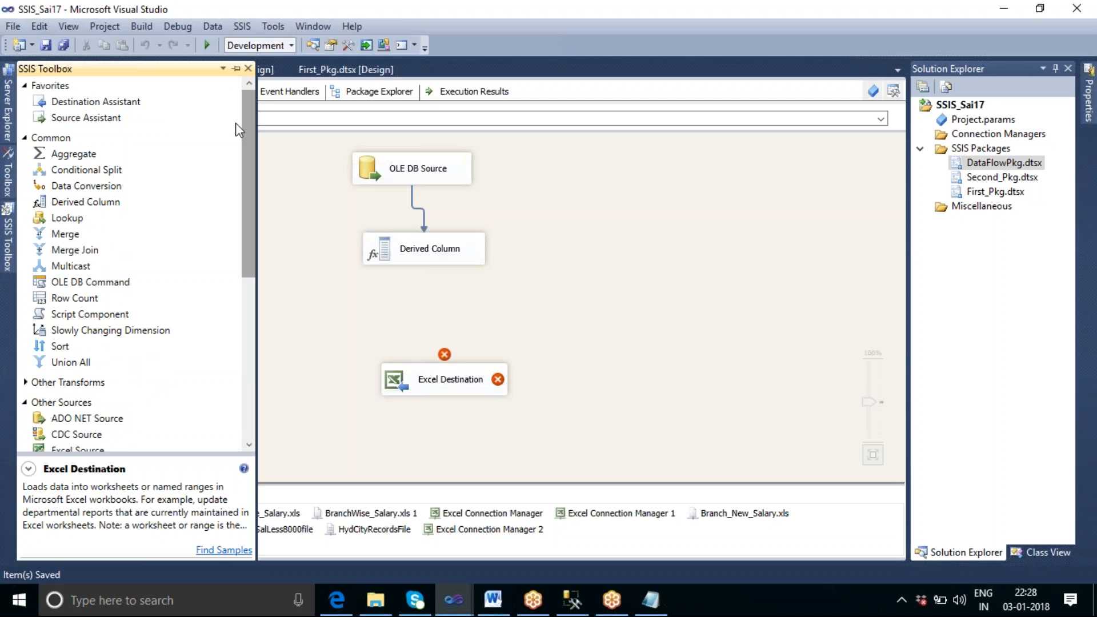
{"action": "left_click", "coordinate": [111, 186]}
{"action": "left_click_drag", "start_coordinate": [391, 297], "coordinate": [481, 337]}
{"action": "left_click", "coordinate": [422, 251]}
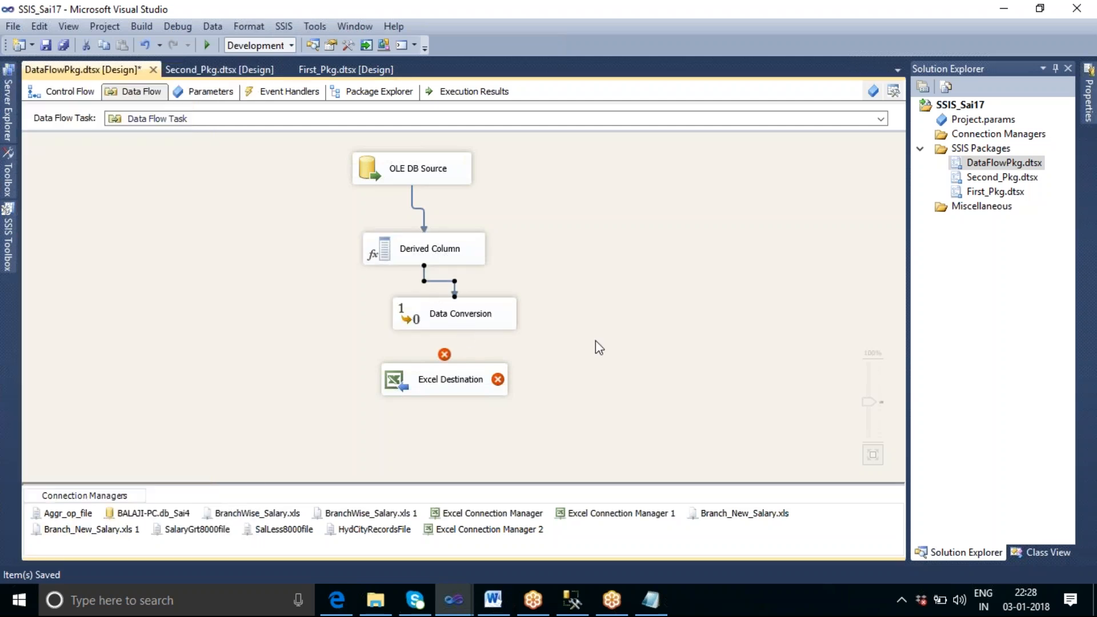
Convert the empname column to Unicode string [DT_WSTR] in the Data Conversion transformation
{"action": "double_click", "coordinate": [452, 324]}
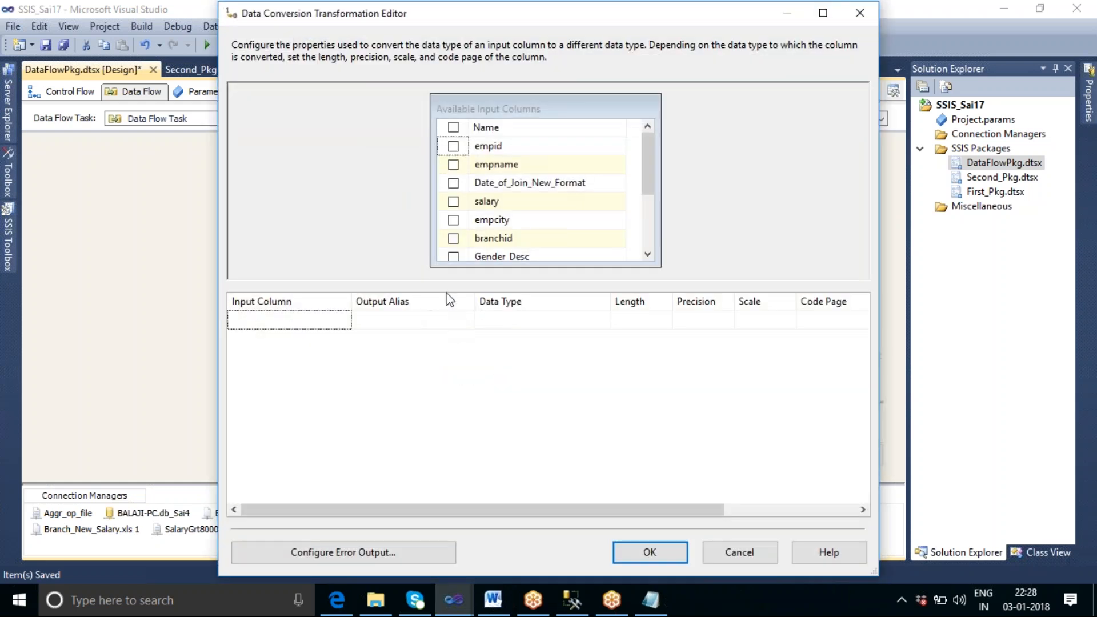
{"action": "left_click", "coordinate": [453, 165]}
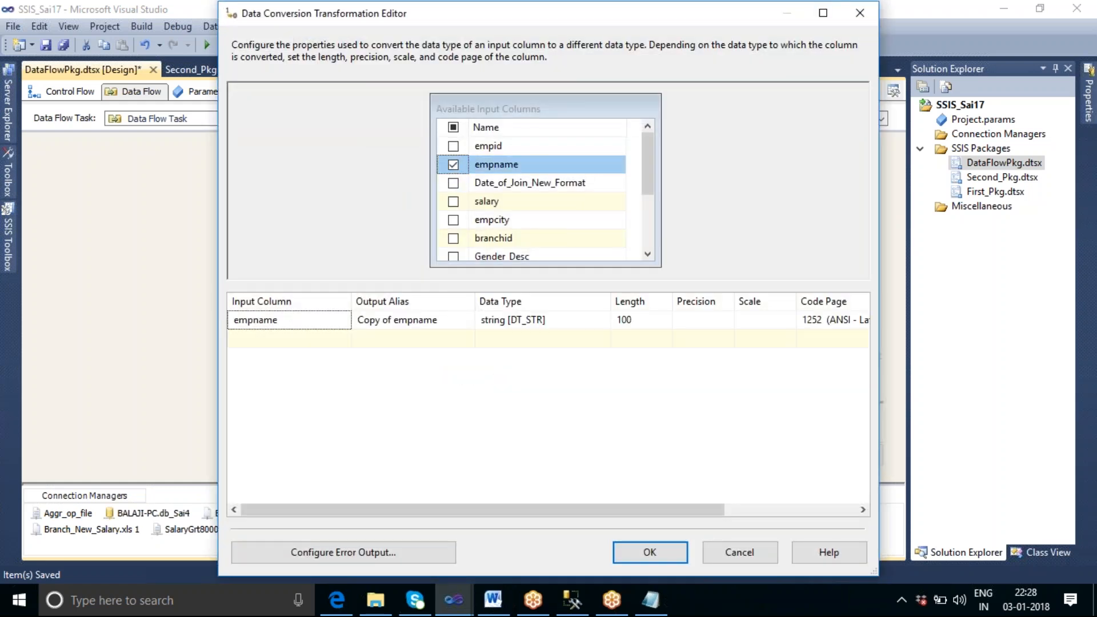
{"action": "left_click", "coordinate": [573, 324]}
{"action": "left_click", "coordinate": [603, 320]}
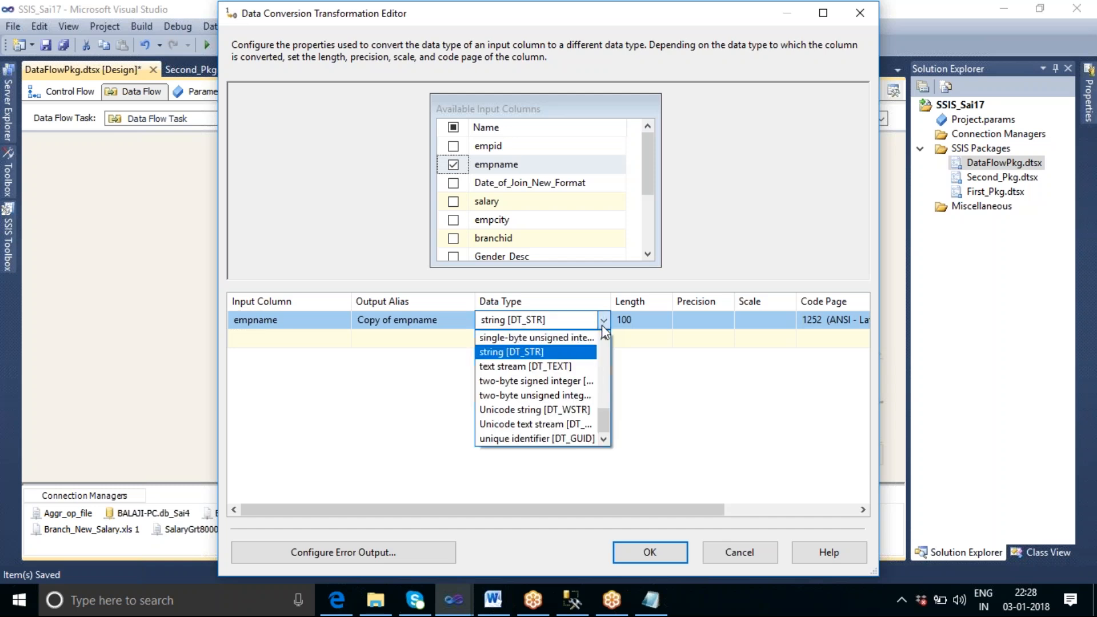
{"action": "left_click", "coordinate": [567, 409]}
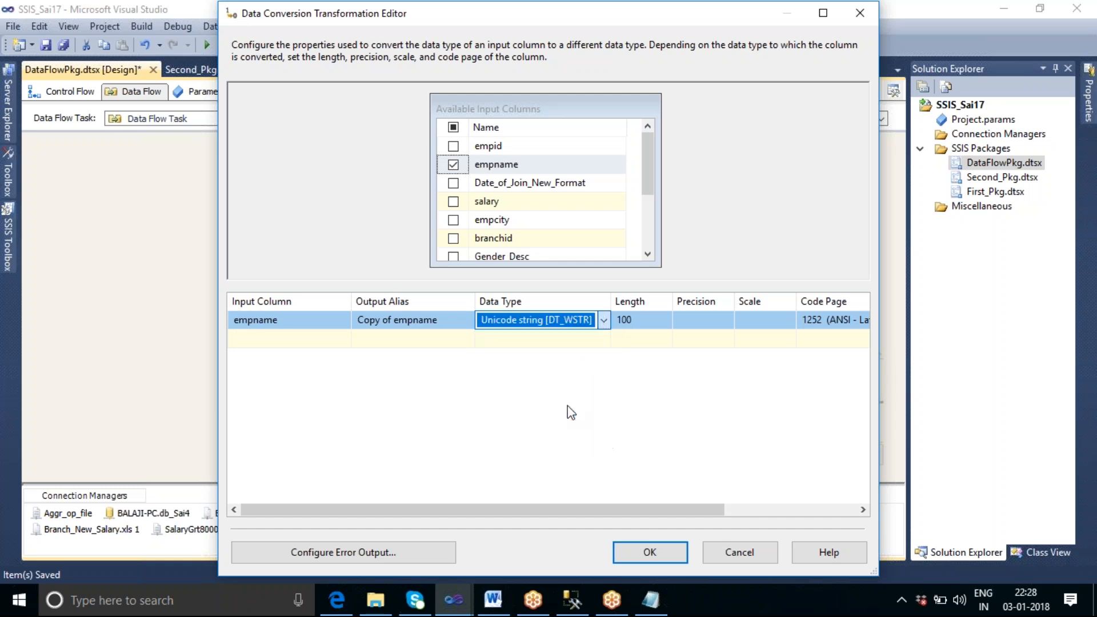
Set the output alias of the converted empname column to uniode_empname and accept the Data Conversion settings
{"action": "left_click", "coordinate": [393, 322]}
{"action": "key", "text": "BackSpace"}
{"action": "key", "text": "BackSpace"}
{"action": "key", "text": "BackSpace"}
{"action": "key", "text": "BackSpace"}
{"action": "key", "text": "BackSpace"}
{"action": "key", "text": "BackSpace"}
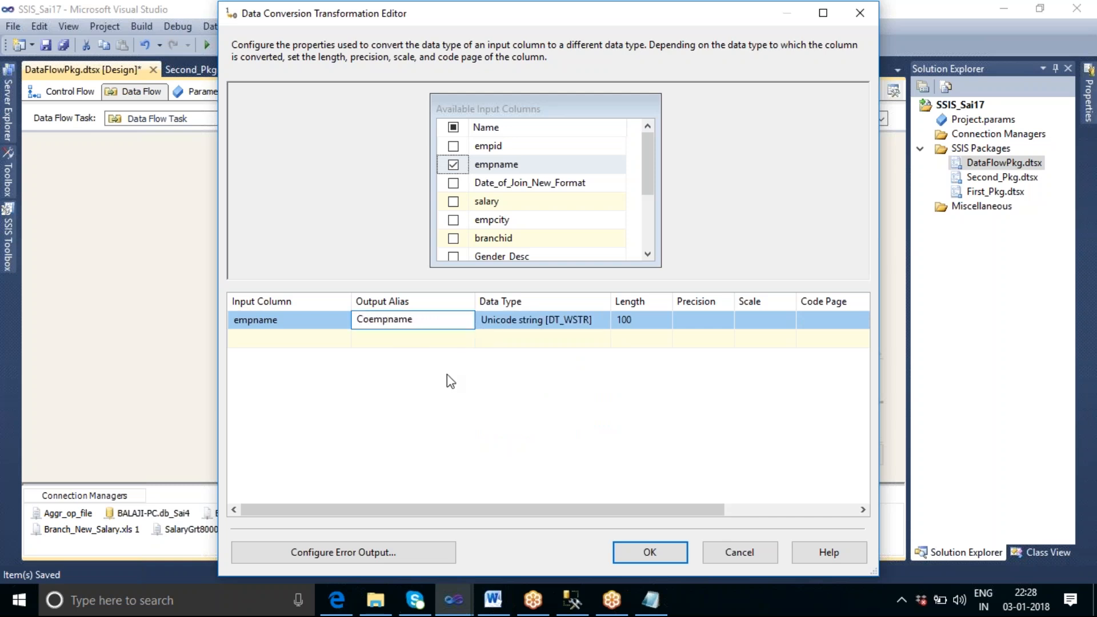
{"action": "key", "text": "BackSpace"}
{"action": "key", "text": "BackSpace"}
{"action": "type", "text": "uniode_"}
{"action": "left_click", "coordinate": [645, 552]}
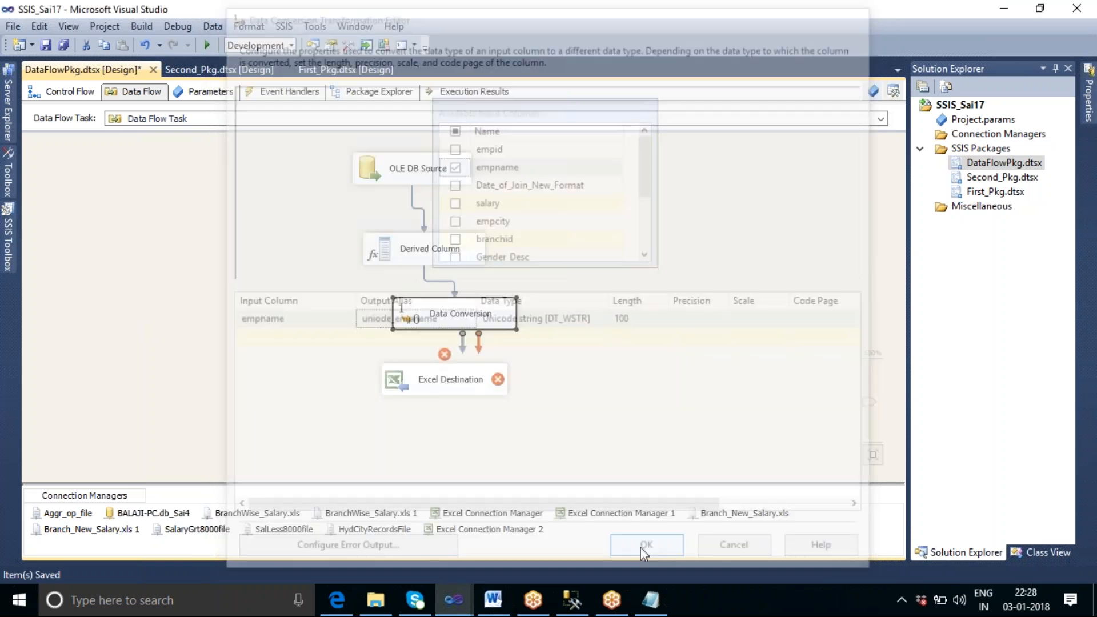
Connect the Data Conversion output to the Excel Destination and map uniode_empname to the empname destination column
{"action": "left_click", "coordinate": [468, 323]}
{"action": "left_click_drag", "start_coordinate": [455, 337], "coordinate": [456, 381]}
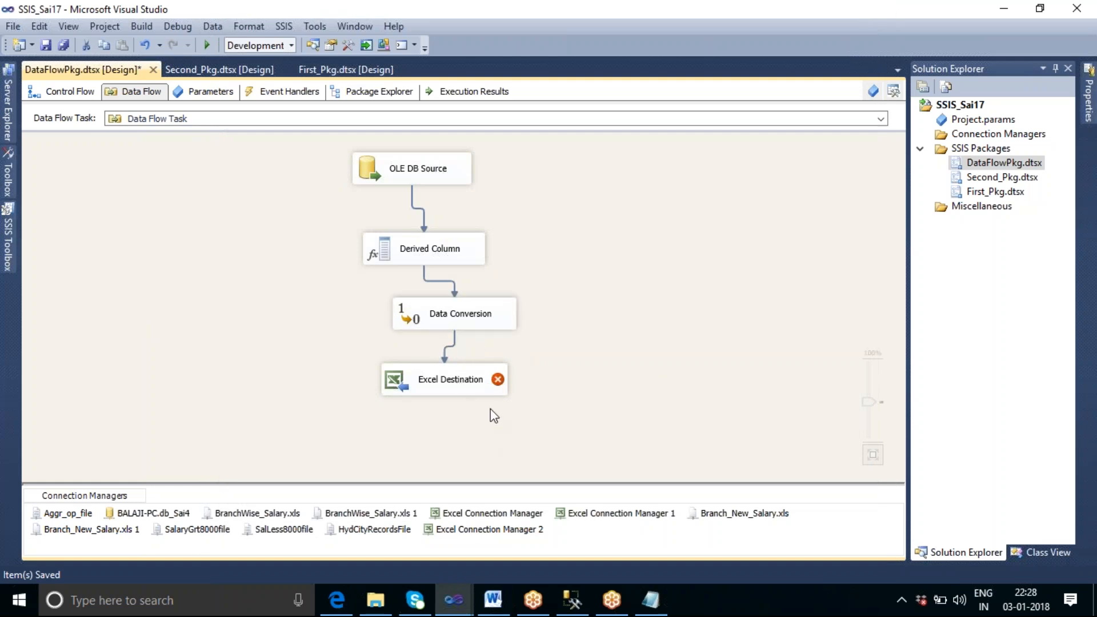
{"action": "double_click", "coordinate": [468, 390]}
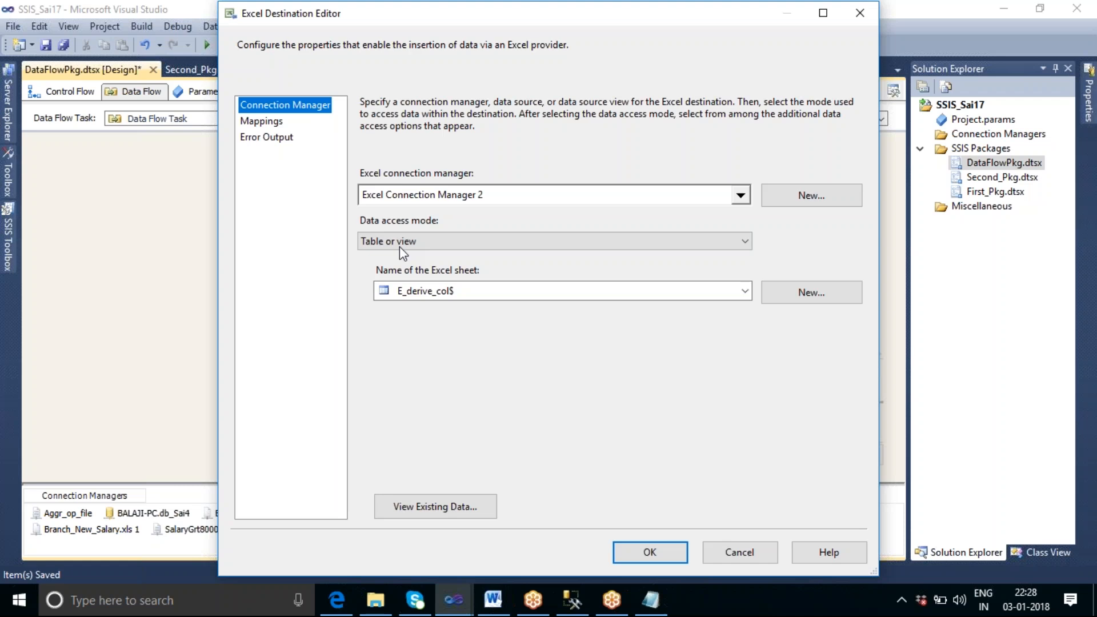
{"action": "left_click", "coordinate": [272, 125]}
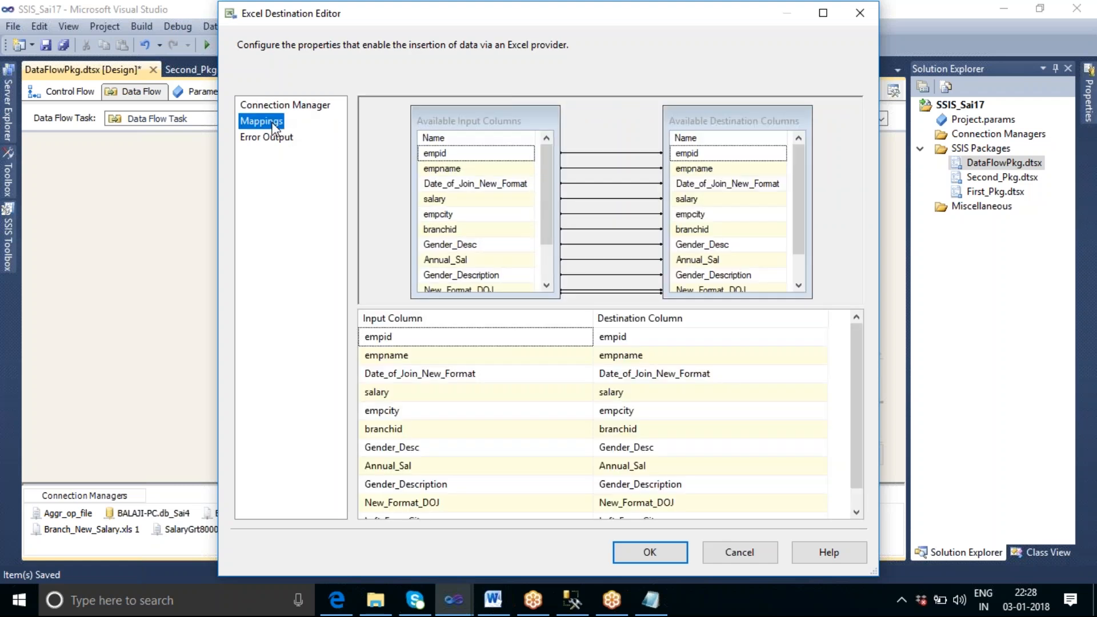
{"action": "left_click", "coordinate": [451, 358]}
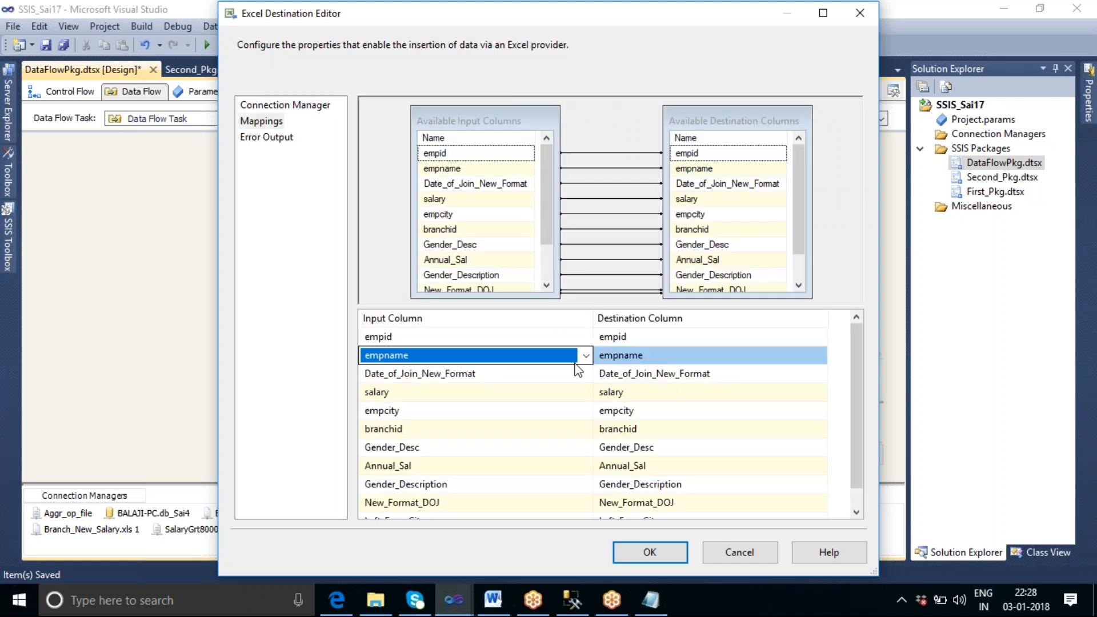
{"action": "left_click", "coordinate": [586, 355]}
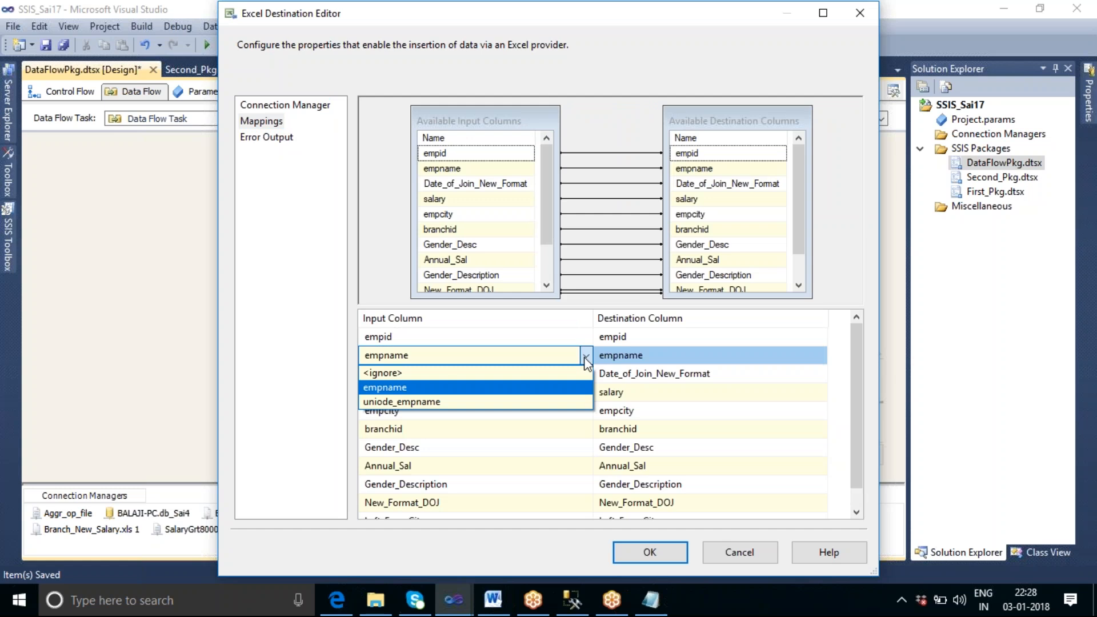
{"action": "left_click", "coordinate": [445, 402]}
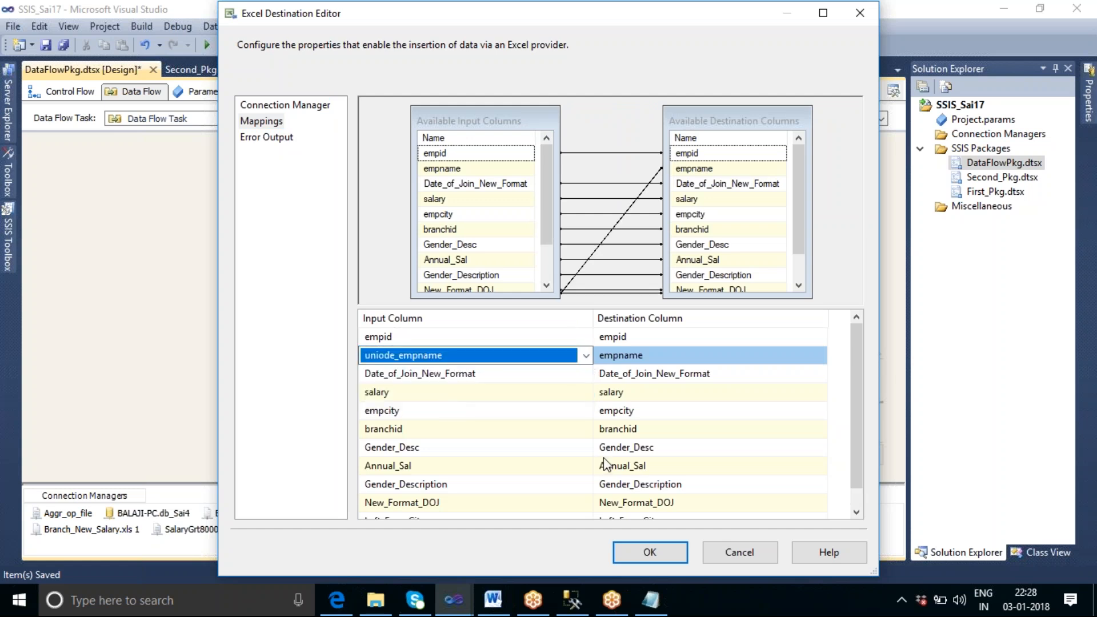
{"action": "left_click", "coordinate": [649, 552]}
{"action": "left_click", "coordinate": [671, 449]}
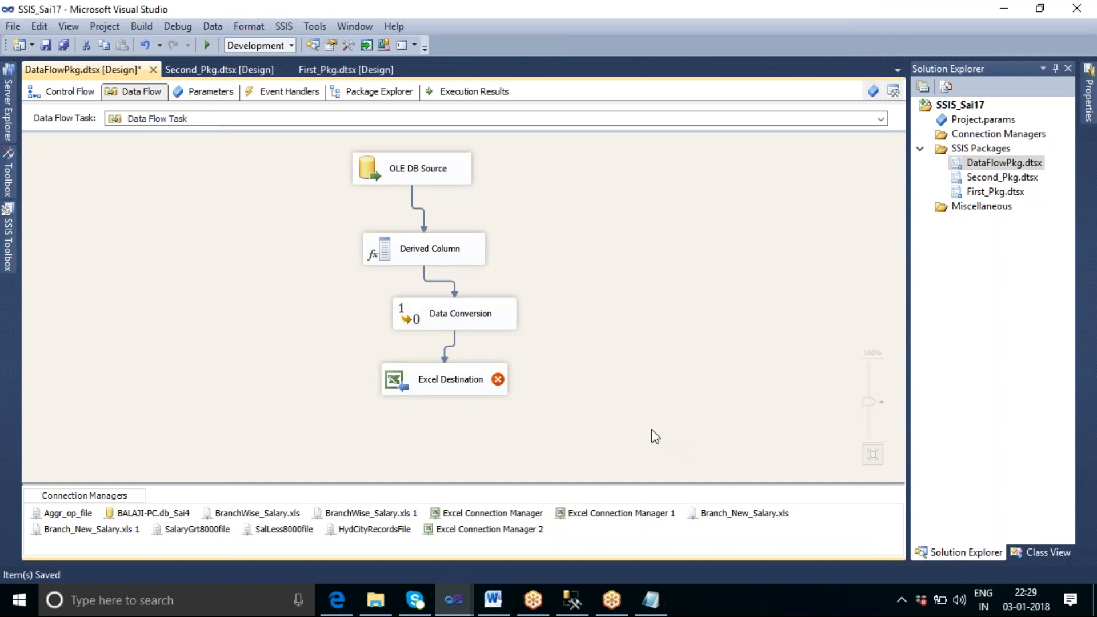
Add branchid to the Data Conversion transformation and convert it to Unicode string [DT_WSTR]
{"action": "mouse_move", "coordinate": [496, 387]}
{"action": "double_click", "coordinate": [496, 319]}
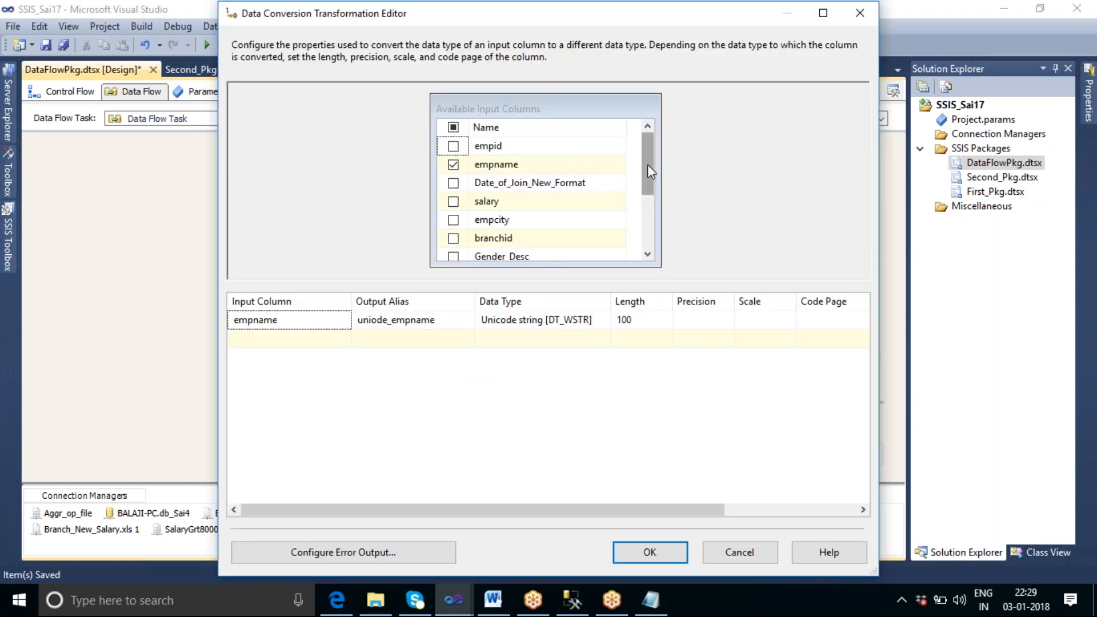
{"action": "left_click_drag", "start_coordinate": [647, 164], "coordinate": [642, 190]}
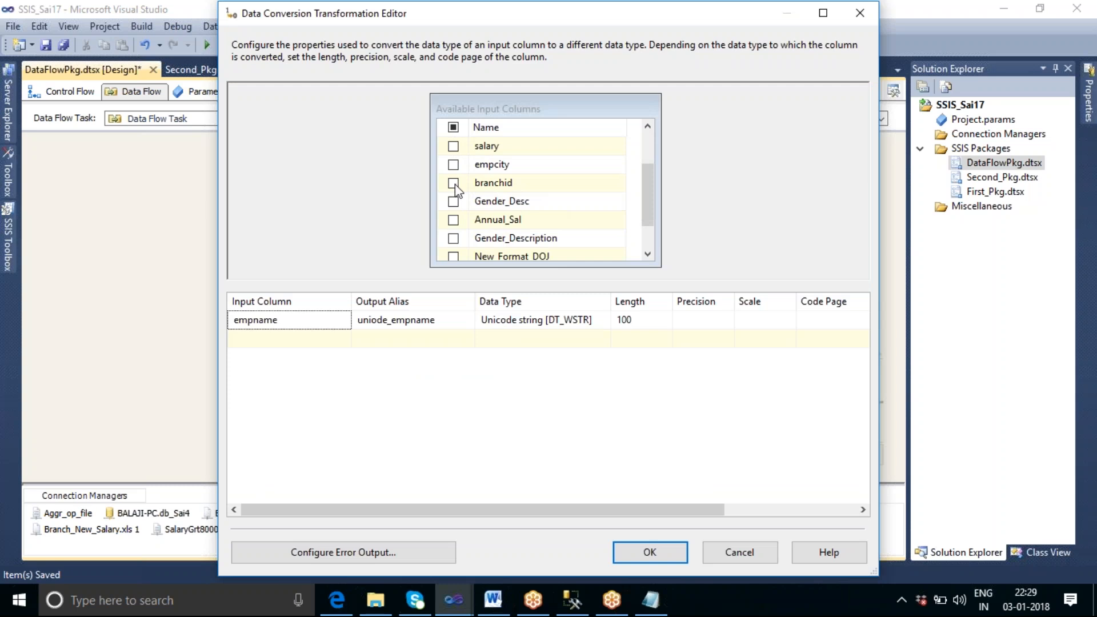
{"action": "left_click", "coordinate": [454, 182]}
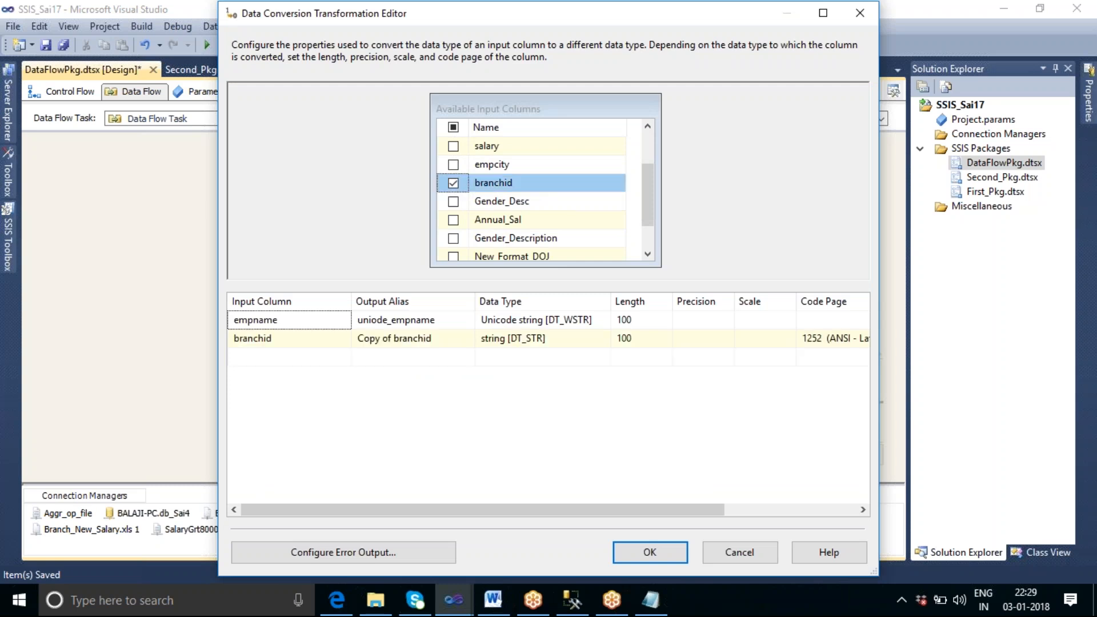
{"action": "left_click", "coordinate": [558, 338]}
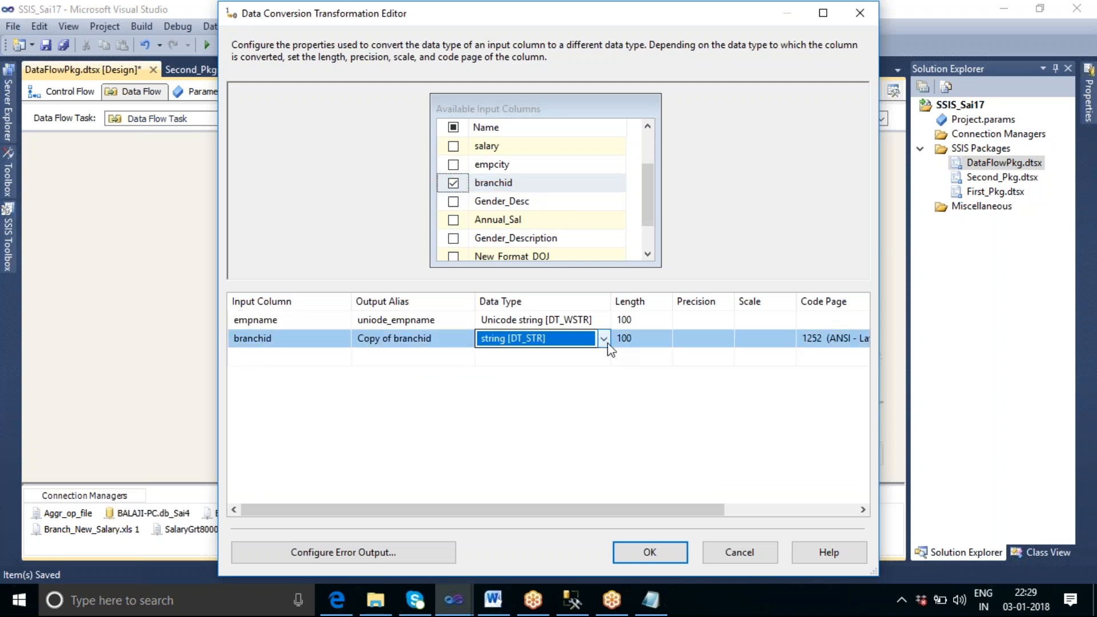
{"action": "left_click", "coordinate": [604, 339]}
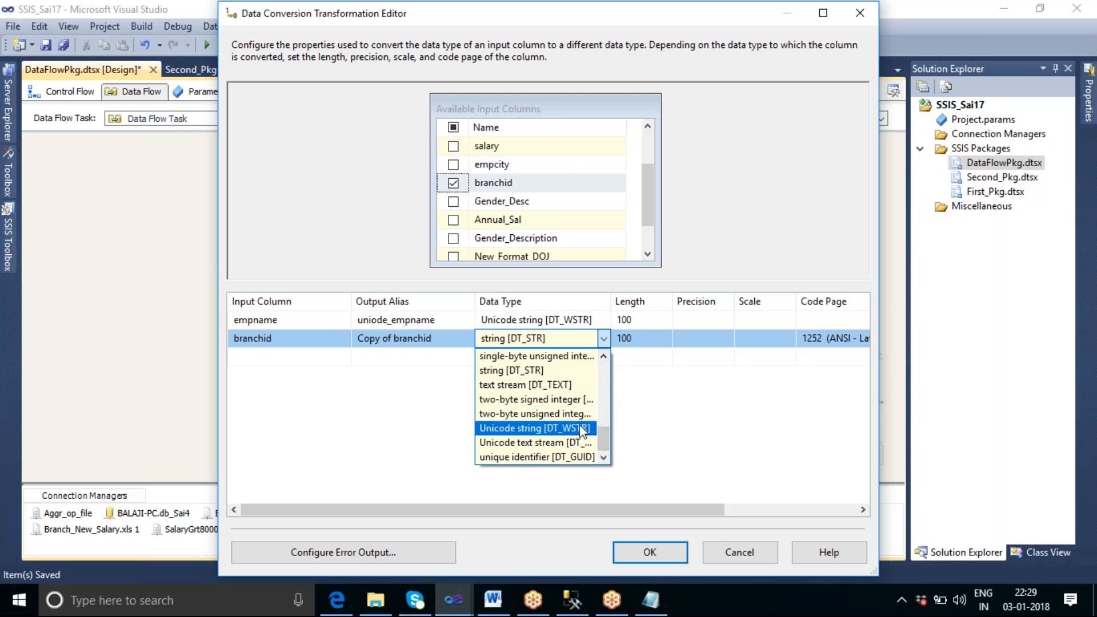
{"action": "left_click", "coordinate": [581, 429]}
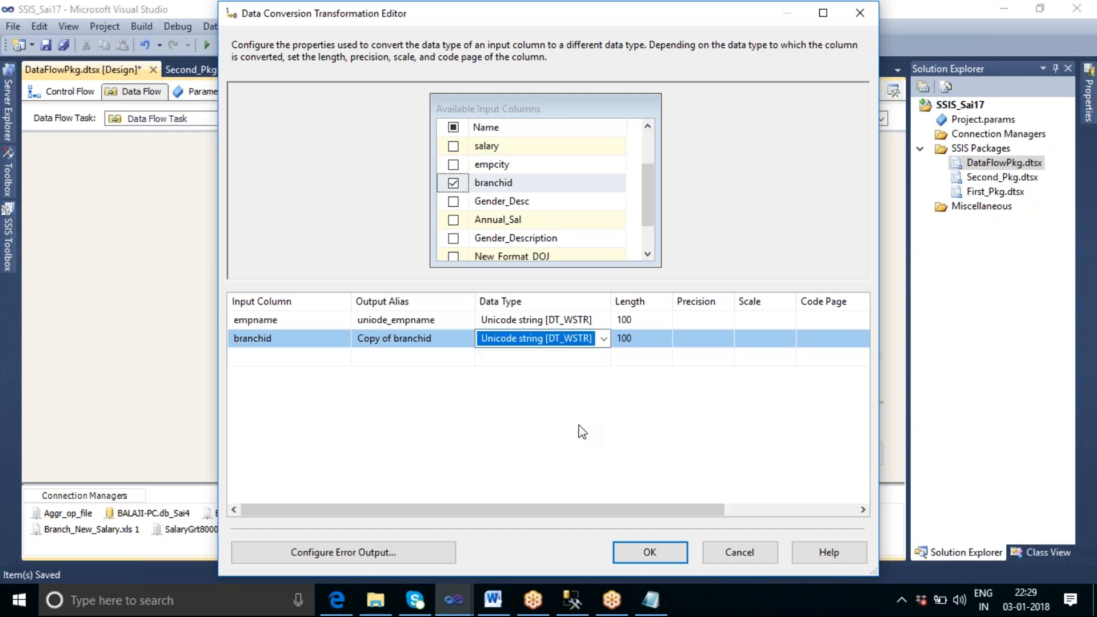
Set the output alias of the converted branchid column to Conv_branchid
{"action": "left_click", "coordinate": [394, 338]}
{"action": "left_click_drag", "start_coordinate": [393, 338], "coordinate": [364, 338]}
{"action": "type", "text": "onv"}
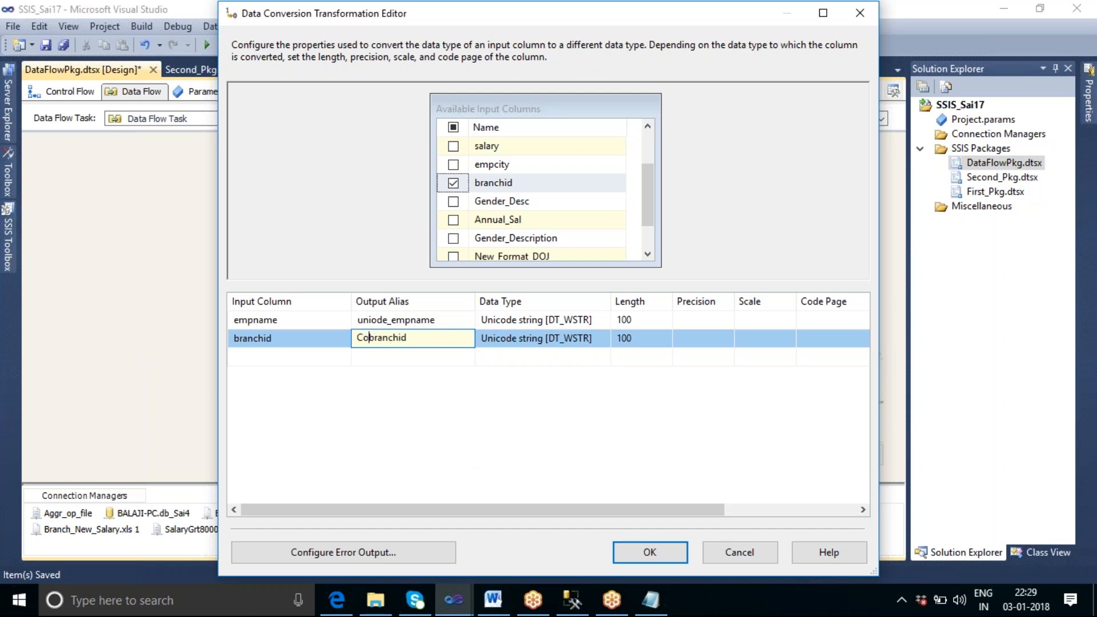
{"action": "type", "text": "_"}
Check the data types of Gender_Desc, Annual_Sal, Gender_Description, New_Format_DOJ and Left_Emp_City in the Data Conversion transformation without adding them
{"action": "left_click", "coordinate": [454, 201]}
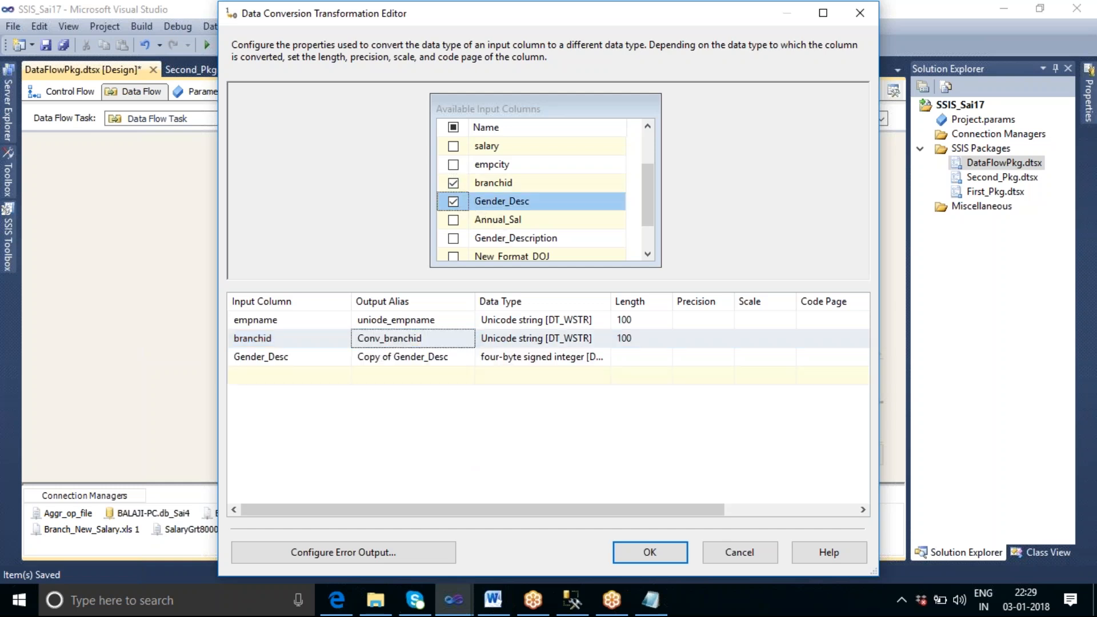
{"action": "left_click", "coordinate": [454, 201]}
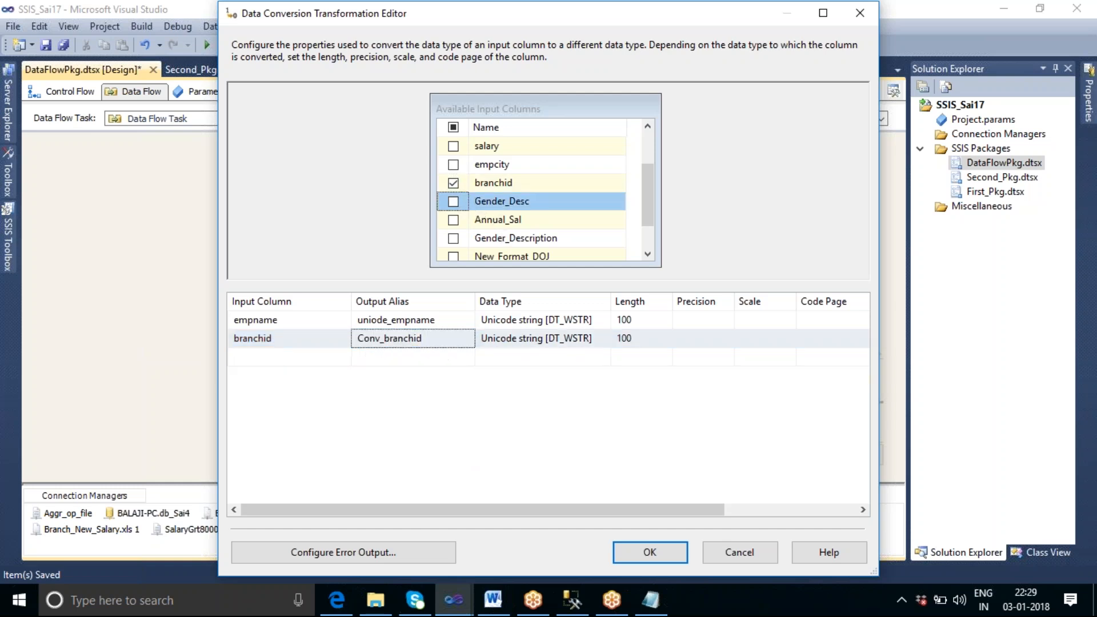
{"action": "left_click", "coordinate": [454, 220]}
{"action": "left_click", "coordinate": [454, 222]}
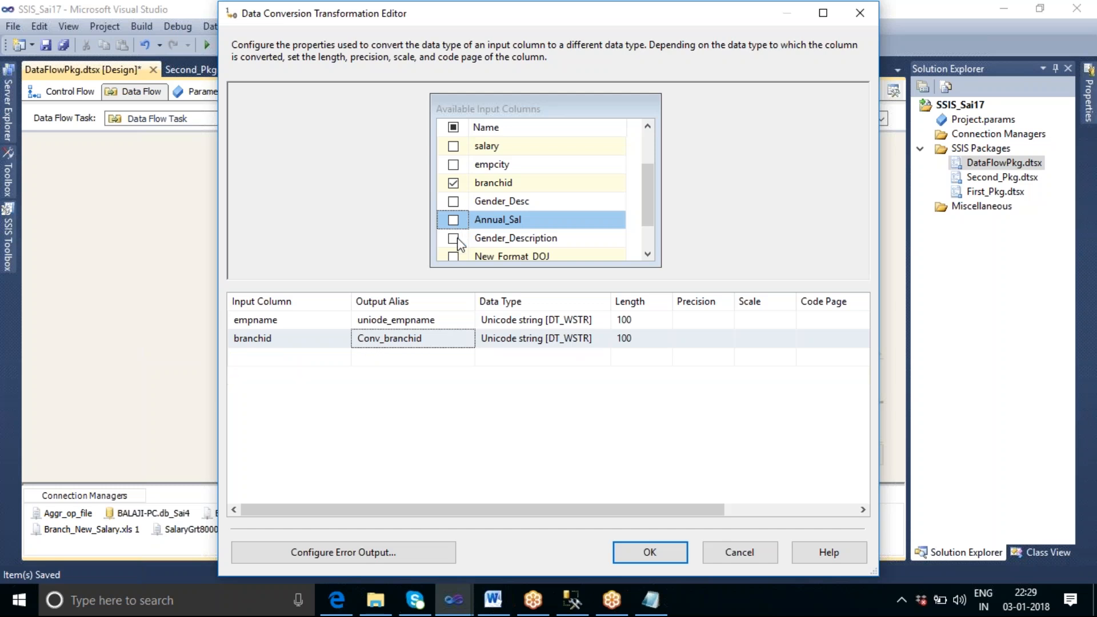
{"action": "left_click", "coordinate": [456, 240]}
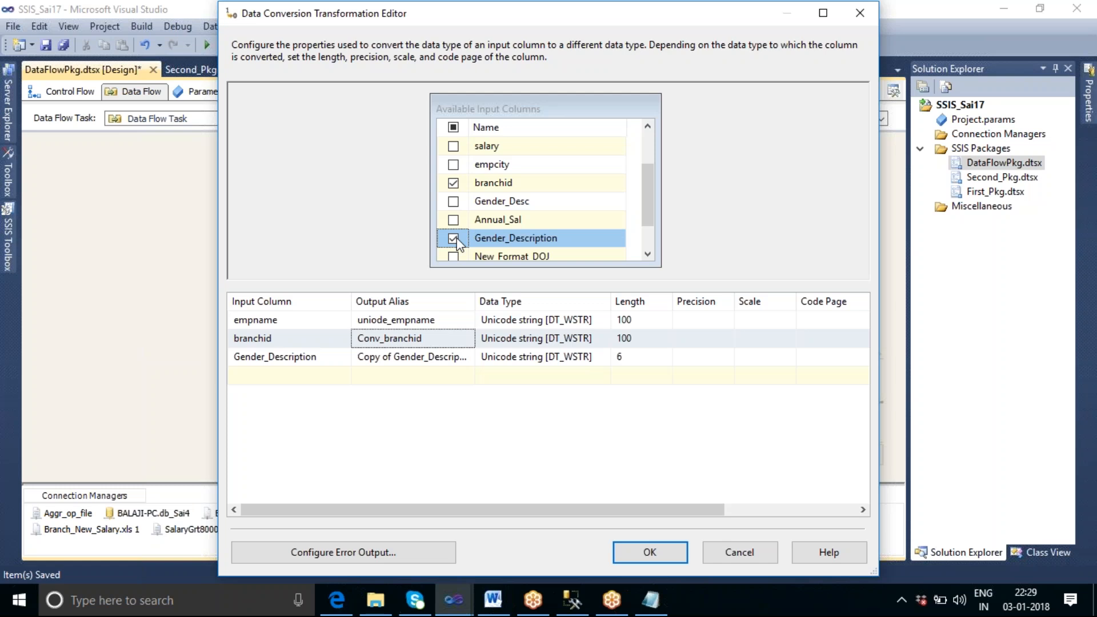
{"action": "left_click", "coordinate": [455, 240]}
{"action": "left_click", "coordinate": [454, 256]}
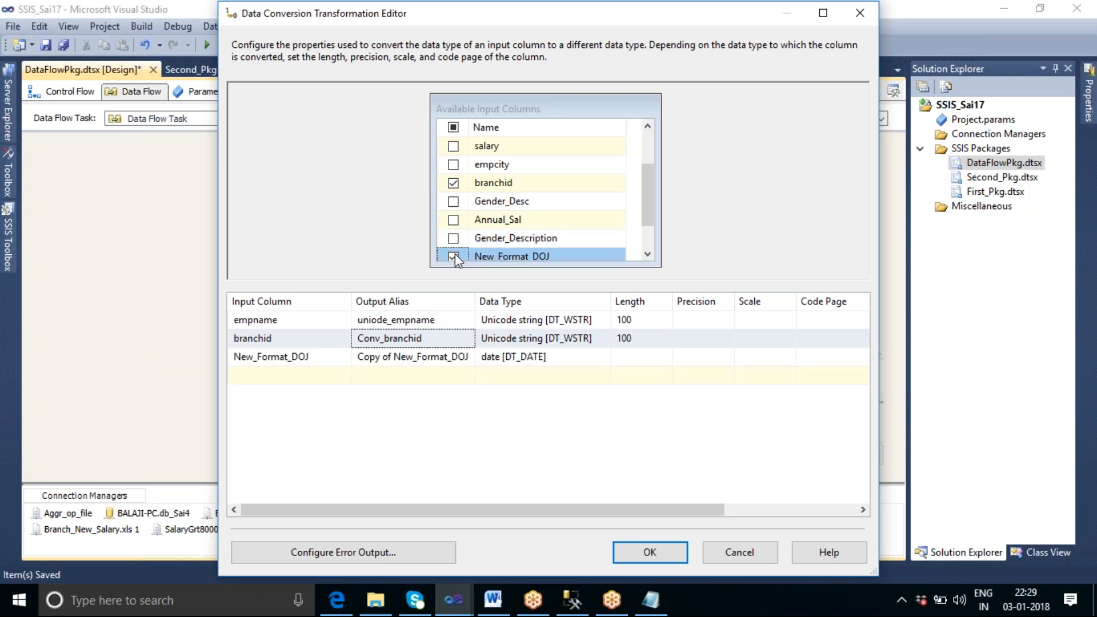
{"action": "left_click", "coordinate": [454, 255]}
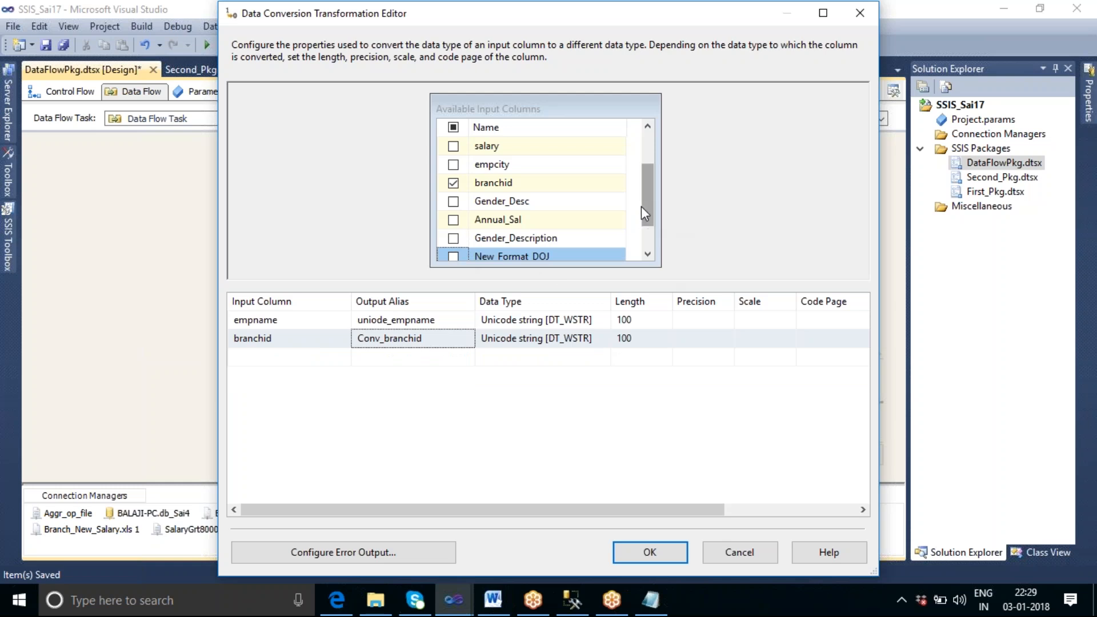
{"action": "left_click_drag", "start_coordinate": [647, 203], "coordinate": [652, 224]}
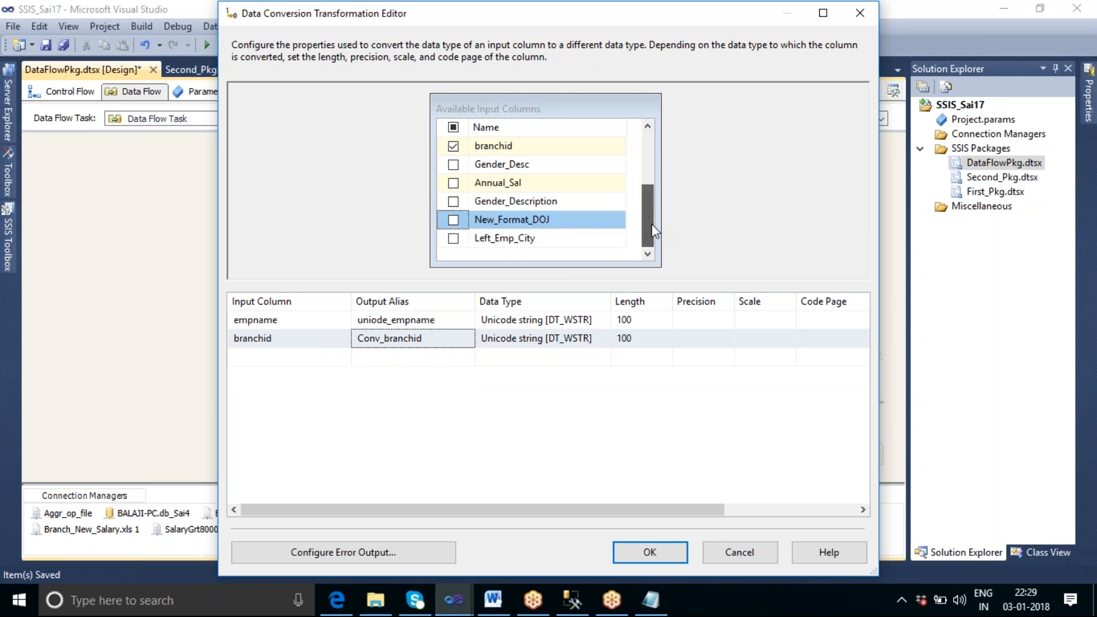
{"action": "left_click", "coordinate": [454, 239]}
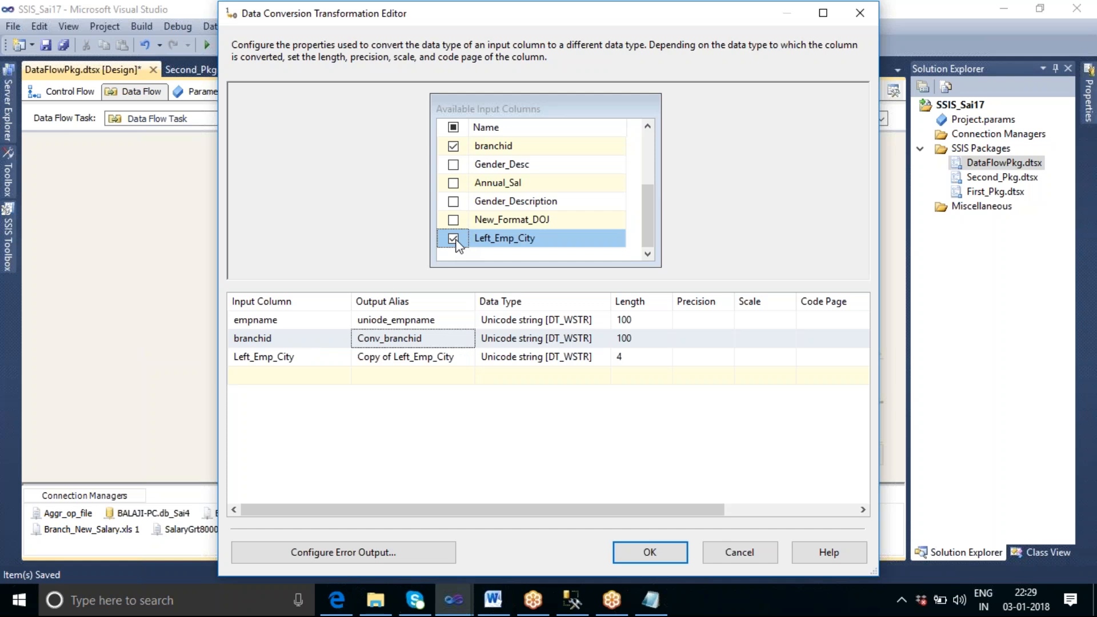
{"action": "left_click", "coordinate": [454, 239]}
Accept the Data Conversion settings and map Conv_branchid to the branchid destination column in the Excel Destination
{"action": "left_click", "coordinate": [721, 553]}
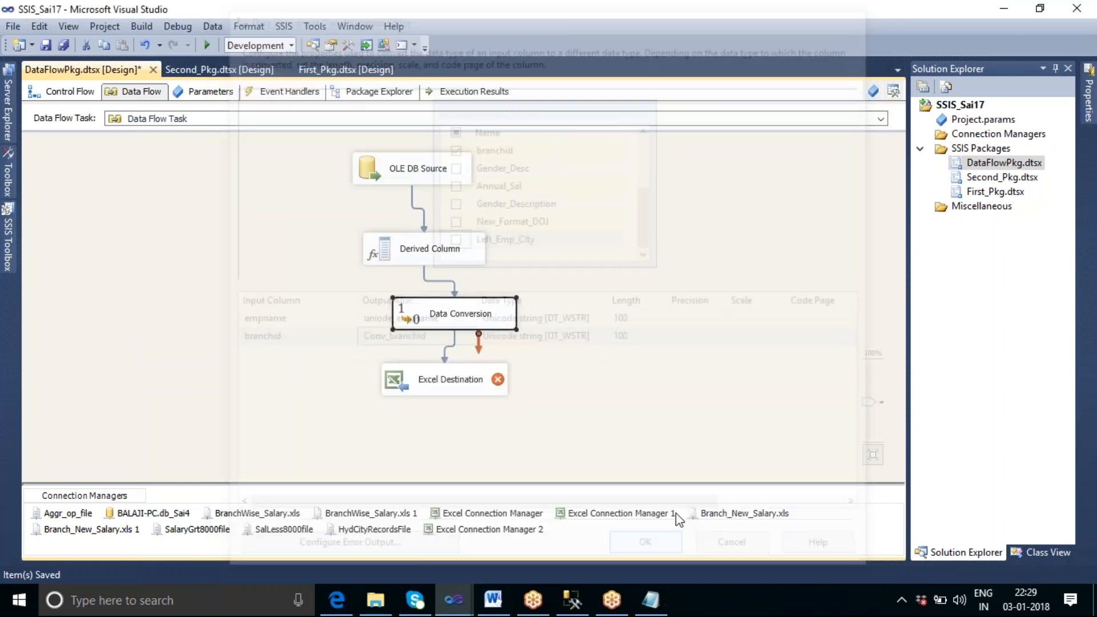
{"action": "left_click", "coordinate": [702, 354]}
{"action": "double_click", "coordinate": [470, 385]}
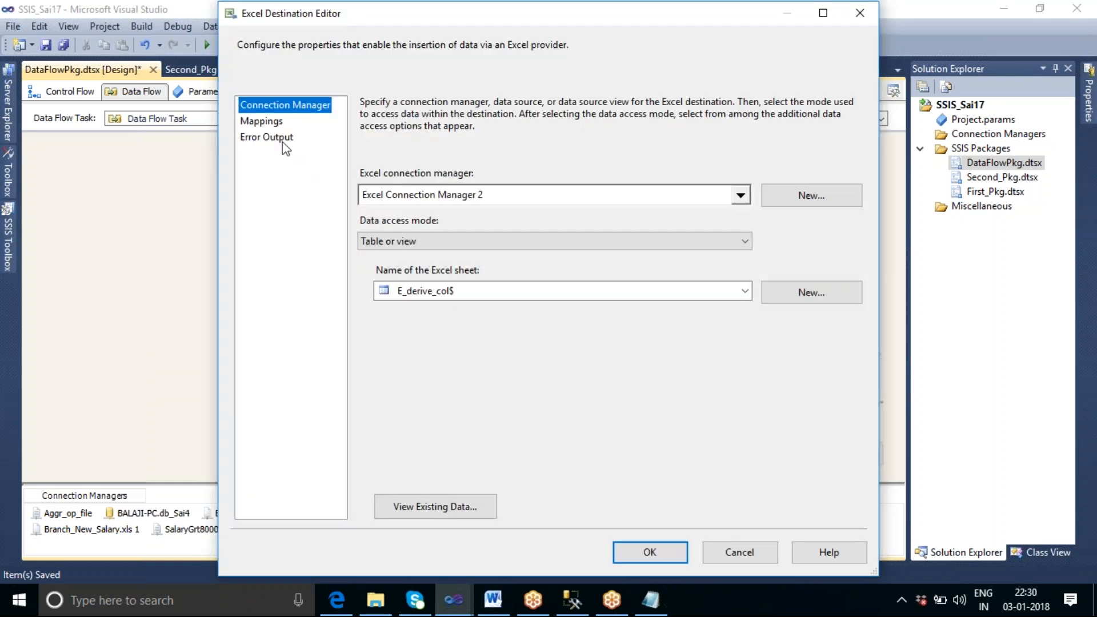
{"action": "left_click", "coordinate": [266, 122]}
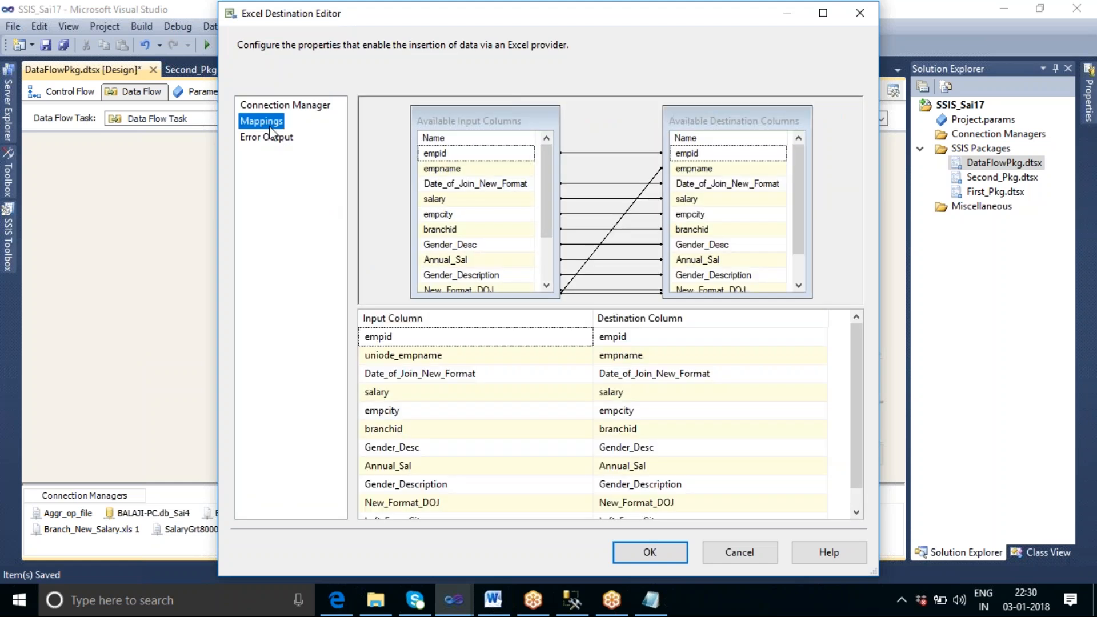
{"action": "left_click", "coordinate": [416, 428]}
{"action": "left_click", "coordinate": [586, 429]}
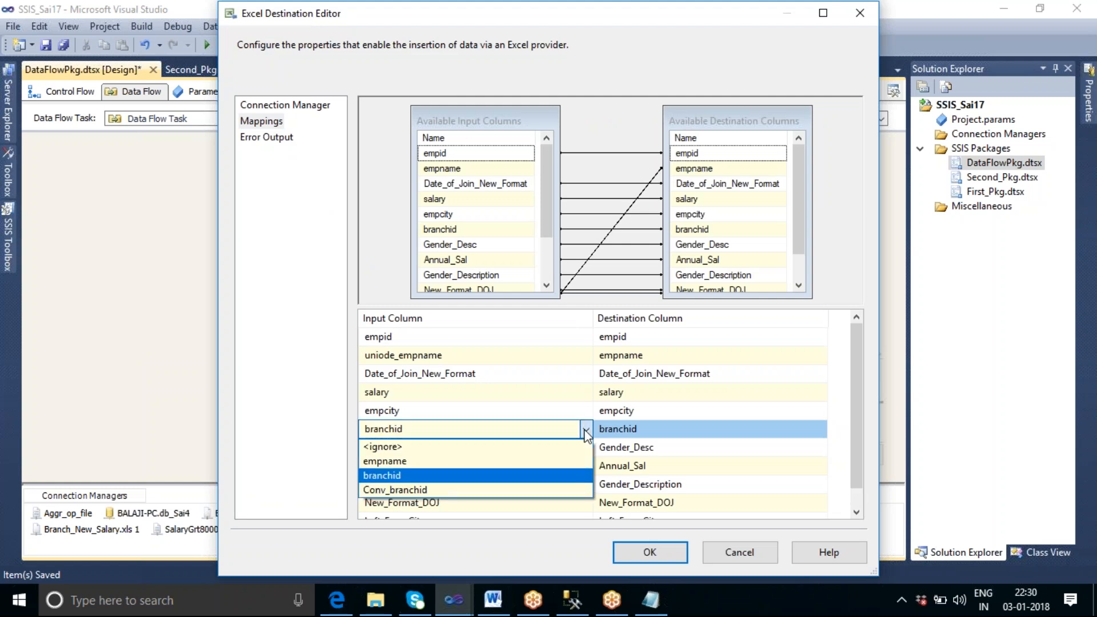
{"action": "left_click", "coordinate": [457, 490]}
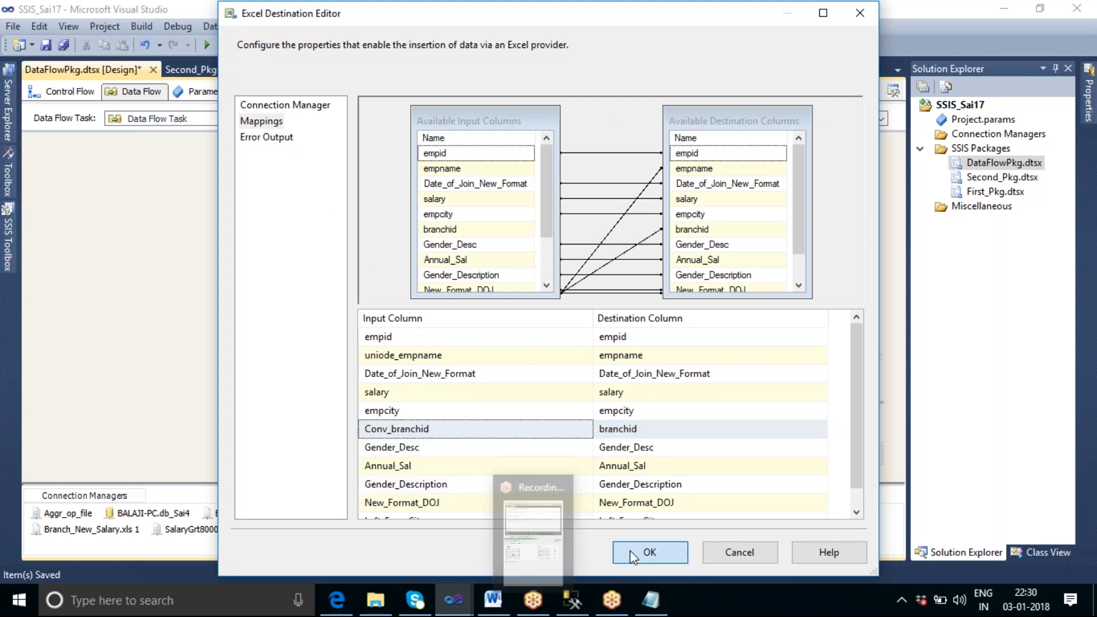
{"action": "left_click", "coordinate": [650, 552]}
Move the Data Conversion transformation directly beneath the Derived Column in the data flow
{"action": "left_click_drag", "start_coordinate": [464, 314], "coordinate": [435, 311]}
{"action": "left_click", "coordinate": [585, 330]}
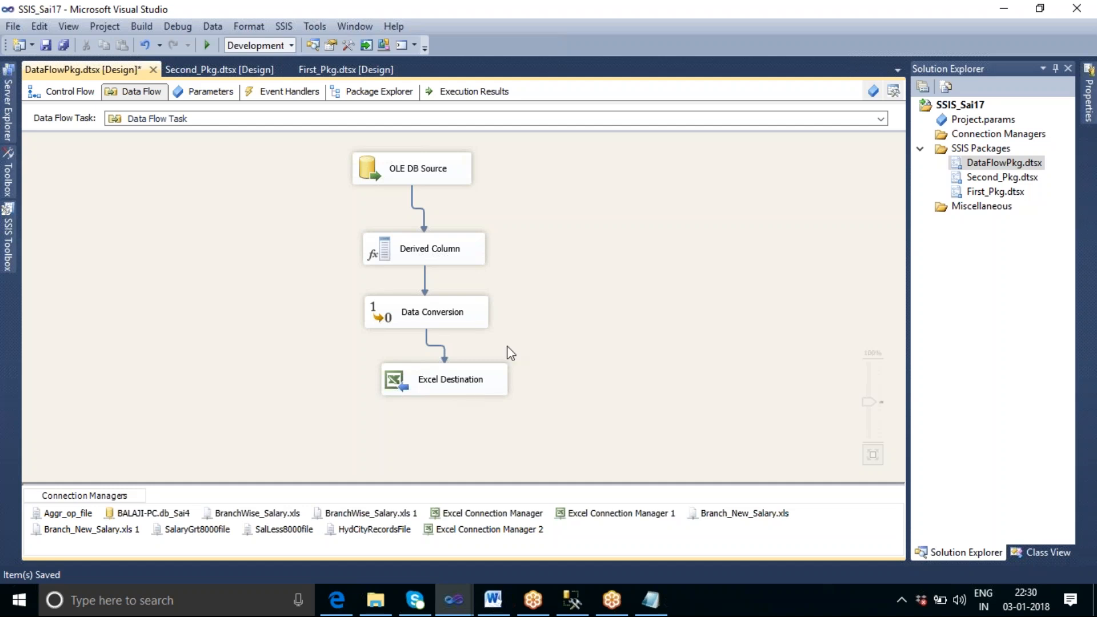
{"action": "right_click", "coordinate": [550, 228]}
{"action": "left_click", "coordinate": [546, 201]}
Review the OLE DB Source columns and the expressions defined in the Derived Column transformation
{"action": "double_click", "coordinate": [451, 184]}
{"action": "left_click", "coordinate": [272, 122]}
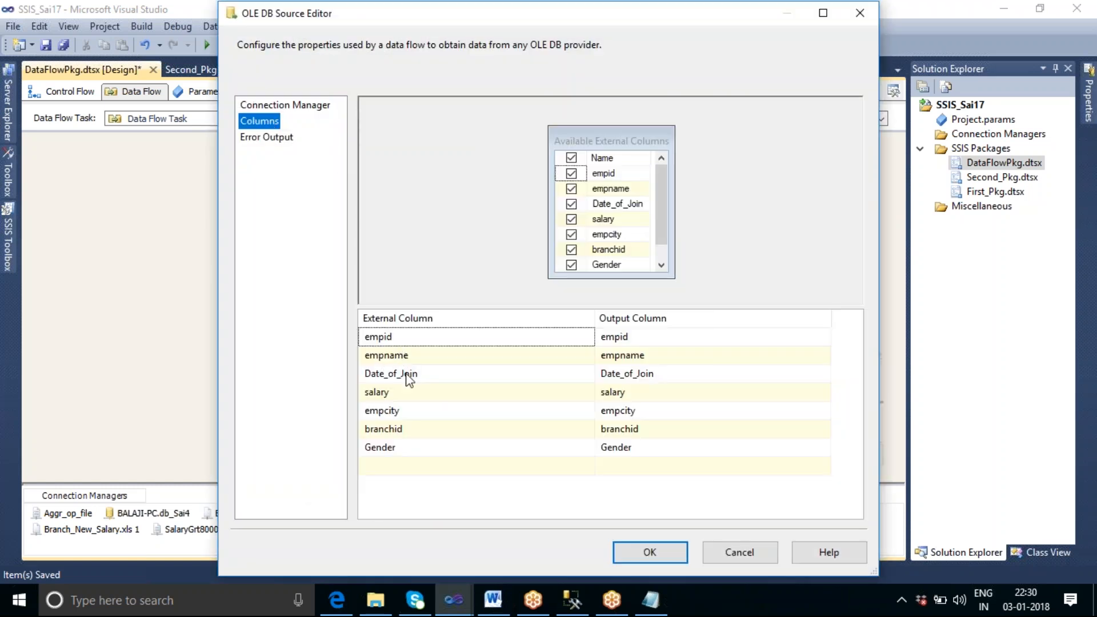
{"action": "left_click", "coordinate": [737, 553]}
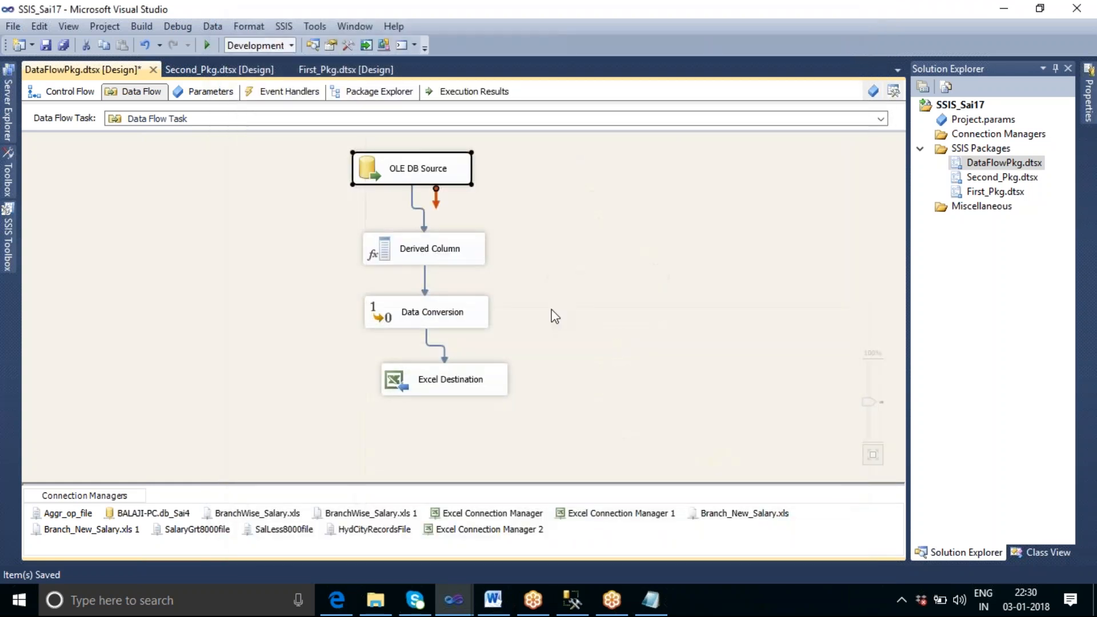
{"action": "double_click", "coordinate": [465, 257]}
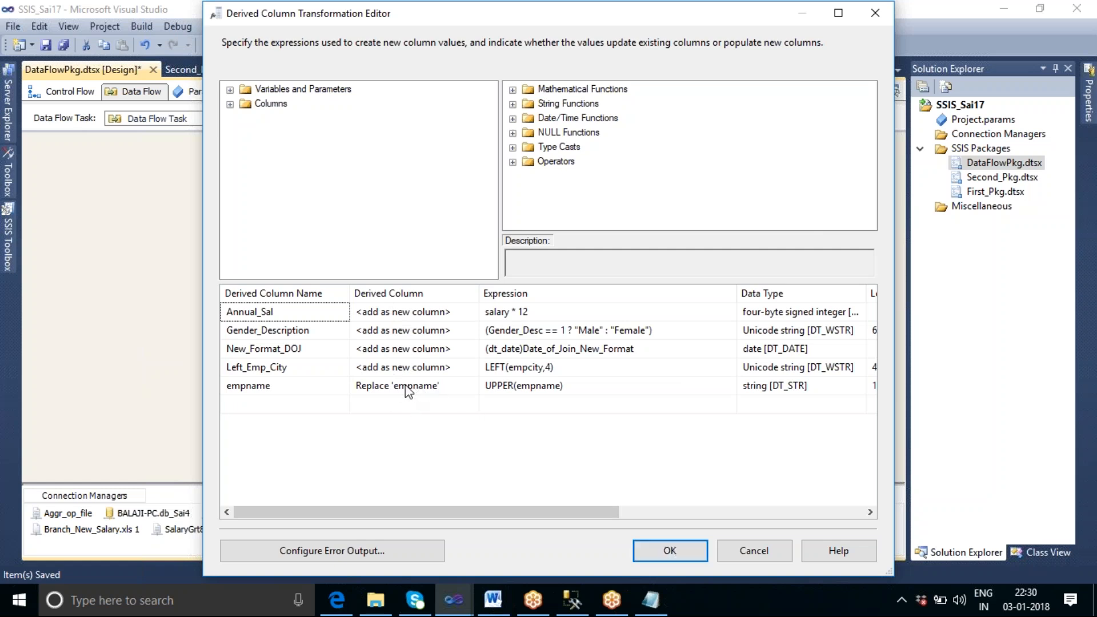
{"action": "left_click", "coordinate": [669, 550]}
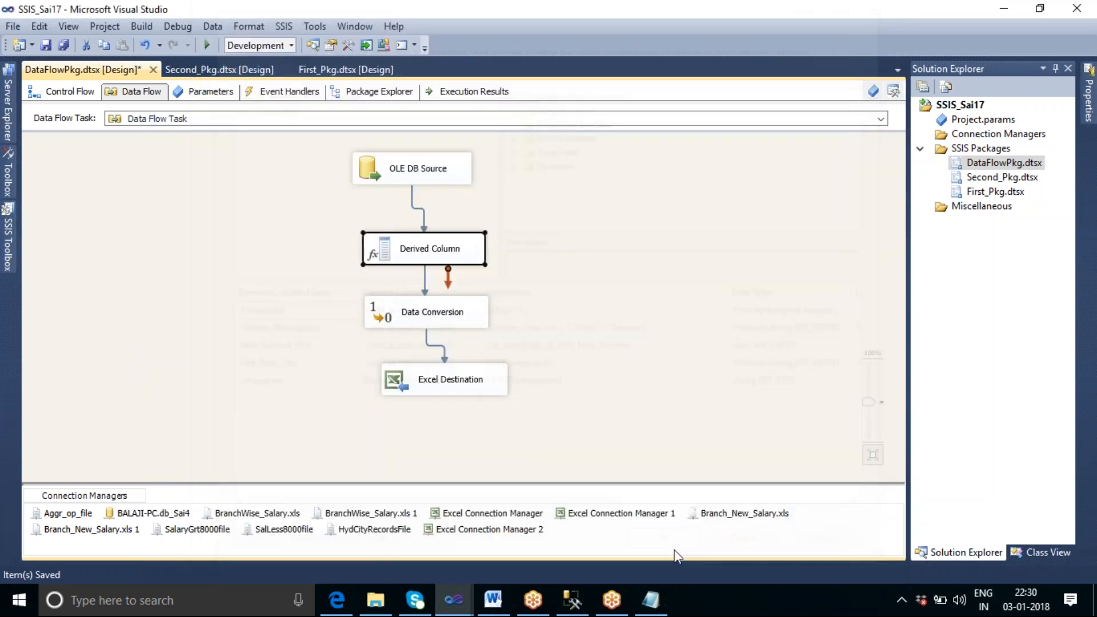
Execute the Data Flow Task and switch to File Explorer to view the SSIS_Tharala output folder
{"action": "right_click", "coordinate": [583, 198]}
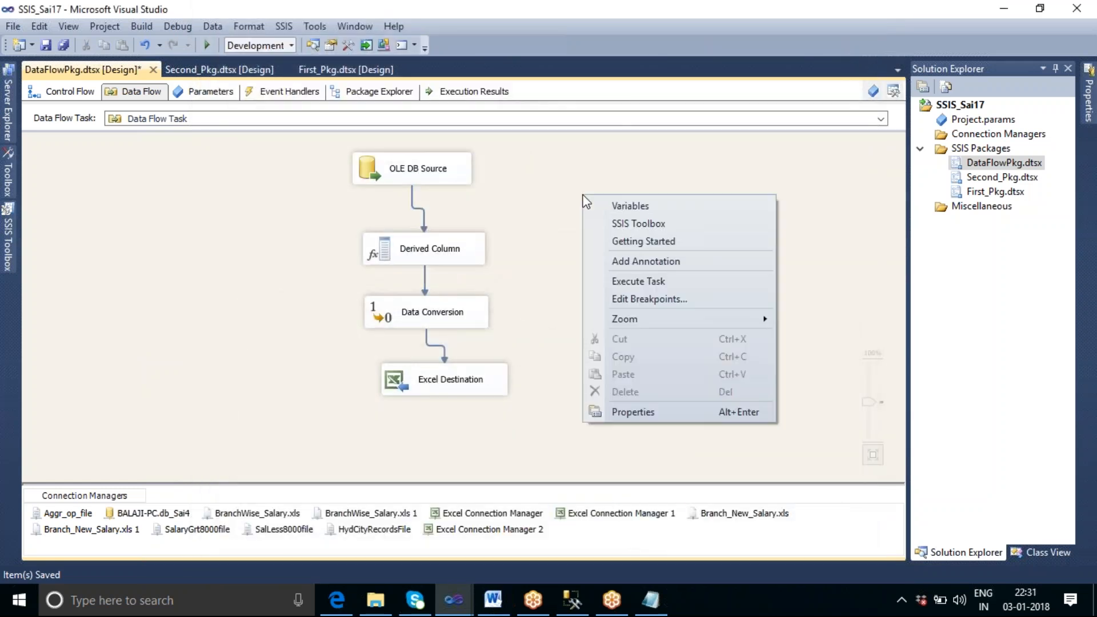
{"action": "left_click", "coordinate": [631, 280]}
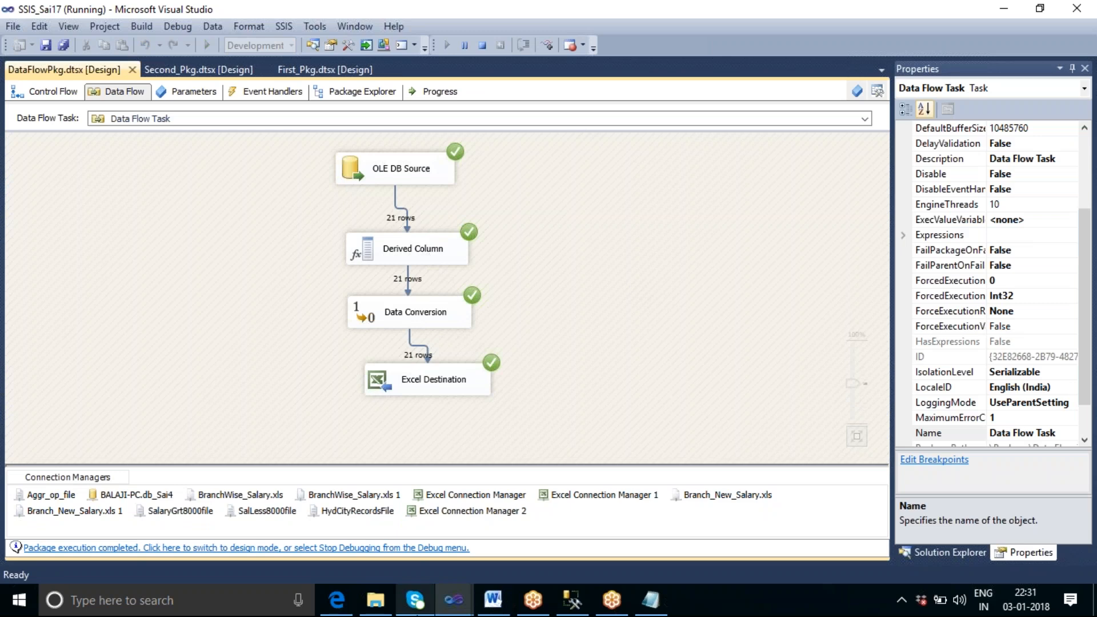
{"action": "left_click", "coordinate": [382, 609]}
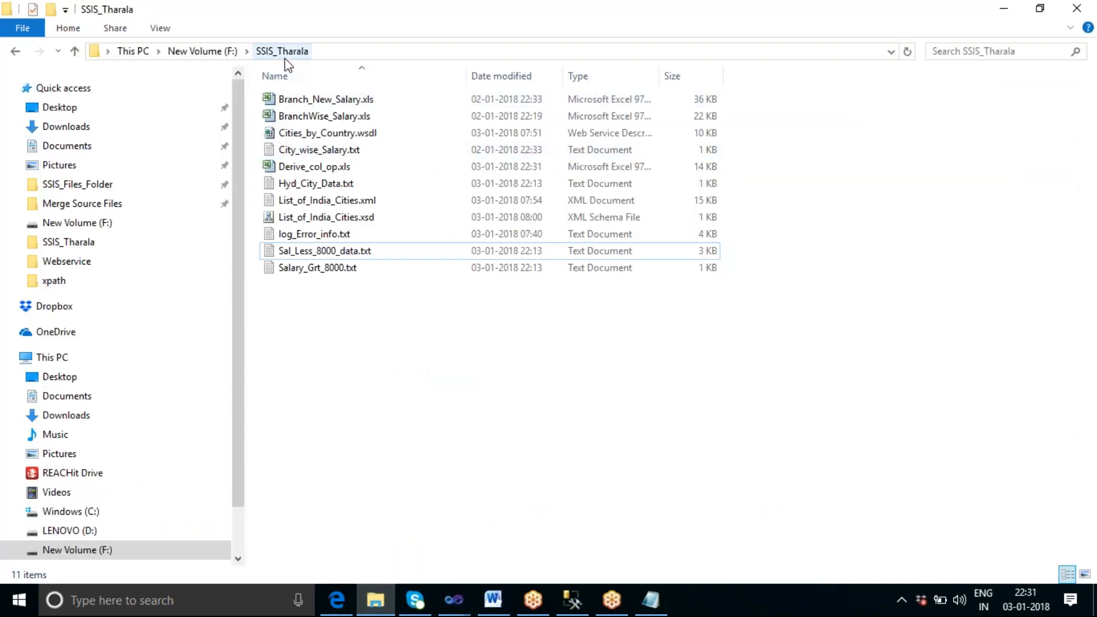
Open the Derive_col_op.xls output workbook from the SSIS_Tharala folder
{"action": "left_click", "coordinate": [334, 178]}
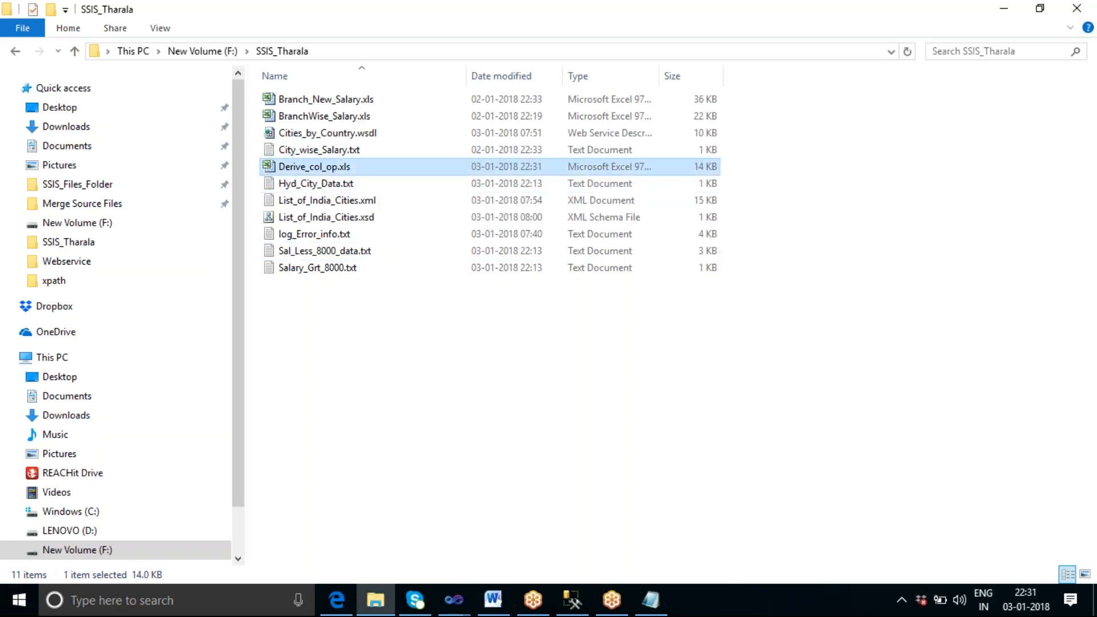
{"action": "key", "text": "Return"}
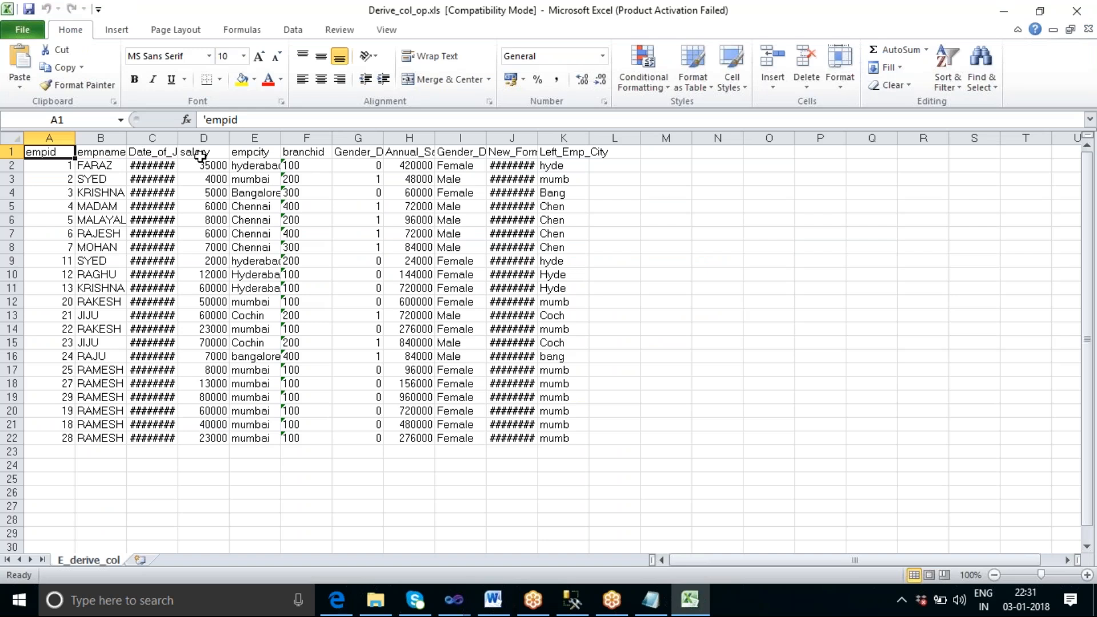
{"action": "left_click", "coordinate": [700, 454]}
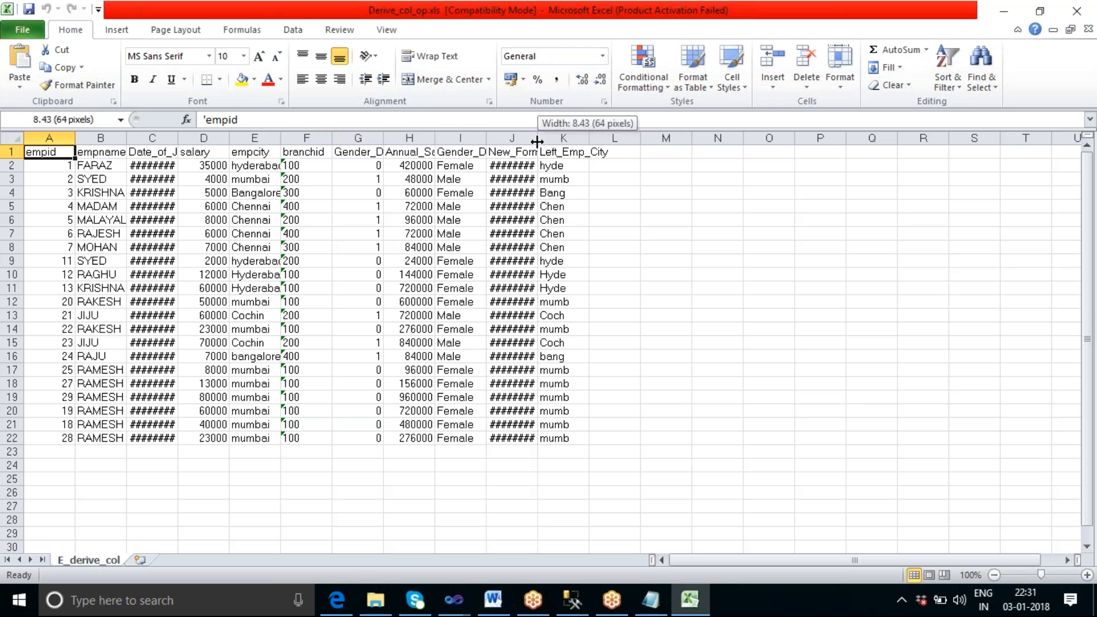
Auto-fit the New_Format_DOJ, Date_of_Join_New_Format, Gender_Description and annual salary columns to their contents
{"action": "double_click", "coordinate": [538, 139]}
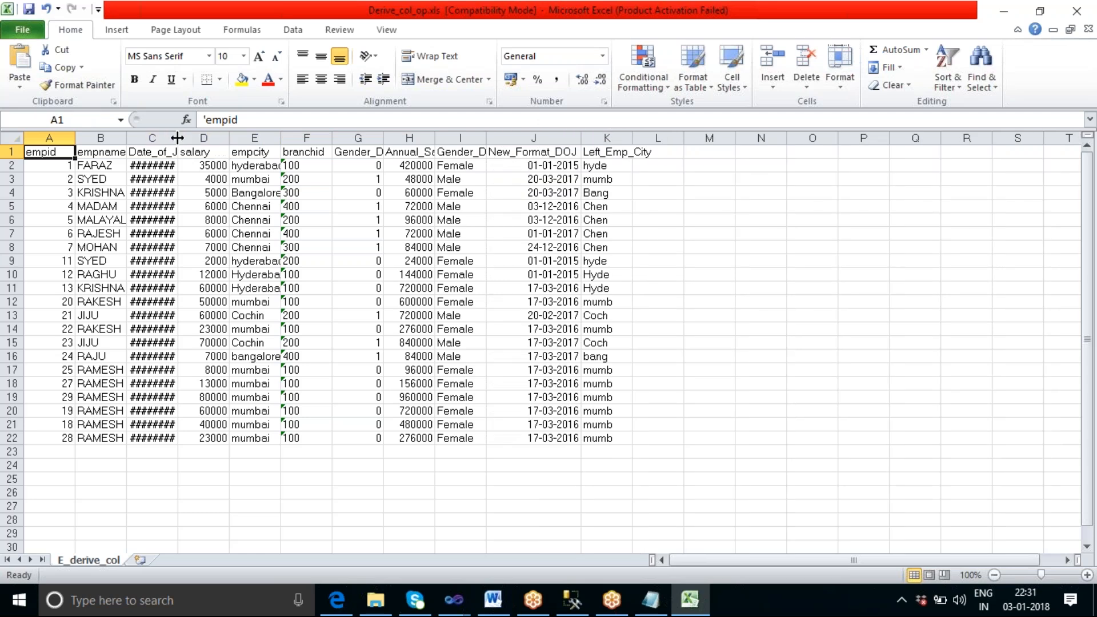
{"action": "double_click", "coordinate": [178, 138]}
{"action": "left_click", "coordinate": [203, 501]}
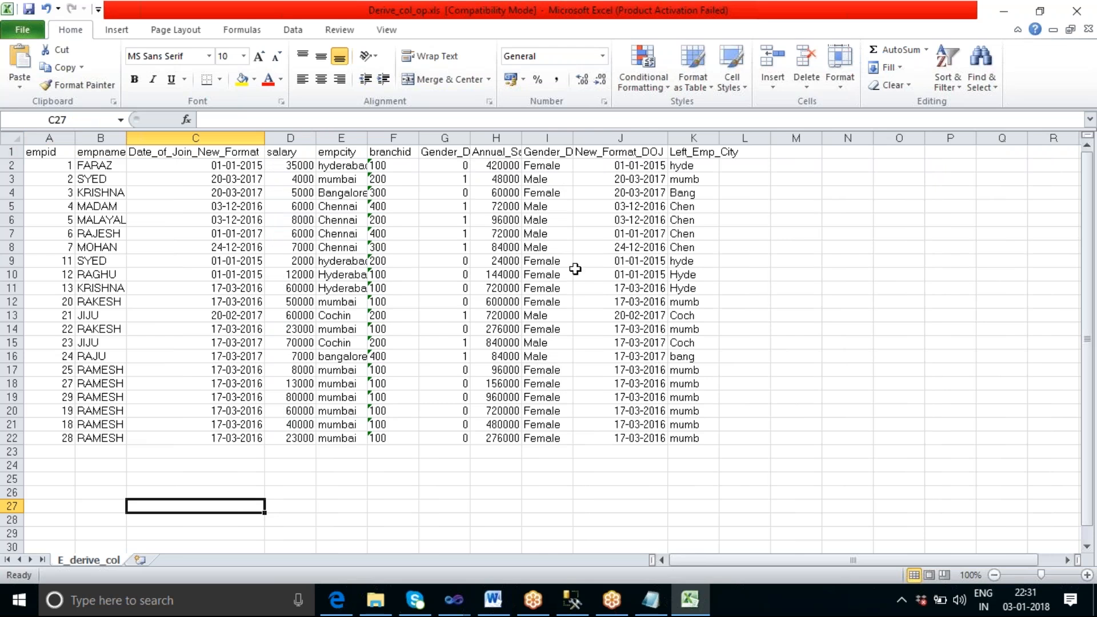
{"action": "double_click", "coordinate": [571, 138]}
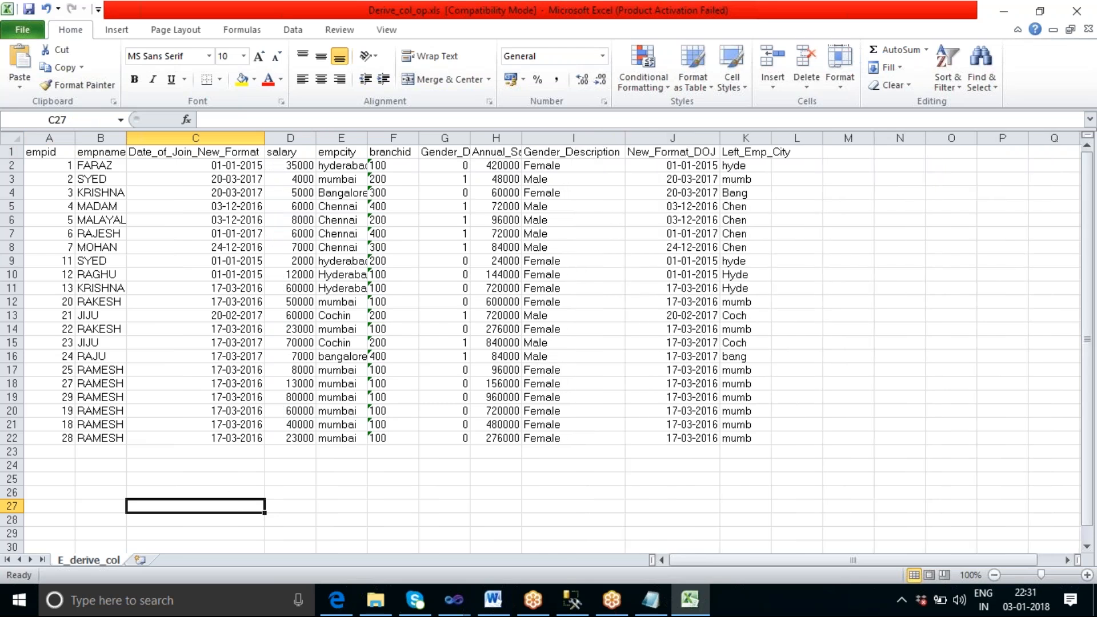
{"action": "double_click", "coordinate": [522, 138]}
Compare the derived annual salary, gender description, joining date and Left_Emp_City values with their source columns in the first rows
{"action": "left_click", "coordinate": [513, 170]}
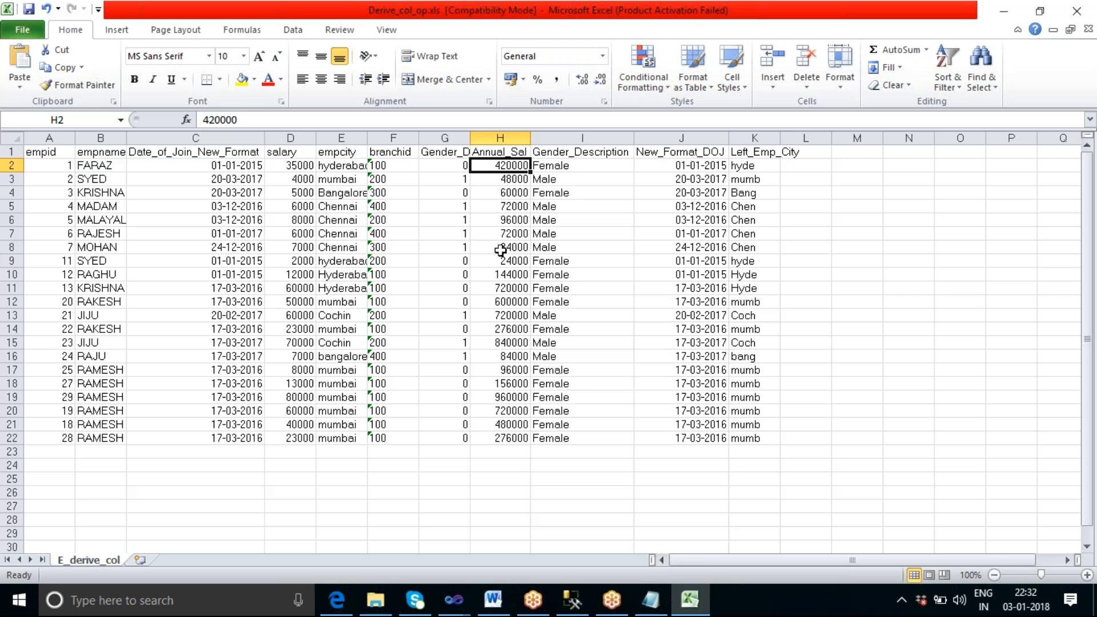
{"action": "left_click", "coordinate": [295, 170]}
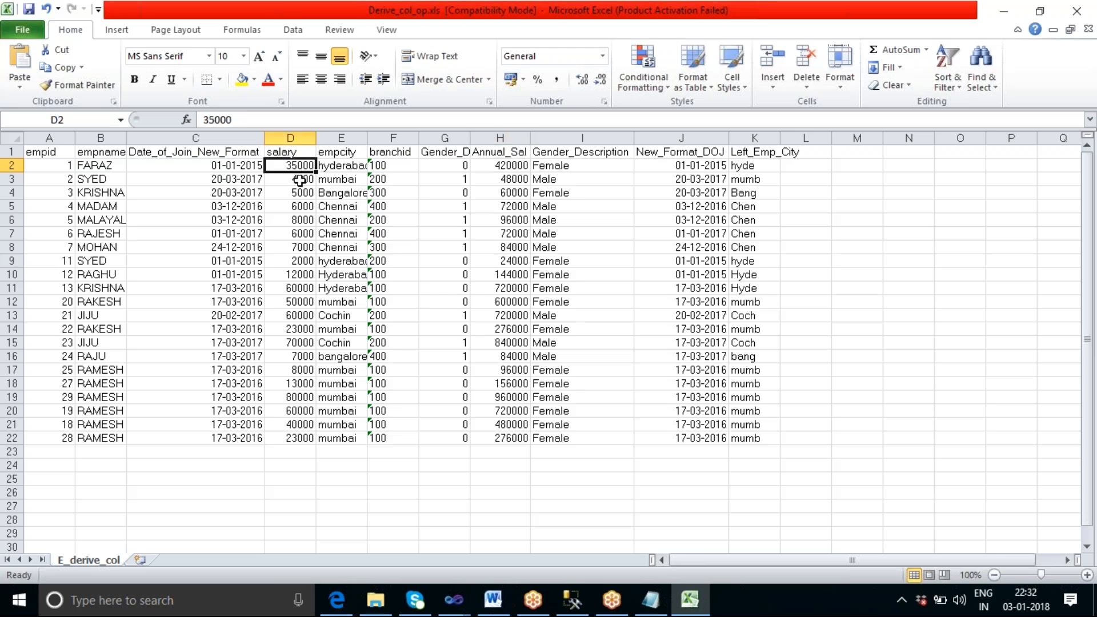
{"action": "left_click", "coordinate": [298, 182]}
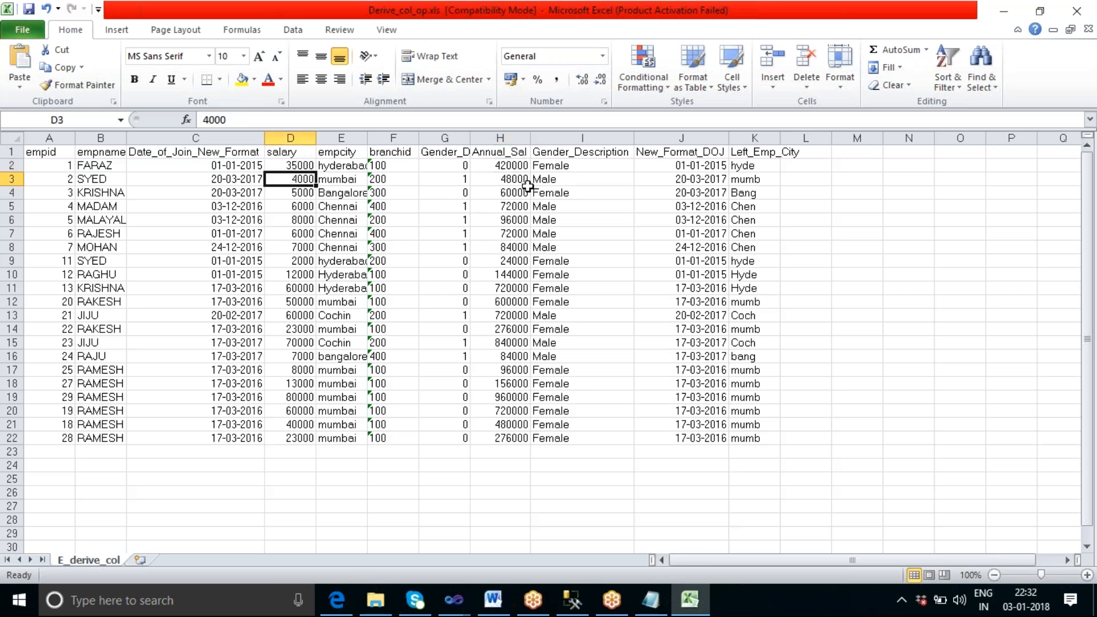
{"action": "left_click", "coordinate": [513, 178]}
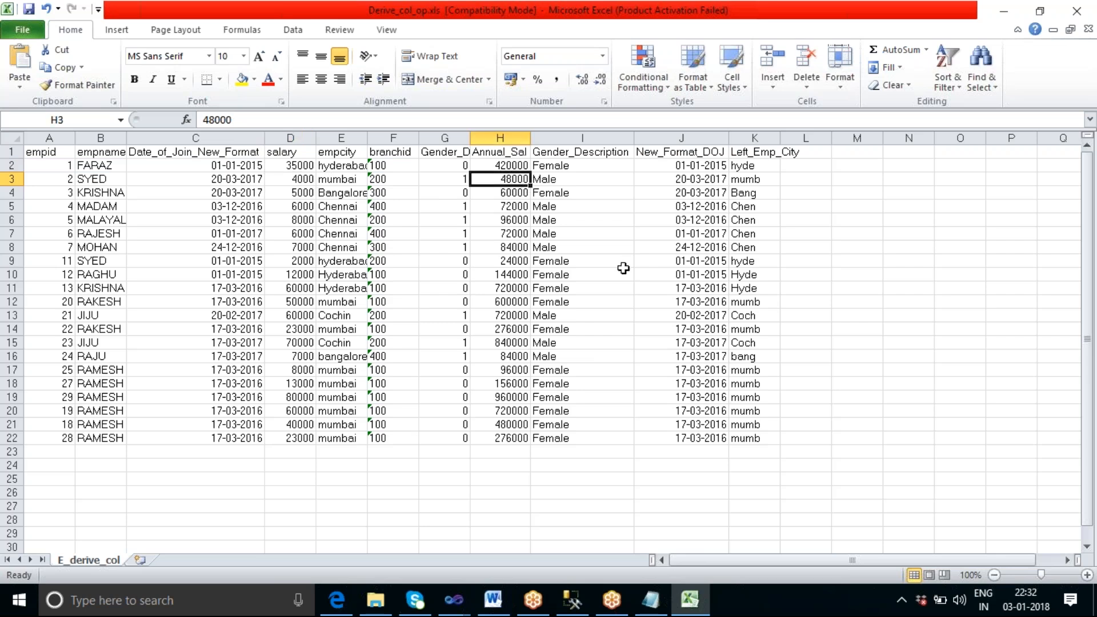
{"action": "left_click", "coordinate": [457, 180]}
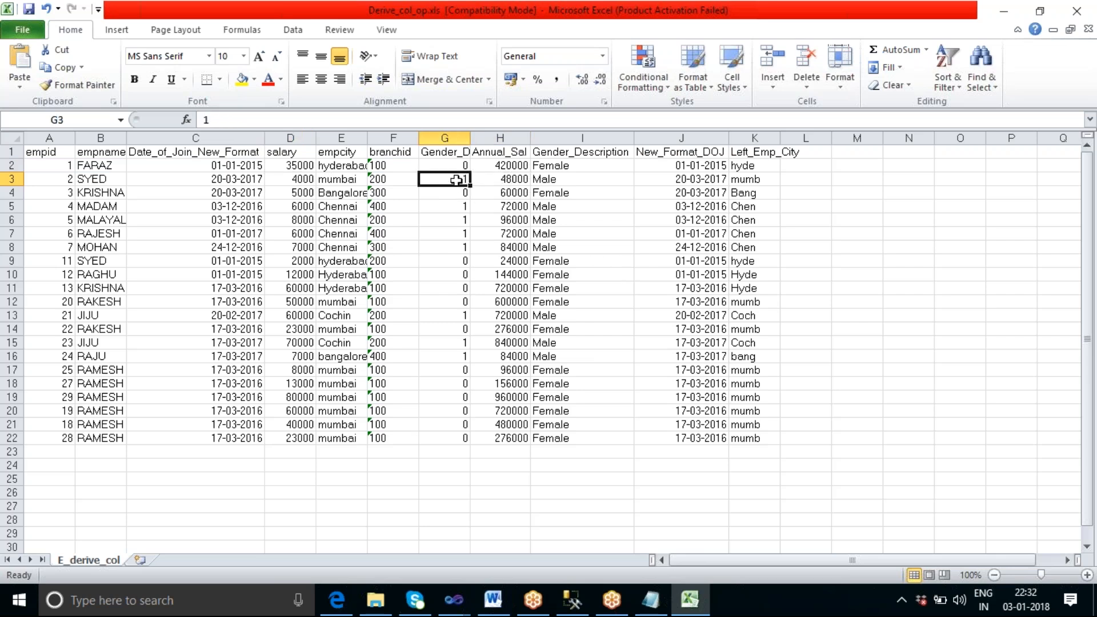
{"action": "left_click", "coordinate": [570, 179]}
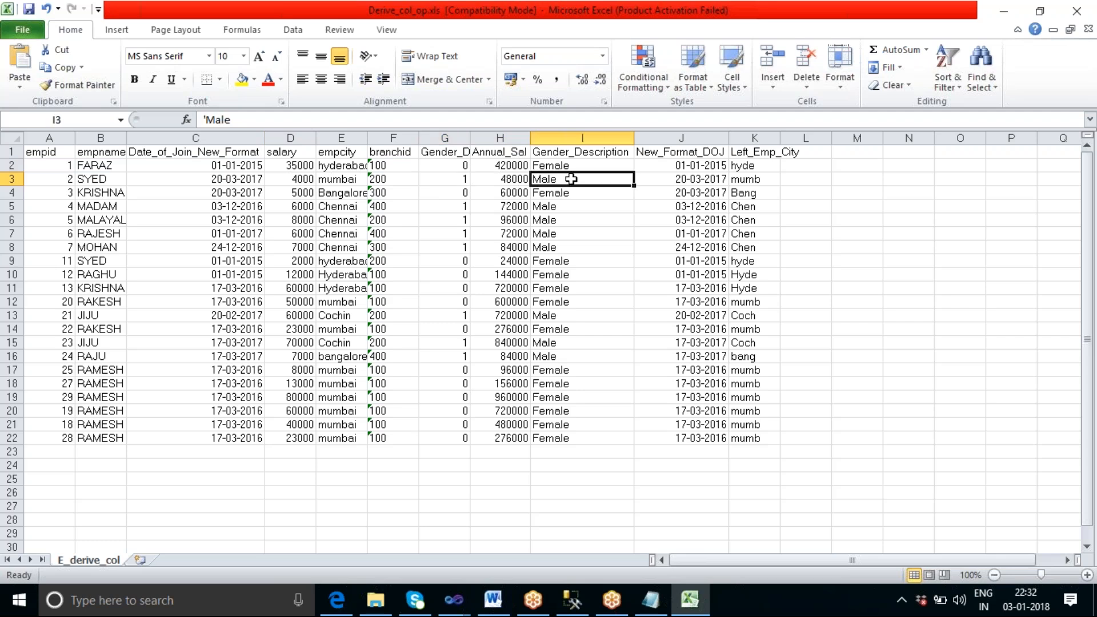
{"action": "left_click", "coordinate": [697, 180]}
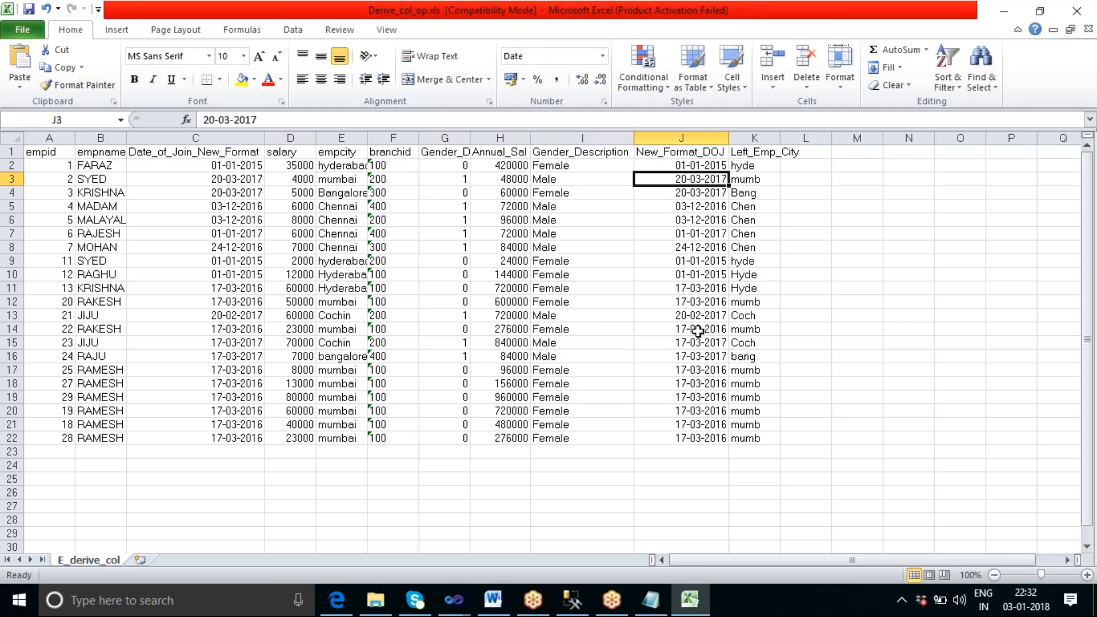
{"action": "left_click", "coordinate": [749, 180]}
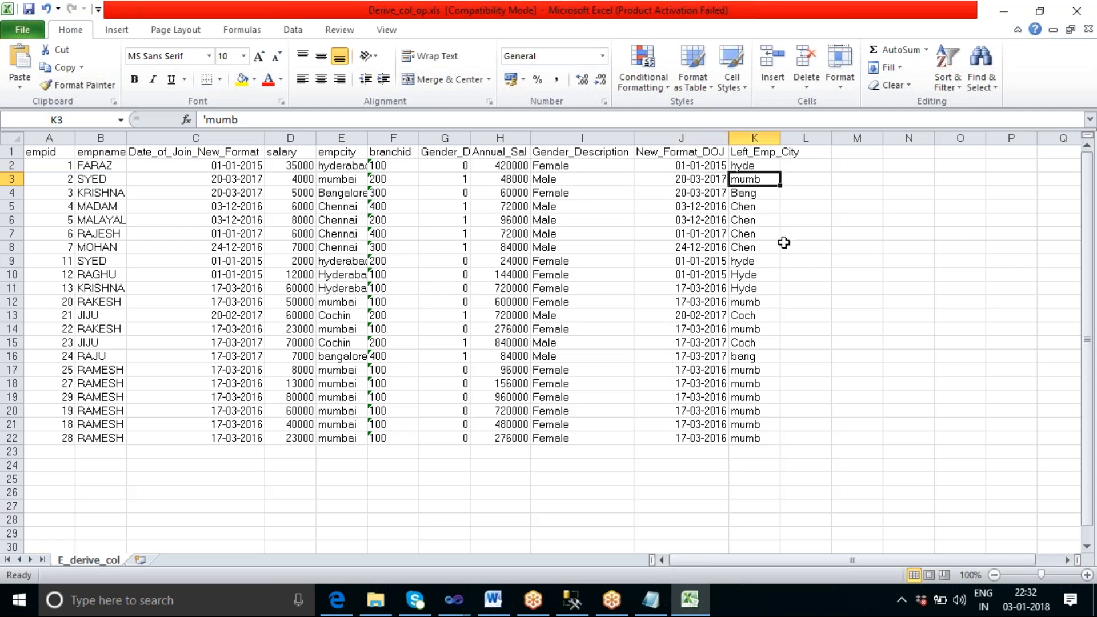
{"action": "left_click", "coordinate": [347, 204]}
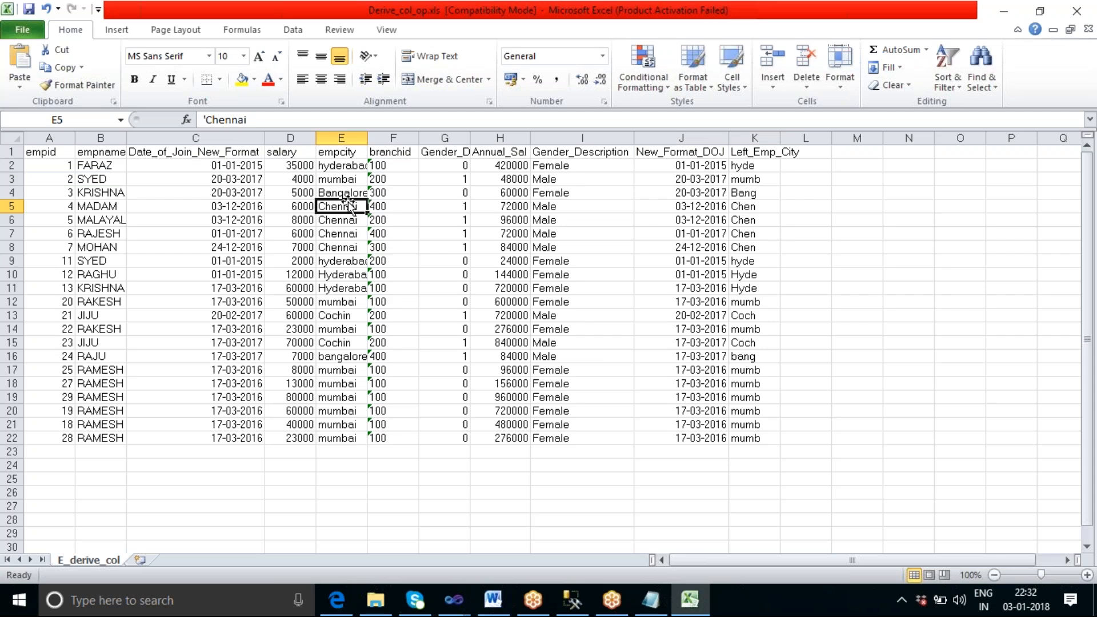
Widen the empname column to show more of the employee names and check its last entry
{"action": "left_click", "coordinate": [113, 167]}
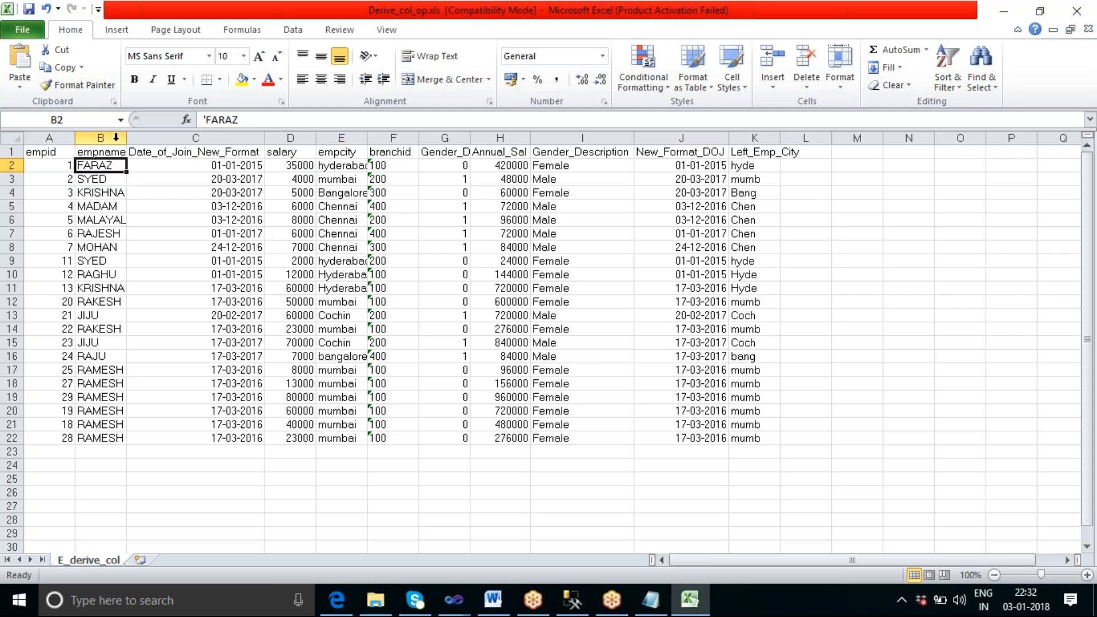
{"action": "left_click", "coordinate": [116, 137]}
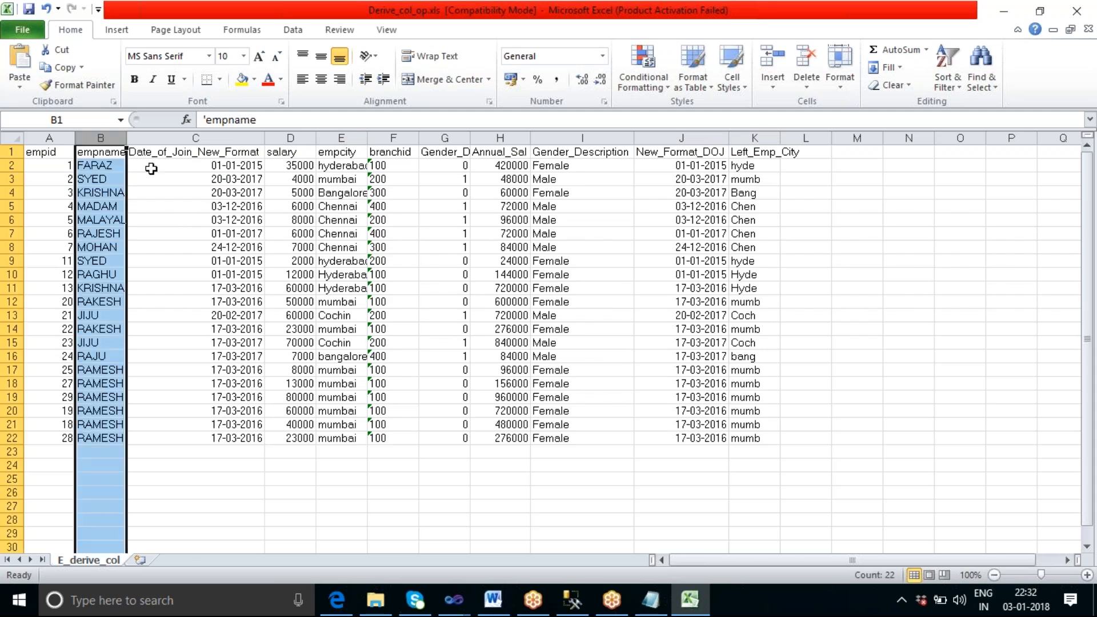
{"action": "left_click_drag", "start_coordinate": [127, 138], "coordinate": [154, 137]}
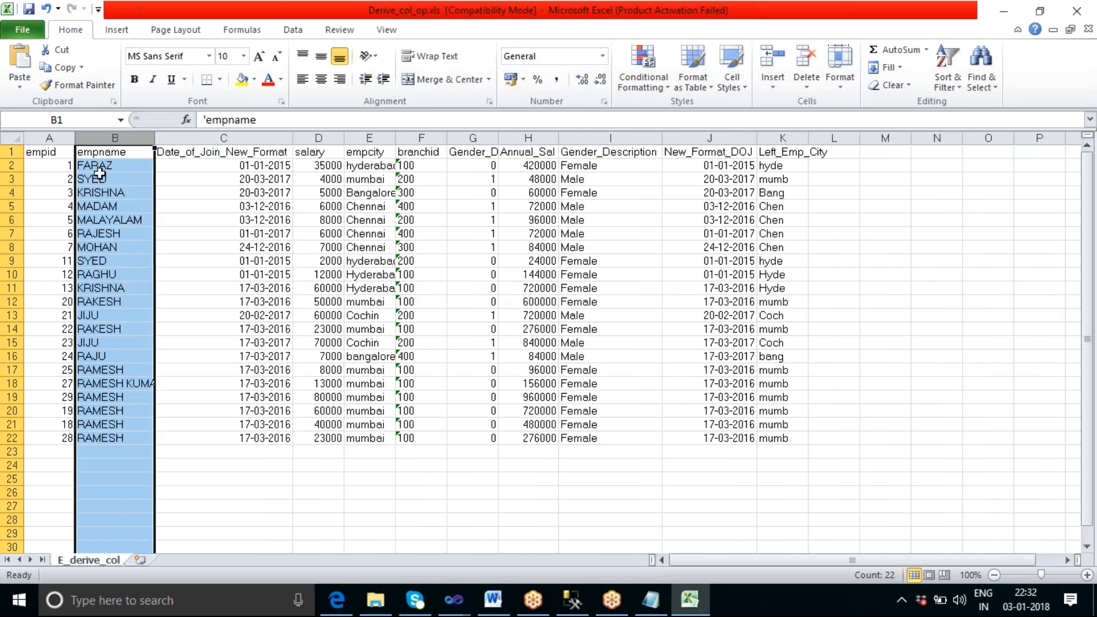
{"action": "left_click", "coordinate": [108, 436]}
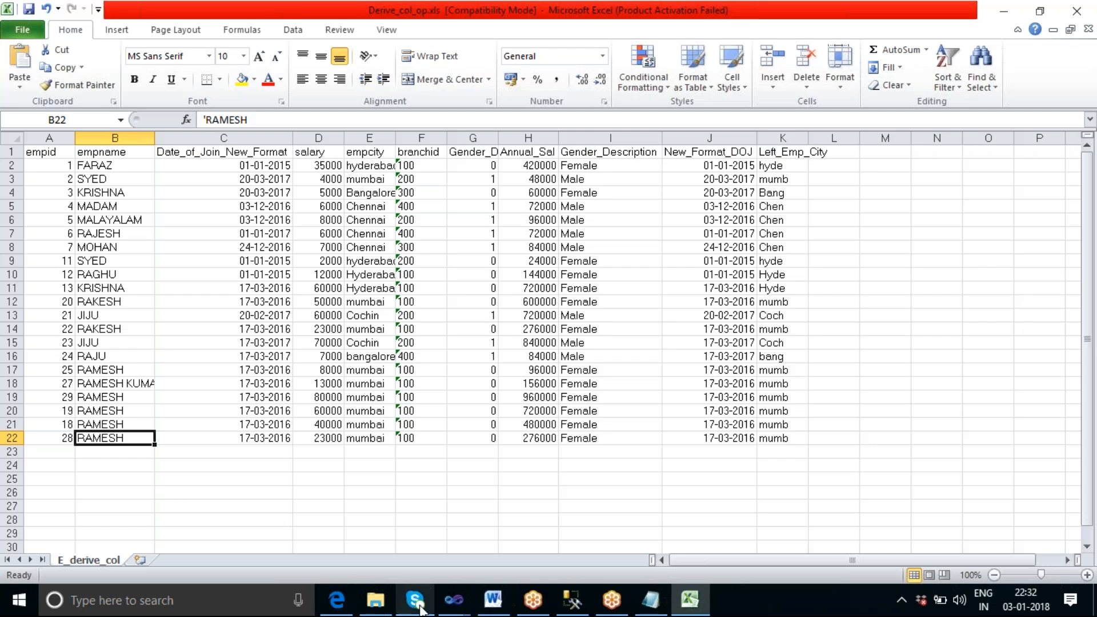
Switch to the running SSIS_Sai17 project in Visual Studio and stop debugging the package
{"action": "left_click", "coordinate": [454, 604]}
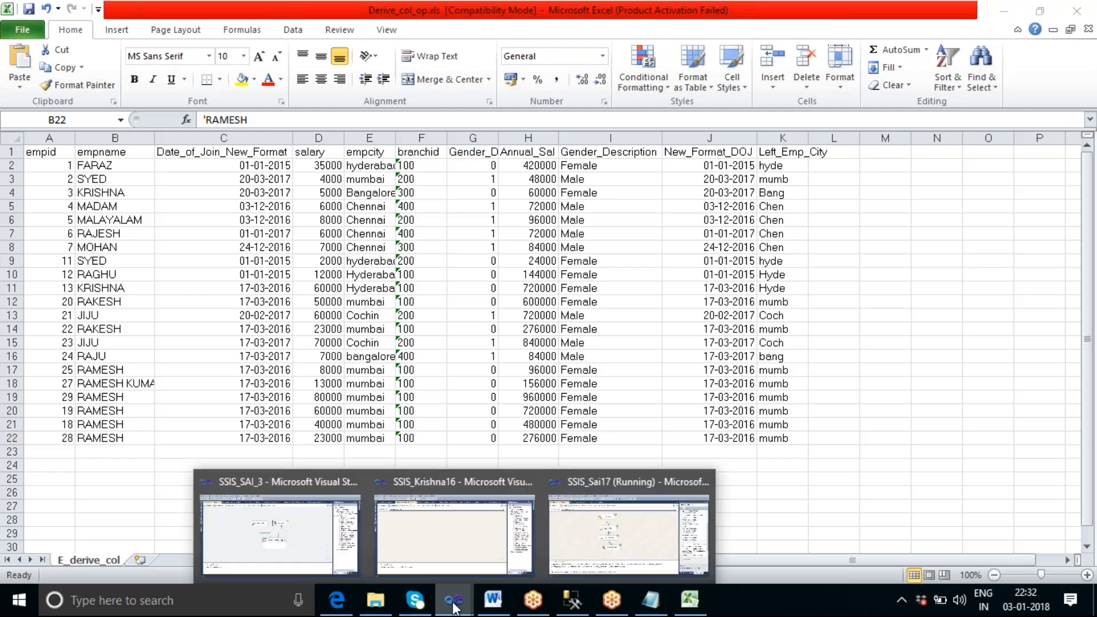
{"action": "left_click", "coordinate": [603, 549]}
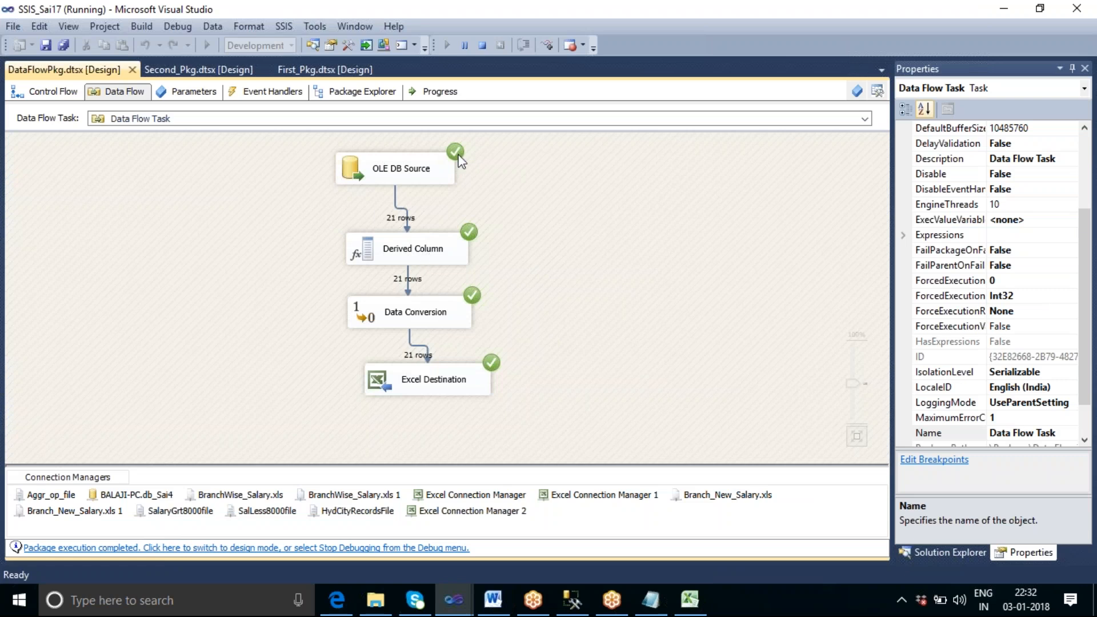
{"action": "left_click", "coordinate": [483, 45]}
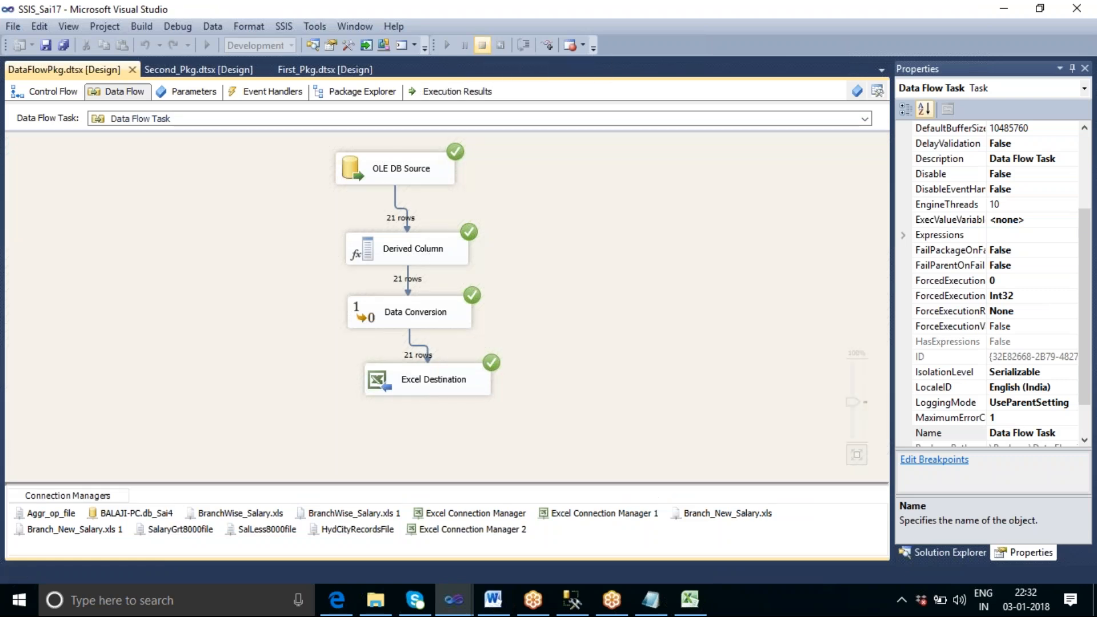